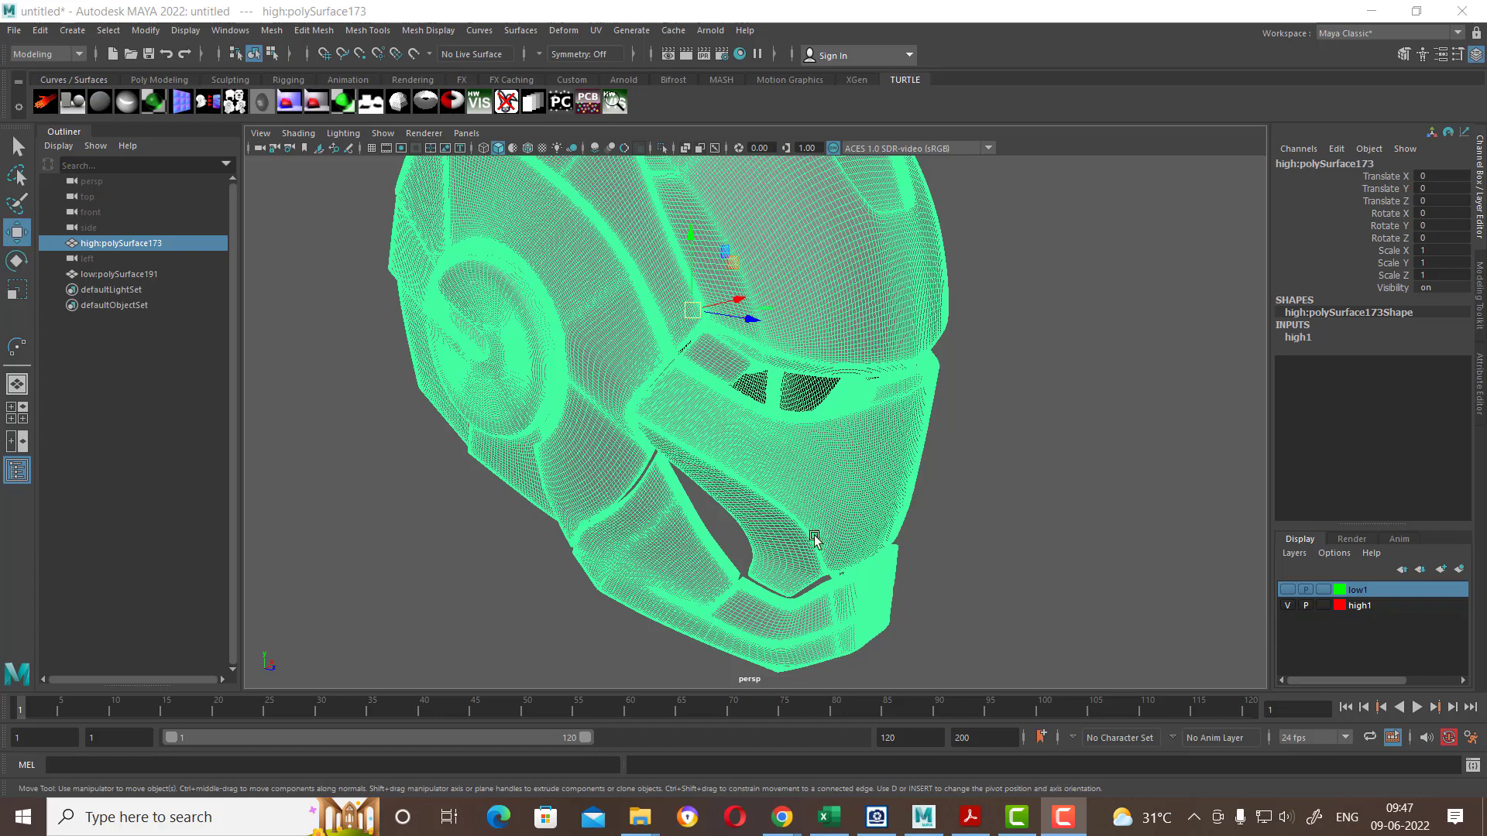
Step: Orbit around the helmet and select the high-detail mesh high:polySurface173
{"action": "left_click", "coordinate": [968, 521]}
{"action": "mouse_move", "coordinate": [1018, 515]}
{"action": "left_mouse_down", "text": "alt"}
{"action": "mouse_move", "coordinate": [982, 537]}
{"action": "mouse_move", "coordinate": [906, 538]}
{"action": "left_mouse_up", "text": "alt"}
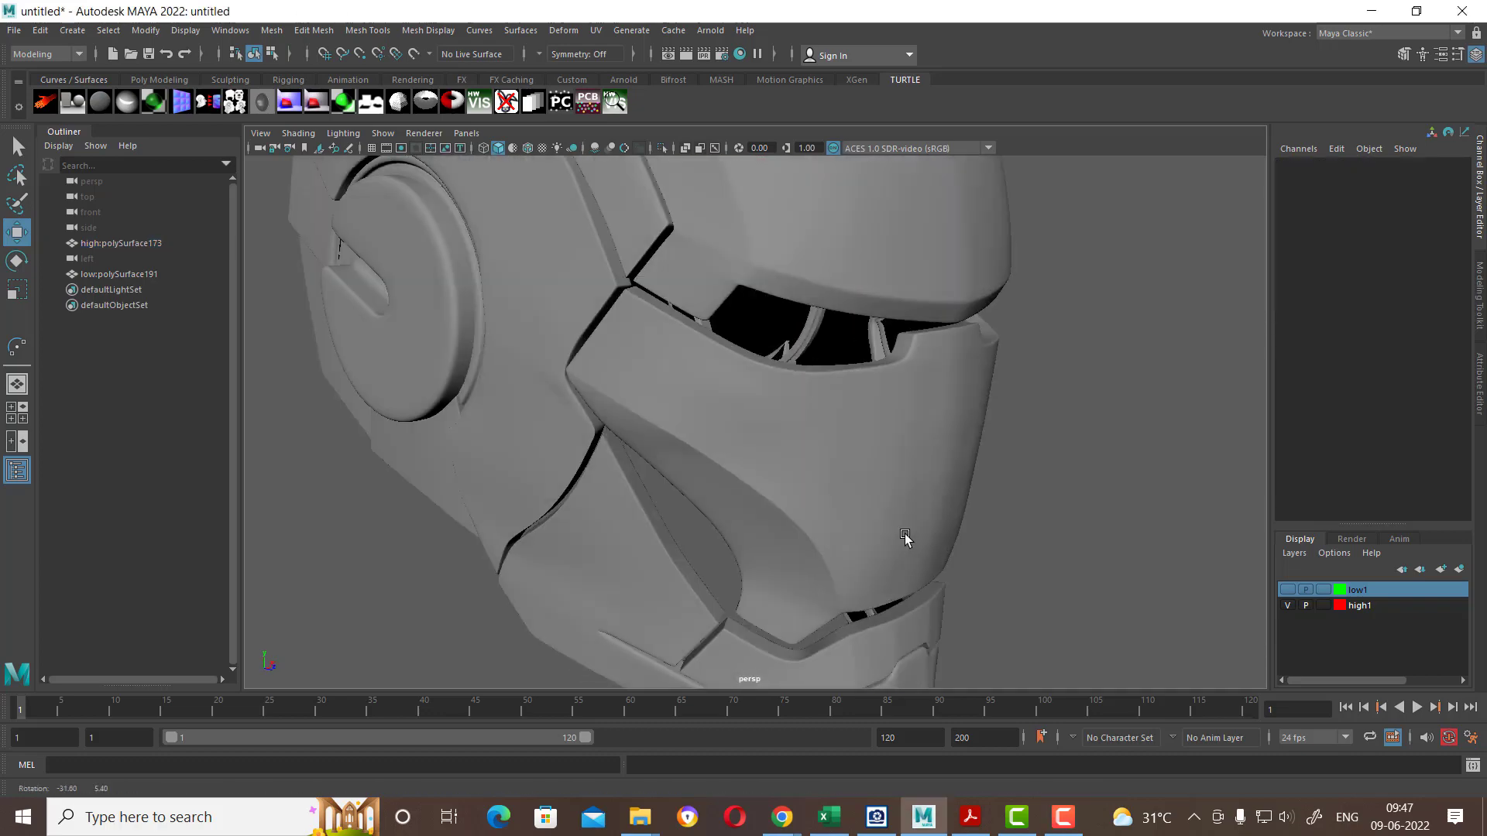
{"action": "left_click", "coordinate": [784, 442]}
{"action": "scroll", "coordinate": [759, 424], "scroll_direction": "down", "scroll_amount": 5}
{"action": "scroll", "coordinate": [805, 495], "scroll_direction": "up", "scroll_amount": 2}
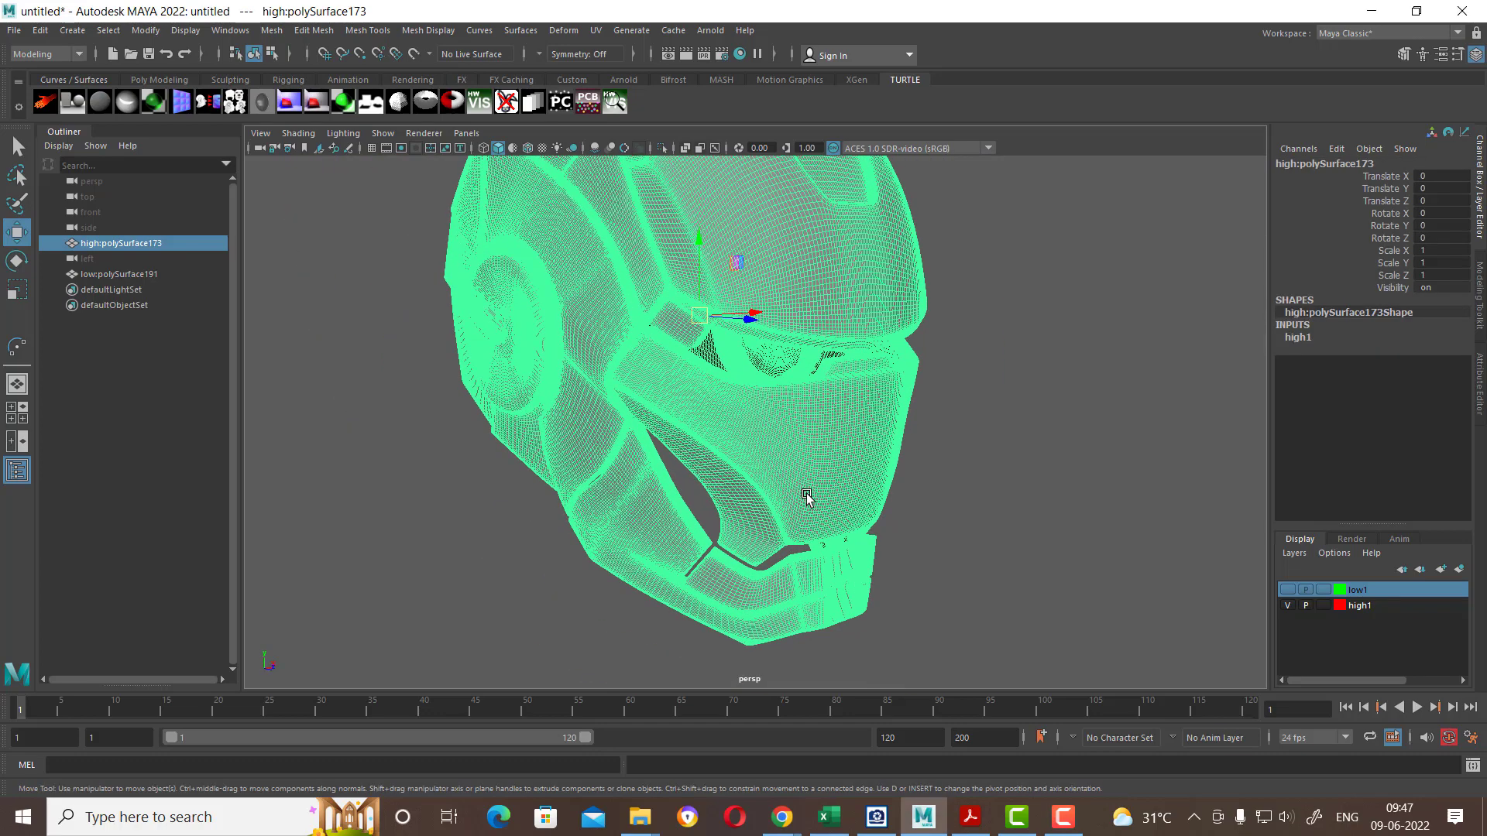
{"action": "mouse_move", "coordinate": [809, 497]}
{"action": "left_mouse_down", "text": "alt"}
{"action": "mouse_move", "coordinate": [757, 498]}
{"action": "mouse_move", "coordinate": [896, 497]}
{"action": "left_mouse_up", "text": "alt"}
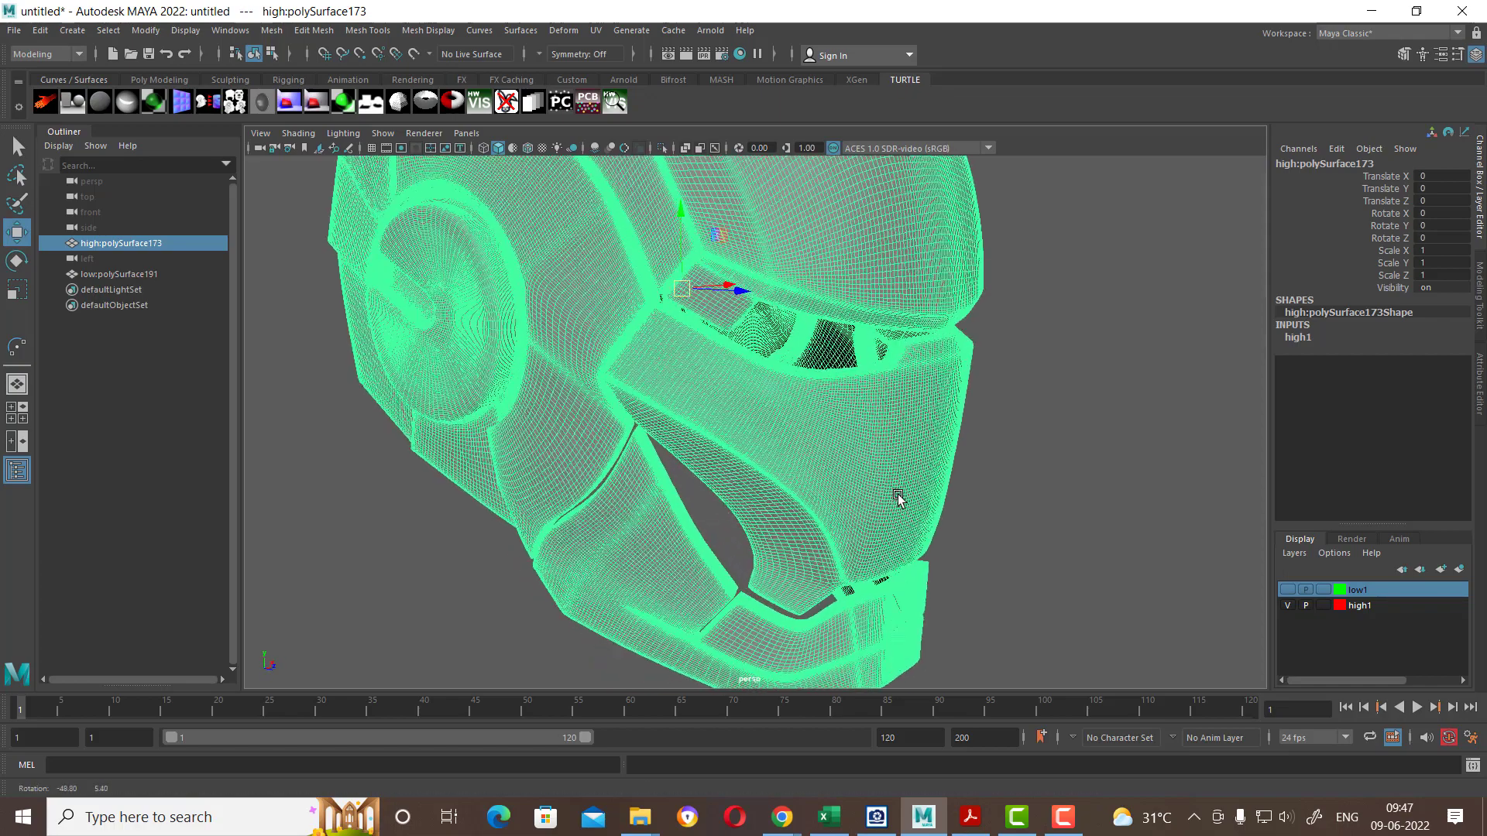
{"action": "left_click", "coordinate": [1062, 491]}
{"action": "scroll", "coordinate": [1041, 480], "scroll_direction": "up", "scroll_amount": 3}
{"action": "left_click_drag", "start_coordinate": [910, 377], "coordinate": [829, 355], "text": "alt"}
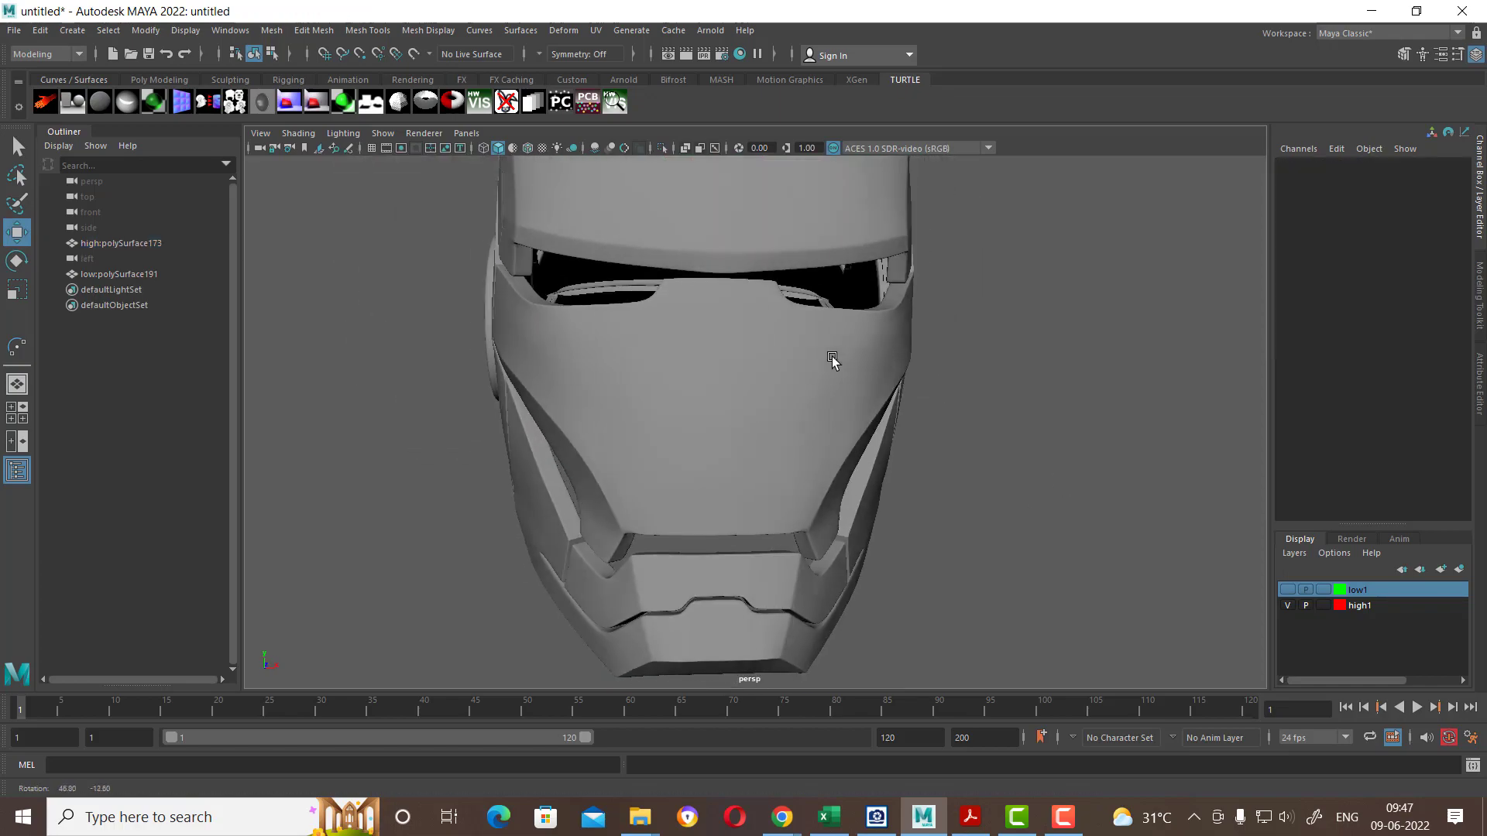
{"action": "left_click", "coordinate": [617, 468]}
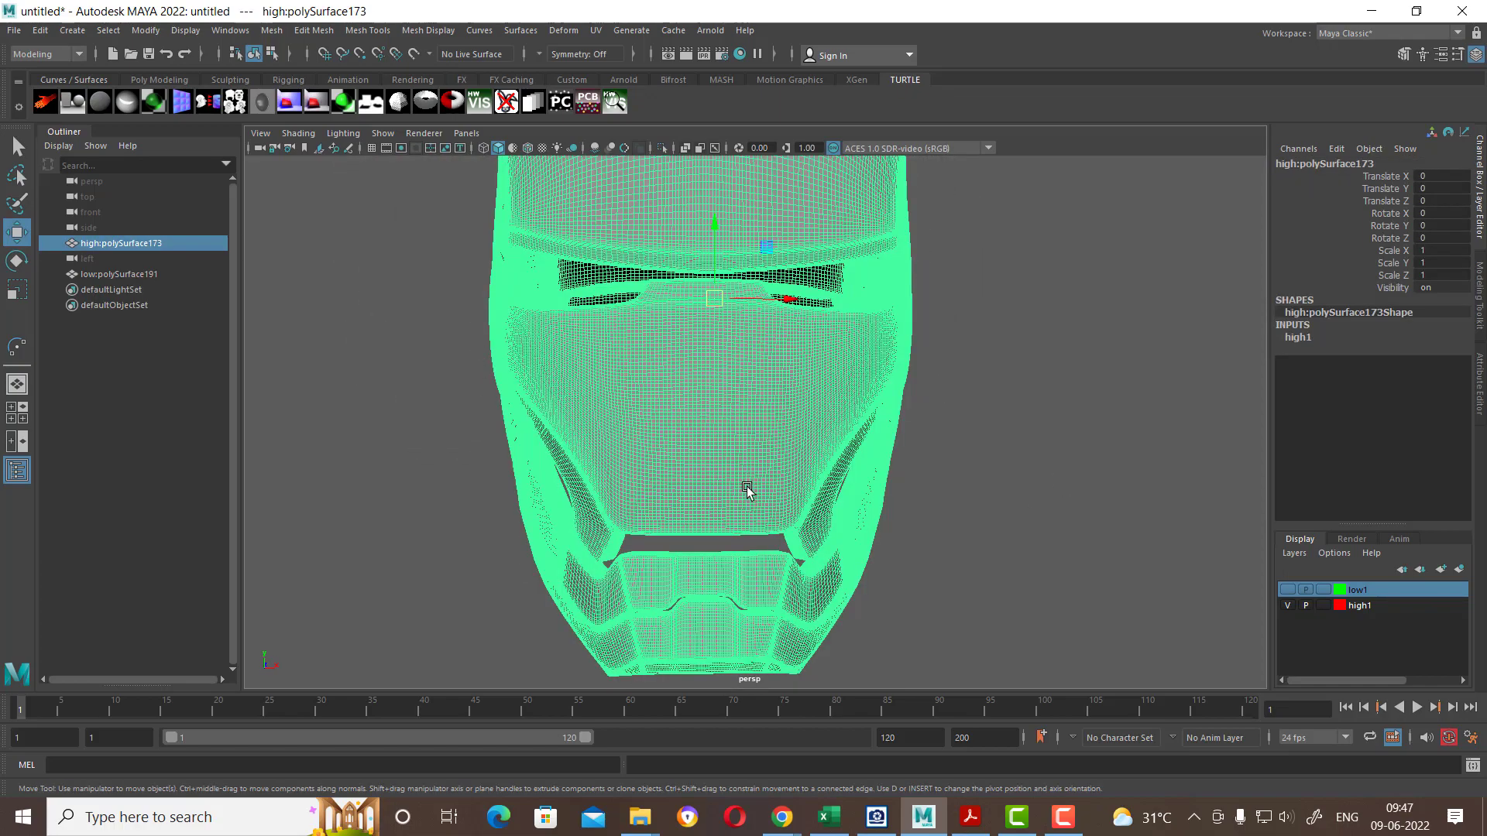
{"action": "mouse_move", "coordinate": [847, 521]}
{"action": "left_mouse_down", "text": "alt"}
{"action": "mouse_move", "coordinate": [654, 438]}
{"action": "mouse_move", "coordinate": [796, 517]}
{"action": "mouse_move", "coordinate": [847, 521]}
{"action": "left_mouse_up", "text": "alt"}
{"action": "scroll", "coordinate": [809, 488], "scroll_direction": "down", "scroll_amount": 3}
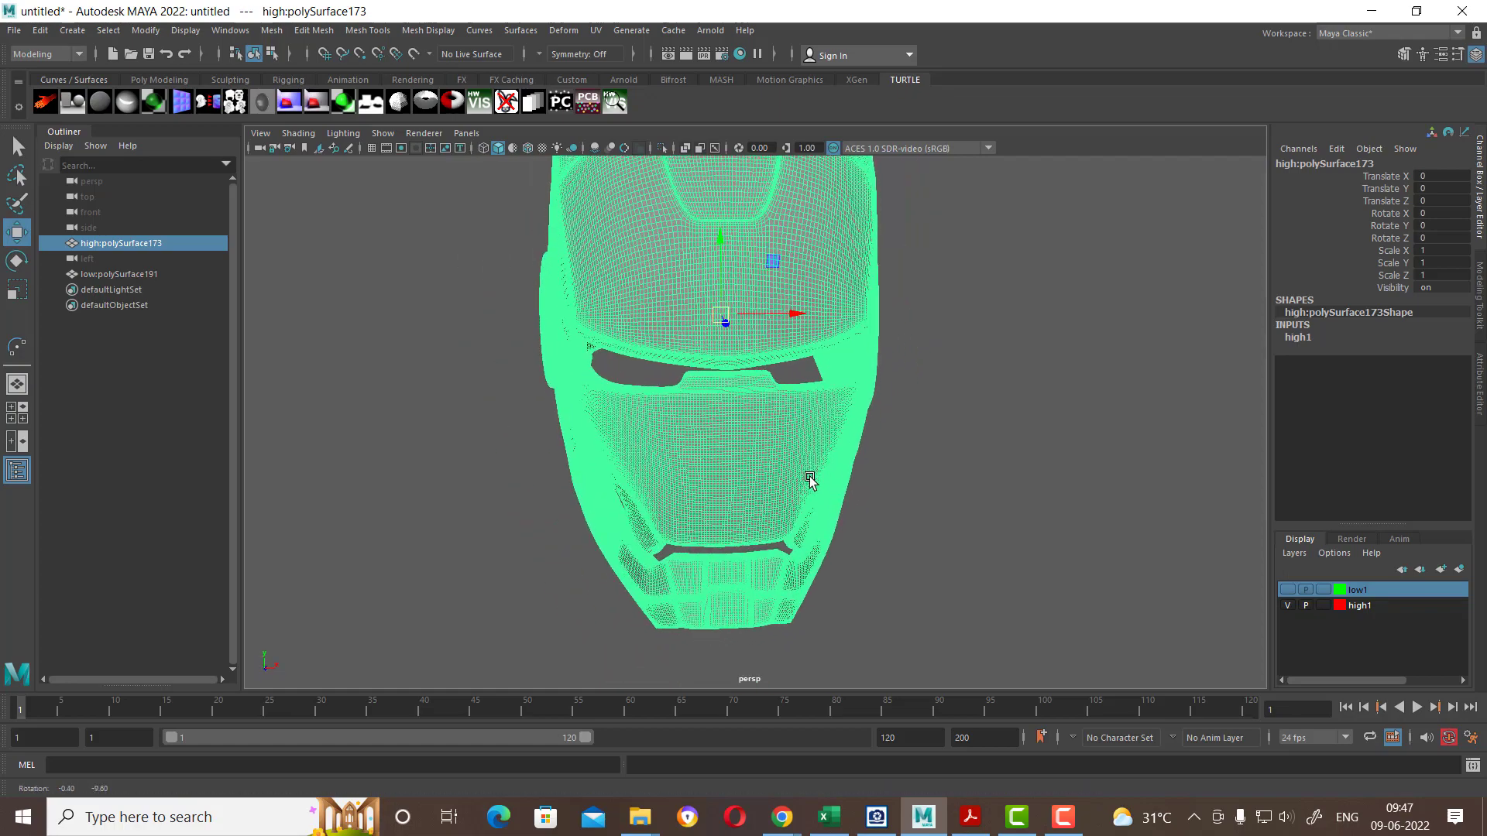
Step: Switch to the front view and make high:polySurface173 a live surface
{"action": "key", "text": "space"}
{"action": "left_click_drag", "start_coordinate": [896, 473], "coordinate": [906, 503]}
{"action": "scroll", "coordinate": [906, 503], "scroll_direction": "up", "scroll_amount": 3}
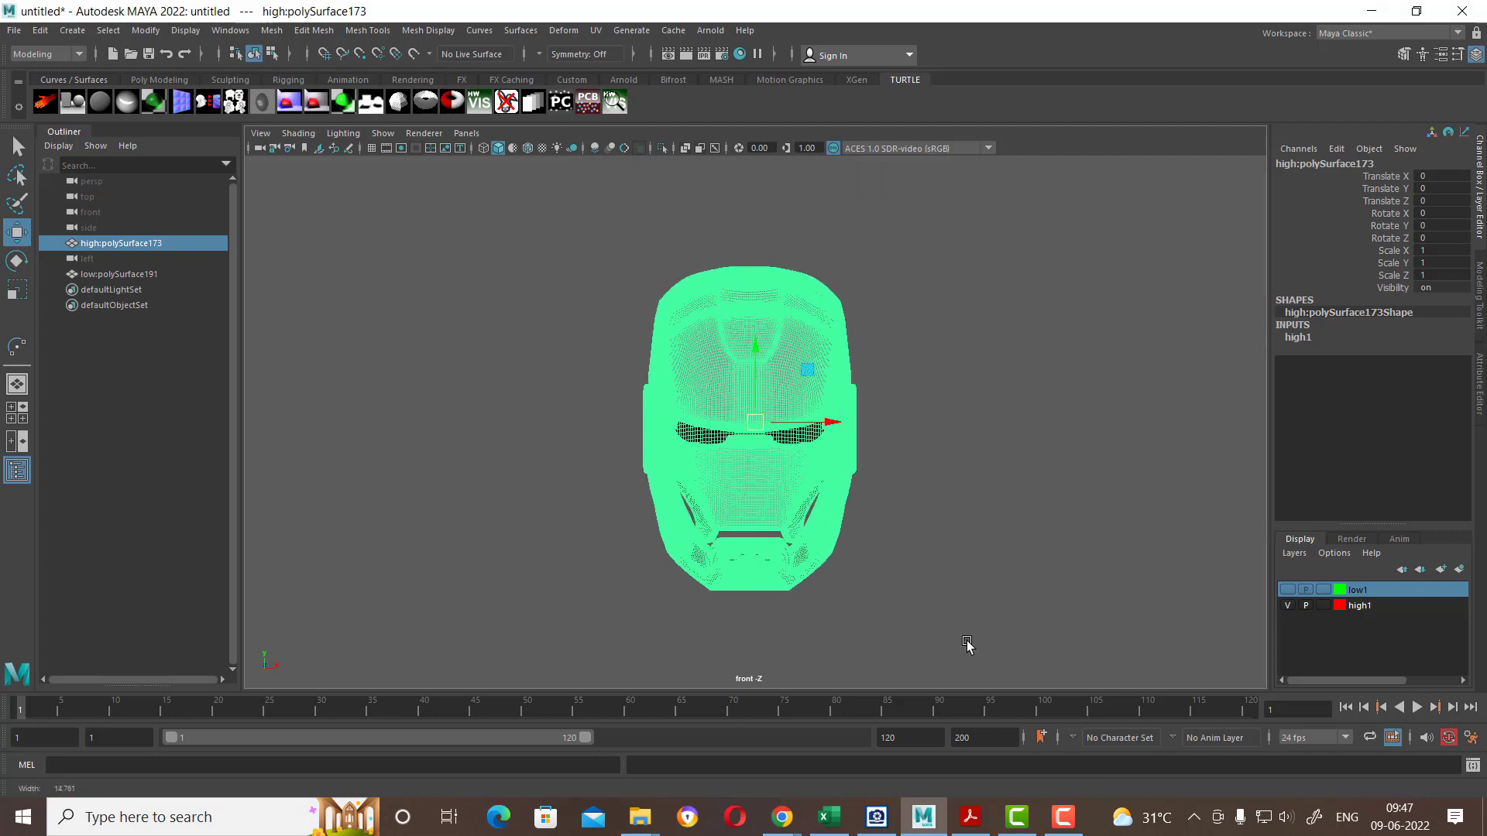
{"action": "scroll", "coordinate": [963, 648], "scroll_direction": "up", "scroll_amount": 2}
{"action": "left_click", "coordinate": [998, 587]}
{"action": "left_click", "coordinate": [724, 541]}
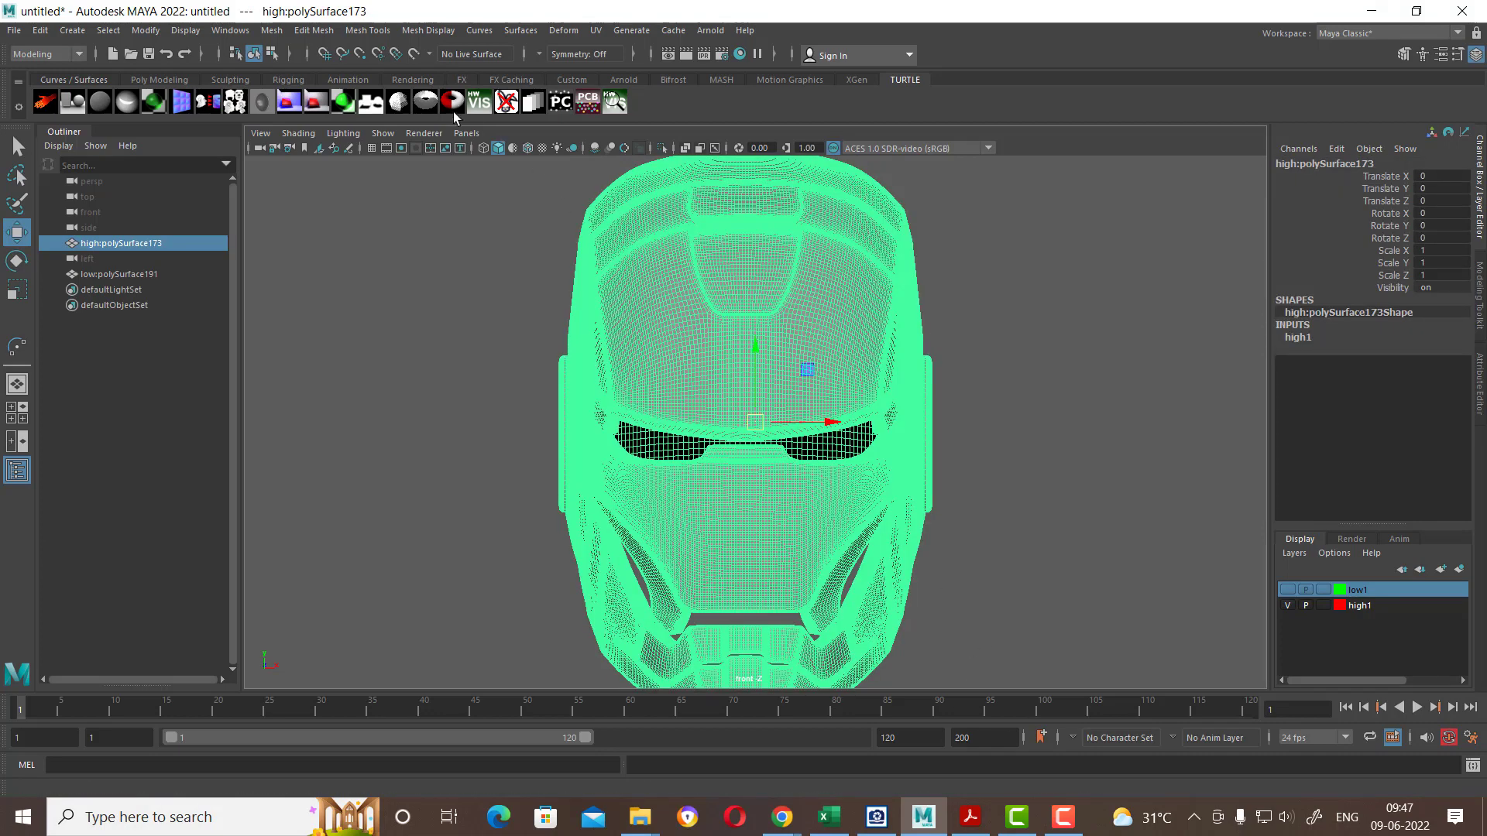
{"action": "left_click", "coordinate": [414, 53]}
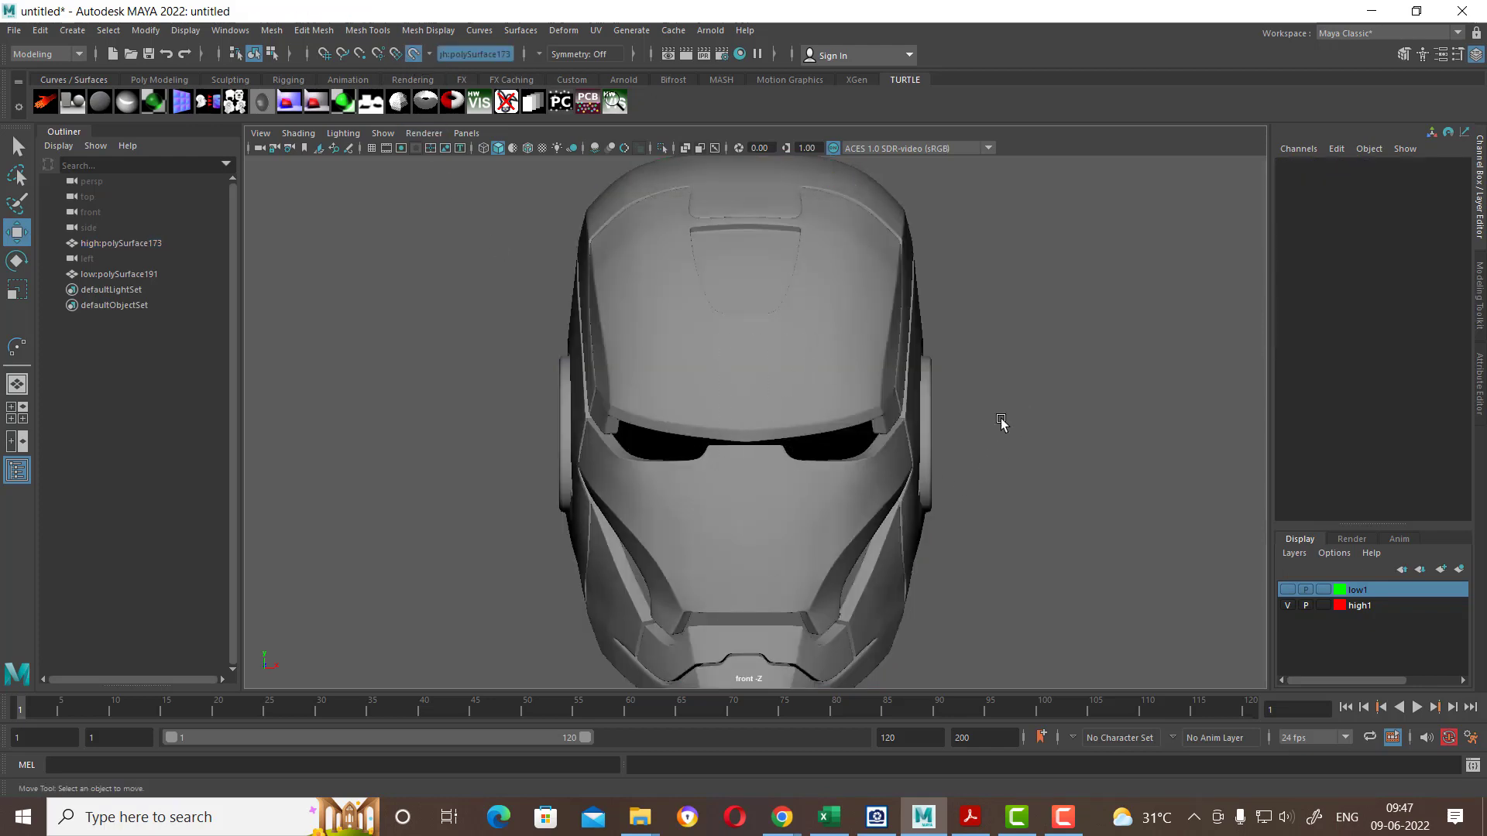
Step: Create a polygon plane, push it onto the faceplate and rotate it upright to about 80°
{"action": "right_click", "coordinate": [1028, 377], "text": "shift"}
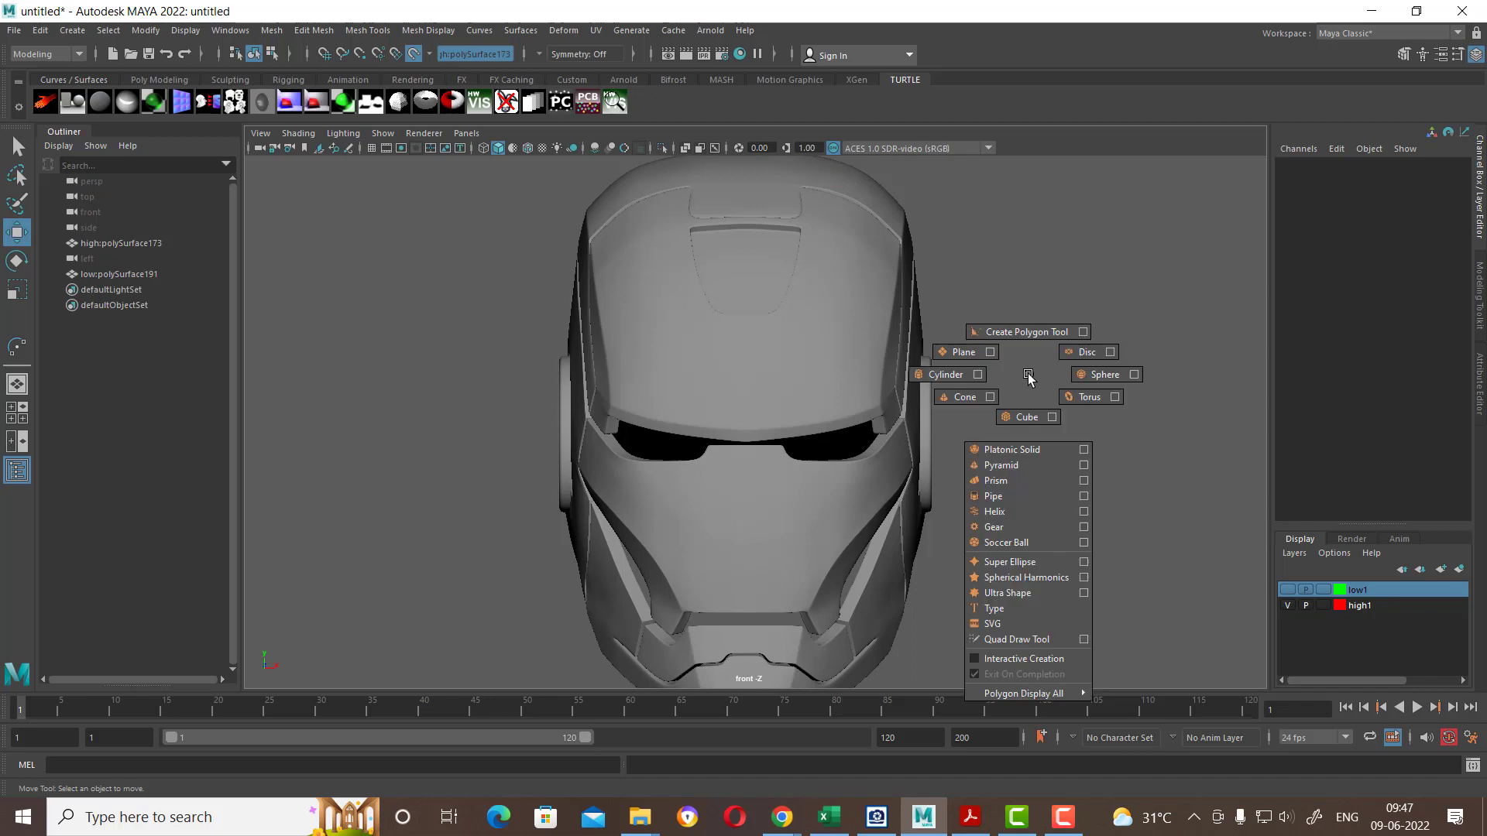
{"action": "left_click", "coordinate": [962, 351]}
{"action": "left_click_drag", "start_coordinate": [801, 430], "coordinate": [844, 317]}
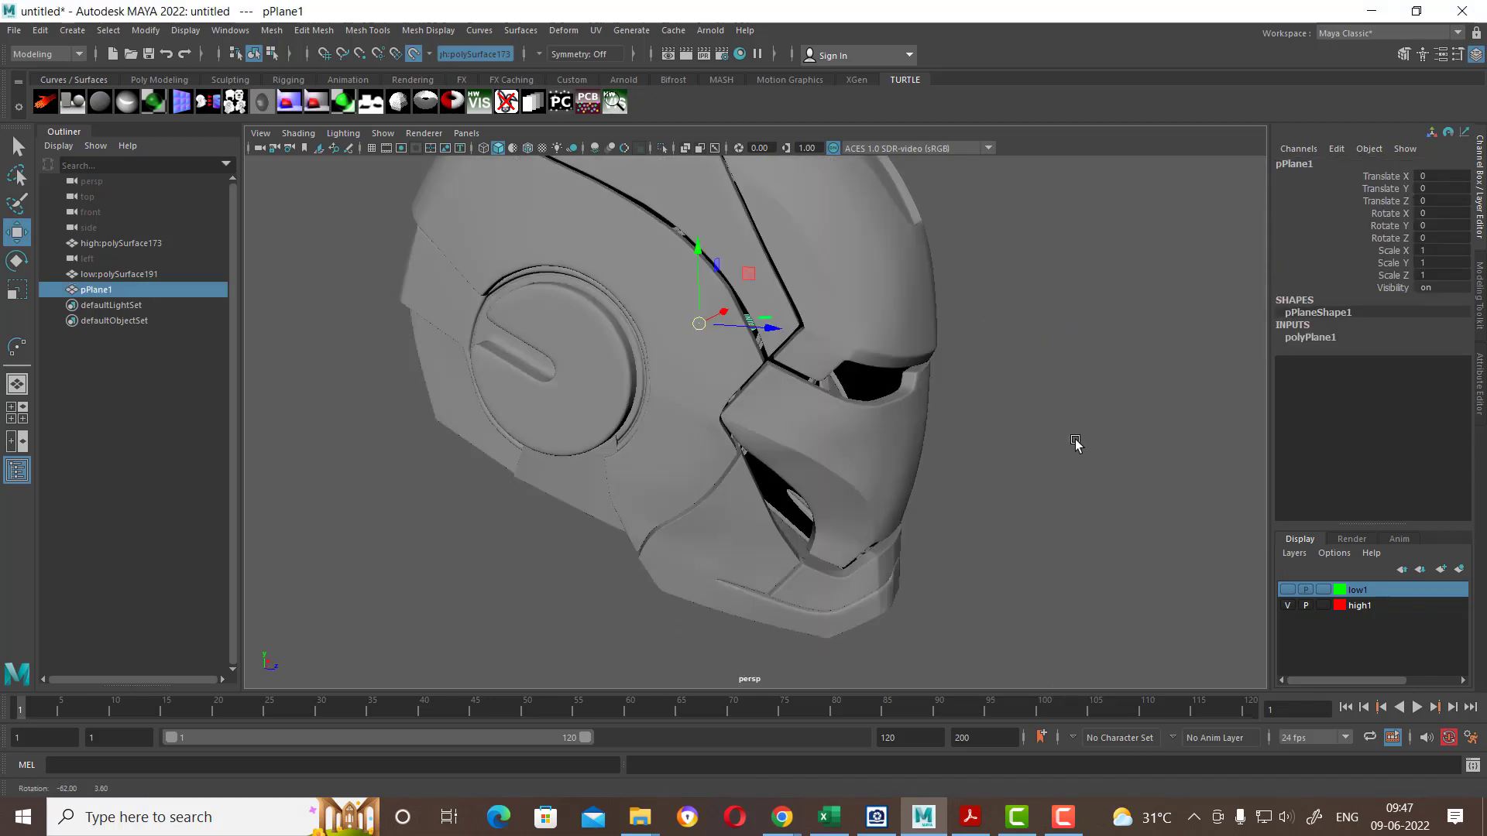
{"action": "right_click_drag", "start_coordinate": [1075, 439], "coordinate": [767, 359], "text": "alt"}
{"action": "mouse_move", "coordinate": [799, 359]}
{"action": "left_mouse_down"}
{"action": "mouse_move", "coordinate": [977, 364]}
{"action": "mouse_move", "coordinate": [910, 484]}
{"action": "mouse_move", "coordinate": [836, 388]}
{"action": "mouse_move", "coordinate": [806, 415]}
{"action": "left_mouse_up"}
{"action": "scroll", "coordinate": [819, 434], "scroll_direction": "up", "scroll_amount": 3}
{"action": "key", "text": "e"}
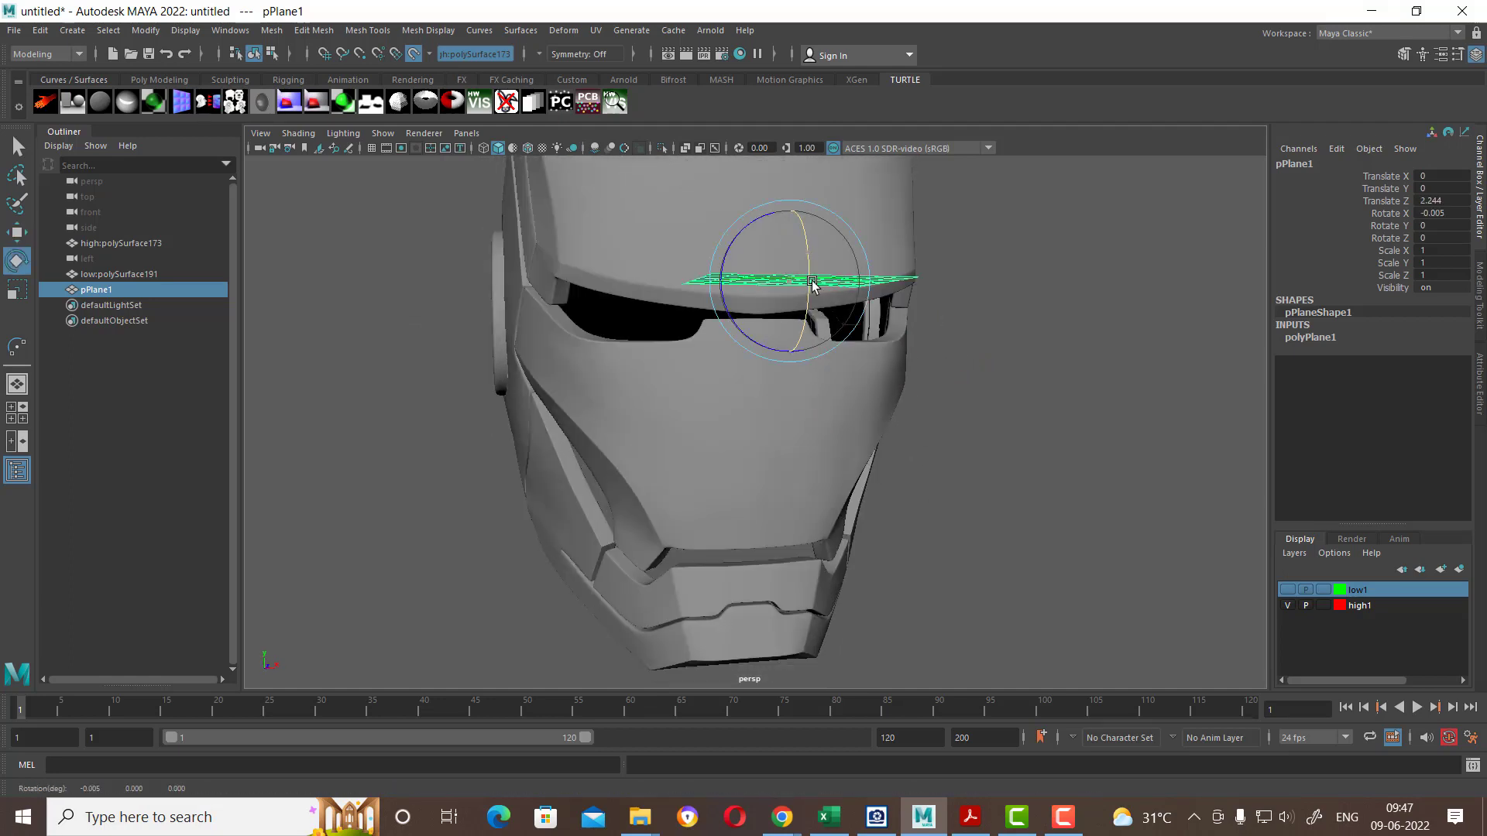
{"action": "left_click_drag", "start_coordinate": [813, 282], "coordinate": [821, 357]}
{"action": "key", "text": "w"}
Step: In the front view, lower the plane below the eye slits and set 4×4 subdivisions
{"action": "key", "text": "space"}
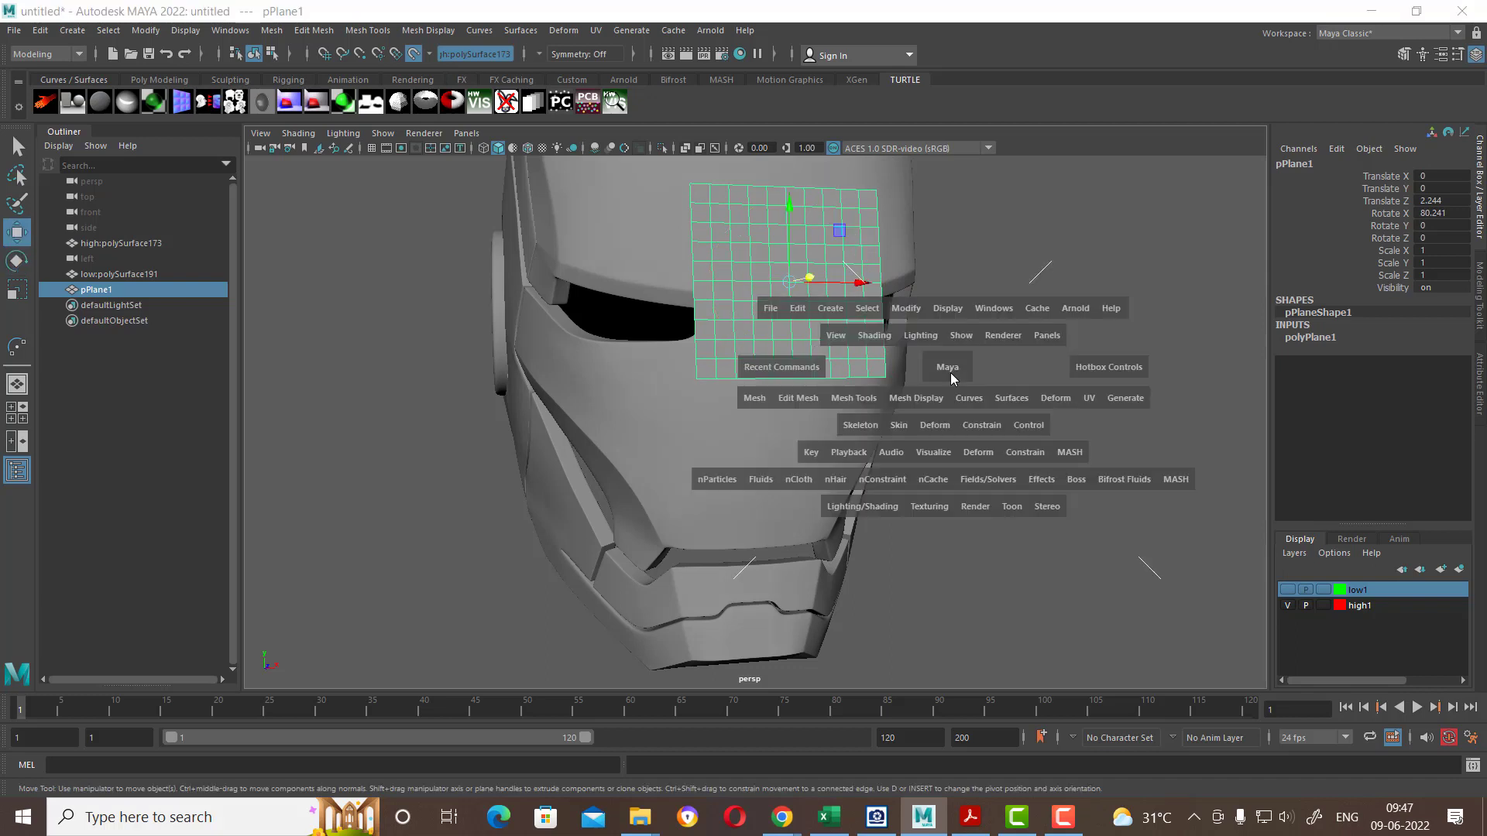
{"action": "left_click_drag", "start_coordinate": [950, 368], "coordinate": [956, 410]}
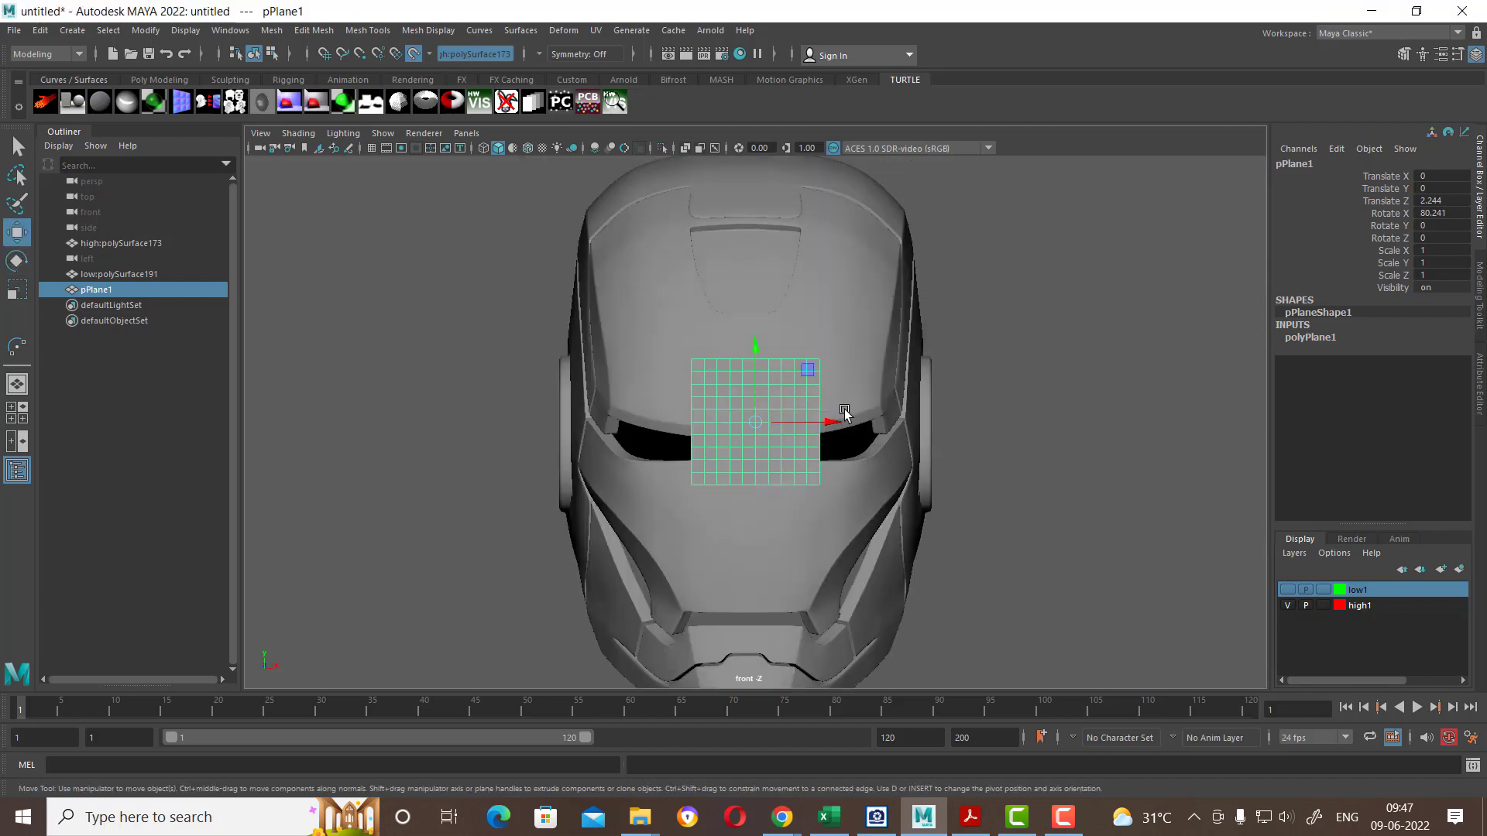
{"action": "left_click_drag", "start_coordinate": [763, 344], "coordinate": [767, 455]}
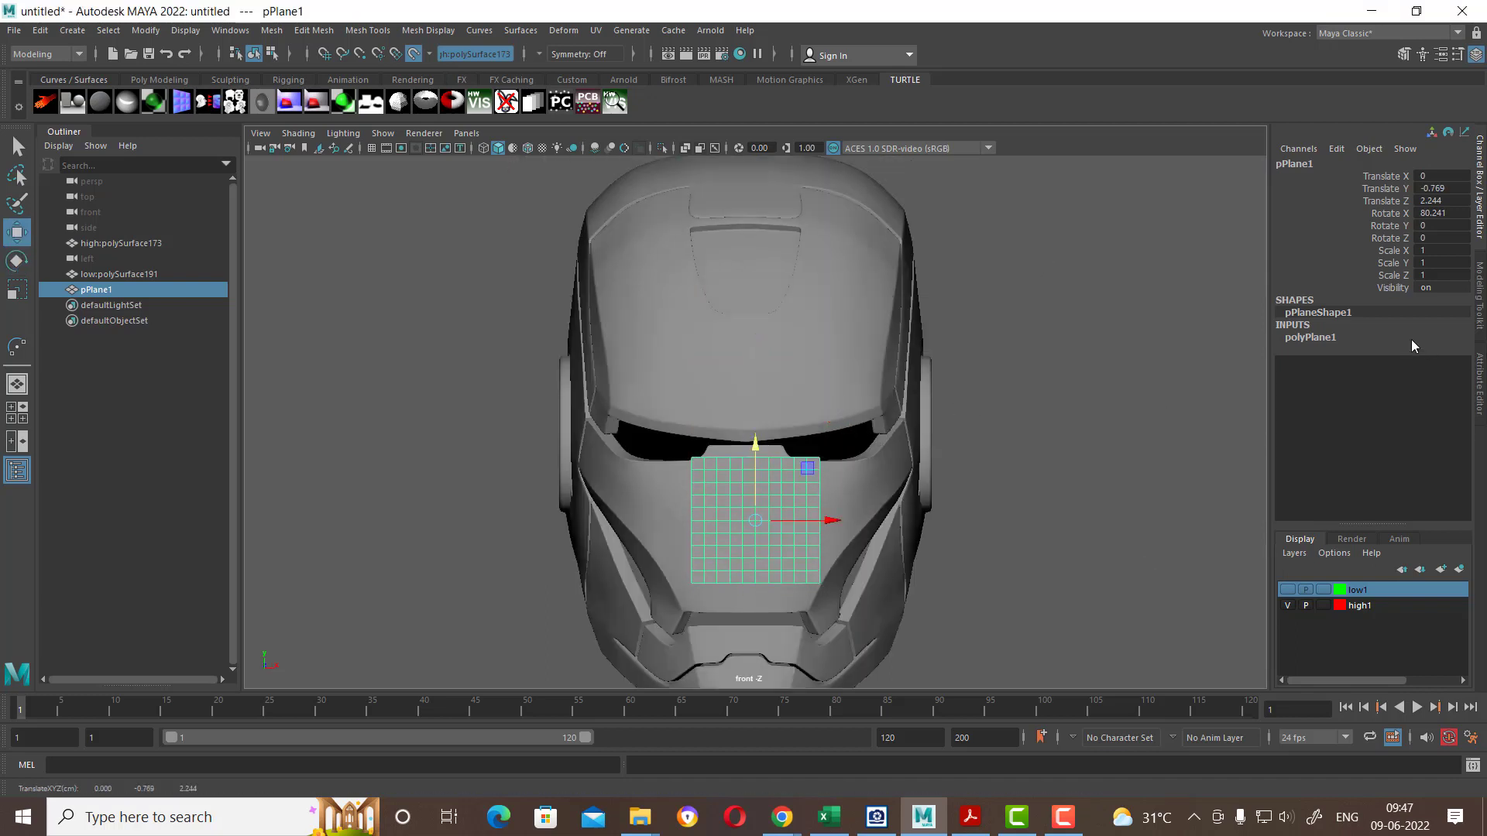
{"action": "left_click", "coordinate": [1316, 338]}
{"action": "left_click_drag", "start_coordinate": [1400, 376], "coordinate": [1384, 389]}
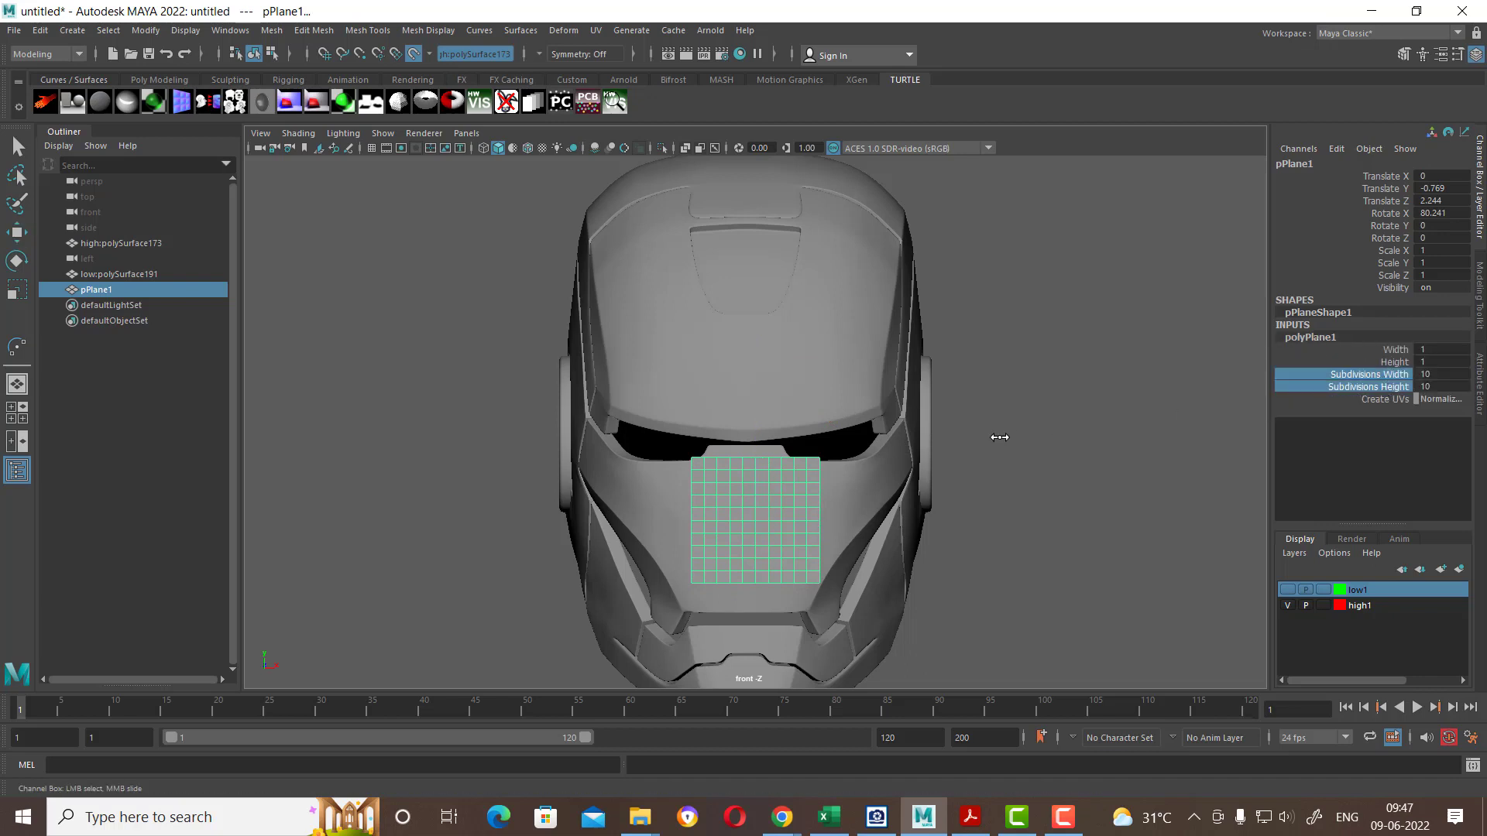
{"action": "middle_click_drag", "start_coordinate": [999, 437], "coordinate": [957, 450]}
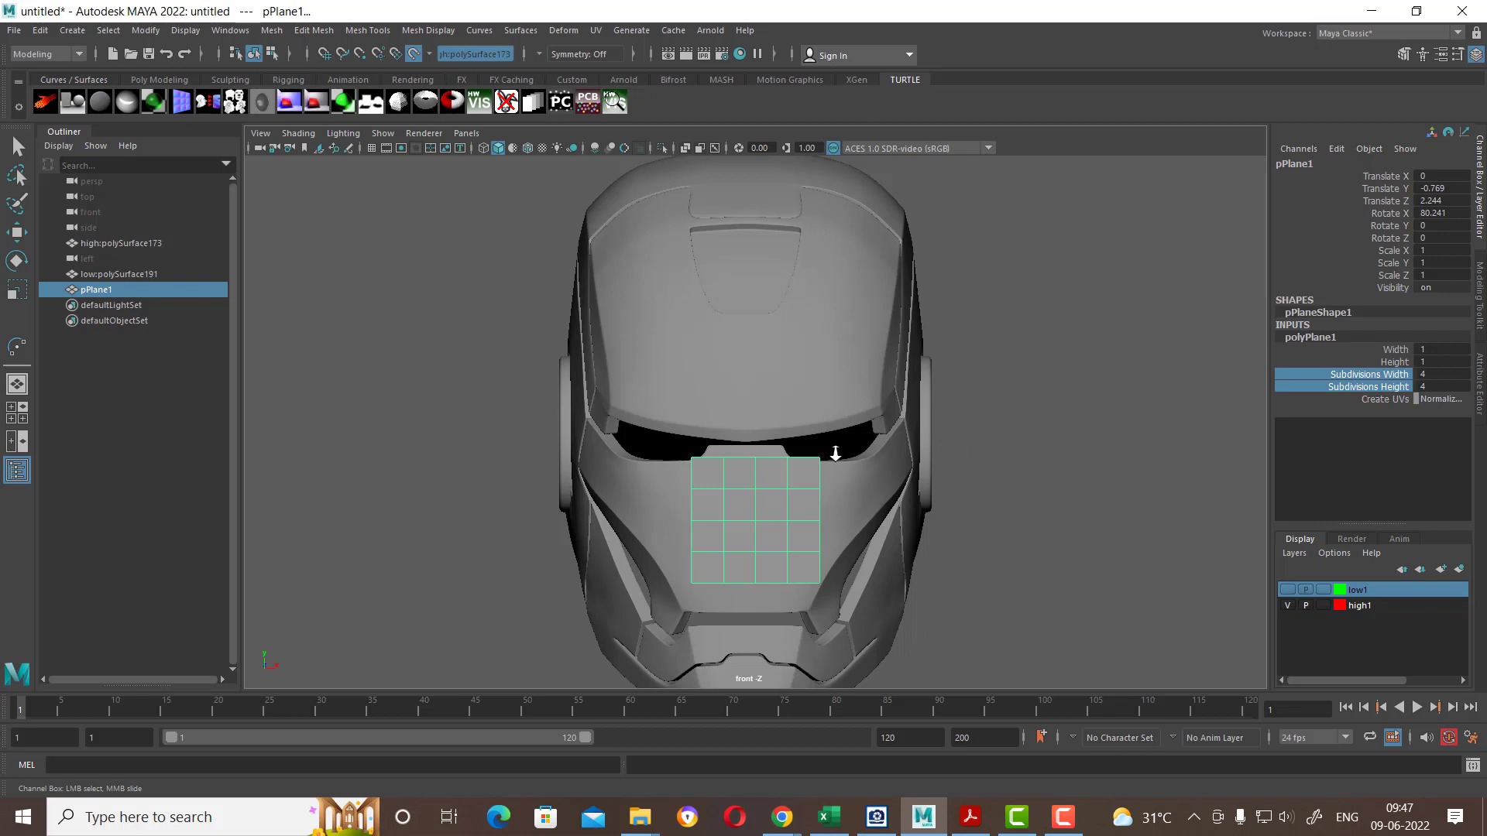
{"action": "scroll", "coordinate": [901, 458], "scroll_direction": "up", "scroll_amount": 2}
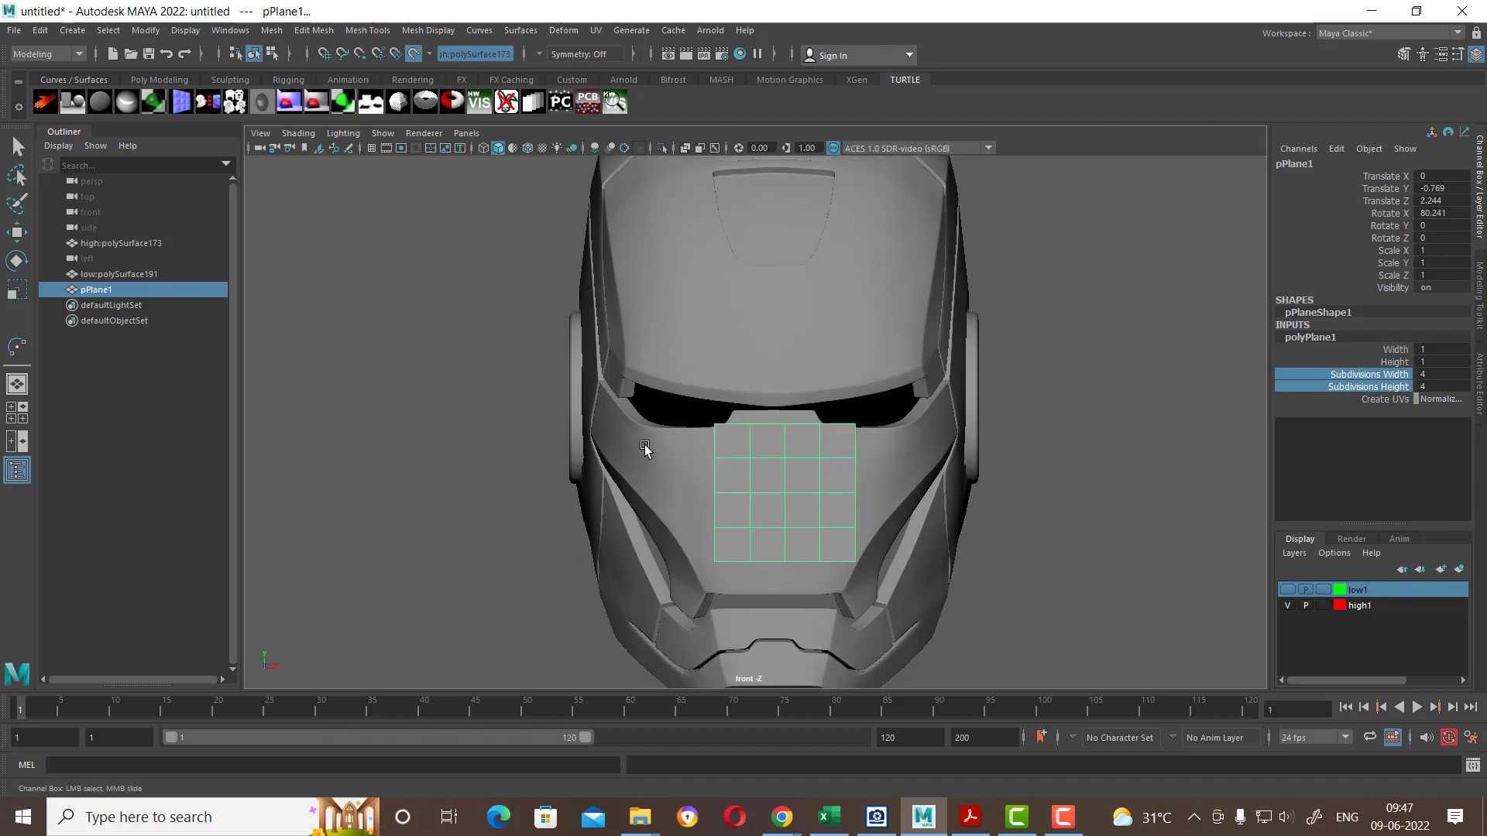
Step: Nudge the plane left and raise its top-row vertices to the visor edge
{"action": "left_click", "coordinate": [1158, 503]}
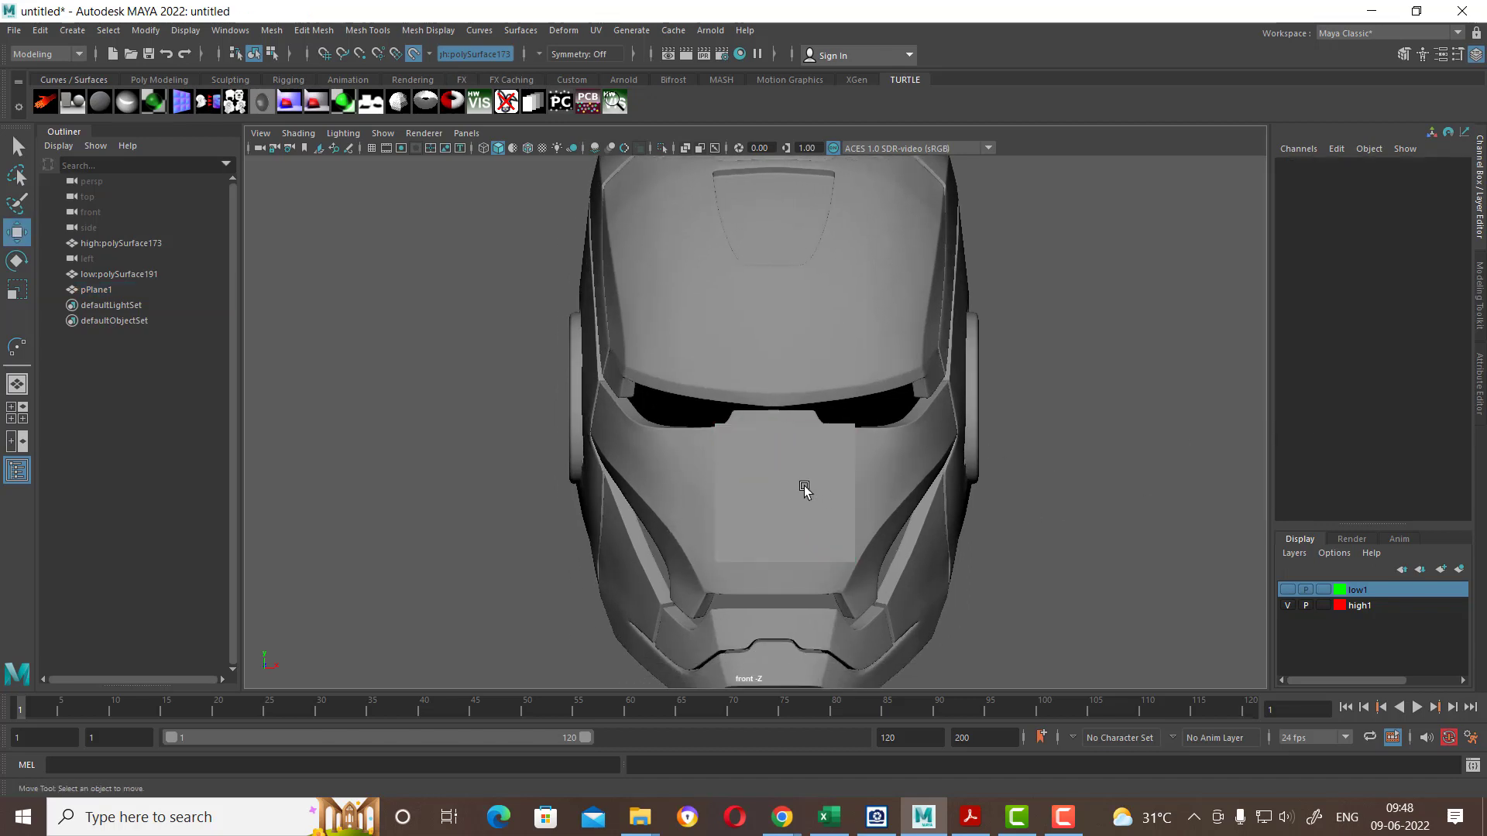
{"action": "key", "text": "w"}
{"action": "left_click", "coordinate": [778, 504]}
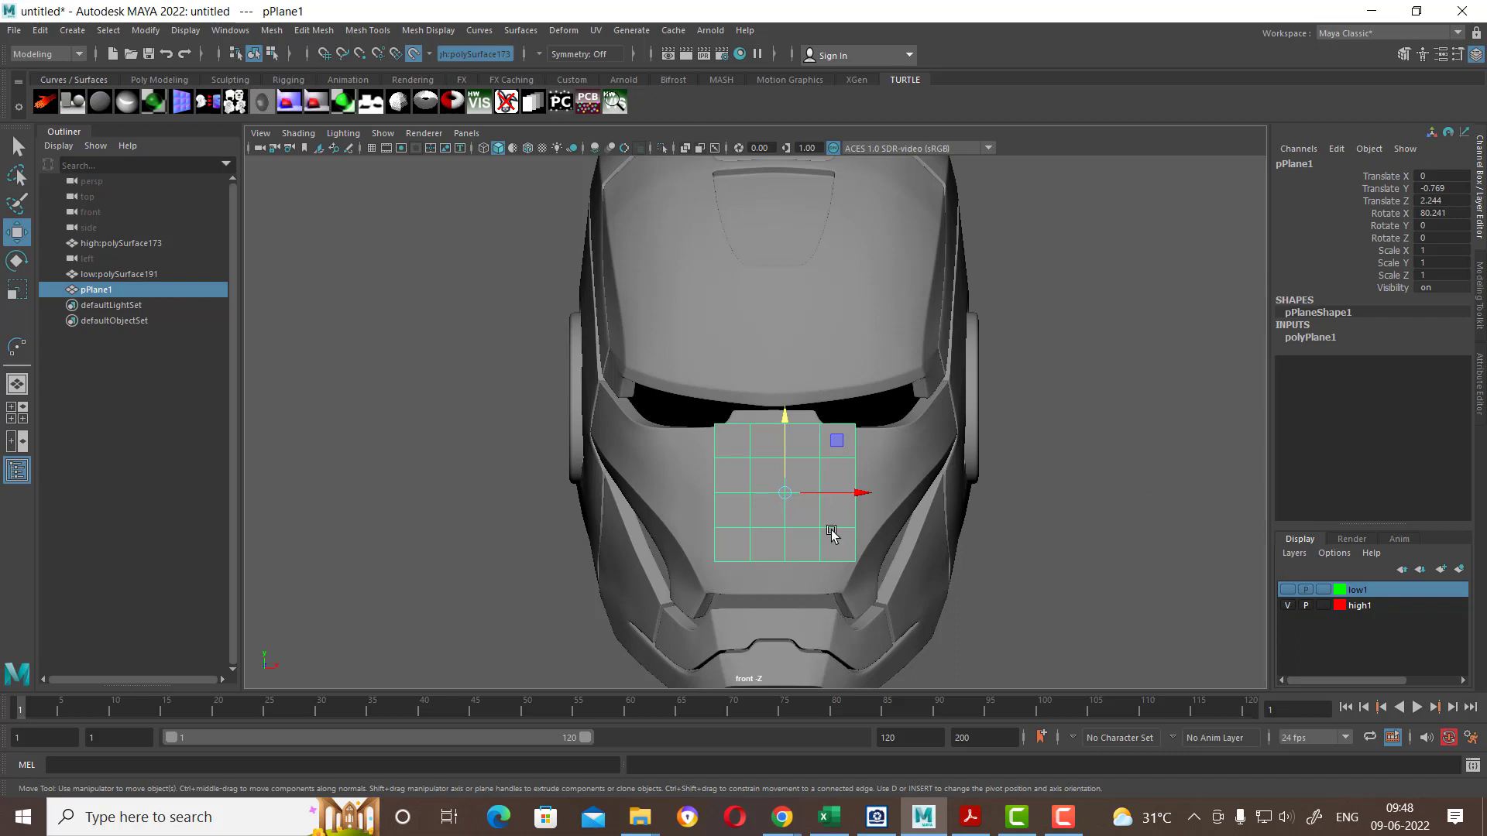
{"action": "scroll", "coordinate": [770, 475], "scroll_direction": "up", "scroll_amount": 3}
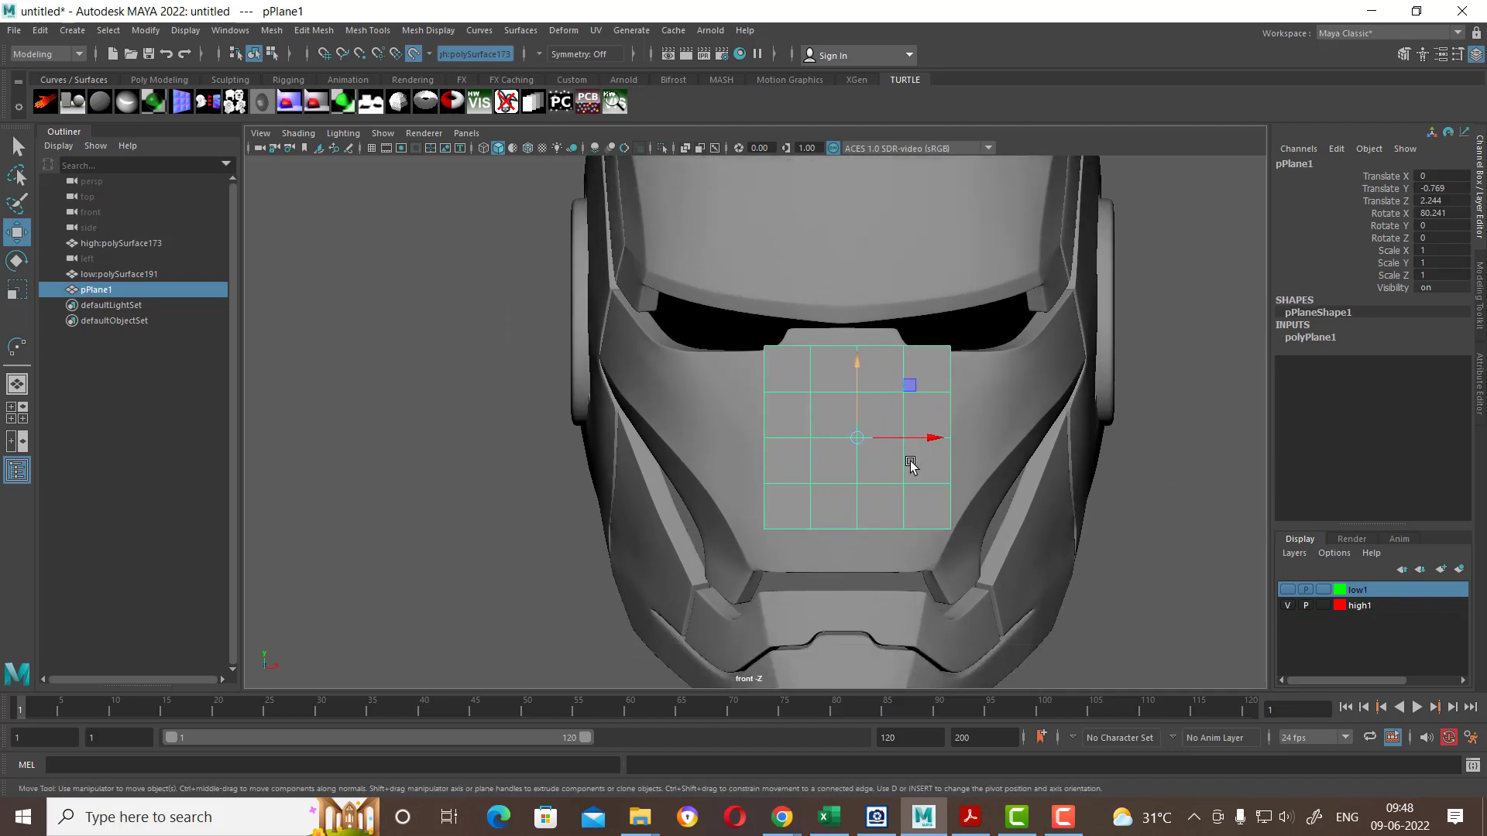
{"action": "scroll", "coordinate": [911, 465], "scroll_direction": "up", "scroll_amount": 1}
{"action": "left_click_drag", "start_coordinate": [940, 437], "coordinate": [910, 439]}
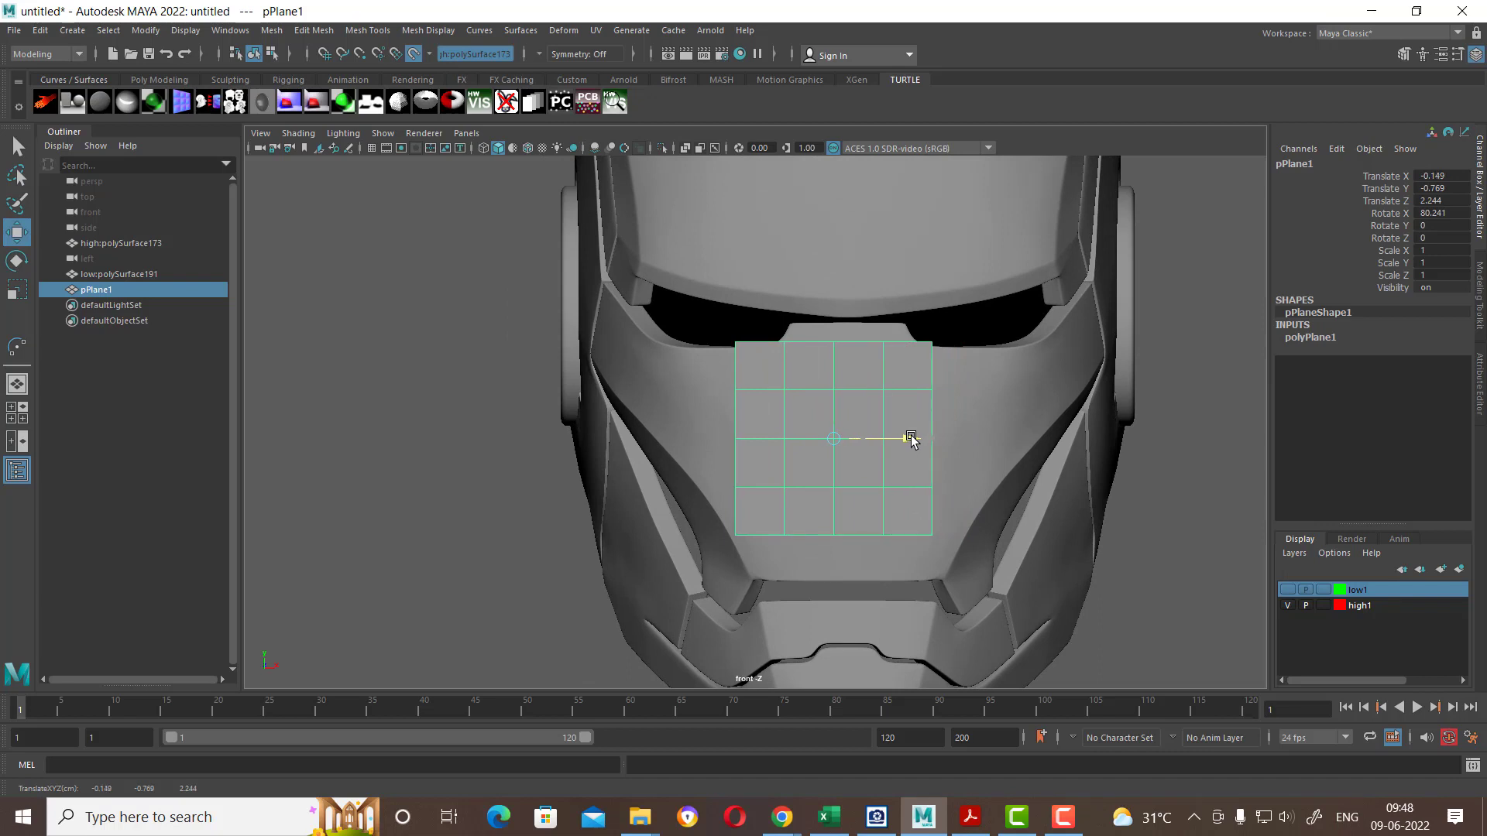
{"action": "scroll", "coordinate": [890, 387], "scroll_direction": "up", "scroll_amount": 3}
{"action": "right_click_drag", "start_coordinate": [946, 373], "coordinate": [811, 313]}
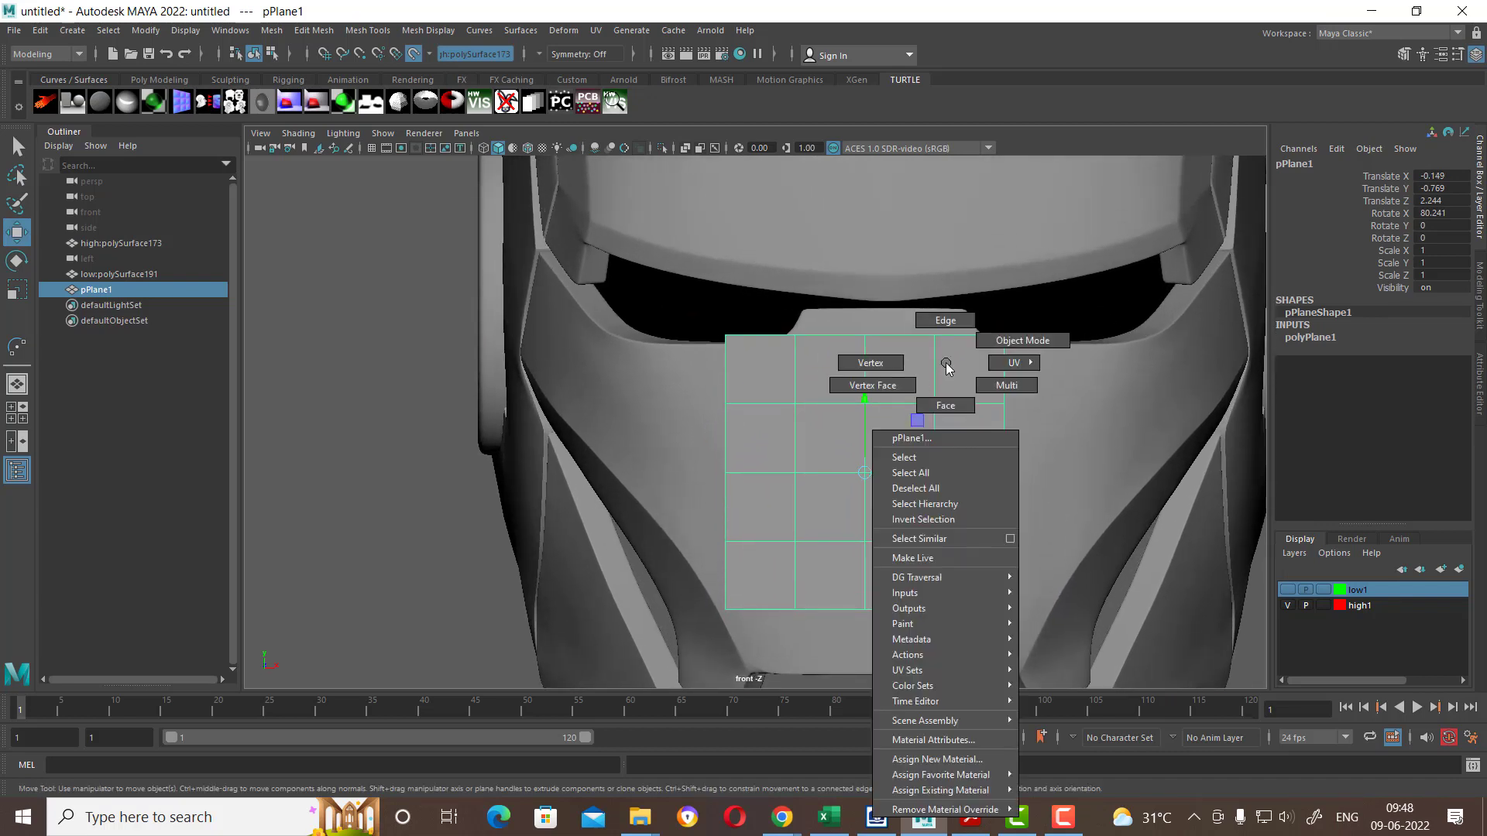
{"action": "left_click_drag", "start_coordinate": [810, 314], "coordinate": [949, 345]}
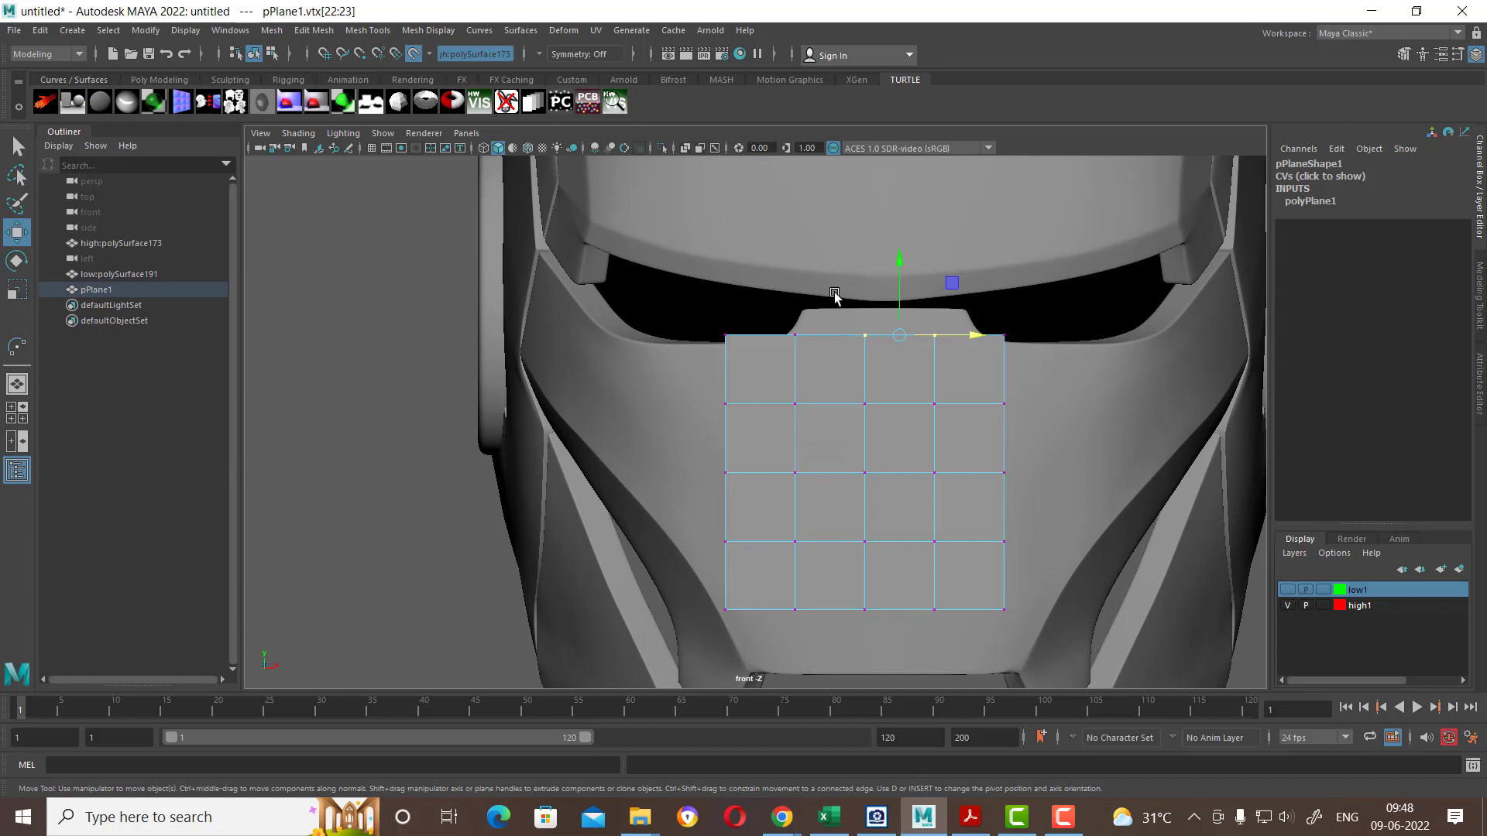
{"action": "left_click_drag", "start_coordinate": [787, 298], "coordinate": [946, 371]}
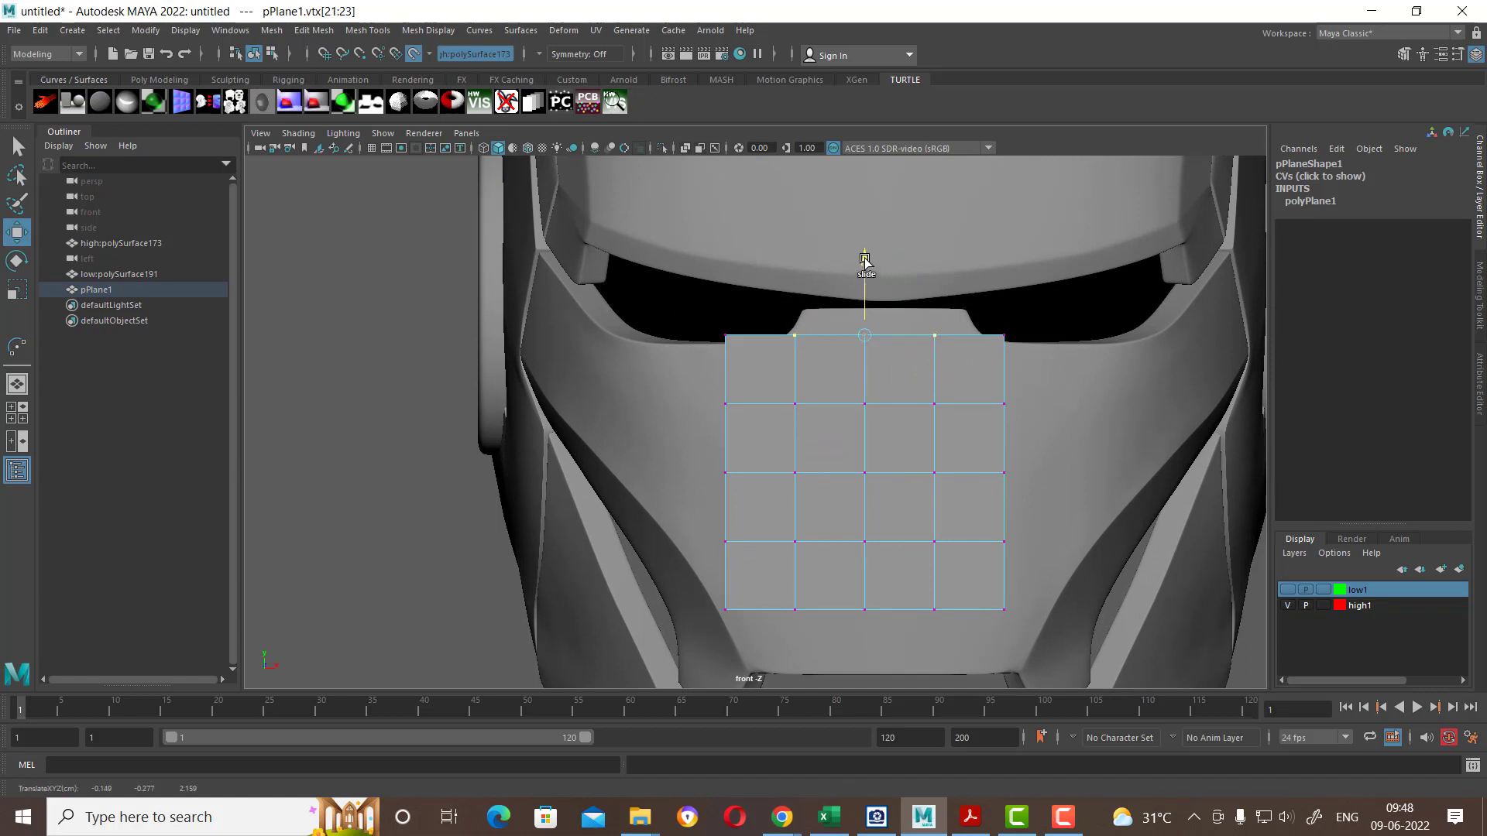
{"action": "left_click_drag", "start_coordinate": [864, 222], "coordinate": [869, 225]}
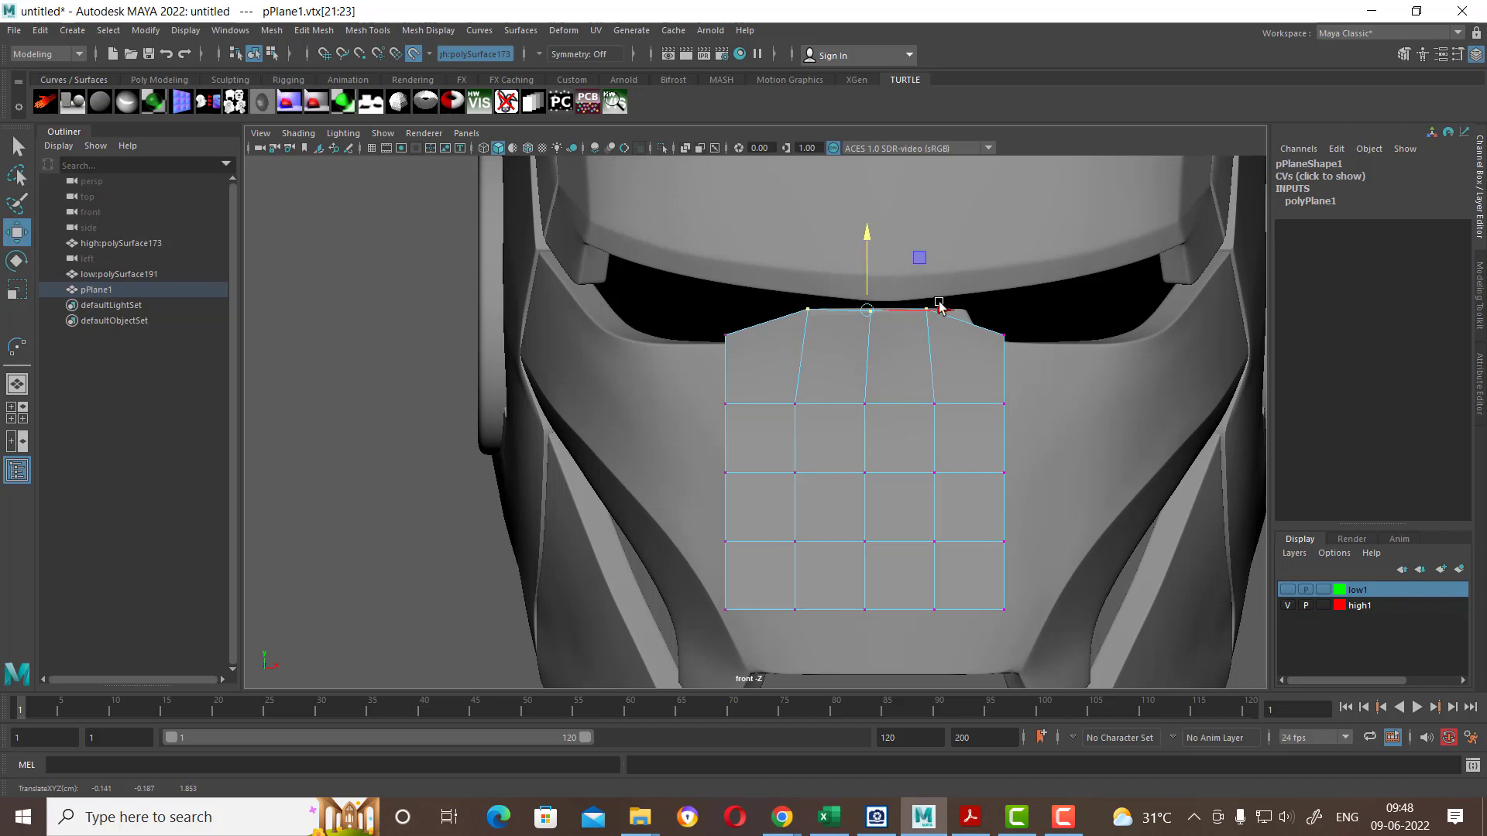
Step: Undo the vertex moves, turn off the live surface, adjust the corner vertex and delete pPlane1
{"action": "left_click", "coordinate": [726, 336]}
{"action": "left_click_drag", "start_coordinate": [729, 334], "coordinate": [712, 419]}
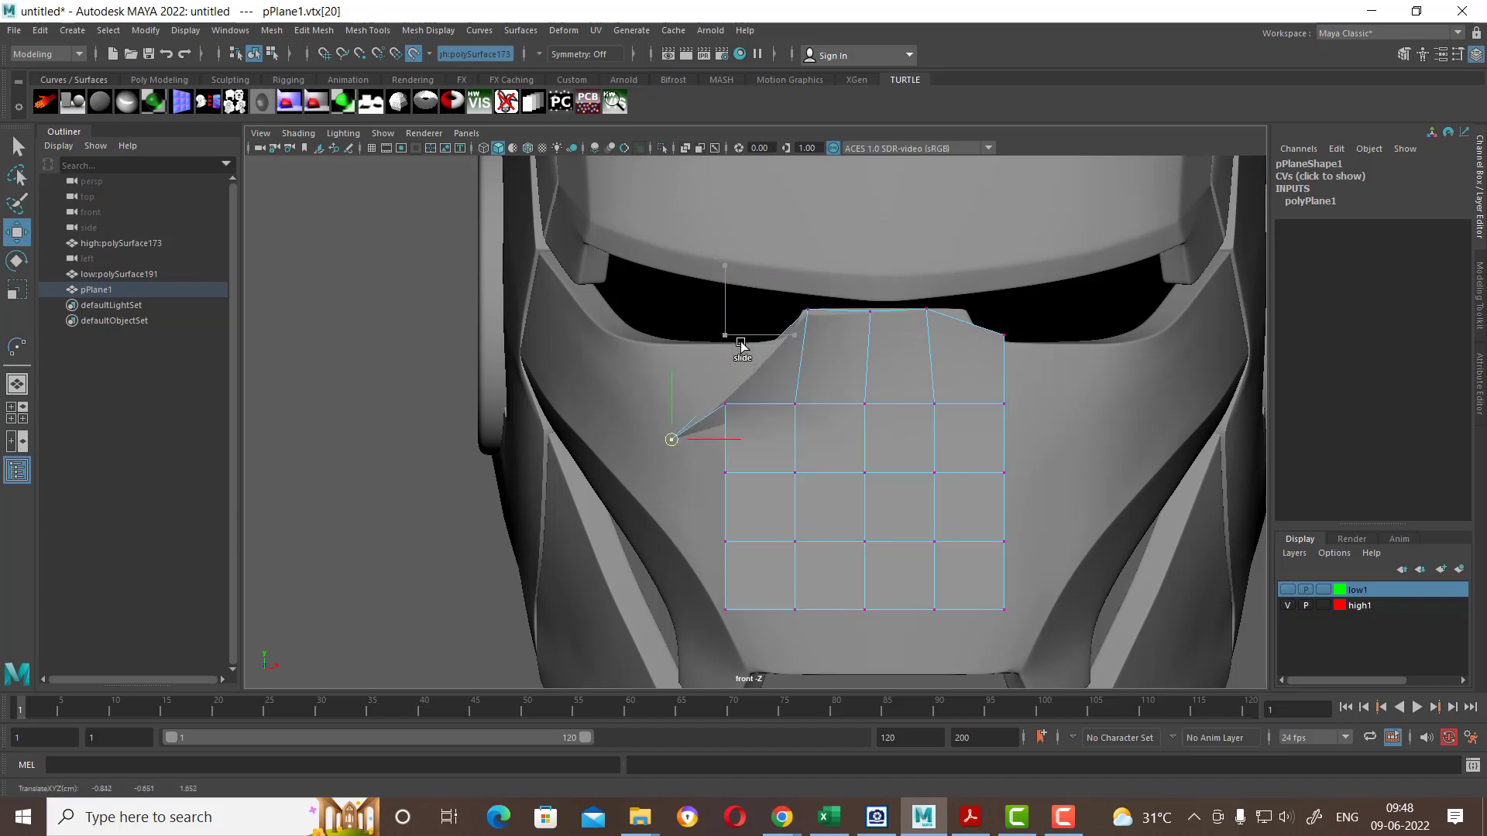
{"action": "key", "text": "ctrl+z"}
{"action": "left_click_drag", "start_coordinate": [728, 335], "coordinate": [809, 322]}
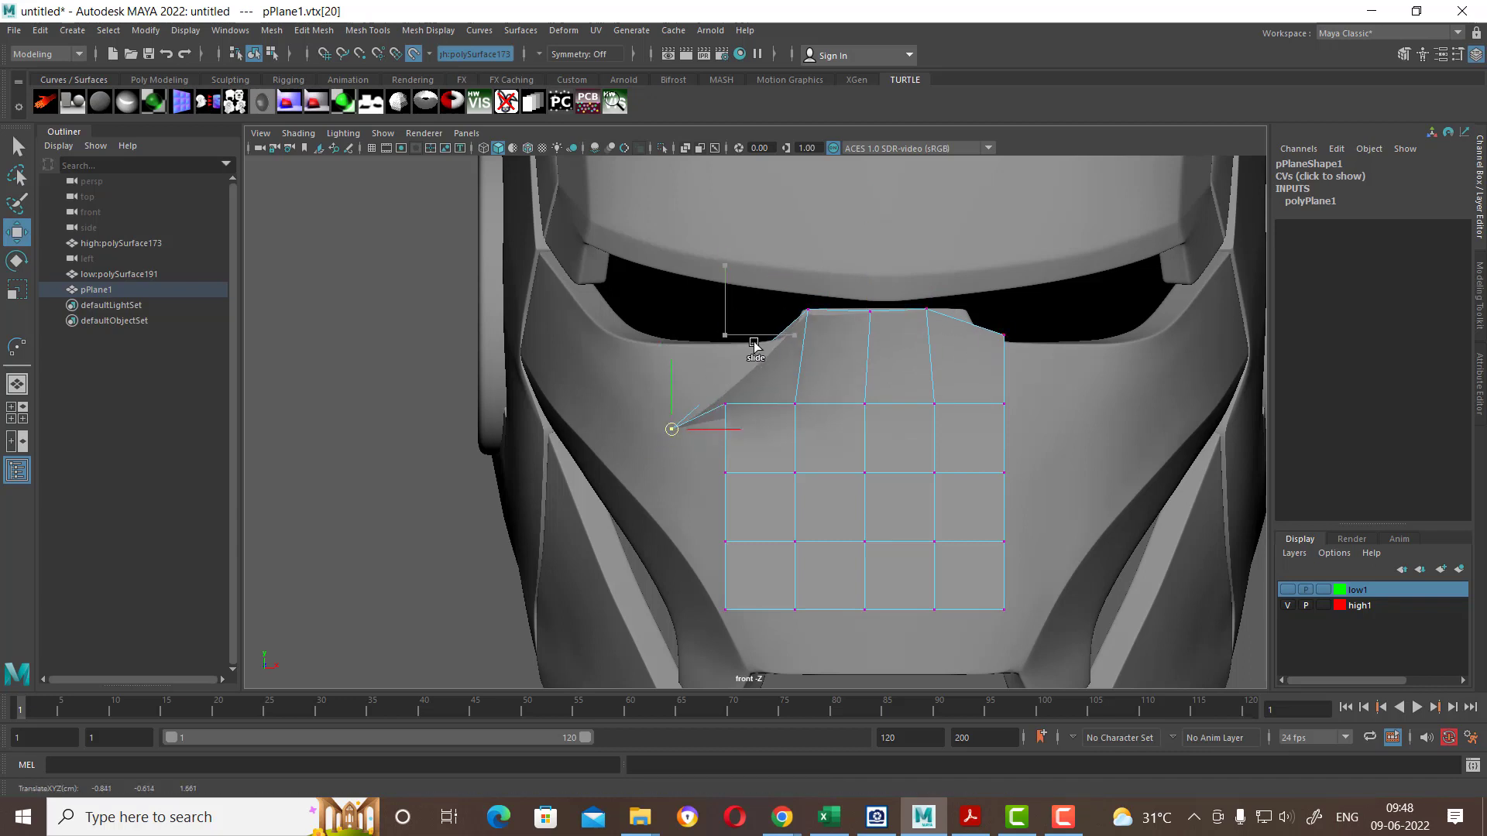
{"action": "key", "text": "ctrl+z"}
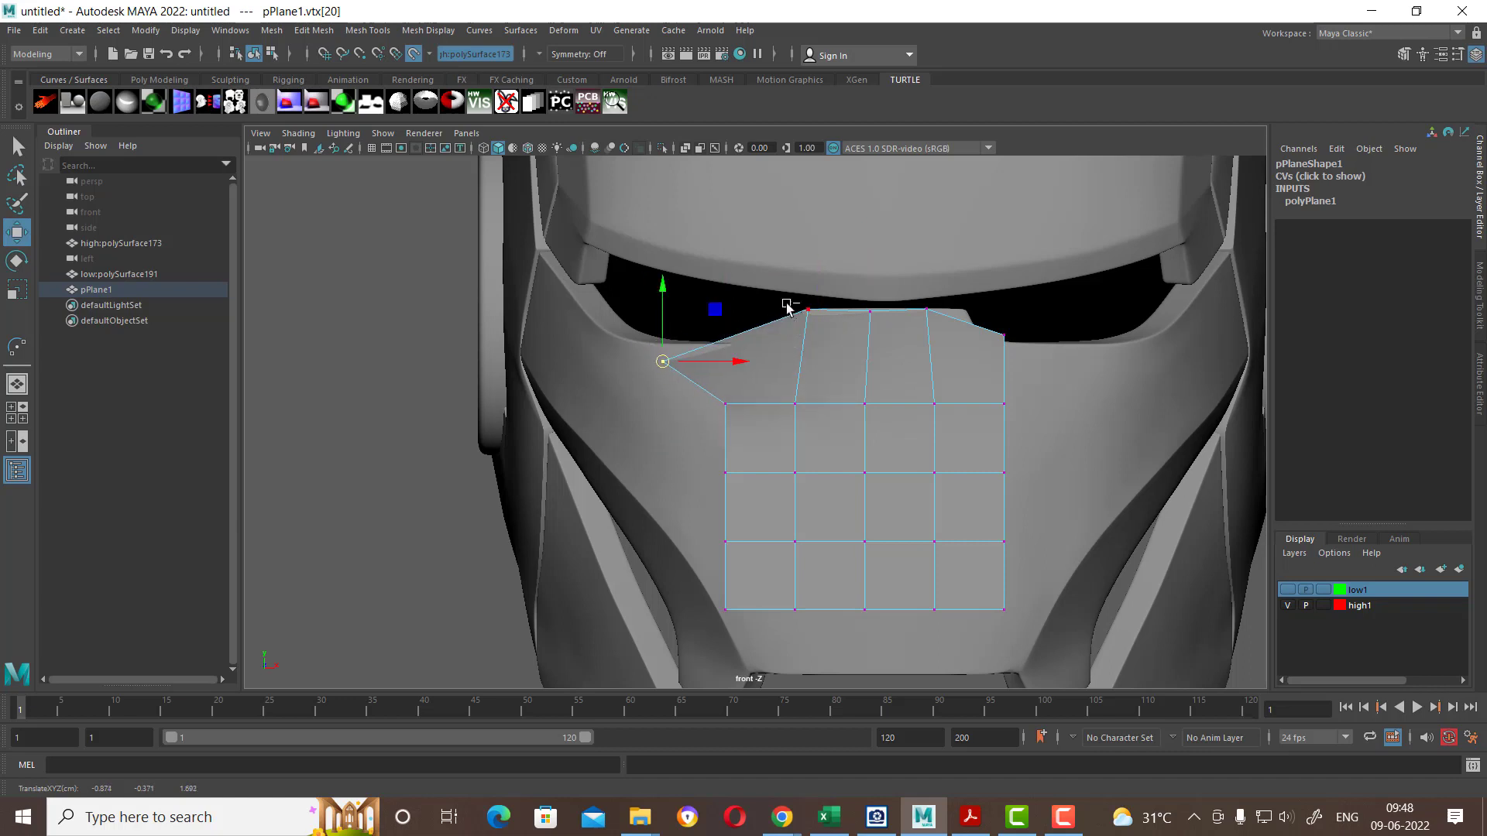
{"action": "key", "text": "ctrl+z"}
{"action": "left_click", "coordinate": [414, 53]}
{"action": "left_click_drag", "start_coordinate": [726, 335], "coordinate": [749, 350]}
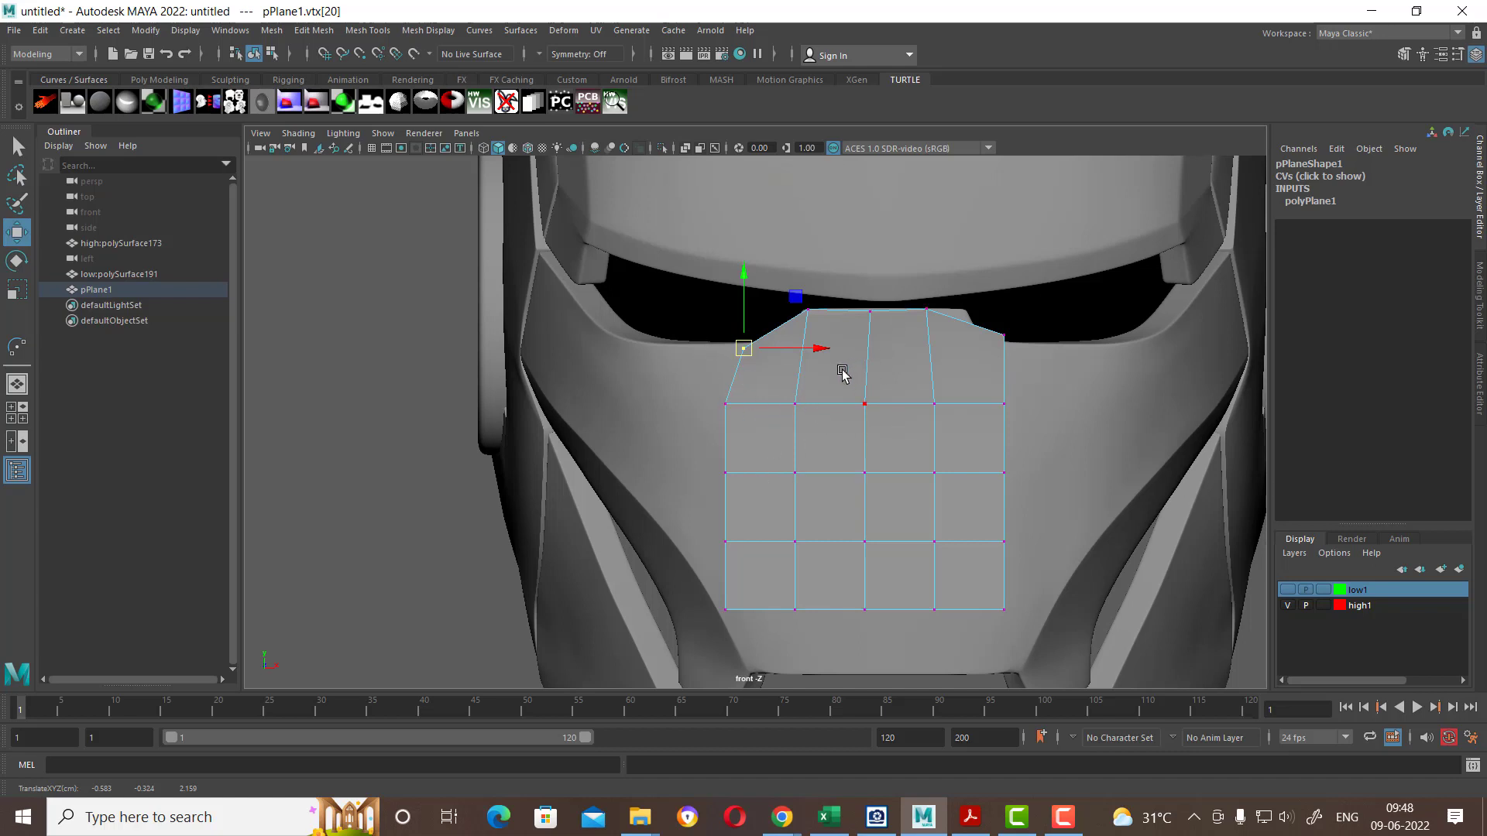
{"action": "key", "text": "F8"}
{"action": "key", "text": "Delete"}
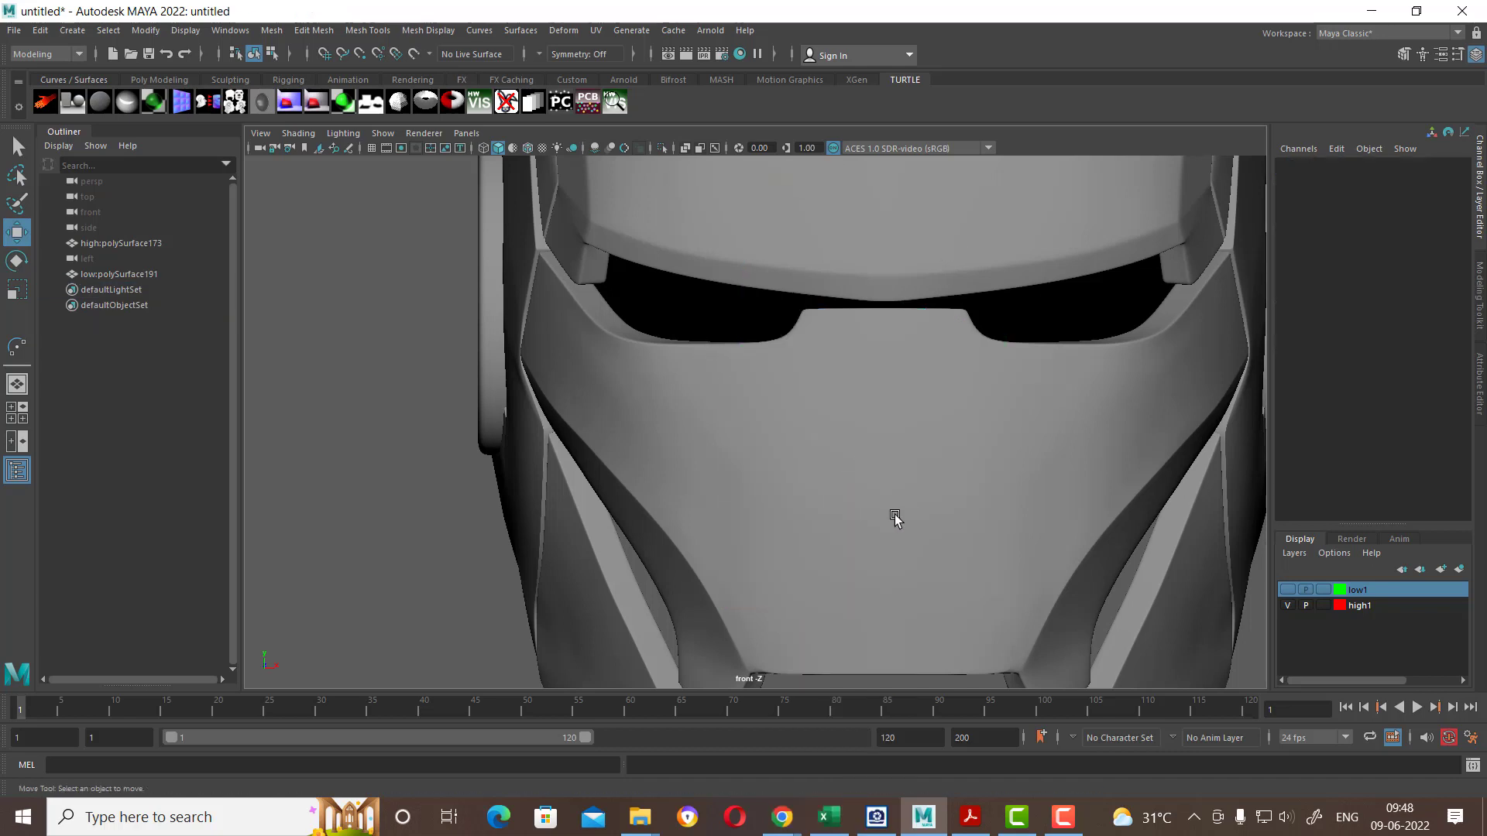
{"action": "key", "text": "space"}
Step: Select high:polySurface173 in the perspective view and Separate it into twelve pieces
{"action": "left_click", "coordinate": [906, 503]}
{"action": "scroll", "coordinate": [930, 434], "scroll_direction": "up", "scroll_amount": 3}
{"action": "left_click", "coordinate": [885, 389]}
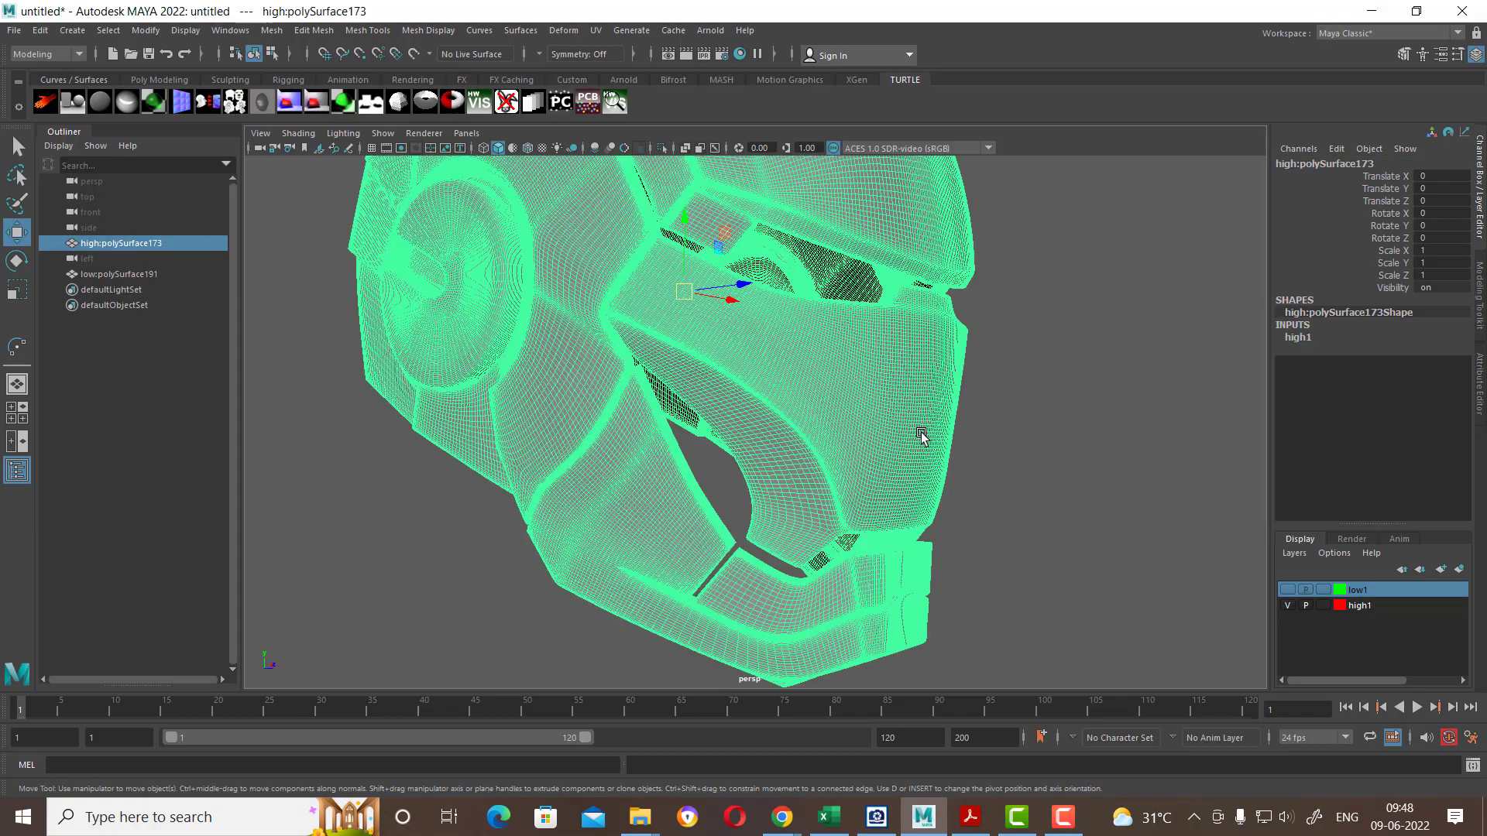
{"action": "left_click_drag", "start_coordinate": [919, 431], "coordinate": [887, 432], "text": "alt"}
{"action": "left_click", "coordinate": [1052, 448]}
{"action": "left_click", "coordinate": [801, 459]}
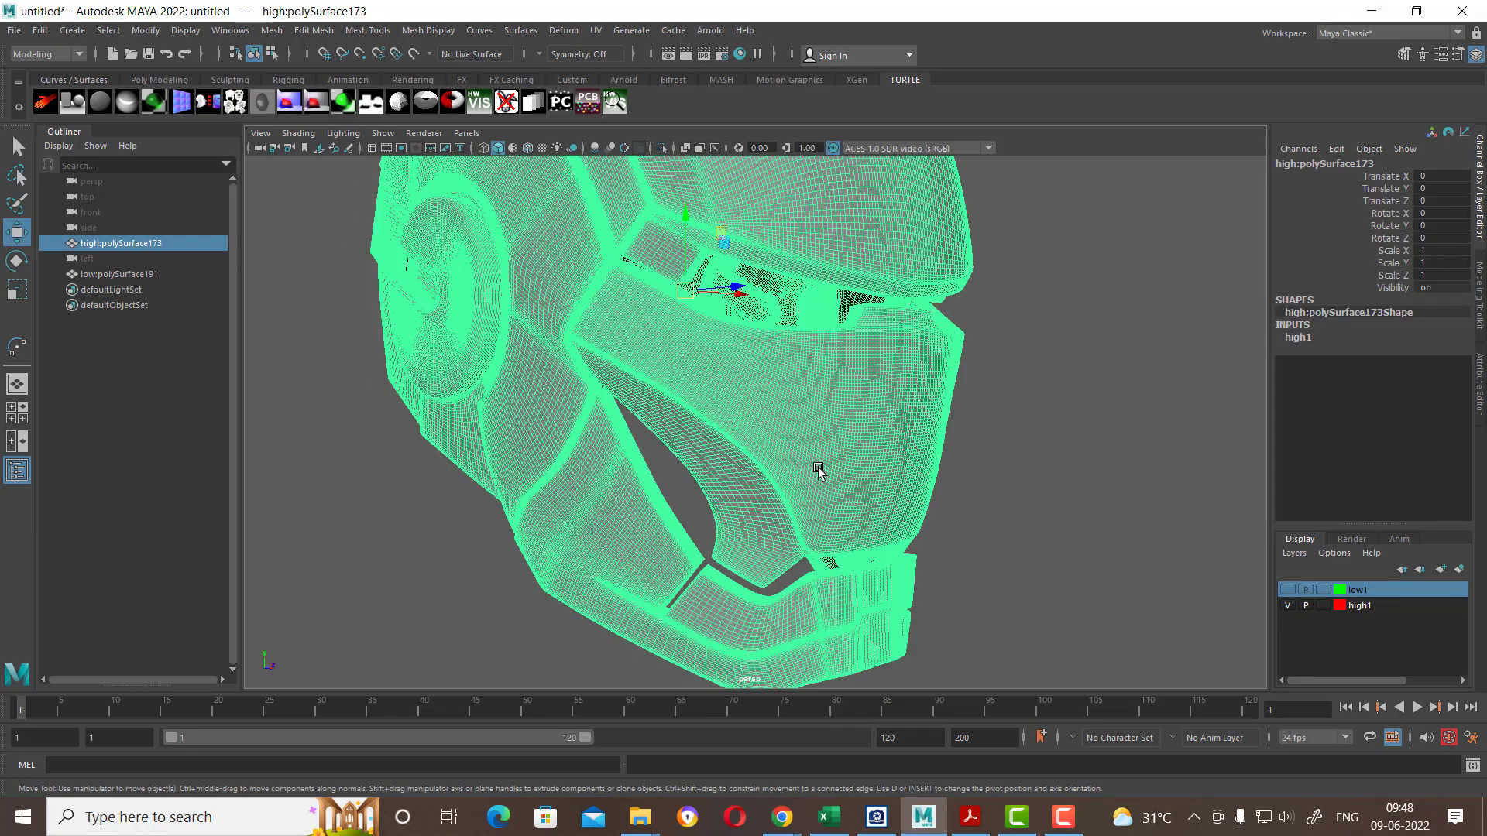
{"action": "left_click", "coordinate": [1020, 455]}
{"action": "left_click", "coordinate": [839, 461]}
{"action": "mouse_move", "coordinate": [797, 441]}
{"action": "left_mouse_down", "text": "alt"}
{"action": "mouse_move", "coordinate": [885, 484]}
{"action": "mouse_move", "coordinate": [839, 425]}
{"action": "mouse_move", "coordinate": [786, 468]}
{"action": "mouse_move", "coordinate": [989, 478]}
{"action": "mouse_move", "coordinate": [691, 459]}
{"action": "left_mouse_up", "text": "alt"}
{"action": "left_click", "coordinate": [984, 462]}
{"action": "left_click", "coordinate": [871, 460]}
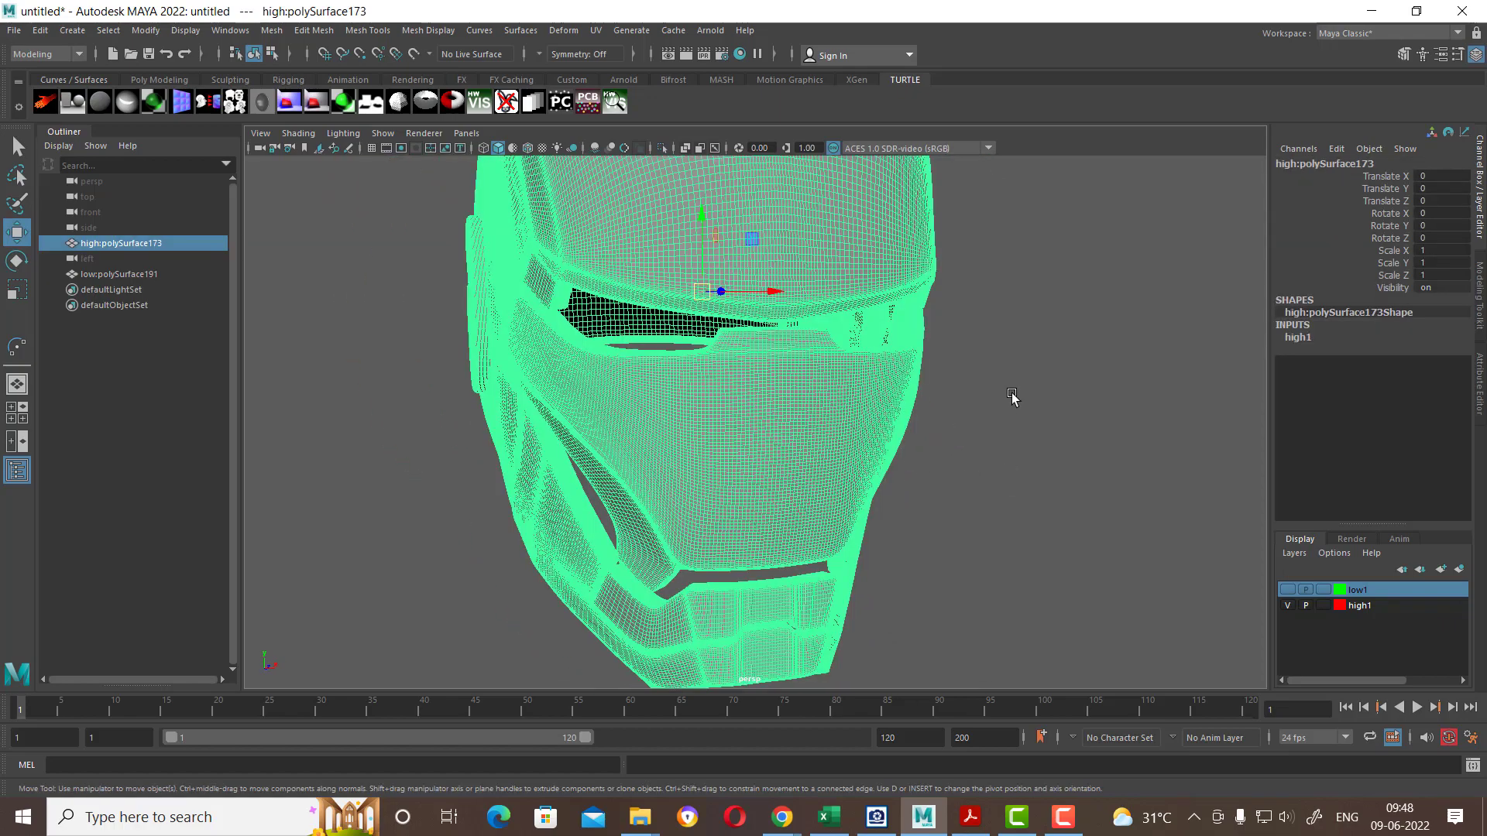
{"action": "right_click", "coordinate": [1038, 351], "text": "shift"}
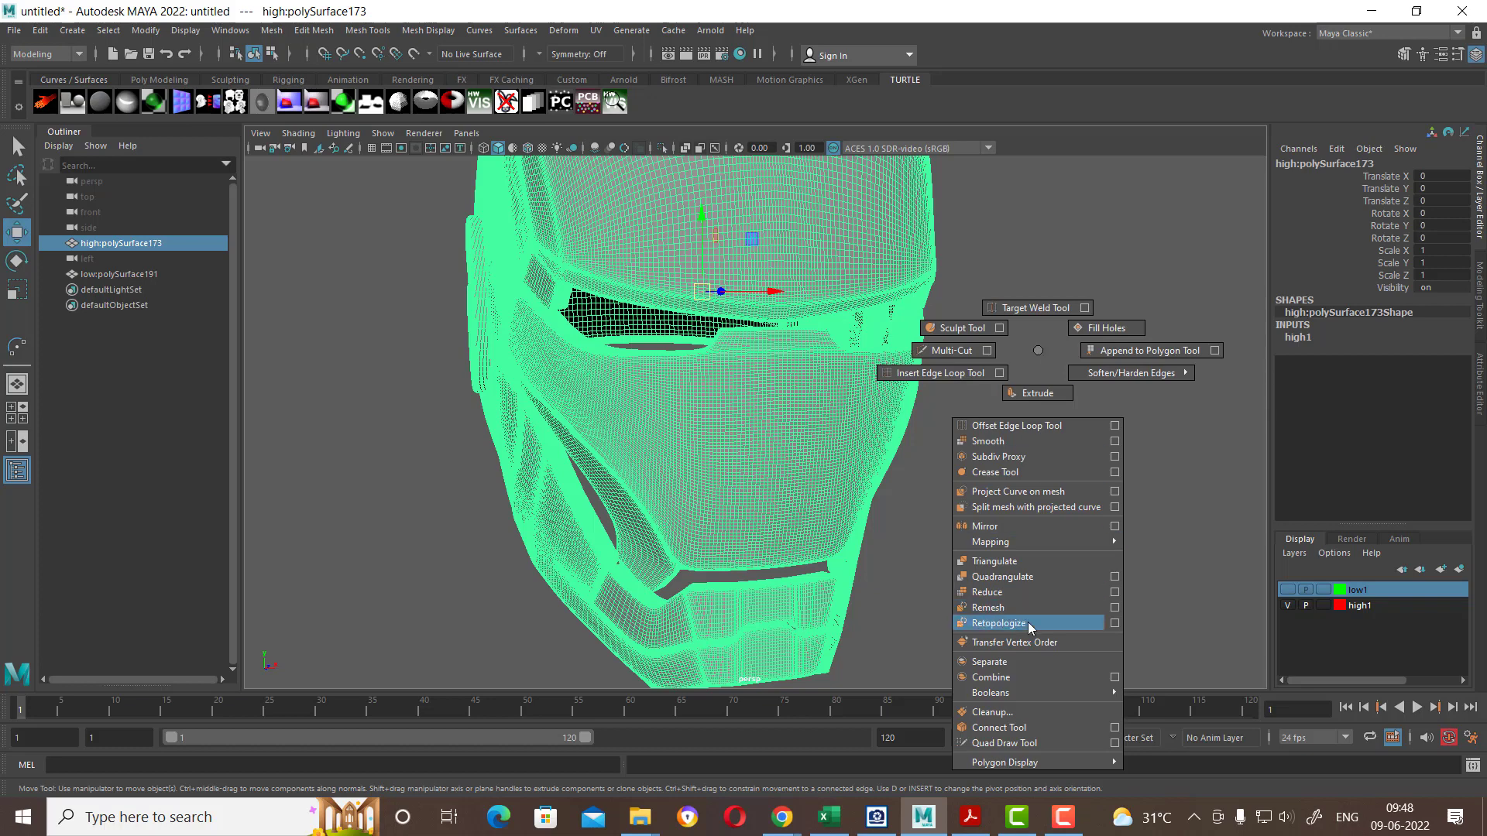
{"action": "left_click", "coordinate": [1011, 676]}
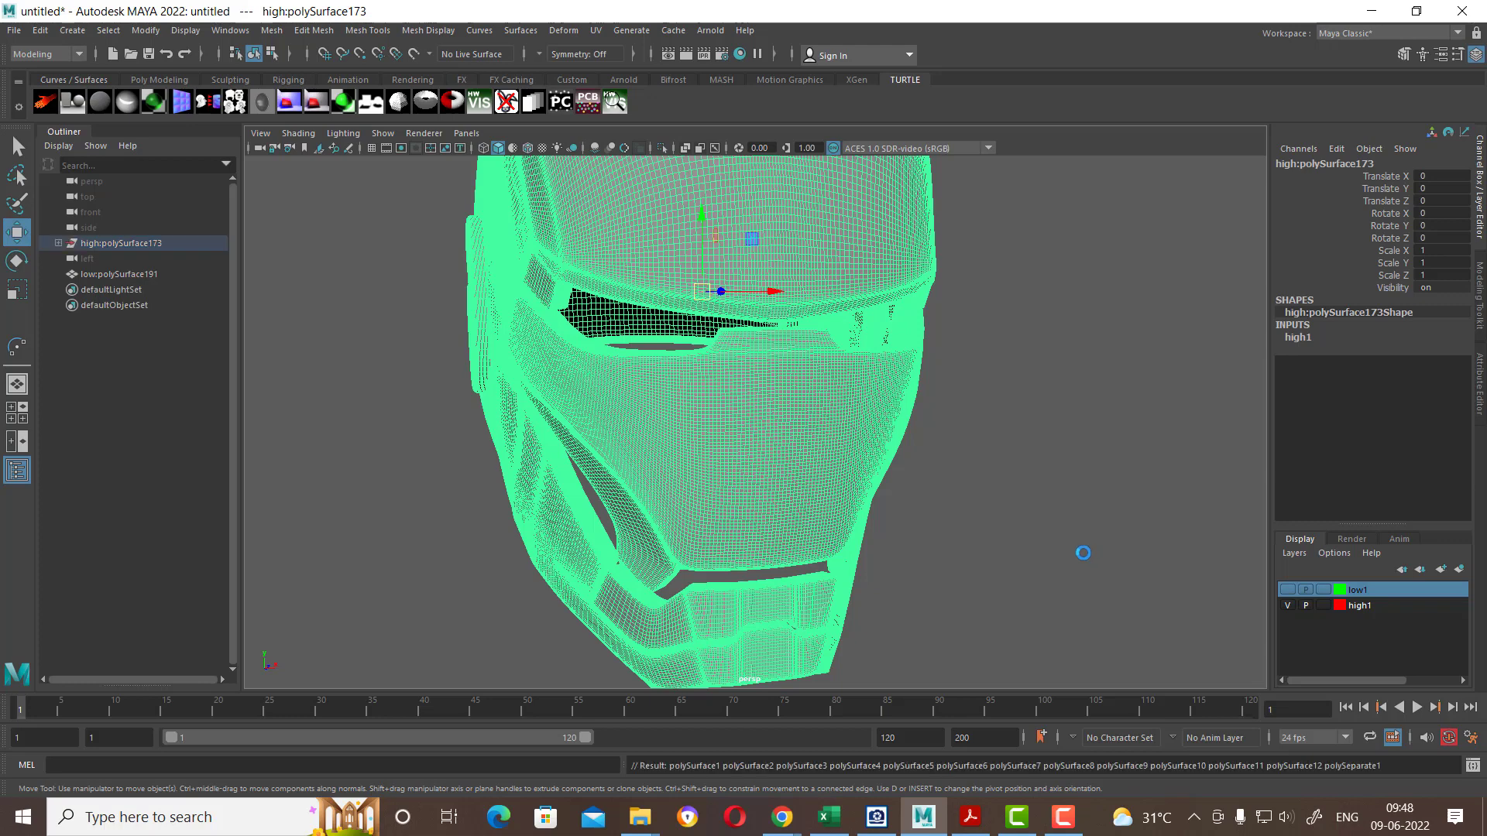
Step: Select the faceplate piece and hide all other objects
{"action": "left_click", "coordinate": [736, 465]}
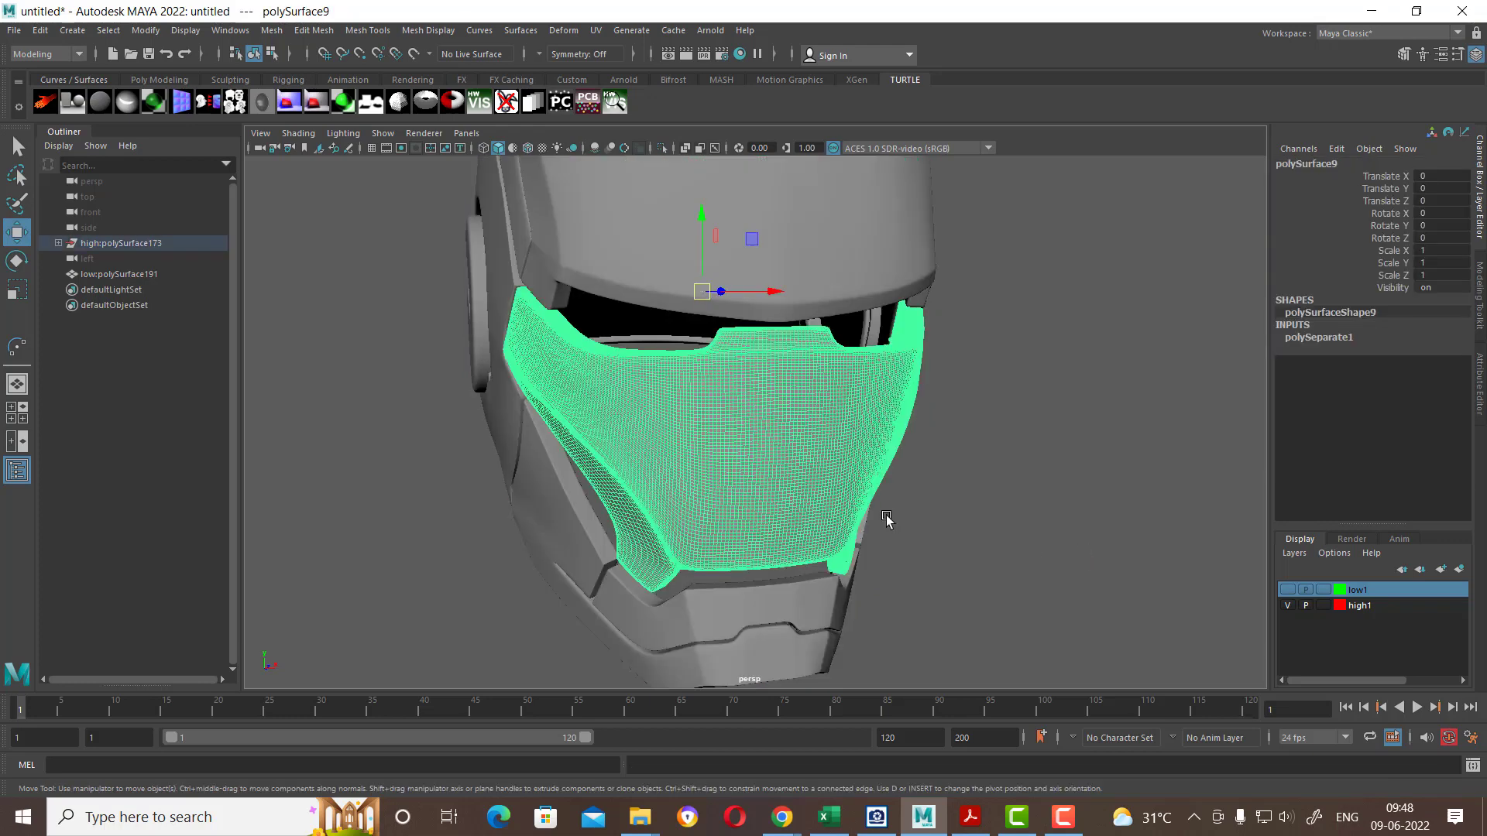
{"action": "key", "text": "alt+h"}
{"action": "scroll", "coordinate": [947, 491], "scroll_direction": "up", "scroll_amount": 3}
{"action": "scroll", "coordinate": [950, 558], "scroll_direction": "up", "scroll_amount": 3}
{"action": "scroll", "coordinate": [995, 567], "scroll_direction": "up", "scroll_amount": 3}
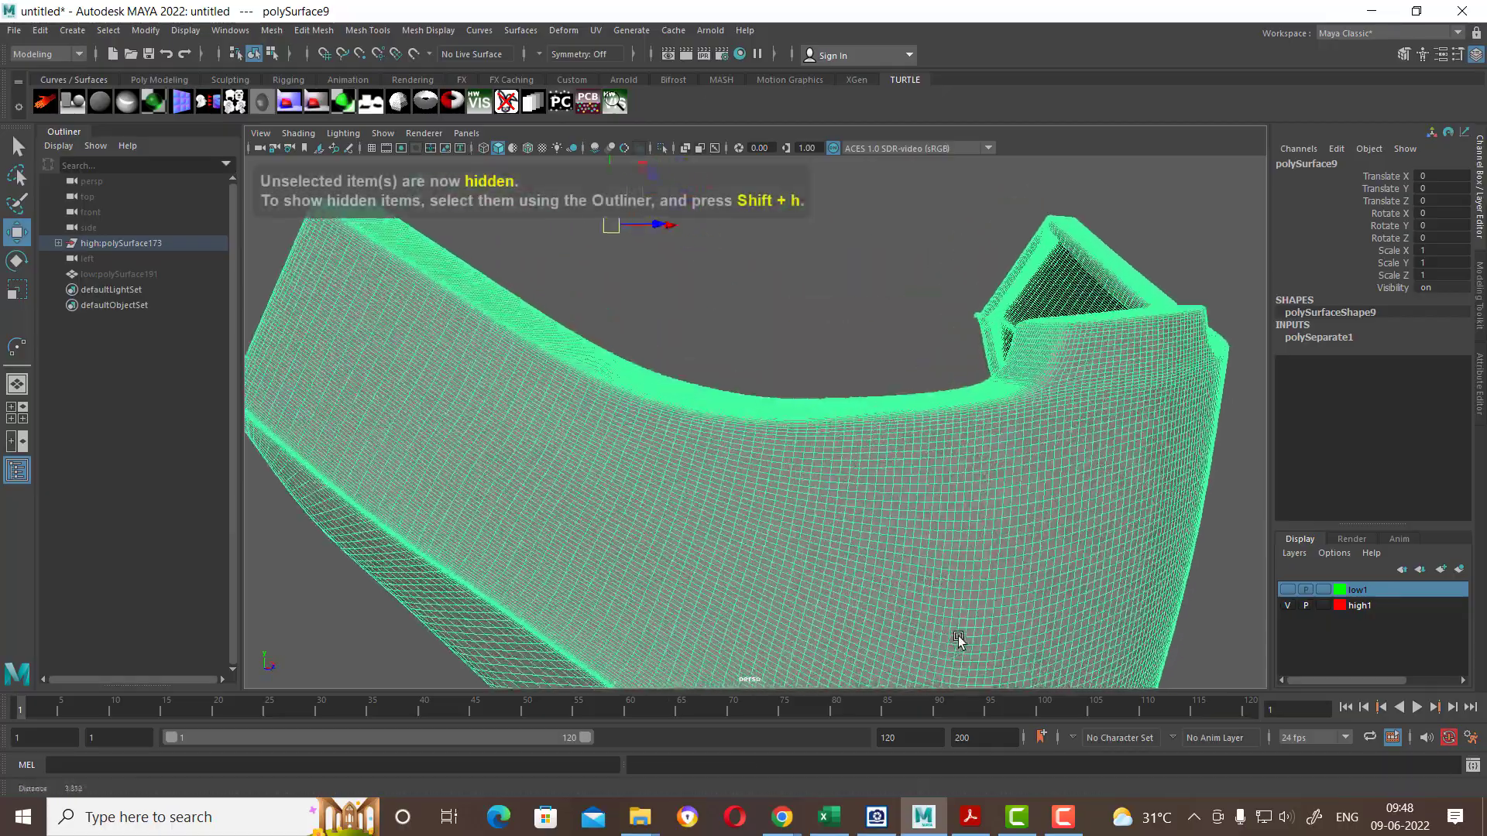
{"action": "mouse_move", "coordinate": [958, 640]}
{"action": "left_mouse_down", "text": "alt"}
{"action": "mouse_move", "coordinate": [1082, 617]}
{"action": "mouse_move", "coordinate": [863, 584]}
{"action": "mouse_move", "coordinate": [1035, 571]}
{"action": "mouse_move", "coordinate": [1035, 590]}
{"action": "mouse_move", "coordinate": [975, 502]}
{"action": "mouse_move", "coordinate": [597, 541]}
{"action": "mouse_move", "coordinate": [806, 504]}
{"action": "left_mouse_up", "text": "alt"}
{"action": "left_click", "coordinate": [1022, 588]}
{"action": "left_click", "coordinate": [730, 449]}
{"action": "scroll", "coordinate": [665, 511], "scroll_direction": "up", "scroll_amount": 3}
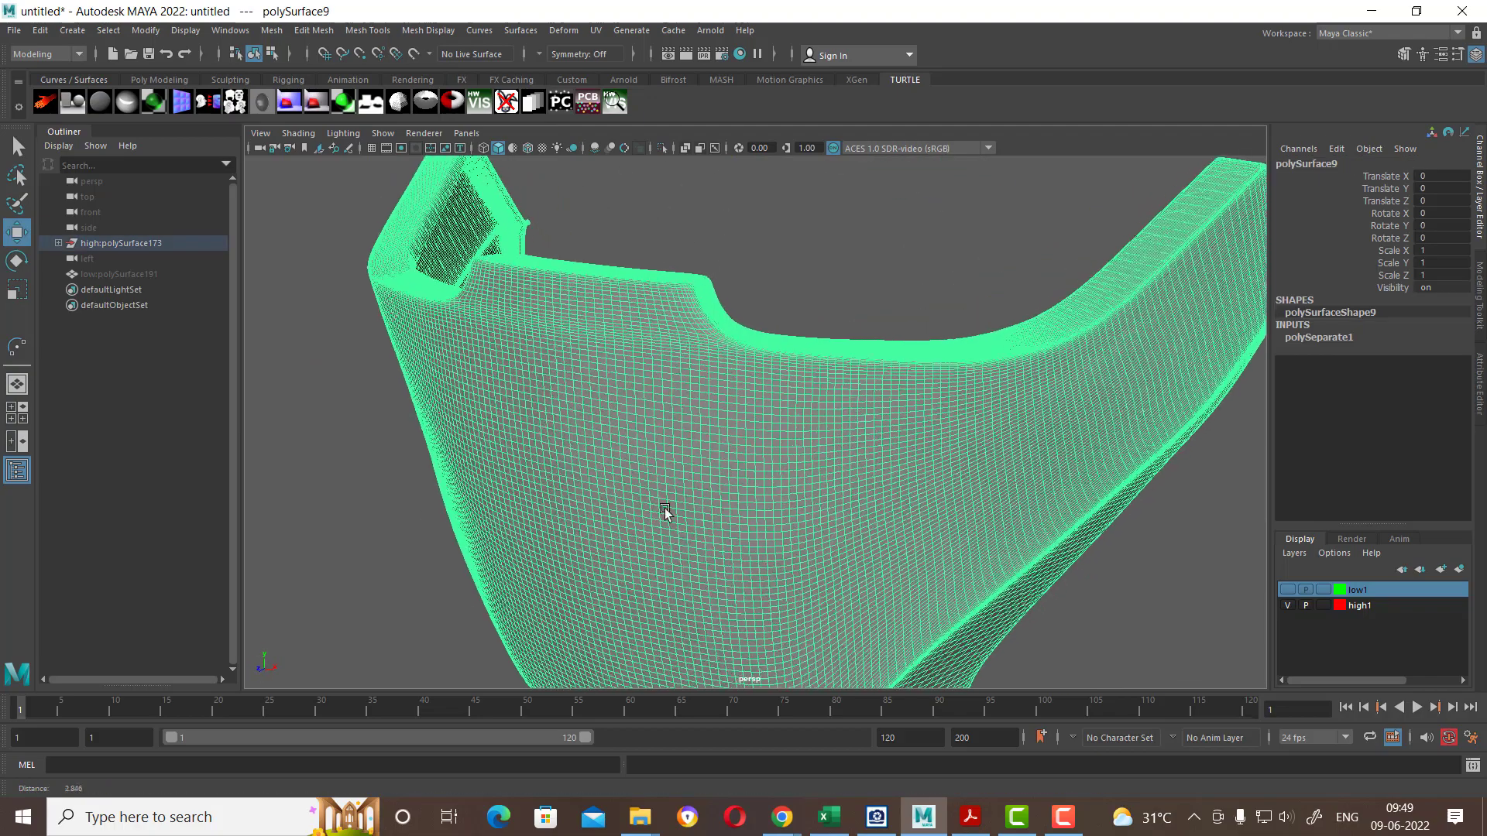
{"action": "scroll", "coordinate": [665, 511], "scroll_direction": "down", "scroll_amount": 3}
{"action": "scroll", "coordinate": [744, 482], "scroll_direction": "down", "scroll_amount": 2}
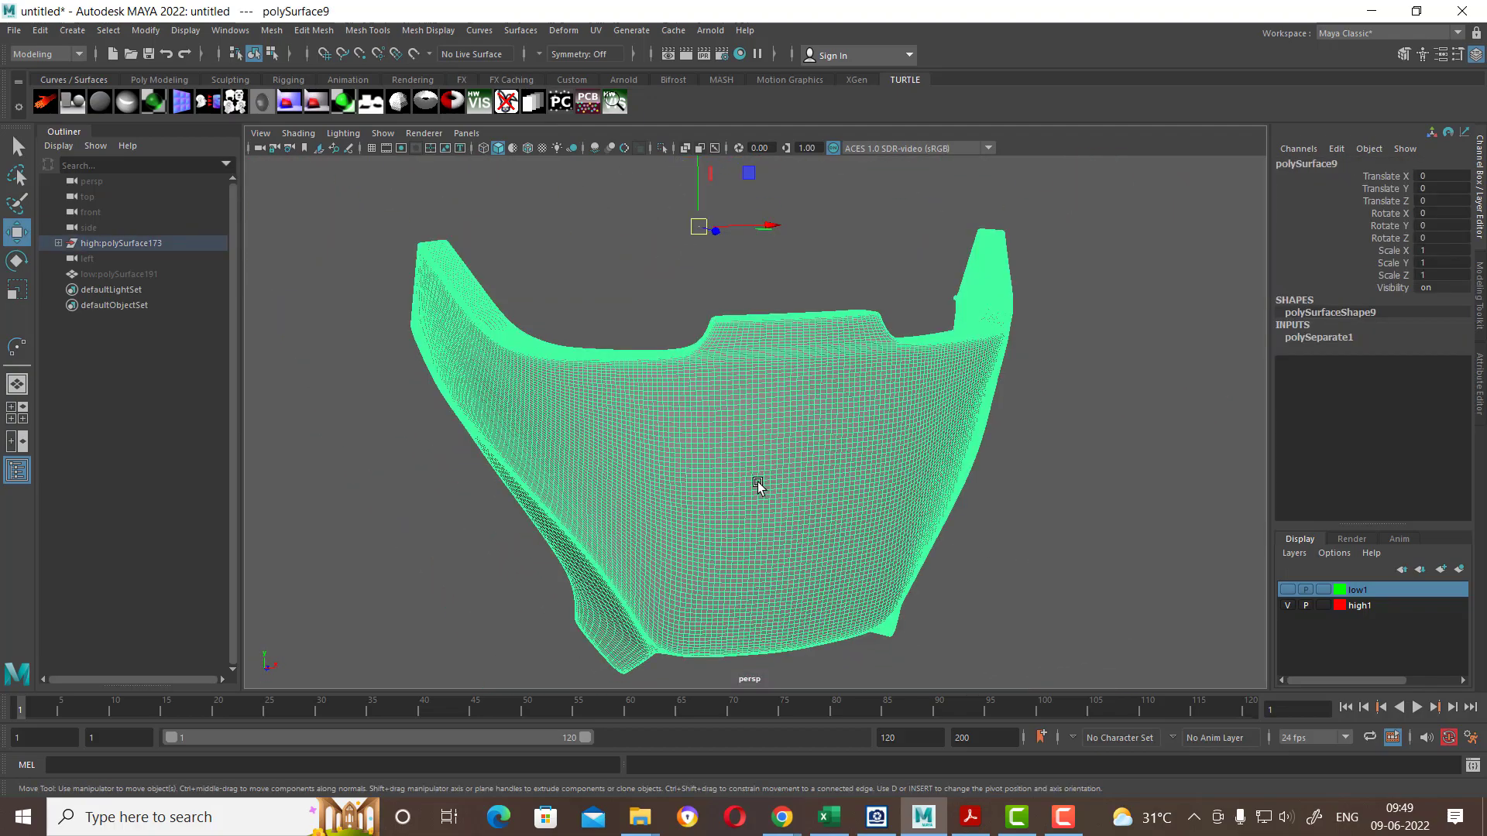
Step: Put the faceplate on layer1, duplicate it onto layer2 and hide layer2
{"action": "left_click", "coordinate": [1459, 570]}
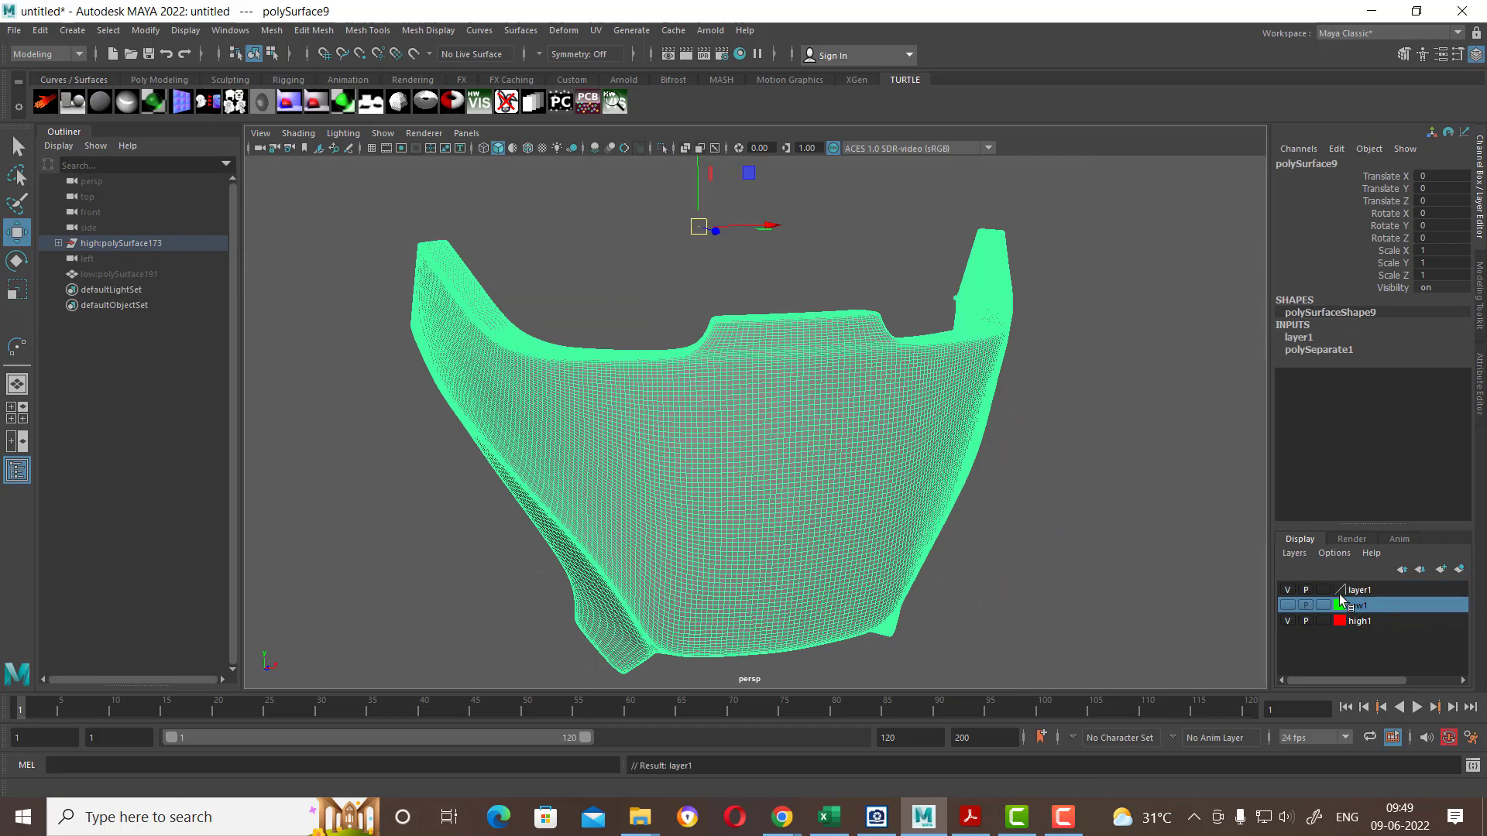
{"action": "left_click", "coordinate": [1286, 591]}
{"action": "left_click", "coordinate": [1132, 598]}
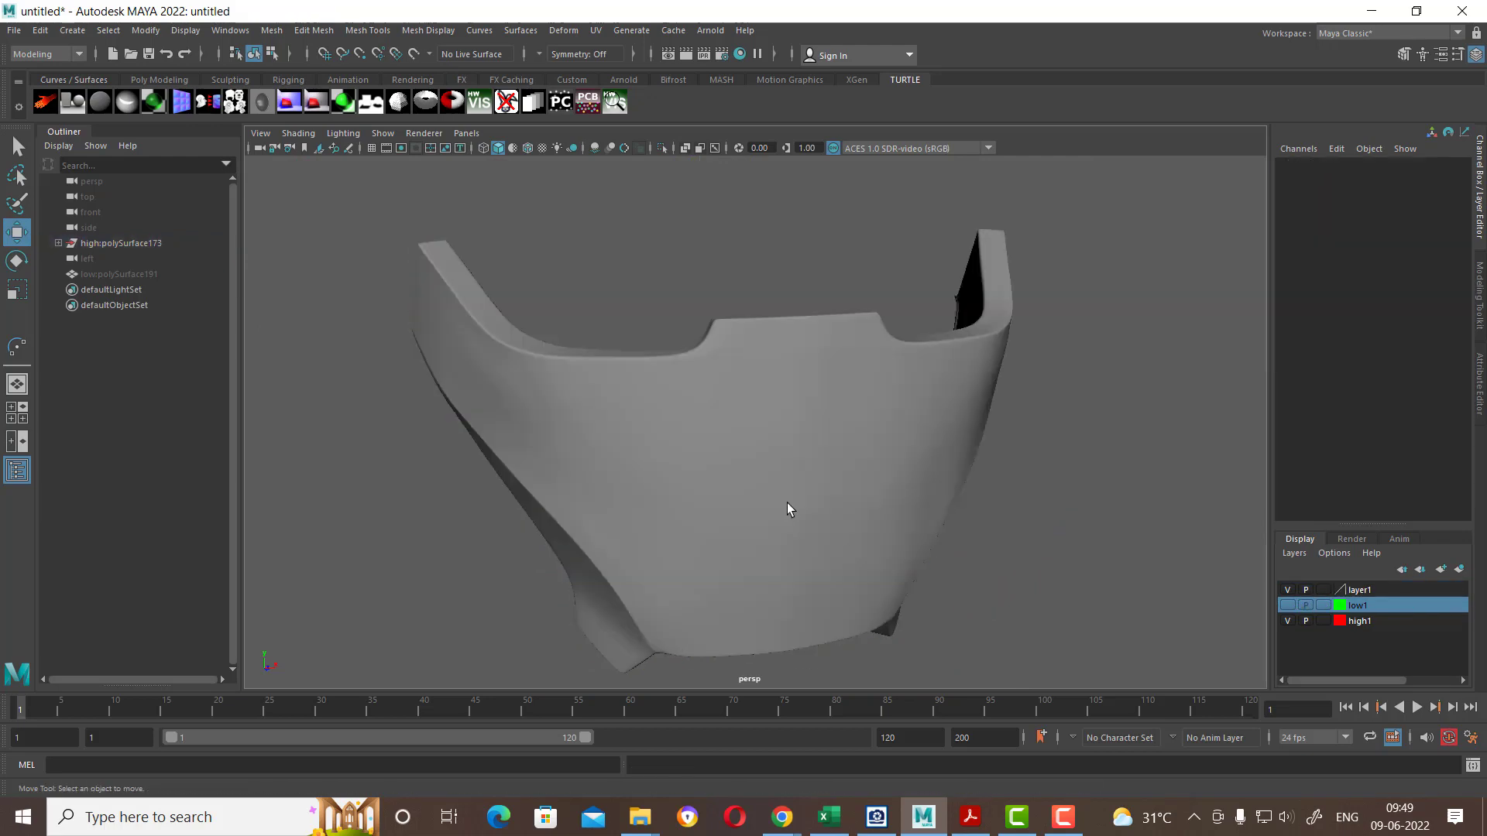
{"action": "left_click", "coordinate": [789, 508]}
{"action": "key", "text": "ctrl+d"}
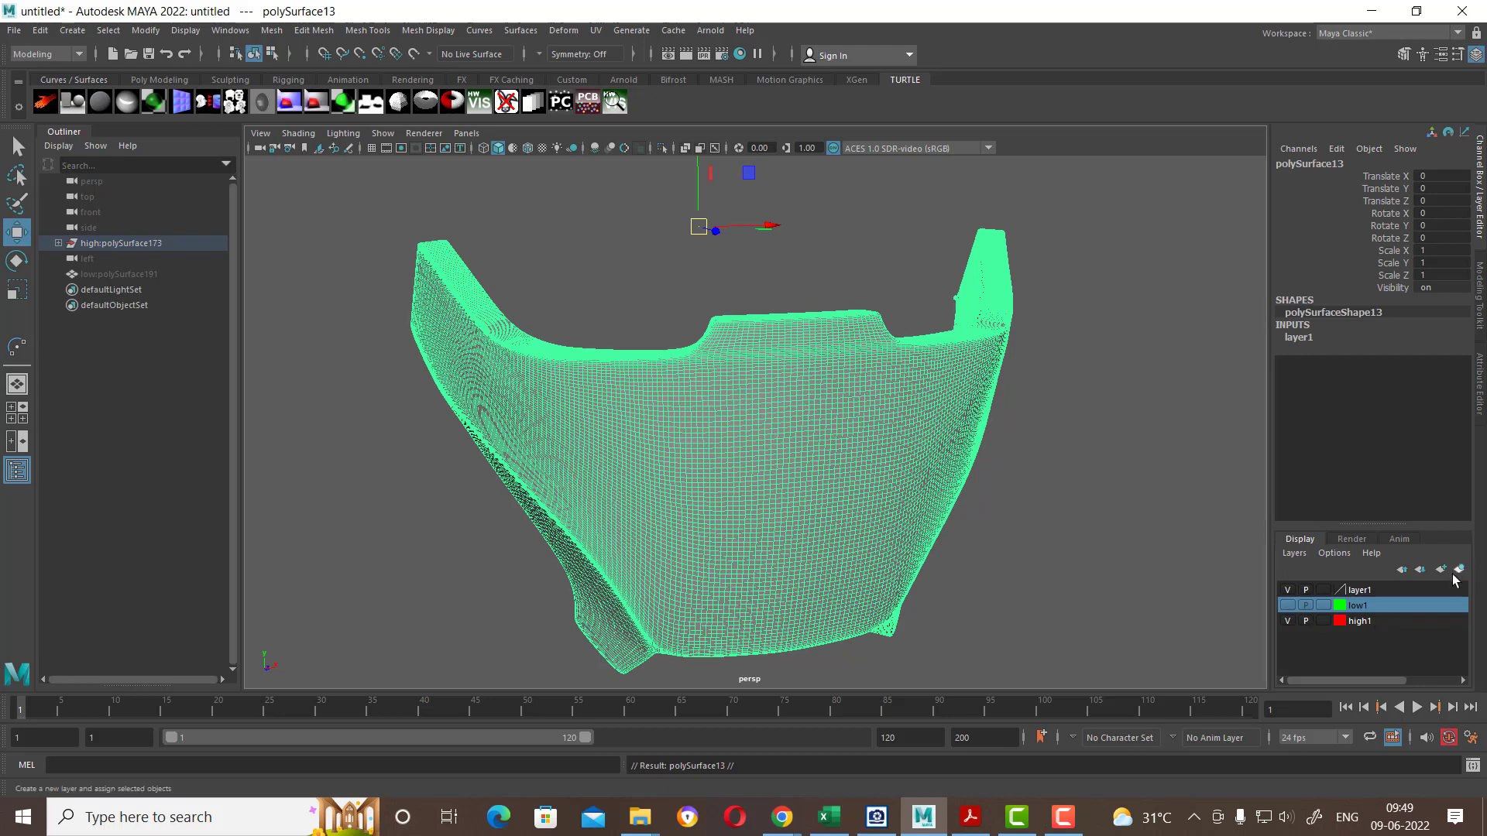
{"action": "left_click", "coordinate": [1287, 590]}
{"action": "left_click", "coordinate": [1459, 569]}
{"action": "left_click", "coordinate": [1288, 591]}
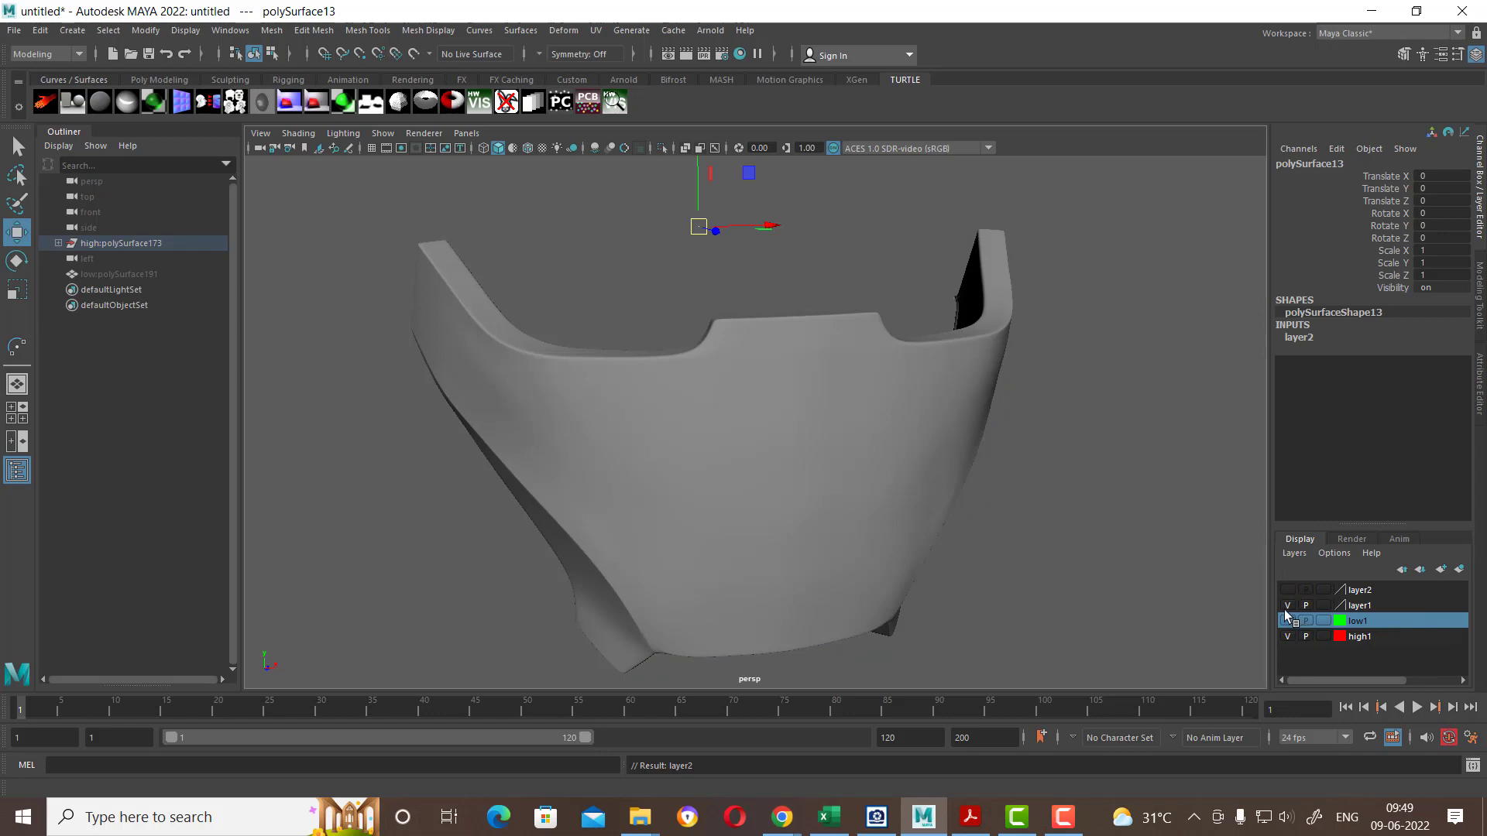
{"action": "left_click", "coordinate": [1286, 608]}
{"action": "left_click", "coordinate": [1288, 595]}
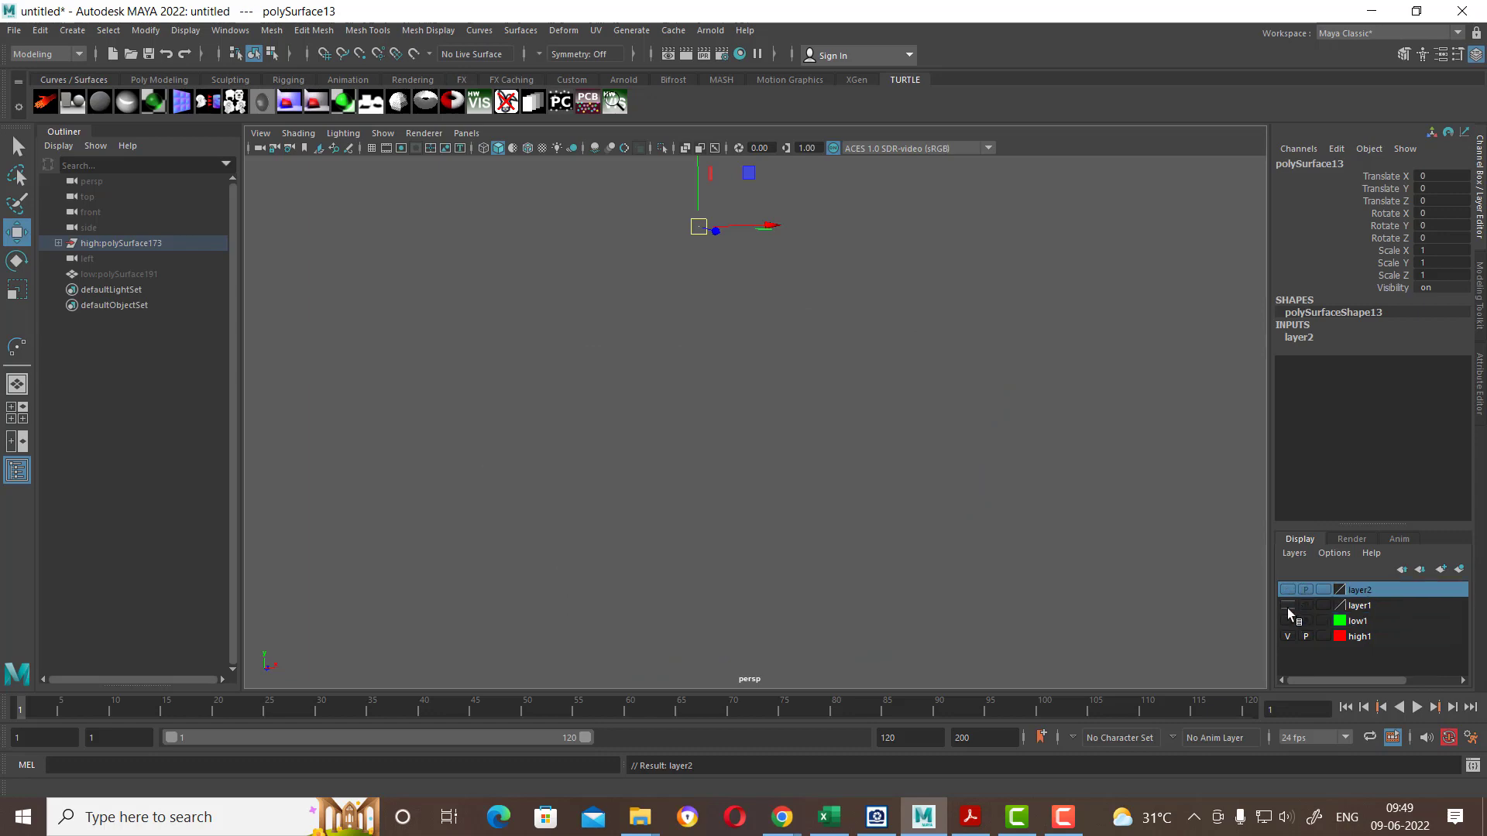
{"action": "left_click", "coordinate": [1288, 609]}
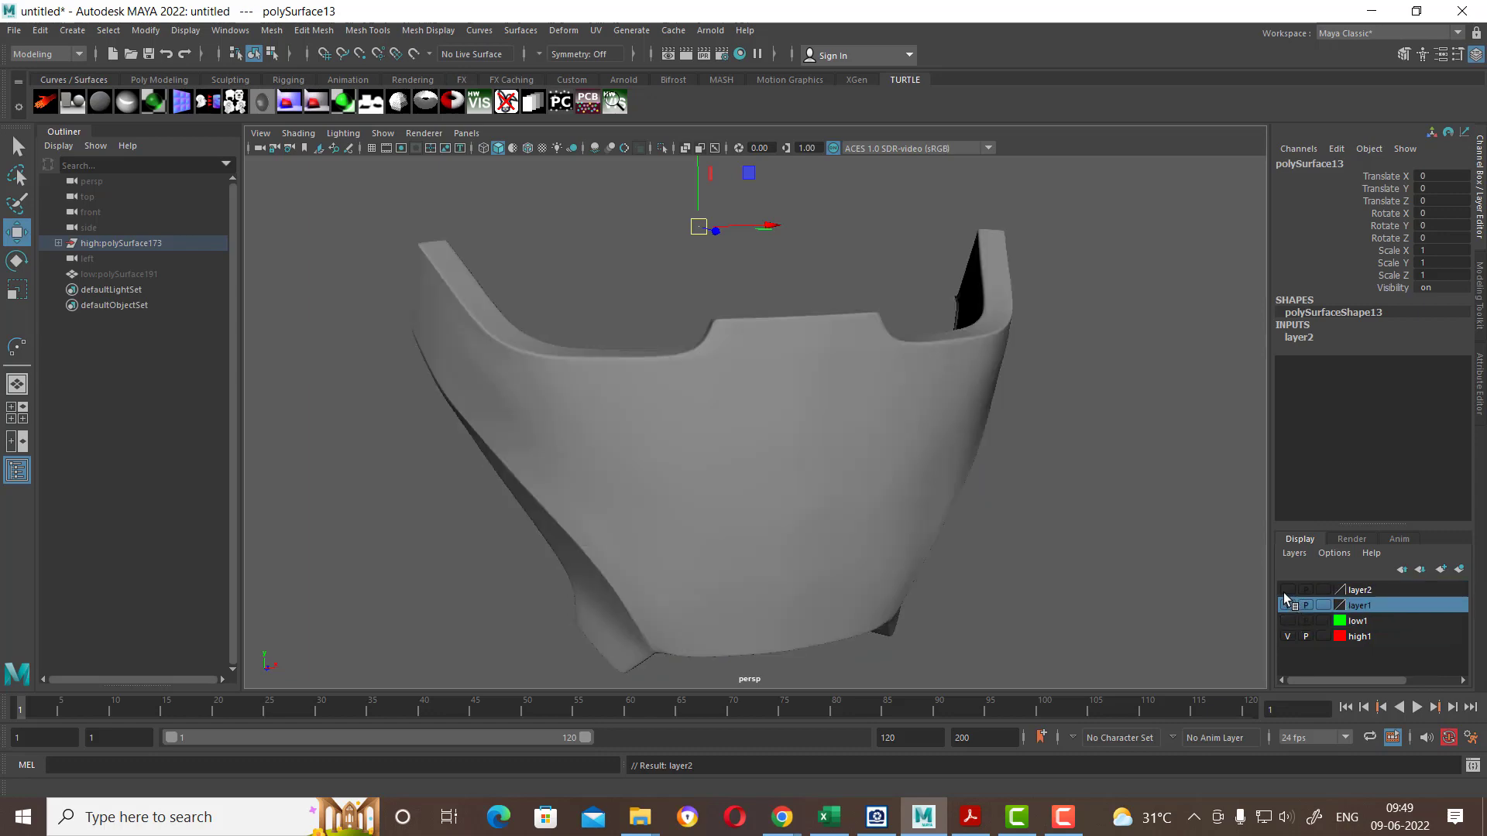
Step: Select polySurface9 and orbit and dolly in close to inspect the faceplate
{"action": "left_click", "coordinate": [874, 487]}
{"action": "mouse_move", "coordinate": [764, 498]}
{"action": "right_mouse_down", "text": "alt"}
{"action": "mouse_move", "coordinate": [873, 549]}
{"action": "mouse_move", "coordinate": [1099, 521]}
{"action": "right_mouse_up", "text": "alt"}
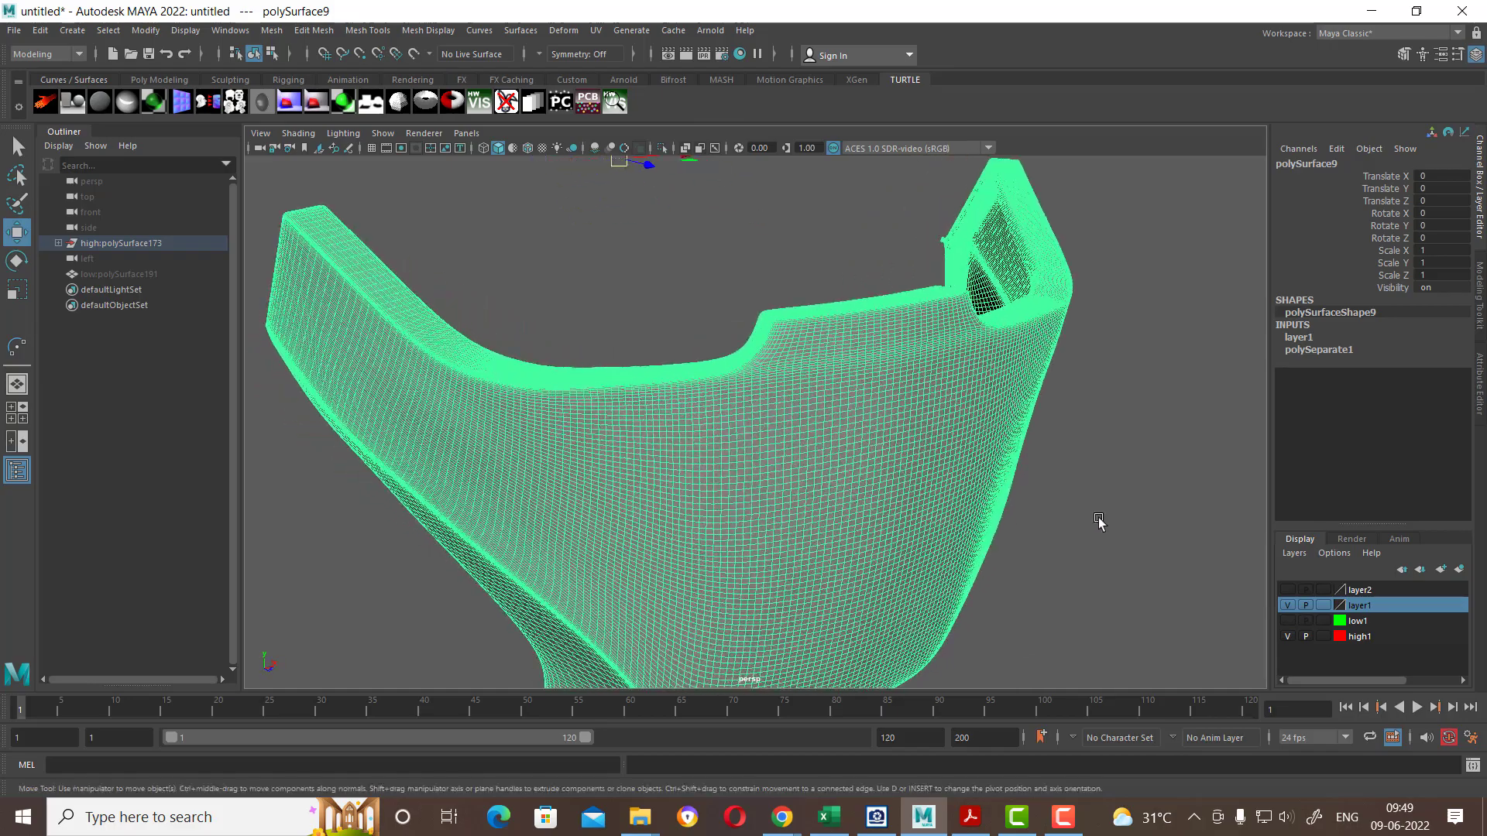
{"action": "left_click", "coordinate": [1100, 521]}
{"action": "mouse_move", "coordinate": [644, 441]}
{"action": "right_mouse_down", "text": "alt"}
{"action": "mouse_move", "coordinate": [833, 461]}
{"action": "mouse_move", "coordinate": [869, 332]}
{"action": "mouse_move", "coordinate": [927, 429]}
{"action": "right_mouse_up", "text": "alt"}
{"action": "left_click", "coordinate": [720, 445]}
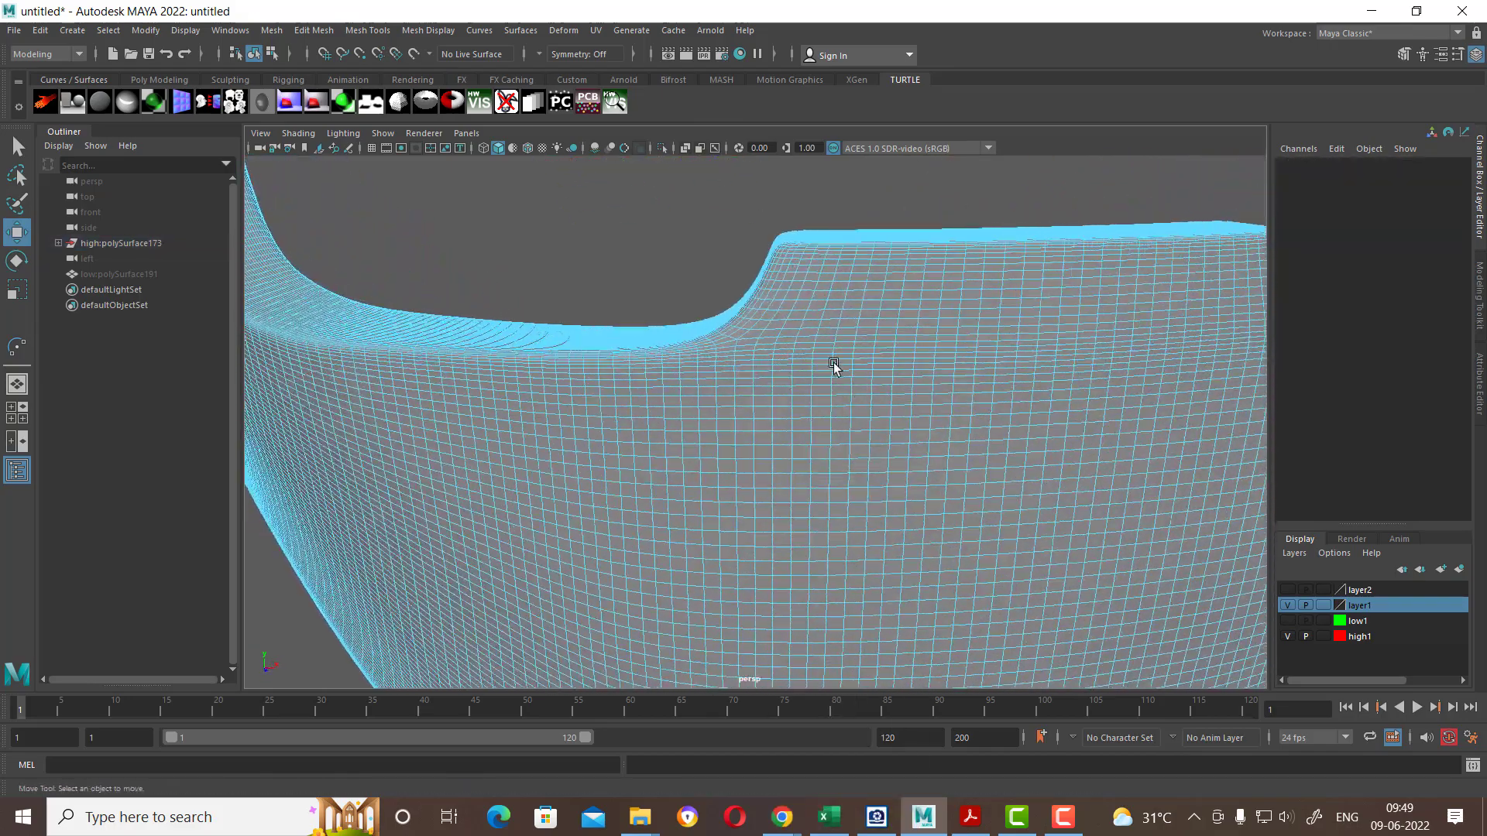
{"action": "left_click_drag", "start_coordinate": [660, 360], "coordinate": [764, 346], "text": "alt"}
{"action": "right_click_drag", "start_coordinate": [765, 346], "coordinate": [624, 239], "text": "alt"}
{"action": "left_click_drag", "start_coordinate": [624, 239], "coordinate": [664, 358], "text": "alt"}
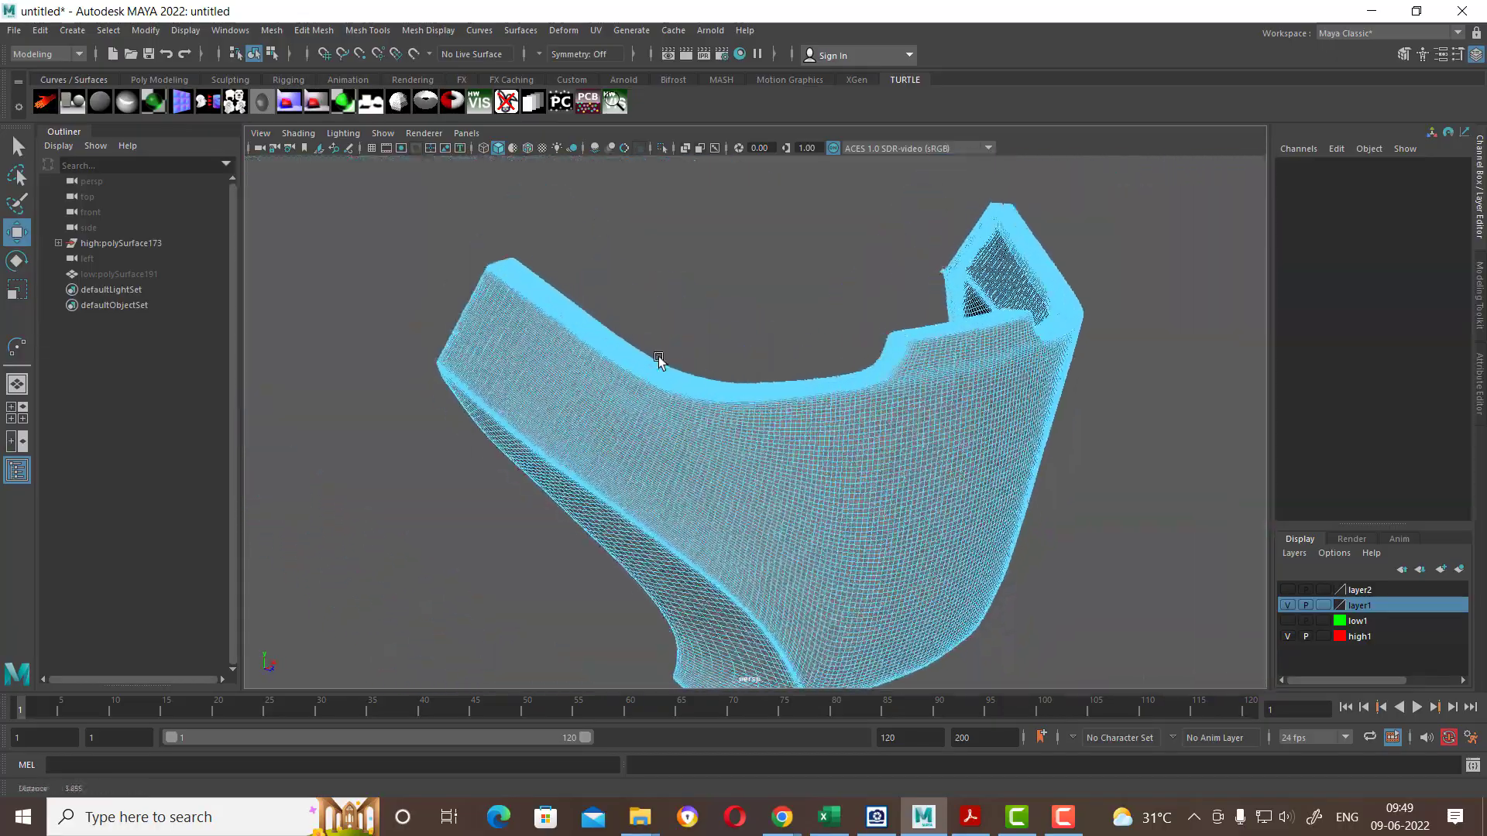
{"action": "mouse_move", "coordinate": [663, 358]}
{"action": "right_mouse_down", "text": "alt"}
{"action": "mouse_move", "coordinate": [699, 436]}
{"action": "mouse_move", "coordinate": [803, 422]}
{"action": "right_mouse_up", "text": "alt"}
{"action": "left_click_drag", "start_coordinate": [804, 422], "coordinate": [809, 372], "text": "alt"}
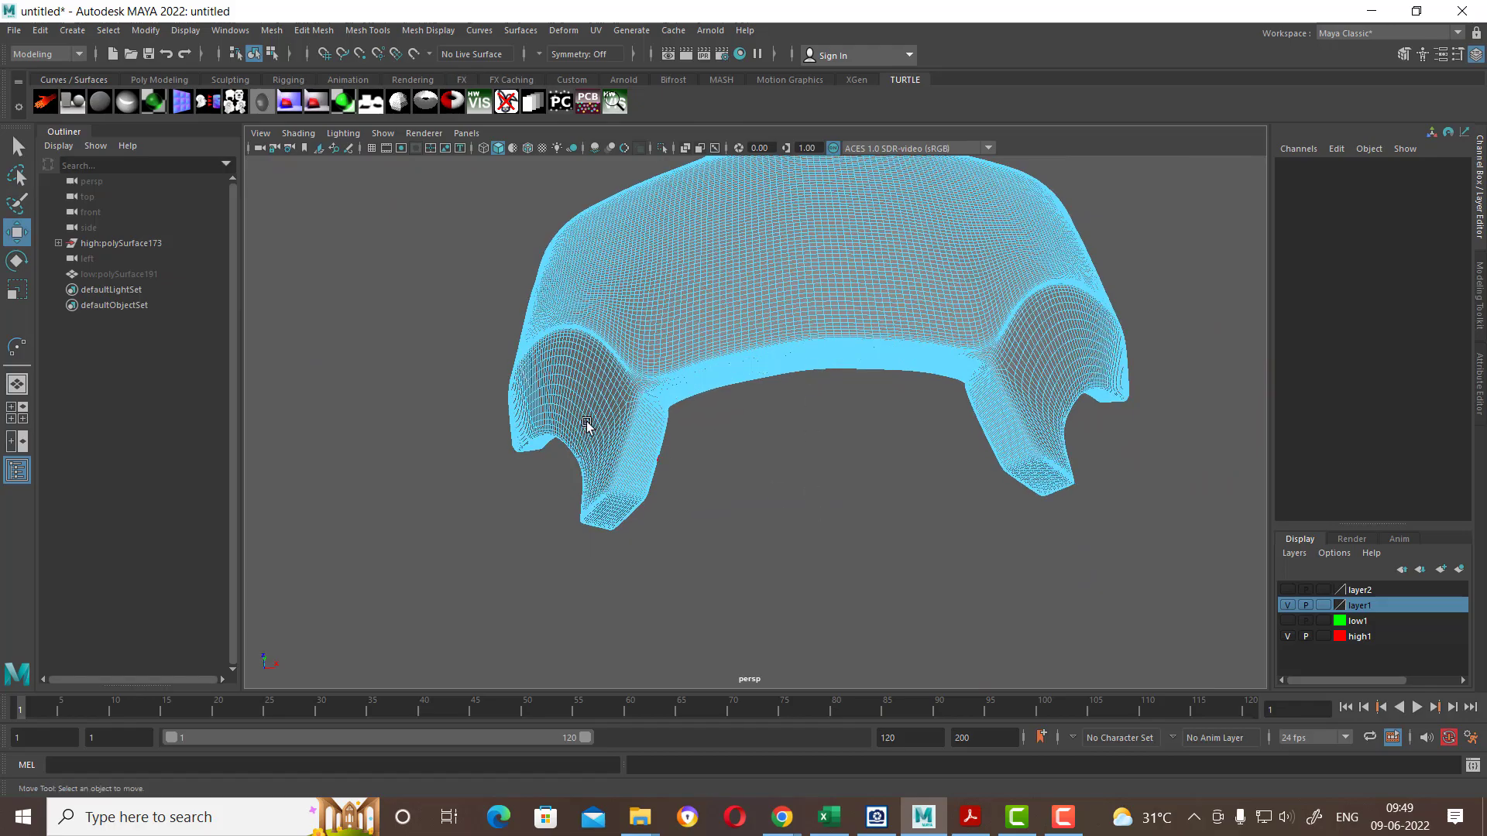
{"action": "mouse_move", "coordinate": [587, 424]}
{"action": "left_mouse_down", "text": "alt"}
{"action": "mouse_move", "coordinate": [751, 468]}
{"action": "mouse_move", "coordinate": [718, 394]}
{"action": "mouse_move", "coordinate": [737, 346]}
{"action": "left_mouse_up", "text": "alt"}
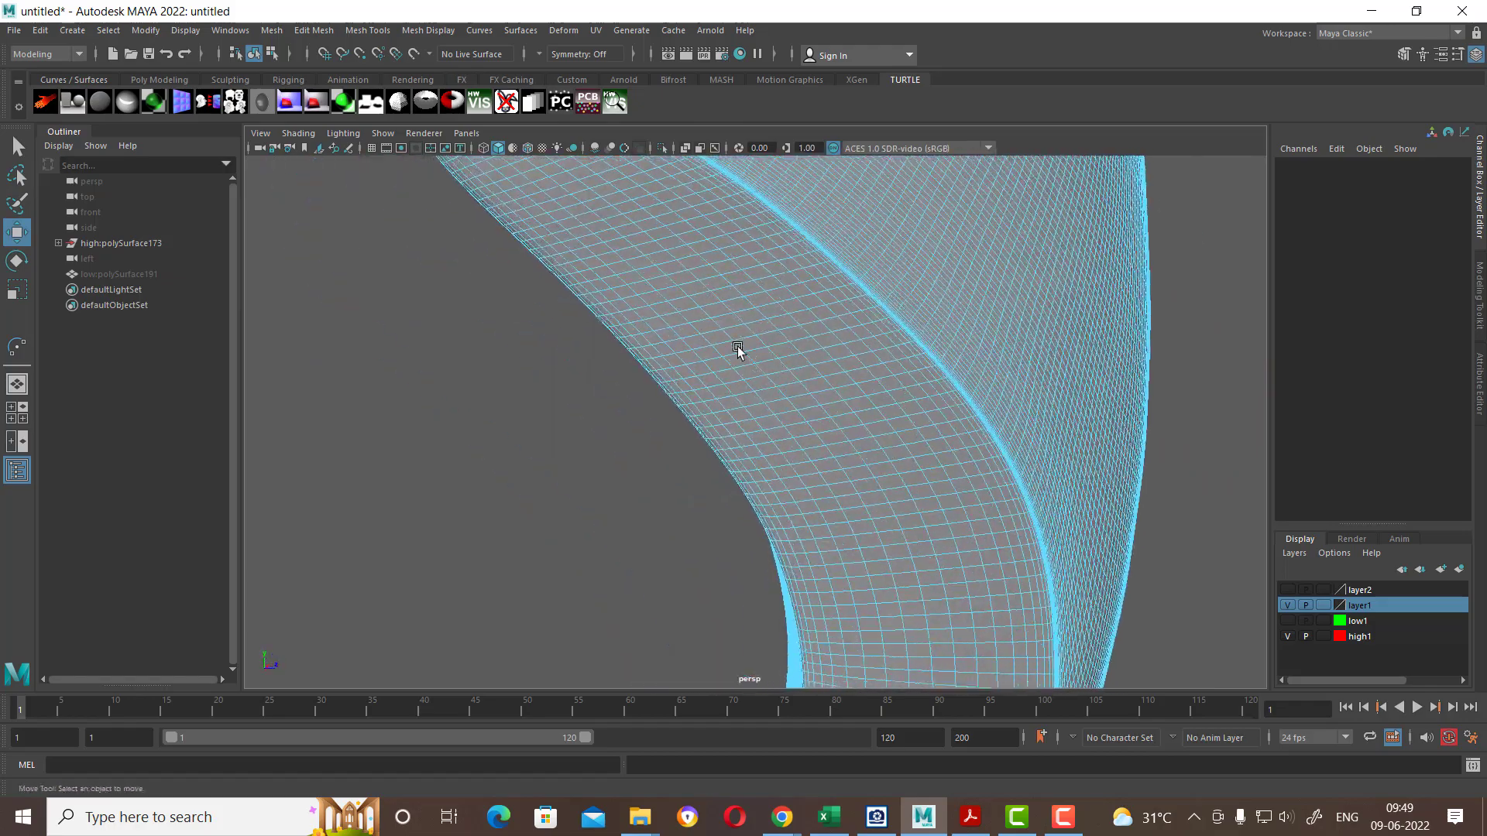
Step: Select several edge loops near the faceplate's upper rim and delete them
{"action": "left_click", "coordinate": [732, 329]}
{"action": "mouse_move", "coordinate": [578, 322]}
{"action": "left_mouse_down", "text": "alt"}
{"action": "mouse_move", "coordinate": [565, 431]}
{"action": "mouse_move", "coordinate": [638, 472]}
{"action": "mouse_move", "coordinate": [629, 438]}
{"action": "left_mouse_up", "text": "alt"}
{"action": "right_click_drag", "start_coordinate": [629, 439], "coordinate": [732, 480], "text": "alt"}
{"action": "left_click_drag", "start_coordinate": [732, 480], "coordinate": [717, 511], "text": "alt"}
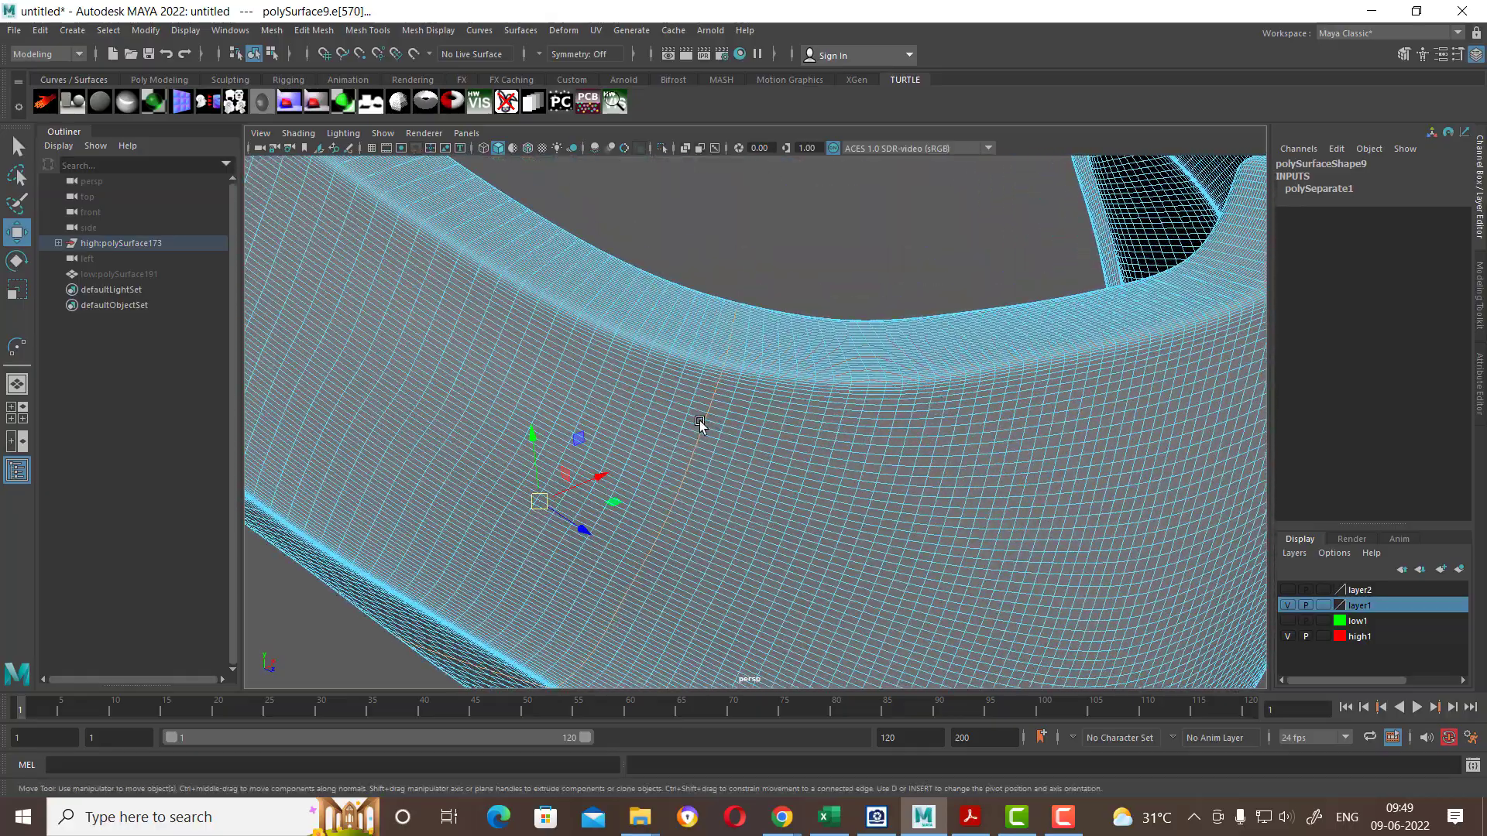
{"action": "left_click_drag", "start_coordinate": [674, 406], "coordinate": [684, 429], "text": "alt"}
{"action": "right_click_drag", "start_coordinate": [684, 429], "coordinate": [676, 401], "text": "alt"}
{"action": "left_click_drag", "start_coordinate": [676, 401], "coordinate": [694, 388], "text": "alt"}
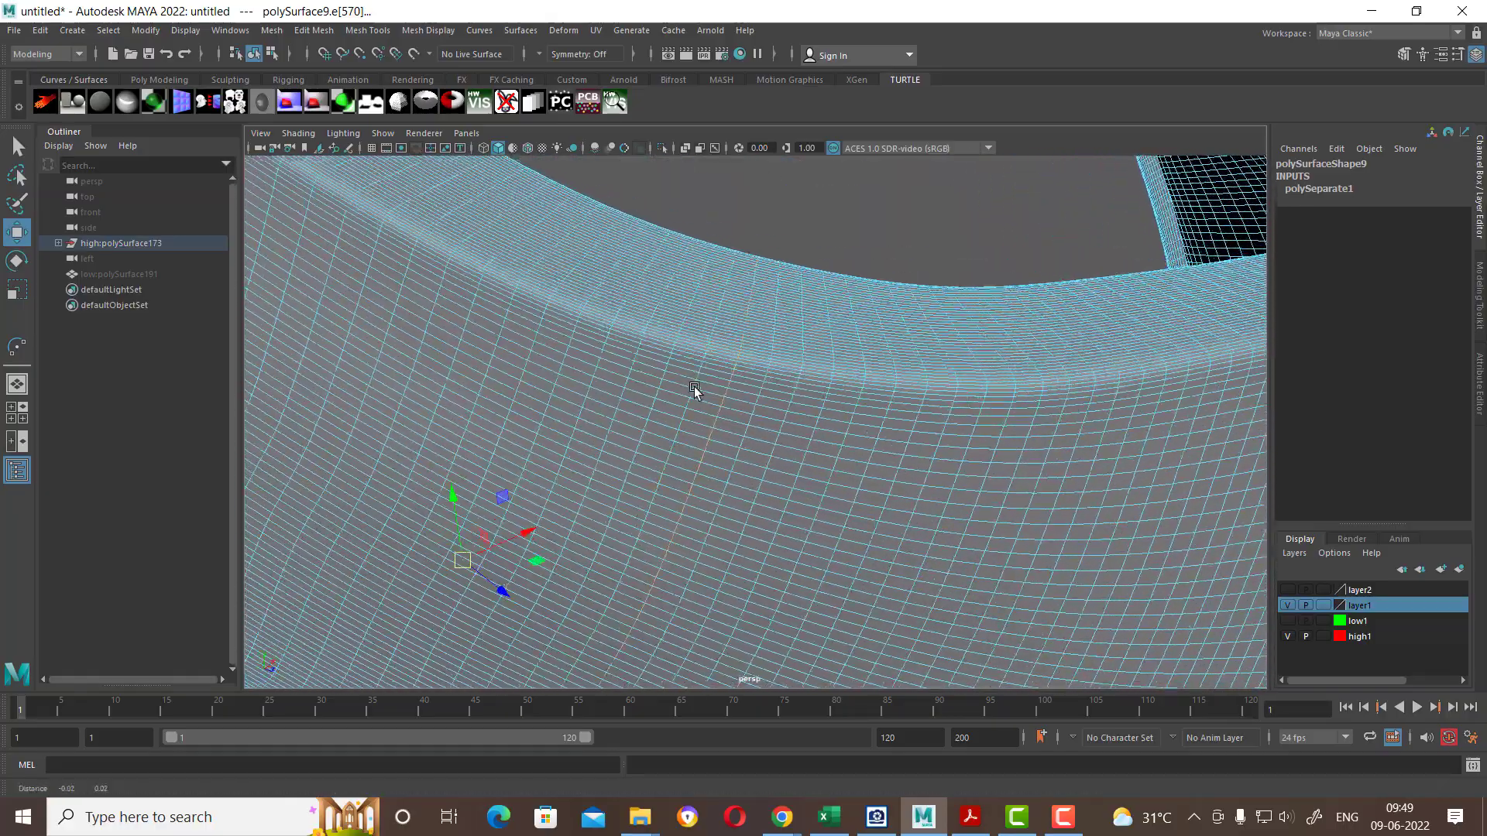
{"action": "double_click", "coordinate": [659, 383], "text": "shift"}
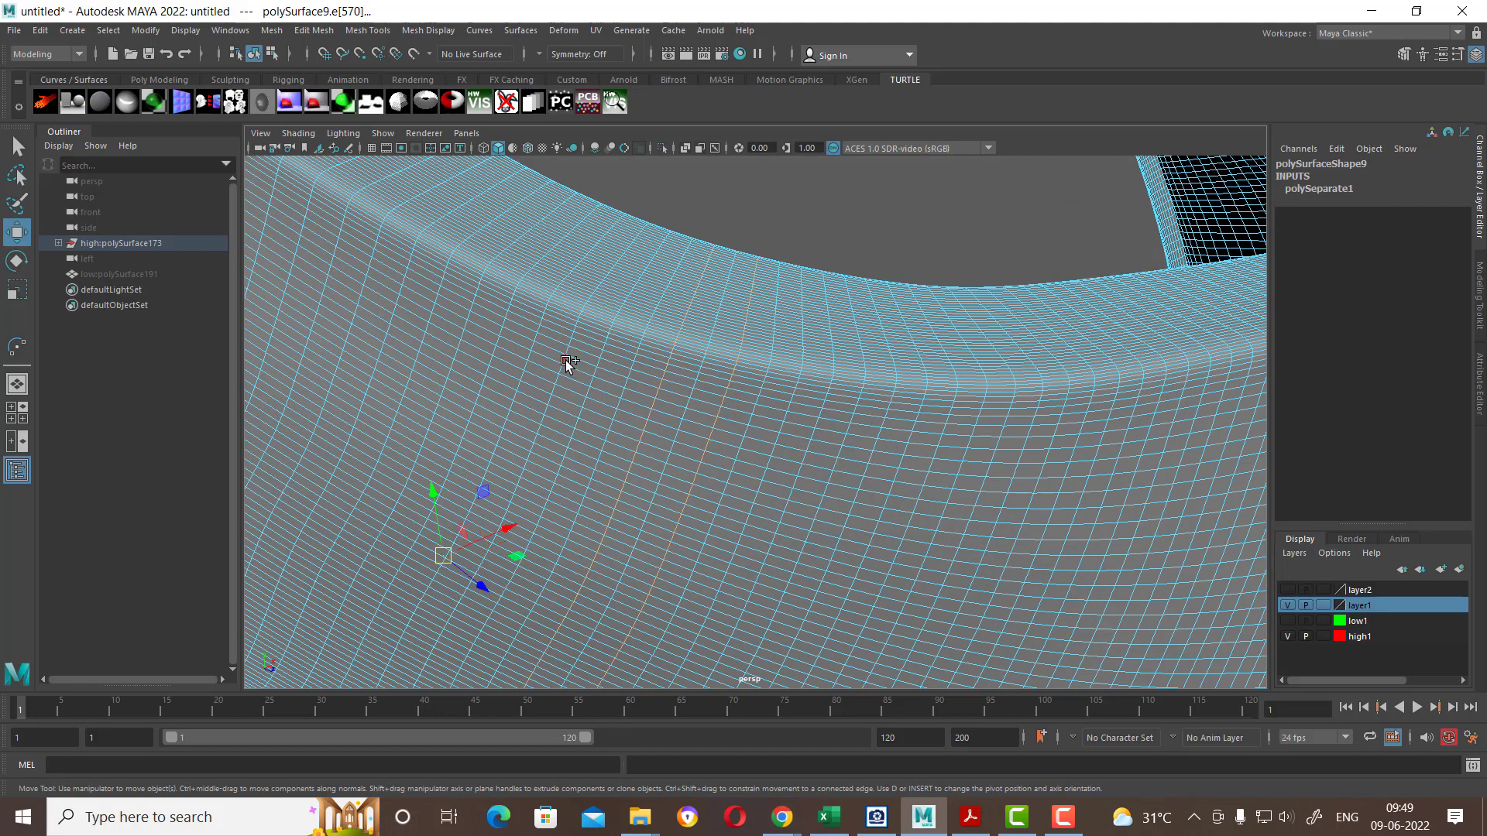
{"action": "mouse_move", "coordinate": [565, 360]}
{"action": "left_mouse_down", "text": "alt"}
{"action": "mouse_move", "coordinate": [606, 398]}
{"action": "mouse_move", "coordinate": [626, 388]}
{"action": "left_mouse_up", "text": "alt"}
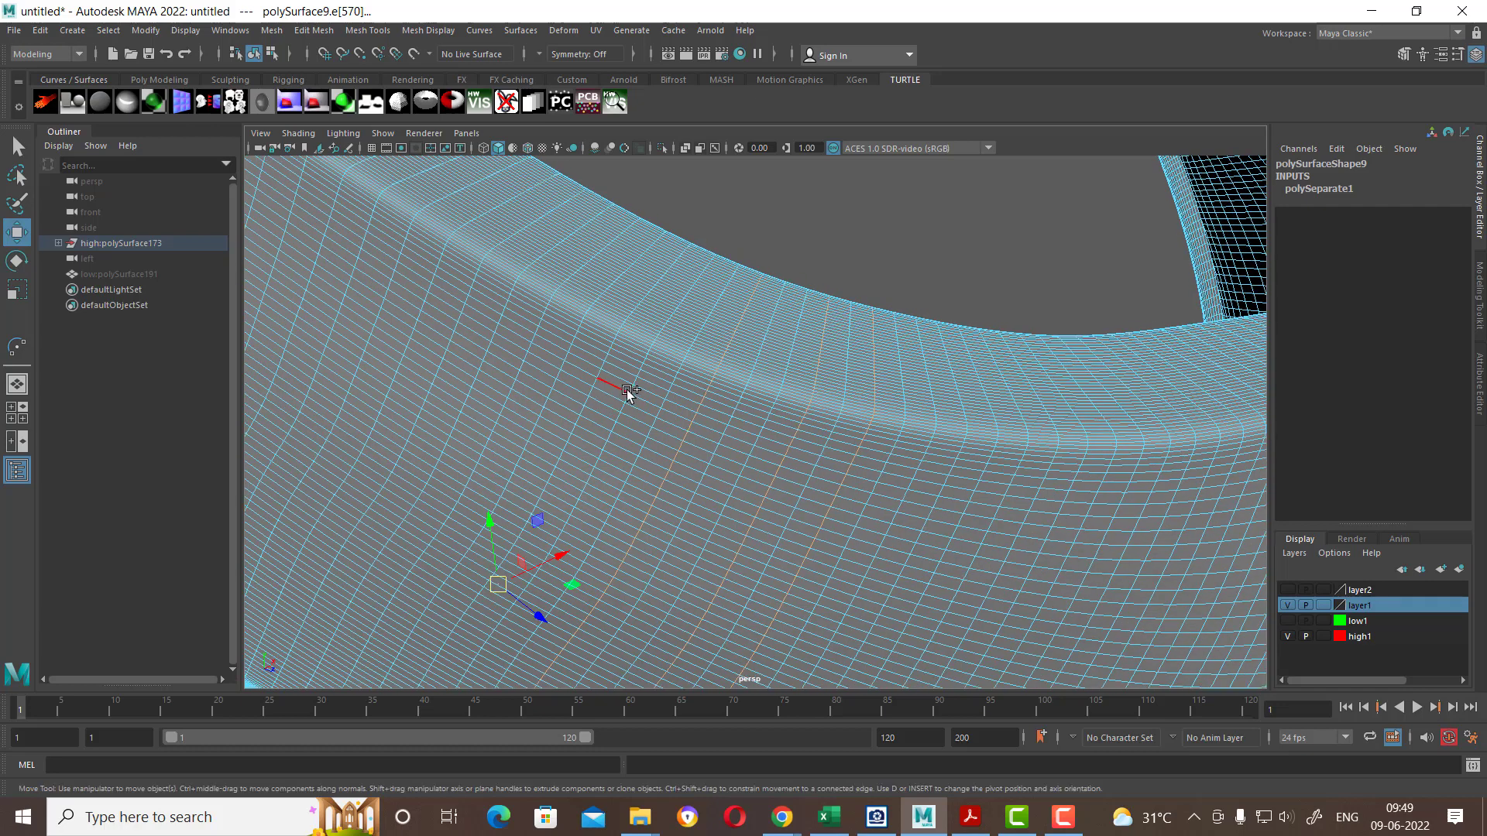
{"action": "double_click", "coordinate": [634, 379], "text": "shift"}
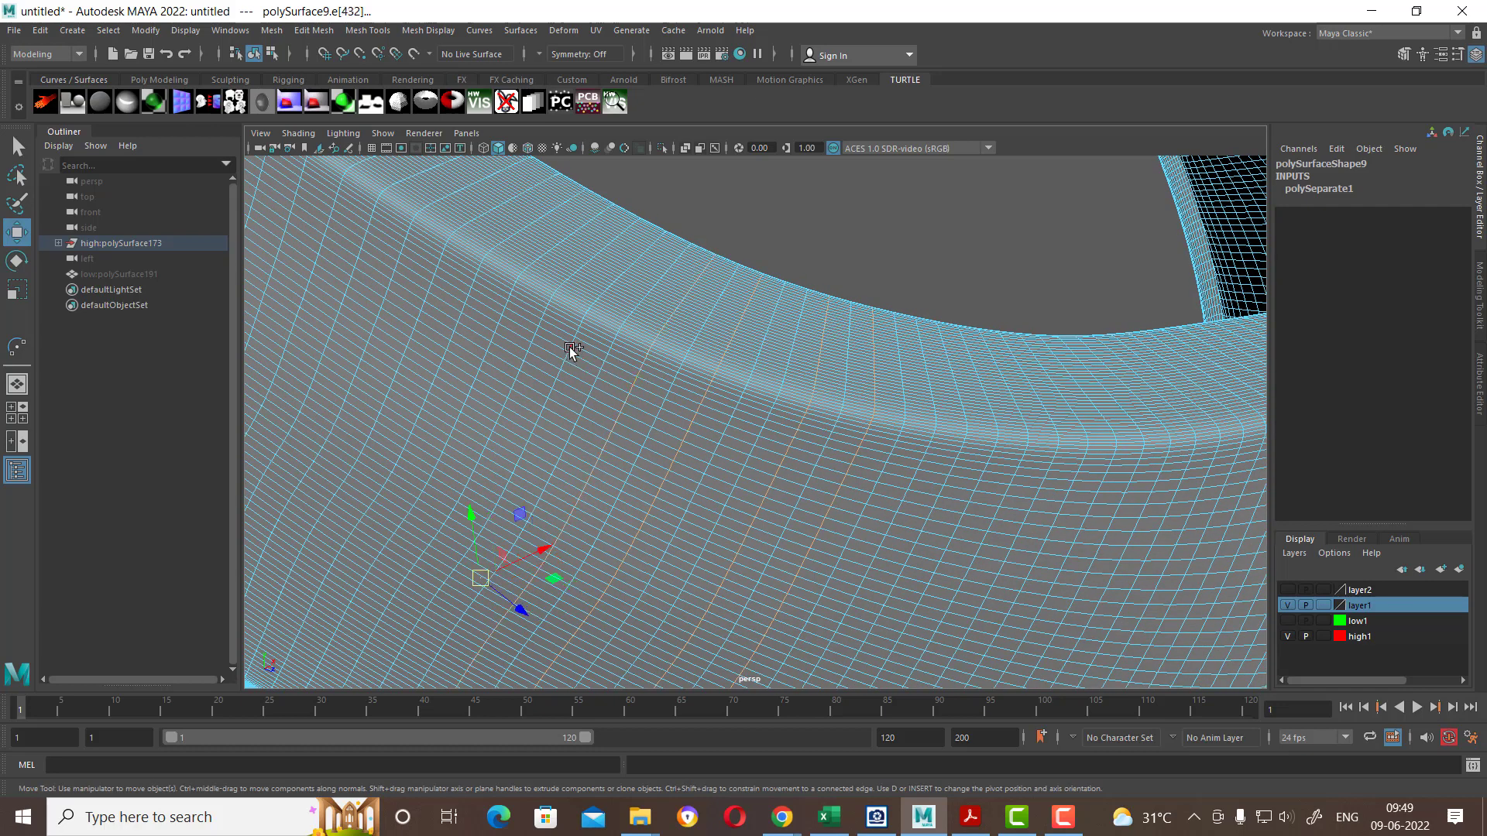
{"action": "double_click", "coordinate": [569, 346], "text": "shift"}
{"action": "mouse_move", "coordinate": [571, 350]}
{"action": "left_mouse_down", "text": "alt"}
{"action": "mouse_move", "coordinate": [641, 388]}
{"action": "mouse_move", "coordinate": [735, 341]}
{"action": "left_mouse_up", "text": "alt"}
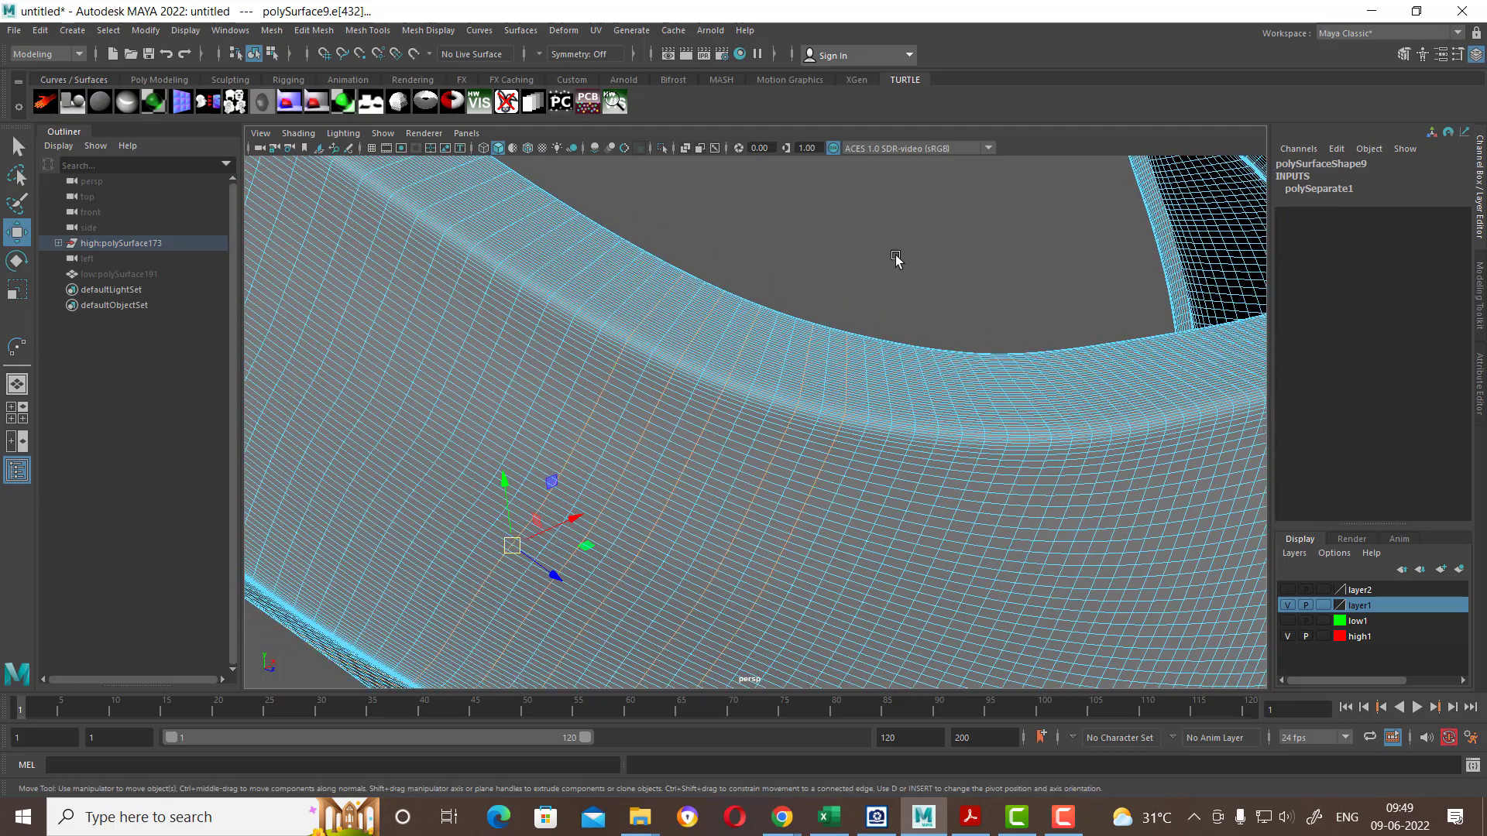
{"action": "key", "text": "Delete"}
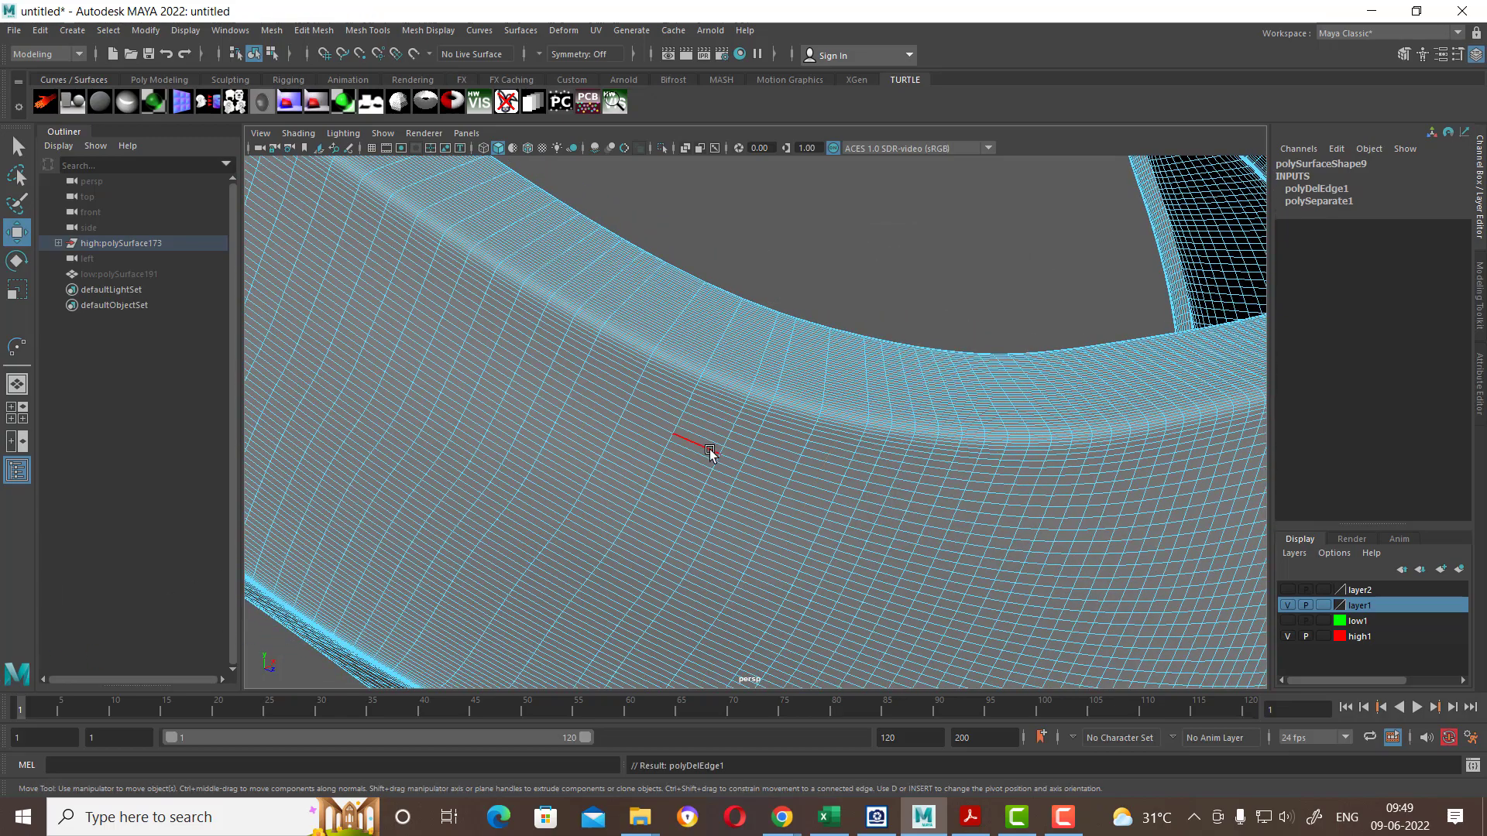
Step: Select every other edge down the upper part of the curved band
{"action": "mouse_move", "coordinate": [732, 472]}
{"action": "left_mouse_down", "text": "alt"}
{"action": "mouse_move", "coordinate": [680, 431]}
{"action": "mouse_move", "coordinate": [755, 473]}
{"action": "mouse_move", "coordinate": [697, 441]}
{"action": "left_mouse_up", "text": "alt"}
{"action": "left_click", "coordinate": [668, 429]}
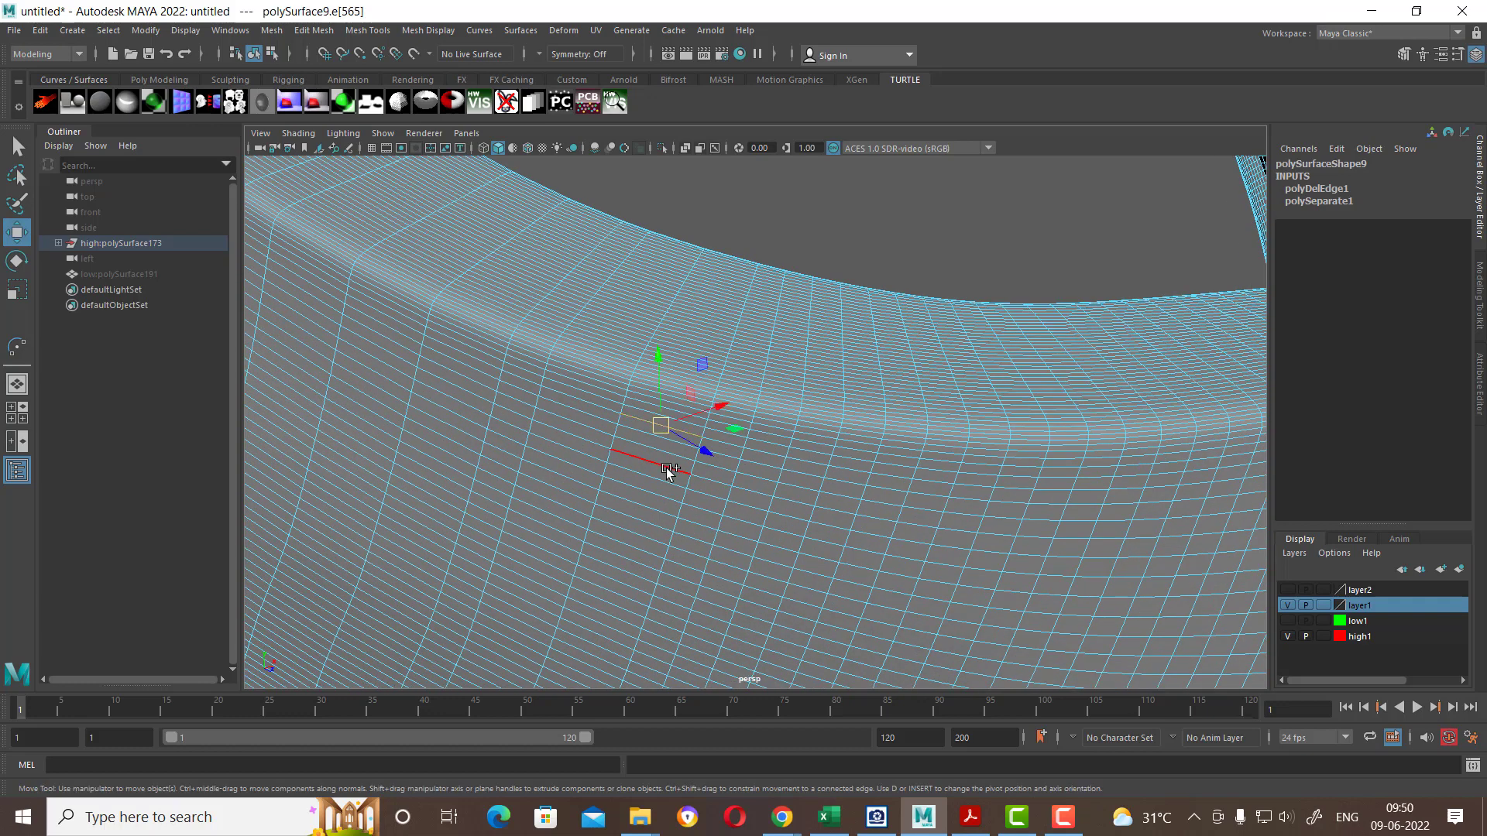
{"action": "left_click", "coordinate": [667, 457], "text": "shift"}
{"action": "left_click", "coordinate": [656, 482], "text": "shift"}
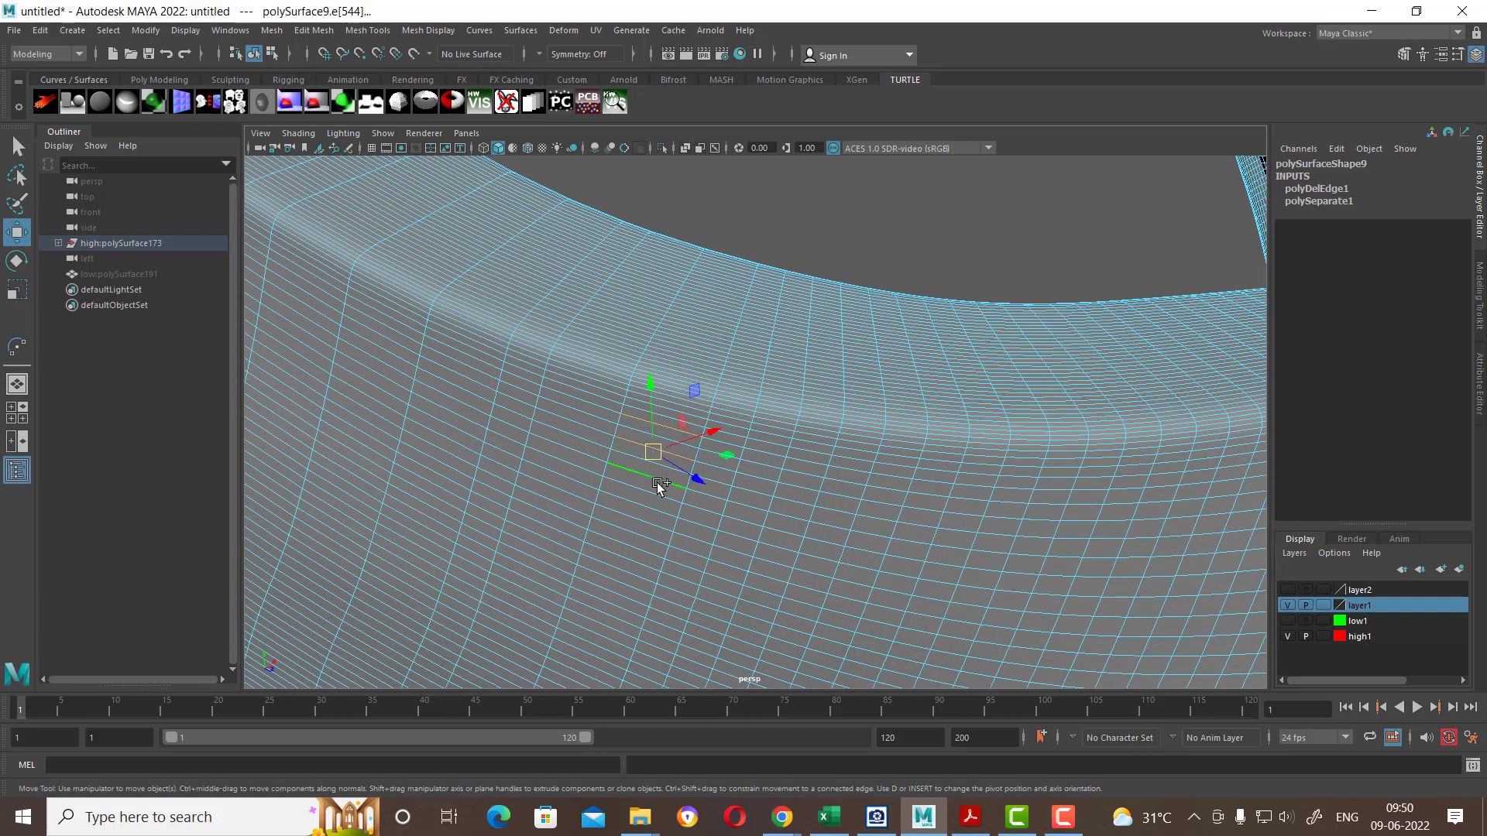
{"action": "left_click", "coordinate": [648, 523], "text": "shift"}
{"action": "left_click", "coordinate": [643, 551], "text": "shift"}
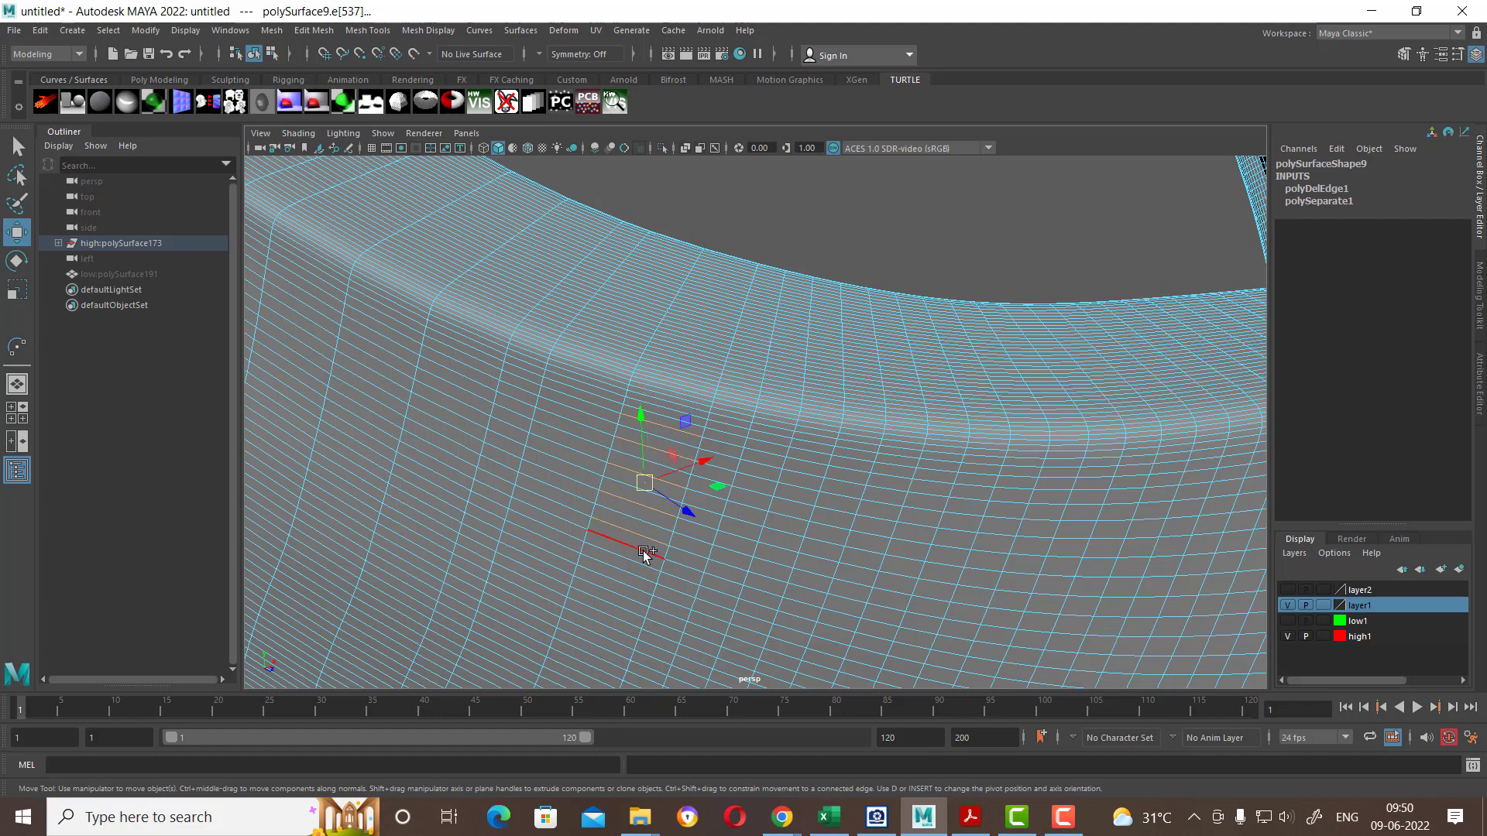
{"action": "left_click", "coordinate": [635, 564], "text": "shift"}
{"action": "left_click", "coordinate": [626, 583], "text": "shift"}
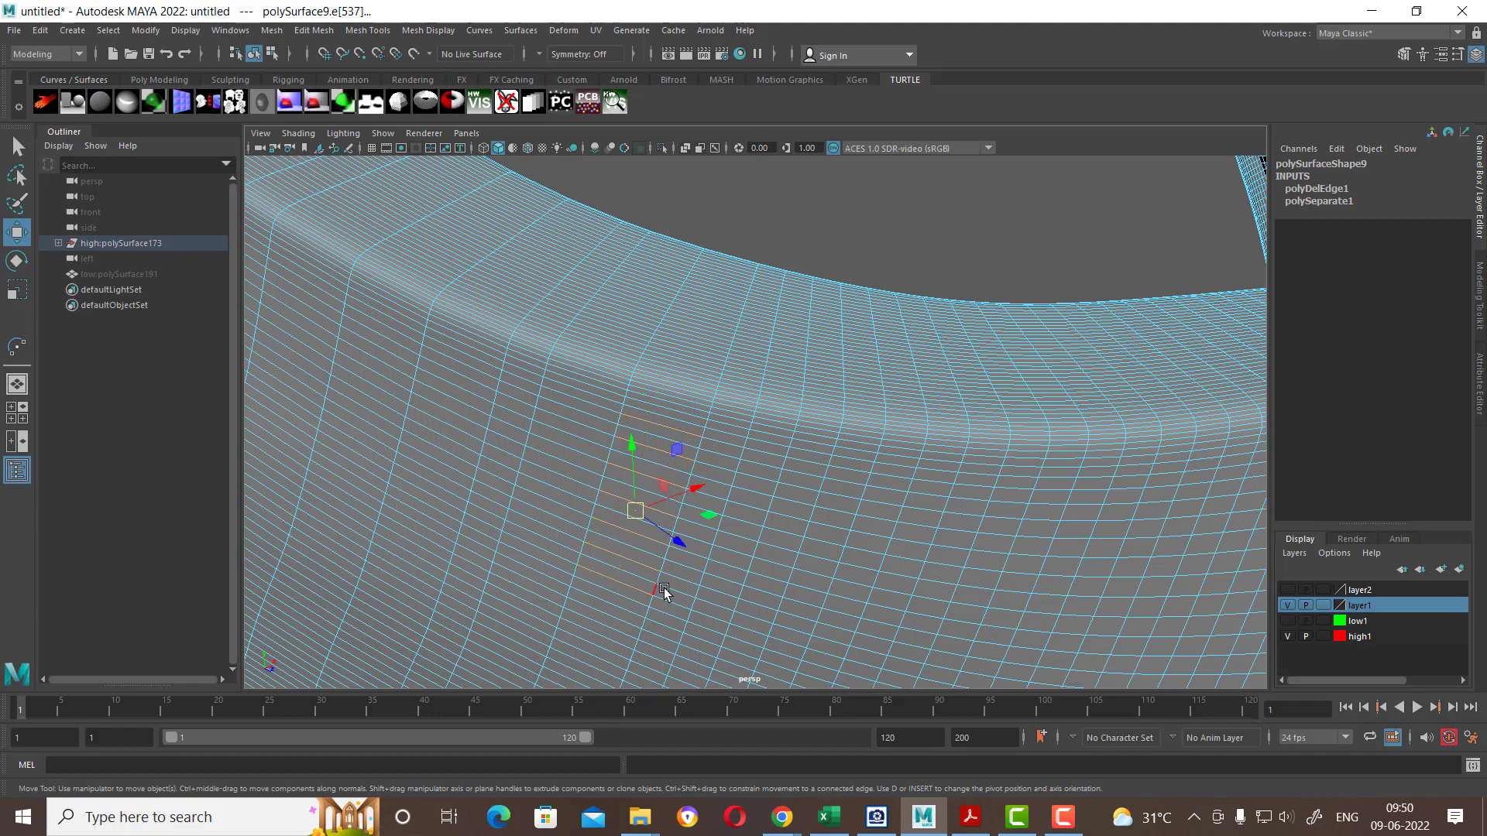
{"action": "middle_click_drag", "start_coordinate": [663, 588], "coordinate": [699, 500], "text": "alt"}
Step: Add alternate edges further down the band and expand them to full edge loops for deletion
{"action": "left_click", "coordinate": [726, 363], "text": "shift"}
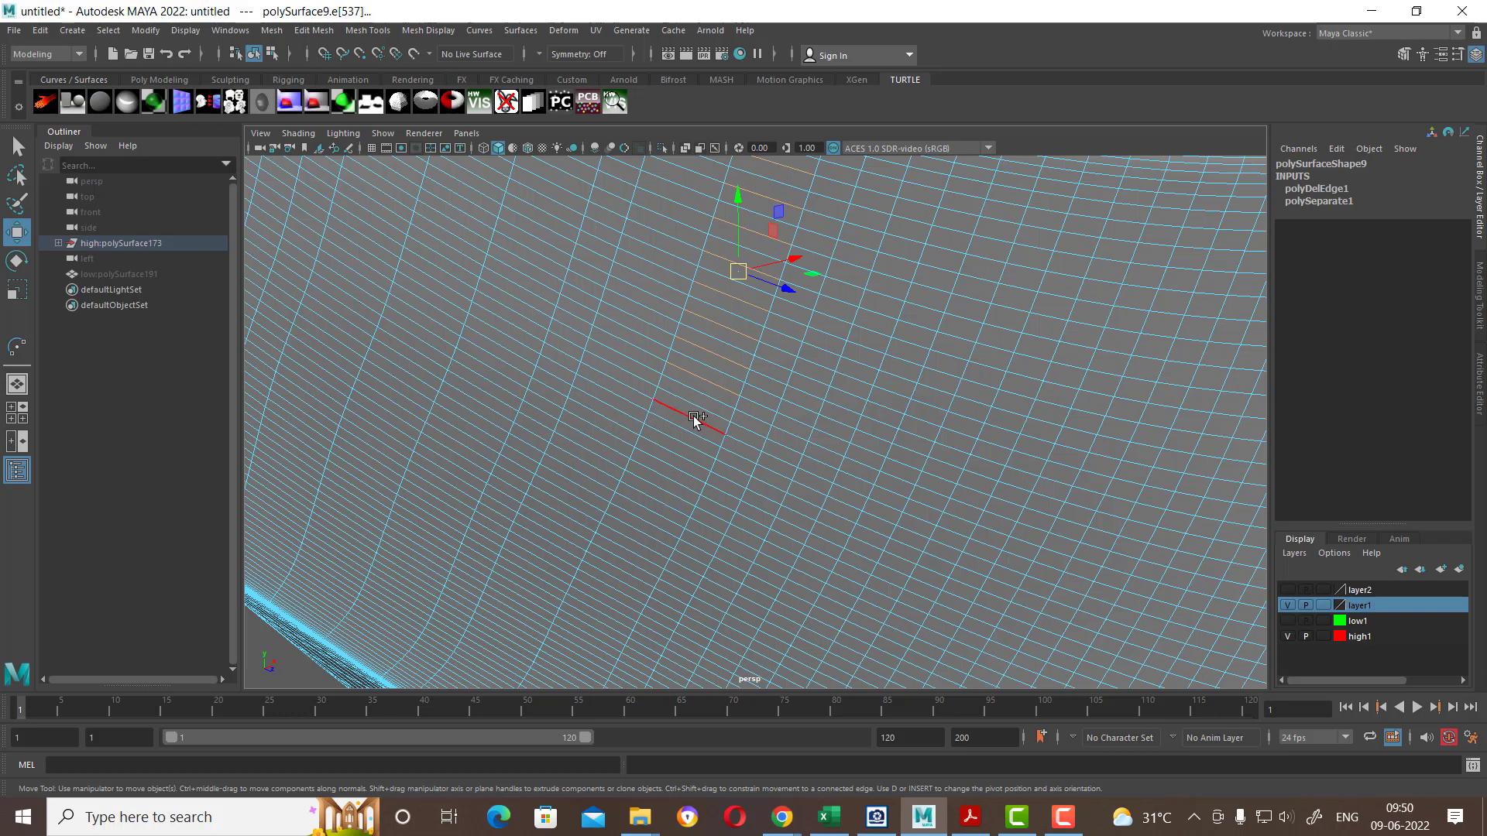
{"action": "left_click", "coordinate": [695, 411], "text": "shift"}
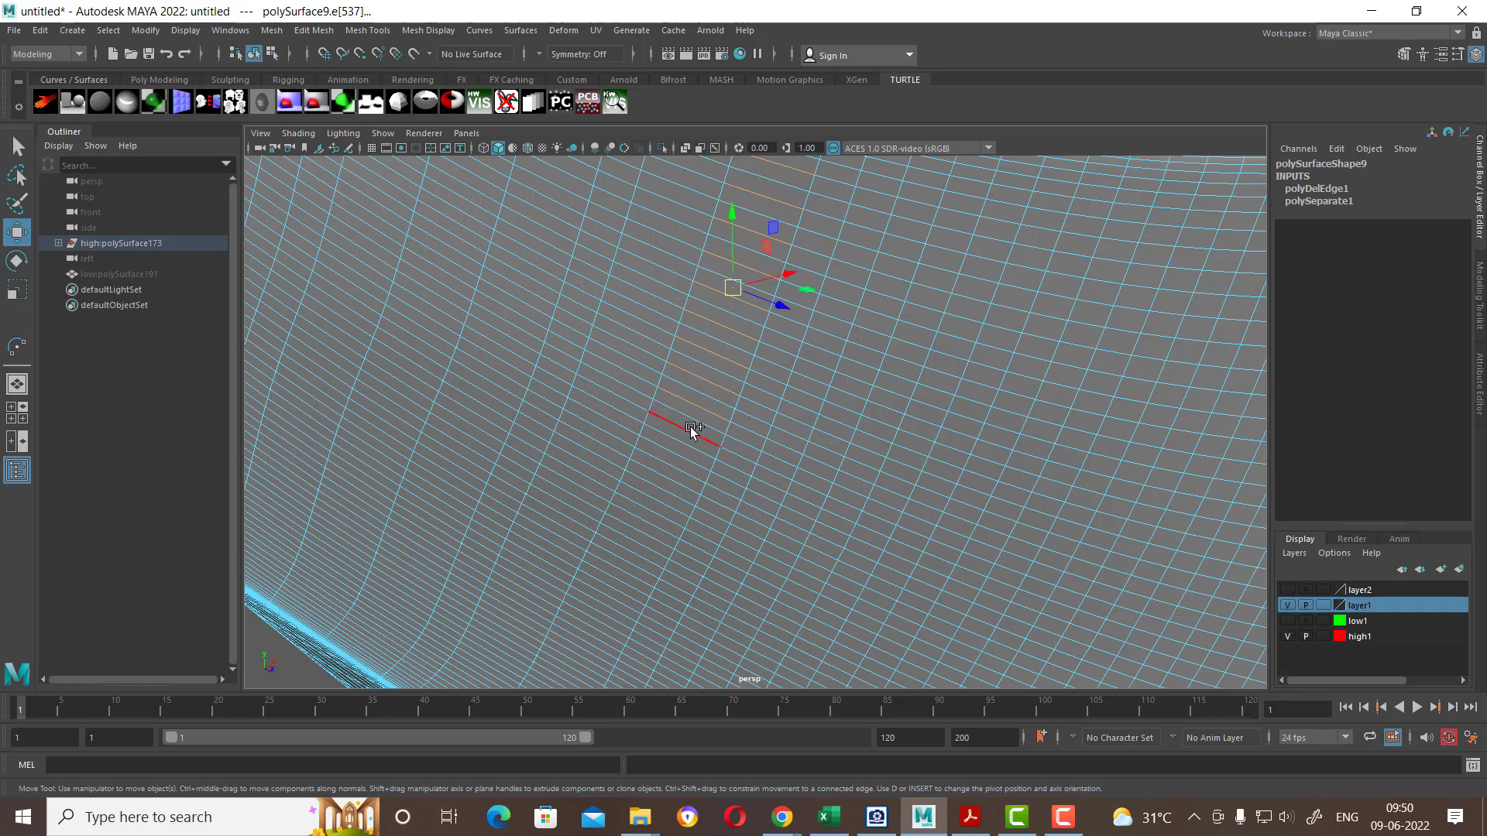
{"action": "left_click", "coordinate": [690, 426], "text": "shift"}
{"action": "left_click", "coordinate": [675, 458], "text": "shift"}
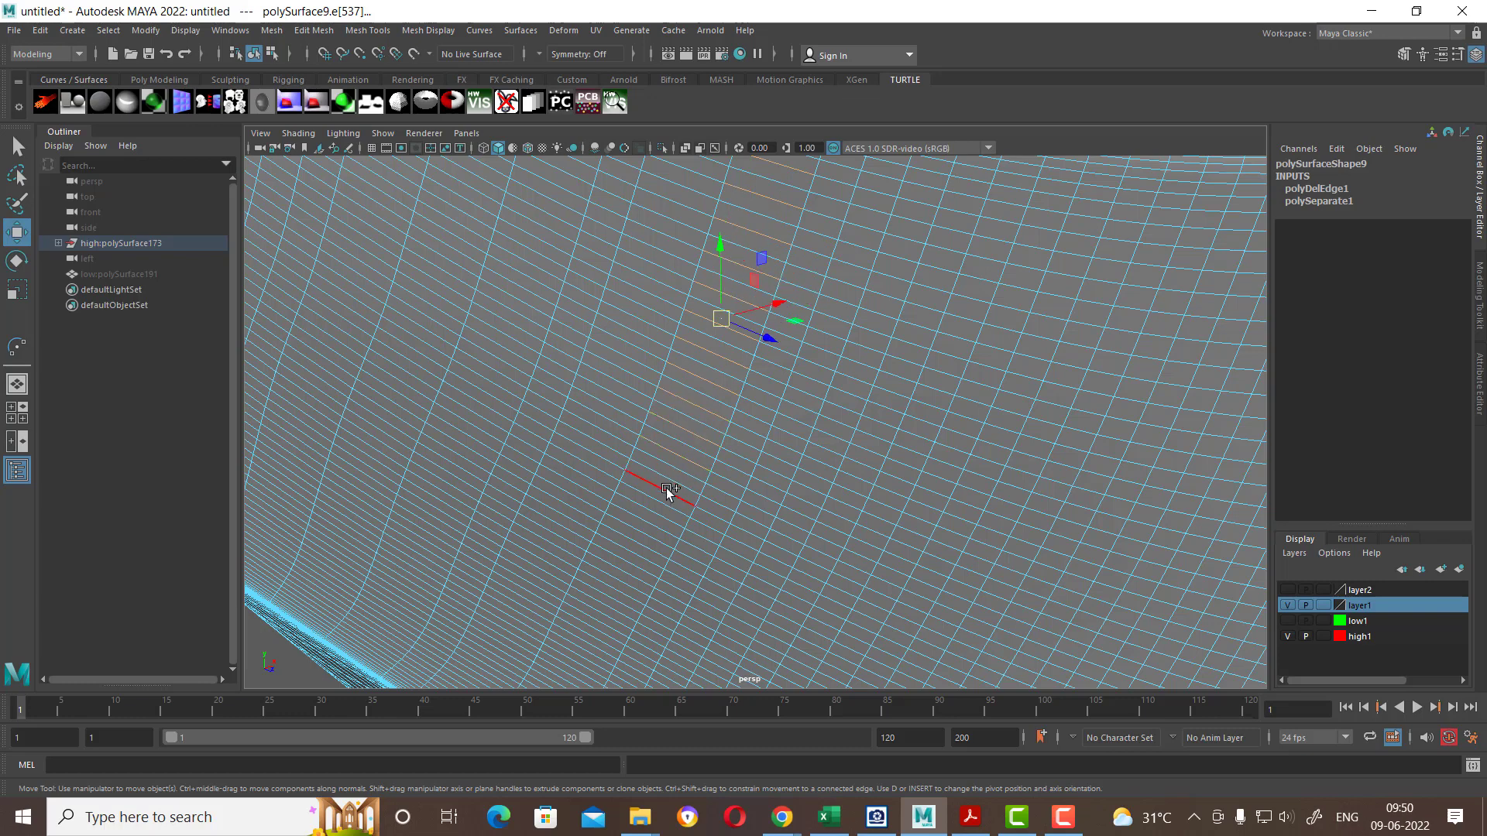
{"action": "left_click", "coordinate": [665, 488], "text": "shift"}
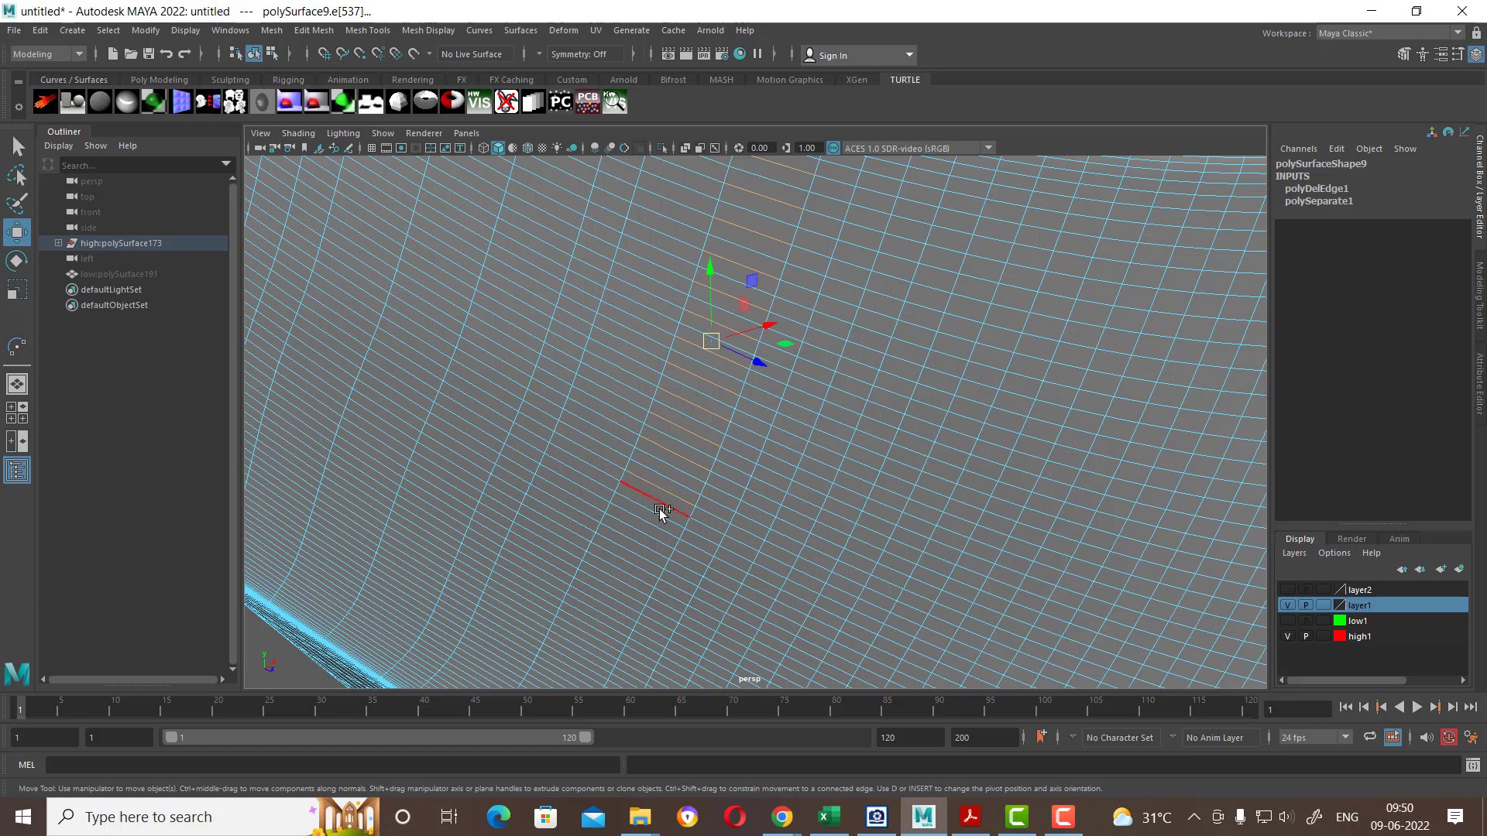
{"action": "left_click", "coordinate": [657, 517], "text": "shift"}
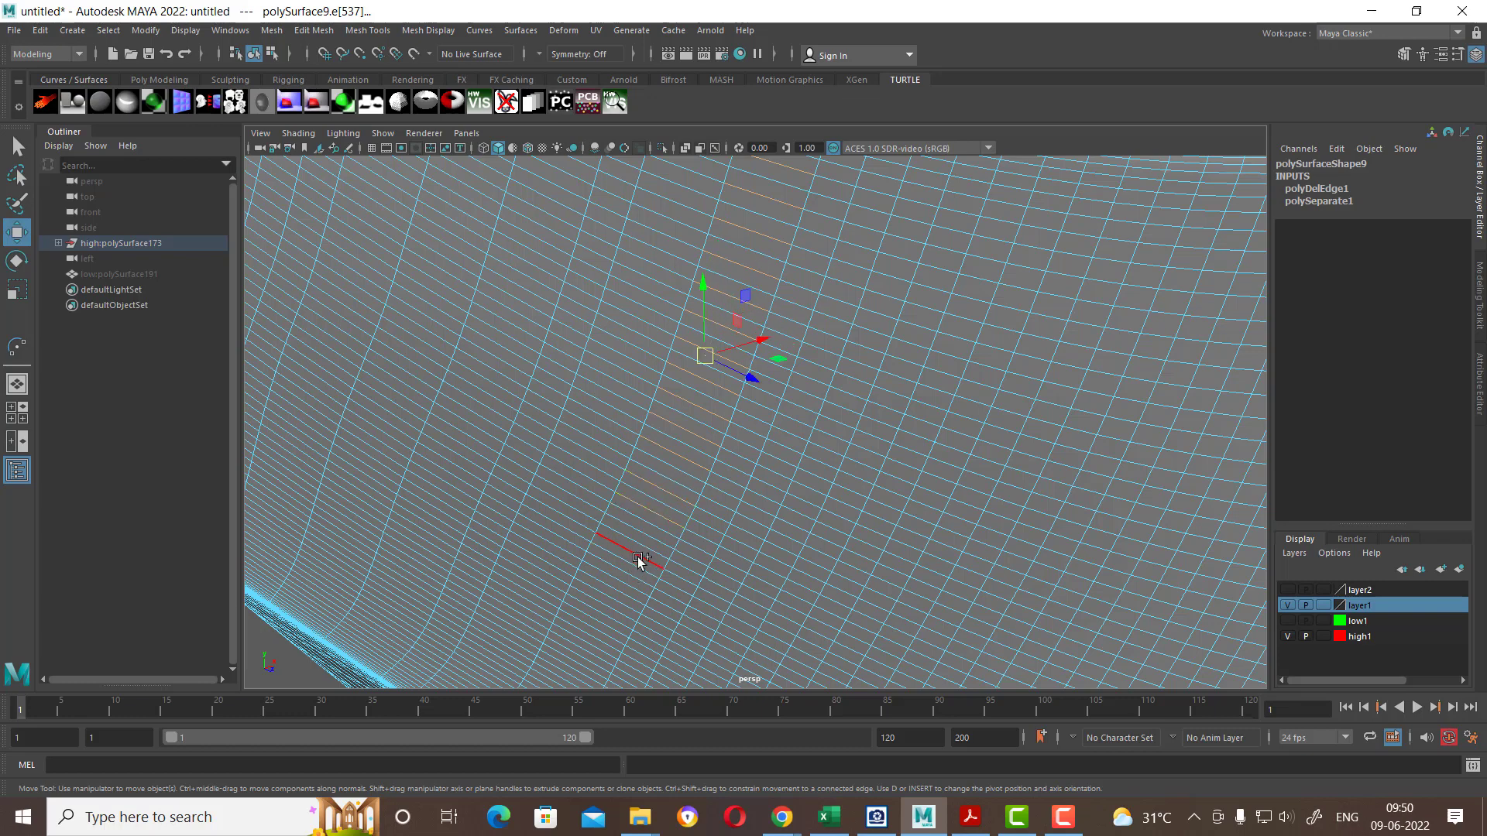
{"action": "left_click", "coordinate": [638, 556], "text": "shift"}
{"action": "left_click", "coordinate": [625, 584], "text": "shift"}
{"action": "left_click", "coordinate": [605, 613], "text": "shift"}
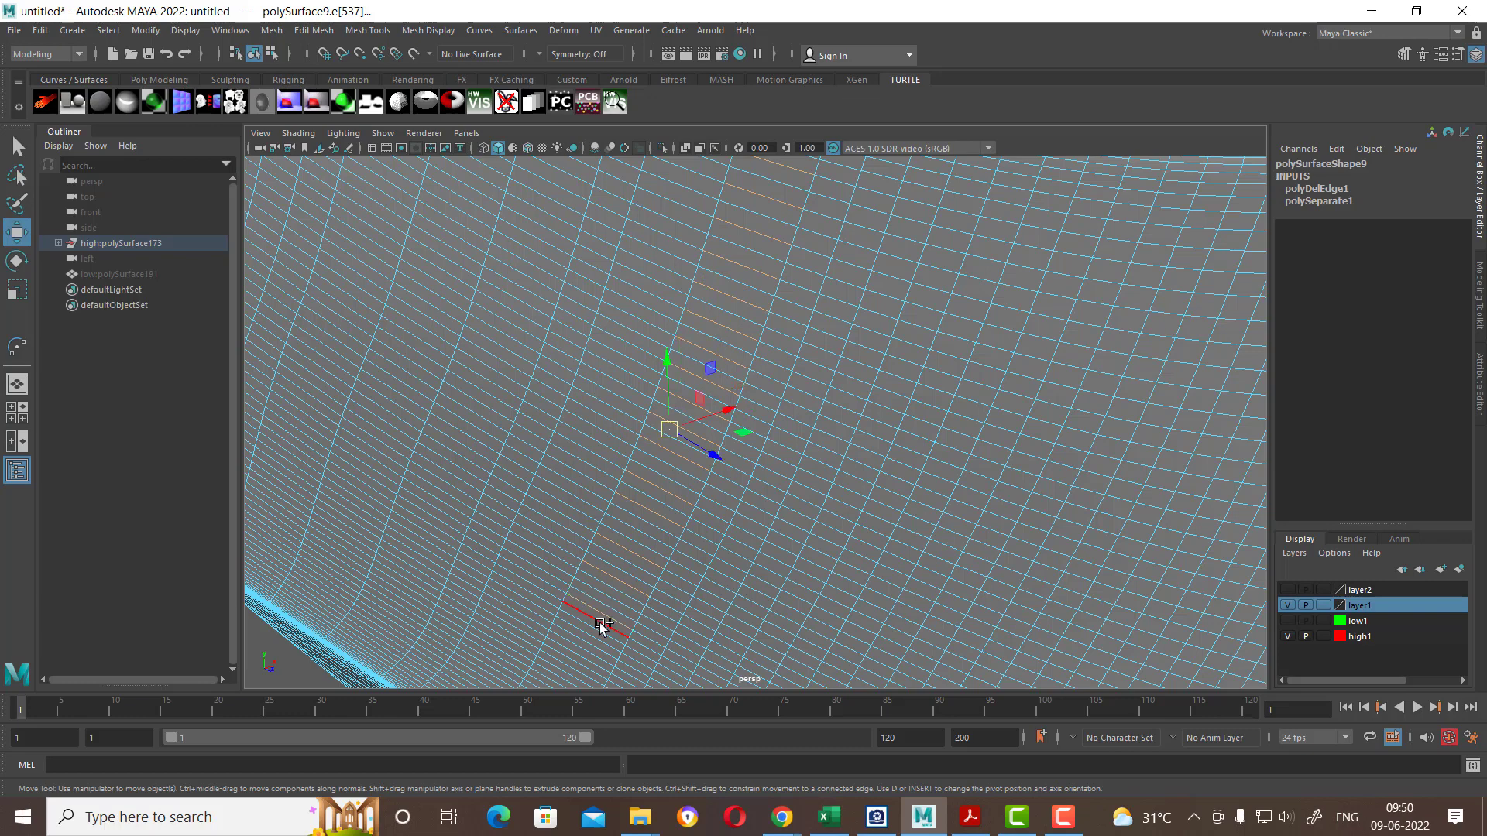
{"action": "right_click", "coordinate": [740, 421], "text": "shift"}
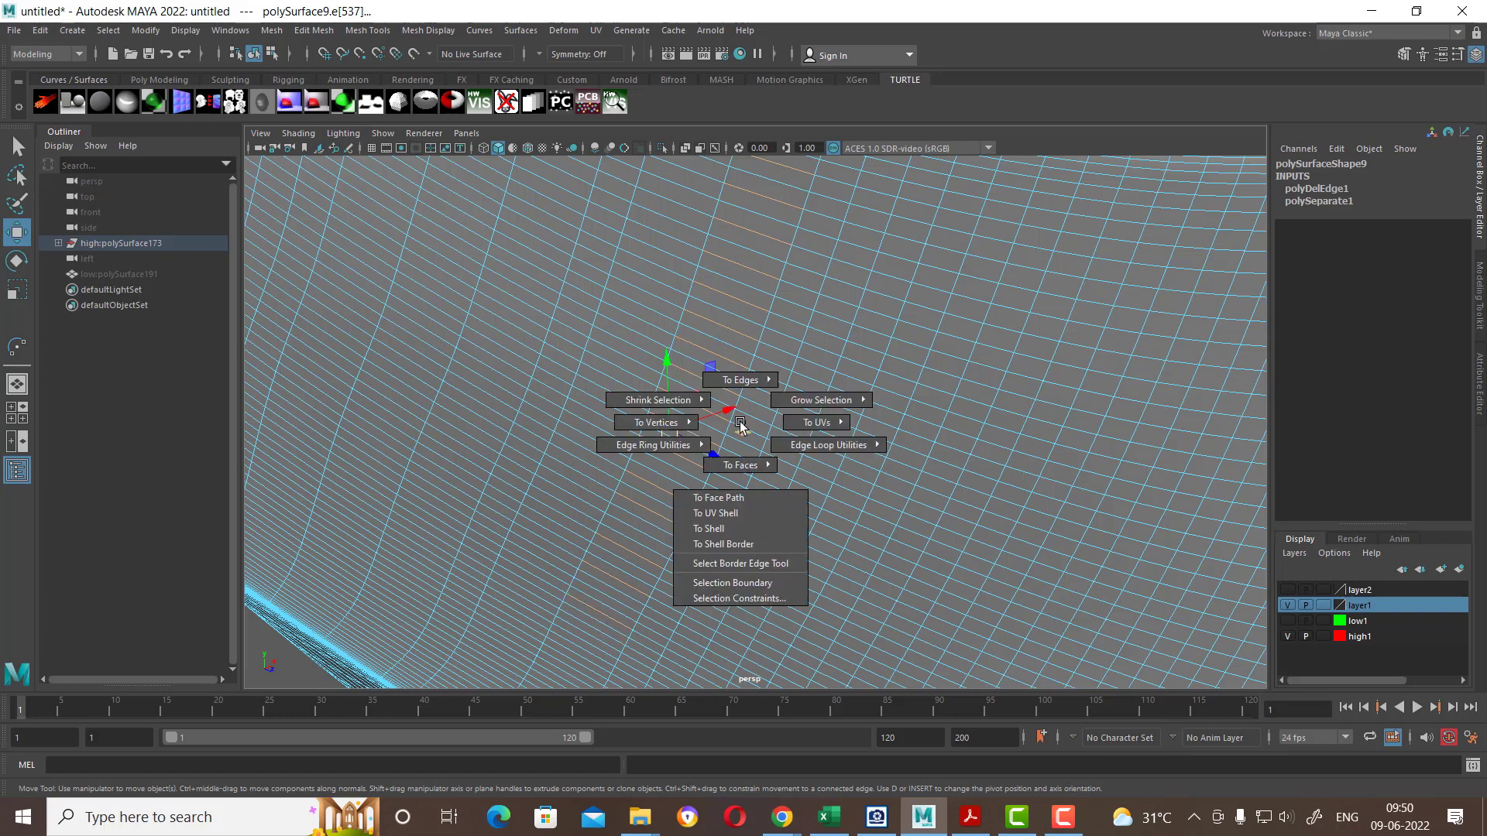
{"action": "right_click_drag", "start_coordinate": [740, 423], "coordinate": [955, 502], "text": "shift"}
{"action": "right_click_drag", "start_coordinate": [912, 336], "coordinate": [657, 485], "text": "shift"}
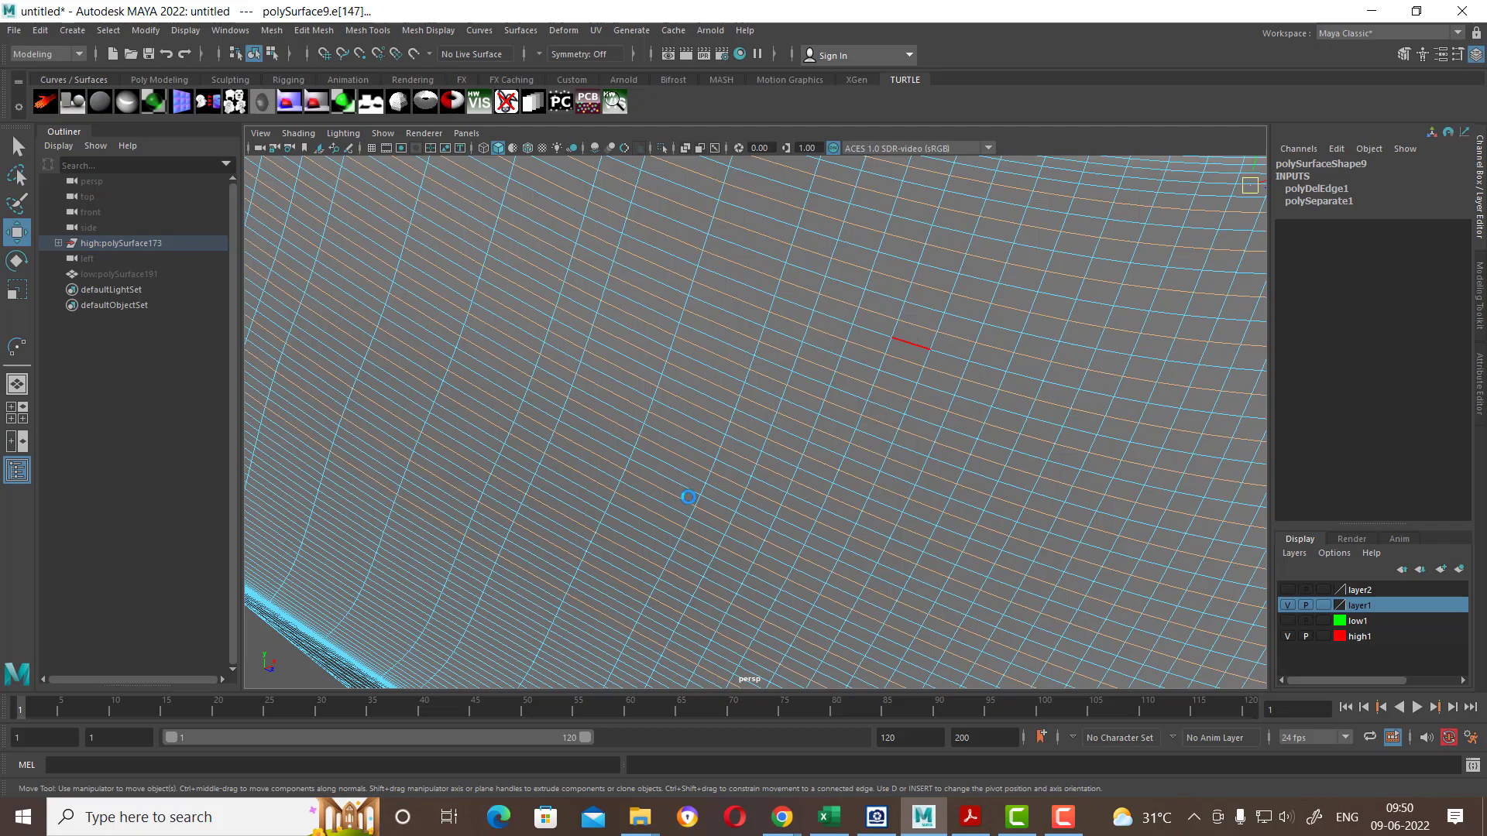
Step: Frame the faceplate and orbit in close to its lower surface
{"action": "key", "text": "f"}
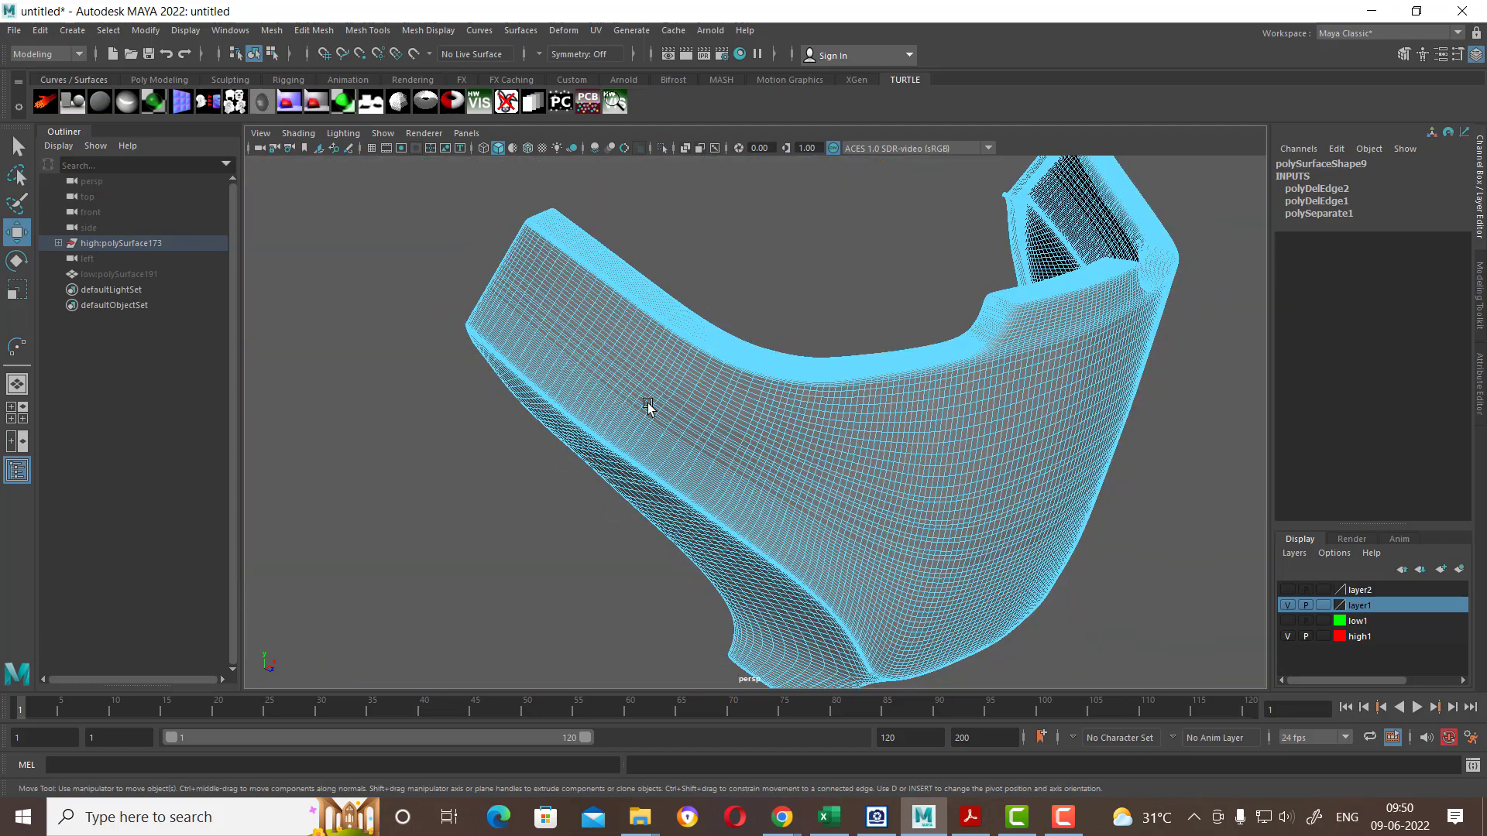
{"action": "mouse_move", "coordinate": [647, 405]}
{"action": "left_mouse_down", "text": "alt"}
{"action": "mouse_move", "coordinate": [664, 441]}
{"action": "mouse_move", "coordinate": [607, 374]}
{"action": "left_mouse_up", "text": "alt"}
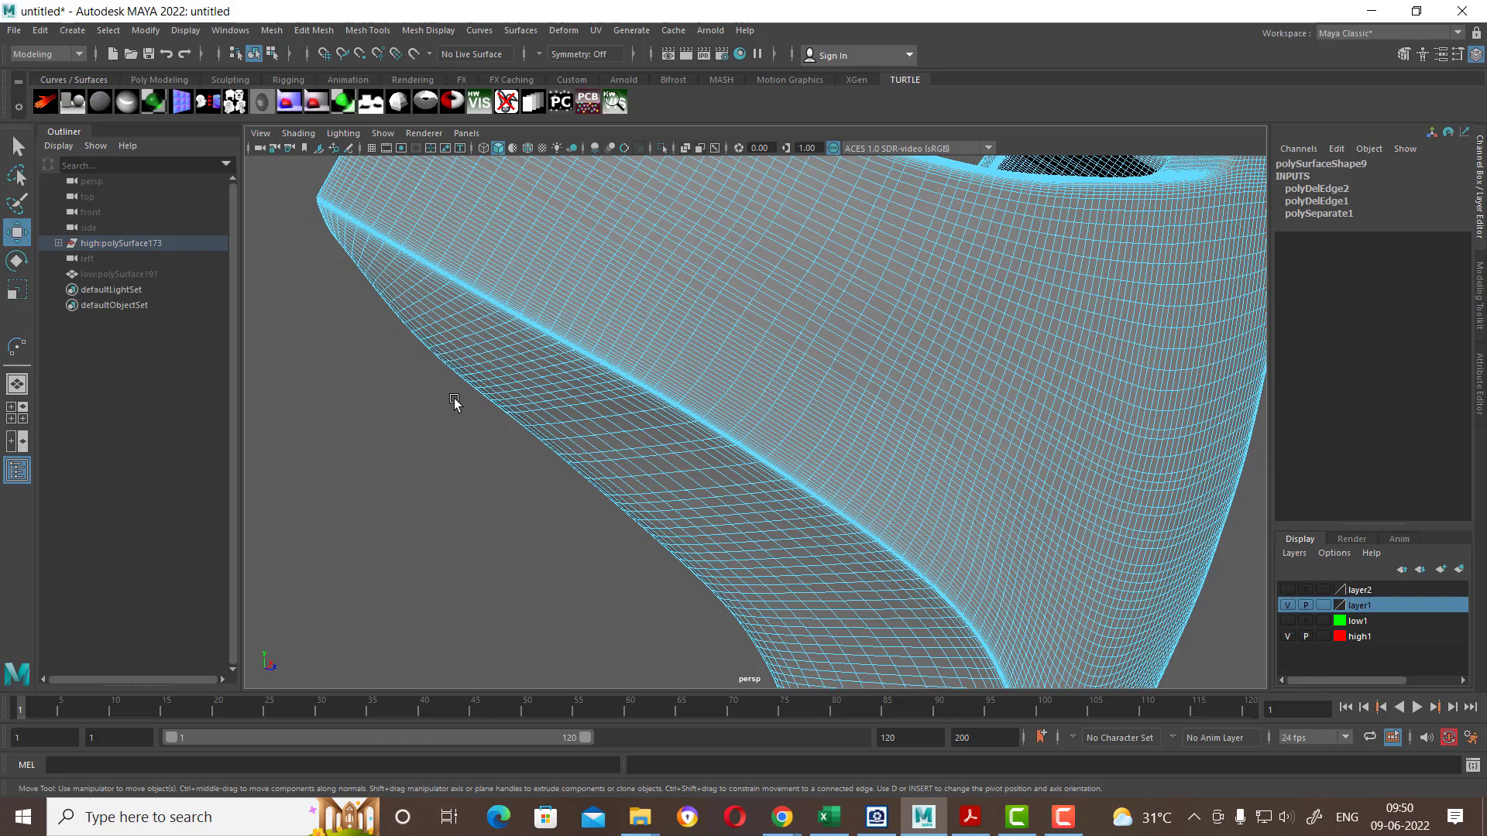
{"action": "mouse_move", "coordinate": [891, 271]}
{"action": "left_mouse_down", "text": "alt"}
{"action": "mouse_move", "coordinate": [873, 420]}
{"action": "mouse_move", "coordinate": [730, 442]}
{"action": "left_mouse_up", "text": "alt"}
{"action": "scroll", "coordinate": [833, 491], "scroll_direction": "up", "scroll_amount": 5}
{"action": "scroll", "coordinate": [773, 503], "scroll_direction": "up", "scroll_amount": 3}
{"action": "scroll", "coordinate": [622, 429], "scroll_direction": "up", "scroll_amount": 2}
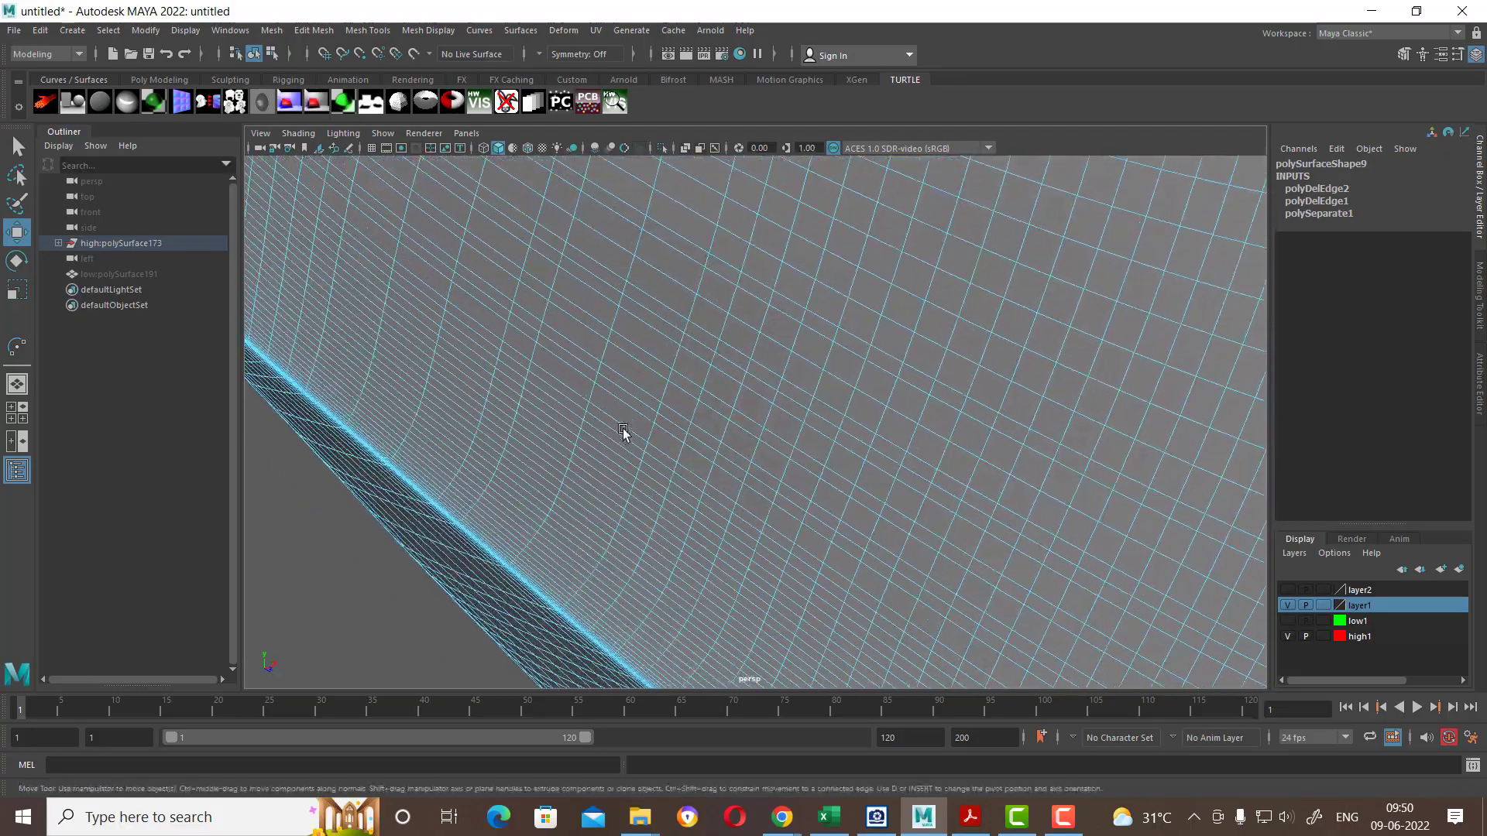
{"action": "scroll", "coordinate": [675, 429], "scroll_direction": "up", "scroll_amount": 2}
Step: Pick alternating edges down the lower surface and expand them into full edge loops
{"action": "left_click", "coordinate": [673, 383]}
{"action": "left_click", "coordinate": [672, 383]}
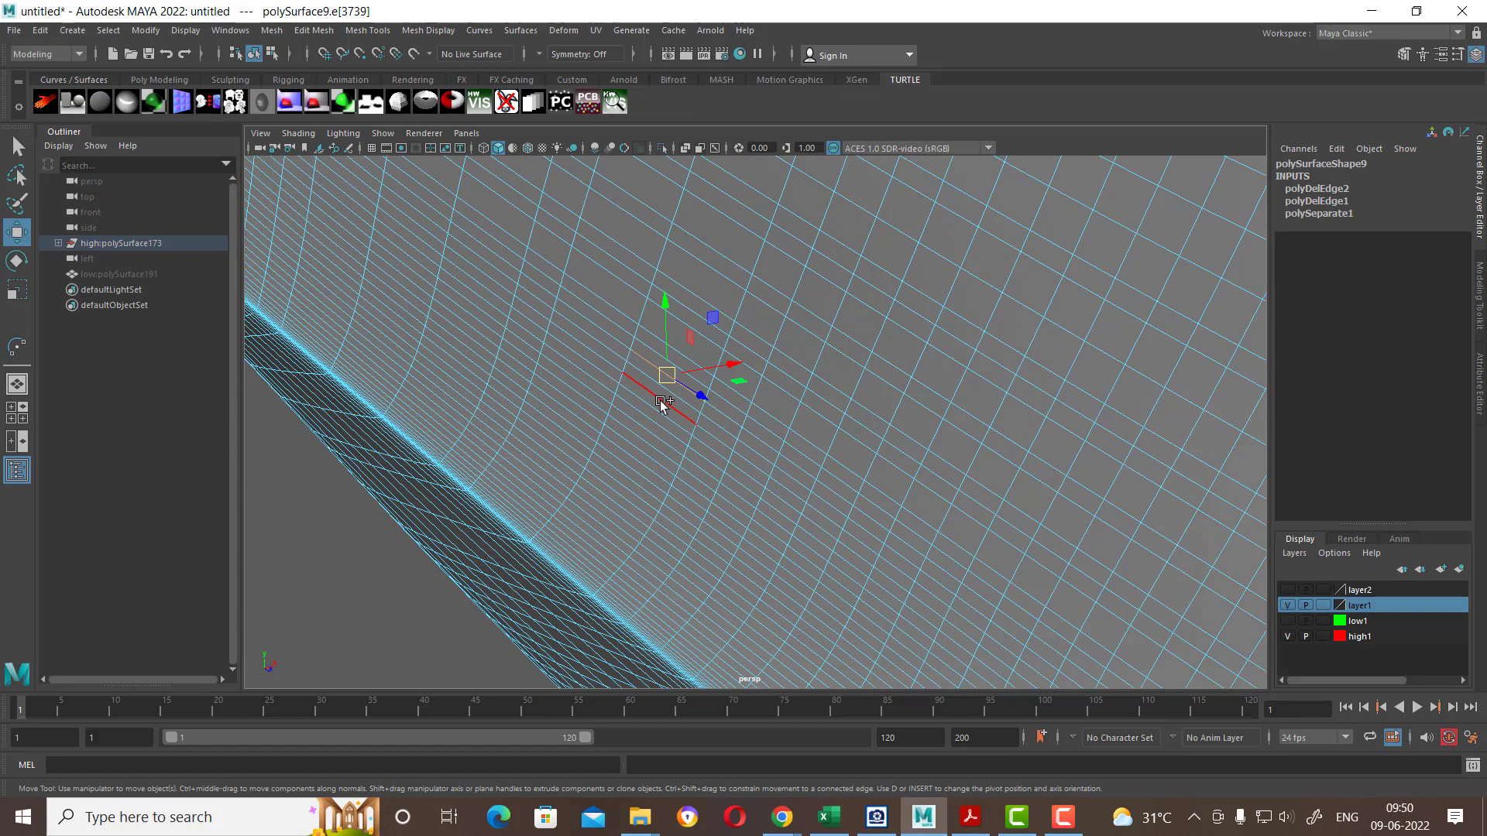
{"action": "left_click", "coordinate": [650, 436]}
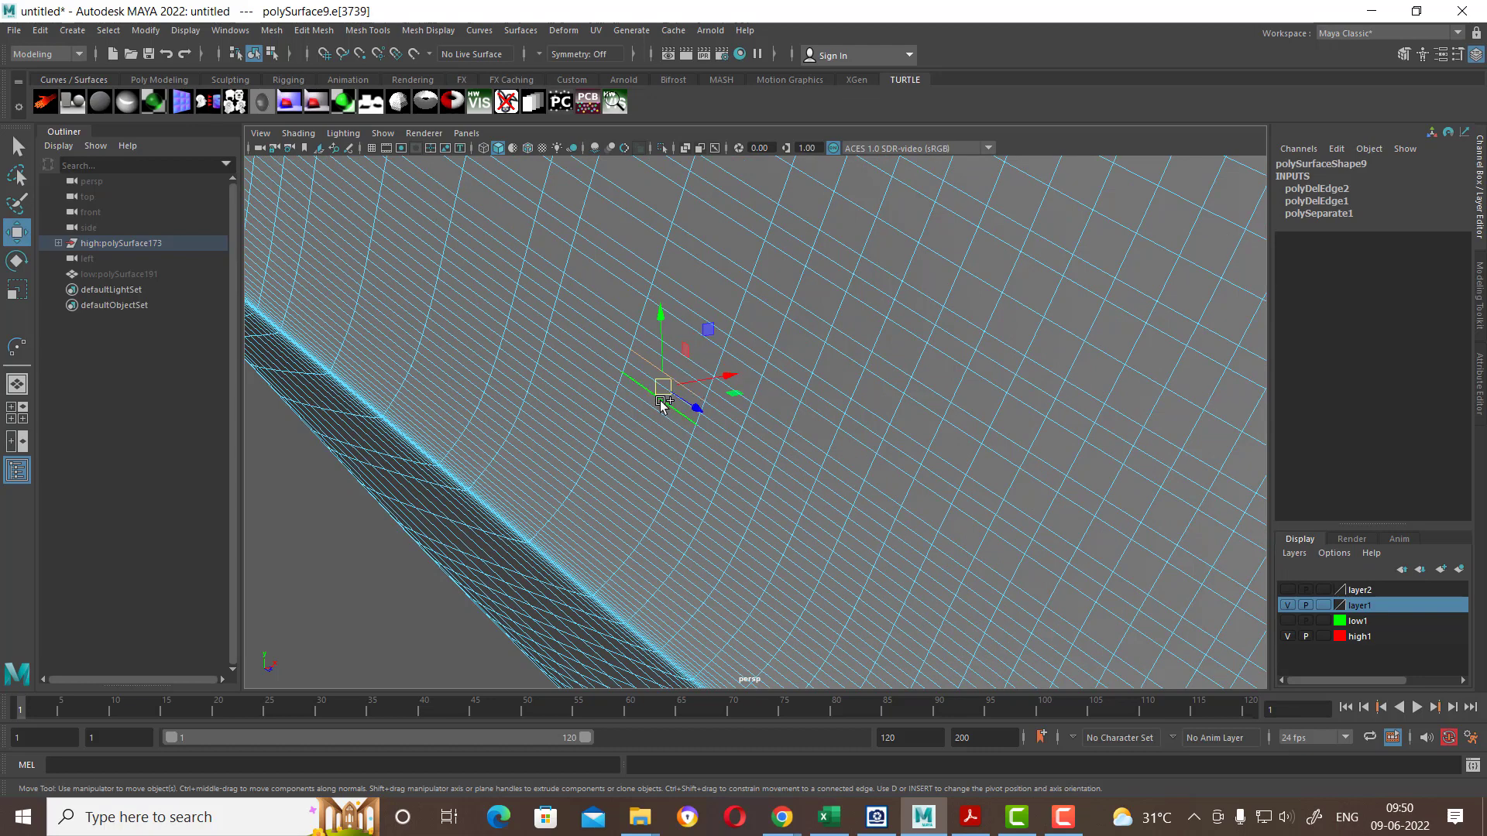
{"action": "left_click", "coordinate": [641, 457]}
{"action": "left_click", "coordinate": [629, 480]}
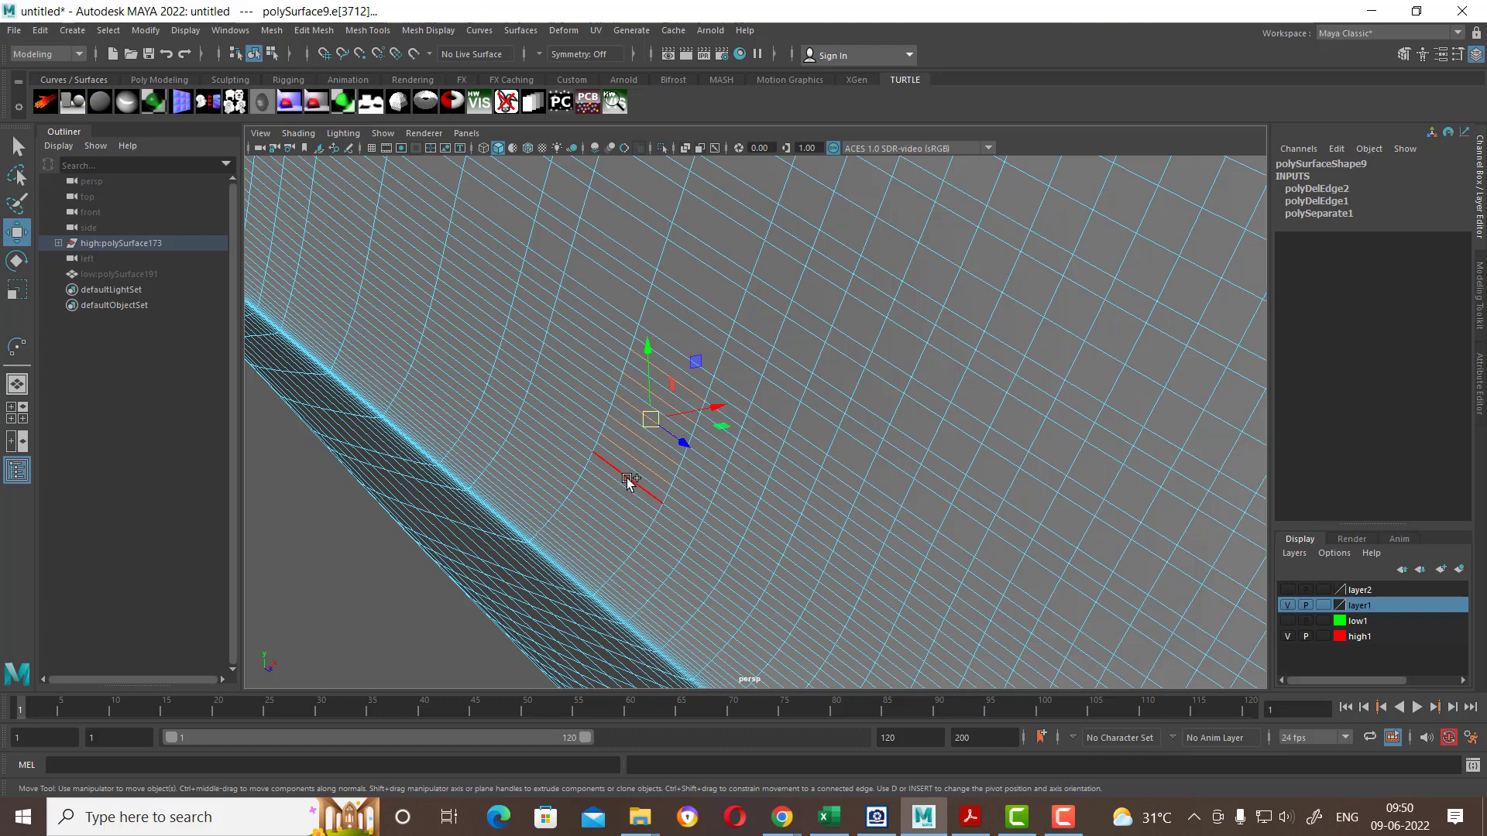
{"action": "left_click", "coordinate": [622, 492]}
{"action": "left_click", "coordinate": [616, 513]}
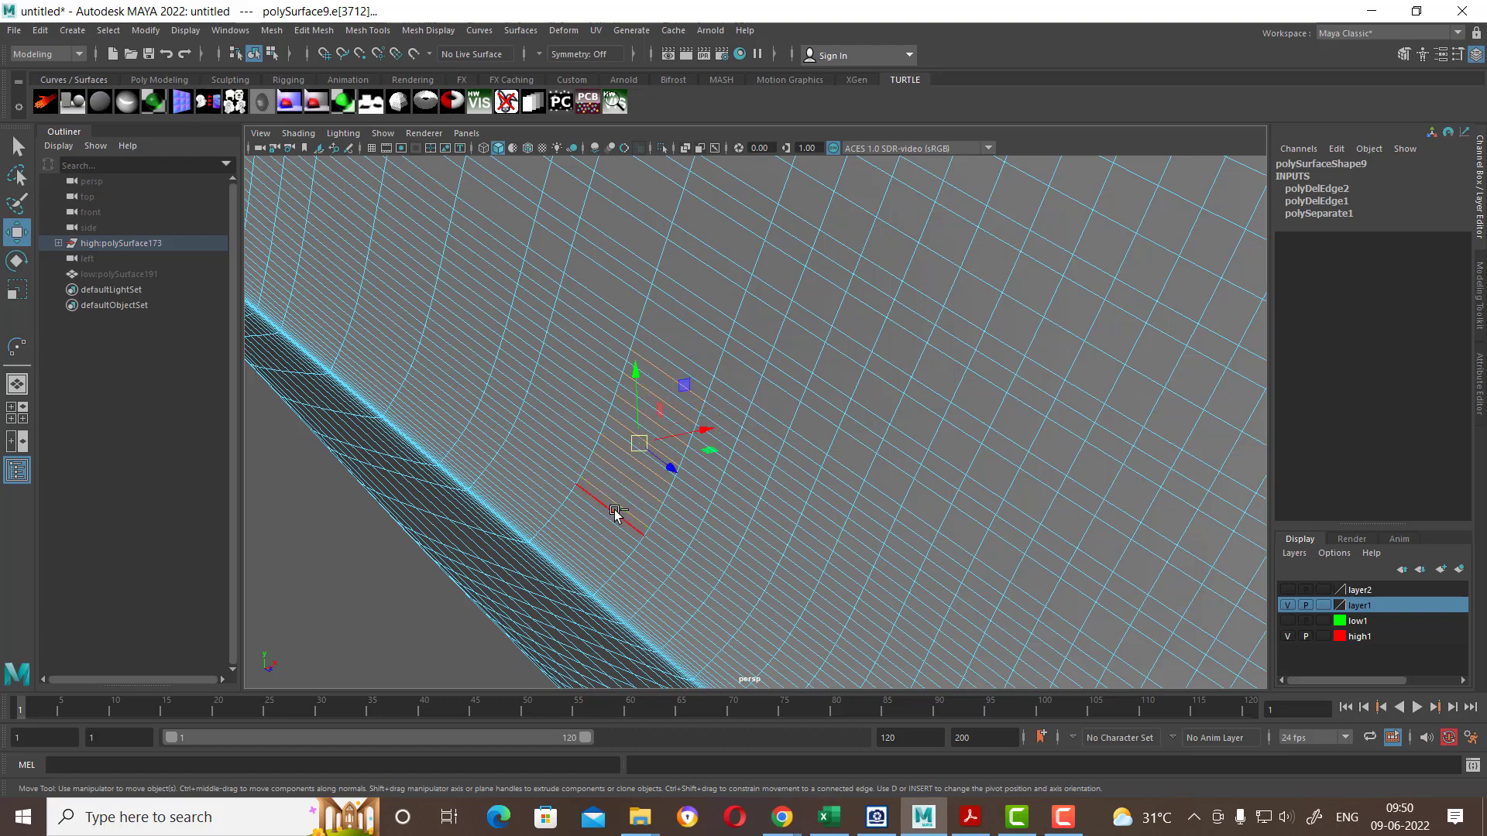
{"action": "left_click", "coordinate": [611, 515]}
{"action": "left_click", "coordinate": [599, 539]}
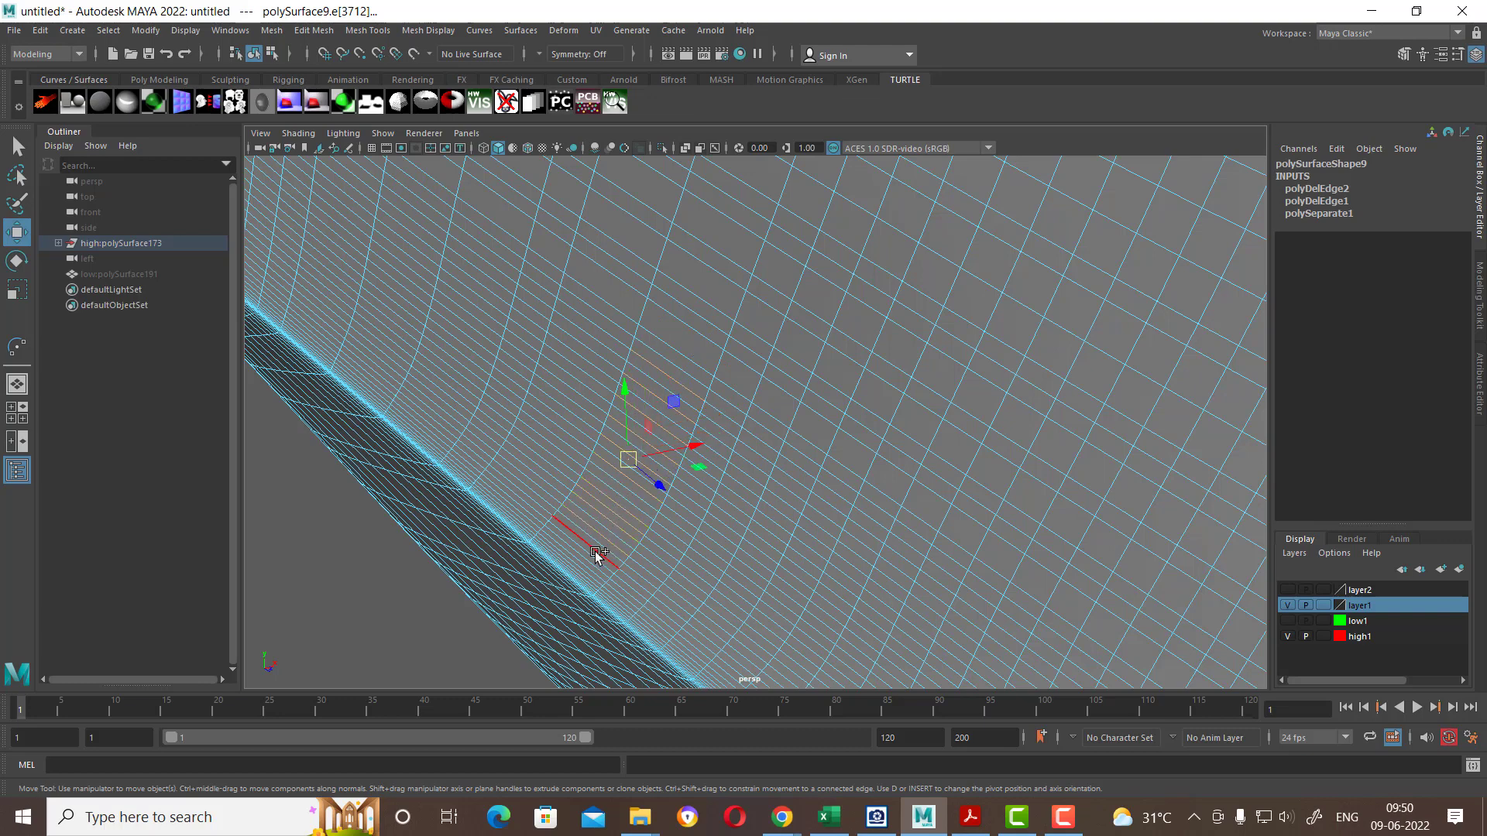
{"action": "left_click", "coordinate": [717, 441]}
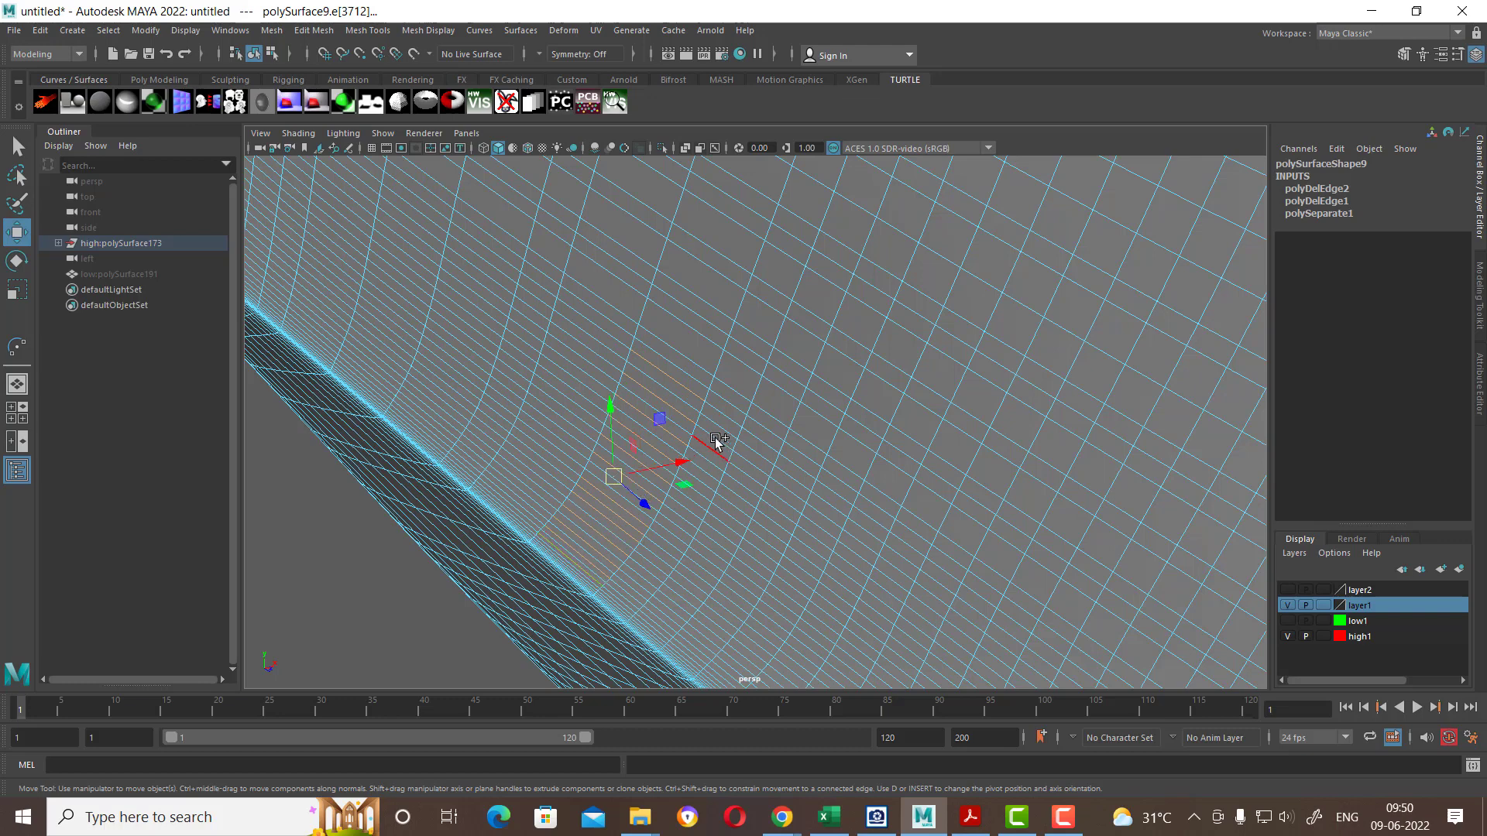
{"action": "right_click_drag", "start_coordinate": [755, 415], "coordinate": [852, 391], "text": "ctrl"}
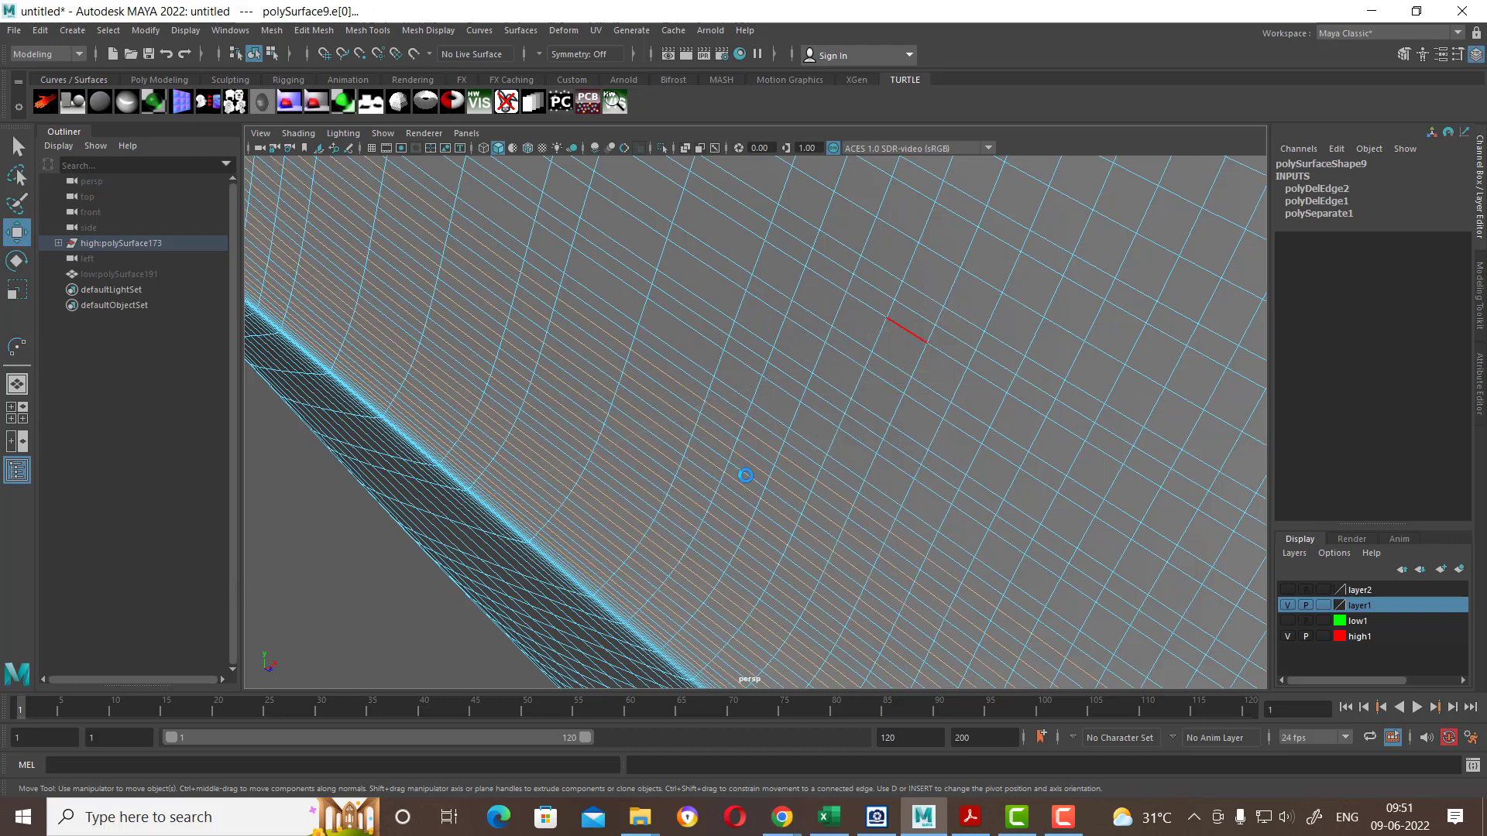
Step: Dolly in and pick alternating edges running down from near the rim
{"action": "scroll", "coordinate": [684, 381], "scroll_direction": "down", "scroll_amount": 3}
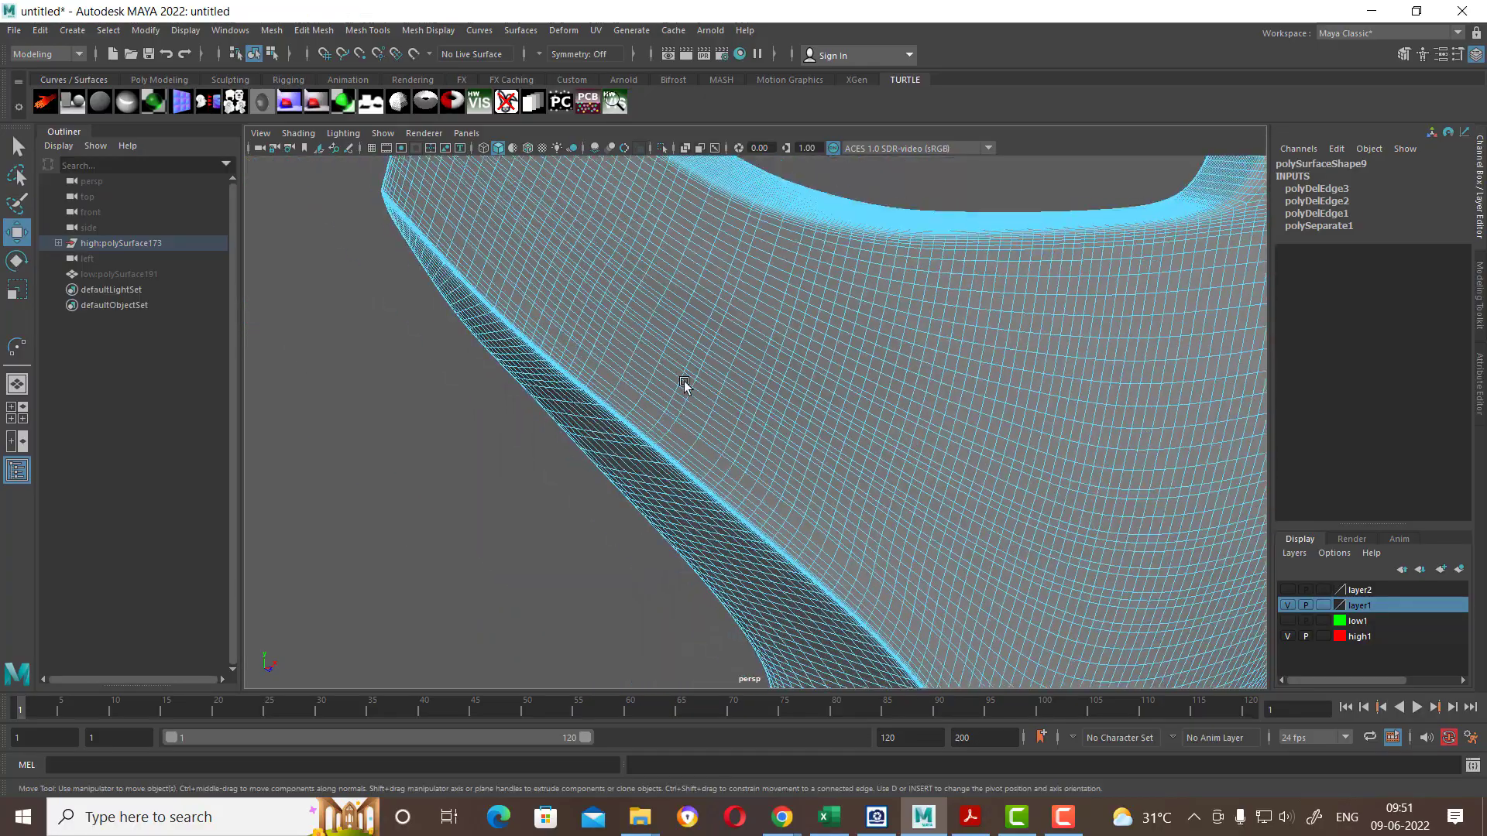
{"action": "scroll", "coordinate": [721, 405], "scroll_direction": "down", "scroll_amount": 2}
{"action": "scroll", "coordinate": [734, 421], "scroll_direction": "down", "scroll_amount": 2}
{"action": "scroll", "coordinate": [720, 457], "scroll_direction": "up", "scroll_amount": 3}
{"action": "mouse_move", "coordinate": [710, 481]}
{"action": "left_mouse_down", "text": "alt"}
{"action": "mouse_move", "coordinate": [823, 467]}
{"action": "mouse_move", "coordinate": [789, 471]}
{"action": "mouse_move", "coordinate": [741, 405]}
{"action": "left_mouse_up", "text": "alt"}
{"action": "scroll", "coordinate": [775, 476], "scroll_direction": "up", "scroll_amount": 3}
{"action": "scroll", "coordinate": [767, 488], "scroll_direction": "up", "scroll_amount": 2}
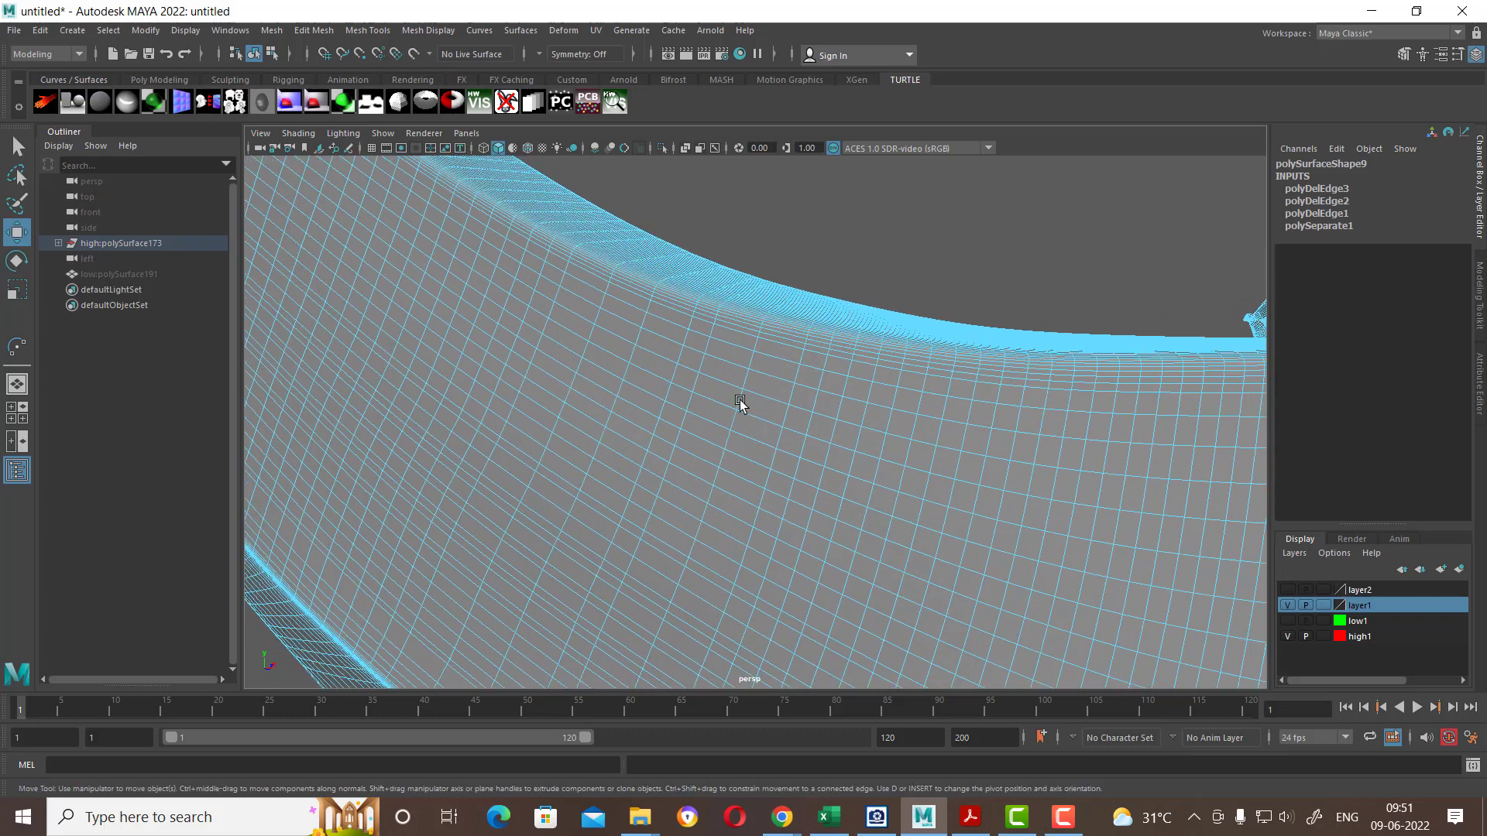
{"action": "left_click", "coordinate": [731, 349]}
{"action": "left_click", "coordinate": [728, 384]}
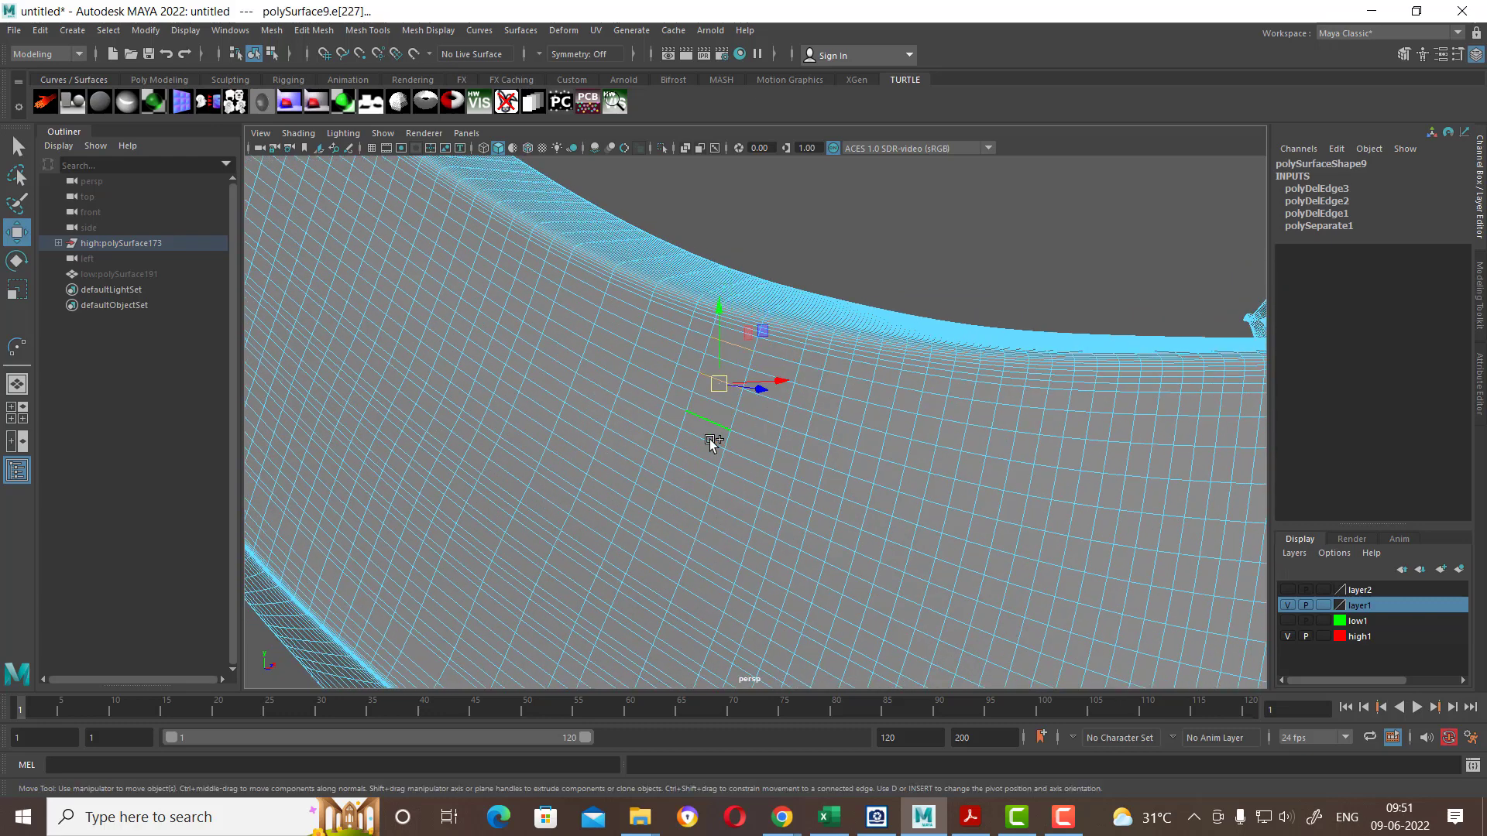
{"action": "left_click", "coordinate": [703, 461], "text": "shift"}
{"action": "left_click", "coordinate": [686, 521], "text": "shift"}
{"action": "left_click", "coordinate": [672, 560], "text": "shift"}
{"action": "left_click", "coordinate": [653, 604], "text": "shift"}
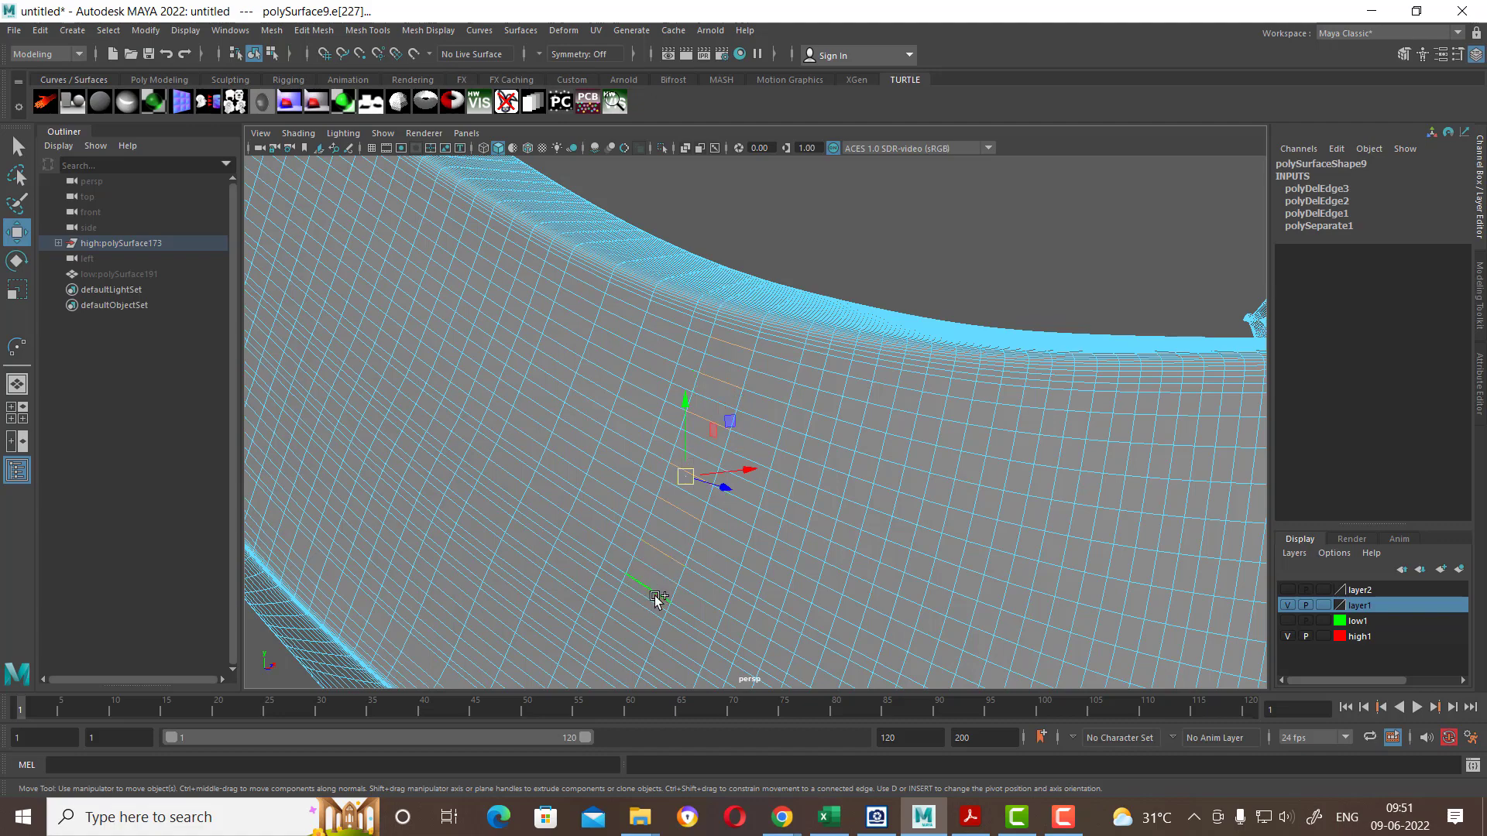
{"action": "left_click", "coordinate": [646, 615], "text": "shift"}
Step: Extend the alternate-edge selection further down the surface and convert it to edge loops
{"action": "left_click_drag", "start_coordinate": [681, 587], "coordinate": [713, 338], "text": "alt"}
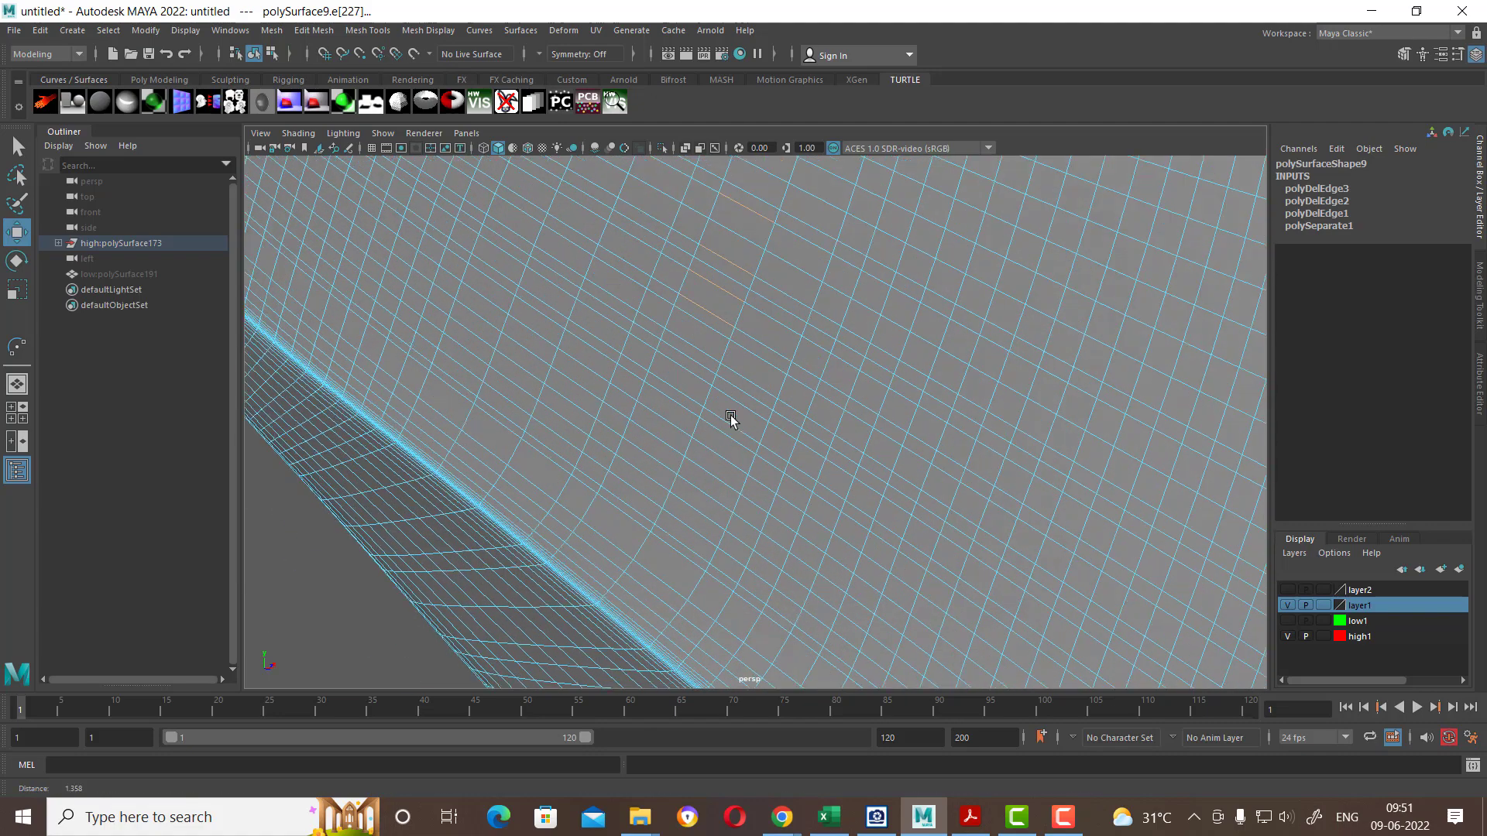
{"action": "left_click", "coordinate": [670, 418], "text": "shift"}
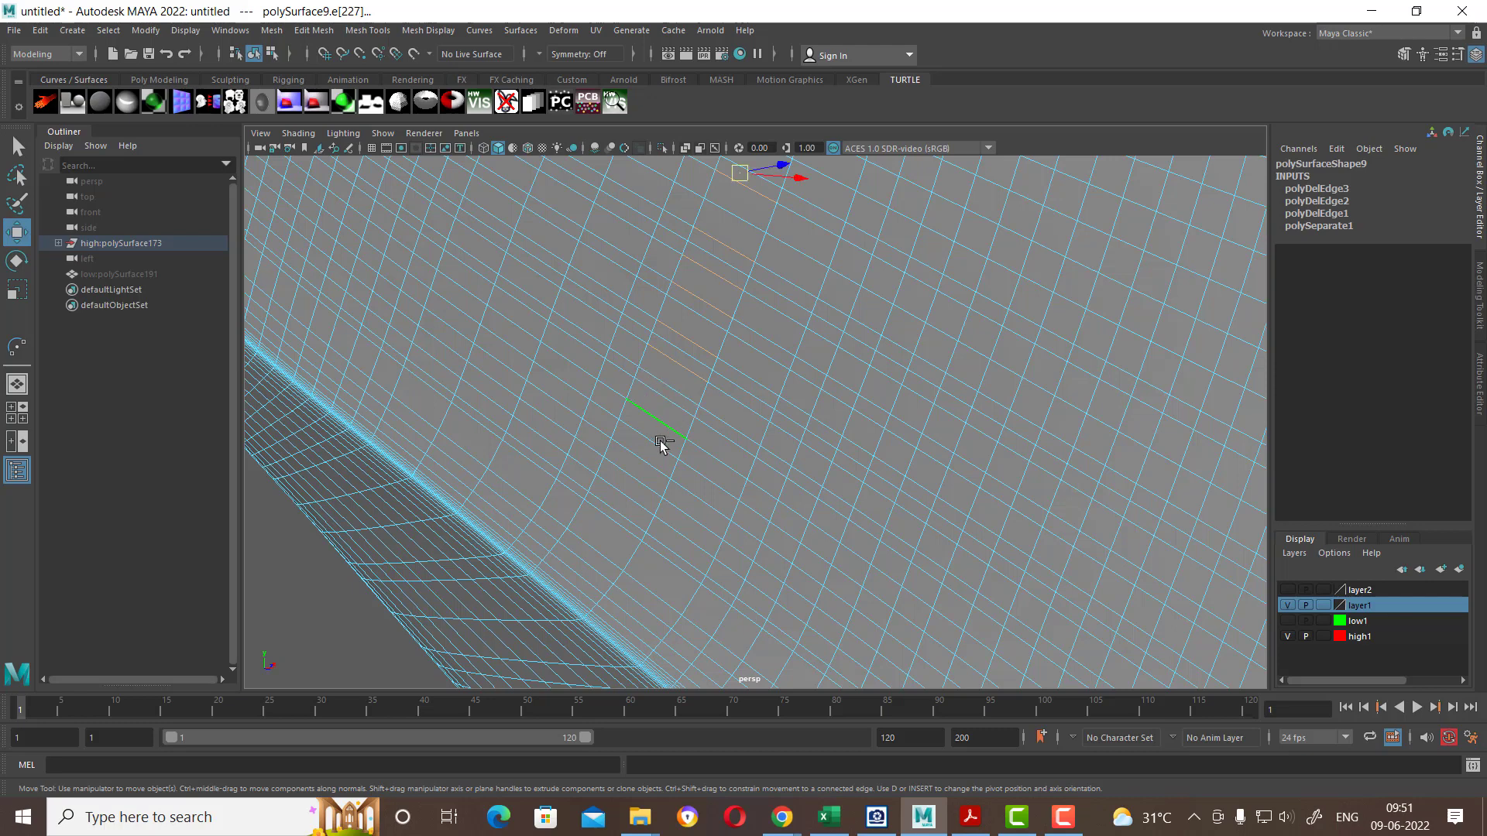
{"action": "left_click", "coordinate": [641, 485], "text": "shift"}
{"action": "left_click", "coordinate": [622, 520], "text": "shift"}
{"action": "left_click", "coordinate": [605, 556], "text": "shift"}
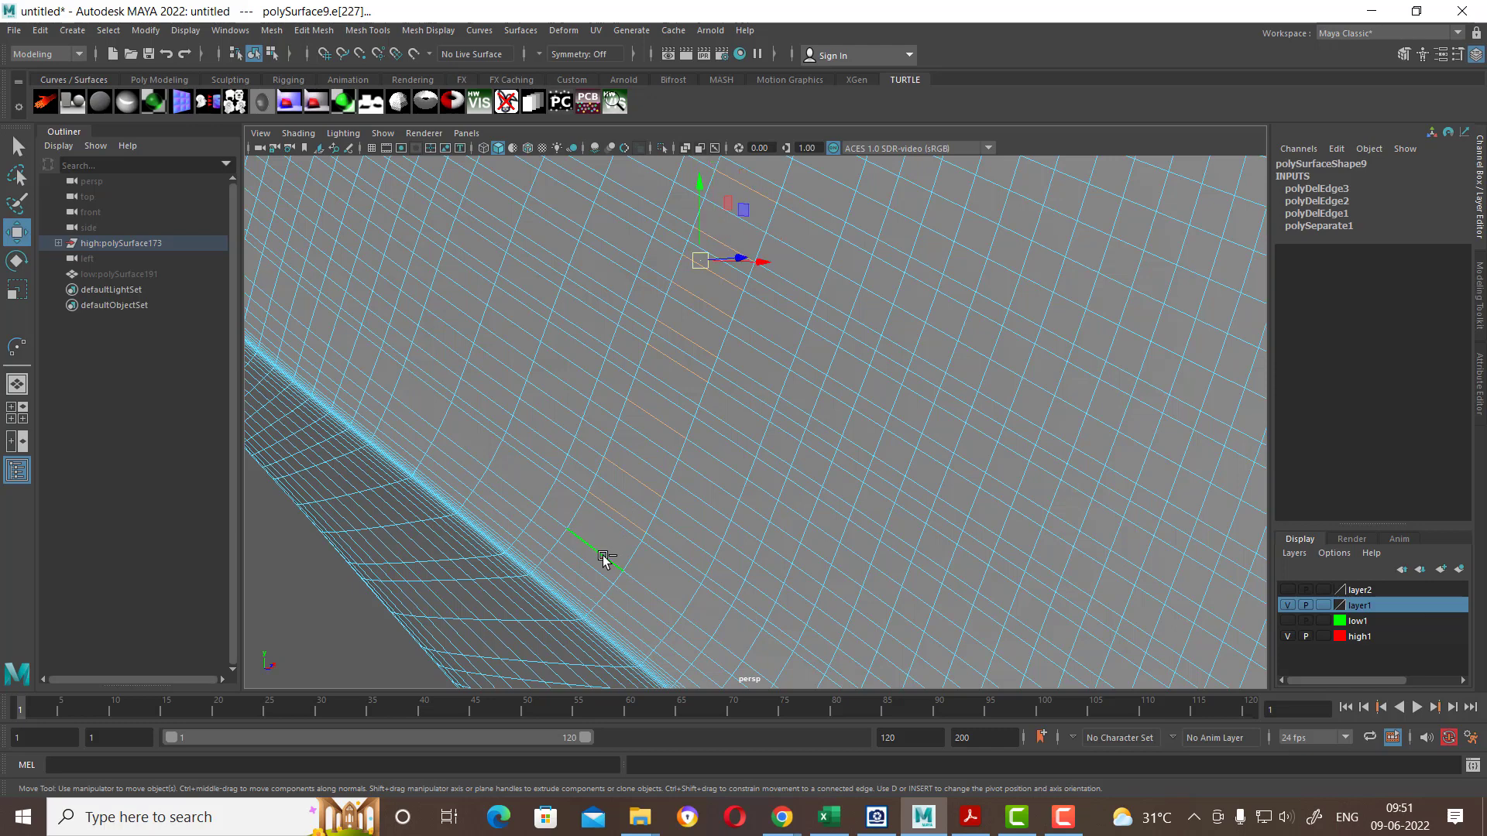
{"action": "left_click", "coordinate": [587, 571], "text": "shift"}
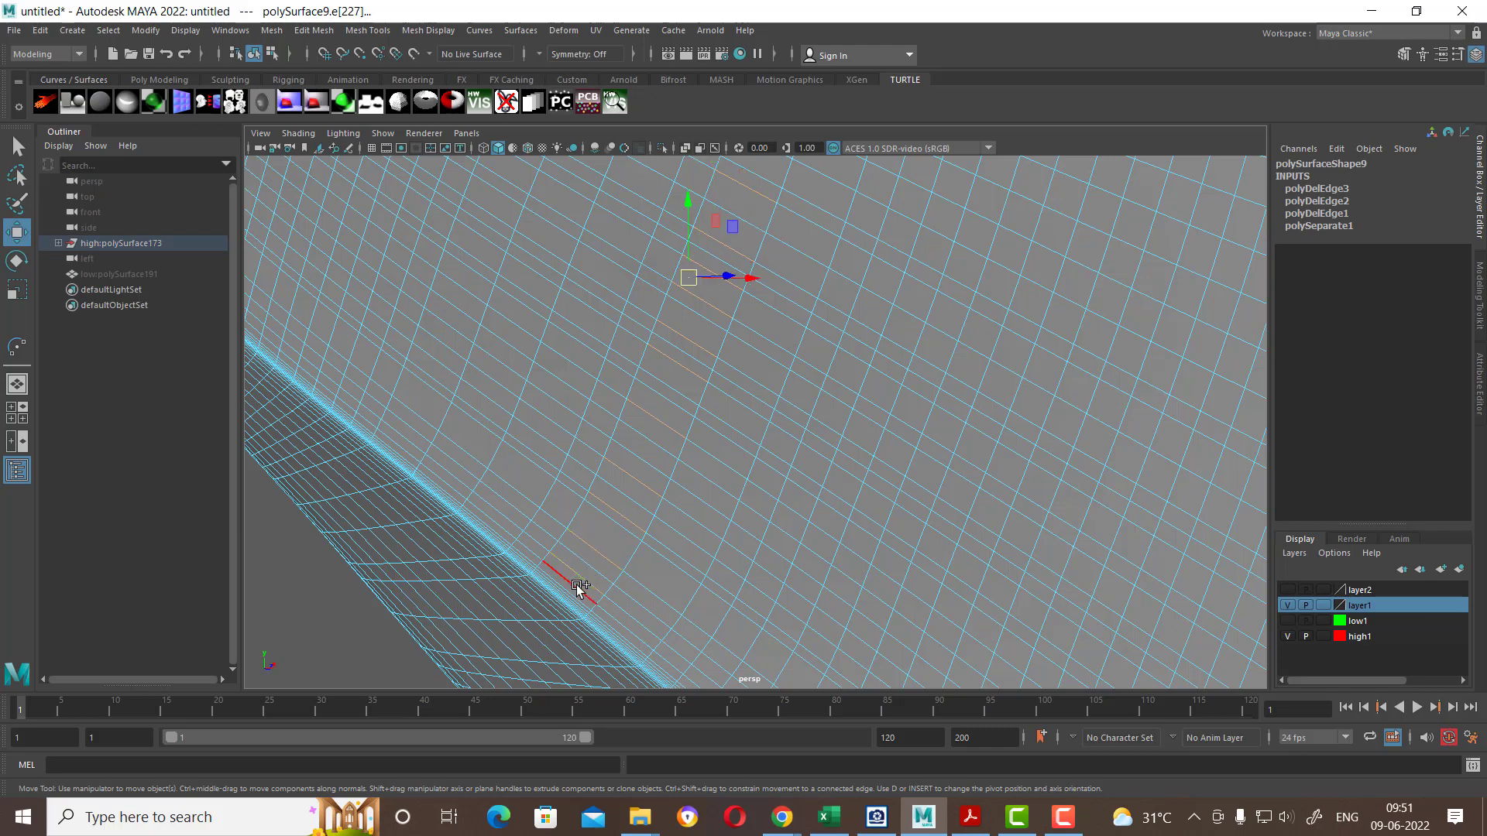
{"action": "left_click", "coordinate": [580, 589], "text": "shift"}
{"action": "right_click_drag", "start_coordinate": [728, 406], "coordinate": [915, 493], "text": "ctrl"}
Step: Delete the selected edge loops, creating polyDelEdge4, and dolly in to inspect the result
{"action": "key", "text": "Delete"}
{"action": "mouse_move", "coordinate": [701, 442]}
{"action": "left_mouse_down", "text": "alt"}
{"action": "mouse_move", "coordinate": [705, 495]}
{"action": "mouse_move", "coordinate": [810, 538]}
{"action": "mouse_move", "coordinate": [883, 425]}
{"action": "mouse_move", "coordinate": [813, 382]}
{"action": "mouse_move", "coordinate": [839, 313]}
{"action": "mouse_move", "coordinate": [816, 398]}
{"action": "mouse_move", "coordinate": [730, 490]}
{"action": "mouse_move", "coordinate": [778, 540]}
{"action": "left_mouse_up", "text": "alt"}
{"action": "right_click_drag", "start_coordinate": [778, 540], "coordinate": [757, 541], "text": "alt"}
{"action": "scroll", "coordinate": [756, 541], "scroll_direction": "up", "scroll_amount": 2}
{"action": "scroll", "coordinate": [653, 531], "scroll_direction": "up", "scroll_amount": 2}
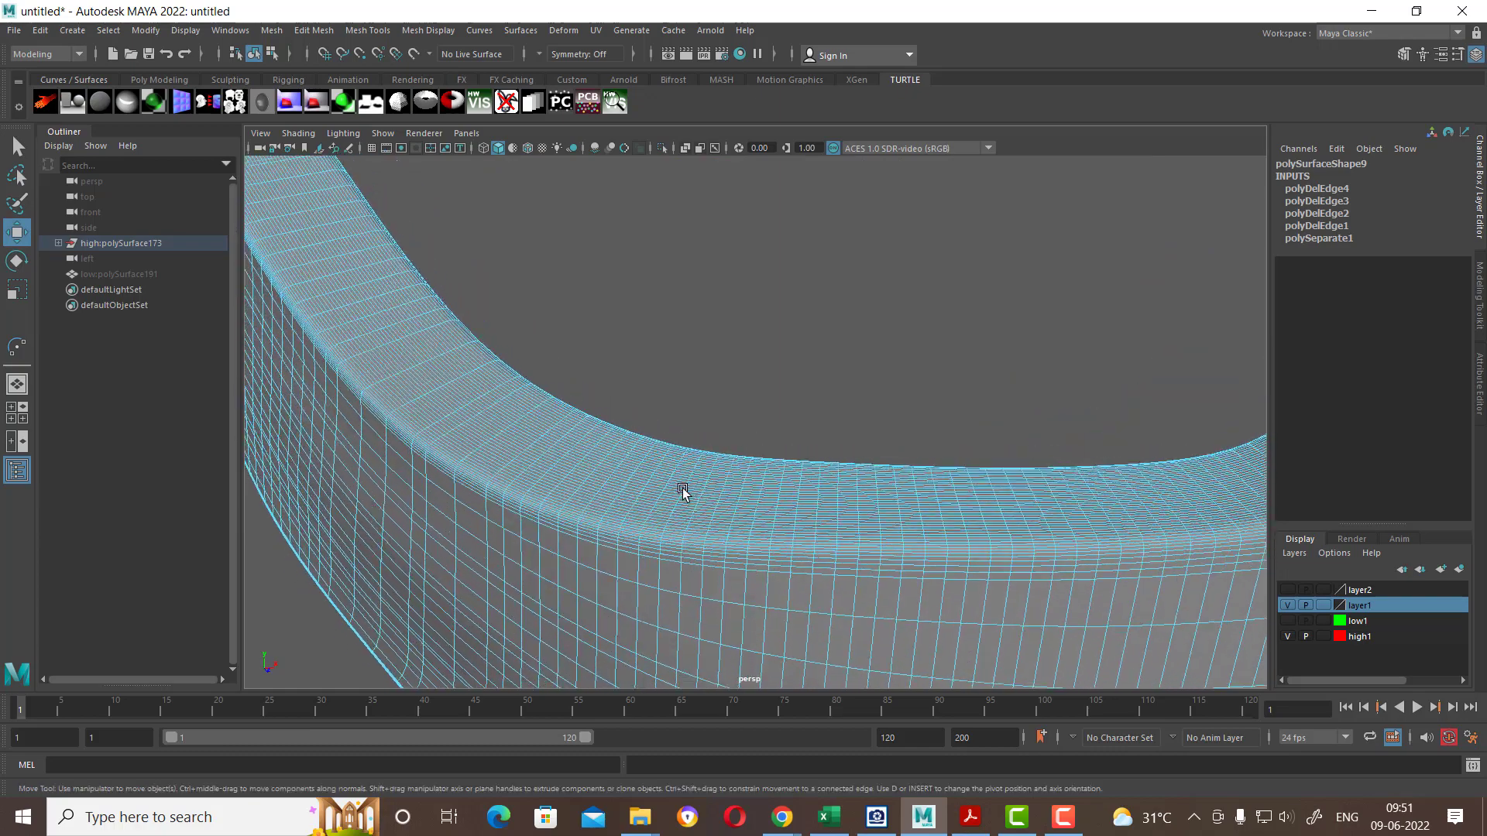
{"action": "scroll", "coordinate": [681, 491], "scroll_direction": "up", "scroll_amount": 2}
{"action": "scroll", "coordinate": [783, 498], "scroll_direction": "up", "scroll_amount": 2}
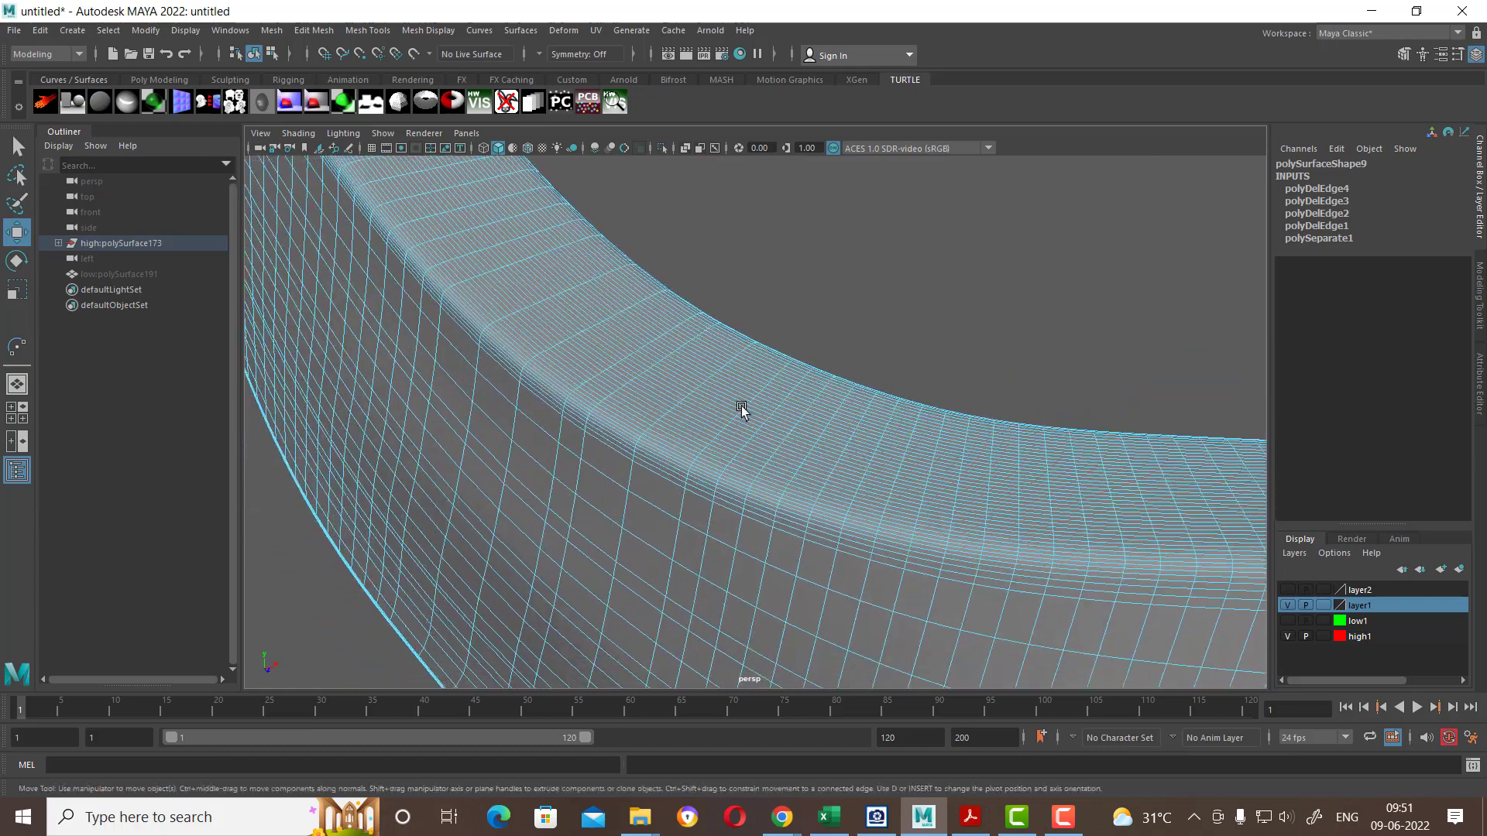
{"action": "scroll", "coordinate": [741, 410], "scroll_direction": "up", "scroll_amount": 2}
{"action": "scroll", "coordinate": [737, 454], "scroll_direction": "up", "scroll_amount": 2}
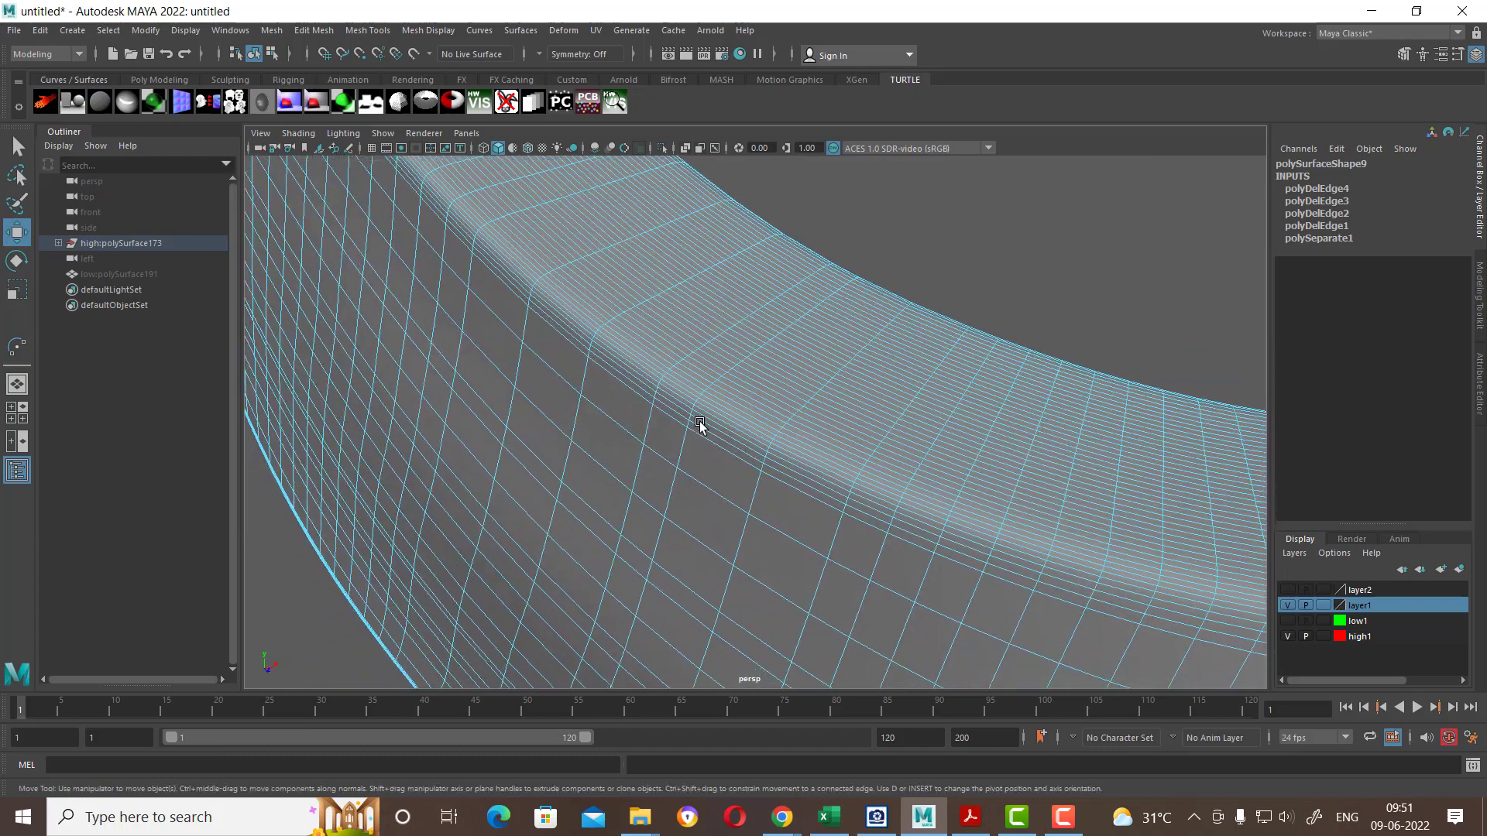
{"action": "scroll", "coordinate": [700, 421], "scroll_direction": "up", "scroll_amount": 2}
{"action": "scroll", "coordinate": [717, 488], "scroll_direction": "up", "scroll_amount": 2}
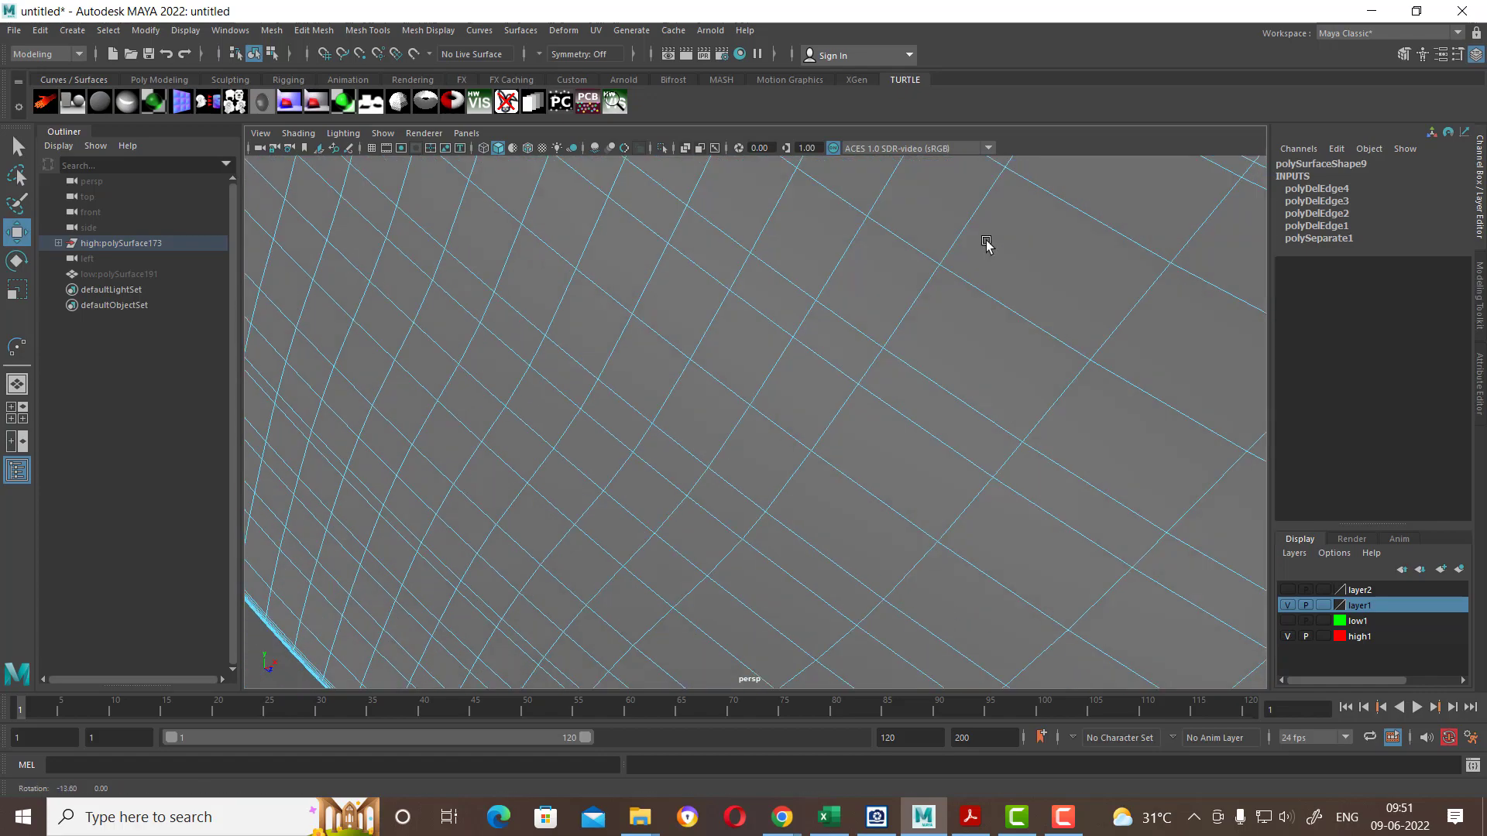
Step: Select edges across the curved rim strip, convert them to loops, and delete them
{"action": "left_click_drag", "start_coordinate": [969, 240], "coordinate": [974, 382], "text": "alt"}
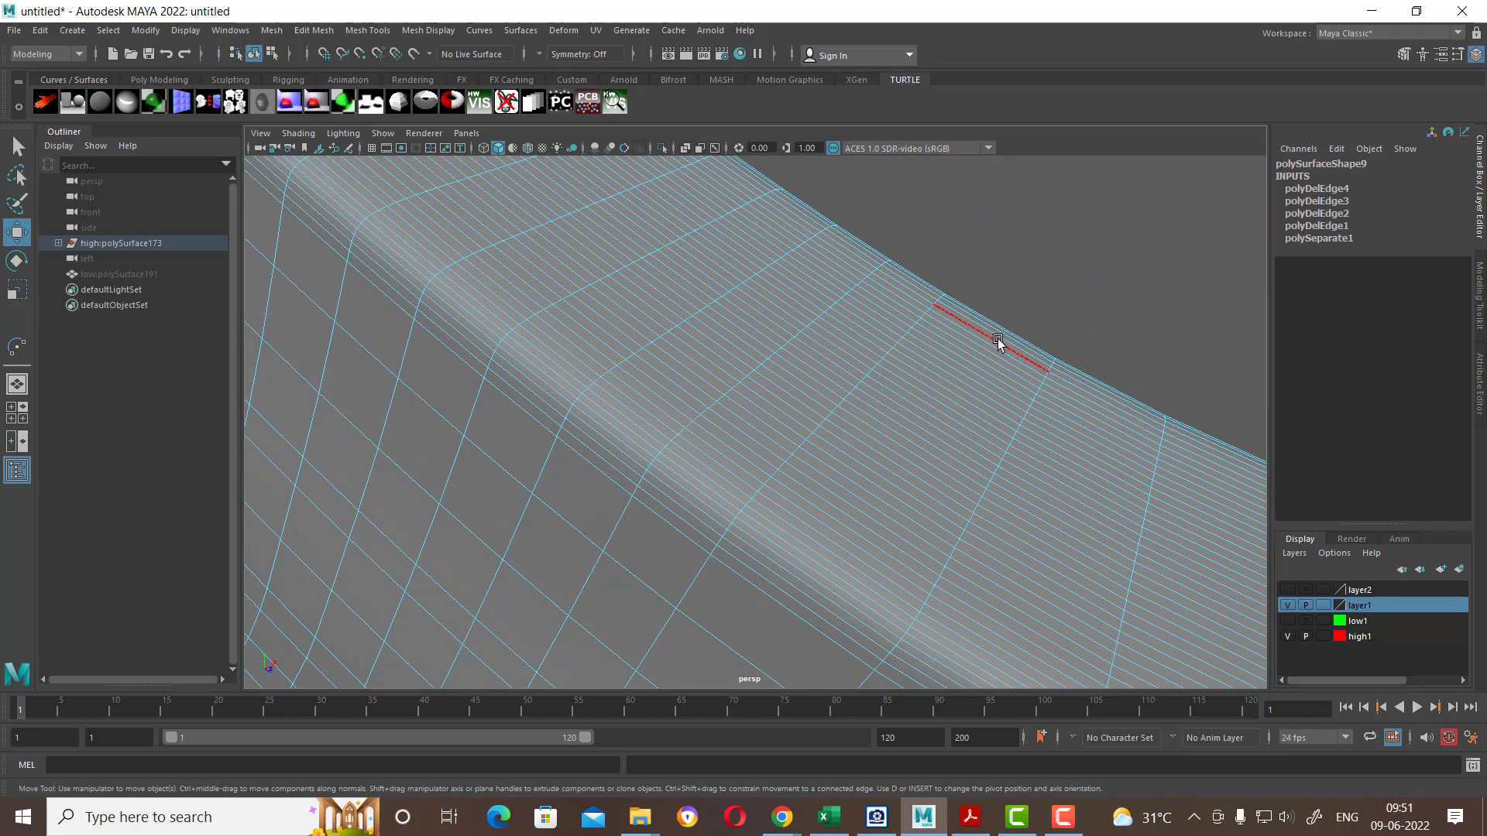
{"action": "mouse_move", "coordinate": [990, 347]}
{"action": "left_mouse_down"}
{"action": "mouse_move", "coordinate": [932, 415]}
{"action": "mouse_move", "coordinate": [875, 434]}
{"action": "mouse_move", "coordinate": [963, 411]}
{"action": "left_mouse_up"}
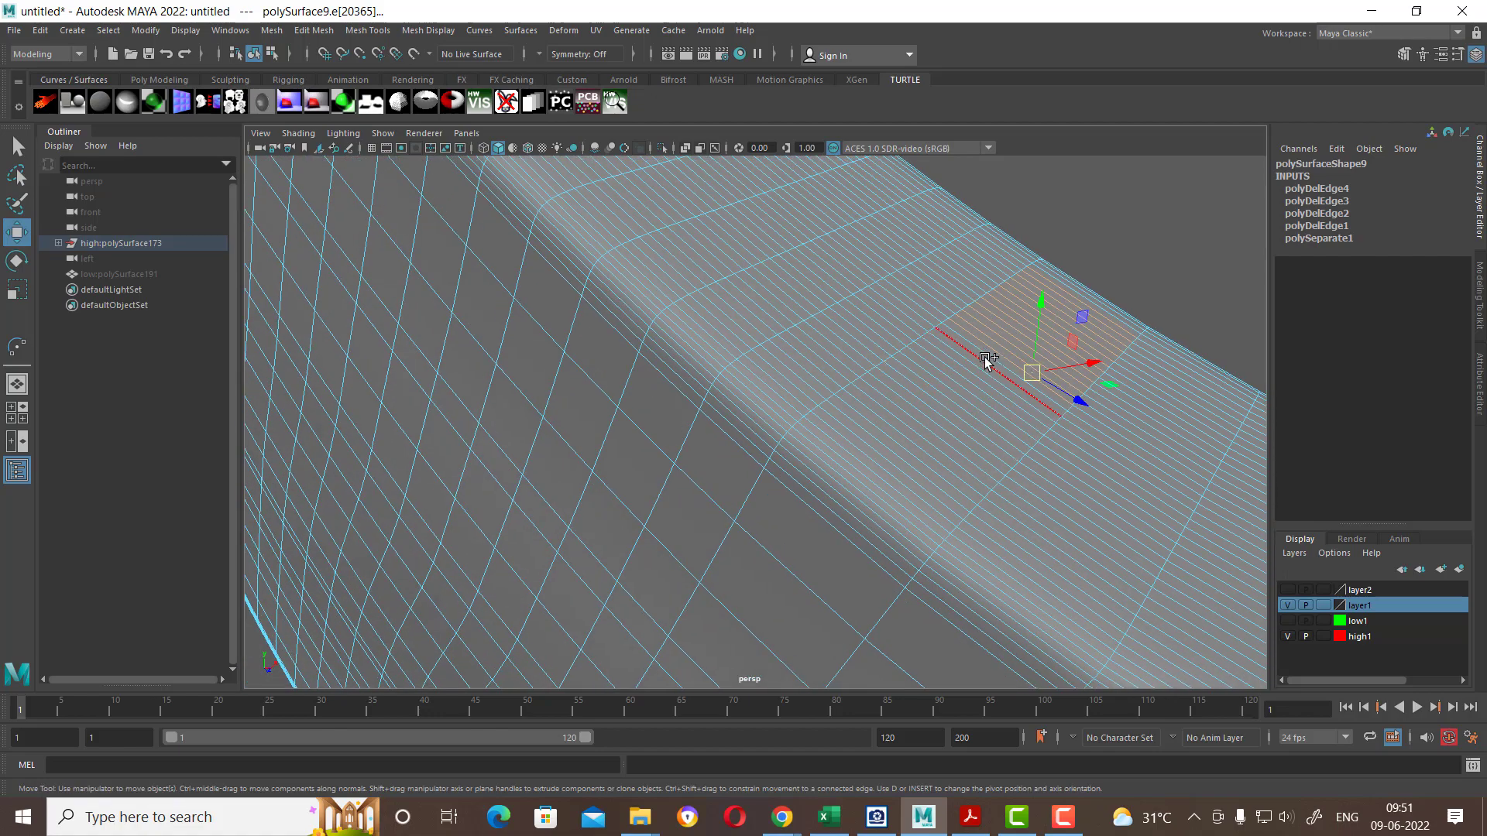
{"action": "mouse_move", "coordinate": [985, 354]}
{"action": "left_mouse_down"}
{"action": "mouse_move", "coordinate": [883, 482]}
{"action": "mouse_move", "coordinate": [669, 326]}
{"action": "mouse_move", "coordinate": [716, 412]}
{"action": "left_mouse_up"}
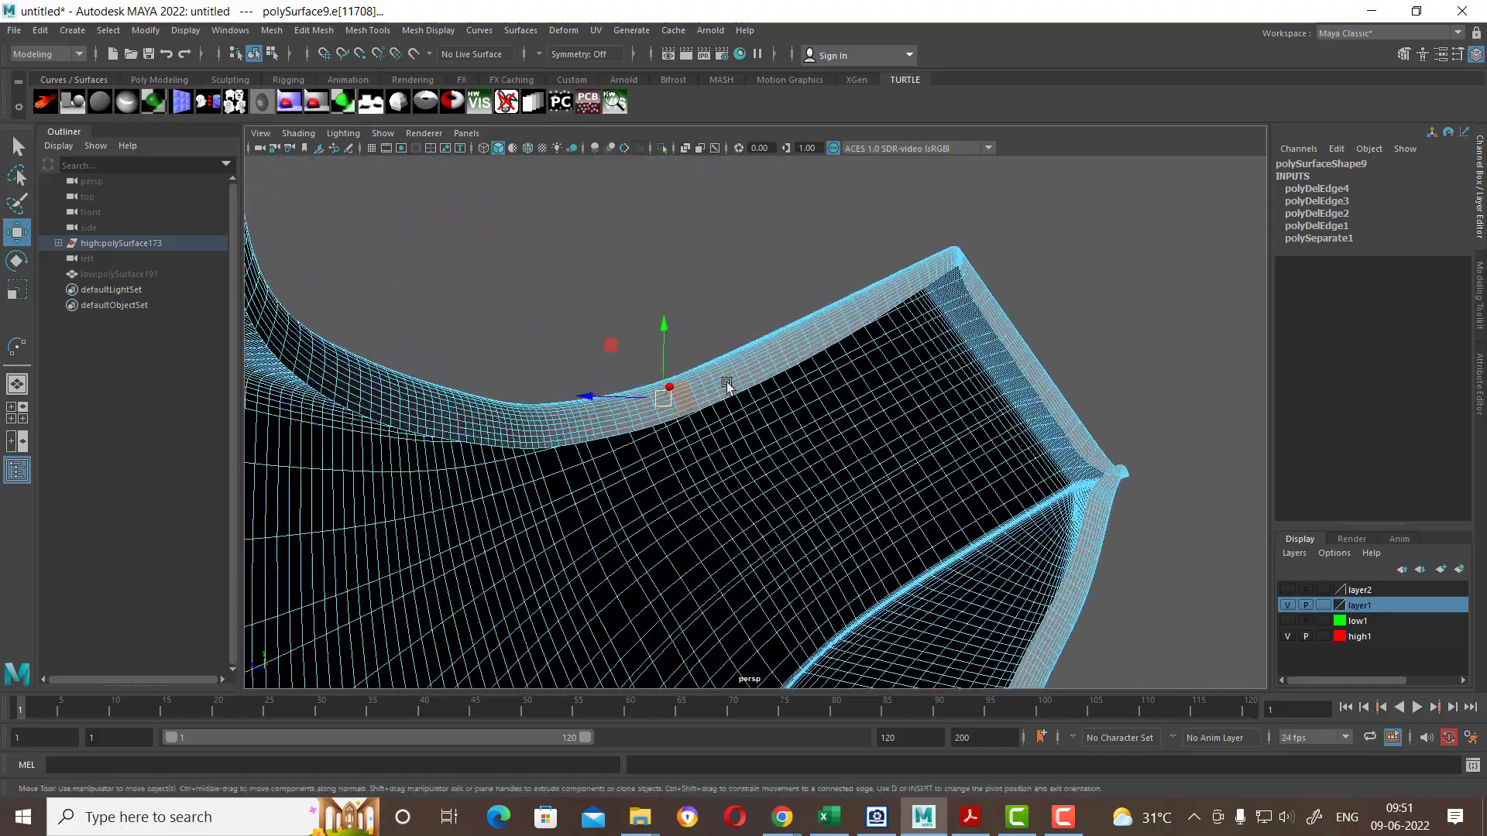
{"action": "right_click_drag", "start_coordinate": [717, 413], "coordinate": [717, 450], "text": "alt"}
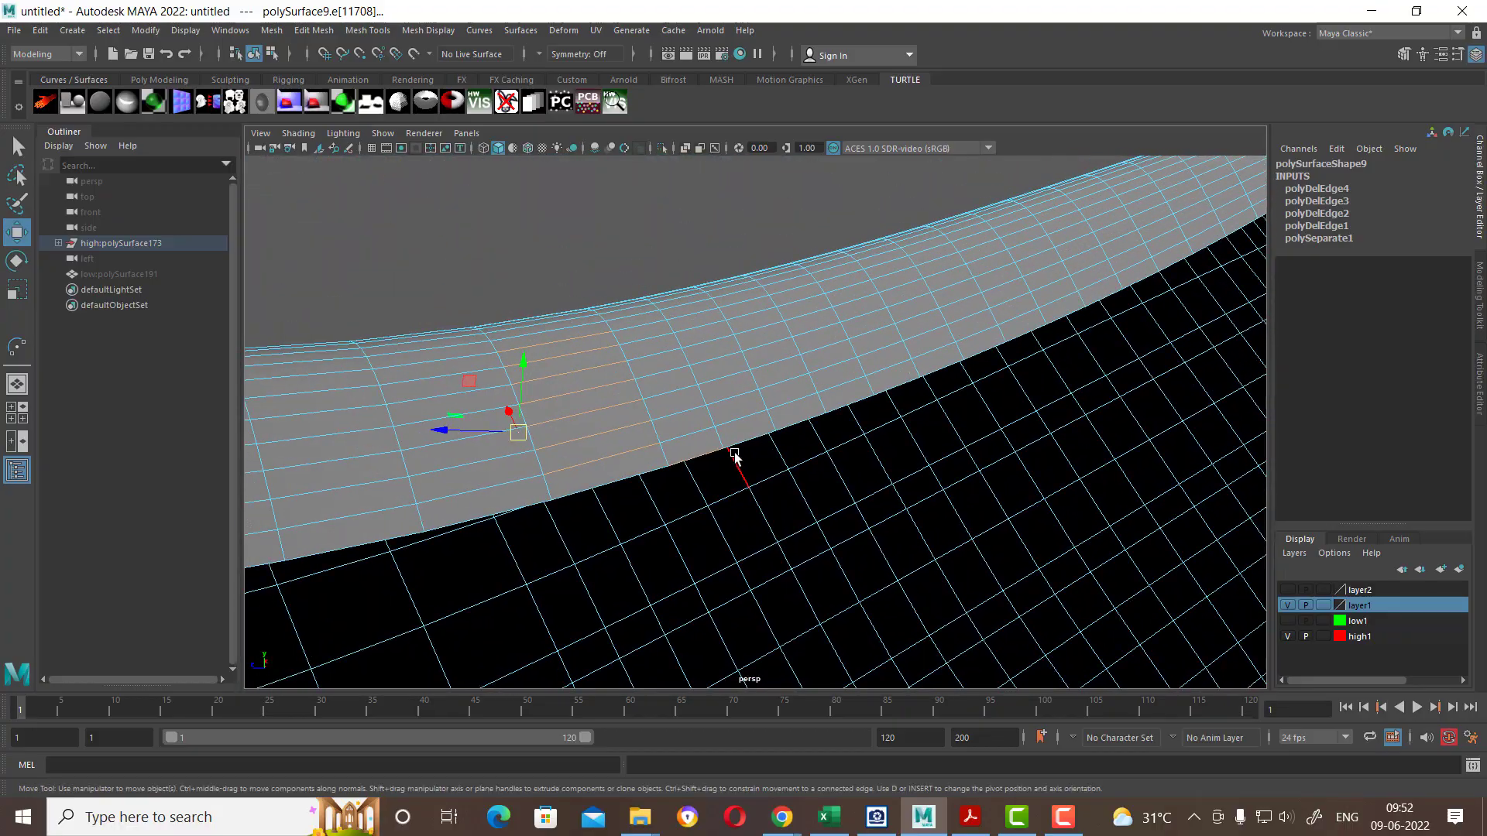
{"action": "left_click", "coordinate": [717, 449], "text": "ctrl"}
{"action": "left_click_drag", "start_coordinate": [704, 468], "coordinate": [860, 475], "text": "alt"}
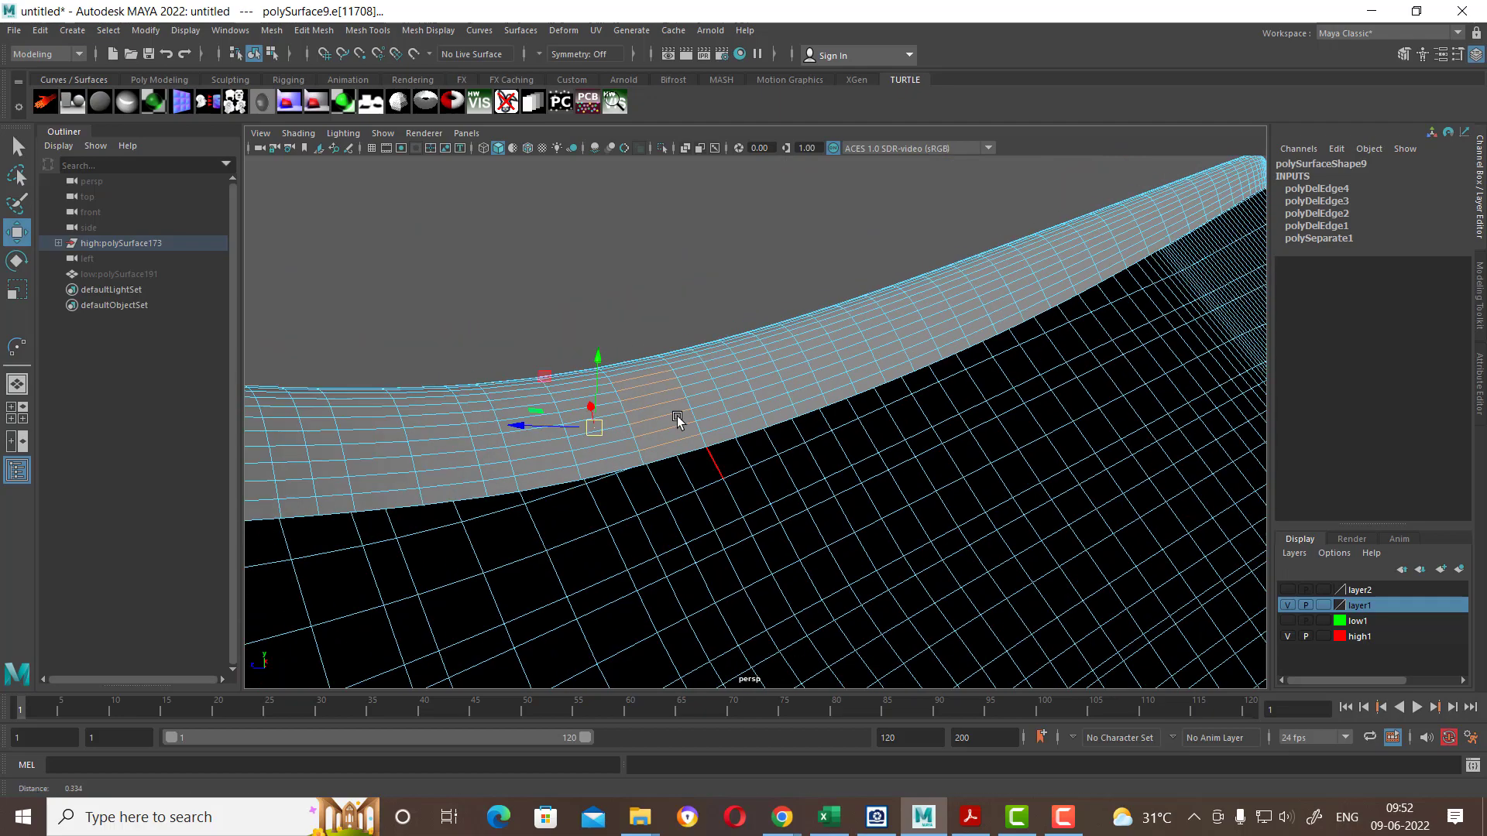
{"action": "right_click_drag", "start_coordinate": [644, 369], "coordinate": [813, 431], "text": "shift"}
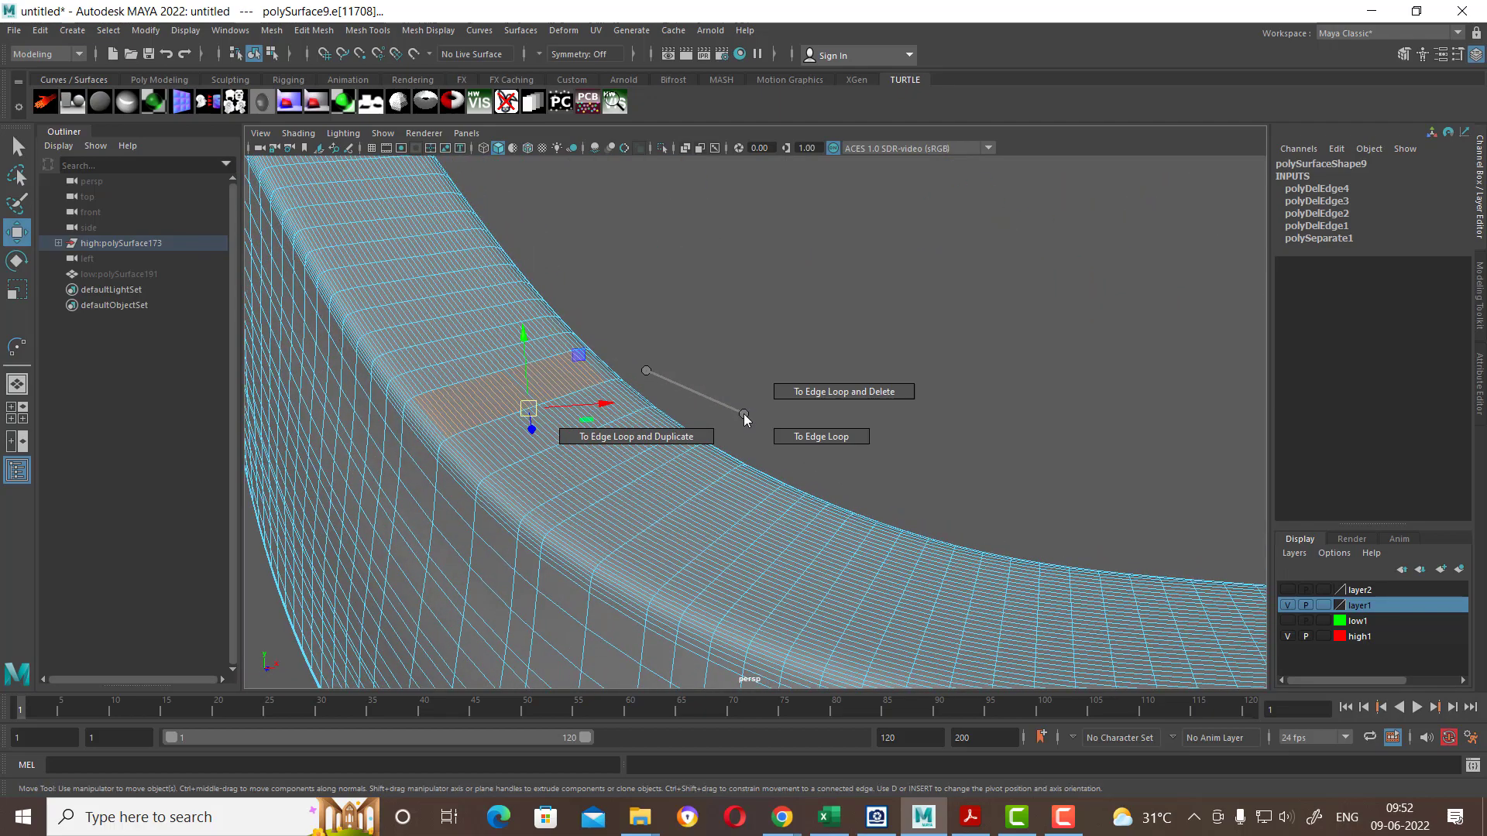
{"action": "right_click_drag", "start_coordinate": [845, 289], "coordinate": [746, 309], "text": "shift"}
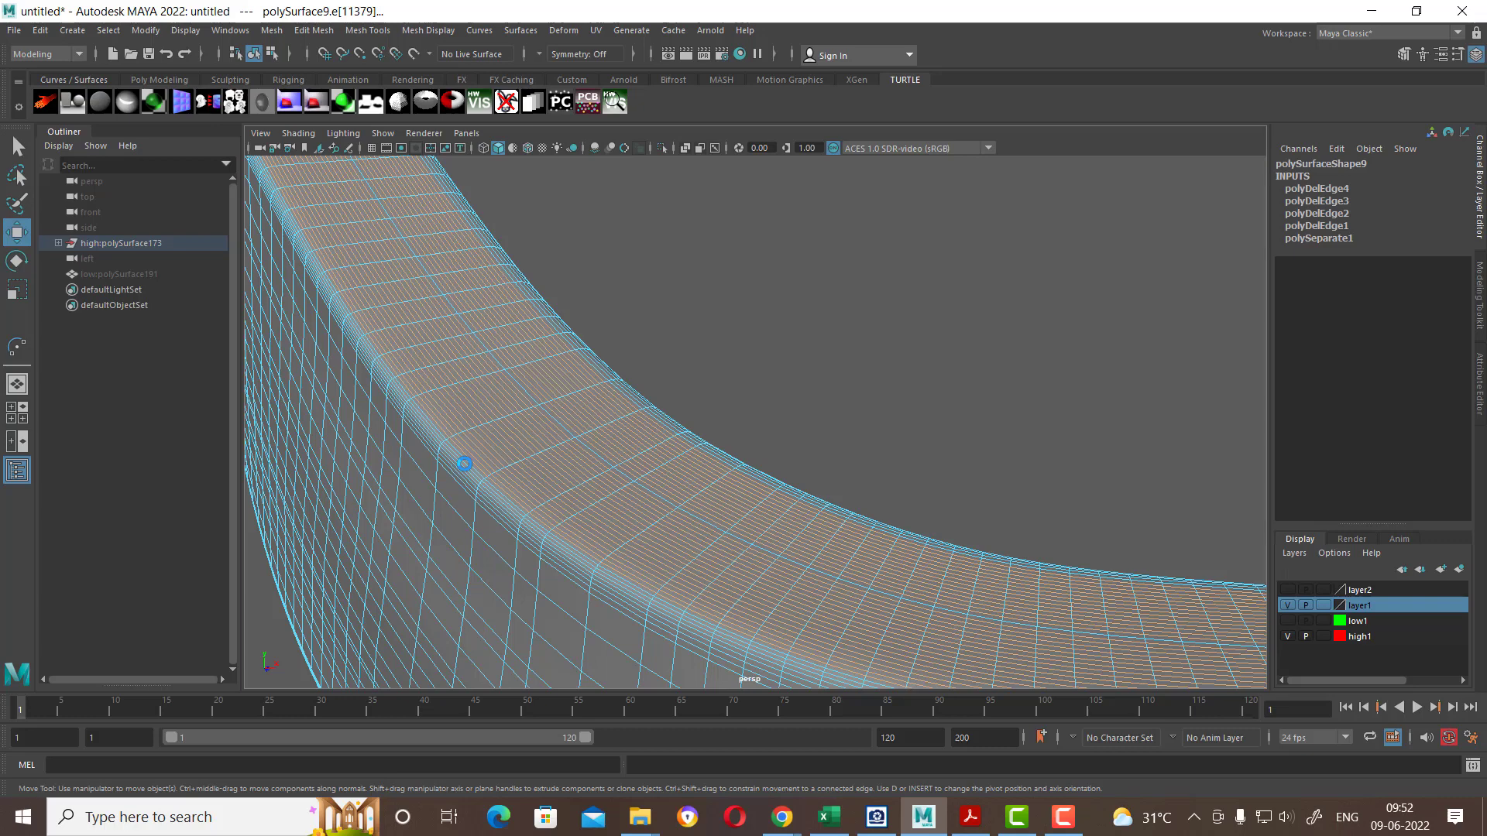
{"action": "key", "text": "Delete"}
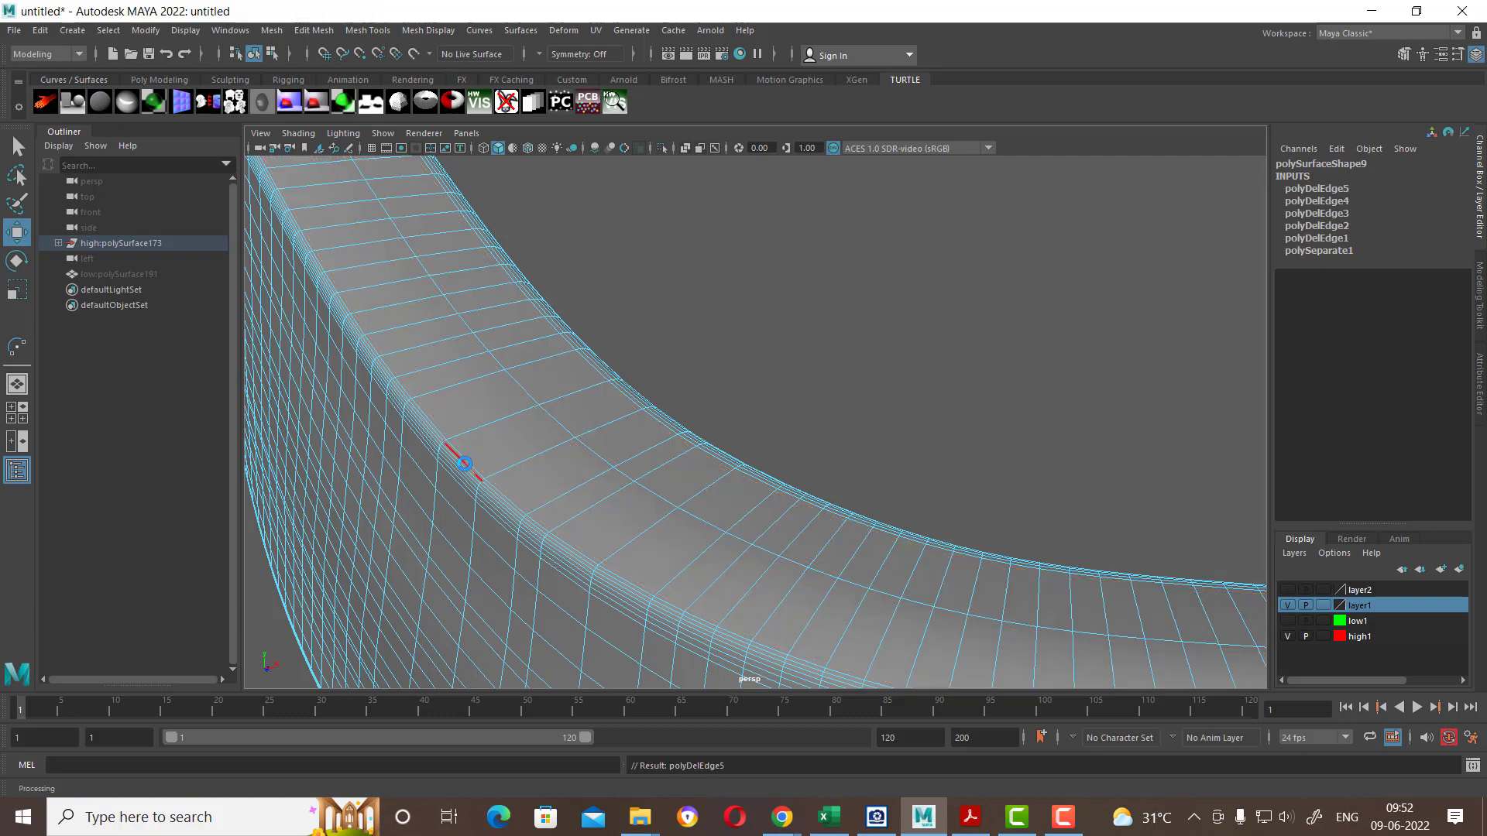
{"action": "mouse_move", "coordinate": [720, 554]}
{"action": "left_mouse_down", "text": "alt"}
{"action": "mouse_move", "coordinate": [704, 464]}
{"action": "mouse_move", "coordinate": [790, 558]}
{"action": "mouse_move", "coordinate": [696, 463]}
{"action": "mouse_move", "coordinate": [832, 468]}
{"action": "mouse_move", "coordinate": [754, 440]}
{"action": "mouse_move", "coordinate": [651, 571]}
{"action": "mouse_move", "coordinate": [601, 561]}
{"action": "mouse_move", "coordinate": [697, 565]}
{"action": "mouse_move", "coordinate": [591, 530]}
{"action": "mouse_move", "coordinate": [923, 487]}
{"action": "mouse_move", "coordinate": [863, 561]}
{"action": "mouse_move", "coordinate": [768, 444]}
{"action": "mouse_move", "coordinate": [840, 438]}
{"action": "mouse_move", "coordinate": [929, 374]}
{"action": "mouse_move", "coordinate": [969, 402]}
{"action": "left_mouse_up", "text": "alt"}
Step: Check the faceplate's front wall in the orthographic Front view, then return to Persp
{"action": "double_click", "coordinate": [944, 383]}
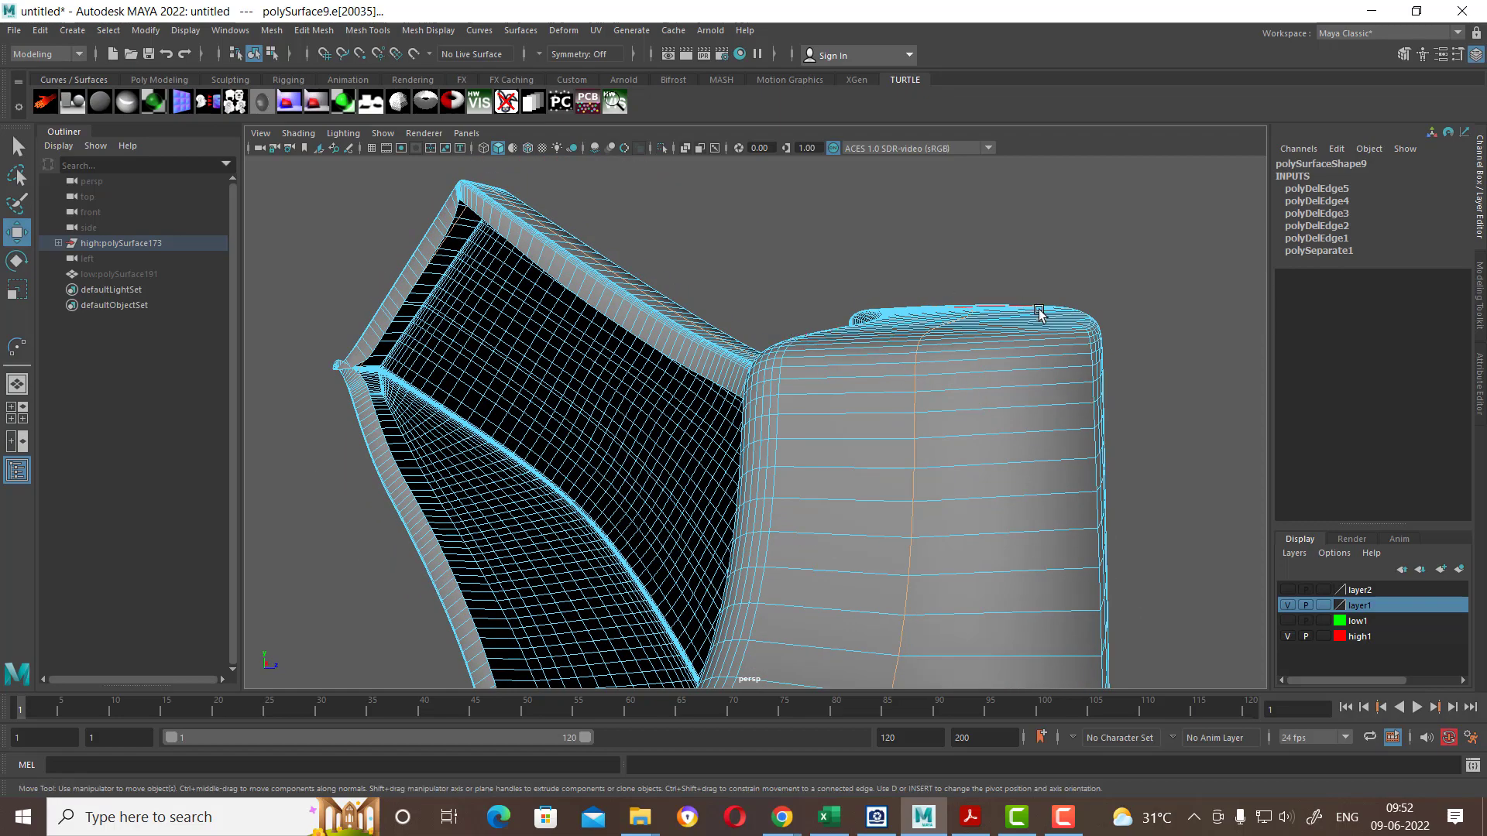
{"action": "scroll", "coordinate": [964, 422], "scroll_direction": "up", "scroll_amount": 3}
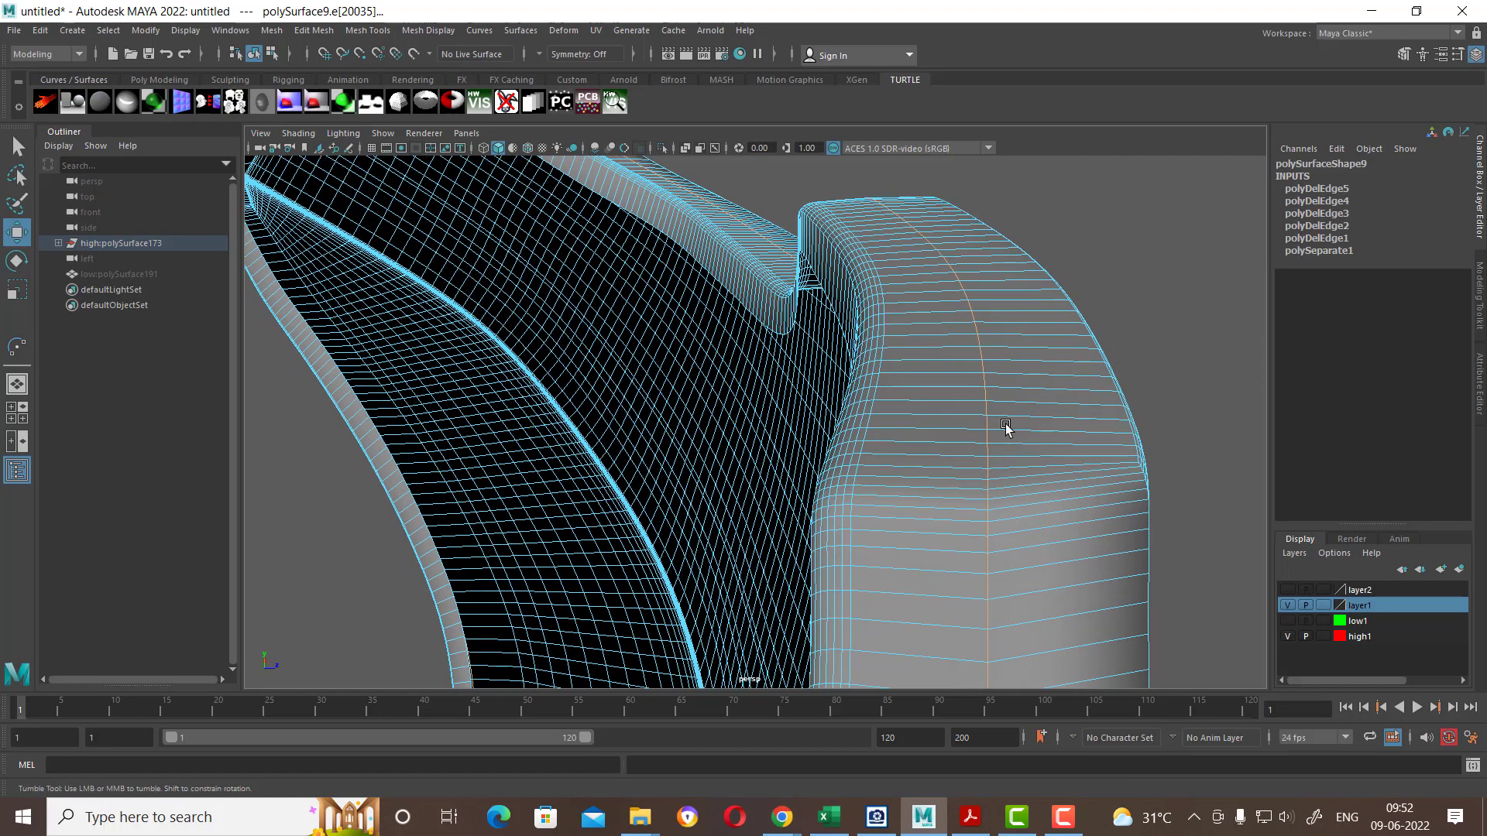
{"action": "mouse_move", "coordinate": [1005, 429]}
{"action": "left_mouse_down", "text": "alt"}
{"action": "mouse_move", "coordinate": [874, 422]}
{"action": "mouse_move", "coordinate": [857, 448]}
{"action": "mouse_move", "coordinate": [936, 441]}
{"action": "mouse_move", "coordinate": [785, 457]}
{"action": "mouse_move", "coordinate": [743, 442]}
{"action": "left_mouse_up", "text": "alt"}
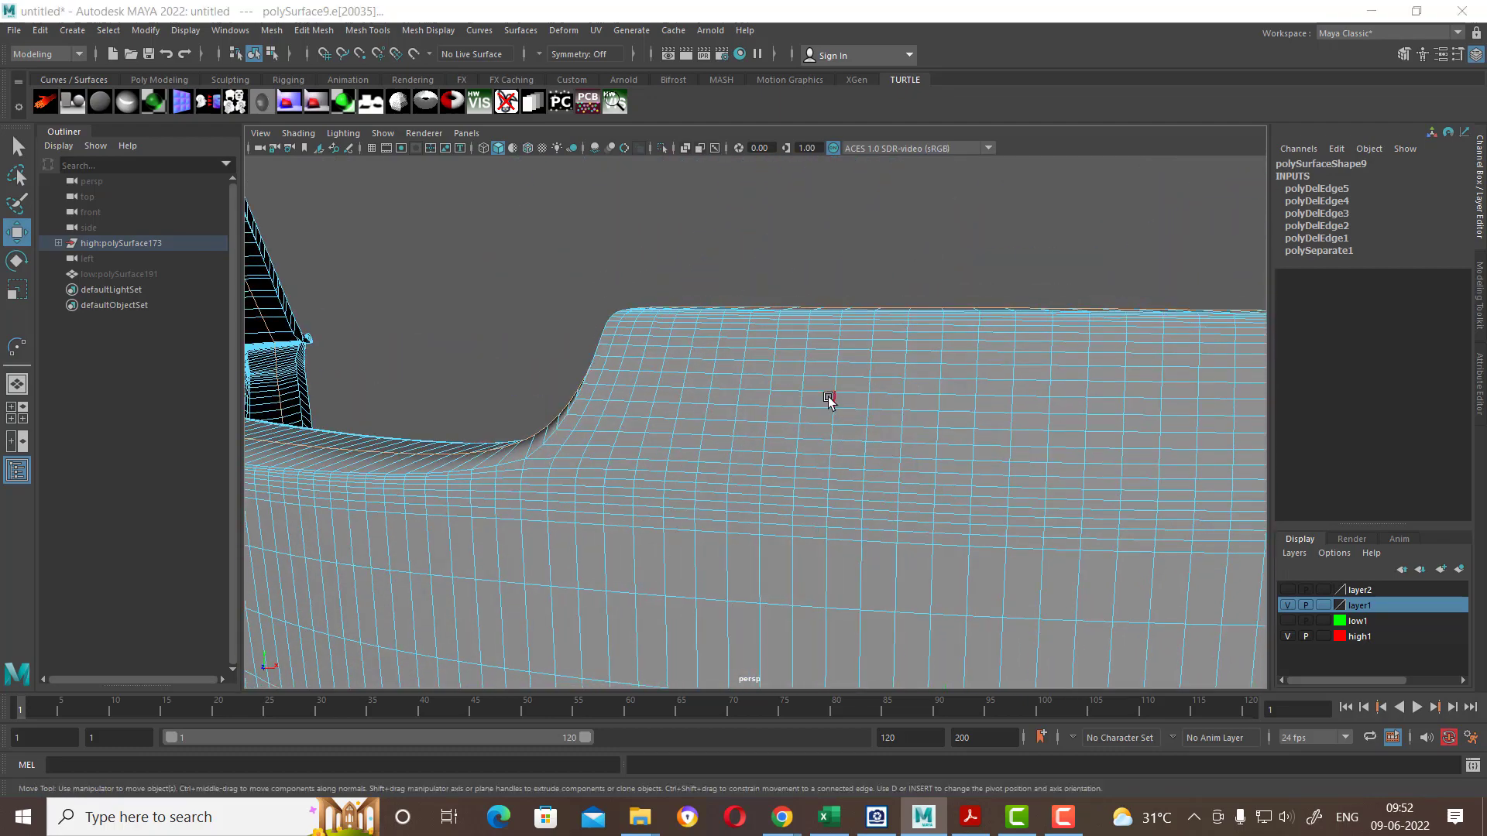
{"action": "key", "text": "space"}
{"action": "left_click_drag", "start_coordinate": [829, 398], "coordinate": [831, 432]}
{"action": "scroll", "coordinate": [842, 402], "scroll_direction": "up", "scroll_amount": 3}
{"action": "scroll", "coordinate": [863, 332], "scroll_direction": "up", "scroll_amount": 2}
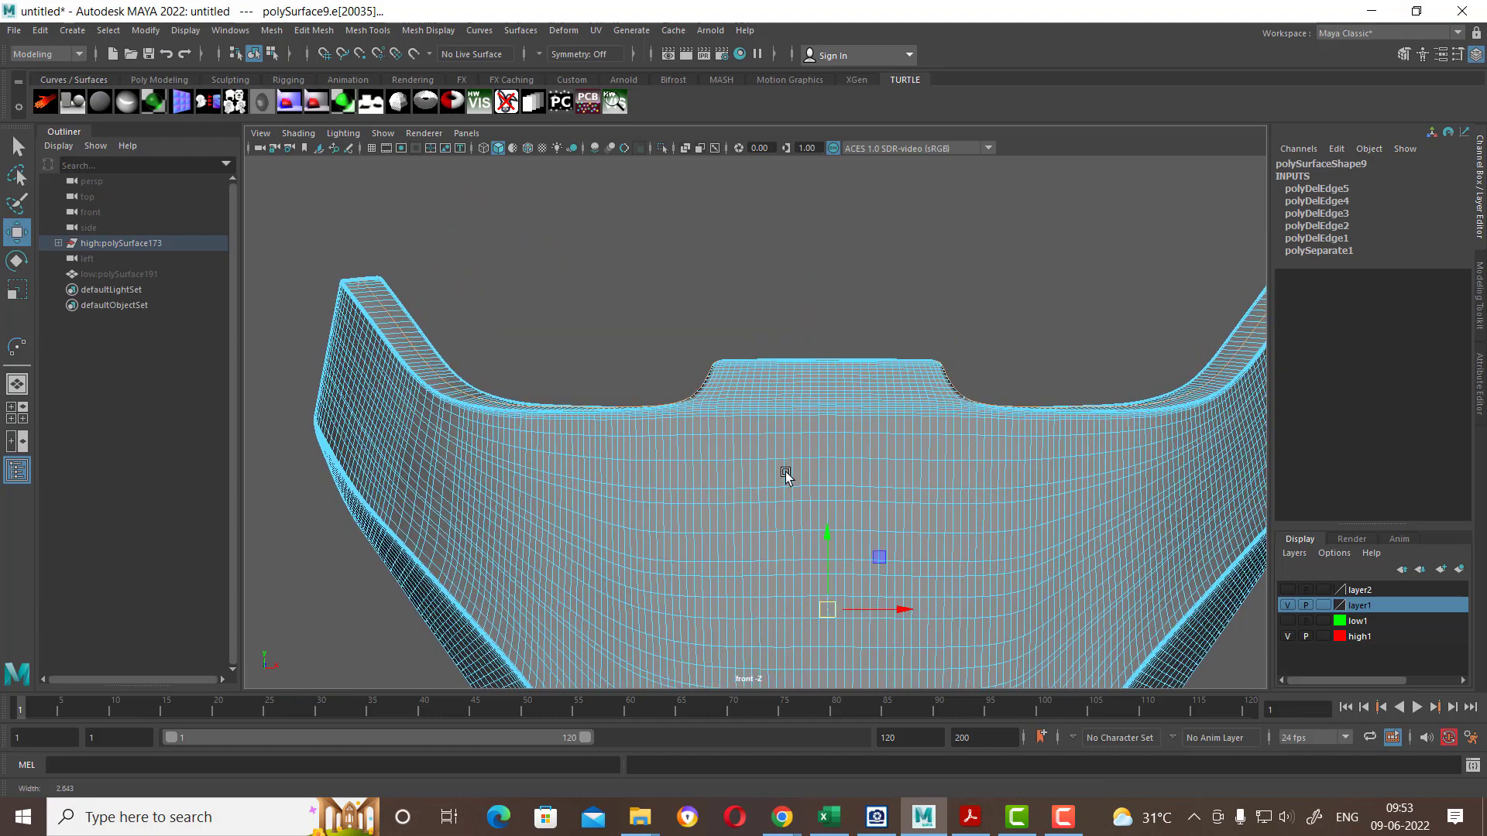
{"action": "scroll", "coordinate": [815, 477], "scroll_direction": "up", "scroll_amount": 2}
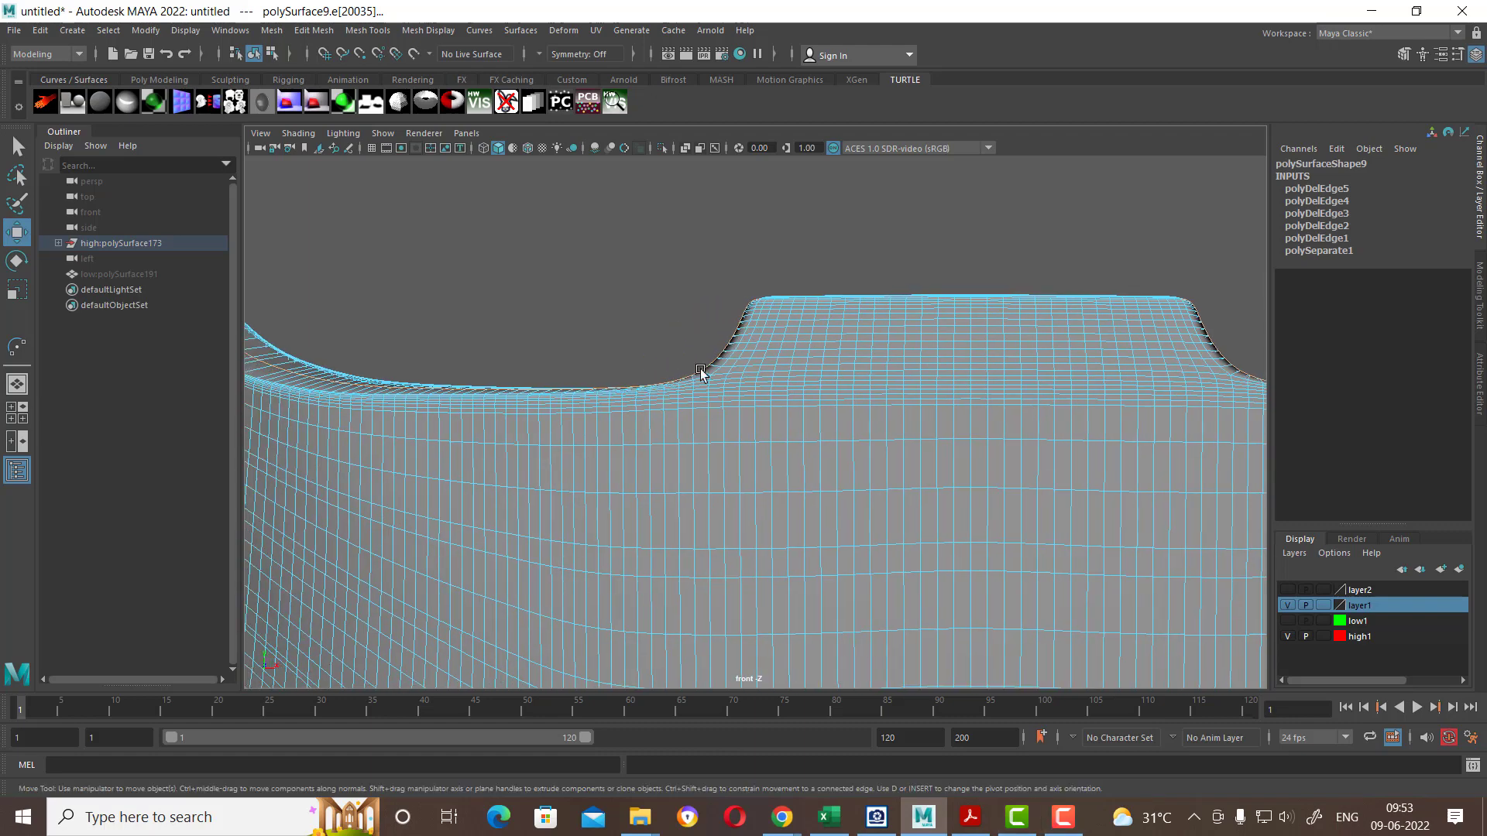
{"action": "middle_click_drag", "start_coordinate": [575, 395], "coordinate": [768, 379], "text": "alt"}
{"action": "middle_click_drag", "start_coordinate": [483, 363], "coordinate": [591, 398], "text": "alt"}
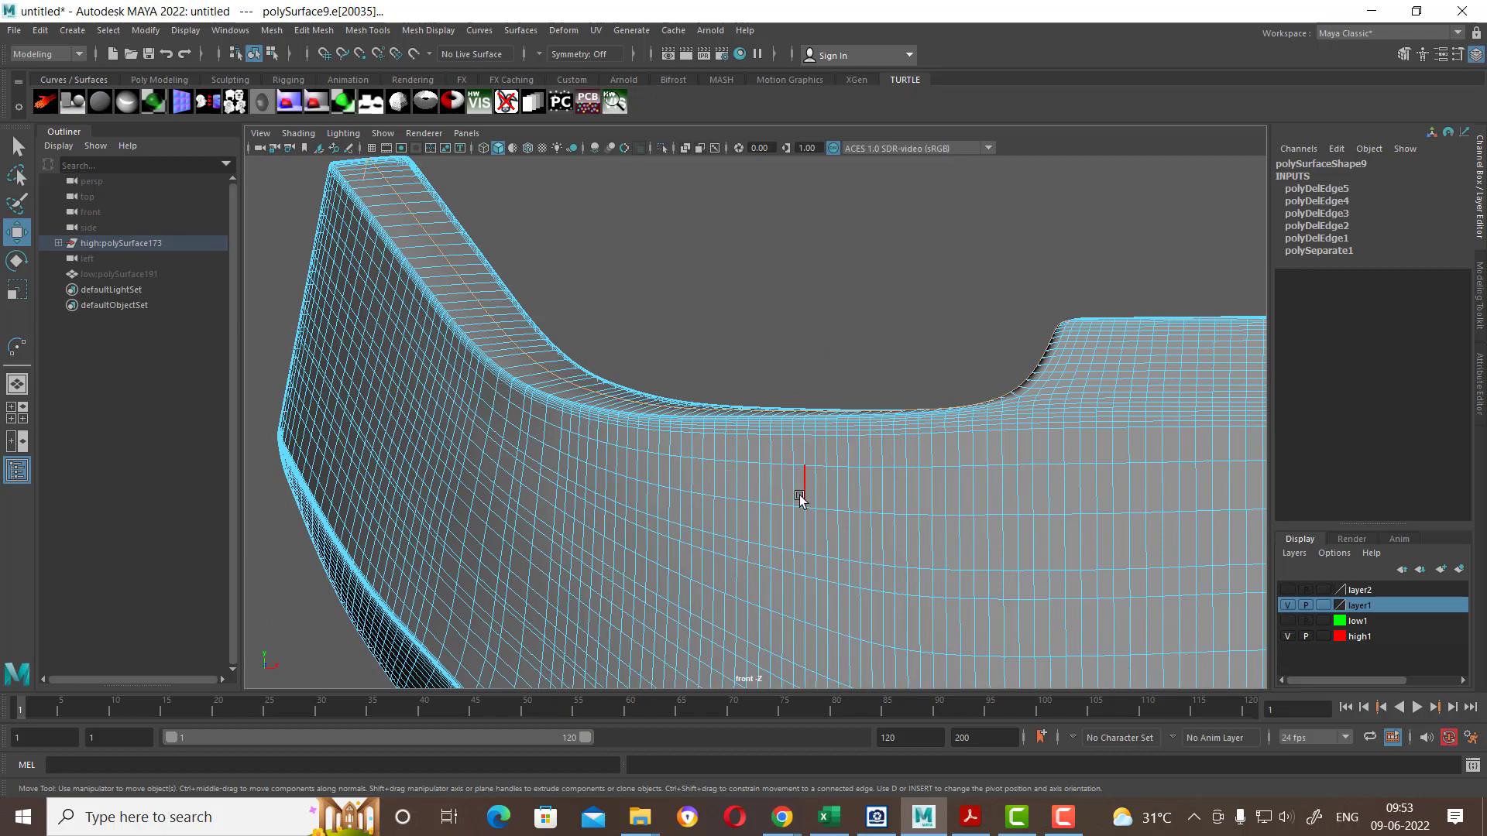
{"action": "key", "text": "space"}
{"action": "left_click", "coordinate": [807, 420]}
Step: Select edges on the front wall, expand them to edge loops, and delete them
{"action": "mouse_move", "coordinate": [717, 462]}
{"action": "left_mouse_down", "text": "alt"}
{"action": "mouse_move", "coordinate": [758, 338]}
{"action": "mouse_move", "coordinate": [706, 397]}
{"action": "mouse_move", "coordinate": [755, 371]}
{"action": "mouse_move", "coordinate": [799, 475]}
{"action": "mouse_move", "coordinate": [680, 455]}
{"action": "mouse_move", "coordinate": [614, 464]}
{"action": "mouse_move", "coordinate": [687, 431]}
{"action": "mouse_move", "coordinate": [797, 544]}
{"action": "mouse_move", "coordinate": [792, 519]}
{"action": "mouse_move", "coordinate": [857, 524]}
{"action": "mouse_move", "coordinate": [783, 351]}
{"action": "mouse_move", "coordinate": [816, 395]}
{"action": "left_mouse_up", "text": "alt"}
{"action": "left_click", "coordinate": [802, 294]}
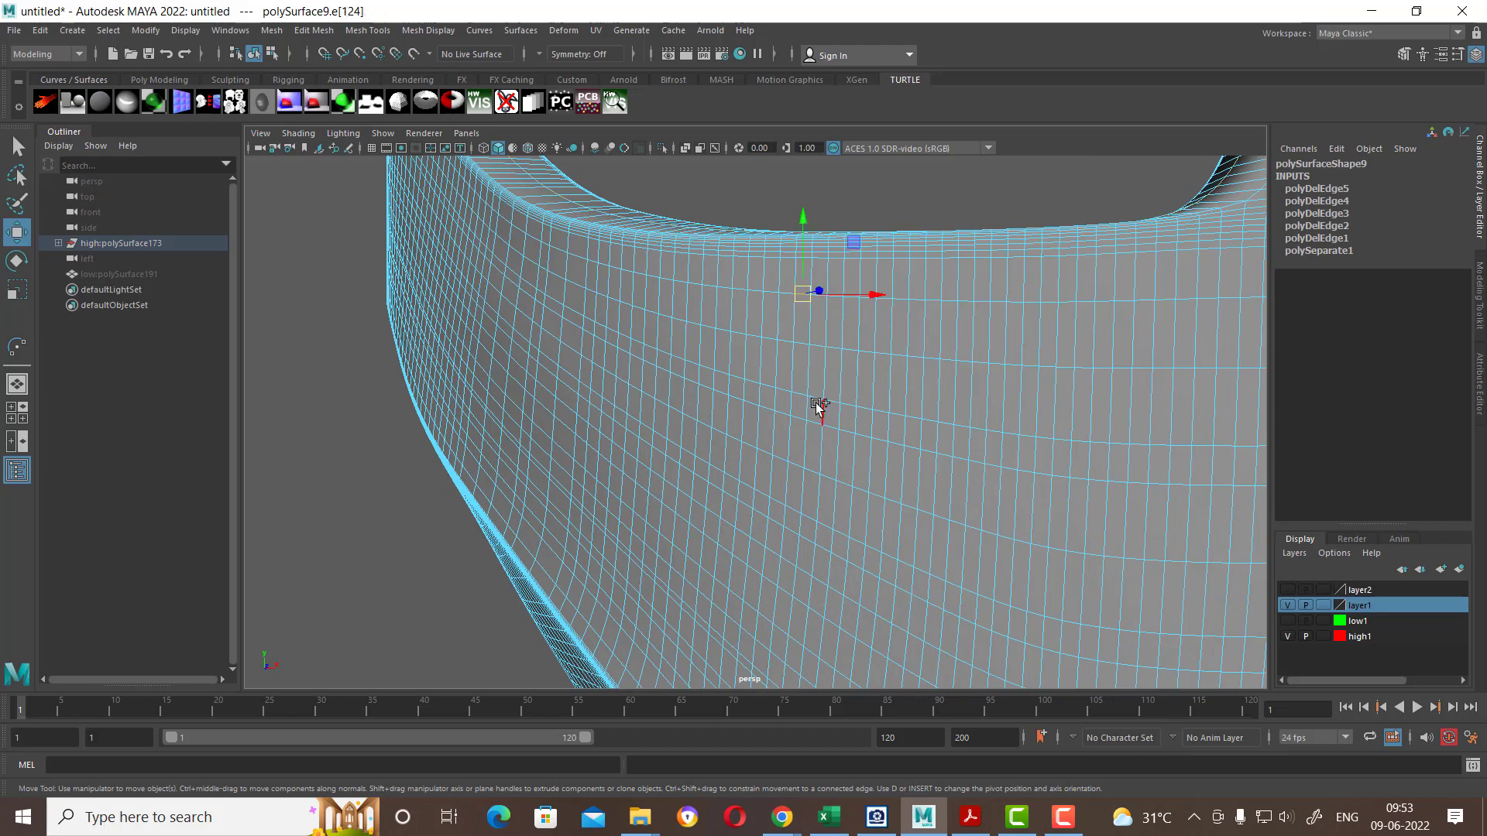
{"action": "mouse_move", "coordinate": [813, 398]}
{"action": "left_mouse_down", "text": "alt"}
{"action": "mouse_move", "coordinate": [837, 418]}
{"action": "mouse_move", "coordinate": [808, 431]}
{"action": "mouse_move", "coordinate": [821, 443]}
{"action": "mouse_move", "coordinate": [819, 425]}
{"action": "left_mouse_up", "text": "alt"}
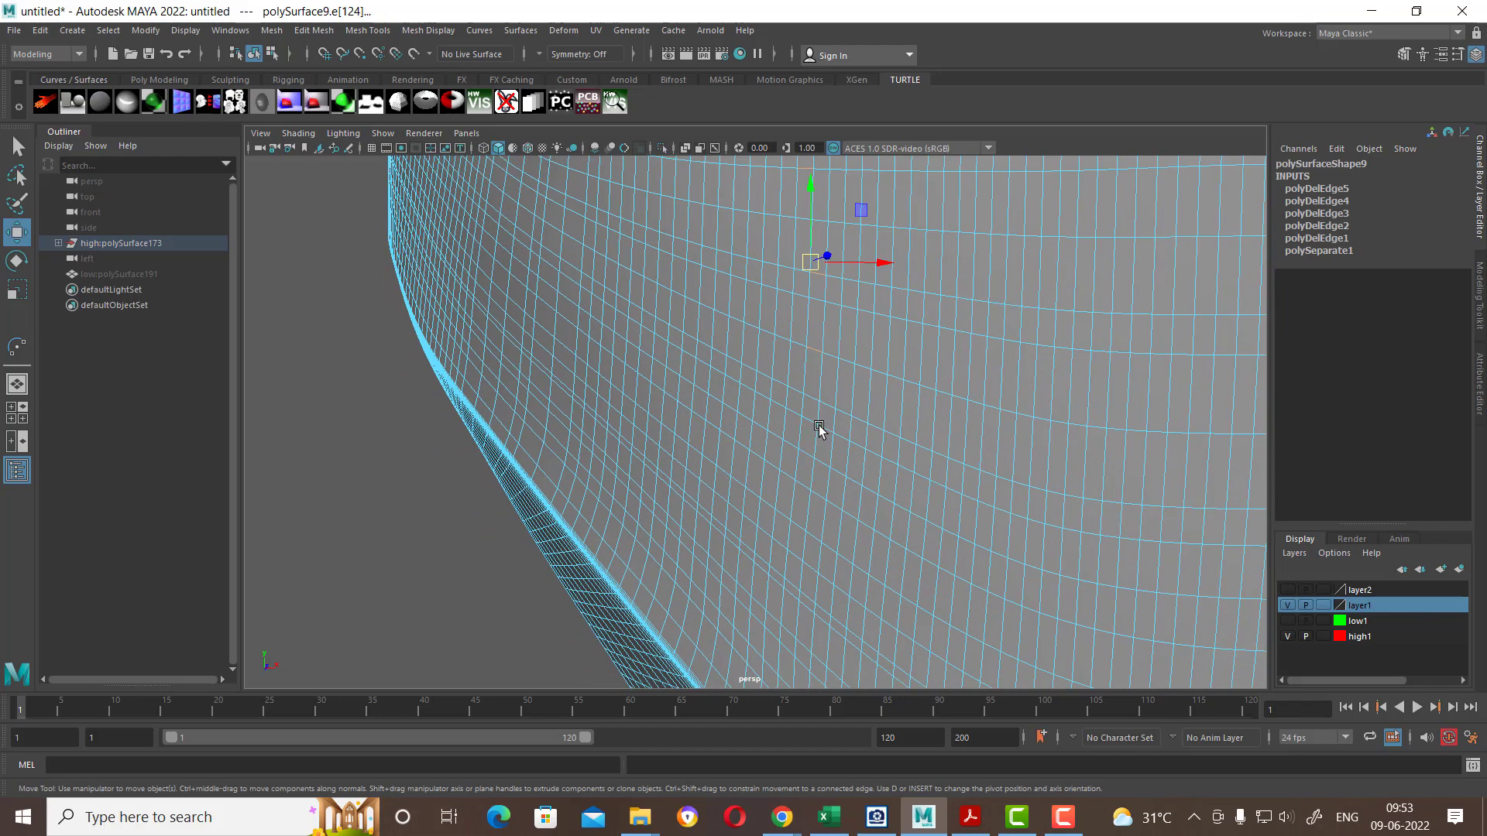
{"action": "mouse_move", "coordinate": [811, 422]}
{"action": "middle_mouse_down"}
{"action": "mouse_move", "coordinate": [789, 583]}
{"action": "mouse_move", "coordinate": [826, 564]}
{"action": "middle_mouse_up"}
{"action": "mouse_move", "coordinate": [826, 564]}
{"action": "left_mouse_down", "text": "alt"}
{"action": "mouse_move", "coordinate": [869, 365]}
{"action": "mouse_move", "coordinate": [854, 461]}
{"action": "left_mouse_up", "text": "alt"}
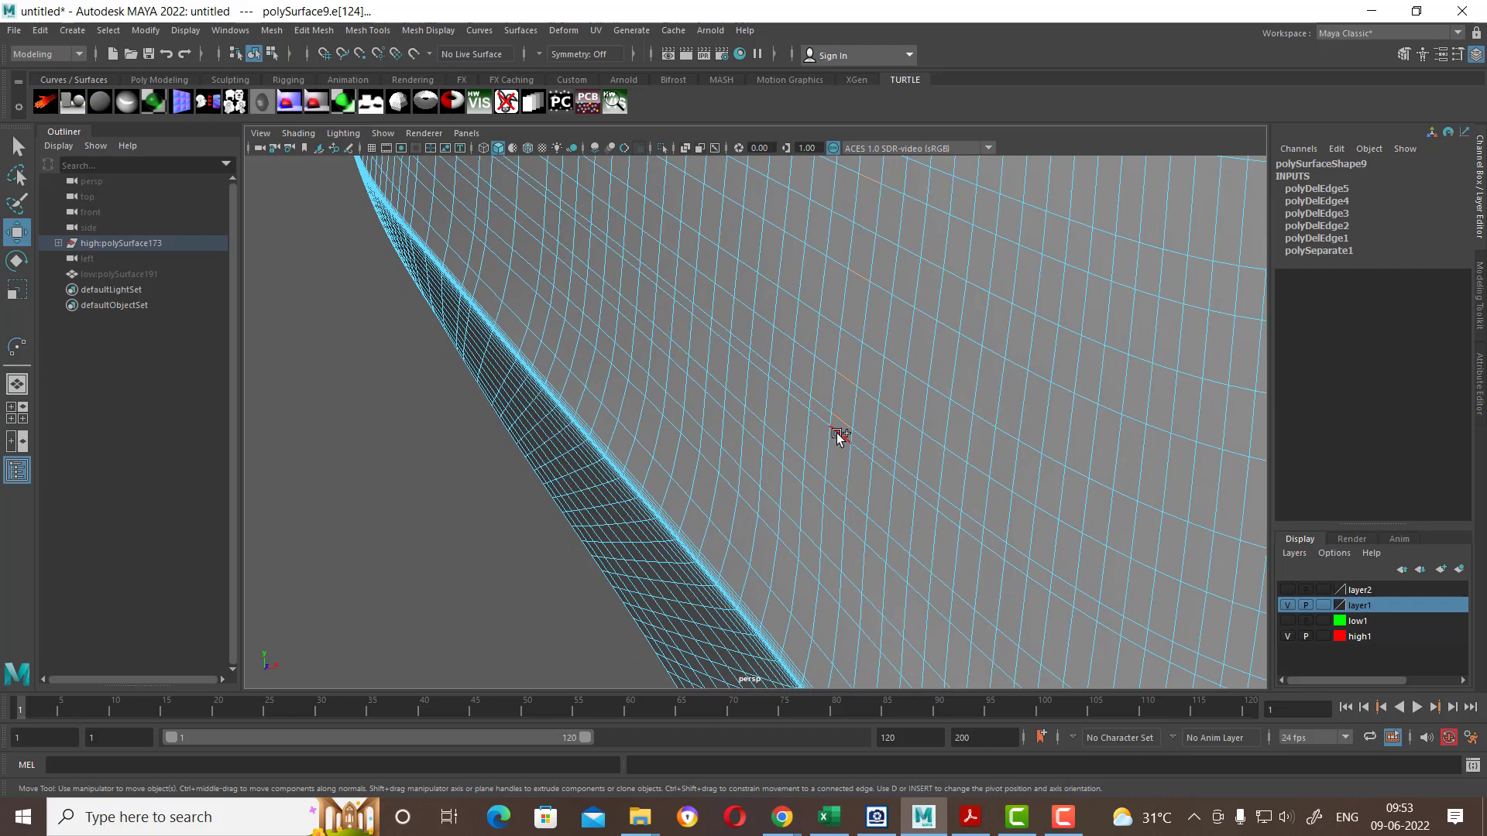
{"action": "left_click", "coordinate": [838, 505]}
{"action": "left_click", "coordinate": [823, 610], "text": "shift"}
{"action": "right_click", "coordinate": [794, 464], "text": "shift"}
{"action": "right_click_drag", "start_coordinate": [793, 463], "coordinate": [973, 485], "text": "shift"}
{"action": "right_click_drag", "start_coordinate": [1011, 372], "coordinate": [517, 548], "text": "shift"}
{"action": "mouse_move", "coordinate": [978, 355]}
{"action": "left_mouse_down", "text": "alt"}
{"action": "mouse_move", "coordinate": [836, 375]}
{"action": "mouse_move", "coordinate": [956, 434]}
{"action": "mouse_move", "coordinate": [861, 434]}
{"action": "mouse_move", "coordinate": [964, 455]}
{"action": "left_mouse_up", "text": "alt"}
Step: Select edges across the lower front wall and expand them into full edge loops
{"action": "scroll", "coordinate": [881, 436], "scroll_direction": "up", "scroll_amount": 2}
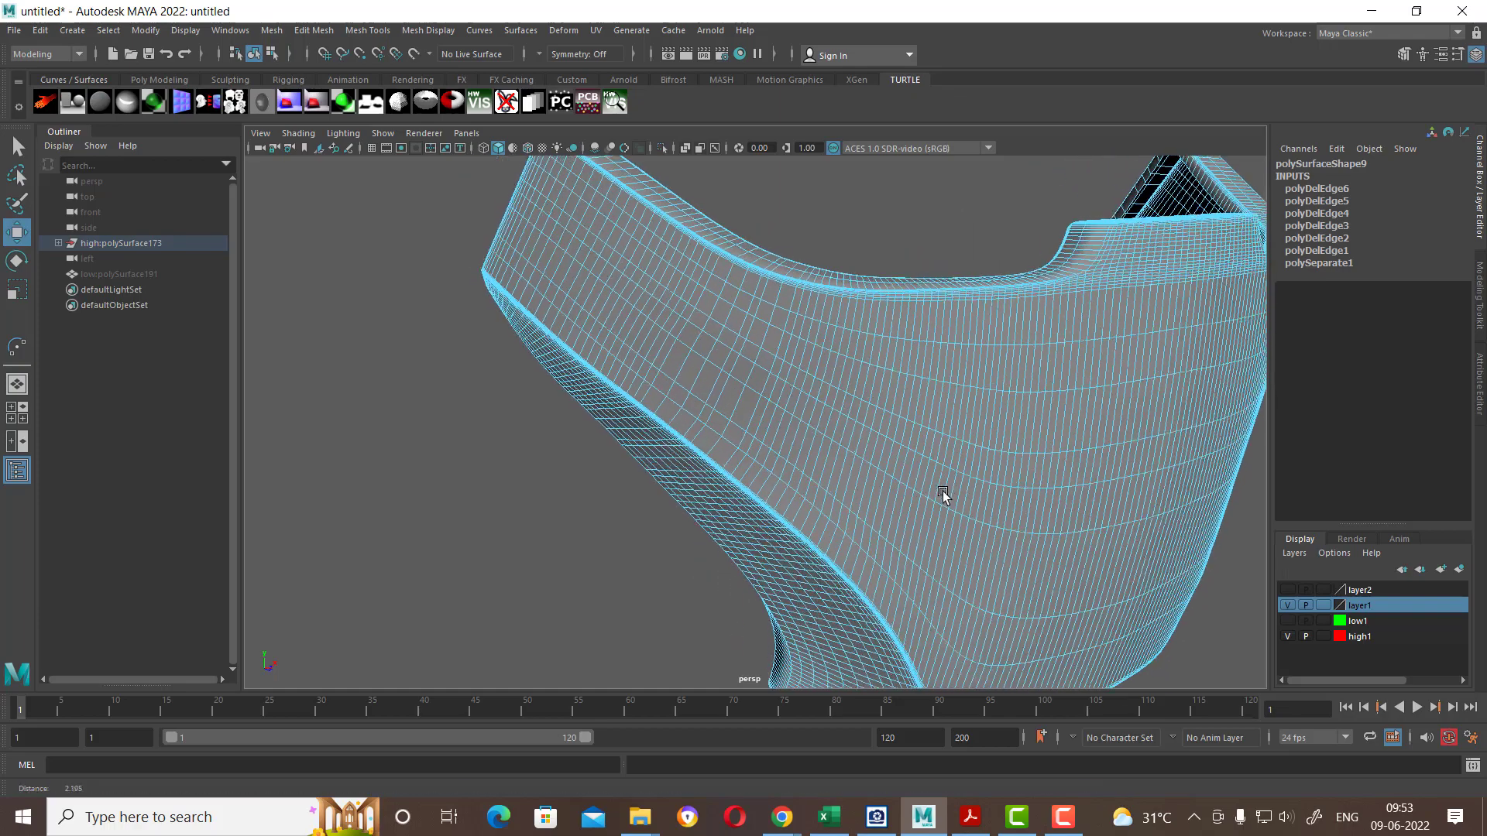
{"action": "scroll", "coordinate": [942, 491], "scroll_direction": "up", "scroll_amount": 2}
{"action": "scroll", "coordinate": [887, 444], "scroll_direction": "up", "scroll_amount": 2}
{"action": "scroll", "coordinate": [991, 523], "scroll_direction": "up", "scroll_amount": 2}
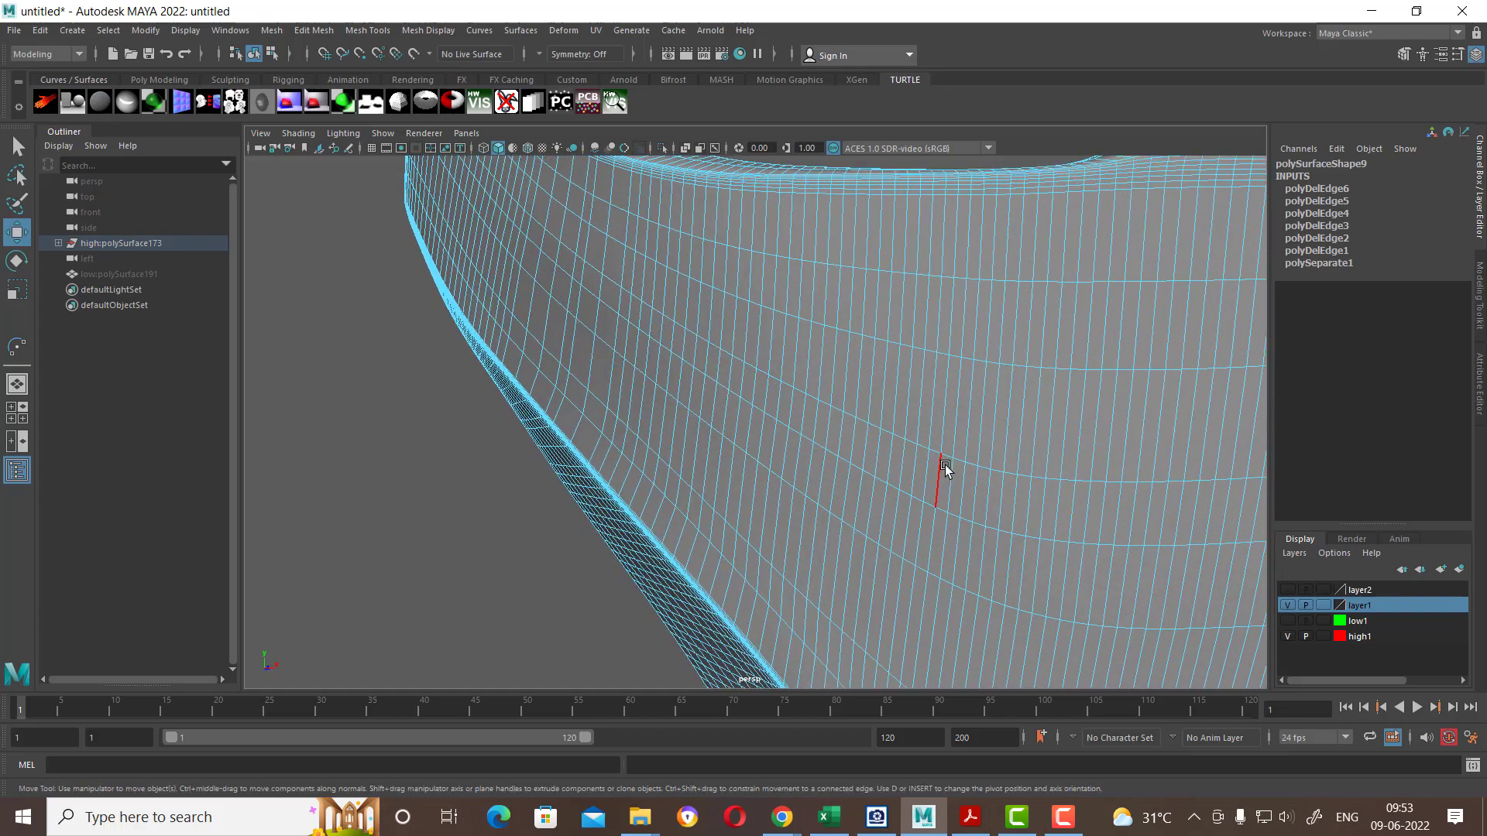
{"action": "left_click", "coordinate": [1020, 475]}
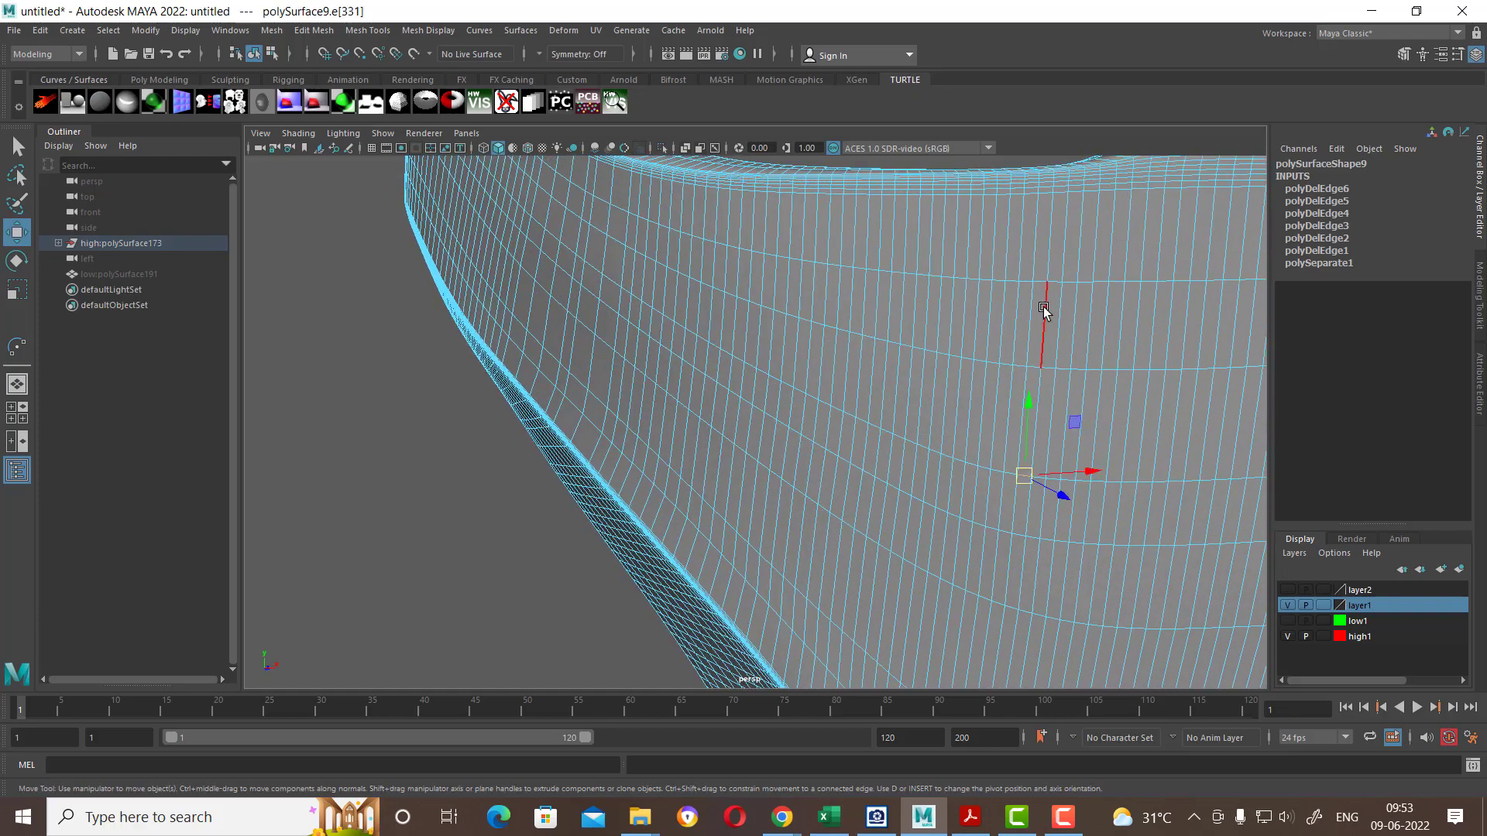
{"action": "double_click", "coordinate": [1059, 280]}
{"action": "mouse_move", "coordinate": [1059, 280]}
{"action": "left_mouse_down", "text": "alt"}
{"action": "mouse_move", "coordinate": [1009, 491]}
{"action": "mouse_move", "coordinate": [1018, 441]}
{"action": "left_mouse_up", "text": "alt"}
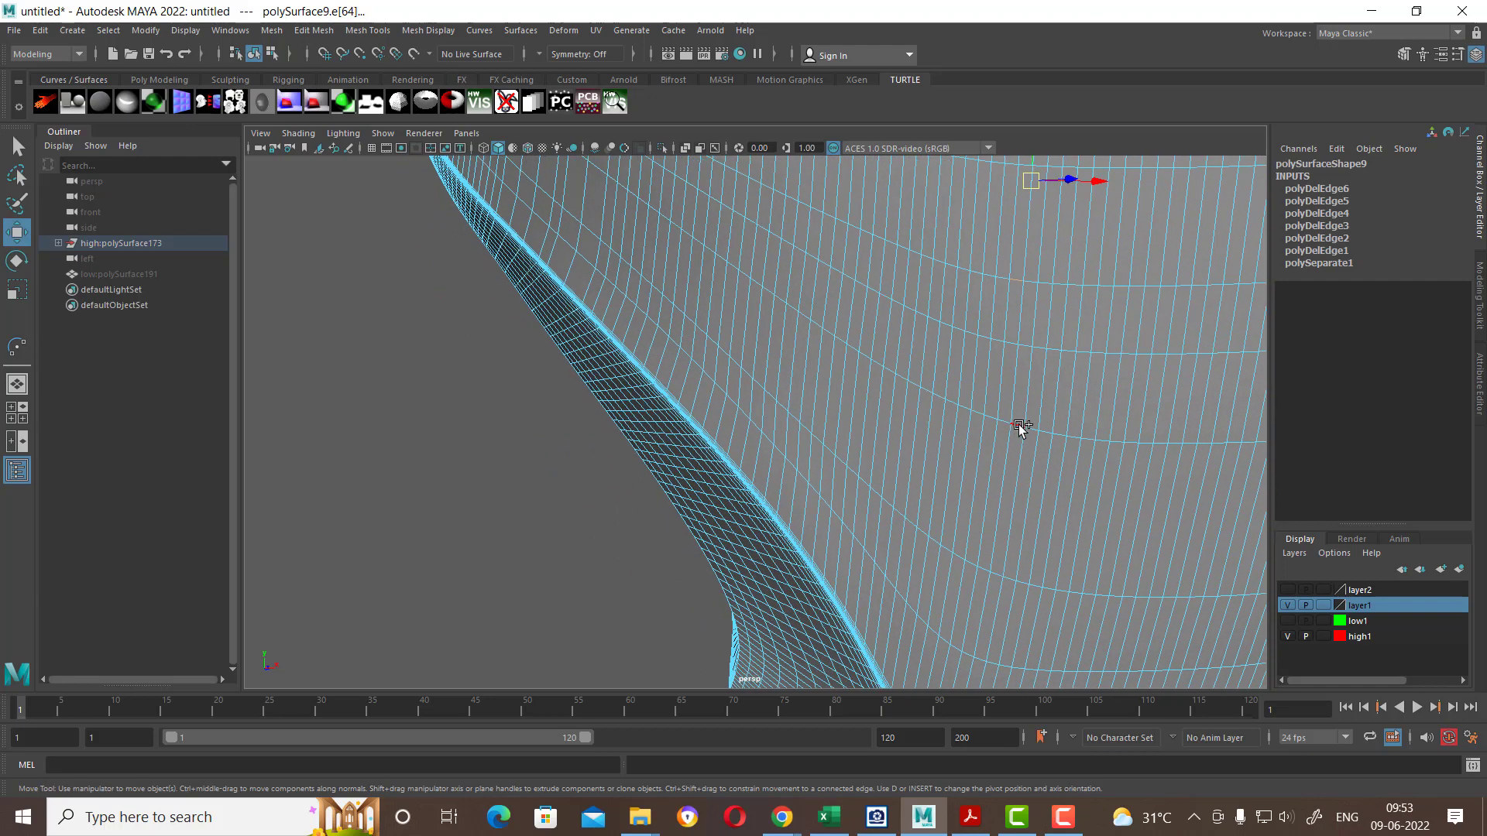
{"action": "left_click", "coordinate": [1020, 428], "text": "shift"}
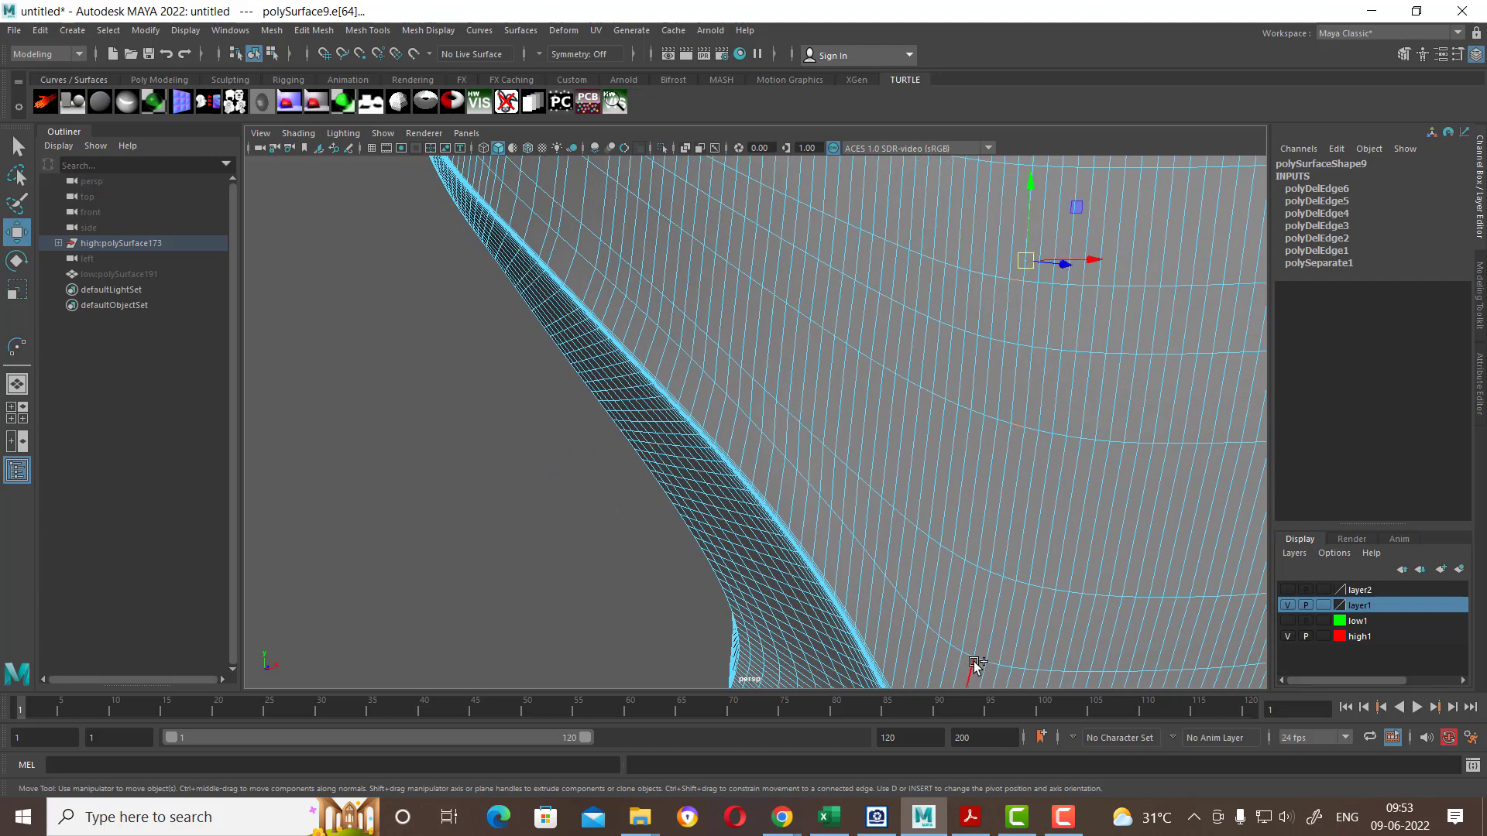
{"action": "right_click_drag", "start_coordinate": [896, 487], "coordinate": [1079, 564], "text": "shift"}
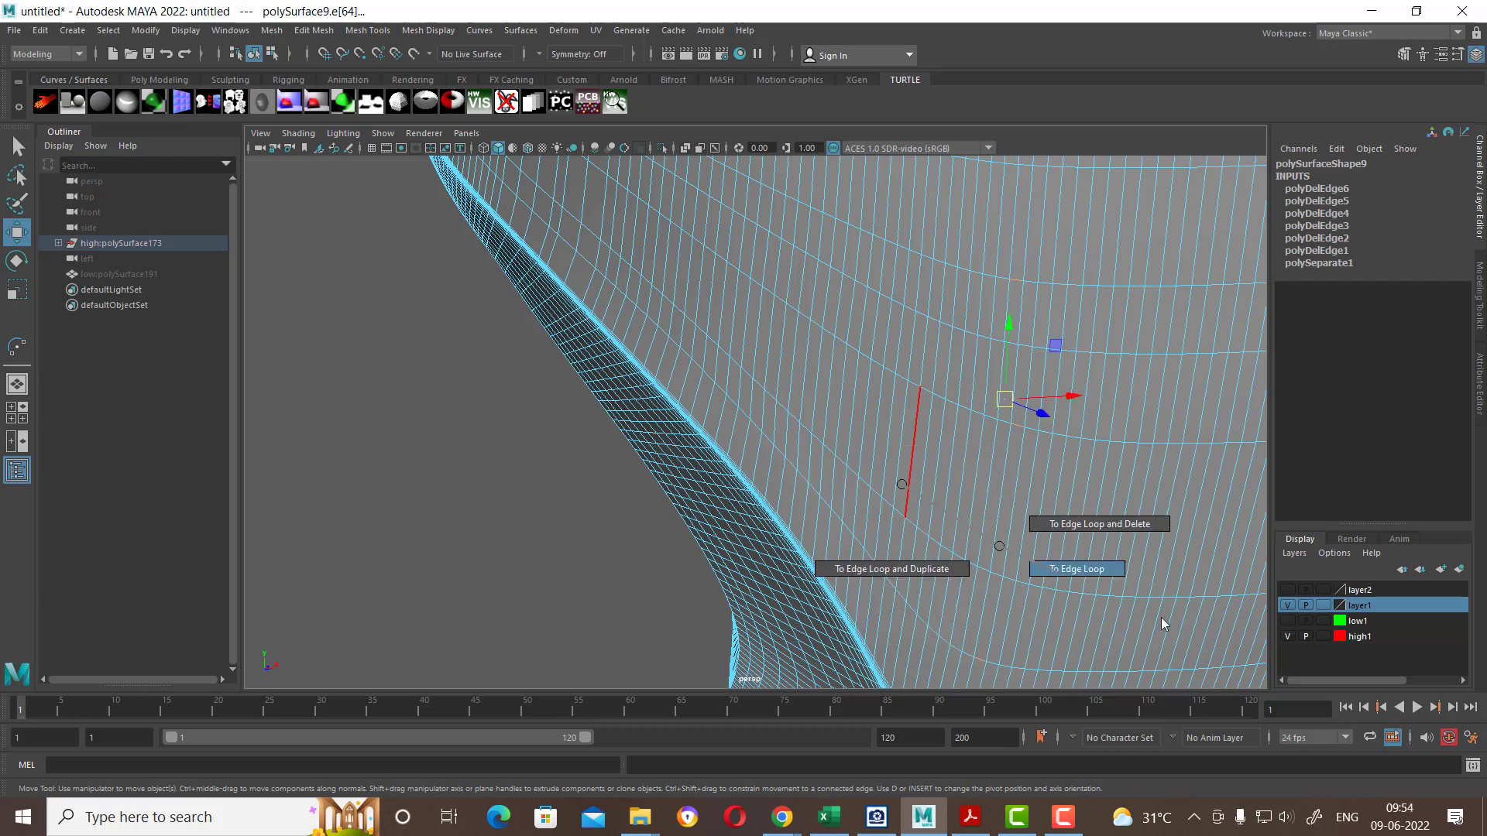
Step: Delete those edge loops and zoom out to view the whole faceplate
{"action": "right_click_drag", "start_coordinate": [1113, 367], "coordinate": [676, 521], "text": "shift"}
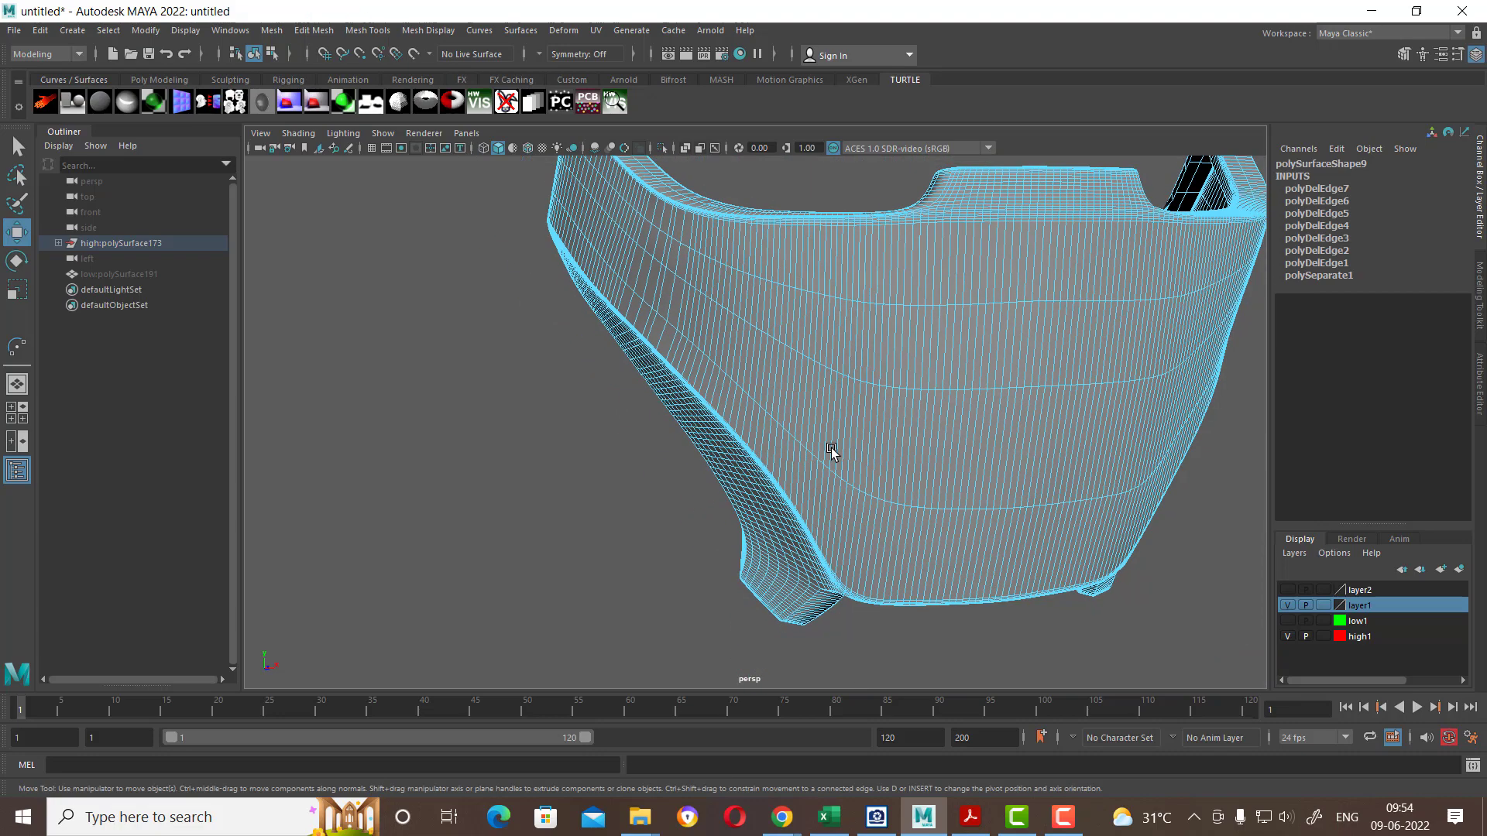
{"action": "scroll", "coordinate": [830, 449], "scroll_direction": "down", "scroll_amount": 5}
{"action": "scroll", "coordinate": [763, 405], "scroll_direction": "down", "scroll_amount": 3}
{"action": "right_click_drag", "start_coordinate": [821, 388], "coordinate": [917, 448]}
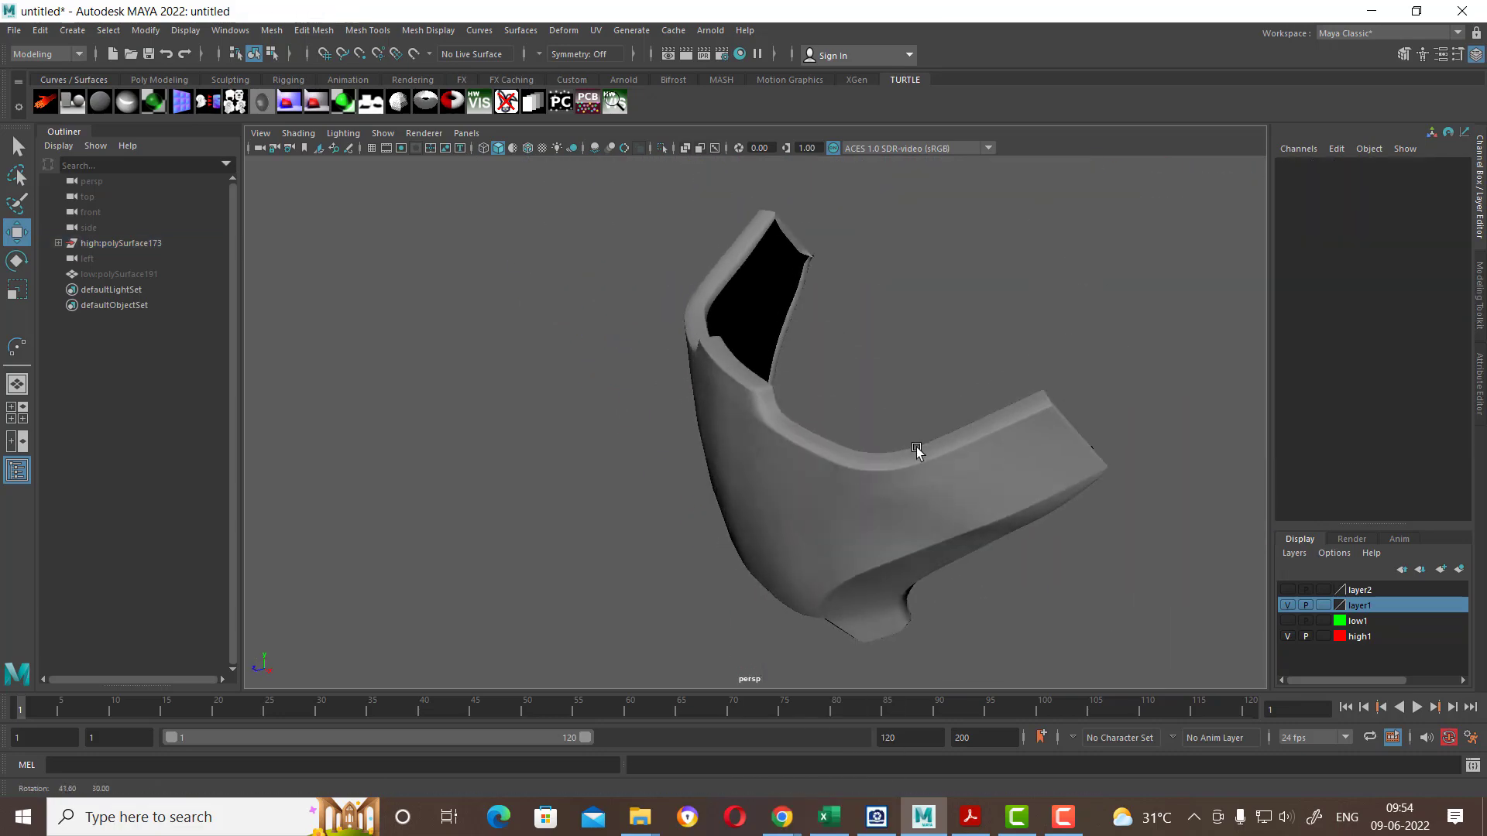
Step: Select the faceplate mesh and delete its construction history via Delete by Type
{"action": "mouse_move", "coordinate": [917, 447]}
{"action": "left_mouse_down", "text": "alt"}
{"action": "mouse_move", "coordinate": [1059, 415]}
{"action": "mouse_move", "coordinate": [1059, 443]}
{"action": "left_mouse_up", "text": "alt"}
{"action": "left_click", "coordinate": [803, 468]}
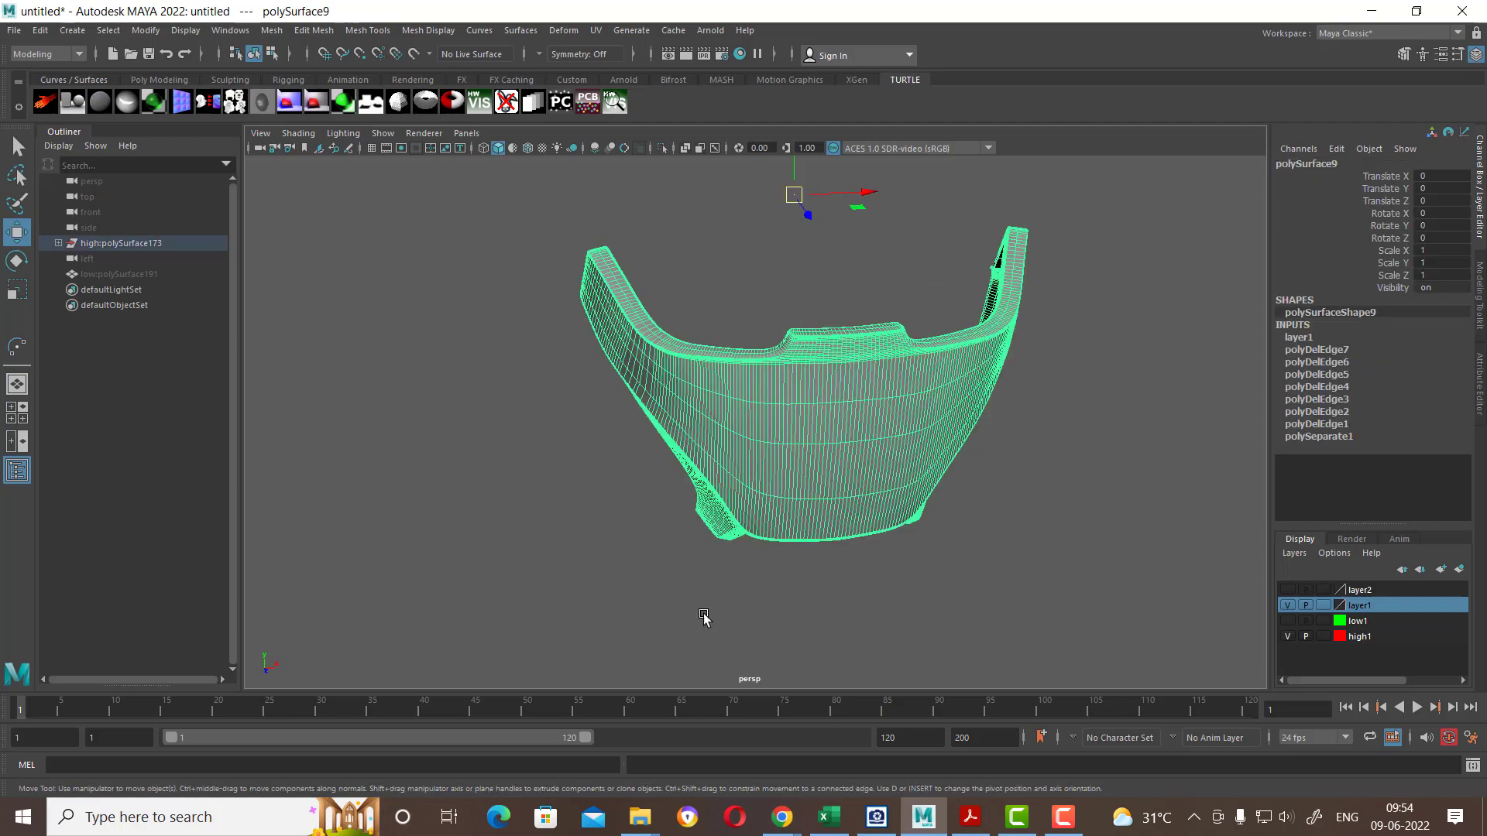
{"action": "mouse_move", "coordinate": [704, 617]}
{"action": "left_mouse_down", "text": "alt"}
{"action": "mouse_move", "coordinate": [843, 521]}
{"action": "mouse_move", "coordinate": [906, 517]}
{"action": "mouse_move", "coordinate": [607, 514]}
{"action": "mouse_move", "coordinate": [819, 508]}
{"action": "mouse_move", "coordinate": [767, 507]}
{"action": "left_mouse_up", "text": "alt"}
{"action": "left_click", "coordinate": [38, 31]}
{"action": "mouse_move", "coordinate": [85, 212]}
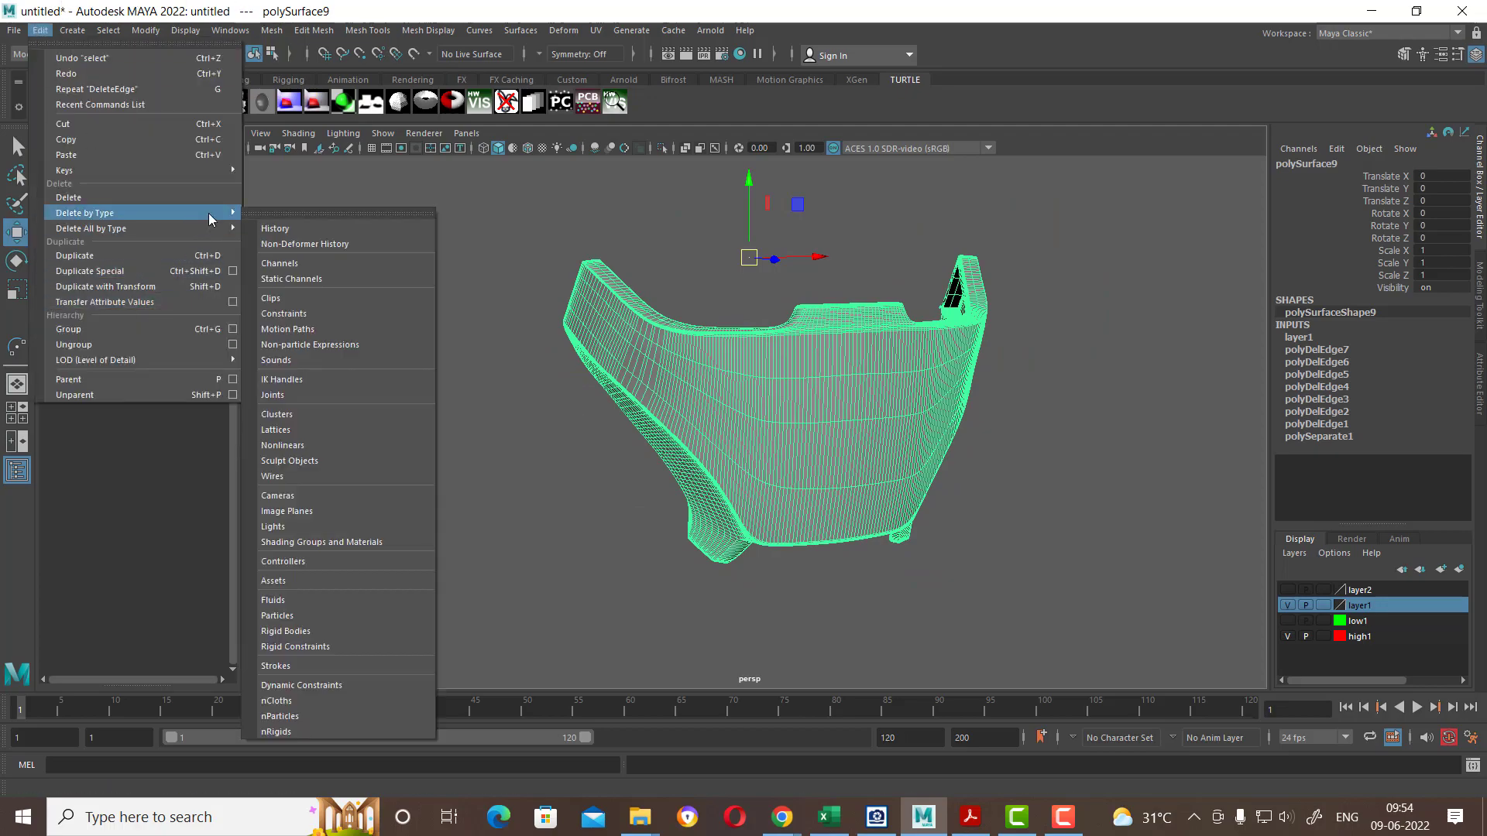
{"action": "left_click", "coordinate": [308, 216]}
Step: Zoom in on the faceplate and switch it to Edge component mode
{"action": "mouse_move", "coordinate": [554, 431]}
{"action": "left_mouse_down", "text": "alt"}
{"action": "mouse_move", "coordinate": [621, 521]}
{"action": "mouse_move", "coordinate": [720, 498]}
{"action": "left_mouse_up", "text": "alt"}
{"action": "scroll", "coordinate": [709, 455], "scroll_direction": "up", "scroll_amount": 5}
{"action": "scroll", "coordinate": [709, 455], "scroll_direction": "up", "scroll_amount": 2}
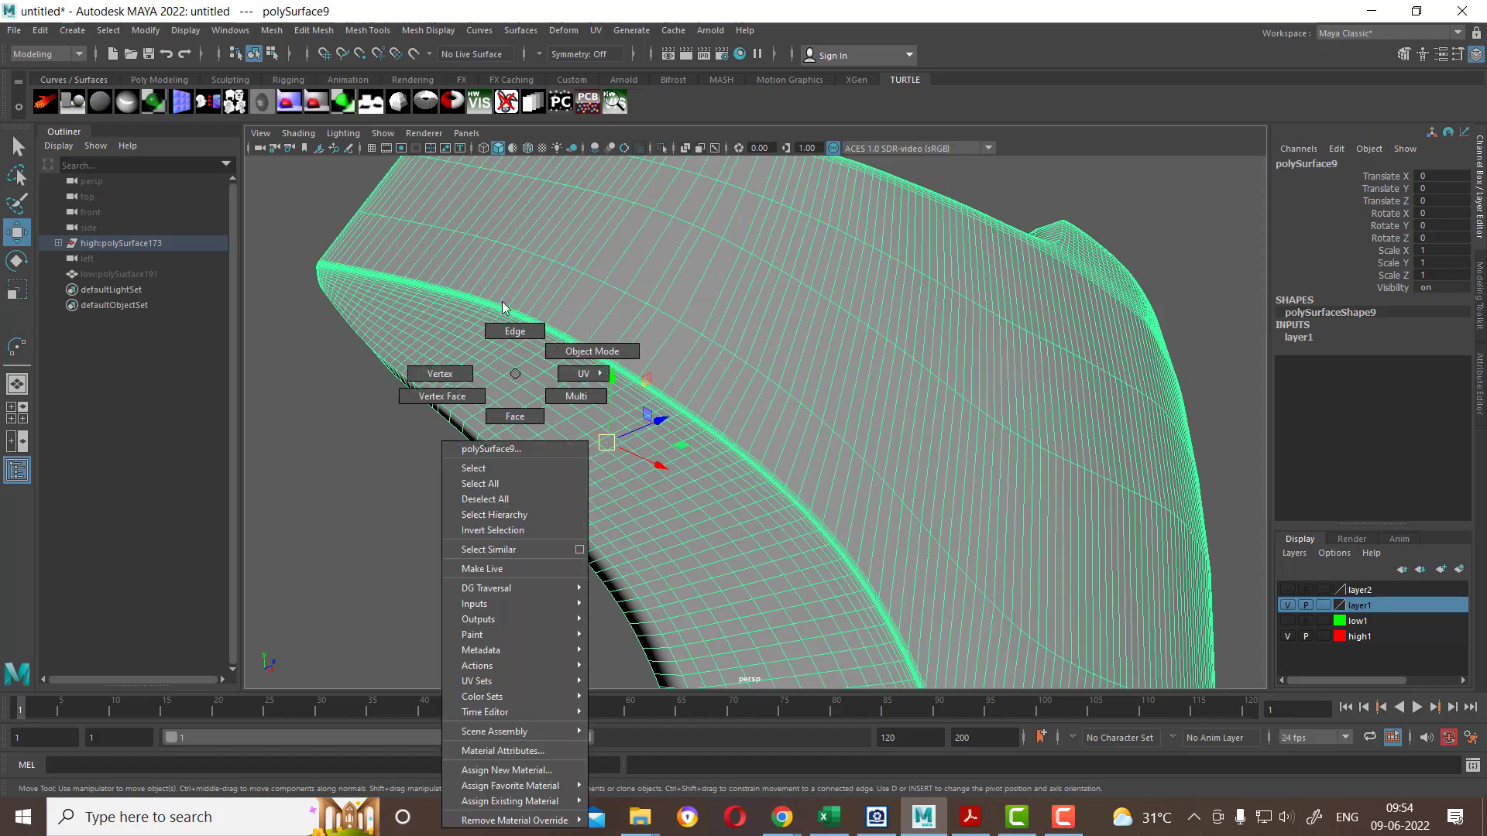
{"action": "right_click_drag", "start_coordinate": [502, 371], "coordinate": [502, 301]}
{"action": "mouse_move", "coordinate": [502, 300]}
{"action": "left_mouse_down", "text": "alt"}
{"action": "mouse_move", "coordinate": [625, 420]}
{"action": "mouse_move", "coordinate": [607, 423]}
{"action": "mouse_move", "coordinate": [753, 372]}
{"action": "mouse_move", "coordinate": [763, 495]}
{"action": "mouse_move", "coordinate": [684, 474]}
{"action": "mouse_move", "coordinate": [765, 412]}
{"action": "mouse_move", "coordinate": [746, 414]}
{"action": "left_mouse_up", "text": "alt"}
{"action": "scroll", "coordinate": [708, 425], "scroll_direction": "down", "scroll_amount": 3}
{"action": "scroll", "coordinate": [751, 448], "scroll_direction": "up", "scroll_amount": 3}
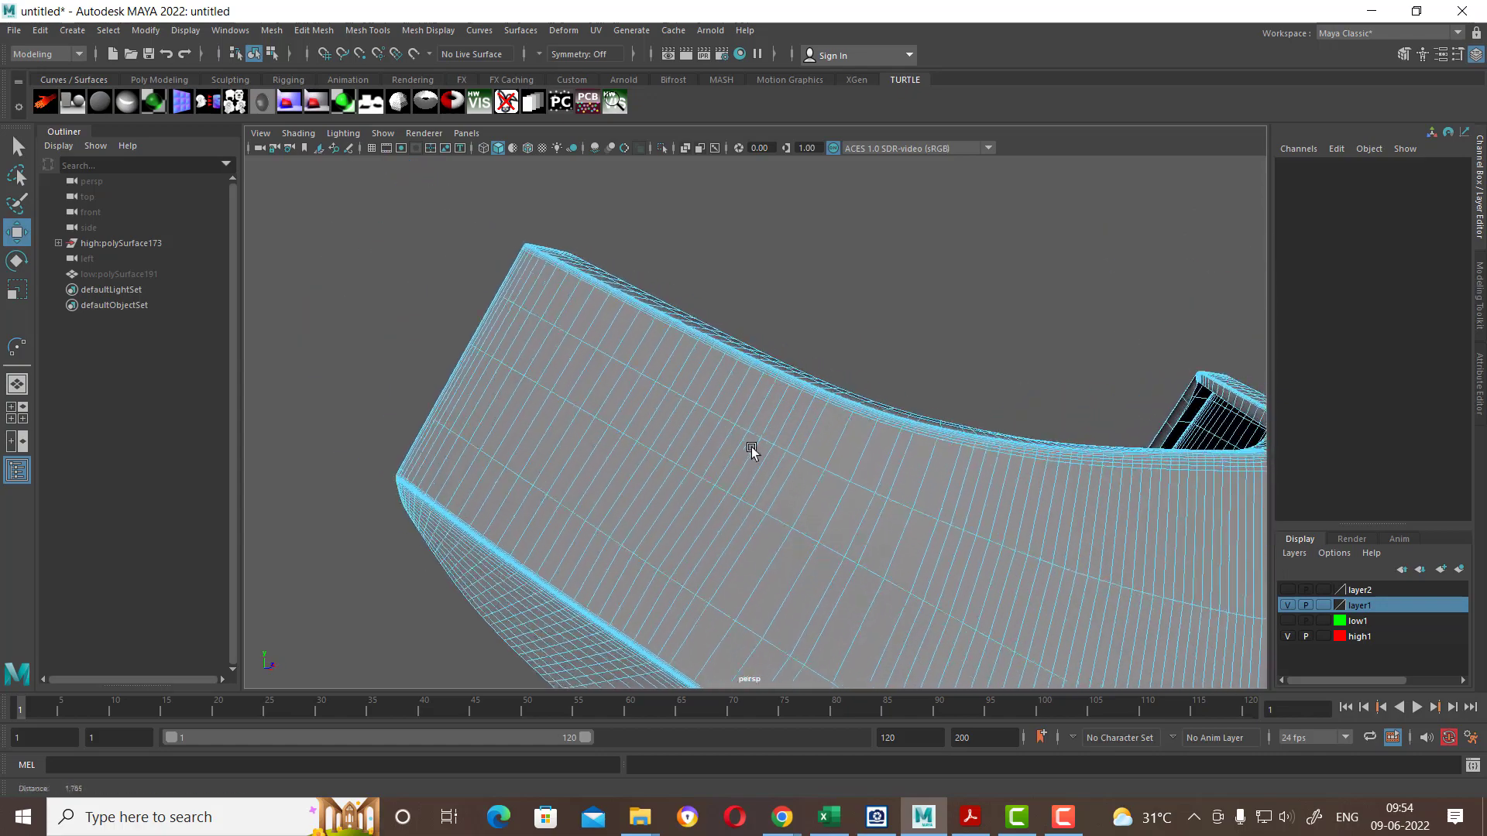
{"action": "scroll", "coordinate": [821, 469], "scroll_direction": "up", "scroll_amount": 2}
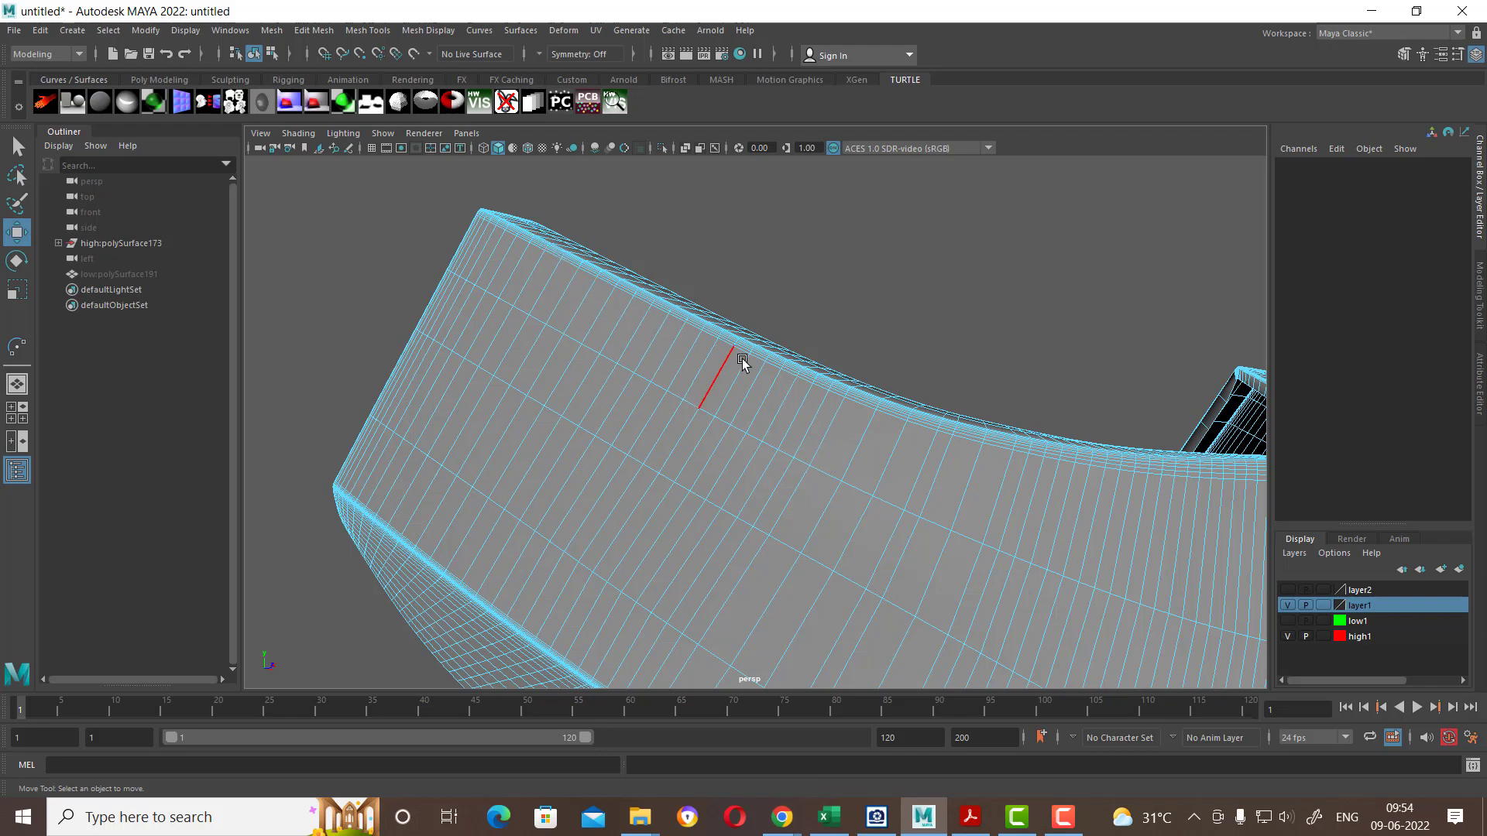
Step: Select a run of edges along the faceplate strip's top border
{"action": "left_click_drag", "start_coordinate": [631, 290], "coordinate": [541, 300], "text": "alt"}
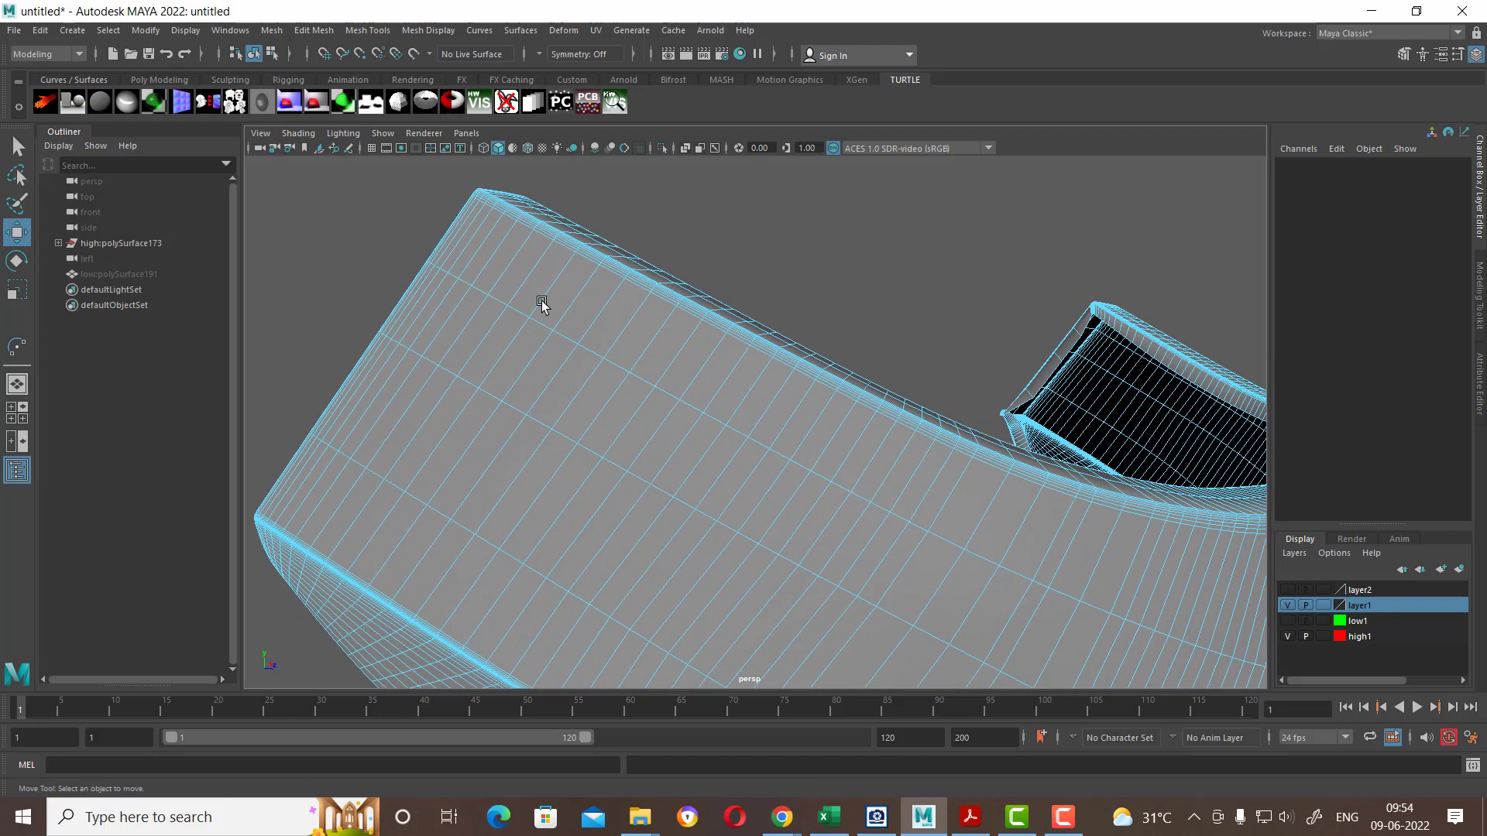
{"action": "left_click", "coordinate": [485, 244]}
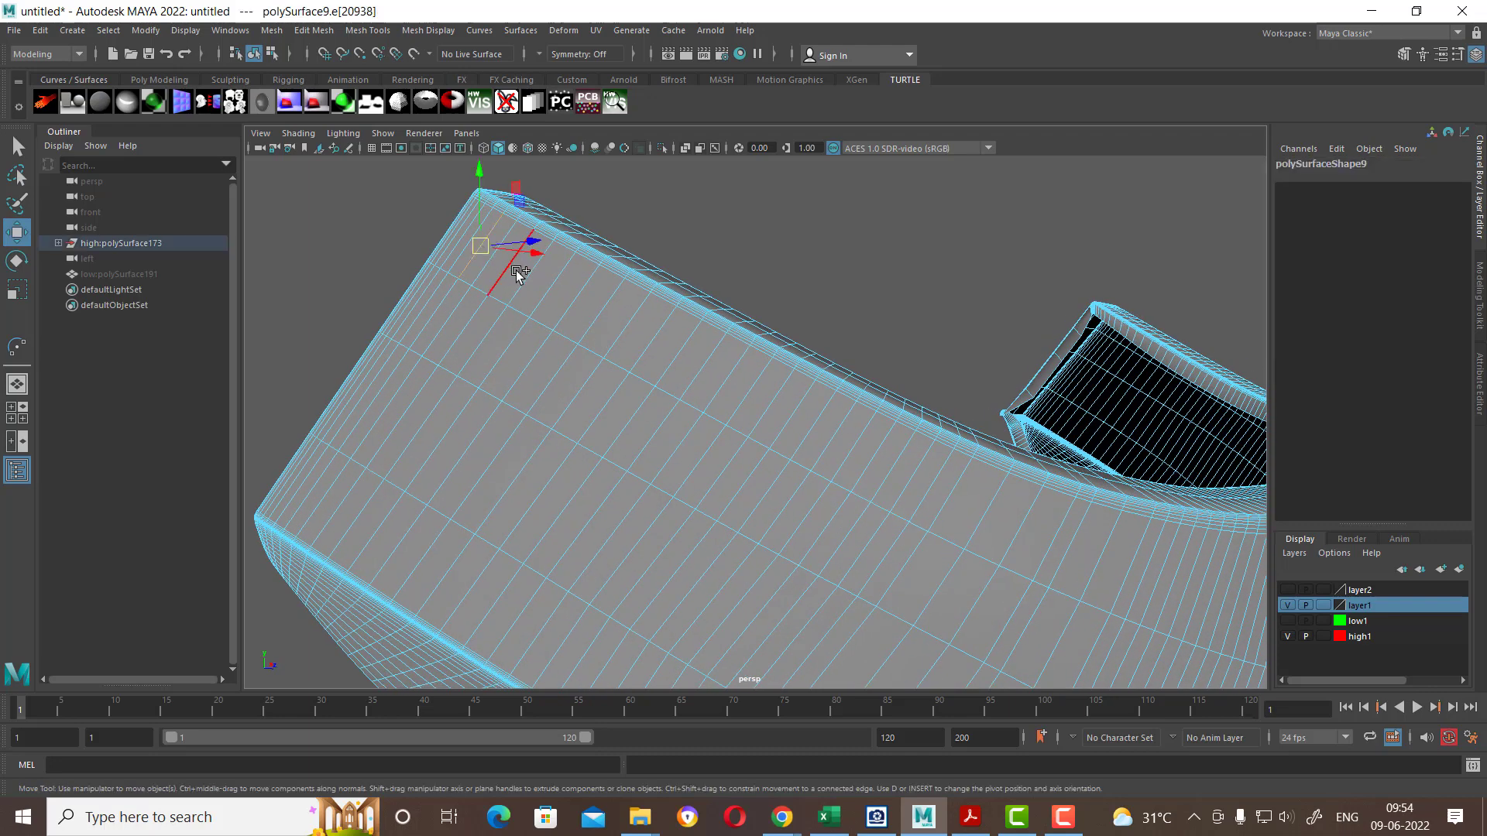
{"action": "left_click", "coordinate": [572, 308], "text": "shift"}
{"action": "left_click", "coordinate": [674, 360], "text": "shift"}
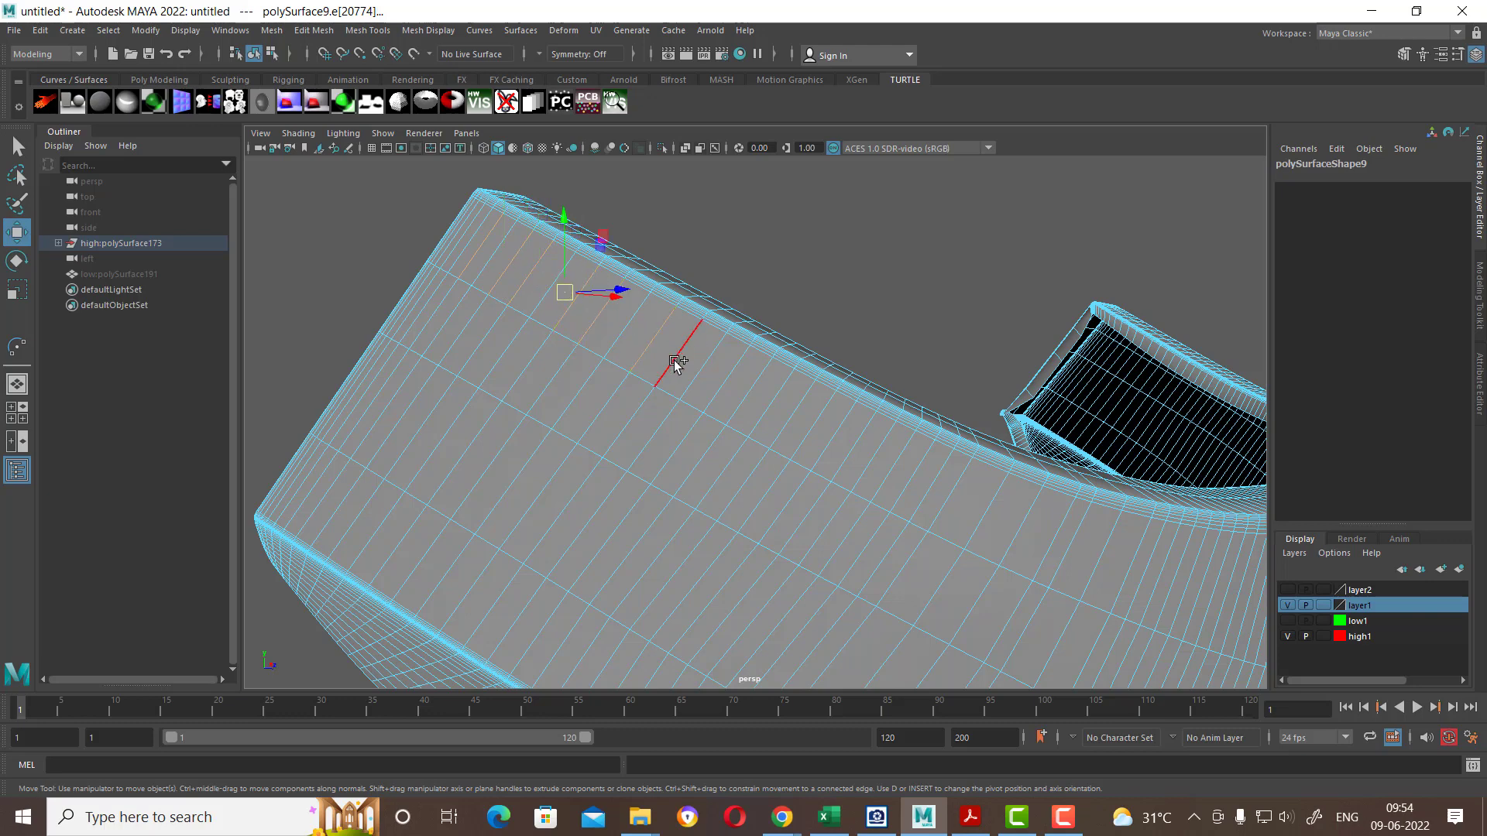
{"action": "left_click", "coordinate": [725, 384], "text": "shift"}
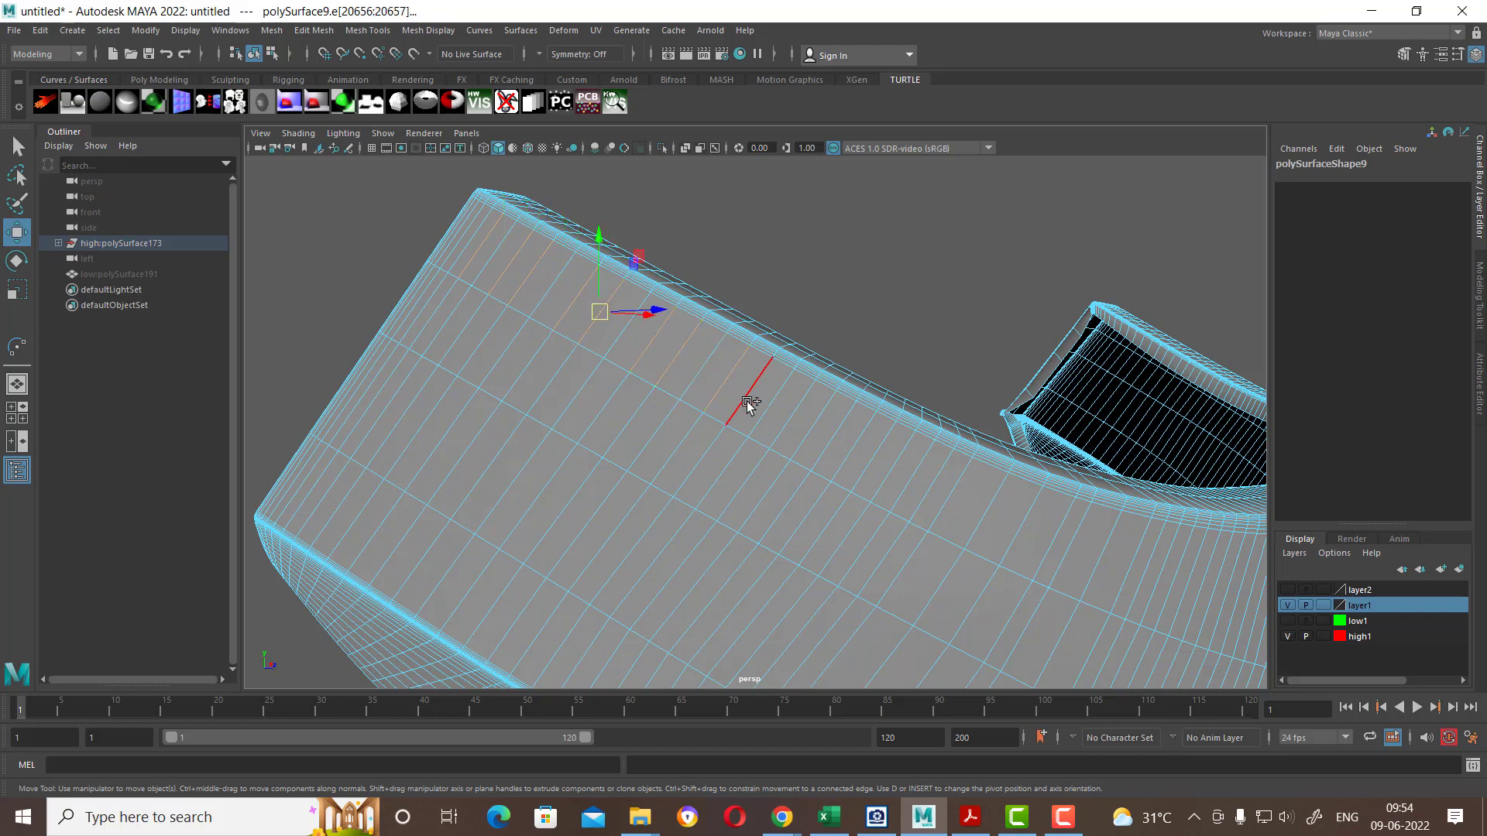
{"action": "left_click", "coordinate": [805, 424], "text": "shift"}
{"action": "left_click", "coordinate": [859, 447], "text": "shift"}
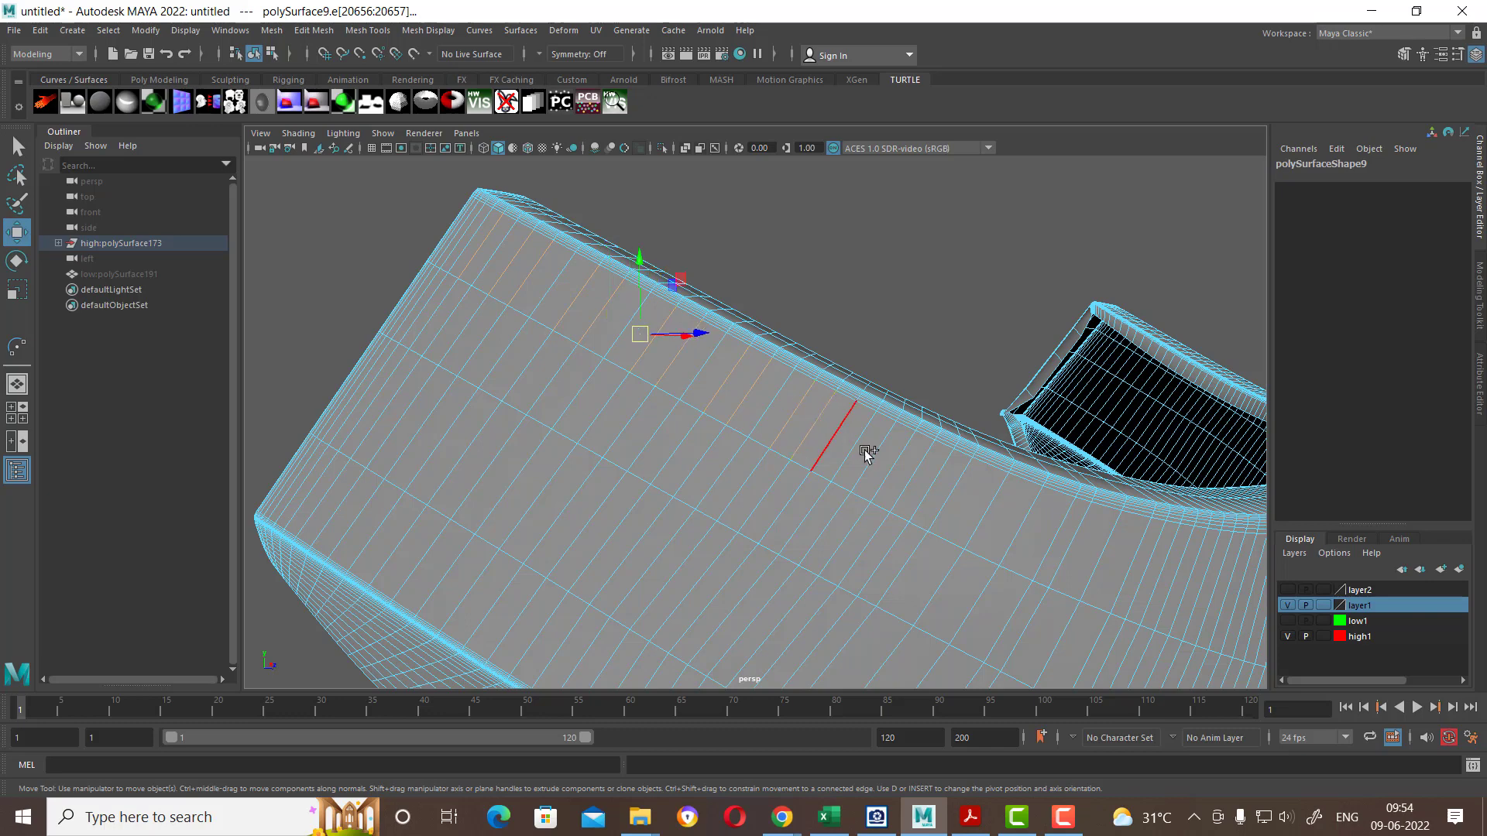
{"action": "left_click", "coordinate": [862, 449], "text": "shift"}
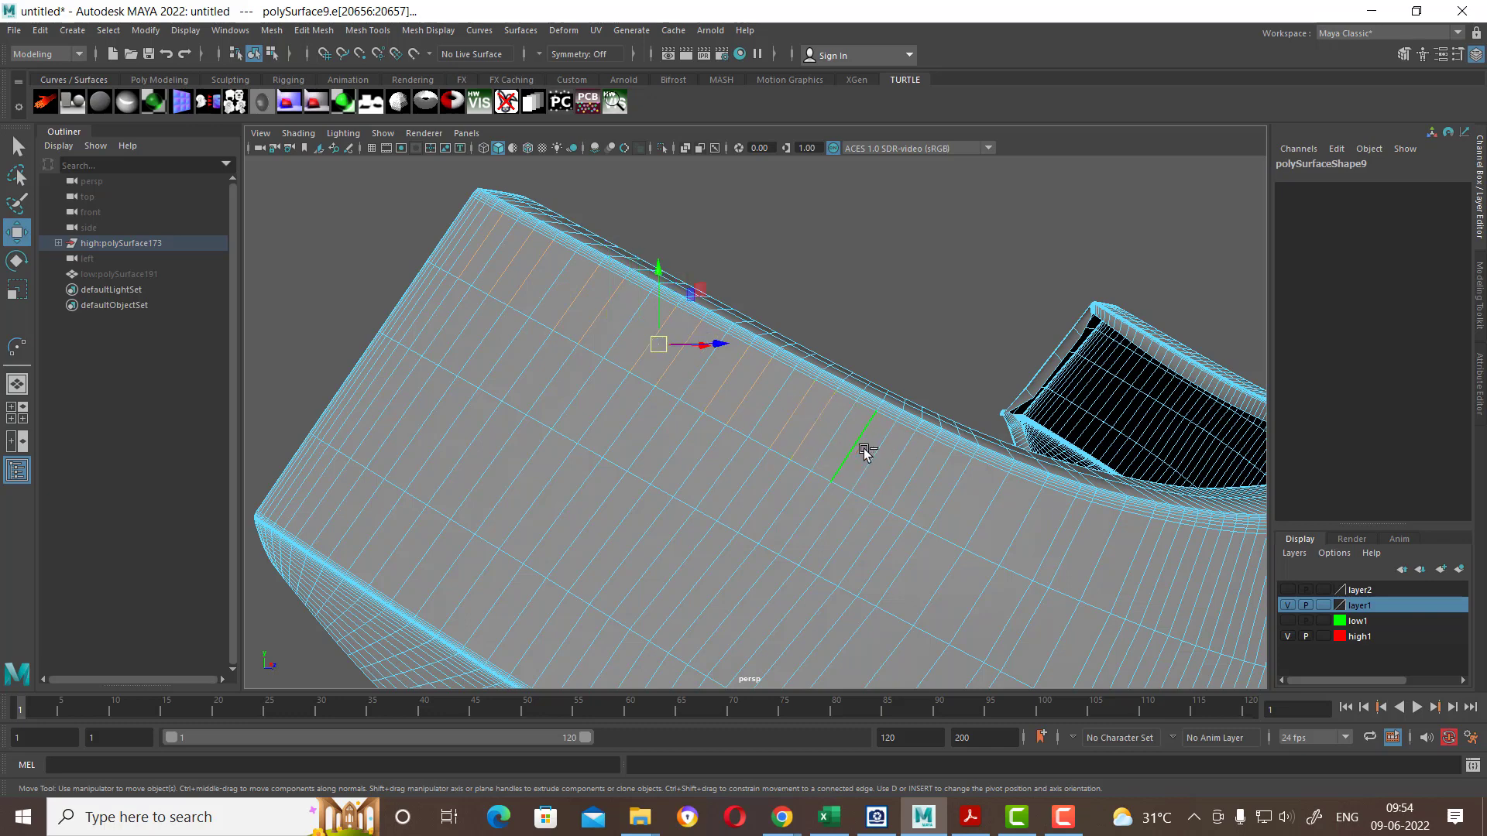
{"action": "left_click", "coordinate": [918, 485], "text": "shift"}
{"action": "scroll", "coordinate": [933, 498], "scroll_direction": "up", "scroll_amount": 2}
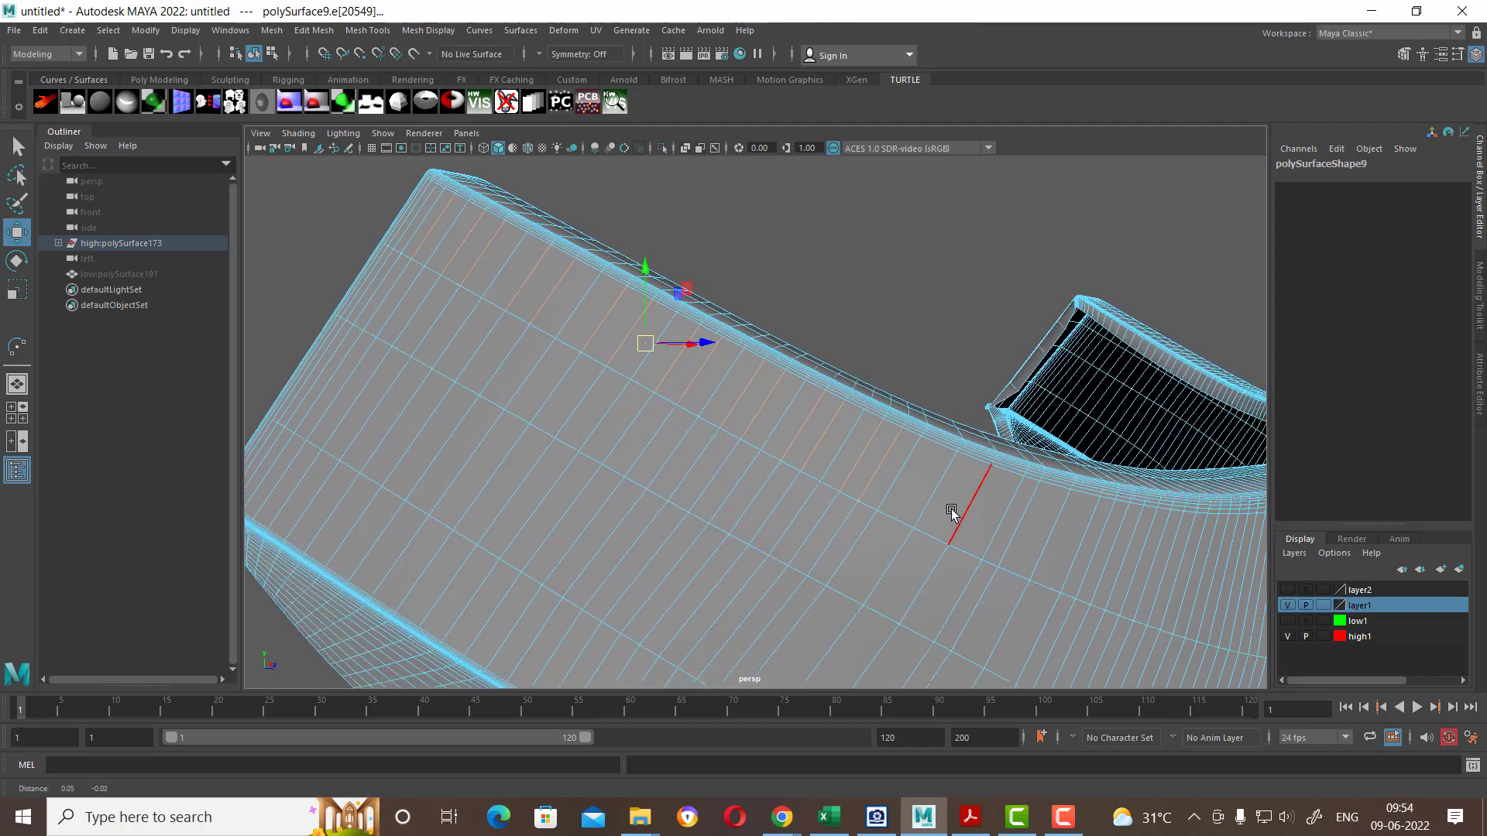
{"action": "scroll", "coordinate": [948, 511], "scroll_direction": "up", "scroll_amount": 2}
{"action": "left_click", "coordinate": [910, 487], "text": "shift"}
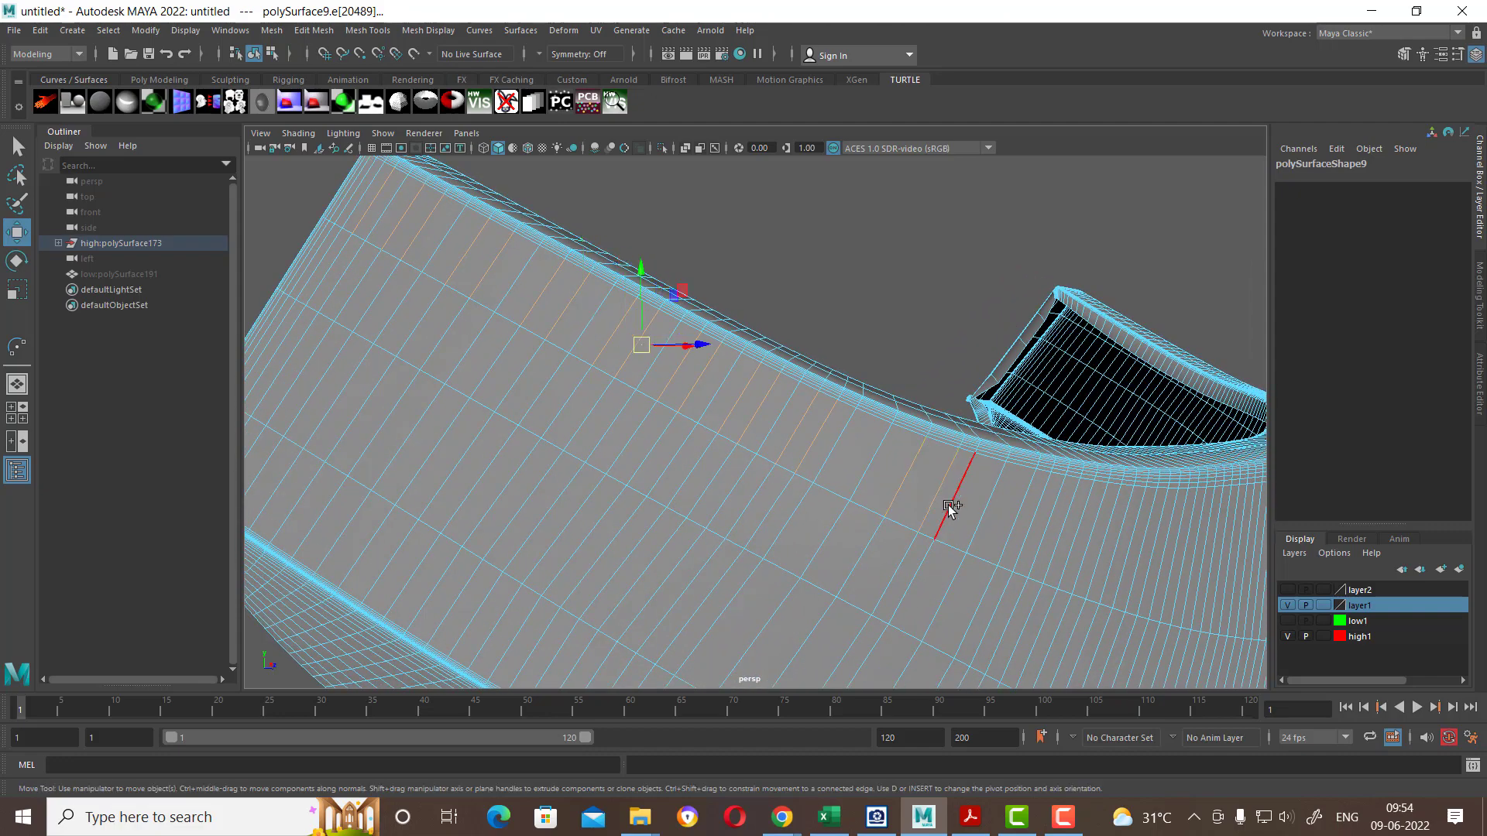
Step: Extend the edge selection rightward along the rest of the strip
{"action": "left_click_drag", "start_coordinate": [977, 508], "coordinate": [959, 495], "text": "alt"}
{"action": "left_click", "coordinate": [918, 481], "text": "shift"}
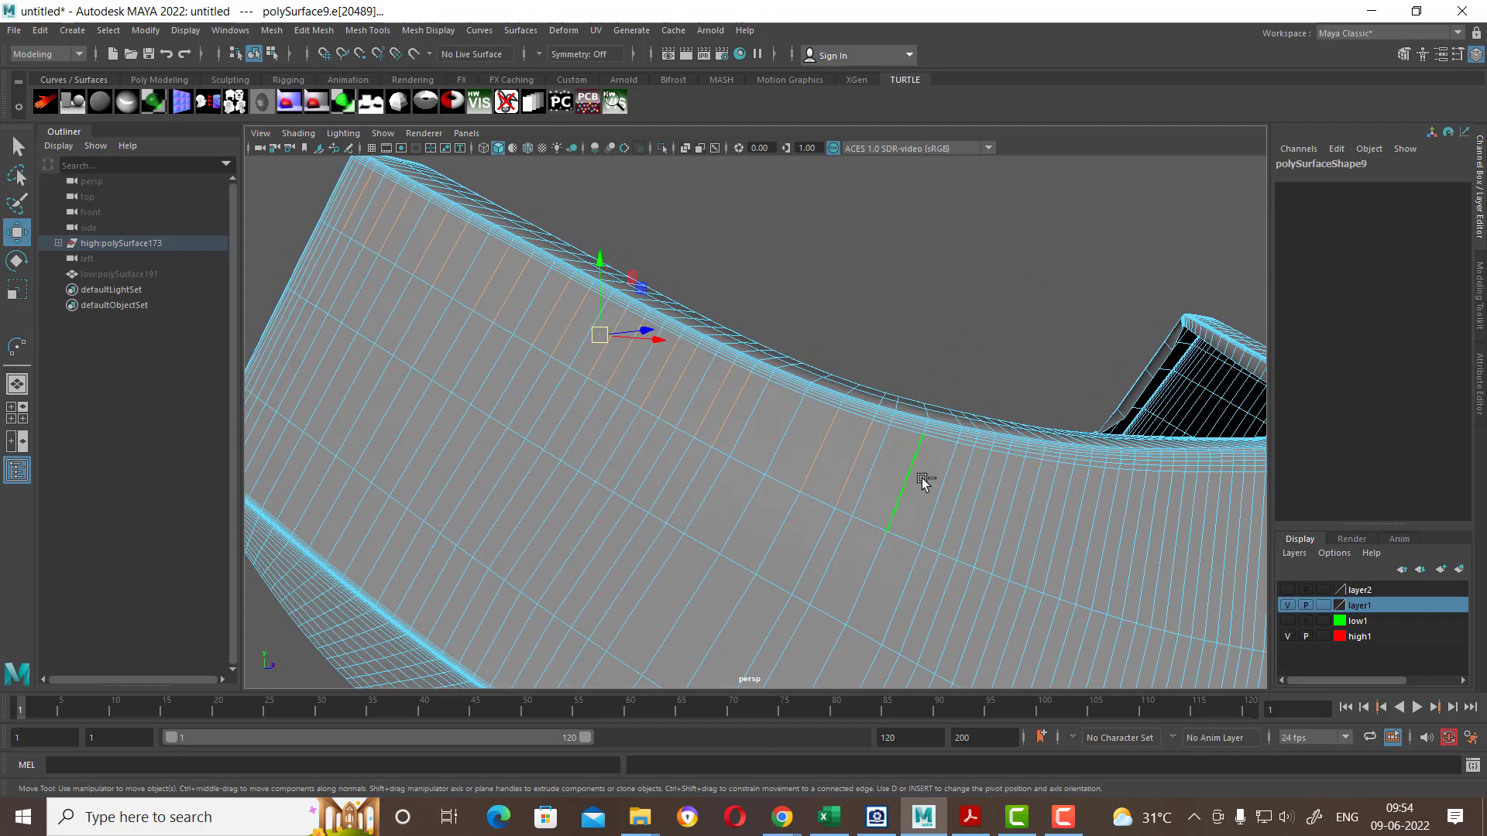
{"action": "mouse_move", "coordinate": [945, 498]}
{"action": "middle_mouse_down", "text": "alt"}
{"action": "mouse_move", "coordinate": [807, 488]}
{"action": "mouse_move", "coordinate": [752, 458]}
{"action": "middle_mouse_up", "text": "alt"}
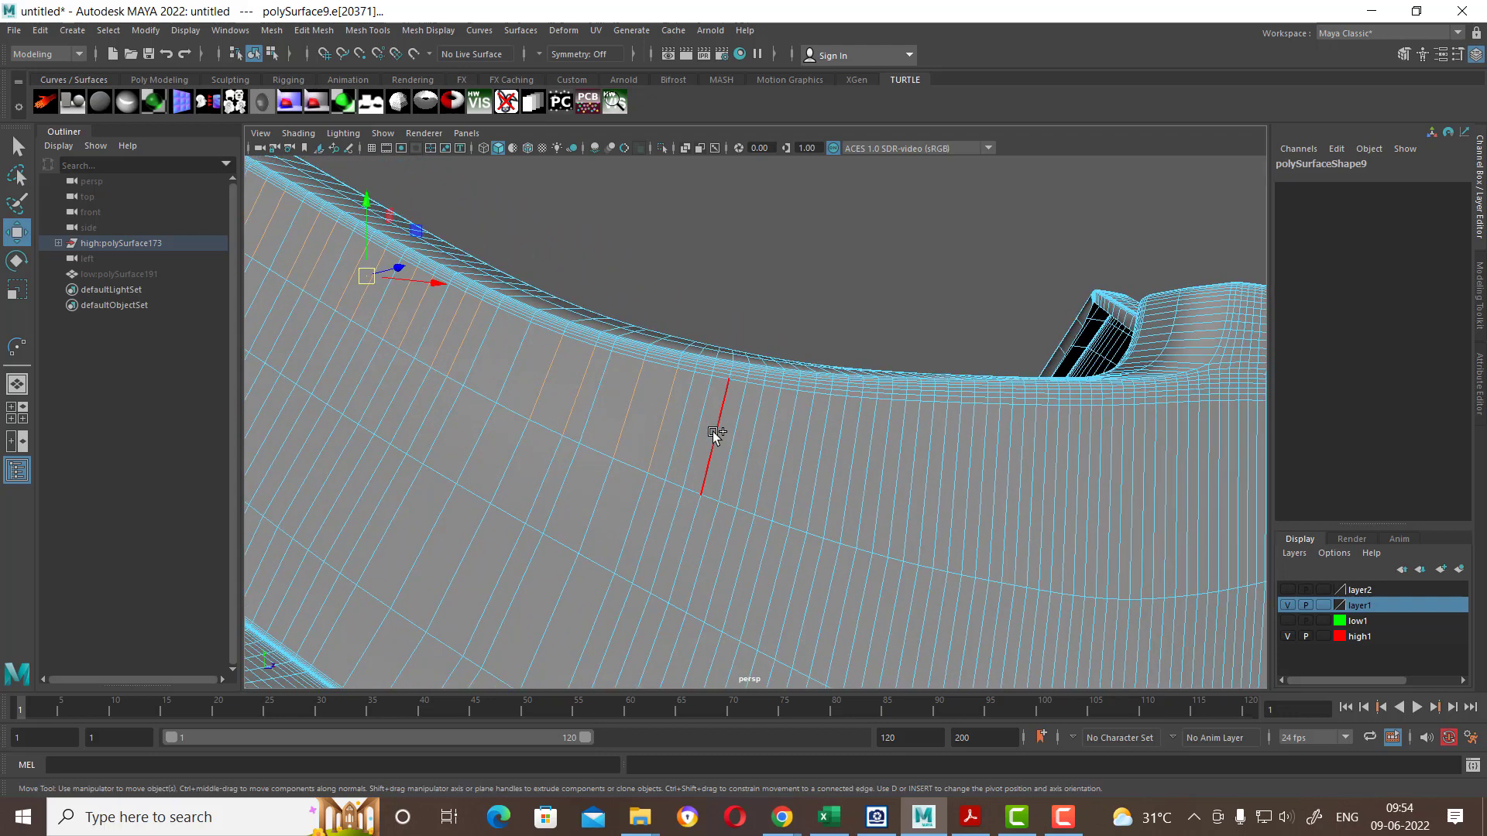
{"action": "left_click", "coordinate": [724, 439], "text": "shift"}
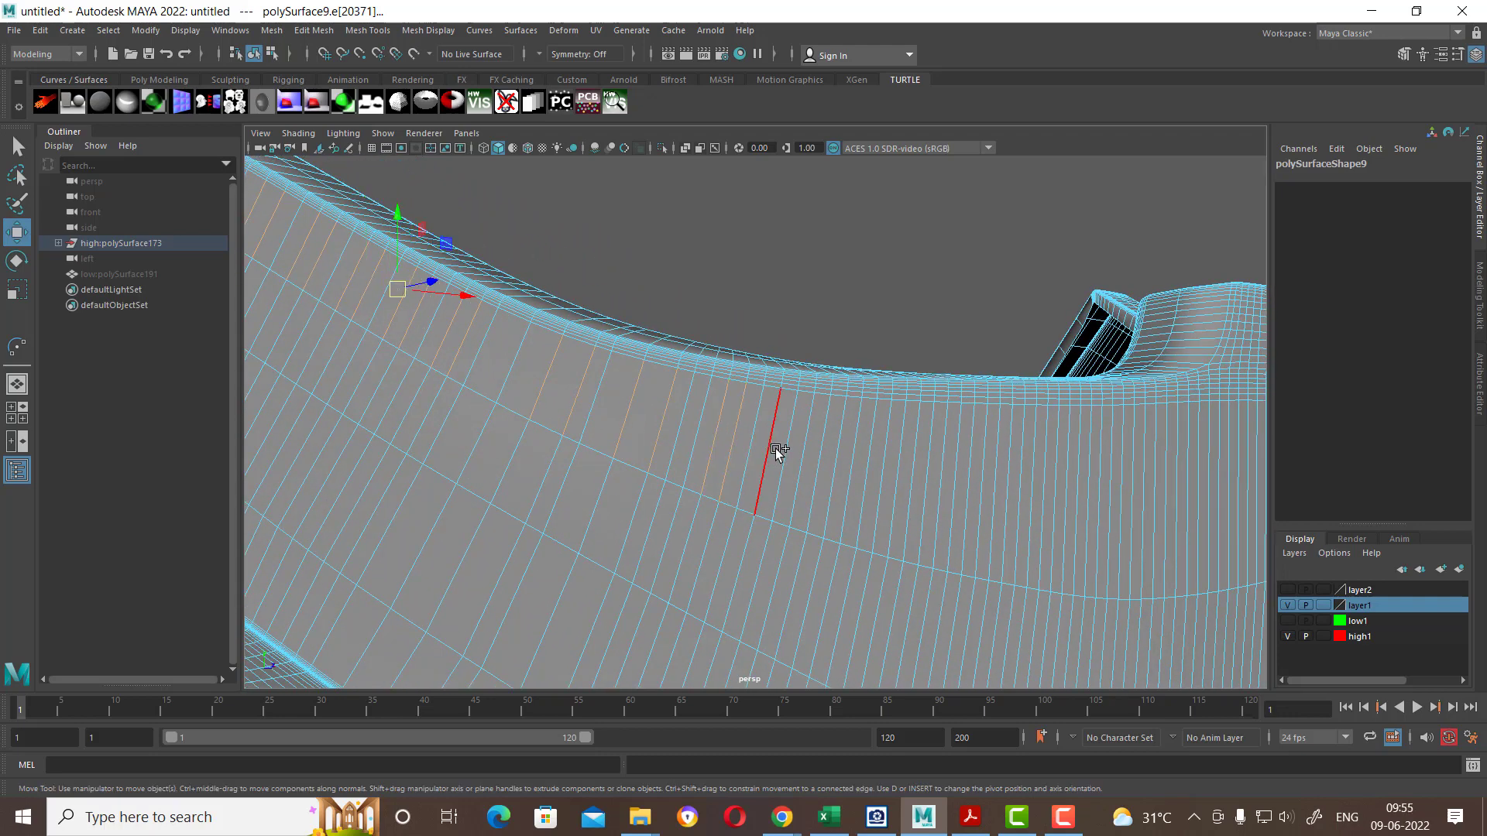
{"action": "left_click", "coordinate": [779, 451], "text": "shift"}
{"action": "left_click", "coordinate": [817, 458], "text": "shift"}
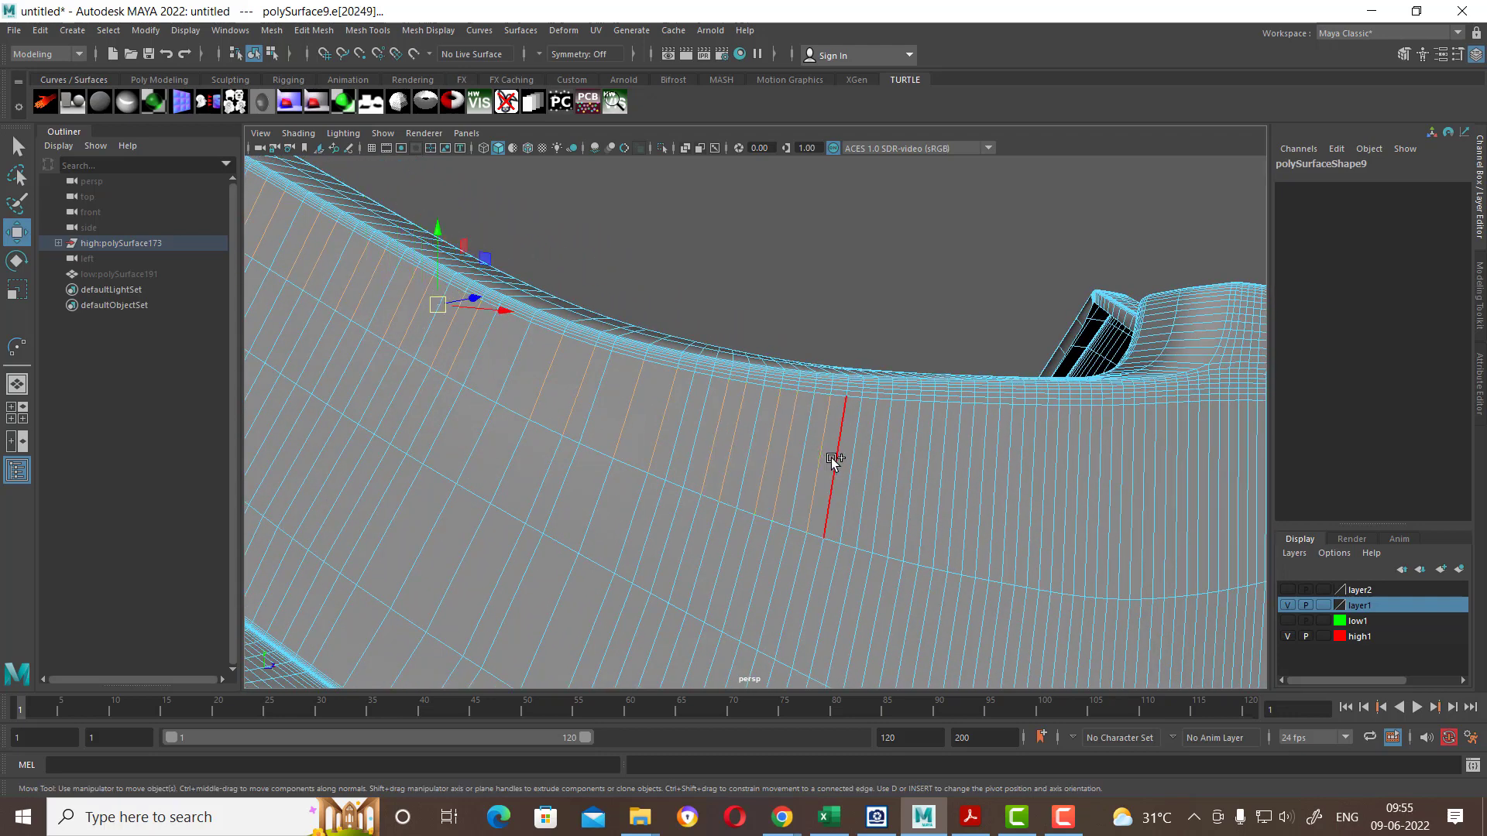
{"action": "left_click", "coordinate": [830, 458], "text": "shift"}
{"action": "left_click", "coordinate": [869, 465], "text": "shift"}
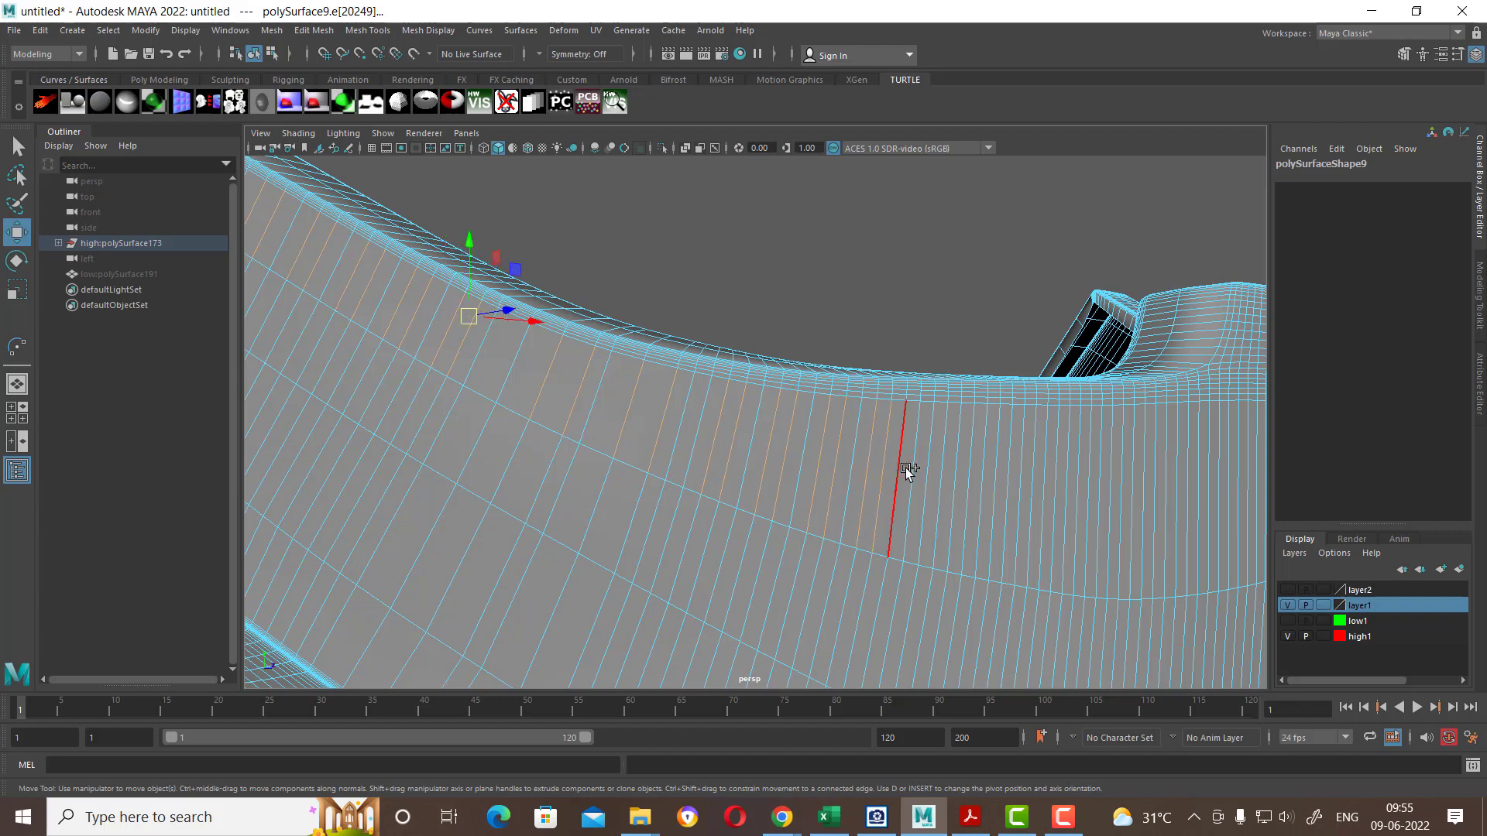
{"action": "left_click", "coordinate": [908, 468], "text": "shift"}
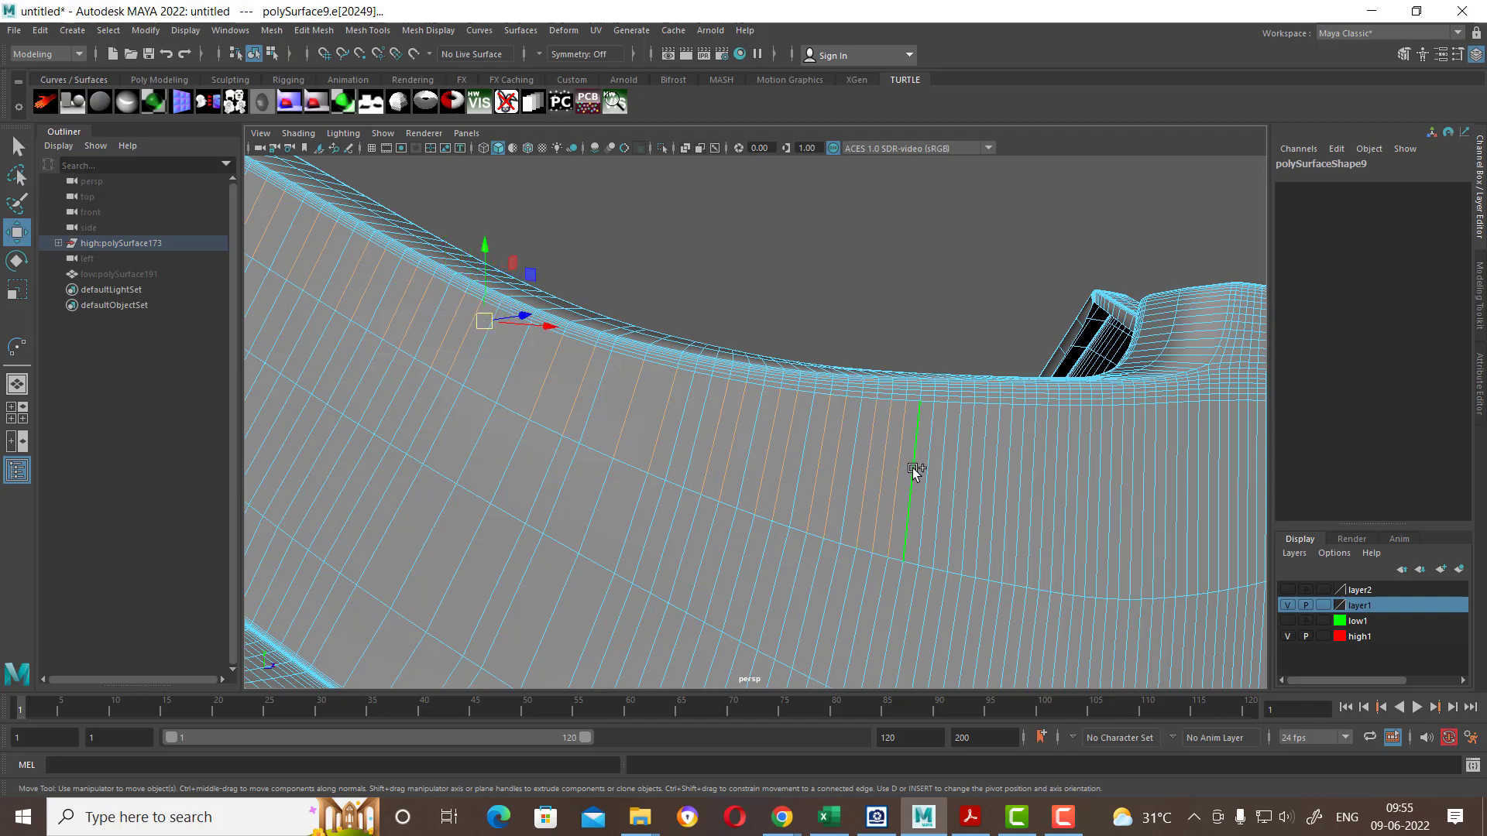
{"action": "left_click", "coordinate": [943, 477], "text": "shift"}
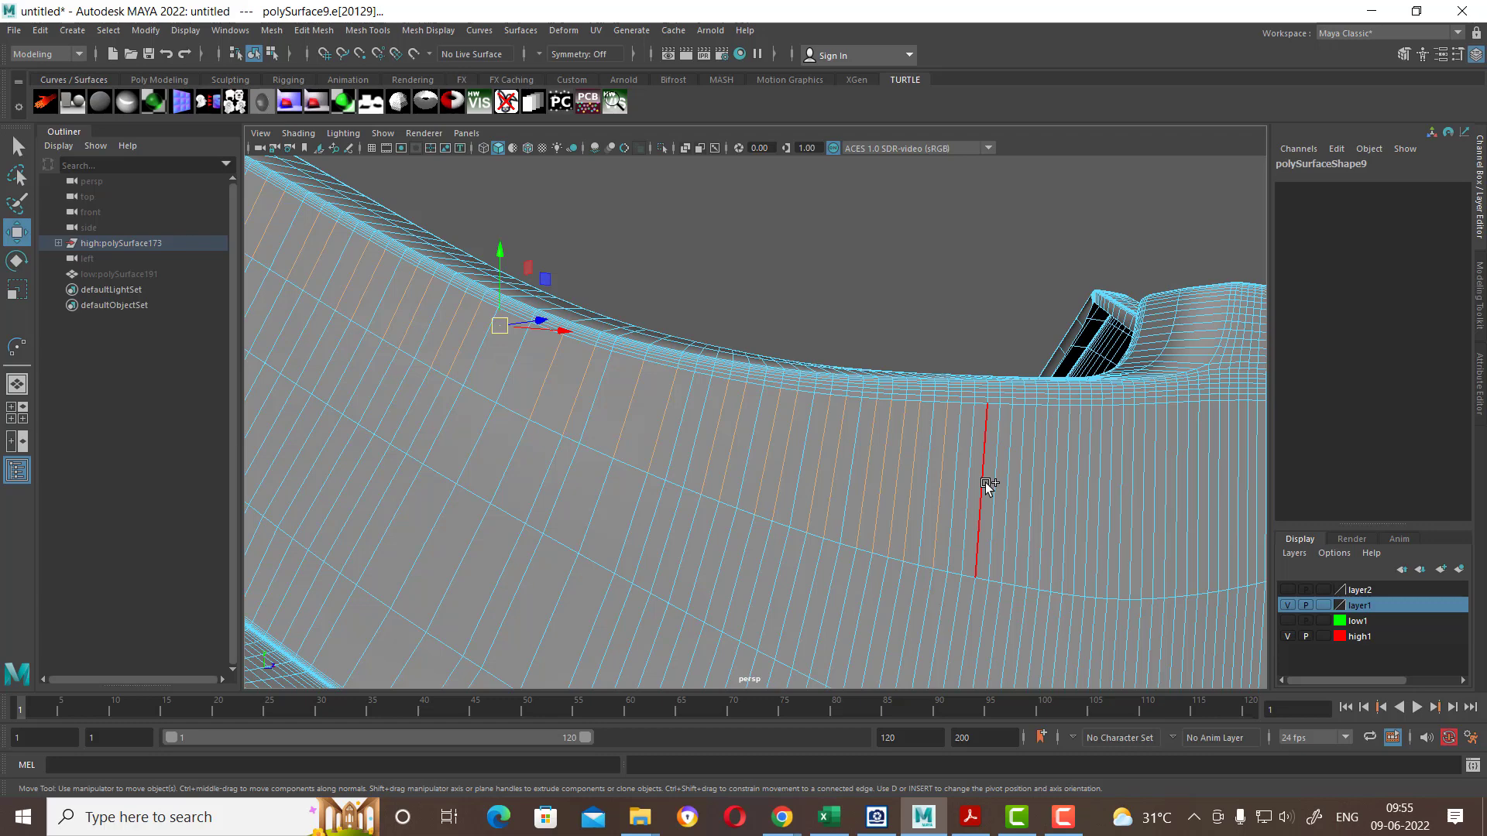
{"action": "left_click", "coordinate": [985, 482], "text": "shift"}
{"action": "left_click", "coordinate": [1000, 484], "text": "shift"}
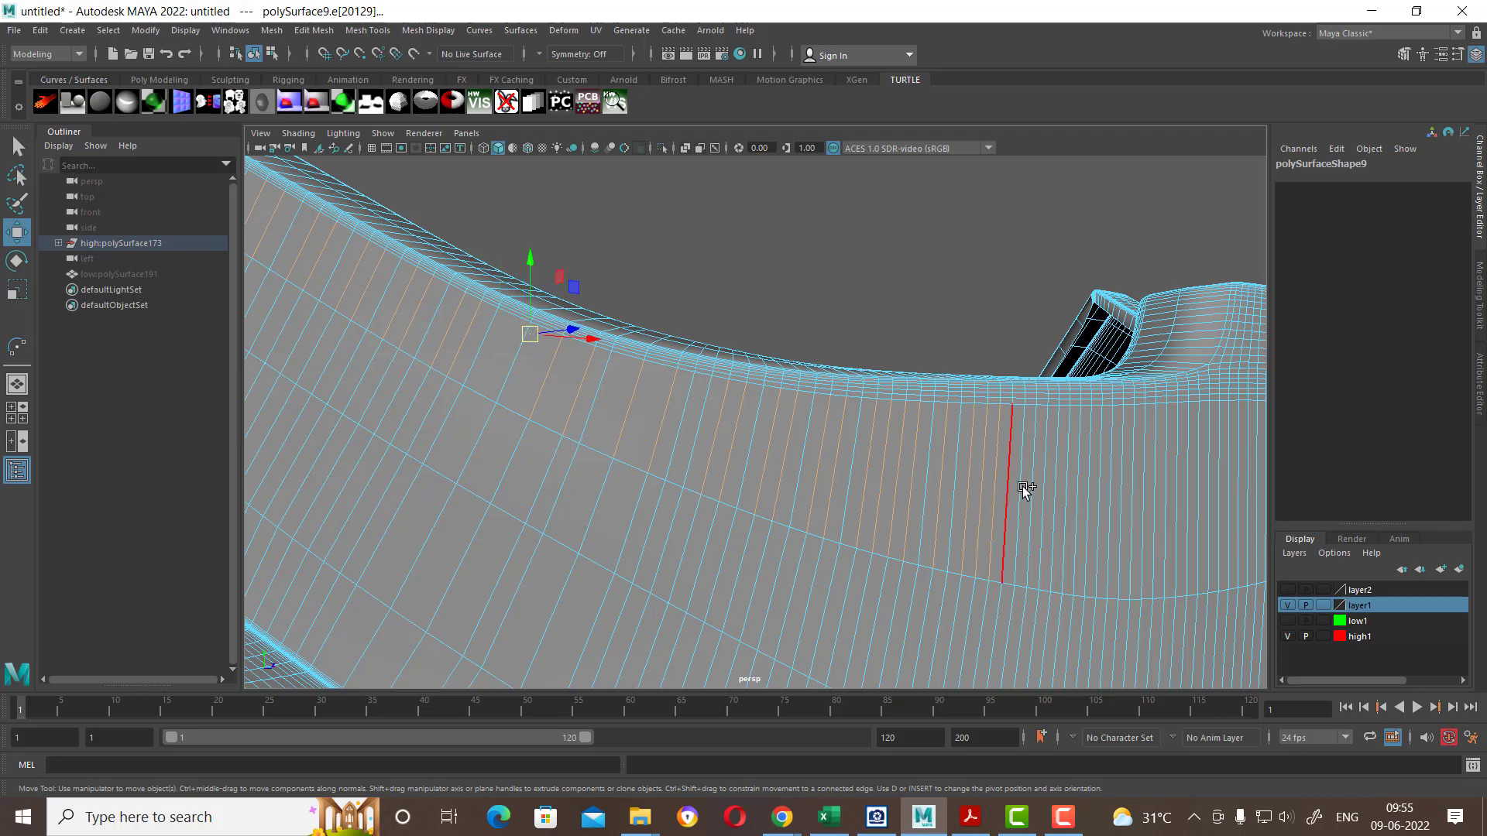
{"action": "left_click", "coordinate": [1025, 486], "text": "shift"}
{"action": "left_click", "coordinate": [1054, 487], "text": "shift"}
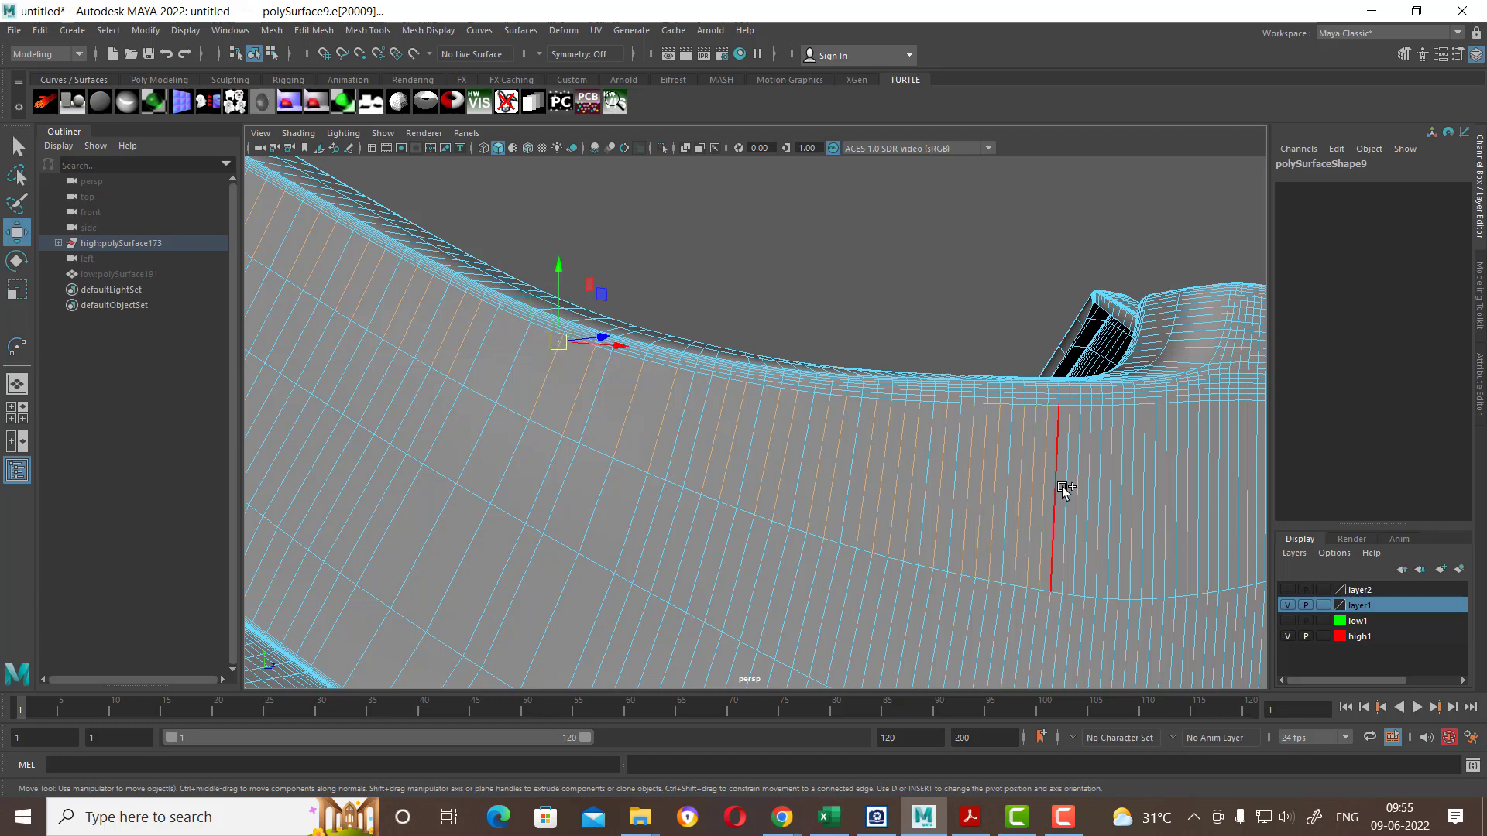
{"action": "left_click", "coordinate": [1066, 486], "text": "shift"}
{"action": "left_click", "coordinate": [1087, 487], "text": "shift"}
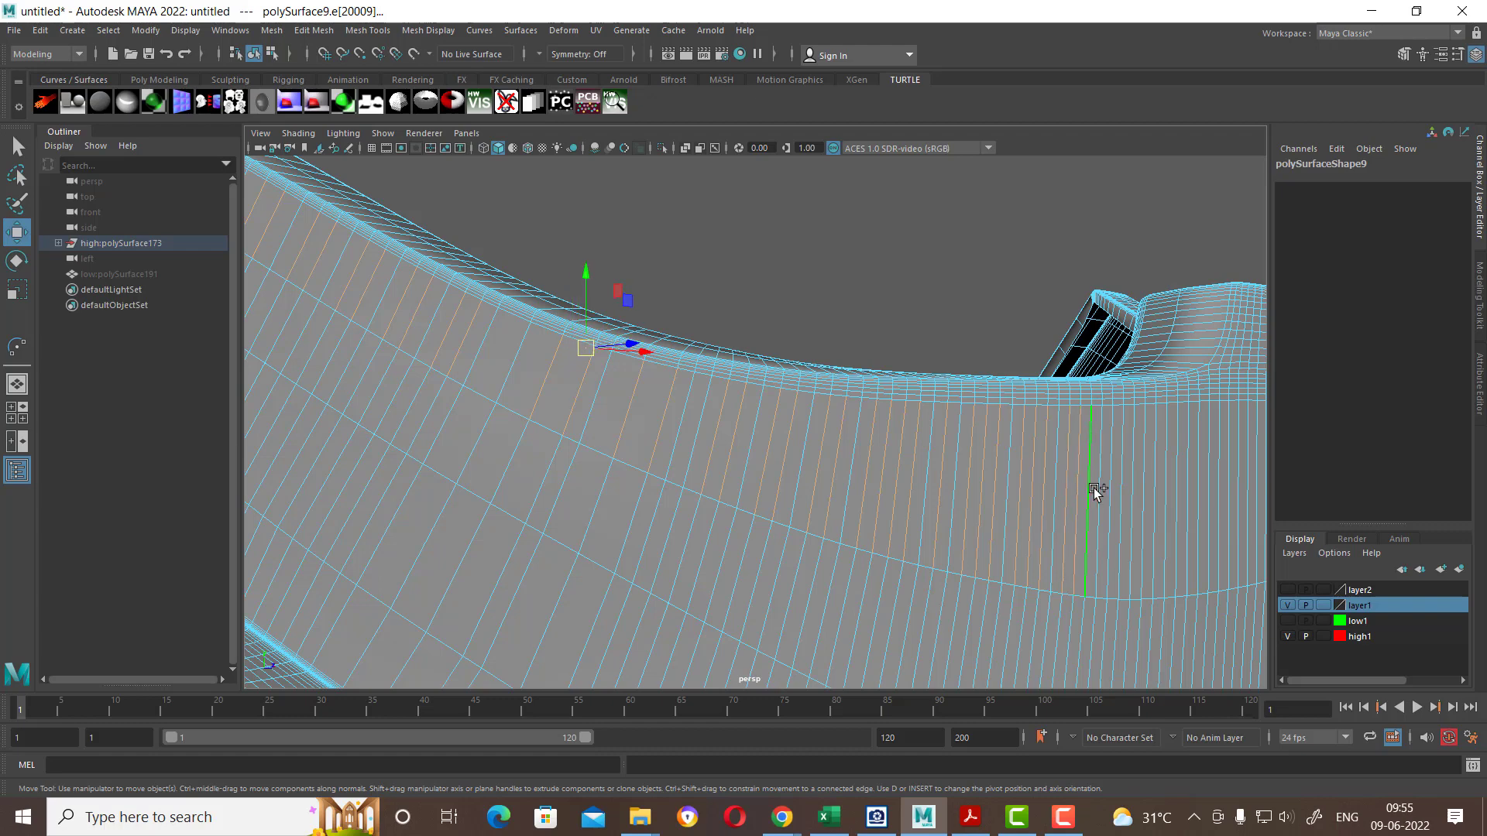
{"action": "left_click", "coordinate": [1107, 489], "text": "shift"}
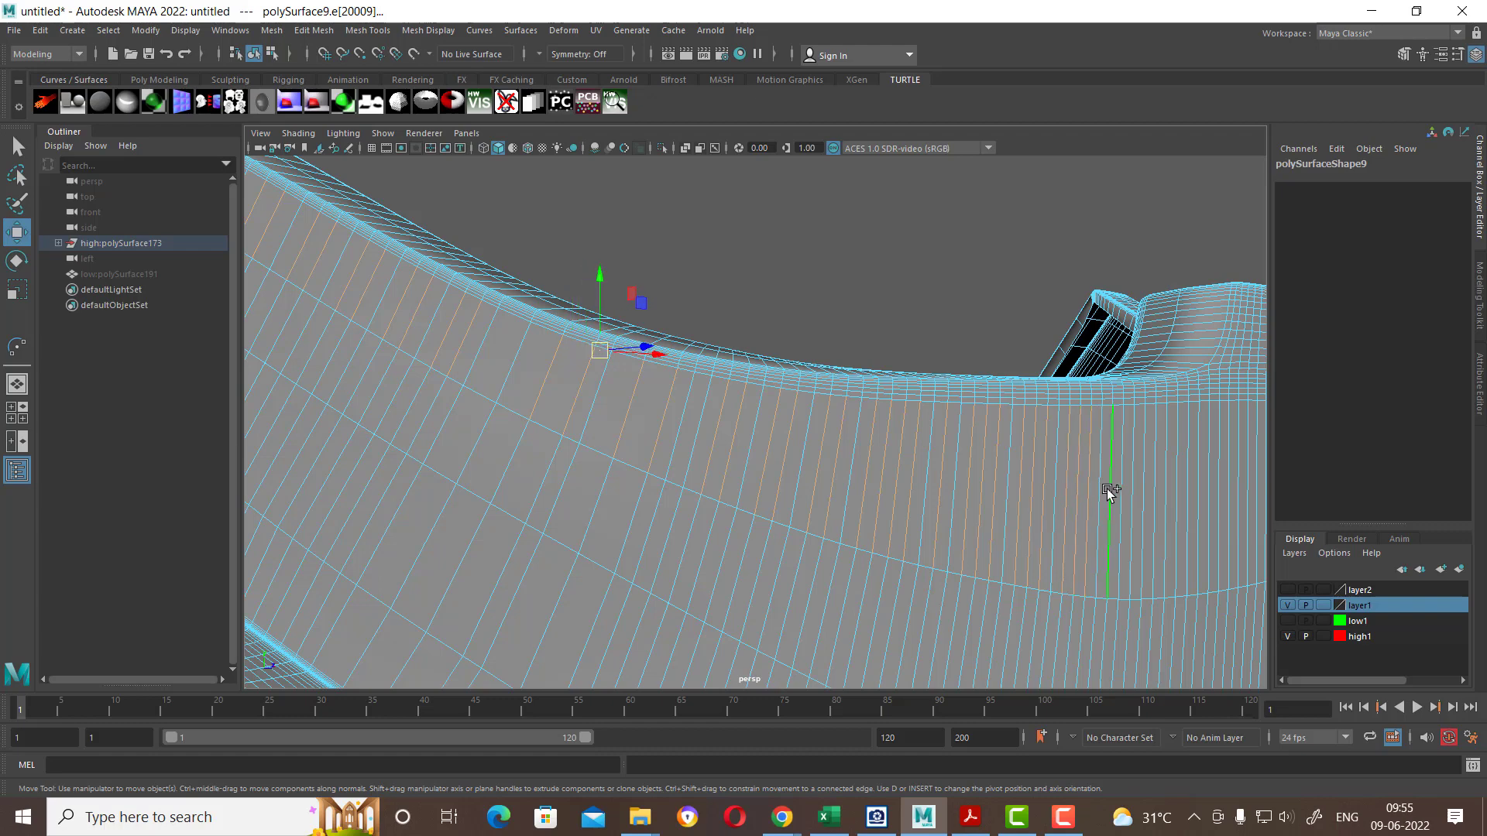
{"action": "left_click", "coordinate": [1119, 490], "text": "shift"}
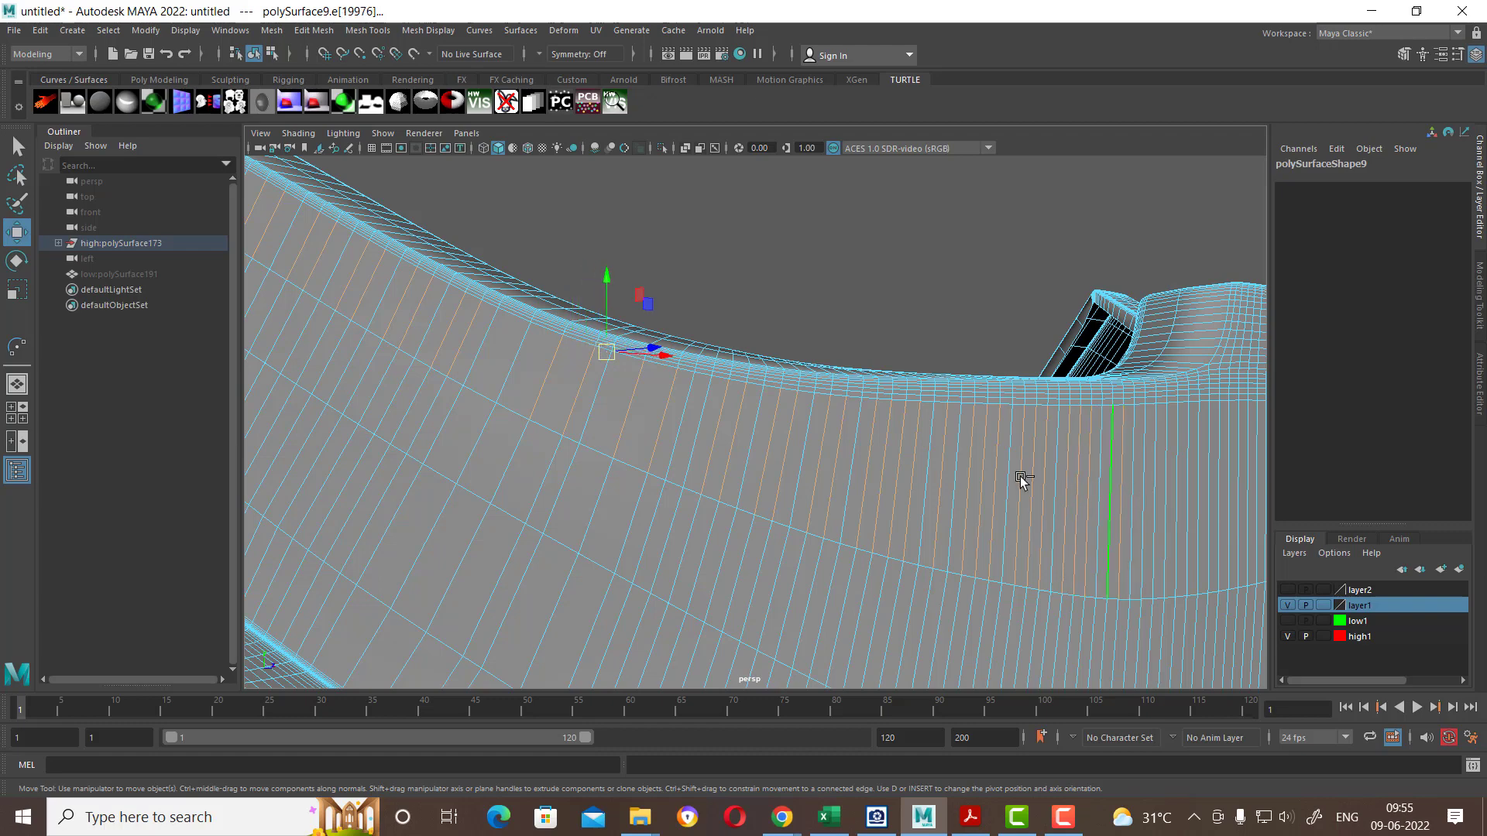
Step: Convert the selected edges to a full edge loop and delete it
{"action": "scroll", "coordinate": [929, 453], "scroll_direction": "down", "scroll_amount": 5}
{"action": "scroll", "coordinate": [774, 364], "scroll_direction": "up", "scroll_amount": 2}
{"action": "right_click_drag", "start_coordinate": [710, 285], "coordinate": [912, 398], "text": "ctrl"}
{"action": "right_click_drag", "start_coordinate": [831, 263], "coordinate": [830, 263], "text": "shift"}
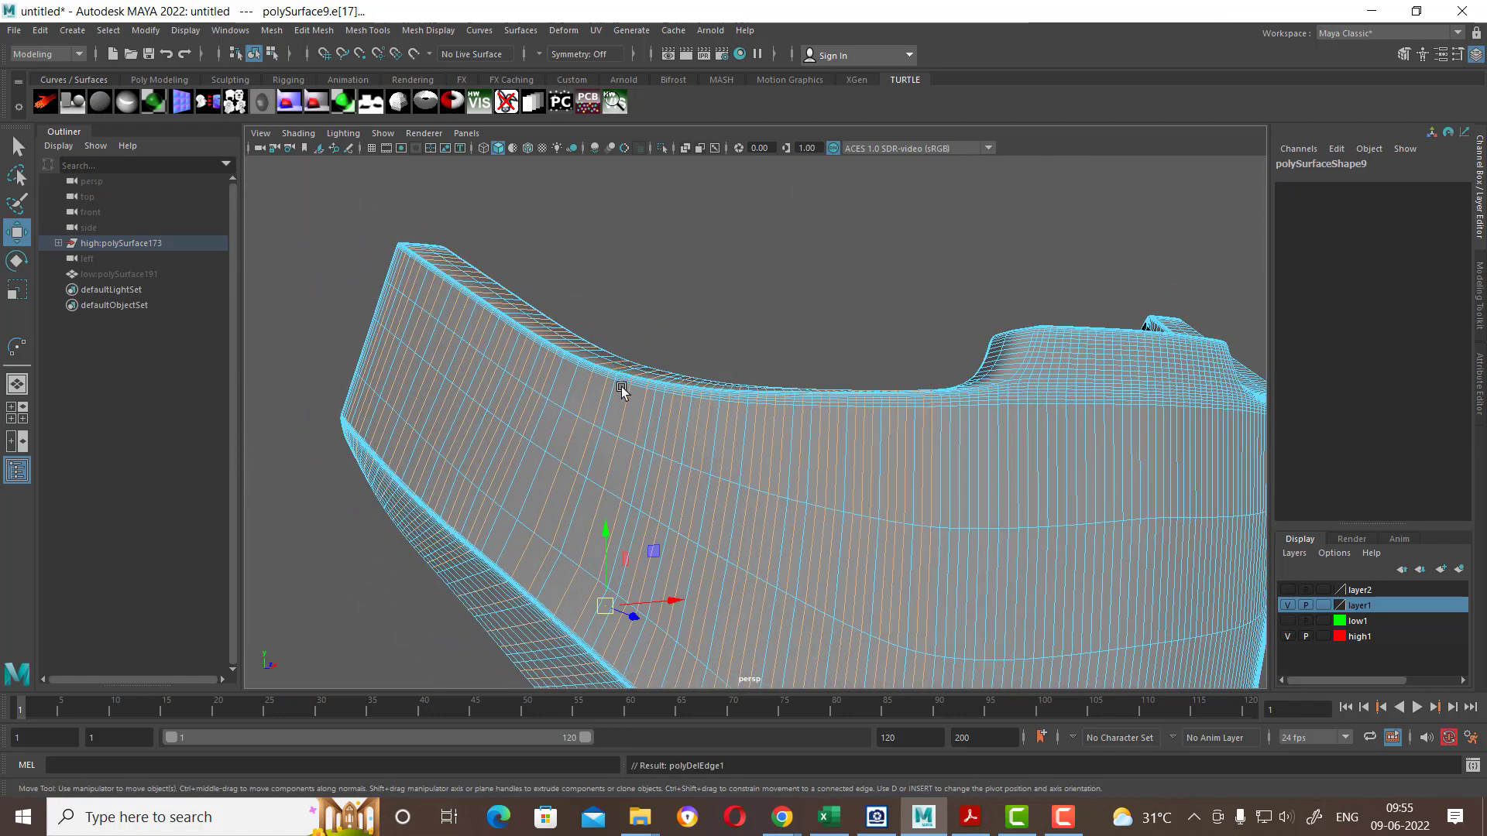
{"action": "key", "text": "Delete"}
Step: Select four vertical edge loops on the faceplate's curved side
{"action": "left_click_drag", "start_coordinate": [656, 430], "coordinate": [834, 490], "text": "alt"}
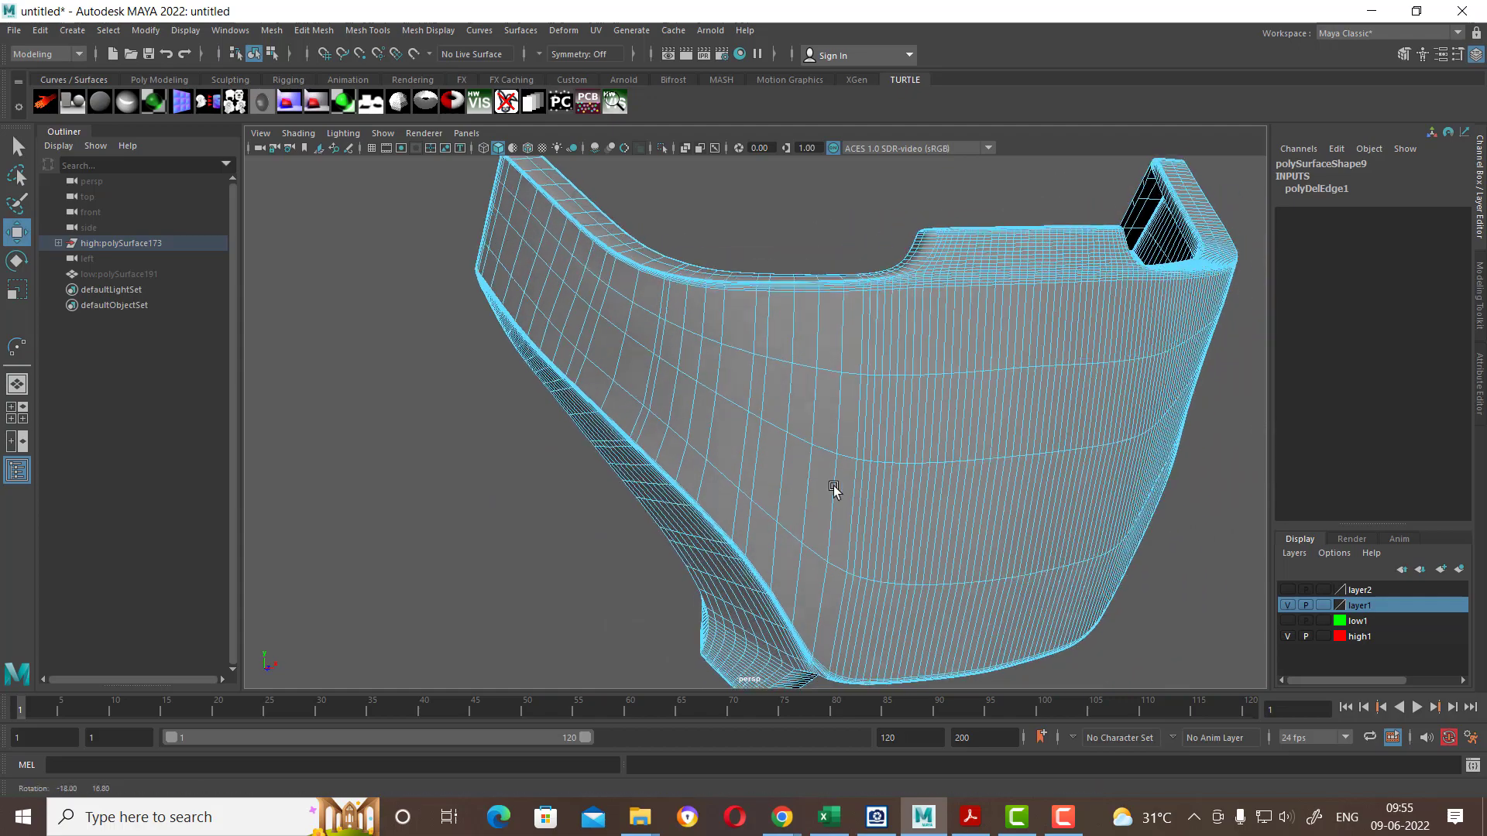
{"action": "scroll", "coordinate": [834, 507], "scroll_direction": "up", "scroll_amount": 3}
{"action": "scroll", "coordinate": [836, 499], "scroll_direction": "up", "scroll_amount": 1}
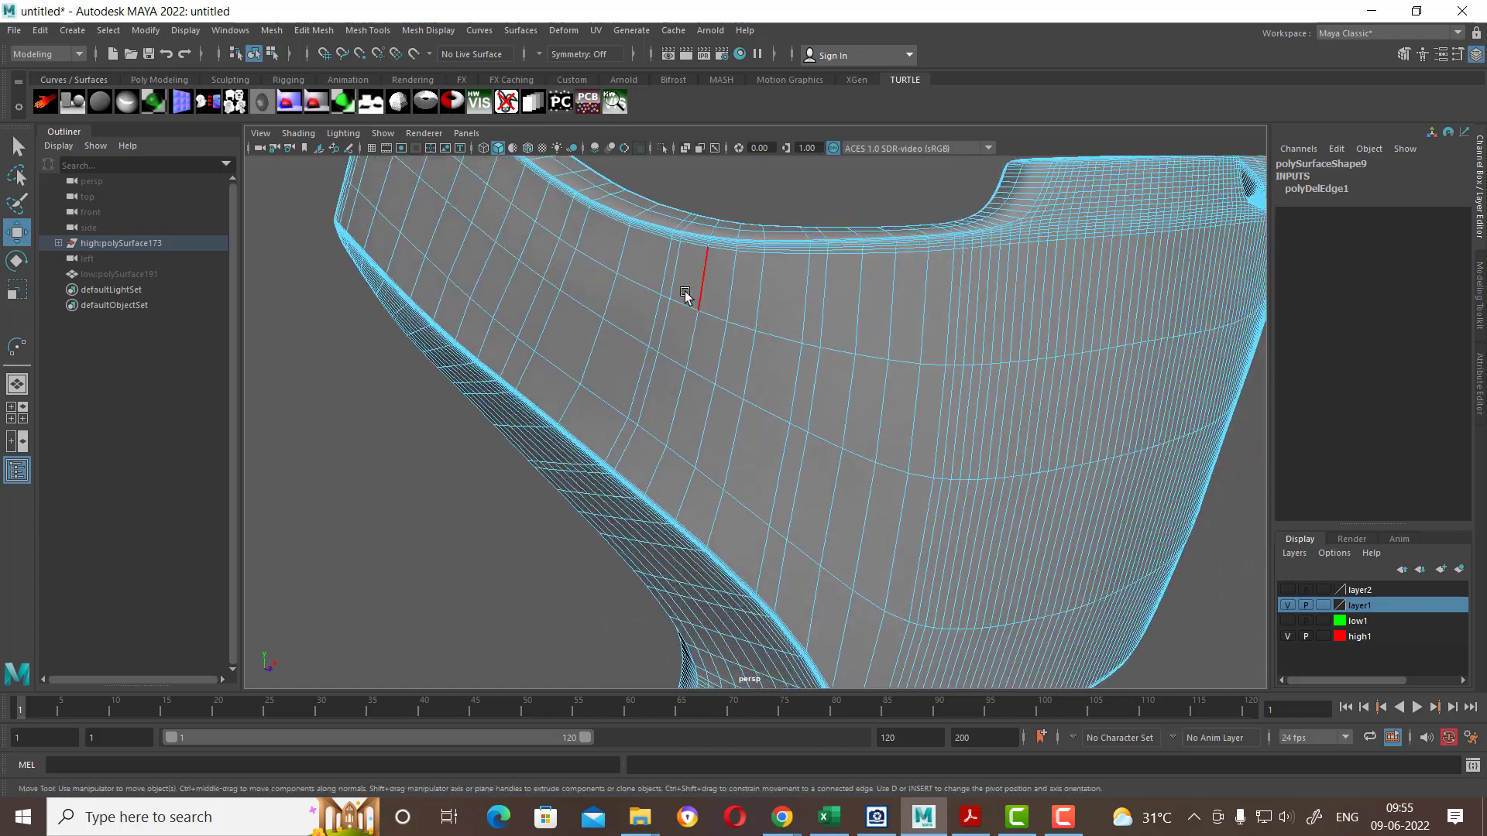
{"action": "left_click", "coordinate": [685, 294]}
{"action": "mouse_move", "coordinate": [680, 281]}
{"action": "left_mouse_down", "text": "alt"}
{"action": "mouse_move", "coordinate": [901, 364]}
{"action": "mouse_move", "coordinate": [875, 418]}
{"action": "left_mouse_up", "text": "alt"}
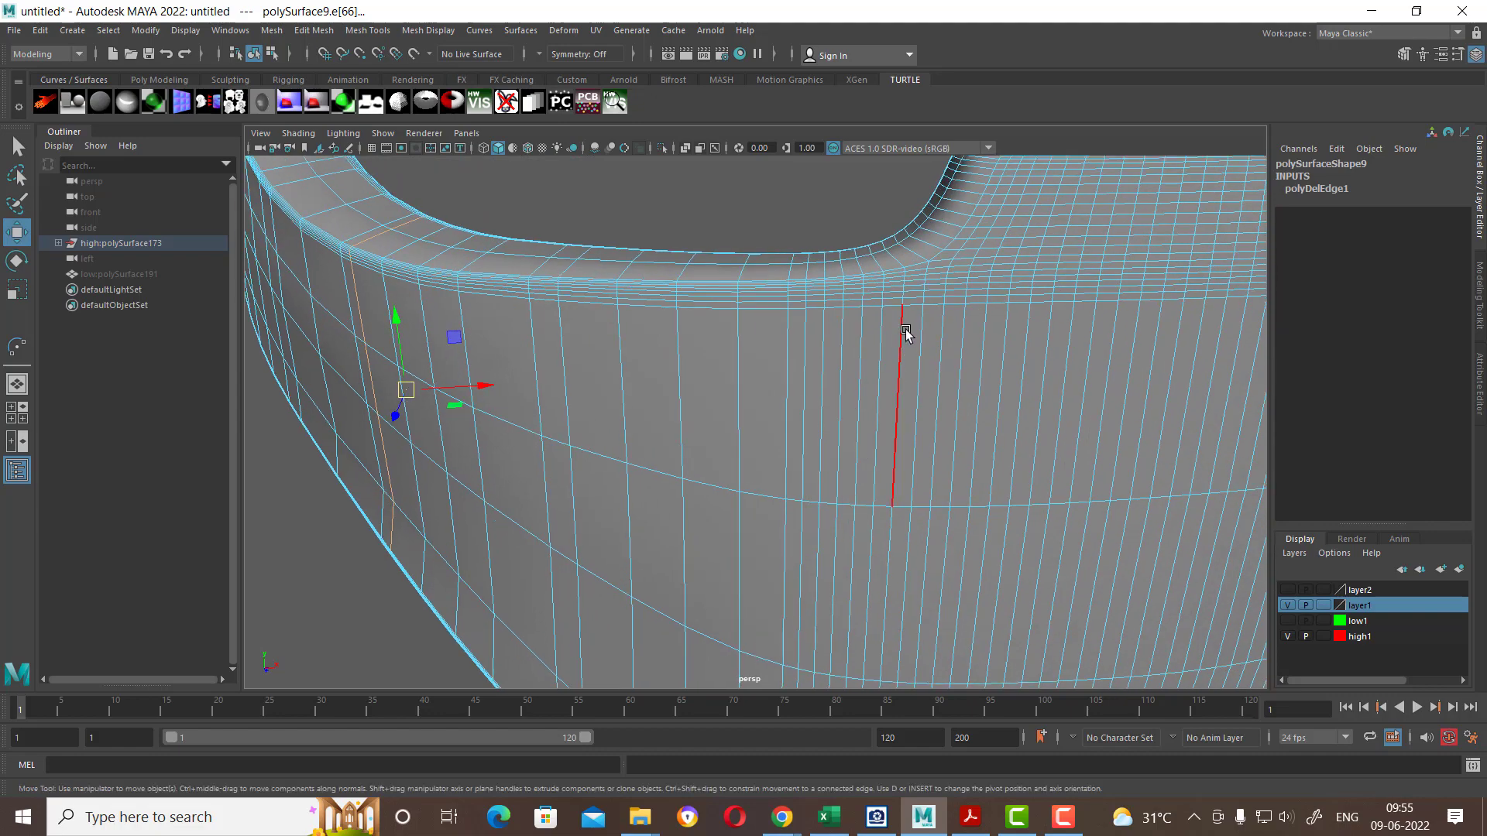
{"action": "left_click_drag", "start_coordinate": [866, 272], "coordinate": [879, 438], "text": "alt"}
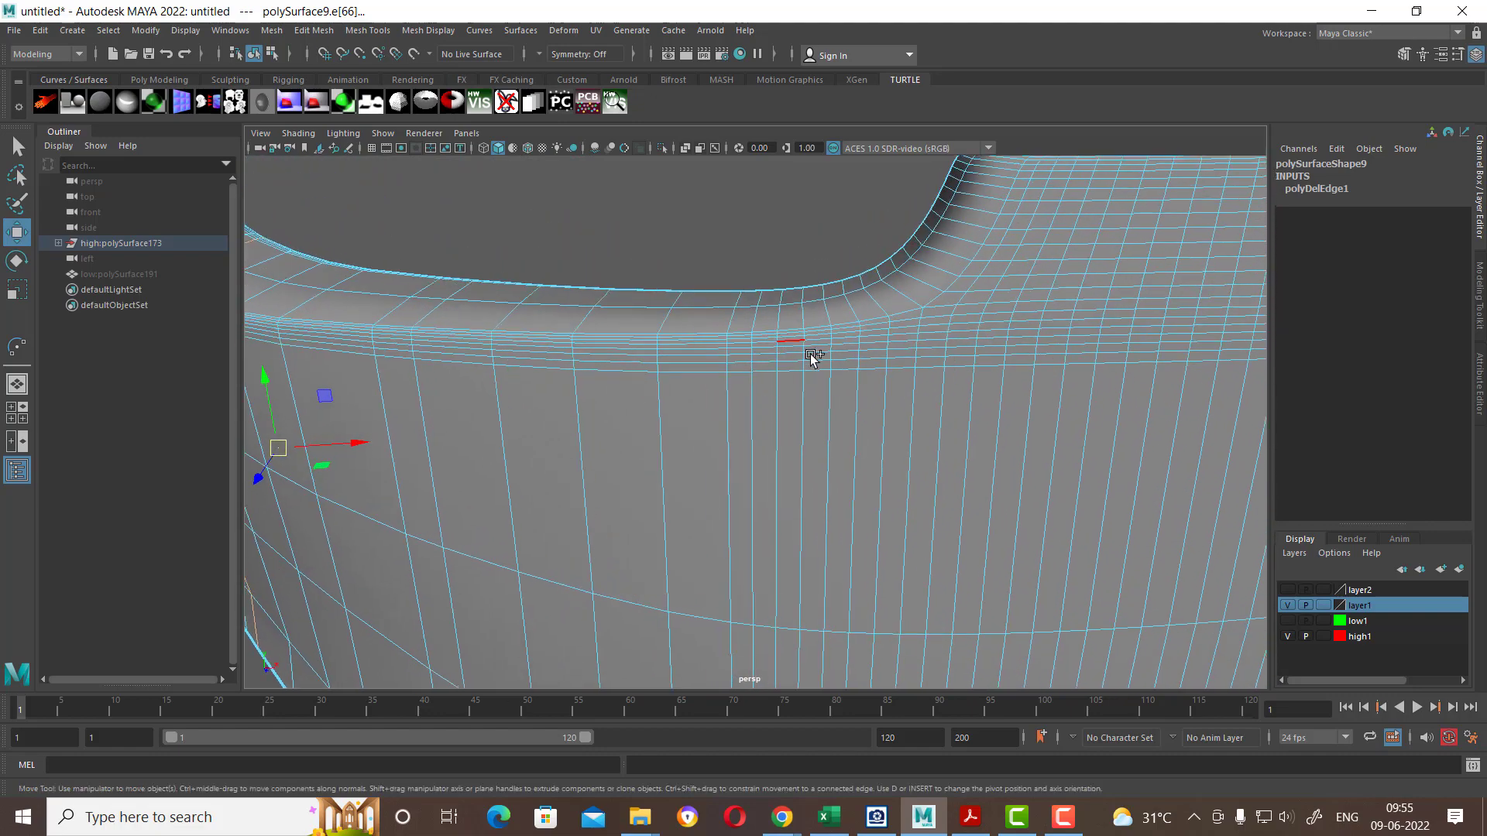
{"action": "left_click_drag", "start_coordinate": [931, 321], "coordinate": [813, 388], "text": "alt"}
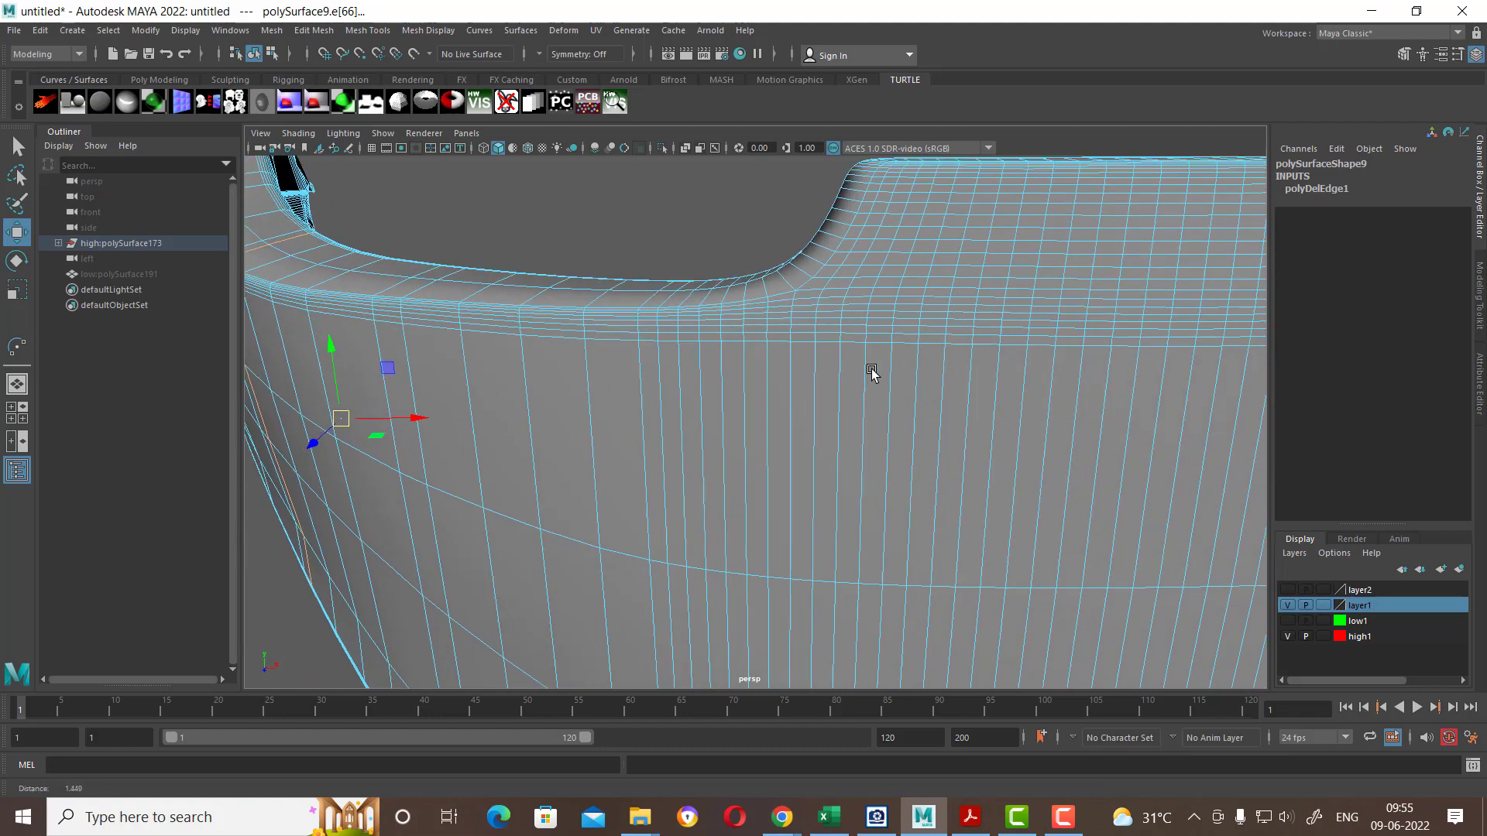
{"action": "left_click", "coordinate": [756, 390], "text": "shift"}
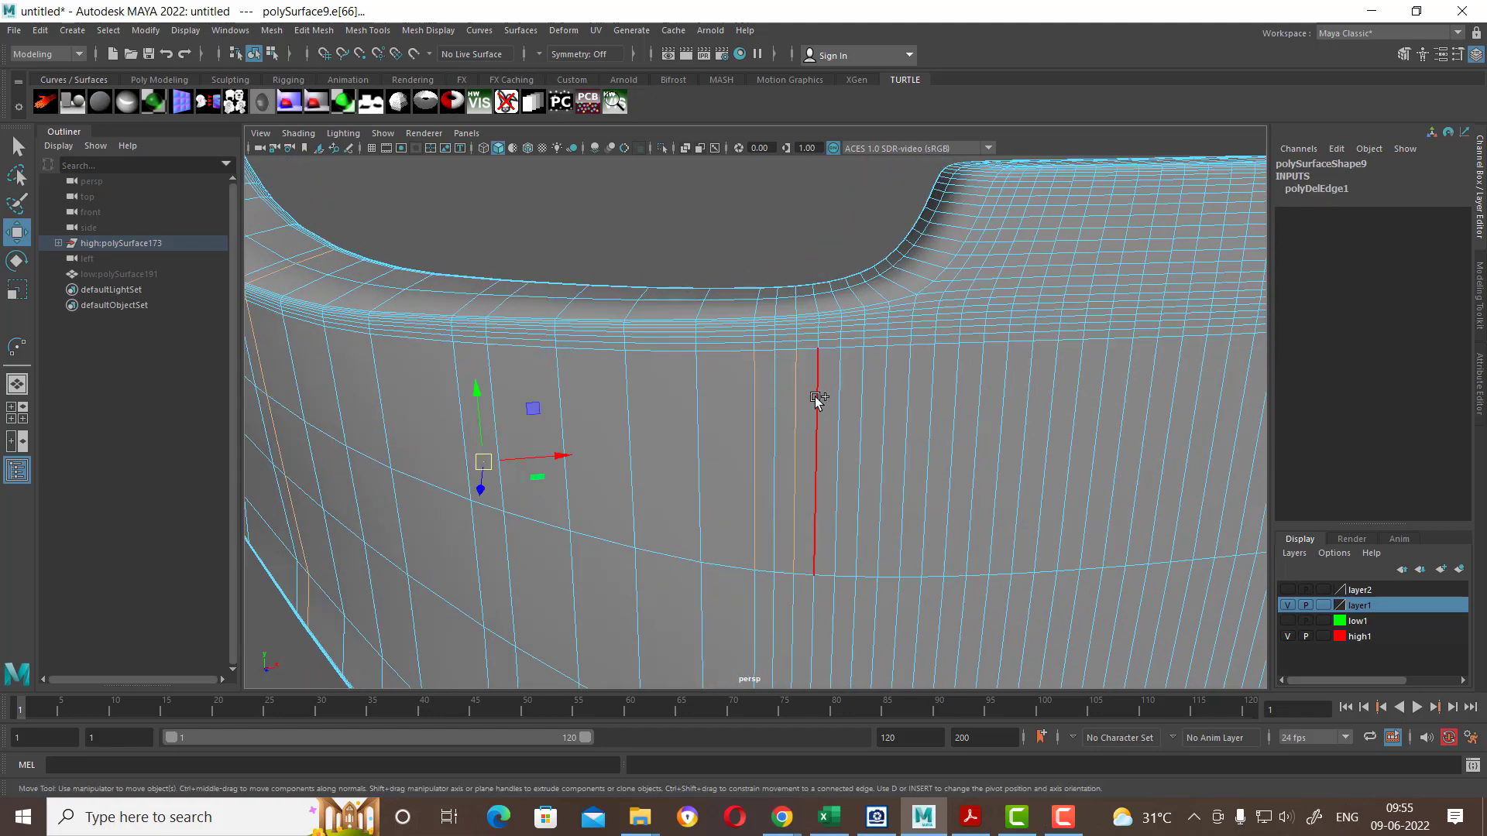
{"action": "left_click", "coordinate": [816, 402], "text": "shift"}
{"action": "left_click", "coordinate": [859, 404], "text": "shift"}
{"action": "left_click", "coordinate": [914, 413], "text": "shift"}
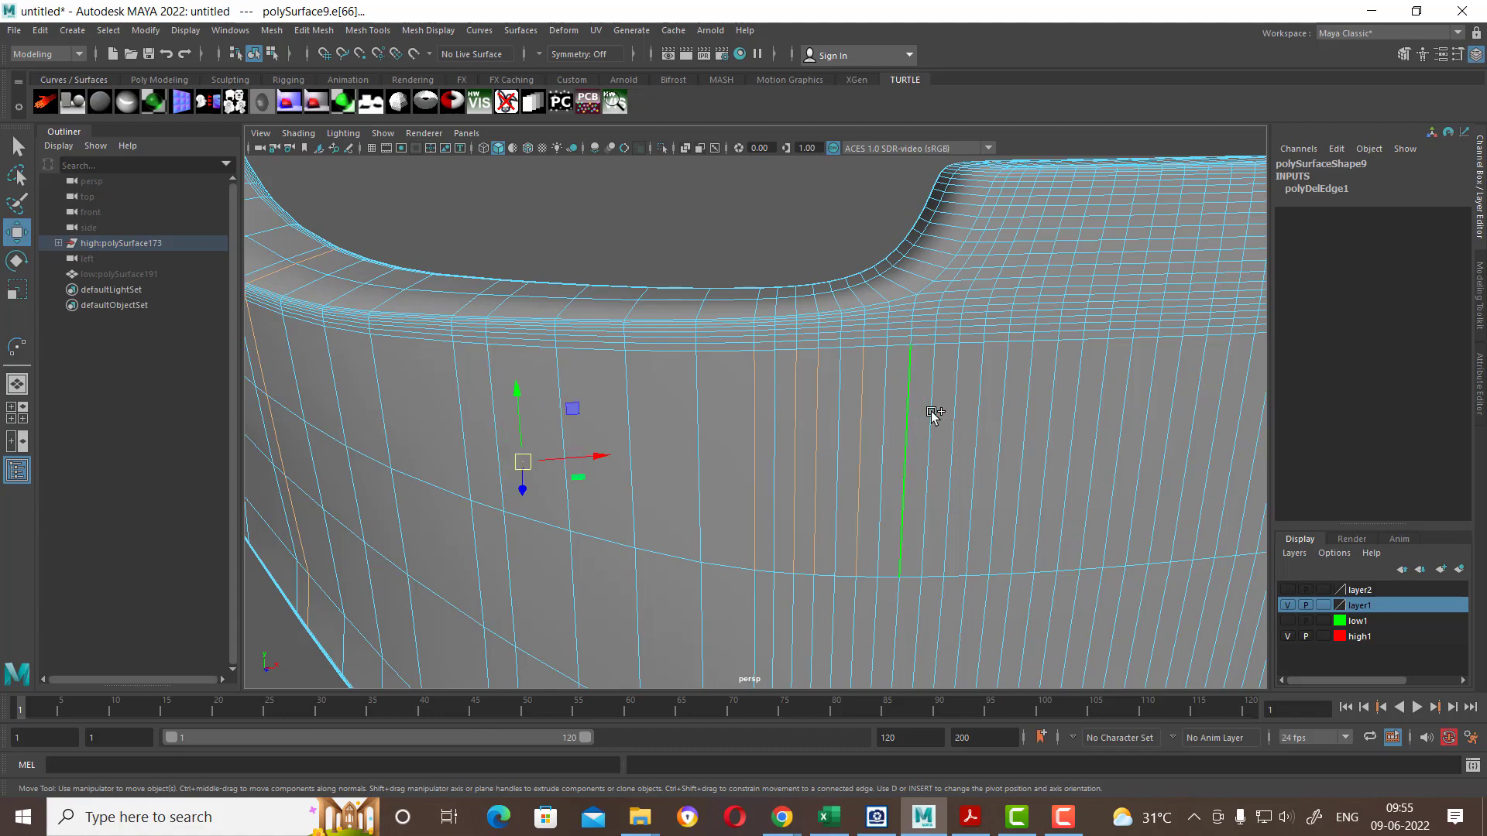
Step: Add four more vertical loops across the faceplate and delete them all with Delete Edge
{"action": "mouse_move", "coordinate": [805, 407]}
{"action": "left_mouse_down", "text": "alt"}
{"action": "mouse_move", "coordinate": [706, 405]}
{"action": "mouse_move", "coordinate": [682, 434]}
{"action": "mouse_move", "coordinate": [579, 387]}
{"action": "left_mouse_up", "text": "alt"}
{"action": "left_click", "coordinate": [552, 362], "text": "shift"}
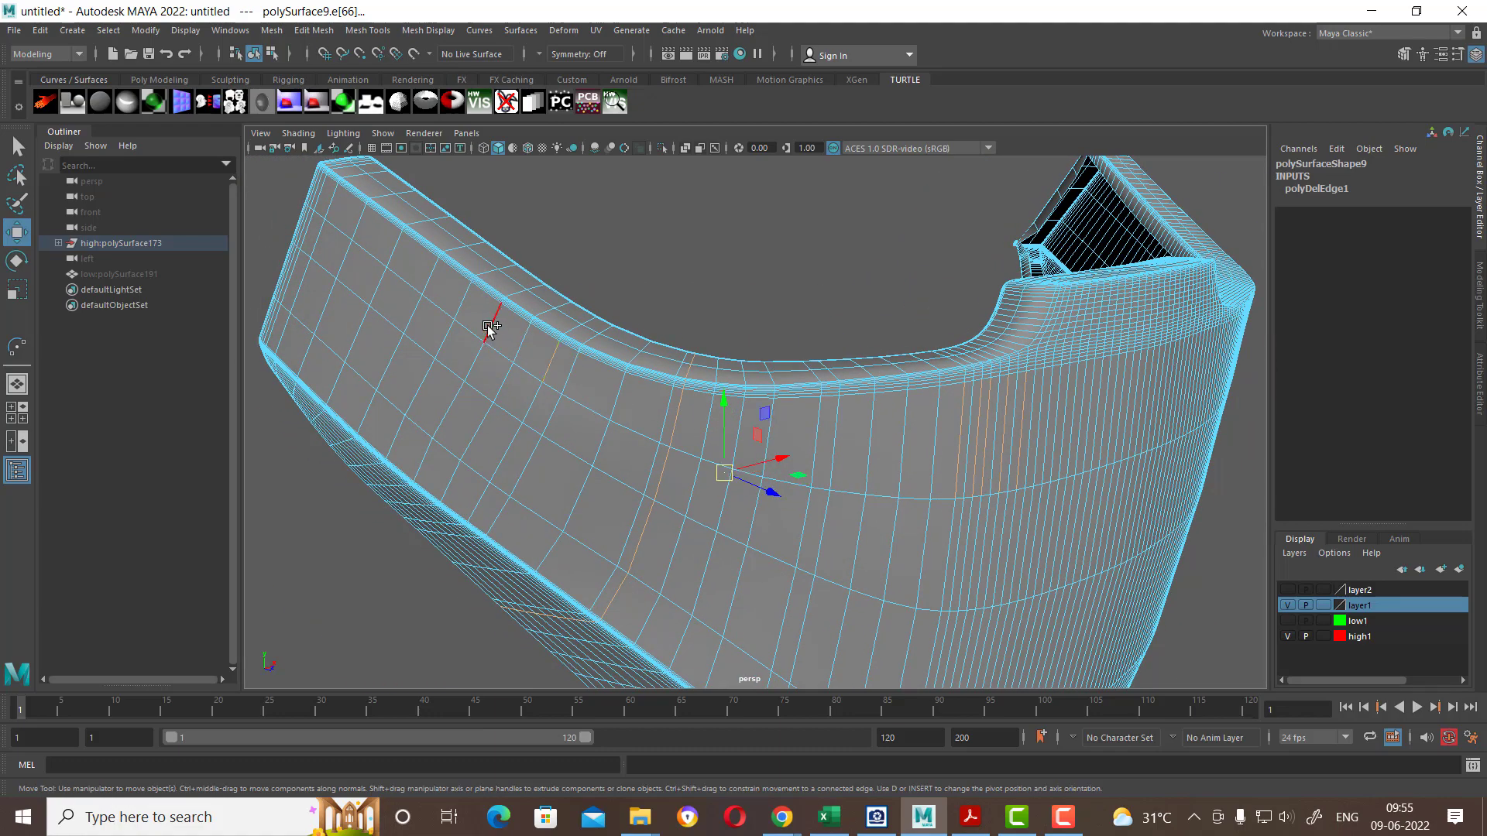
{"action": "left_click", "coordinate": [490, 329], "text": "shift"}
{"action": "left_click", "coordinate": [430, 279], "text": "shift"}
{"action": "left_click", "coordinate": [350, 220], "text": "shift"}
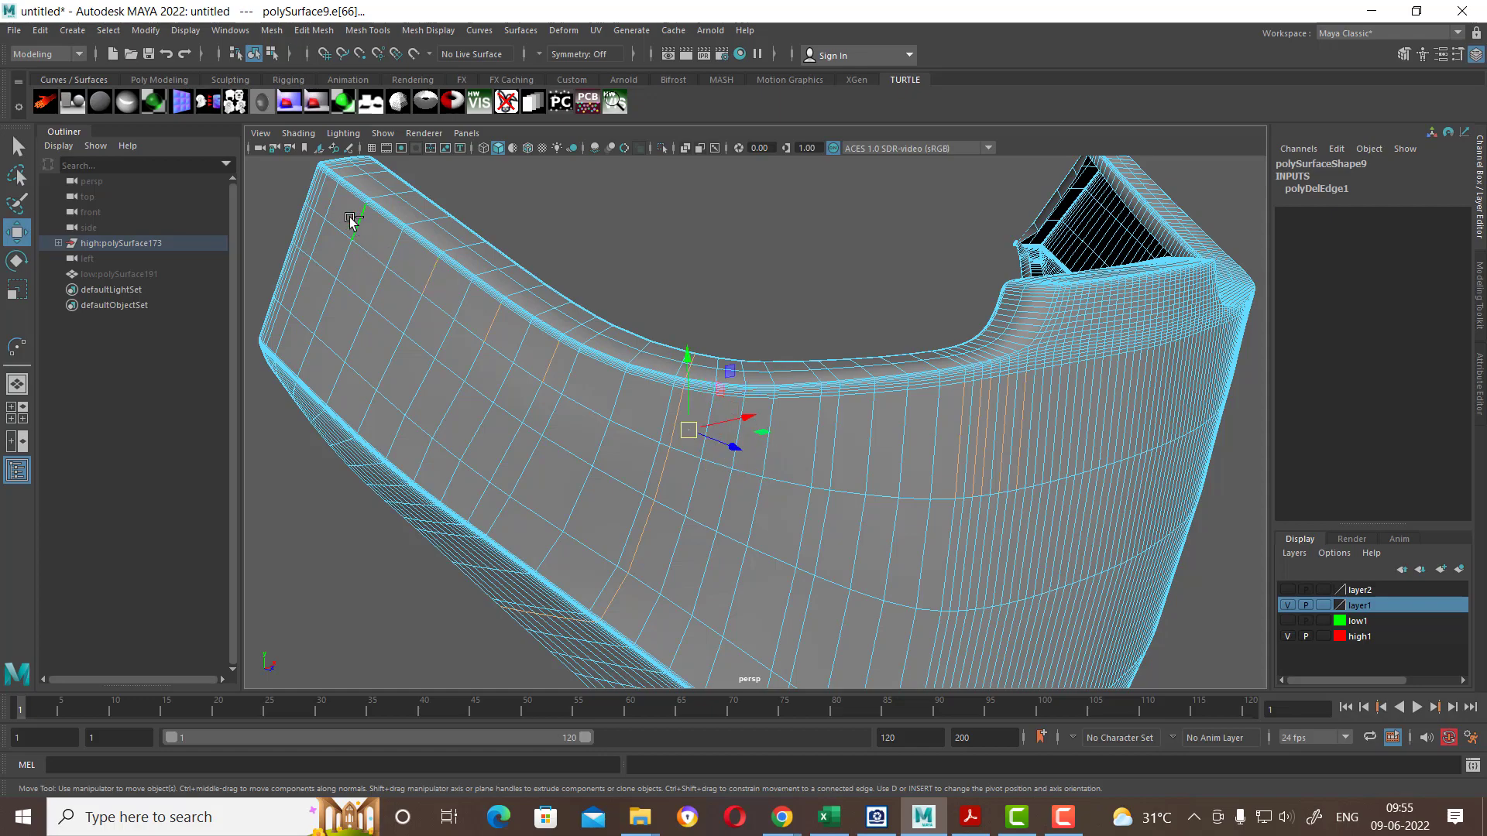
{"action": "mouse_move", "coordinate": [328, 214]}
{"action": "left_mouse_down", "text": "alt"}
{"action": "mouse_move", "coordinate": [432, 292]}
{"action": "mouse_move", "coordinate": [429, 332]}
{"action": "mouse_move", "coordinate": [358, 305]}
{"action": "mouse_move", "coordinate": [488, 352]}
{"action": "mouse_move", "coordinate": [496, 316]}
{"action": "left_mouse_up", "text": "alt"}
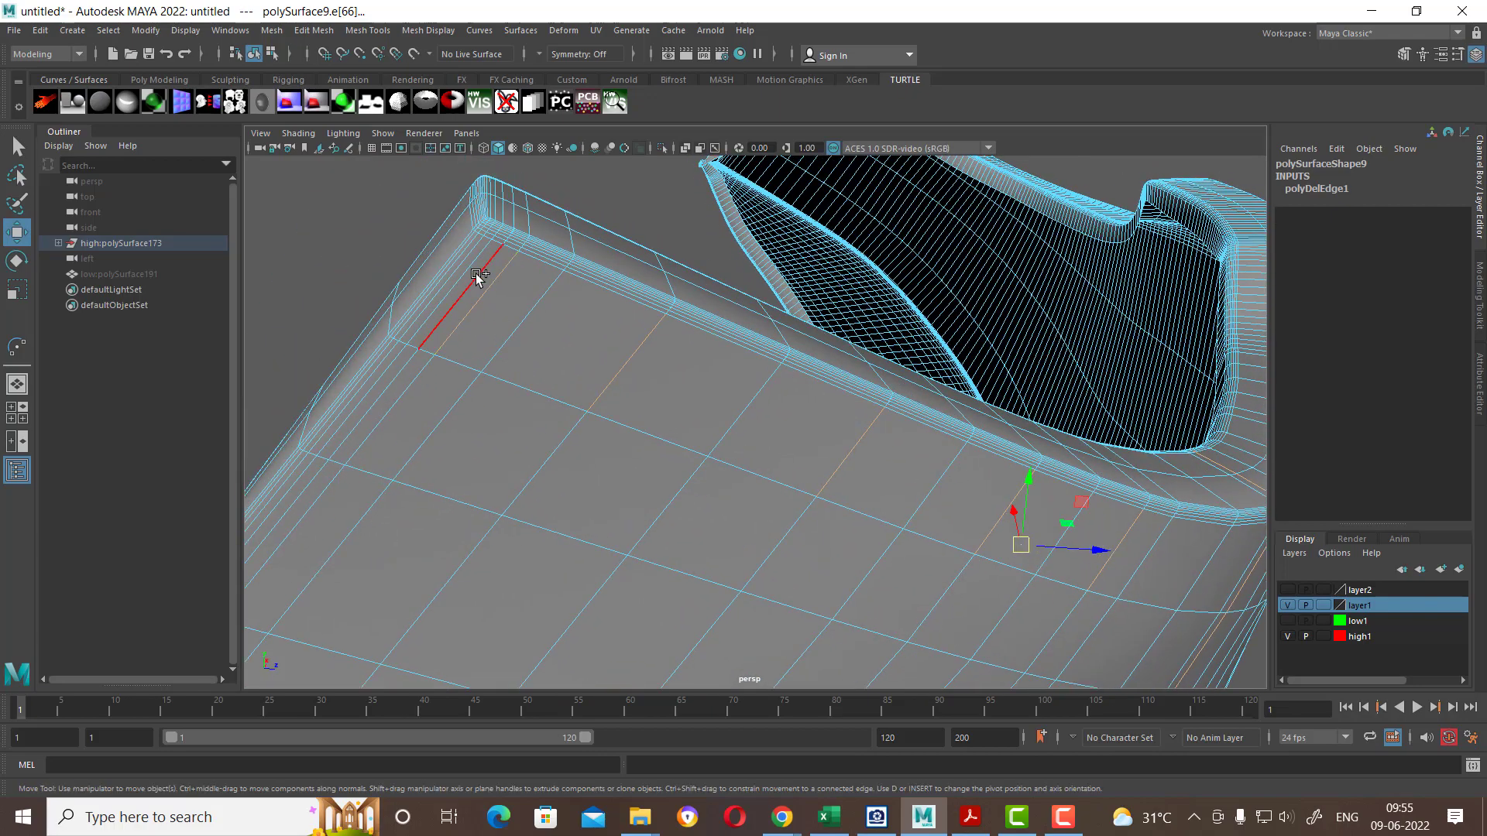
{"action": "right_click_drag", "start_coordinate": [519, 292], "coordinate": [599, 332], "text": "shift"}
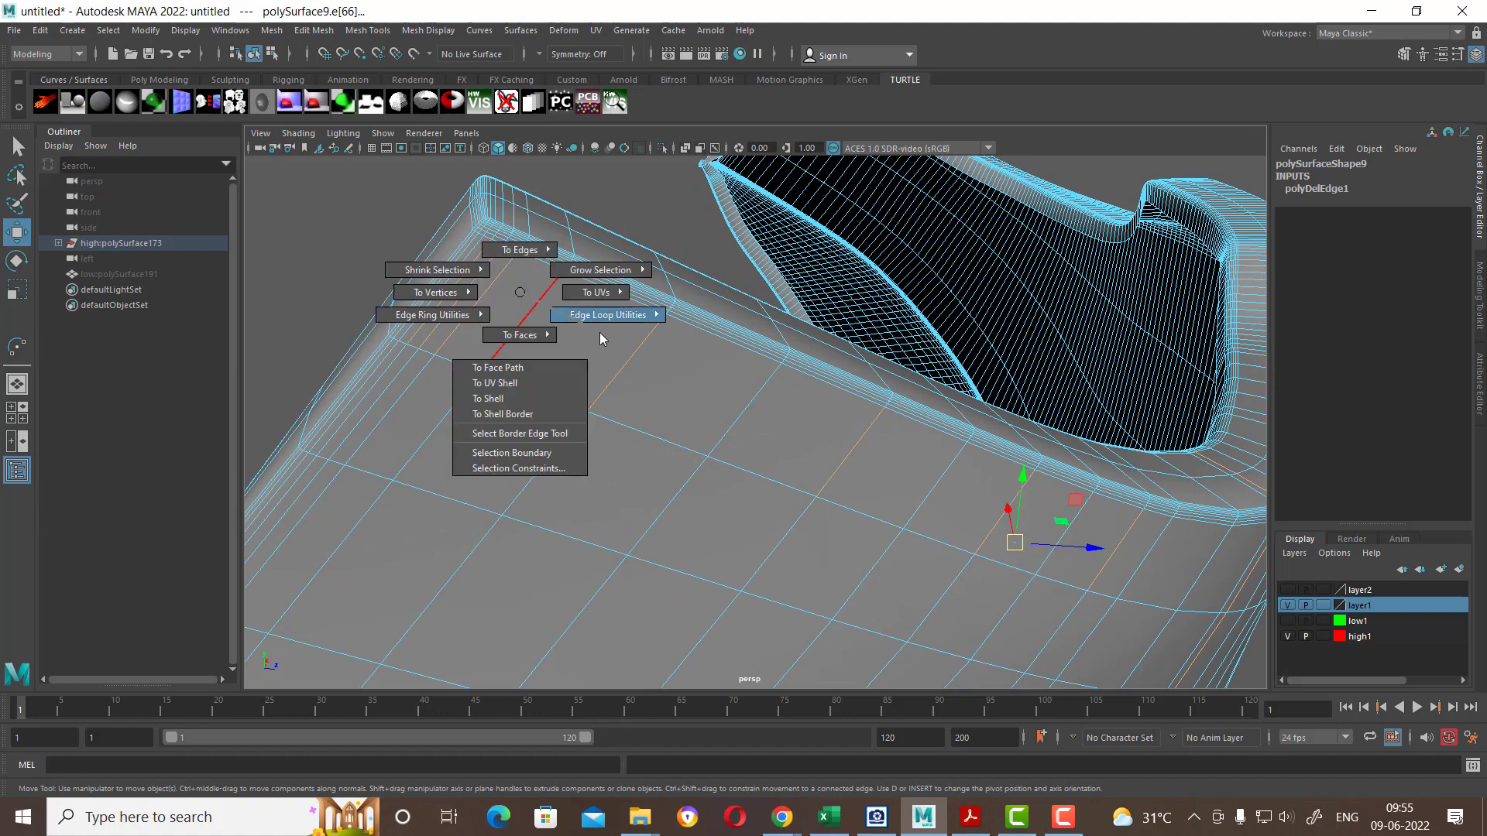
{"action": "right_click_drag", "start_coordinate": [756, 341], "coordinate": [763, 364], "text": "shift"}
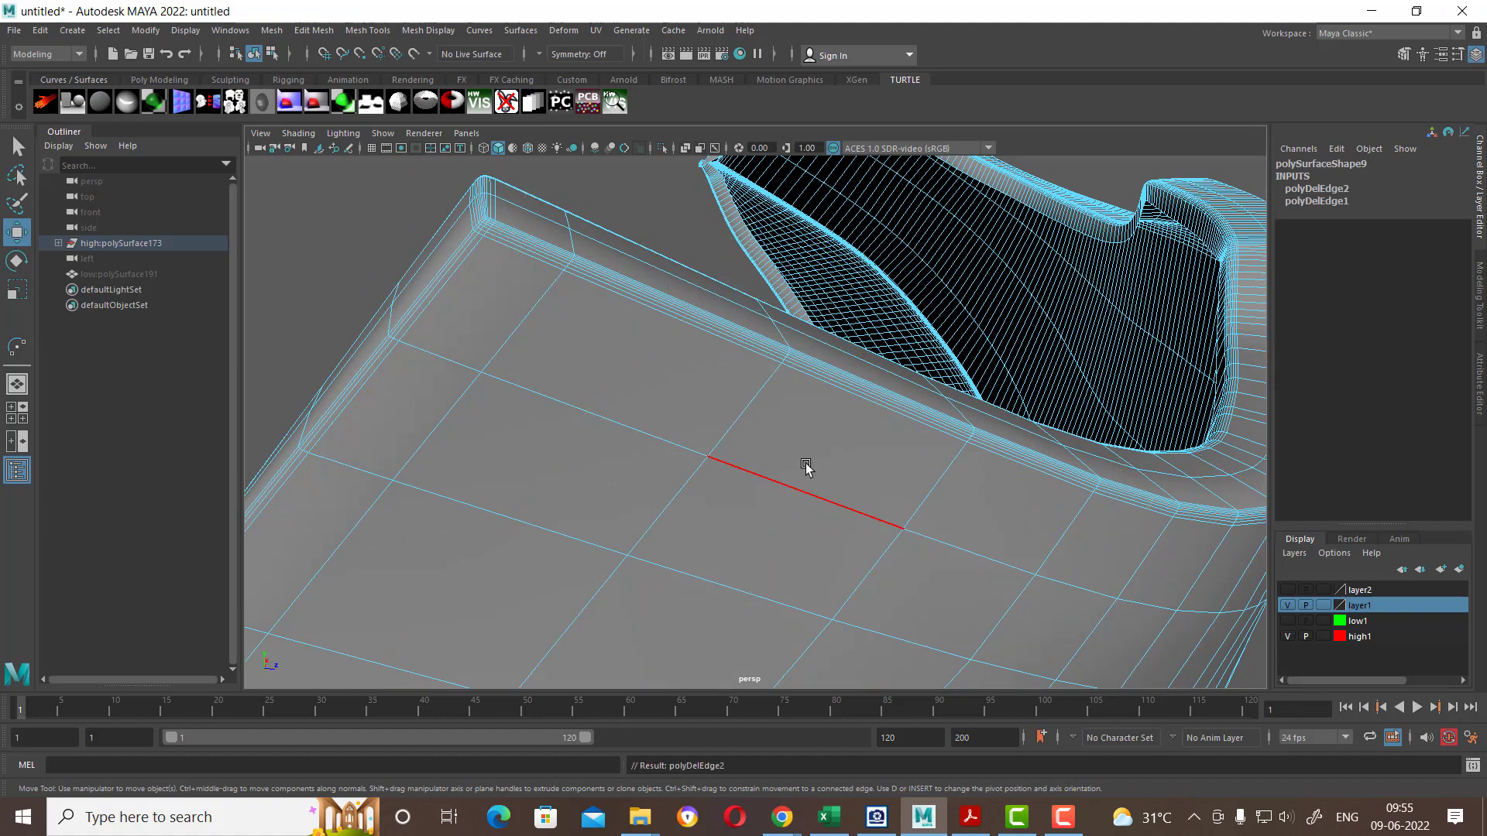
Step: Frame the model and select the horizontal edge loop running along the rim
{"action": "key", "text": "f"}
{"action": "mouse_move", "coordinate": [557, 309]}
{"action": "left_mouse_down", "text": "alt"}
{"action": "mouse_move", "coordinate": [737, 541]}
{"action": "mouse_move", "coordinate": [667, 431]}
{"action": "left_mouse_up", "text": "alt"}
{"action": "right_click_drag", "start_coordinate": [667, 432], "coordinate": [765, 483], "text": "alt"}
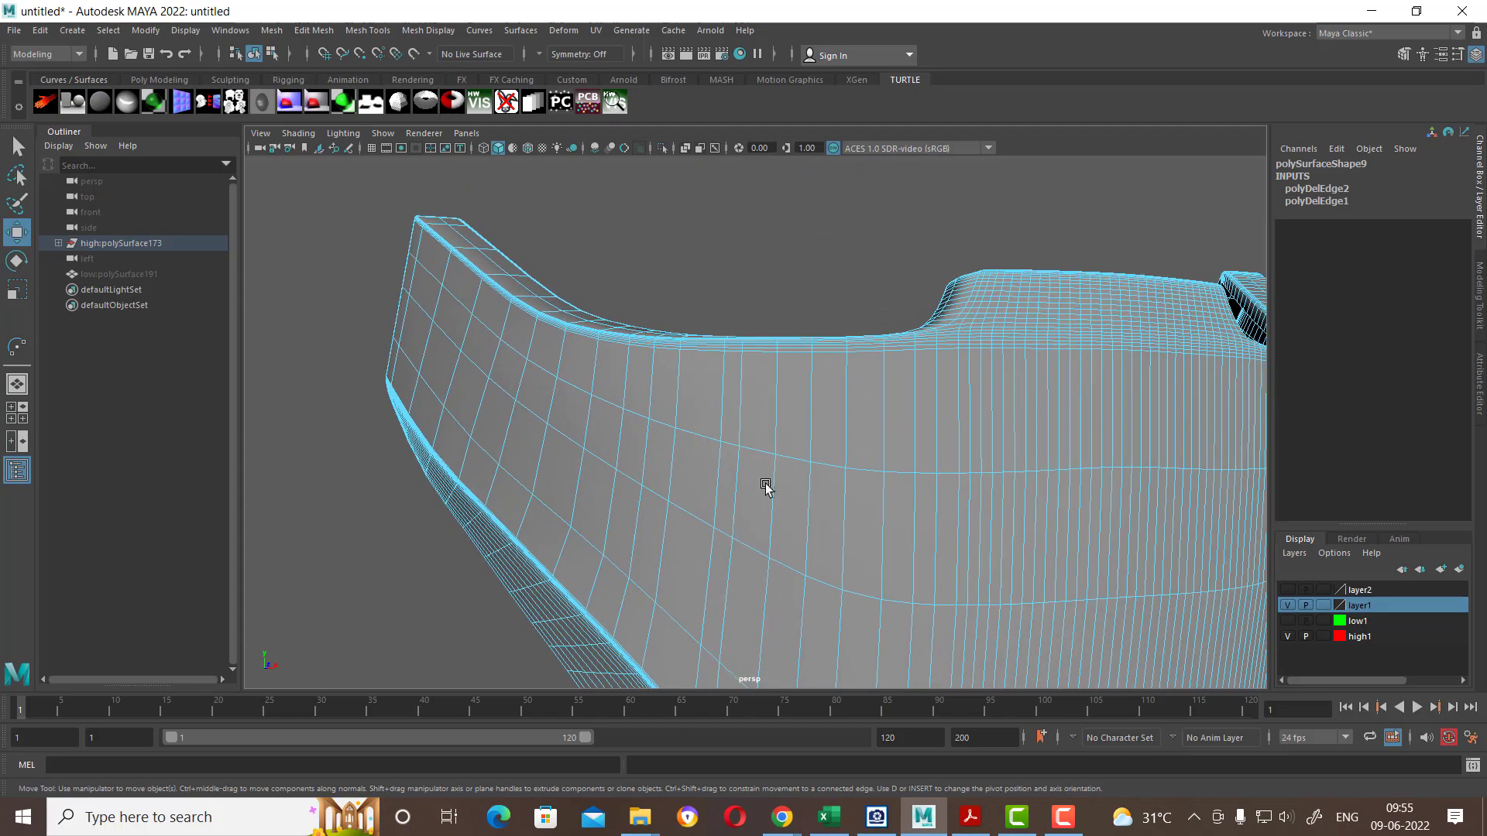
{"action": "mouse_move", "coordinate": [765, 483]}
{"action": "left_mouse_down", "text": "alt"}
{"action": "mouse_move", "coordinate": [679, 441]}
{"action": "mouse_move", "coordinate": [686, 361]}
{"action": "mouse_move", "coordinate": [685, 391]}
{"action": "mouse_move", "coordinate": [664, 402]}
{"action": "mouse_move", "coordinate": [696, 471]}
{"action": "mouse_move", "coordinate": [867, 439]}
{"action": "left_mouse_up", "text": "alt"}
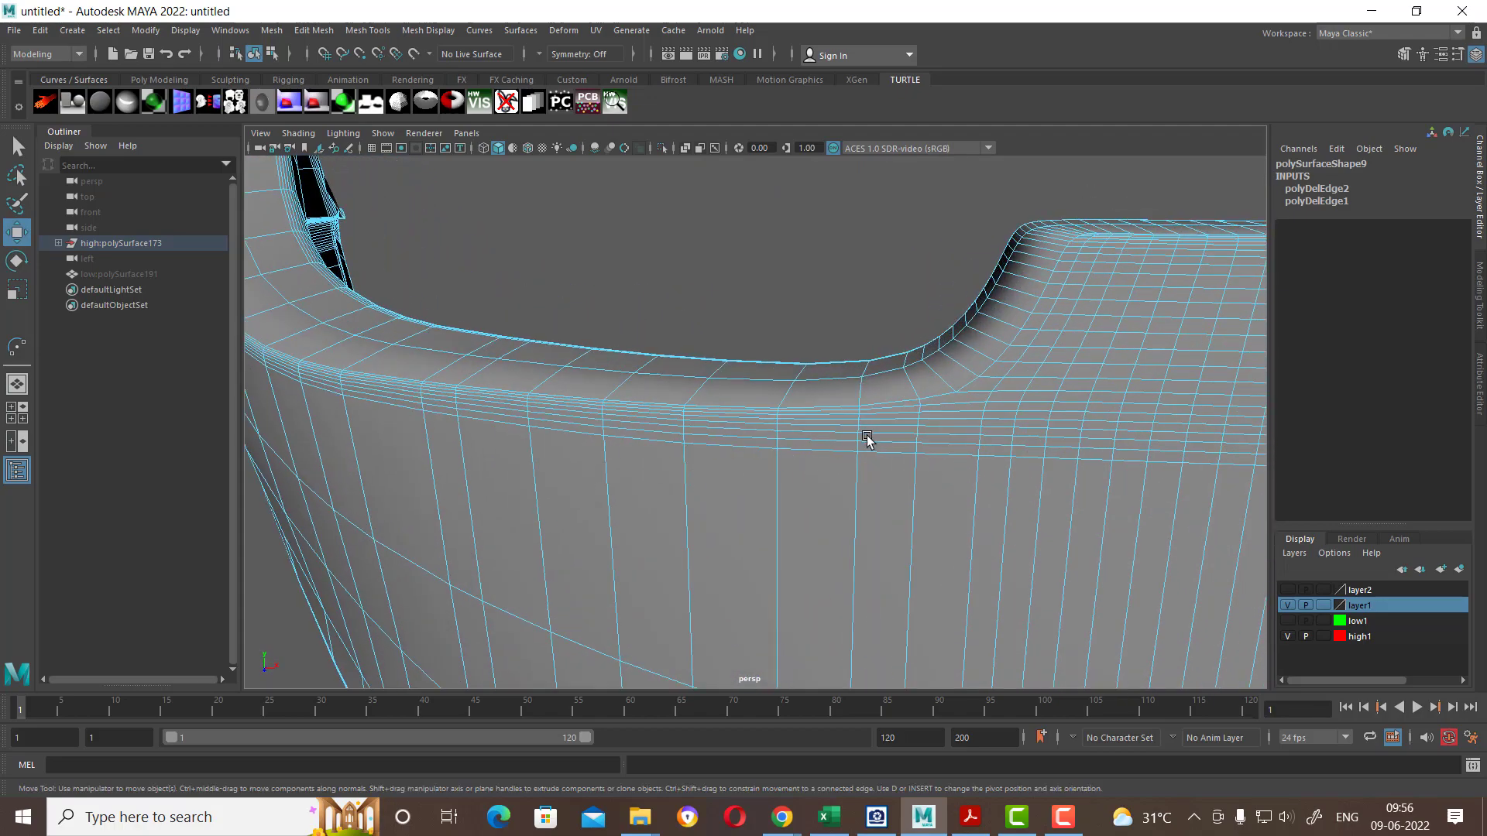
{"action": "double_click", "coordinate": [946, 419]}
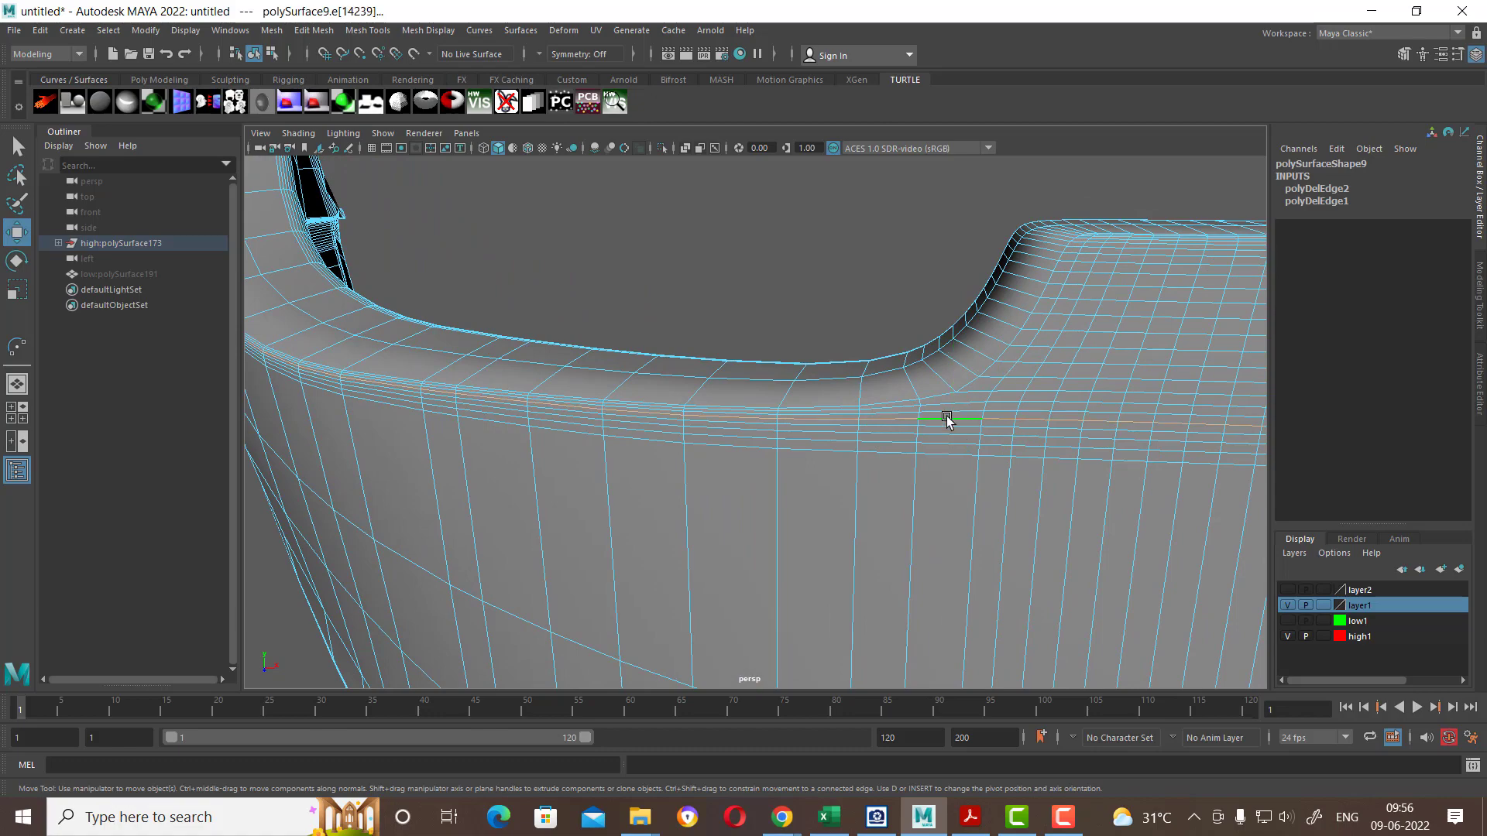
Step: Delete the selected rim loop with Delete Edge and inspect the result
{"action": "mouse_move", "coordinate": [743, 441]}
{"action": "left_mouse_down", "text": "alt"}
{"action": "mouse_move", "coordinate": [909, 435]}
{"action": "mouse_move", "coordinate": [836, 474]}
{"action": "mouse_move", "coordinate": [804, 410]}
{"action": "mouse_move", "coordinate": [806, 455]}
{"action": "mouse_move", "coordinate": [823, 428]}
{"action": "mouse_move", "coordinate": [540, 428]}
{"action": "left_mouse_up", "text": "alt"}
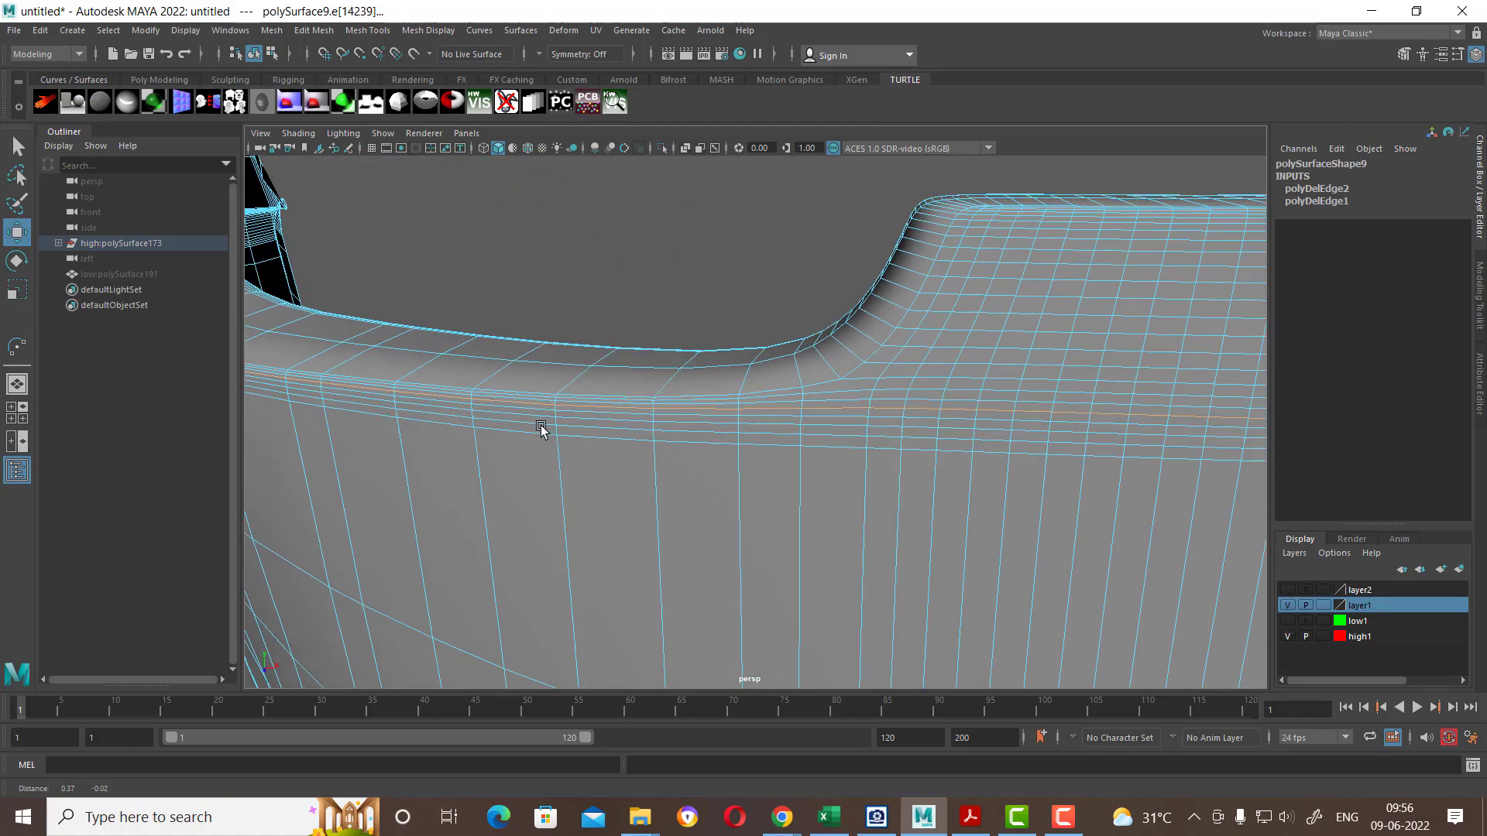
{"action": "scroll", "coordinate": [755, 465], "scroll_direction": "up", "scroll_amount": 3}
{"action": "scroll", "coordinate": [766, 462], "scroll_direction": "up", "scroll_amount": 2}
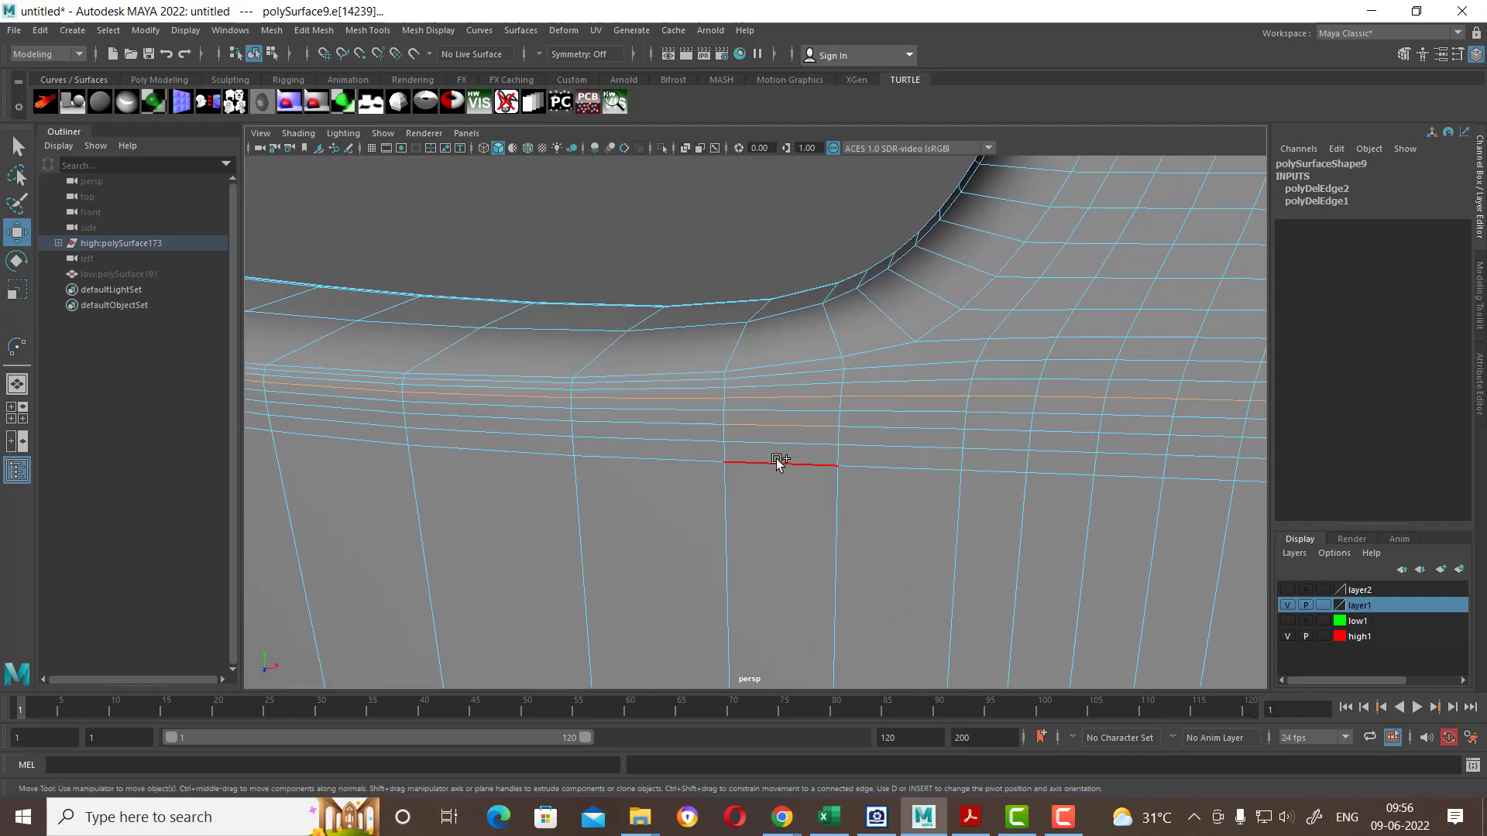
{"action": "right_click_drag", "start_coordinate": [722, 458], "coordinate": [908, 397], "text": "ctrl"}
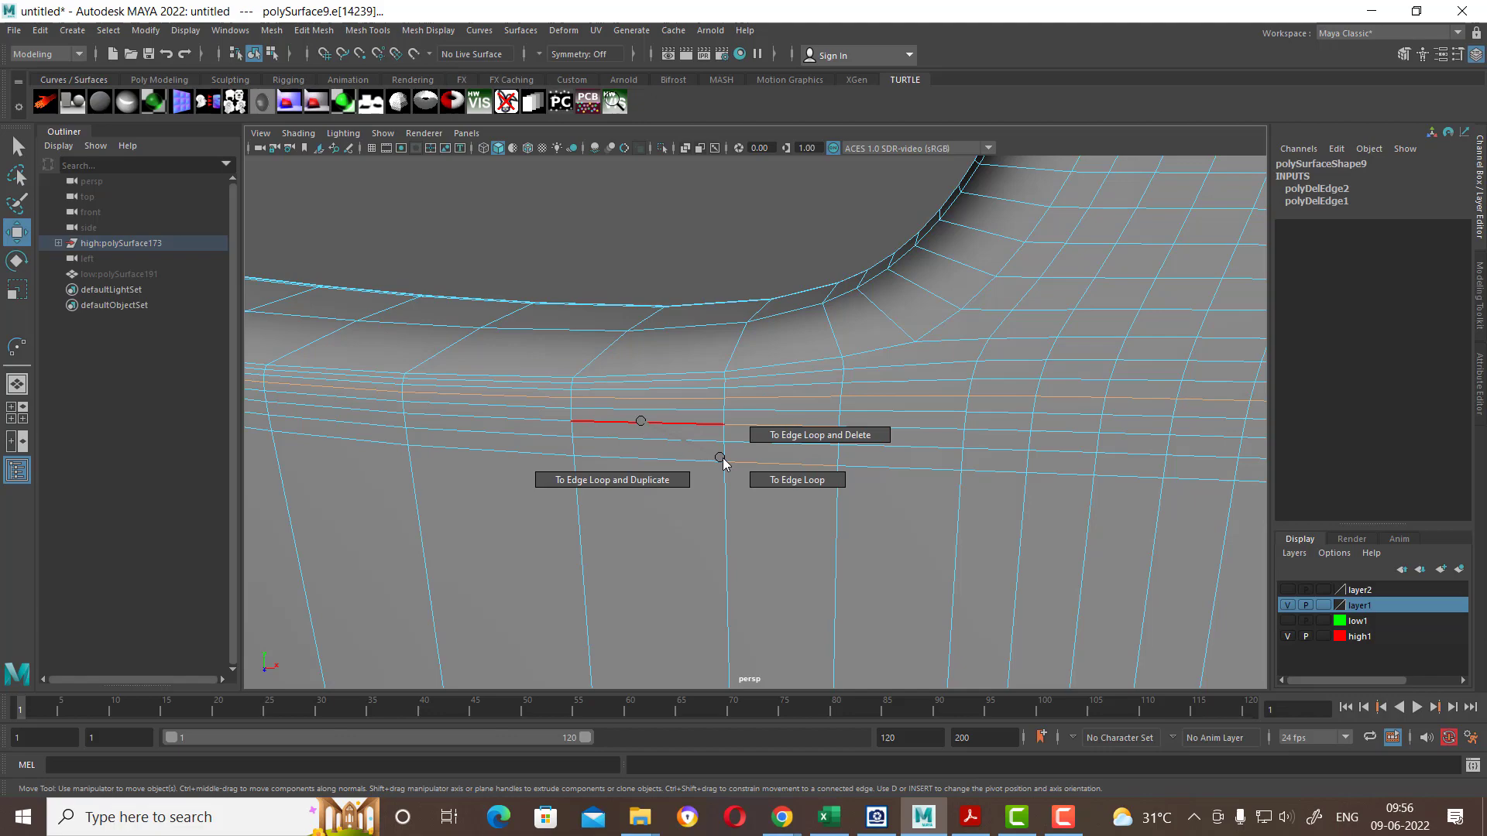
{"action": "right_click", "coordinate": [916, 390], "text": "shift"}
{"action": "right_click_drag", "start_coordinate": [531, 501], "coordinate": [498, 504], "text": "shift"}
{"action": "mouse_move", "coordinate": [627, 488]}
{"action": "left_mouse_down", "text": "alt"}
{"action": "mouse_move", "coordinate": [445, 620]}
{"action": "mouse_move", "coordinate": [656, 524]}
{"action": "left_mouse_up", "text": "alt"}
{"action": "scroll", "coordinate": [656, 525], "scroll_direction": "up", "scroll_amount": 2}
{"action": "scroll", "coordinate": [730, 531], "scroll_direction": "up", "scroll_amount": 2}
{"action": "scroll", "coordinate": [770, 557], "scroll_direction": "up", "scroll_amount": 2}
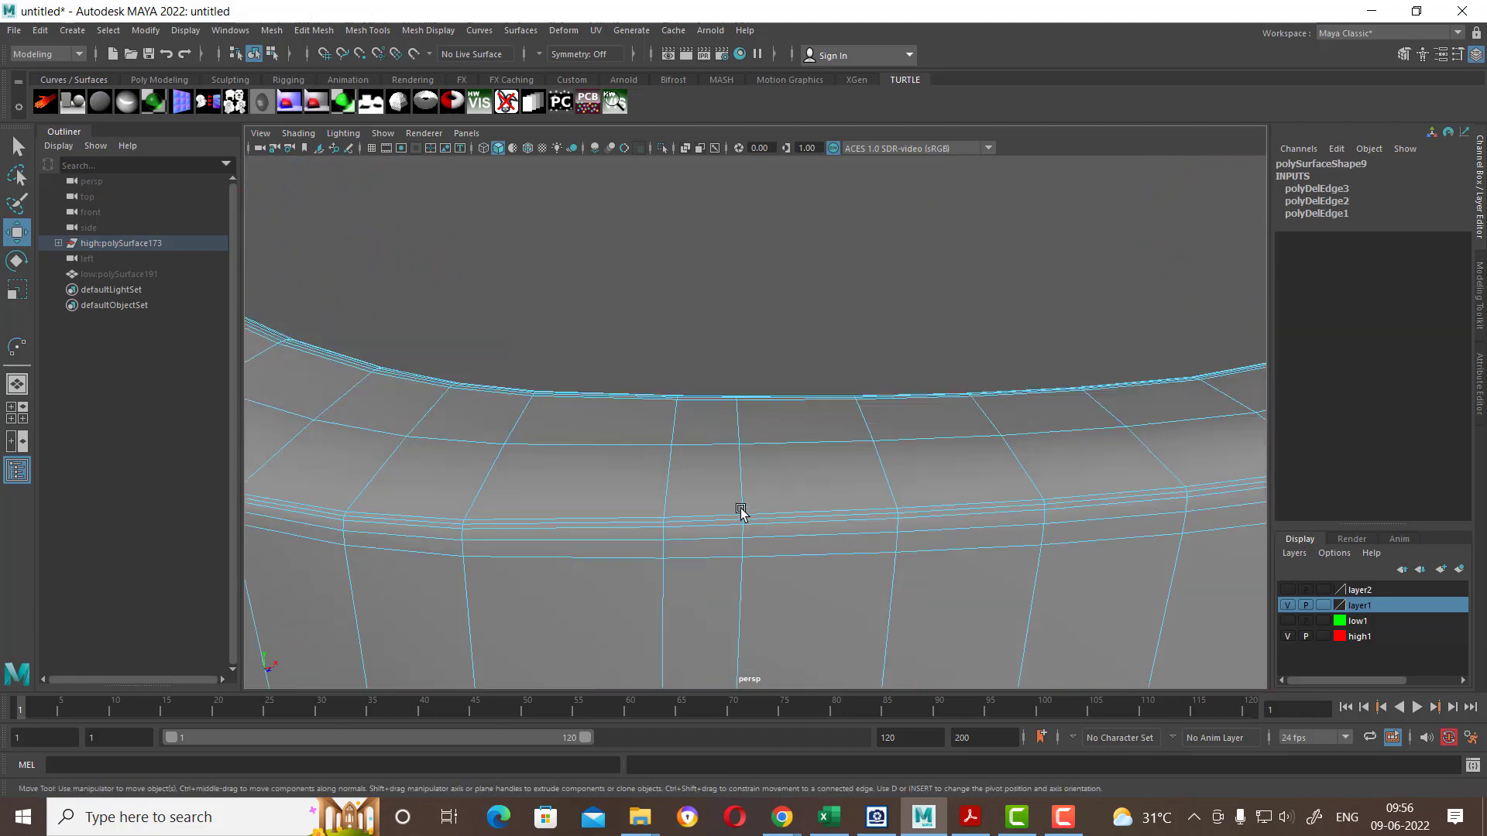
{"action": "scroll", "coordinate": [743, 511], "scroll_direction": "up", "scroll_amount": 2}
Step: Reframe the rim band and select an edge loop along it
{"action": "scroll", "coordinate": [778, 502], "scroll_direction": "up", "scroll_amount": 1}
{"action": "left_click", "coordinate": [708, 480]}
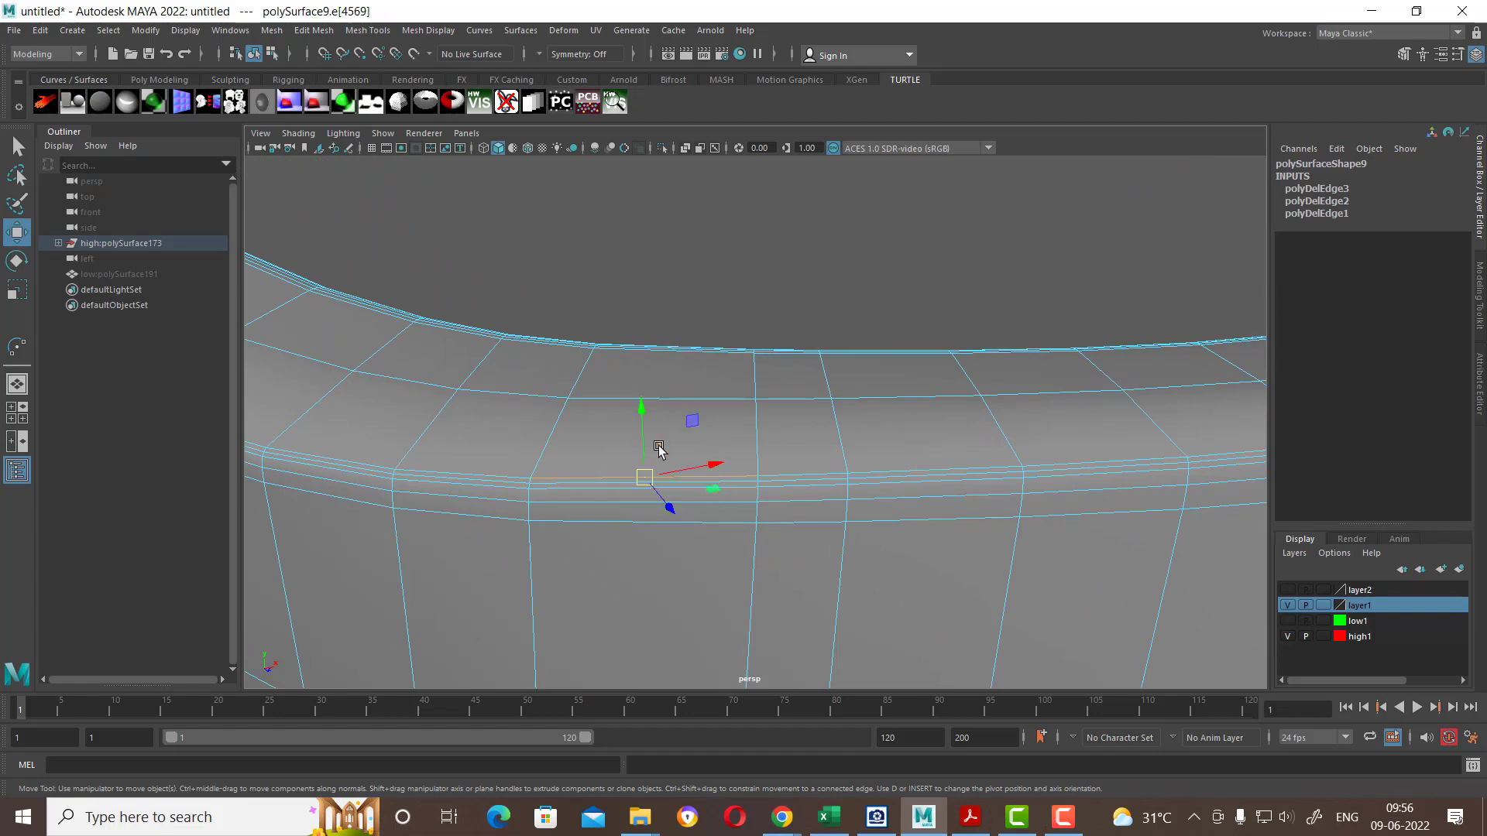
{"action": "right_click", "coordinate": [658, 447], "text": "ctrl"}
{"action": "scroll", "coordinate": [680, 524], "scroll_direction": "up", "scroll_amount": 2}
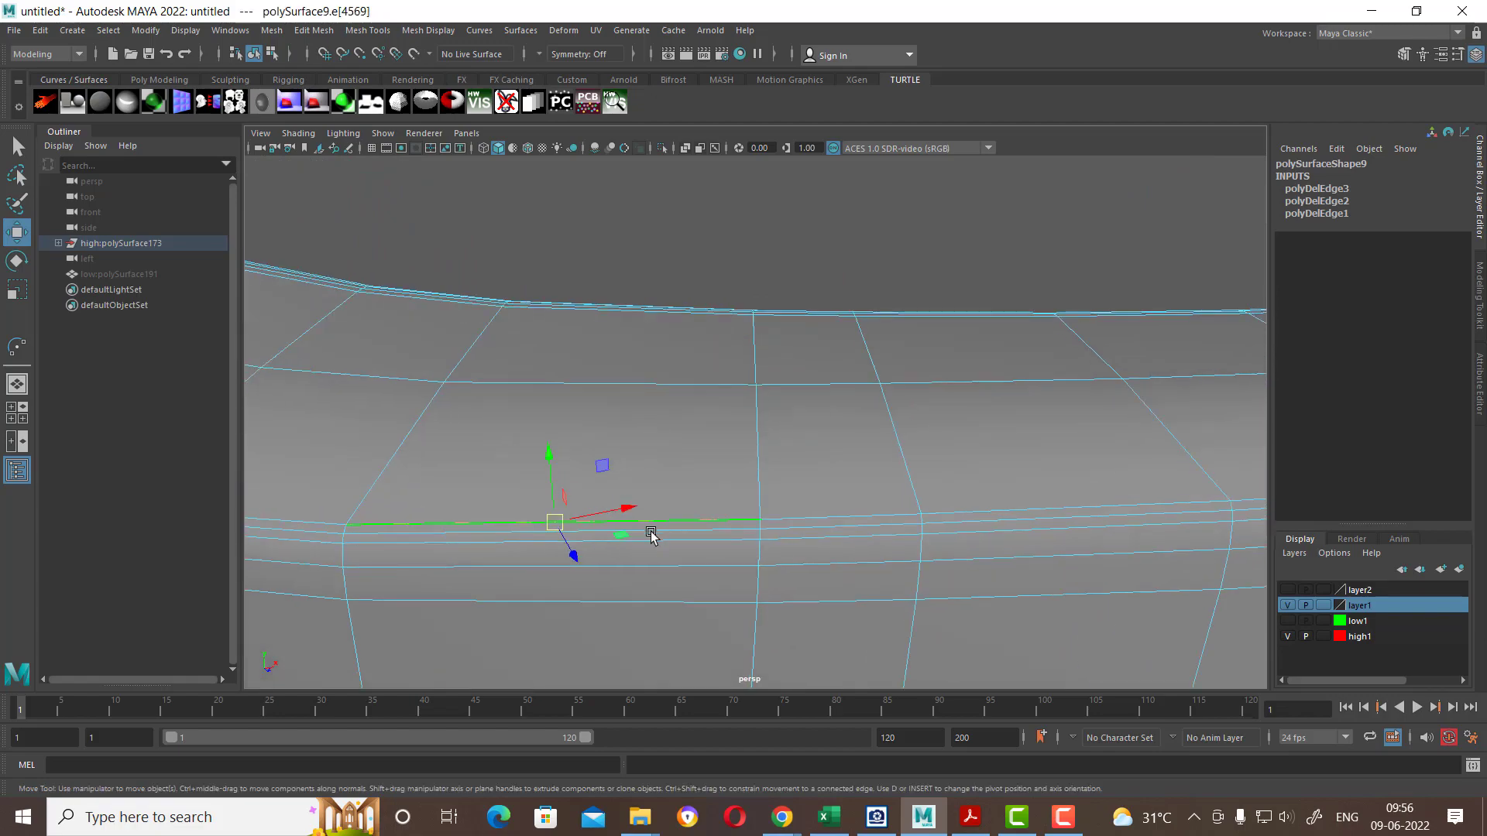
{"action": "scroll", "coordinate": [678, 559], "scroll_direction": "down", "scroll_amount": 3}
{"action": "mouse_move", "coordinate": [837, 508]}
{"action": "left_mouse_down", "text": "alt"}
{"action": "mouse_move", "coordinate": [790, 584]}
{"action": "mouse_move", "coordinate": [912, 515]}
{"action": "mouse_move", "coordinate": [563, 499]}
{"action": "left_mouse_up", "text": "alt"}
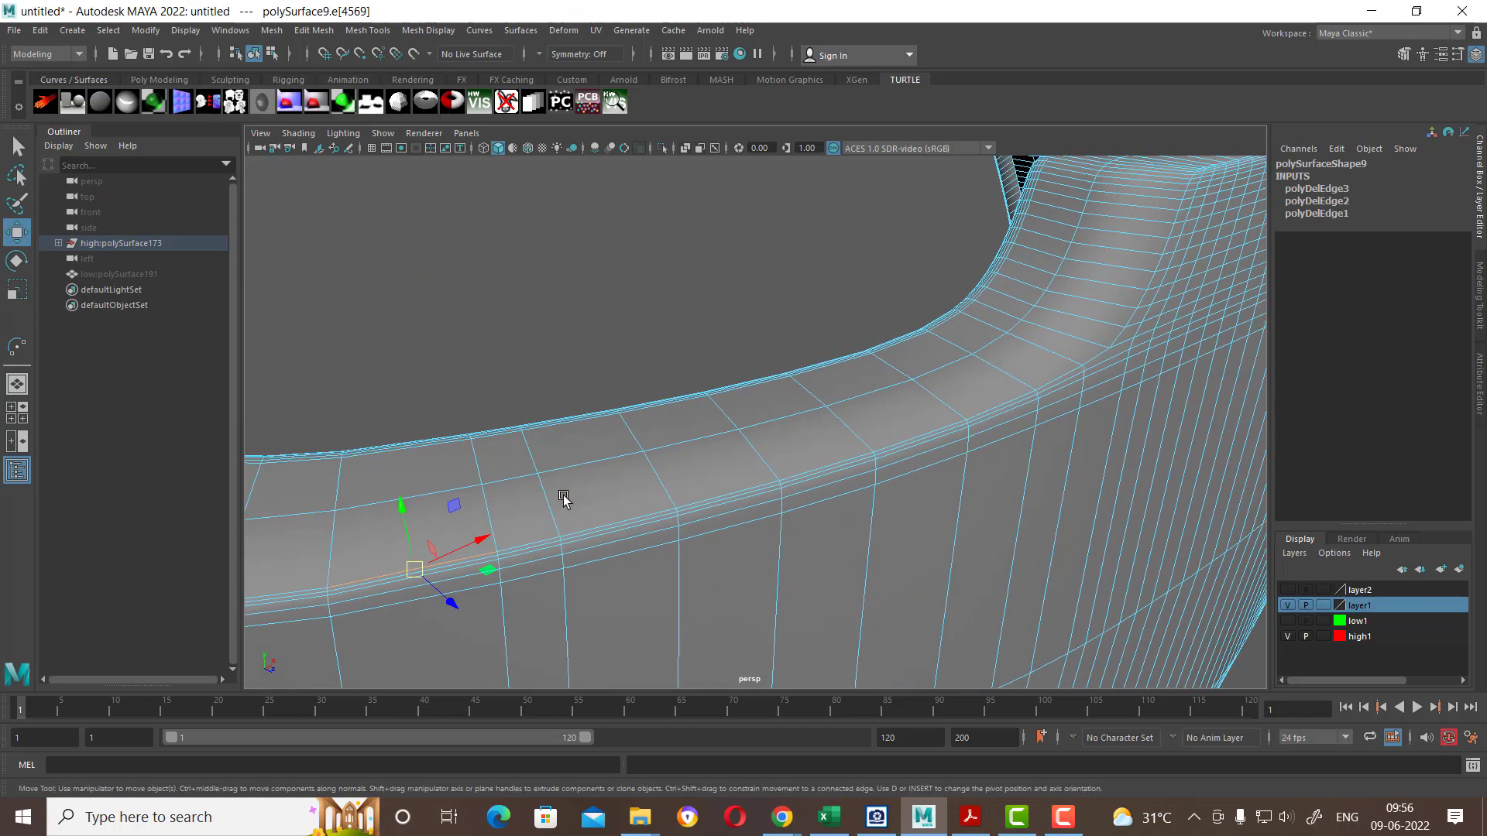
{"action": "double_click", "coordinate": [531, 540]}
{"action": "mouse_move", "coordinate": [660, 487]}
{"action": "left_mouse_down", "text": "alt"}
{"action": "mouse_move", "coordinate": [508, 488]}
{"action": "mouse_move", "coordinate": [577, 508]}
{"action": "left_mouse_up", "text": "alt"}
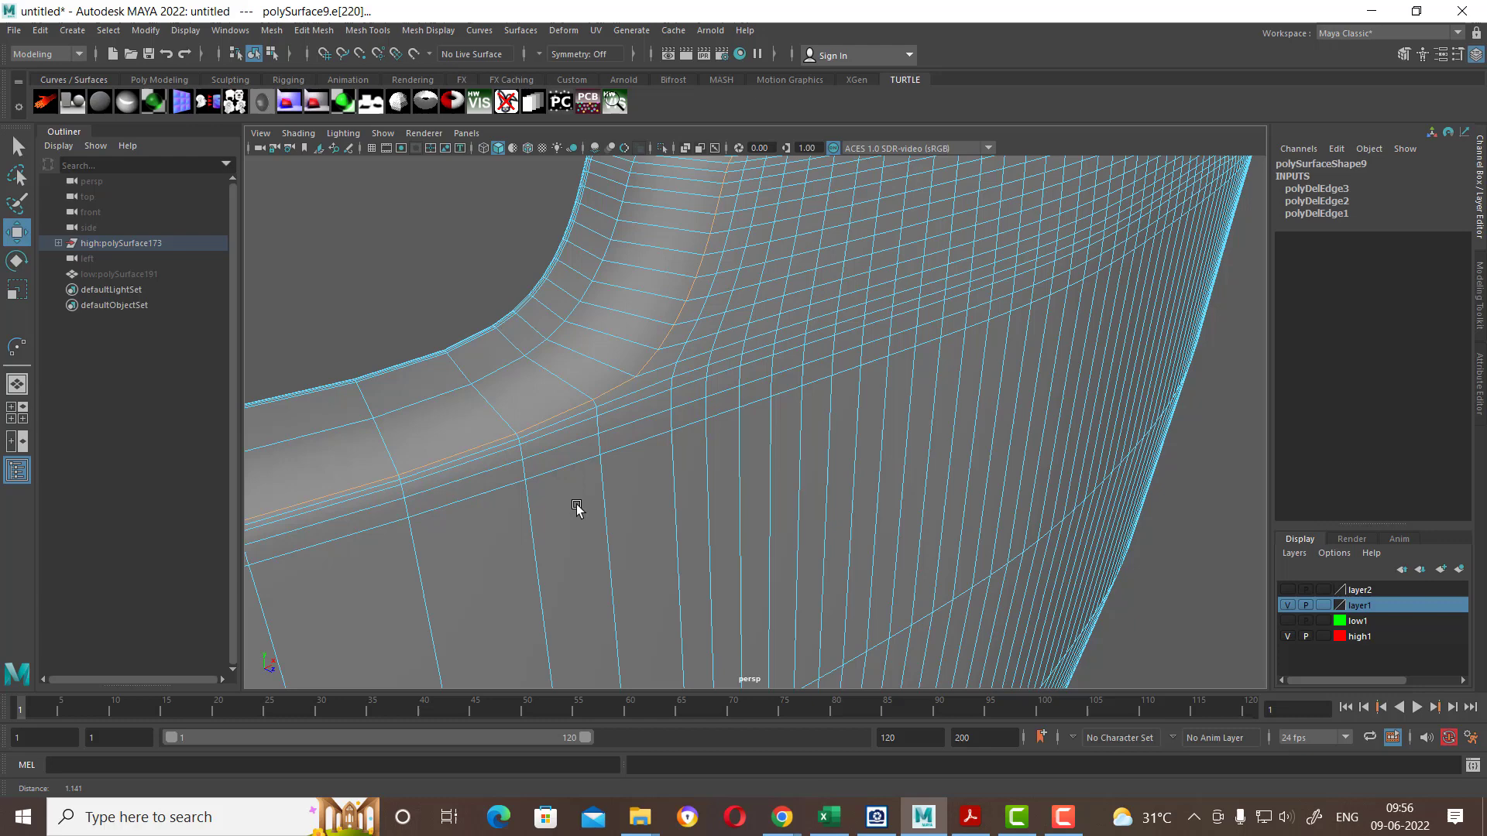
Step: Pick a rim band edge, grow it into a full loop, and delete it
{"action": "left_click", "coordinate": [541, 443]}
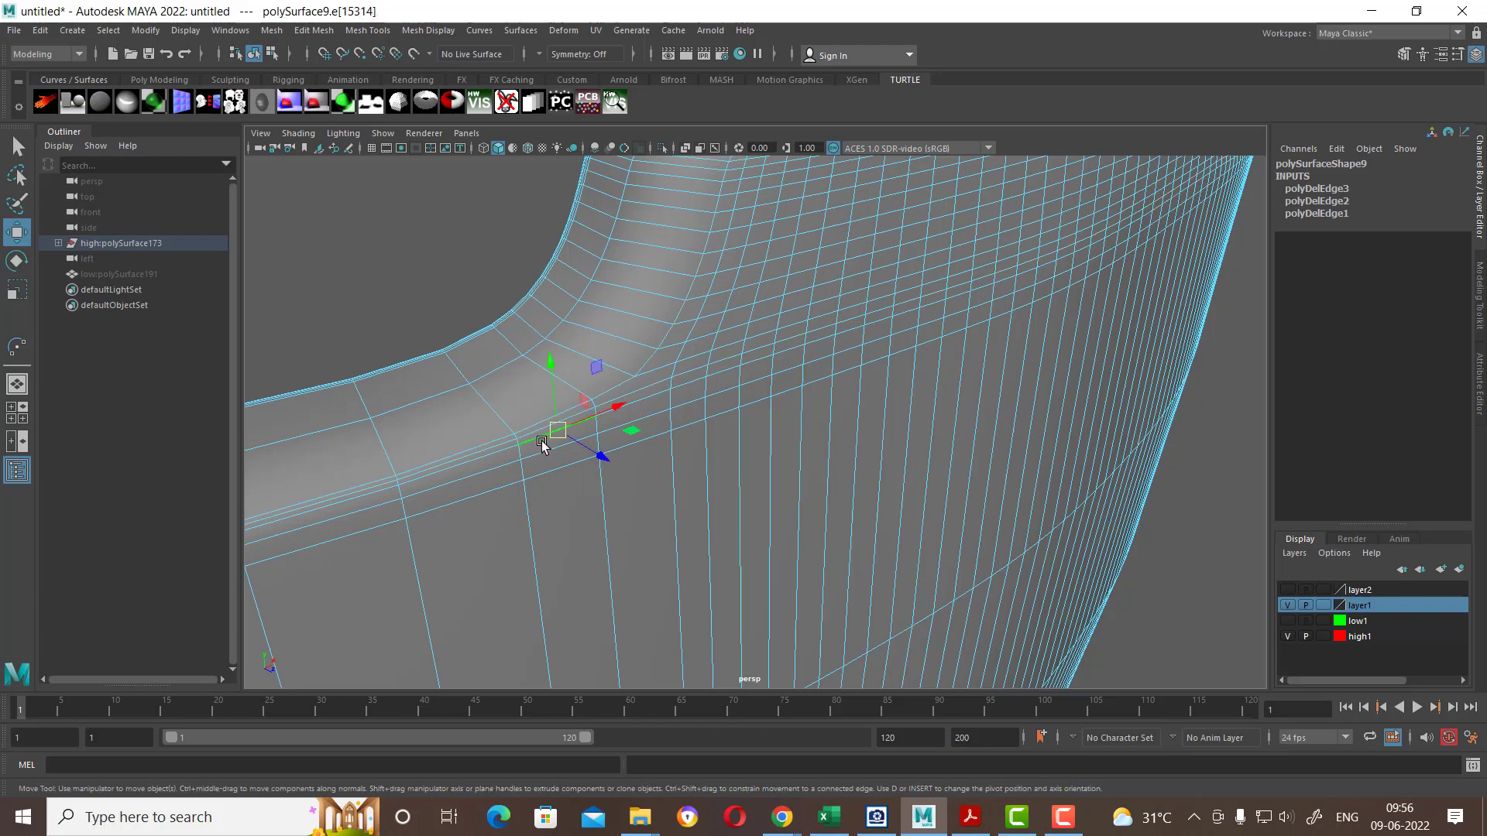
{"action": "mouse_move", "coordinate": [536, 443]}
{"action": "left_mouse_down", "text": "alt"}
{"action": "mouse_move", "coordinate": [472, 504]}
{"action": "mouse_move", "coordinate": [563, 487]}
{"action": "left_mouse_up", "text": "alt"}
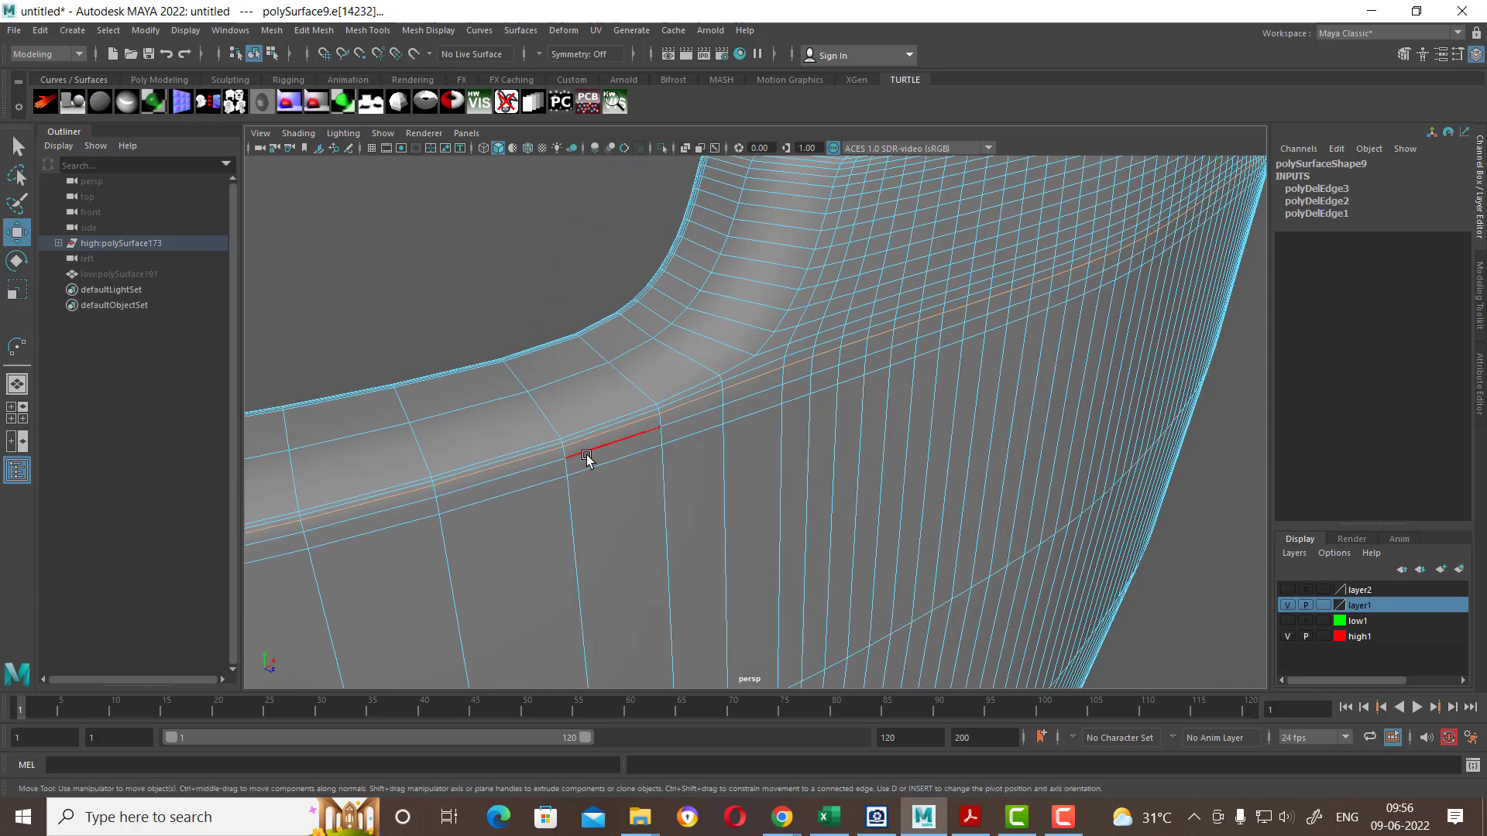
{"action": "left_click", "coordinate": [586, 456]}
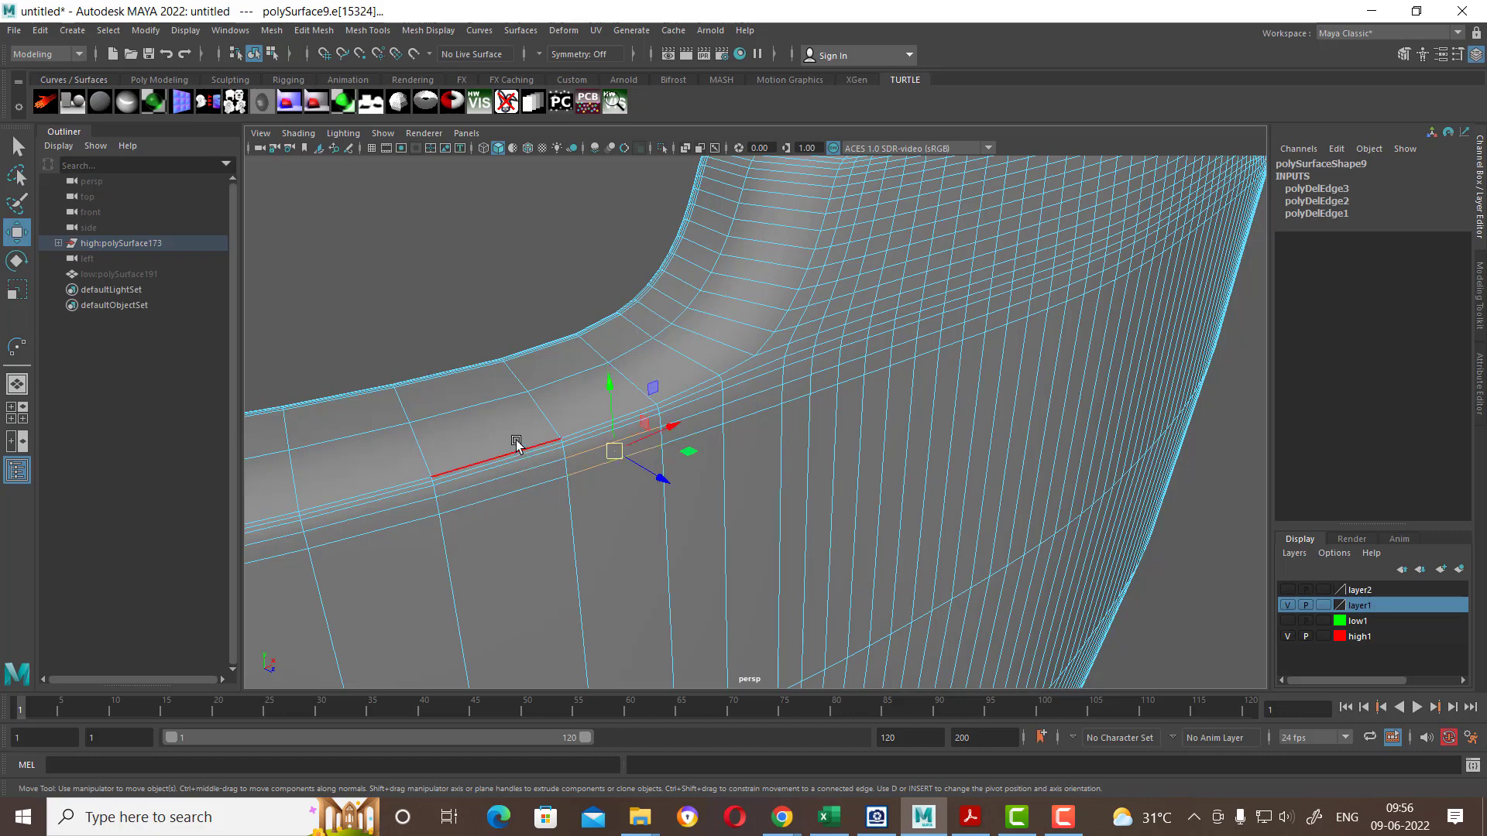
{"action": "right_click_drag", "start_coordinate": [521, 443], "coordinate": [600, 465], "text": "ctrl"}
{"action": "left_click", "coordinate": [809, 422], "text": "shift"}
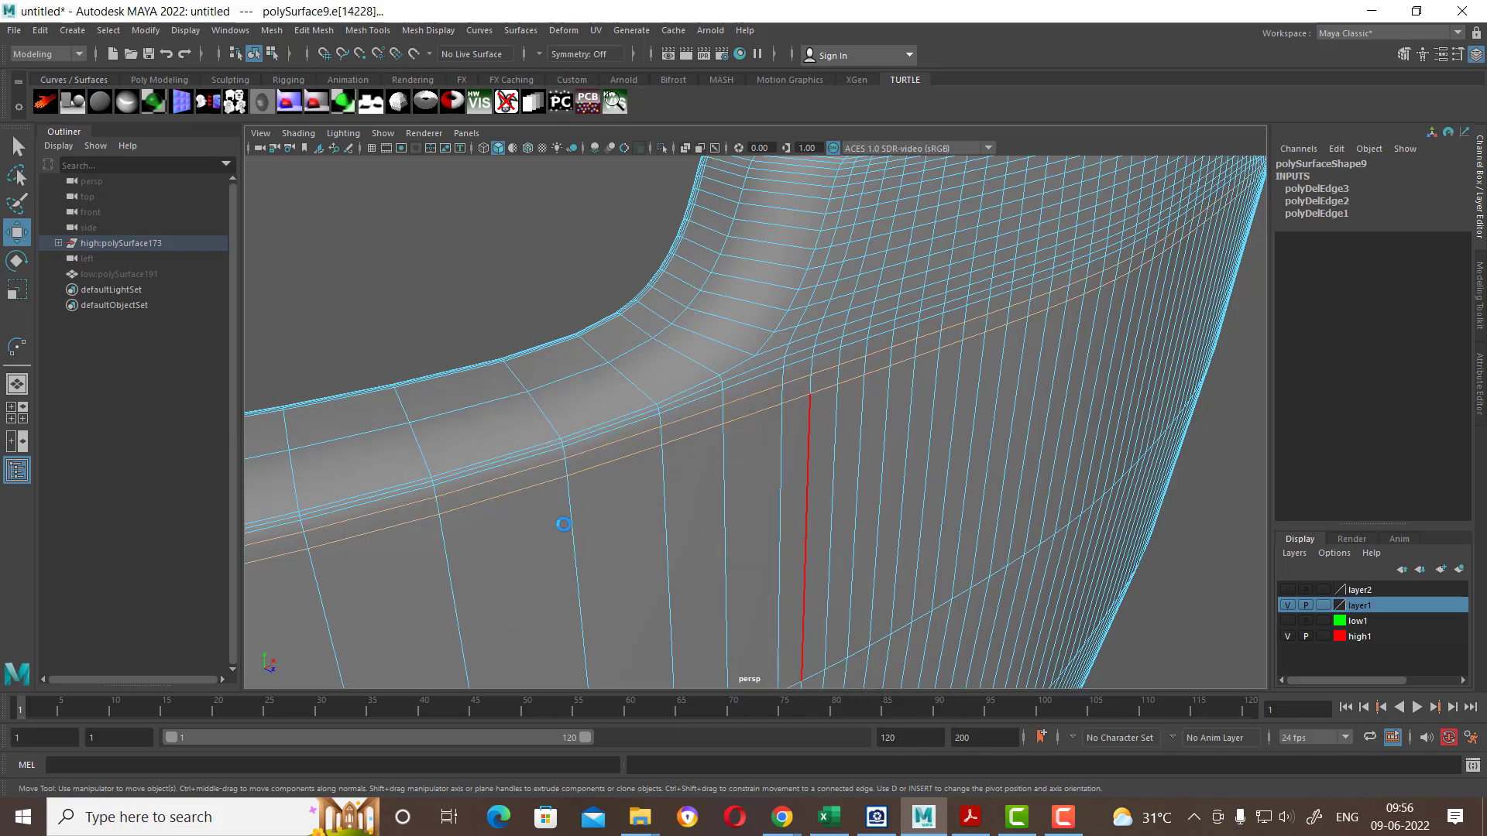
{"action": "mouse_move", "coordinate": [817, 538]}
{"action": "left_mouse_down", "text": "alt"}
{"action": "mouse_move", "coordinate": [776, 484]}
{"action": "mouse_move", "coordinate": [778, 507]}
{"action": "mouse_move", "coordinate": [883, 425]}
{"action": "mouse_move", "coordinate": [674, 375]}
{"action": "mouse_move", "coordinate": [691, 279]}
{"action": "mouse_move", "coordinate": [690, 359]}
{"action": "mouse_move", "coordinate": [787, 491]}
{"action": "mouse_move", "coordinate": [853, 429]}
{"action": "left_mouse_up", "text": "alt"}
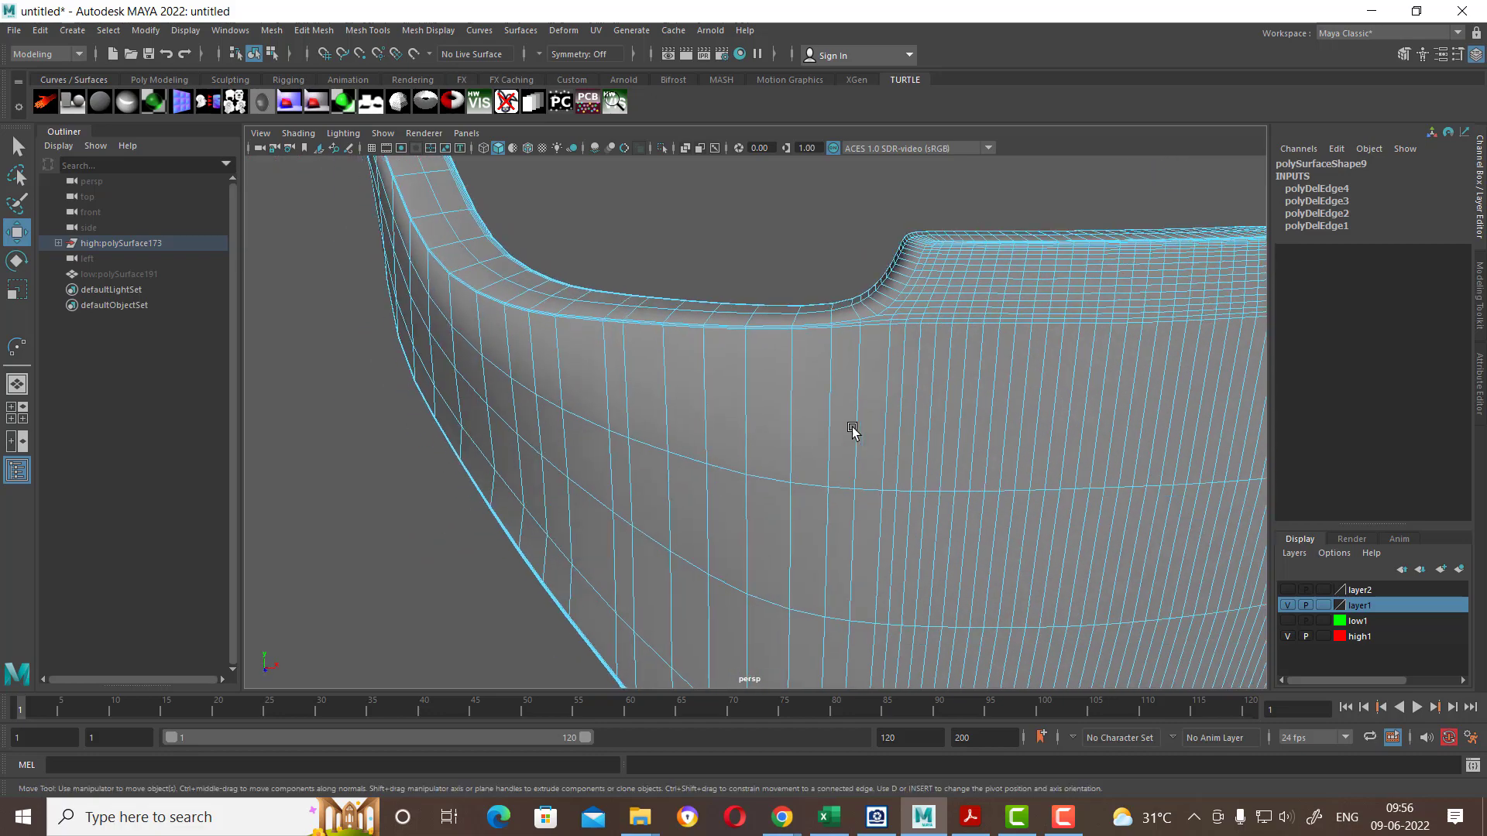
Step: Select neighbouring edges on the faceplate side
{"action": "left_click", "coordinate": [833, 371]}
{"action": "mouse_move", "coordinate": [833, 372]}
{"action": "left_mouse_down", "text": "alt"}
{"action": "mouse_move", "coordinate": [777, 387]}
{"action": "mouse_move", "coordinate": [798, 438]}
{"action": "left_mouse_up", "text": "alt"}
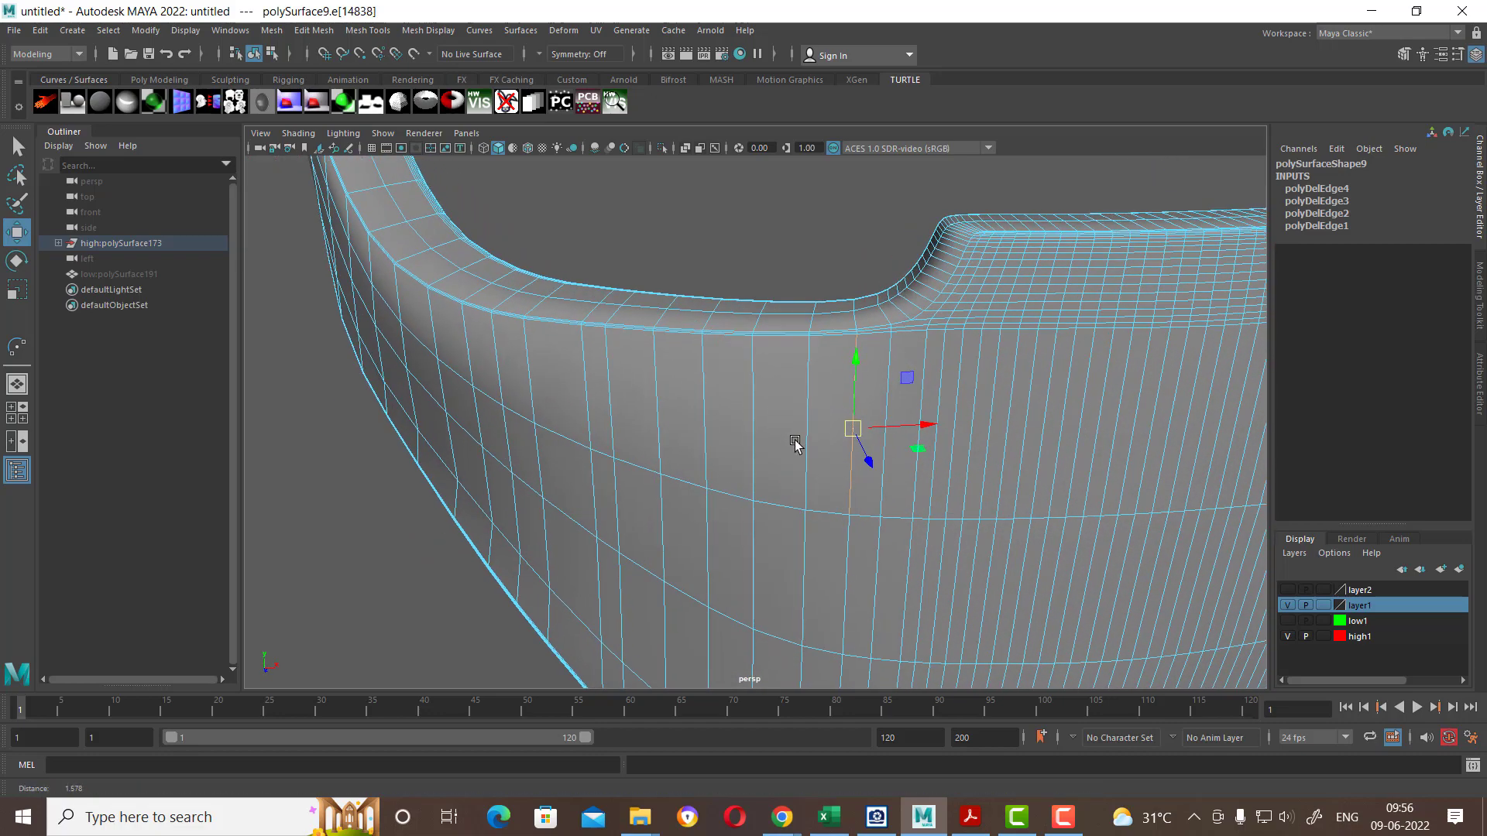
{"action": "left_click", "coordinate": [807, 394], "text": "shift"}
{"action": "left_click", "coordinate": [751, 388], "text": "shift"}
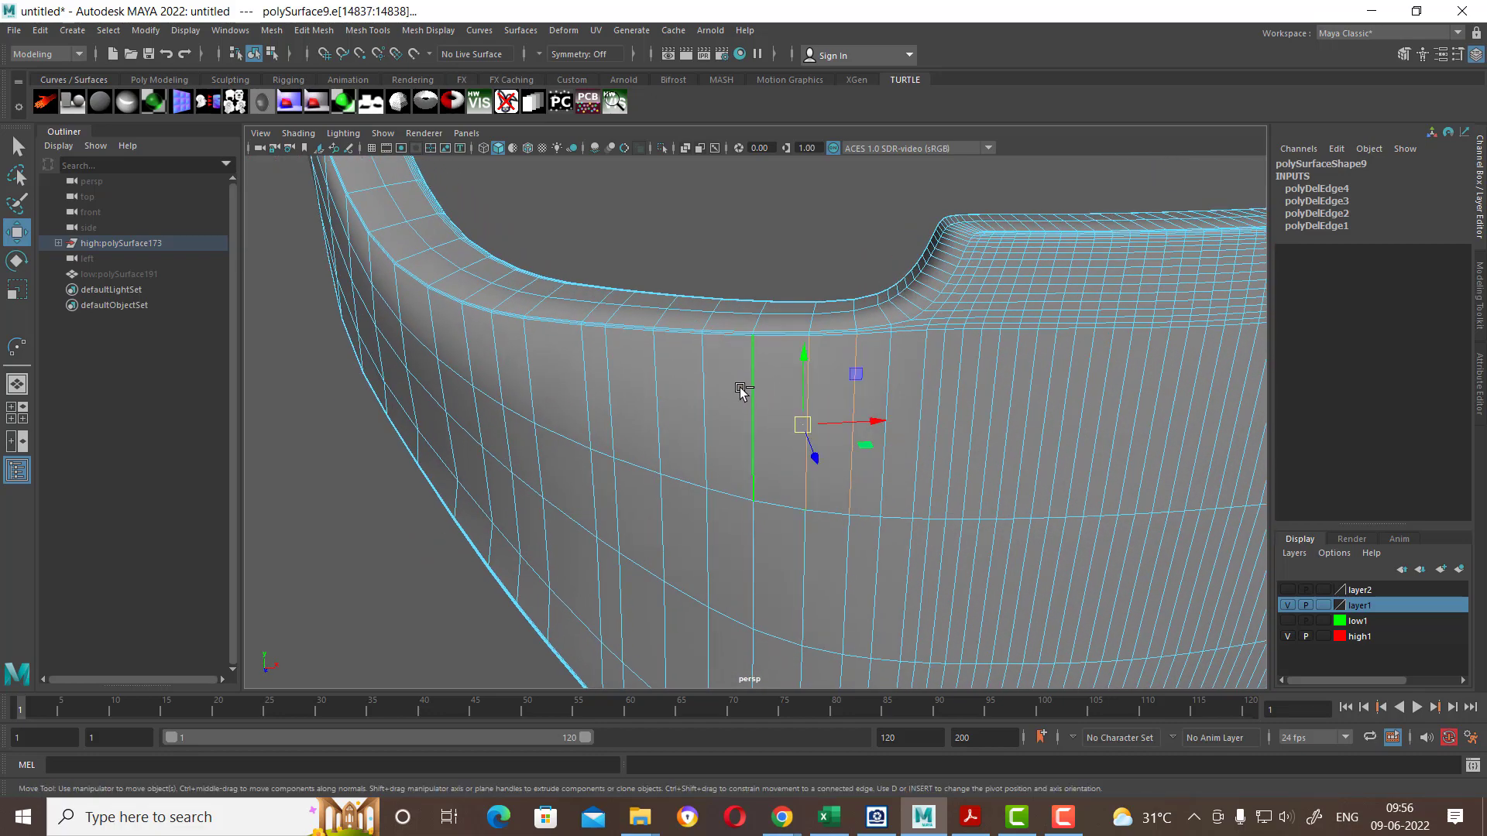
{"action": "mouse_move", "coordinate": [727, 419]}
{"action": "left_mouse_down", "text": "alt"}
{"action": "mouse_move", "coordinate": [774, 434]}
{"action": "mouse_move", "coordinate": [806, 335]}
{"action": "mouse_move", "coordinate": [782, 325]}
{"action": "mouse_move", "coordinate": [840, 329]}
{"action": "mouse_move", "coordinate": [780, 352]}
{"action": "mouse_move", "coordinate": [813, 199]}
{"action": "mouse_move", "coordinate": [723, 309]}
{"action": "mouse_move", "coordinate": [676, 303]}
{"action": "mouse_move", "coordinate": [686, 295]}
{"action": "left_mouse_up", "text": "alt"}
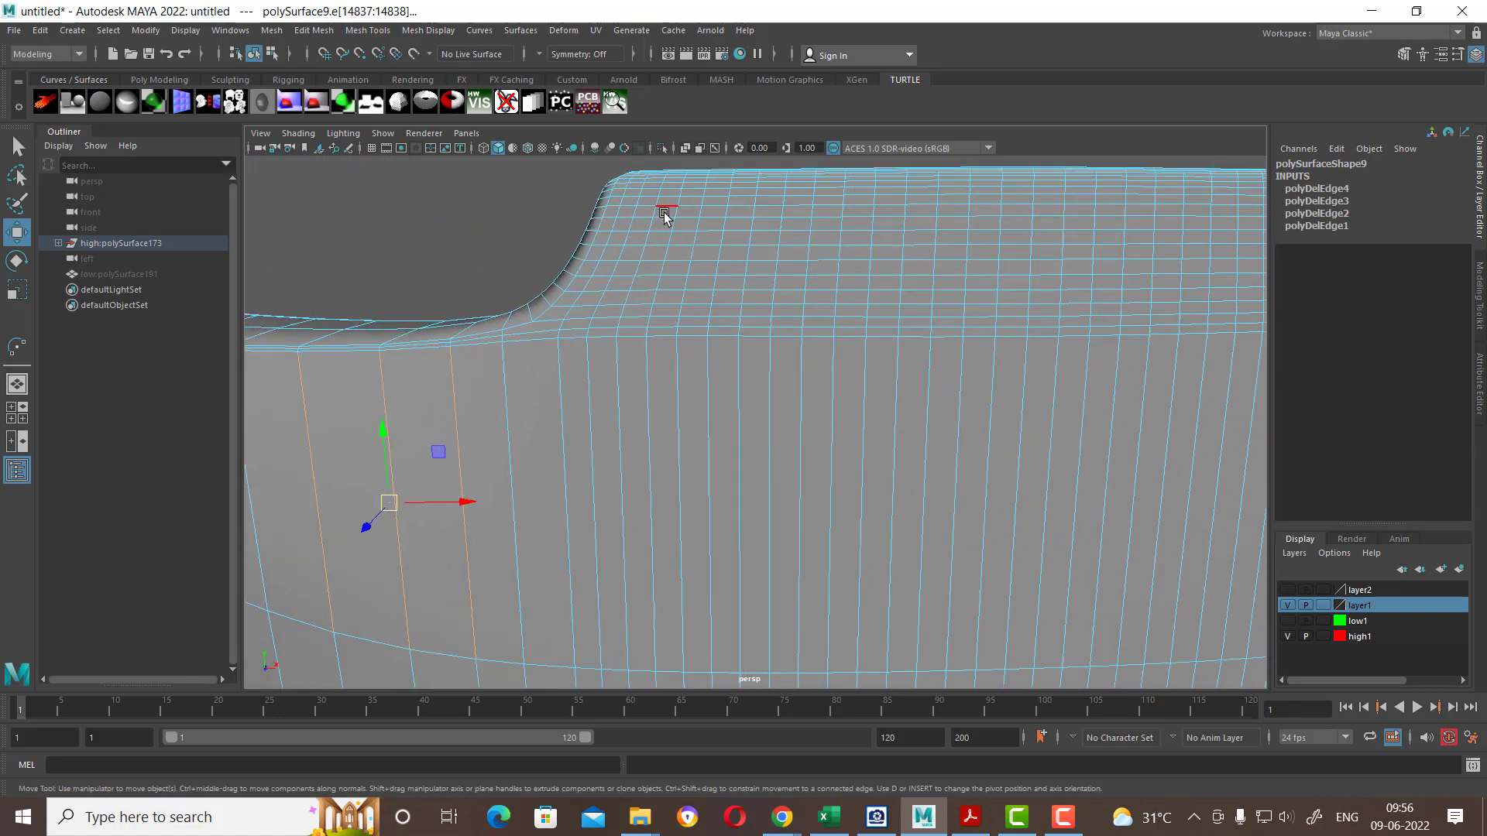
Step: Select horizontal edges down the faceplate front and remove them with Delete Edge
{"action": "left_click", "coordinate": [695, 197]}
{"action": "mouse_move", "coordinate": [666, 234]}
{"action": "left_mouse_down", "text": "alt"}
{"action": "mouse_move", "coordinate": [690, 372]}
{"action": "mouse_move", "coordinate": [817, 455]}
{"action": "mouse_move", "coordinate": [813, 401]}
{"action": "mouse_move", "coordinate": [851, 379]}
{"action": "left_mouse_up", "text": "alt"}
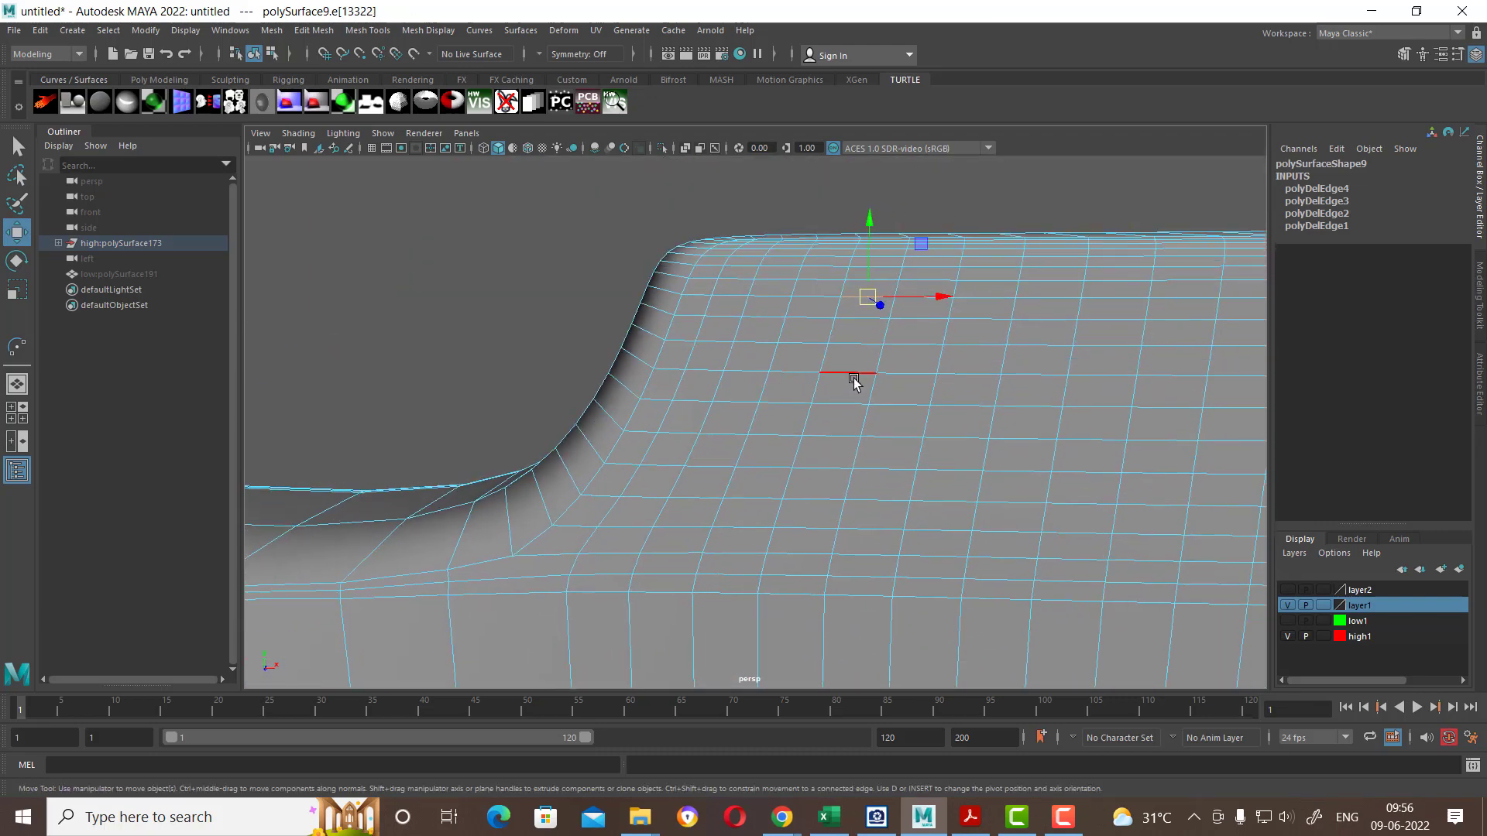
{"action": "left_click", "coordinate": [868, 350], "text": "shift"}
{"action": "left_click", "coordinate": [847, 403], "text": "shift"}
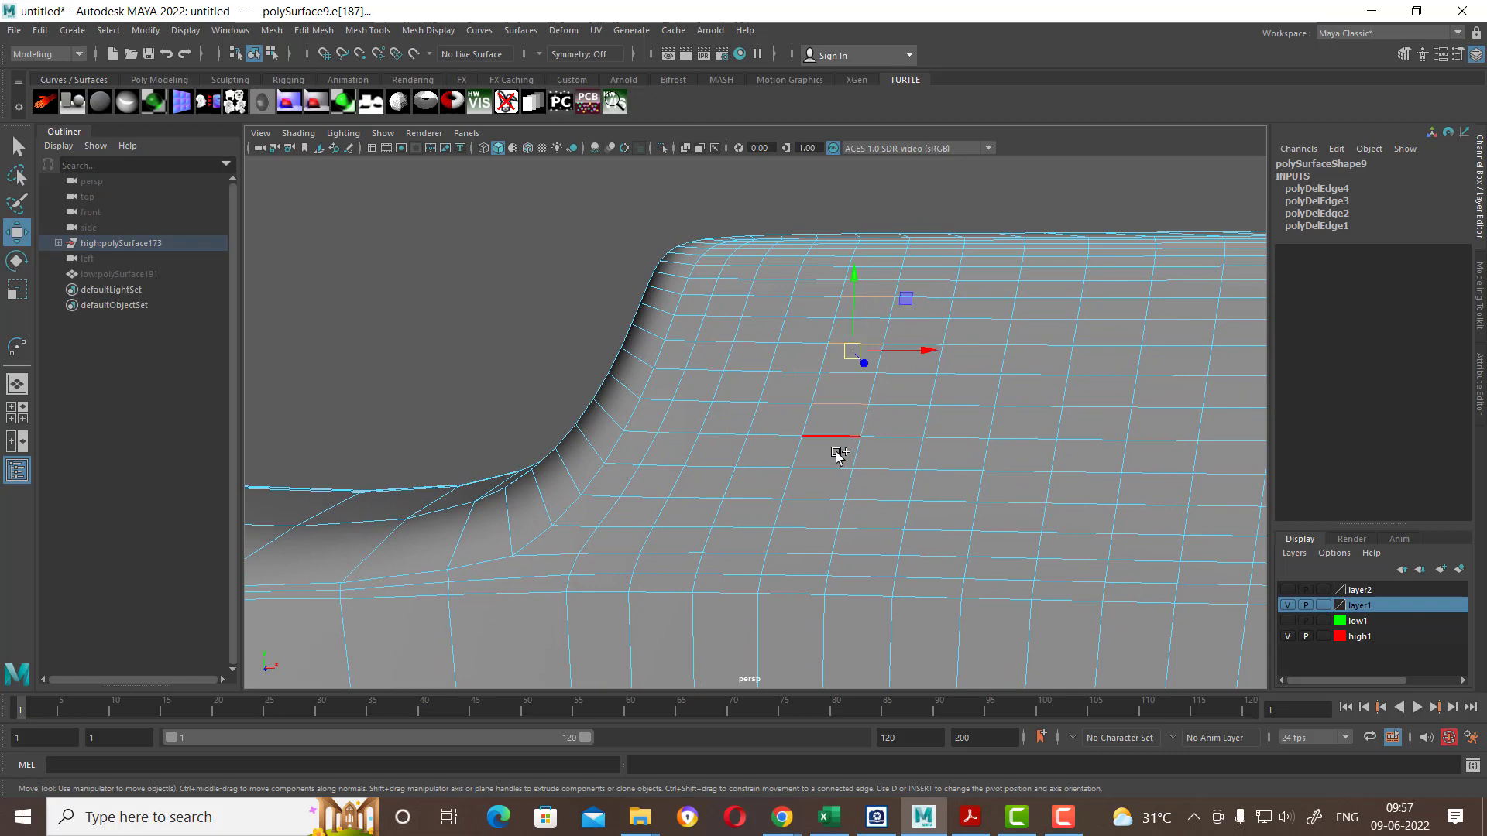
{"action": "left_click", "coordinate": [833, 464], "text": "shift"}
{"action": "left_click", "coordinate": [809, 528], "text": "shift"}
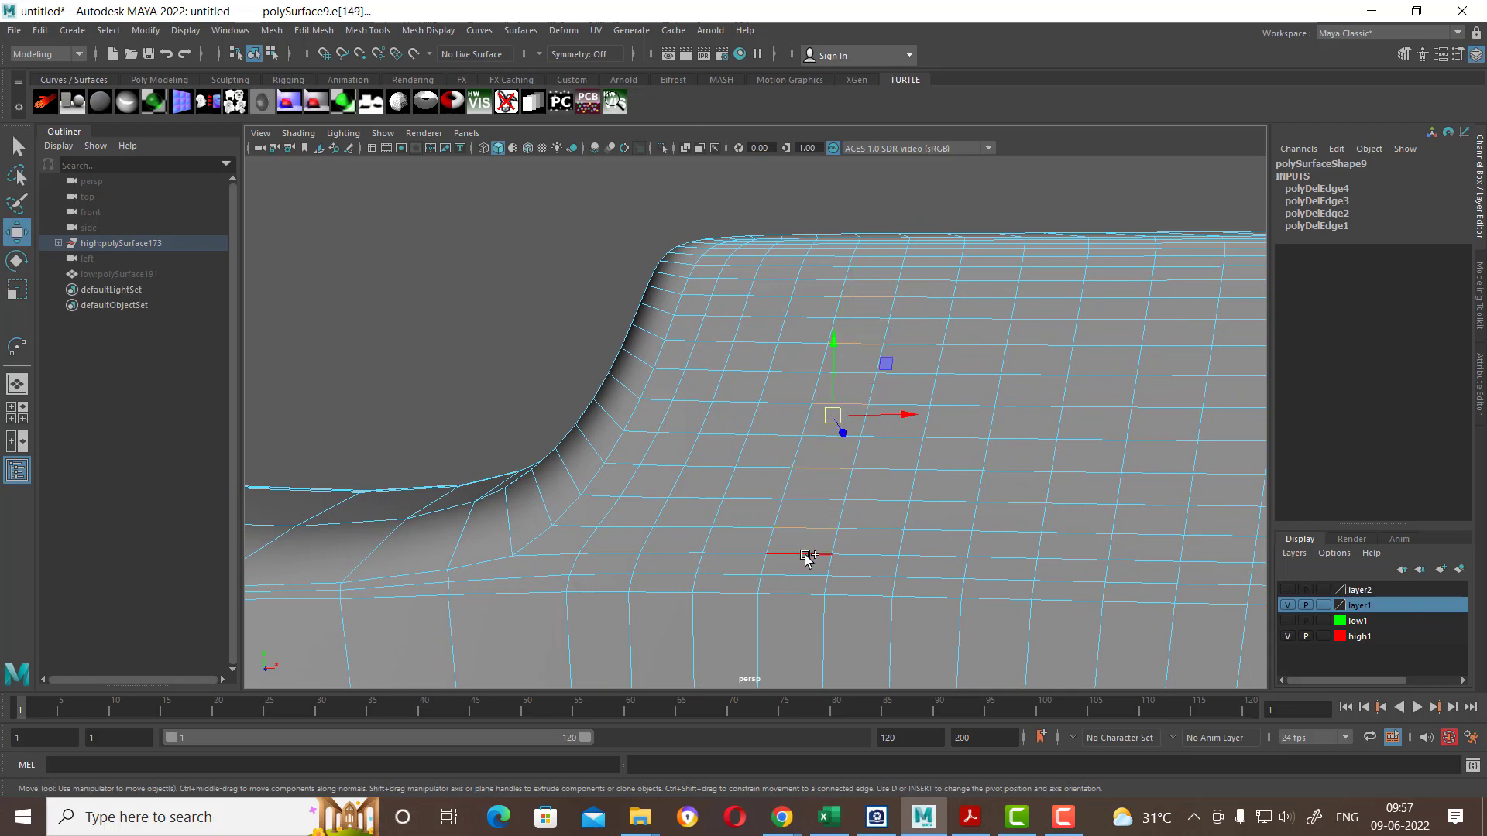
{"action": "right_click_drag", "start_coordinate": [713, 465], "coordinate": [922, 488], "text": "shift"}
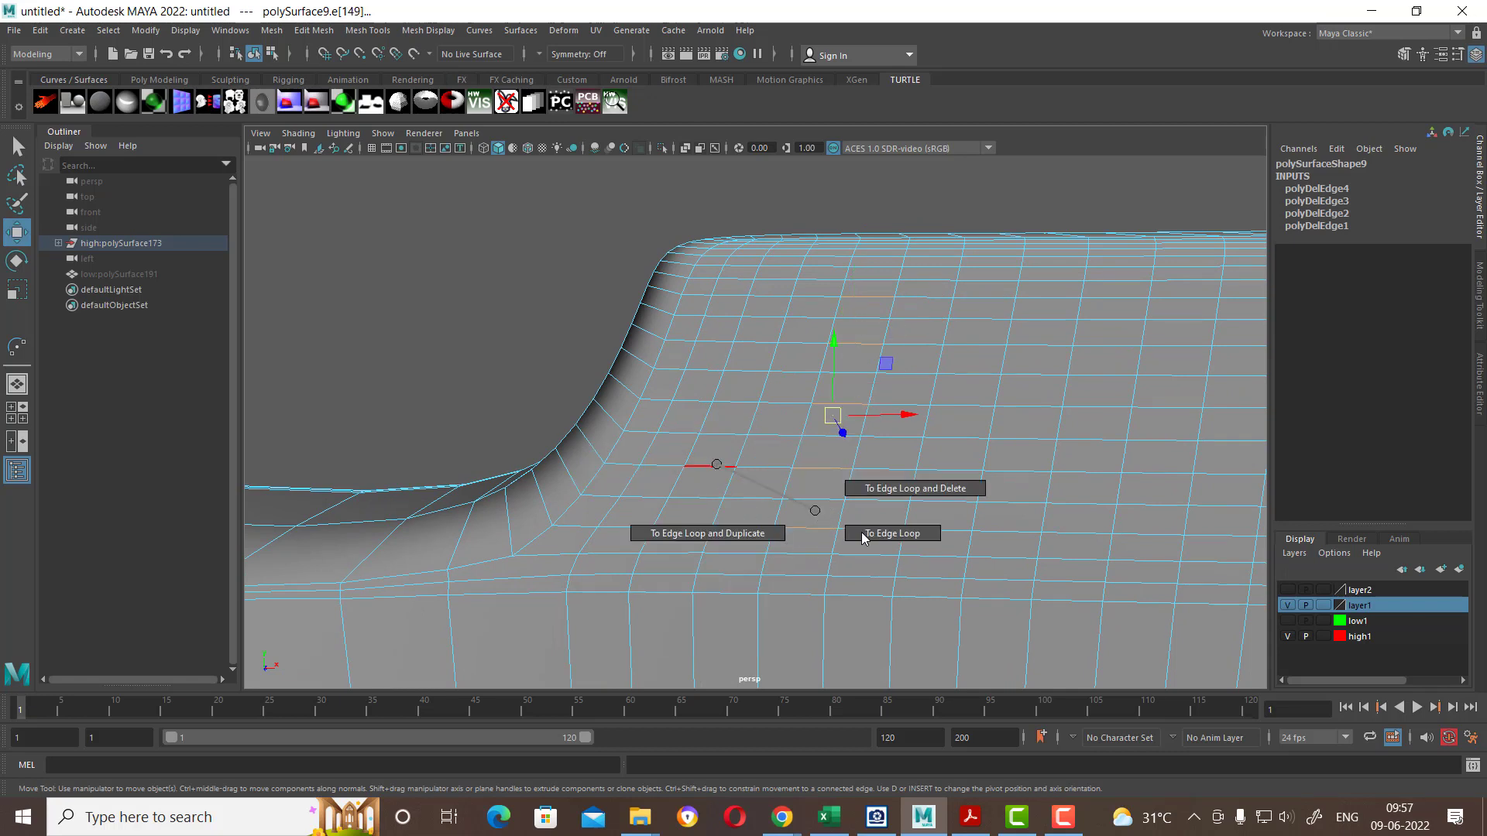
{"action": "right_click", "coordinate": [960, 407], "text": "shift"}
{"action": "right_click_drag", "start_coordinate": [960, 407], "coordinate": [388, 621], "text": "shift"}
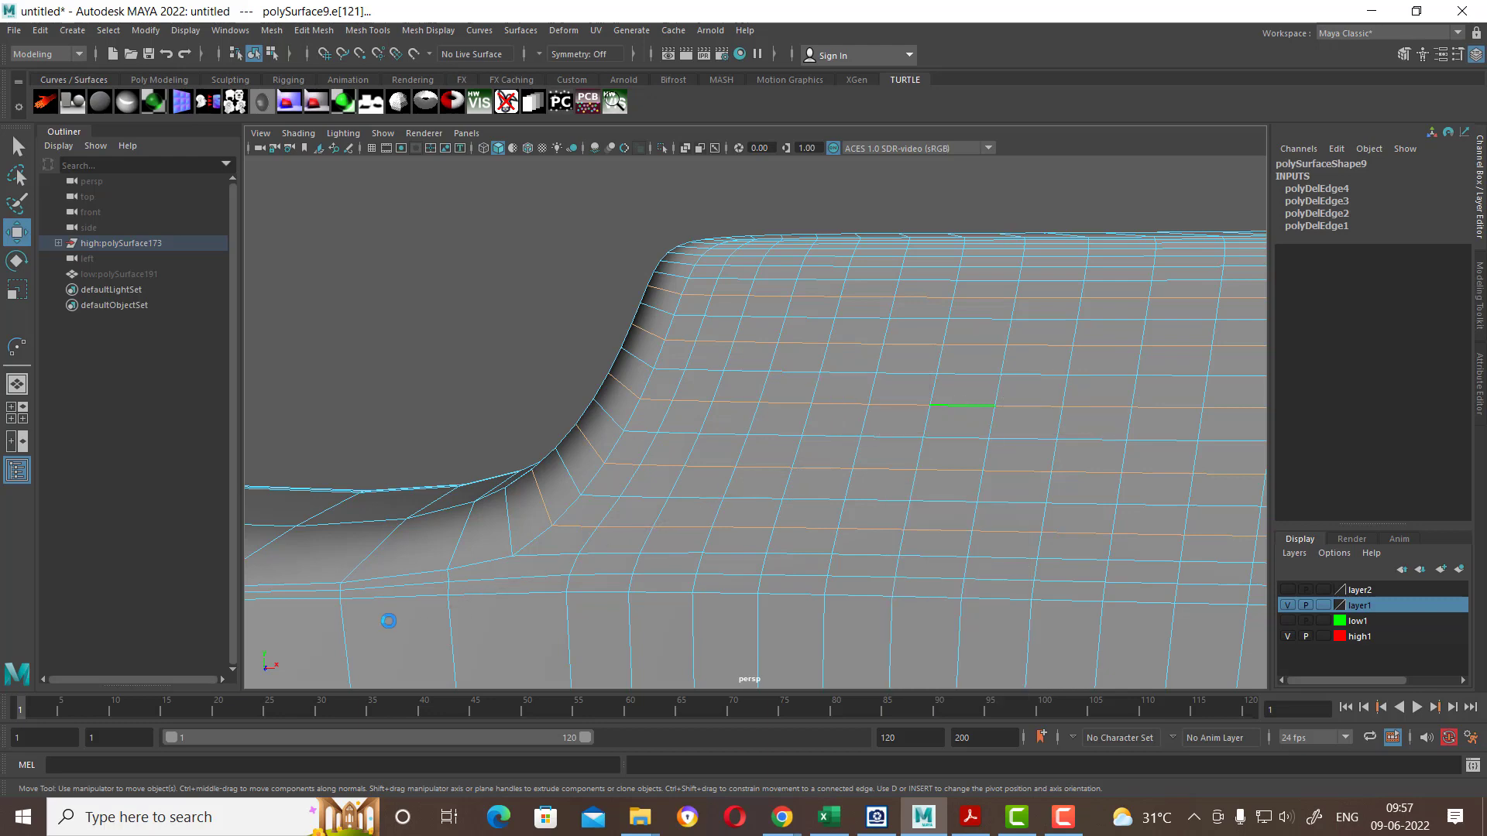
{"action": "mouse_move", "coordinate": [518, 545]}
{"action": "left_mouse_down", "text": "alt"}
{"action": "mouse_move", "coordinate": [727, 468]}
{"action": "mouse_move", "coordinate": [762, 531]}
{"action": "left_mouse_up", "text": "alt"}
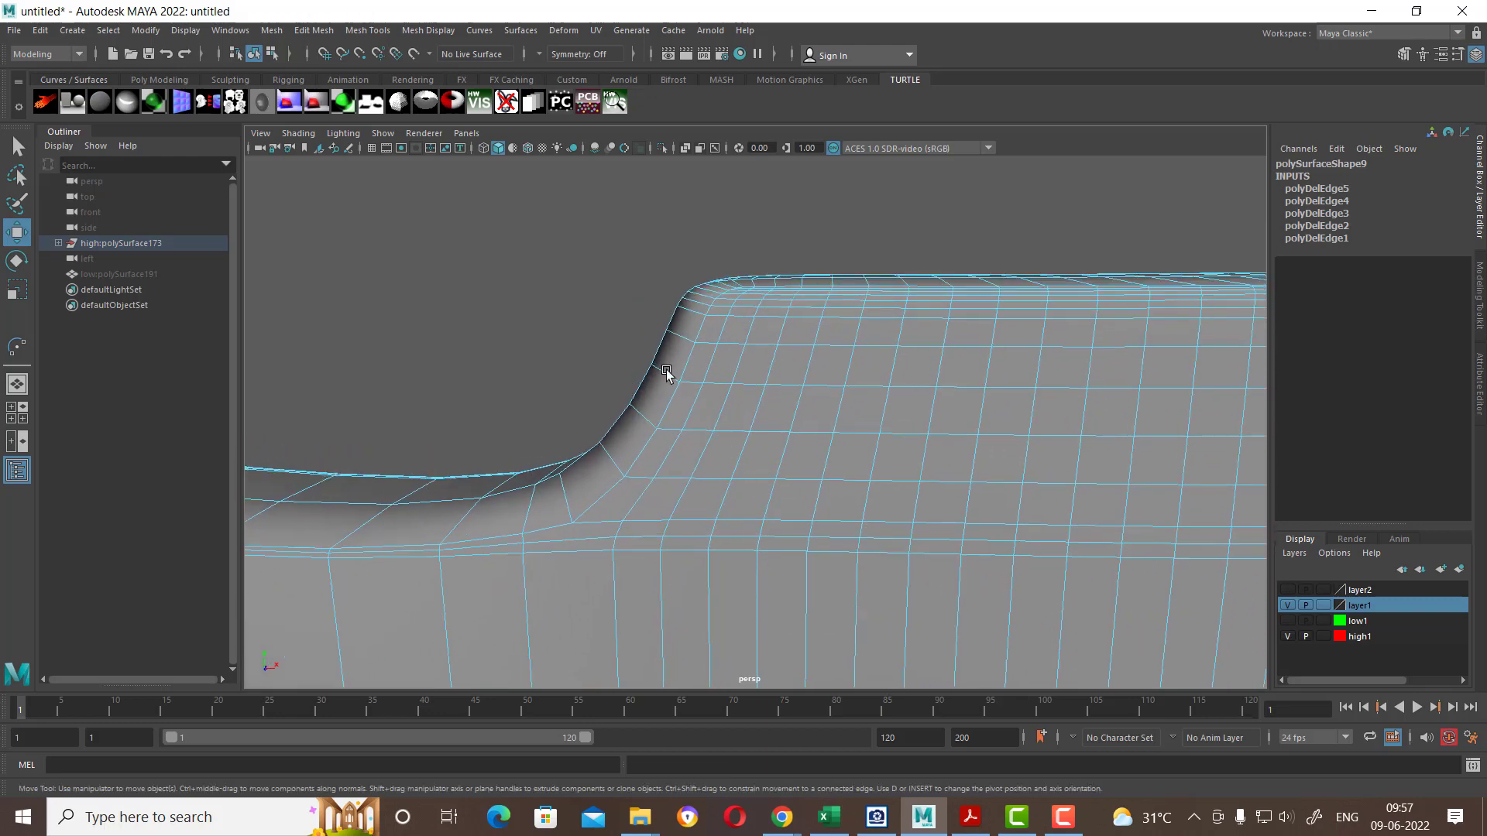
Step: Merge the two short edges on the rim slope into one vertex at center
{"action": "mouse_move", "coordinate": [666, 443]}
{"action": "right_mouse_down", "text": "alt"}
{"action": "mouse_move", "coordinate": [710, 451]}
{"action": "mouse_move", "coordinate": [693, 385]}
{"action": "mouse_move", "coordinate": [710, 408]}
{"action": "right_mouse_up", "text": "alt"}
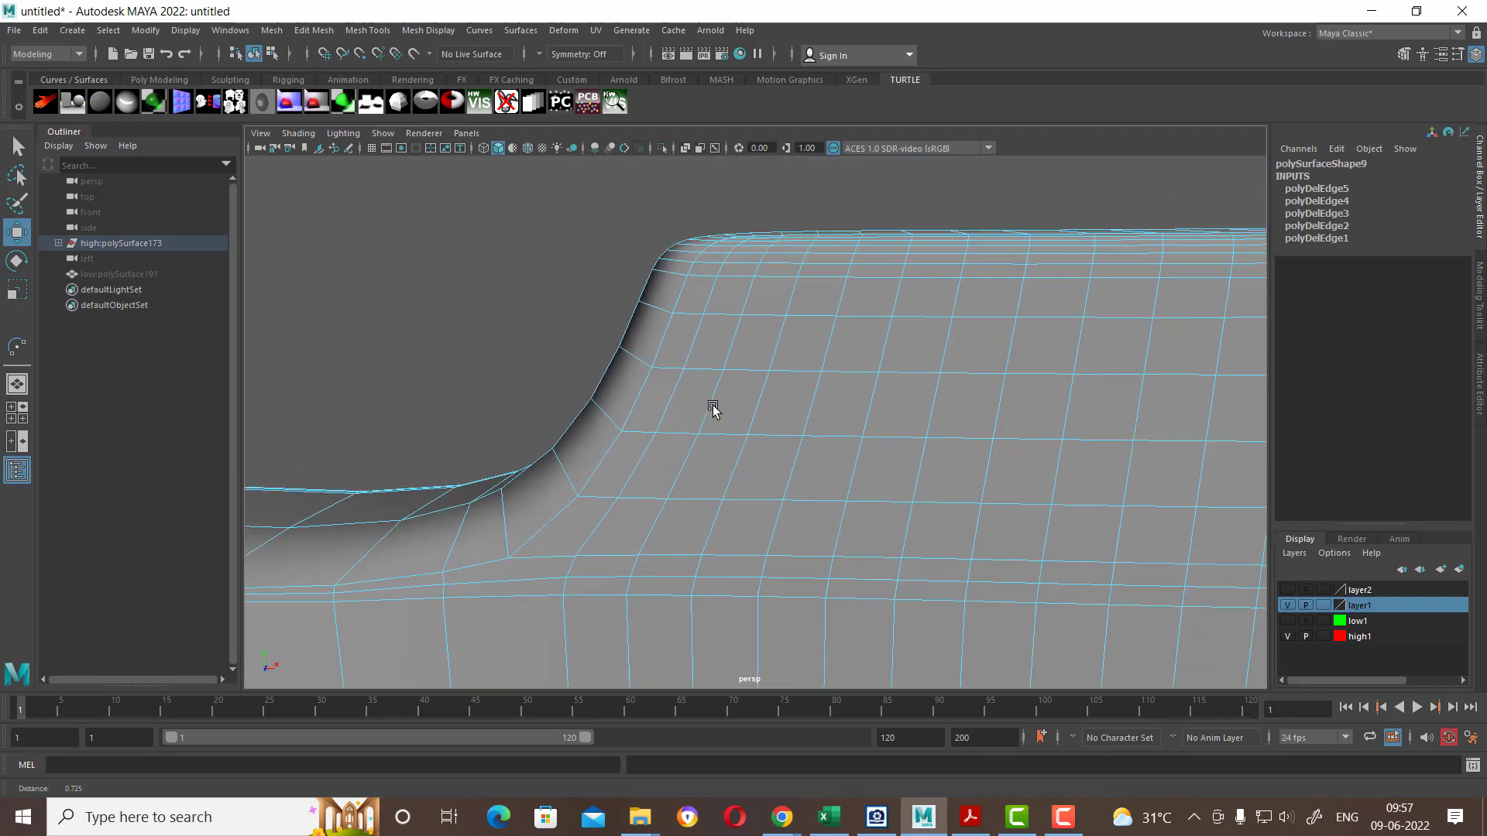
{"action": "left_click", "coordinate": [717, 317]}
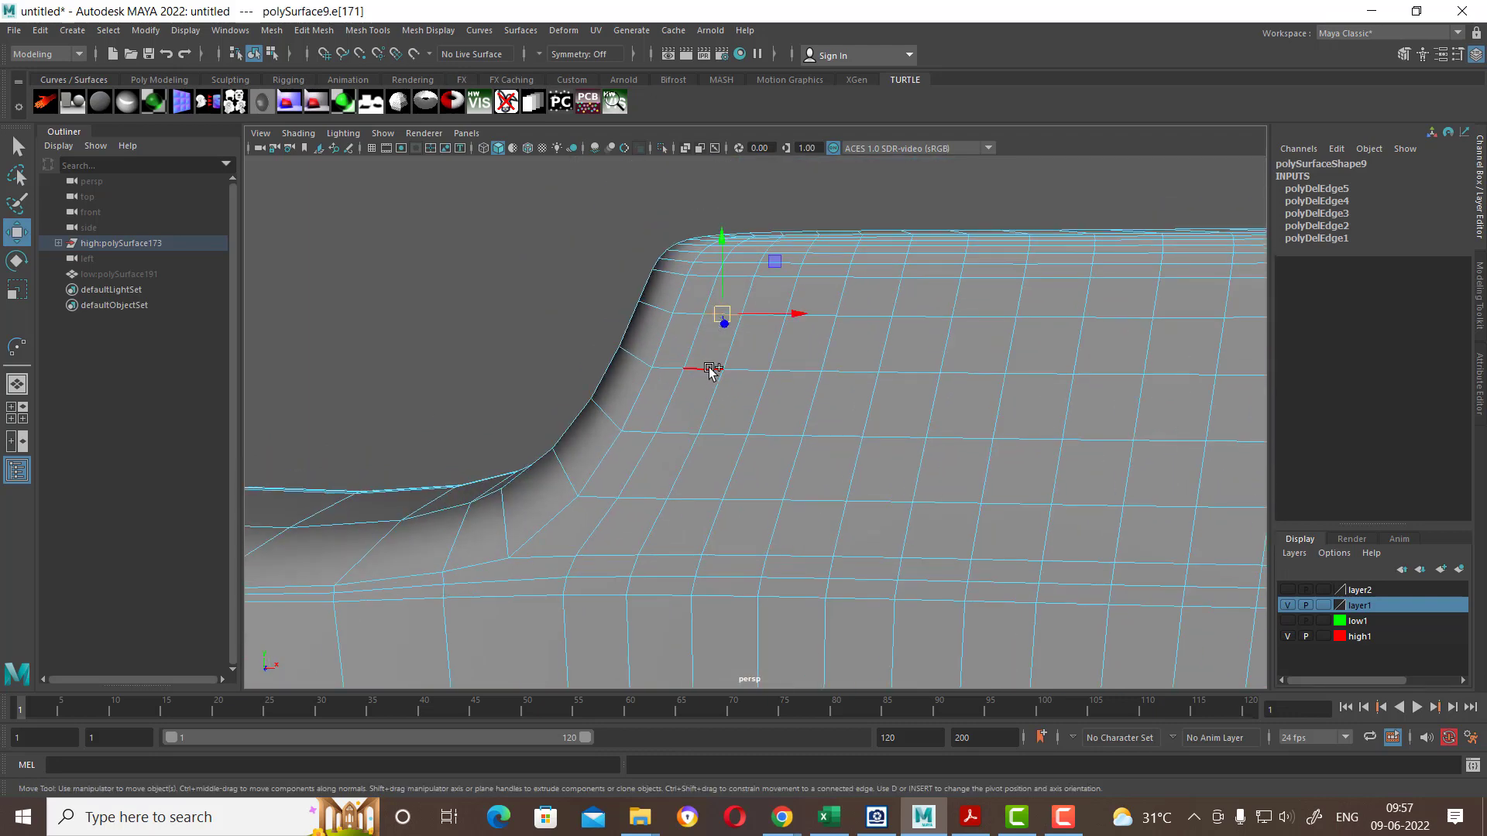
{"action": "left_click", "coordinate": [680, 434], "text": "shift"}
{"action": "right_click", "coordinate": [828, 458], "text": "shift"}
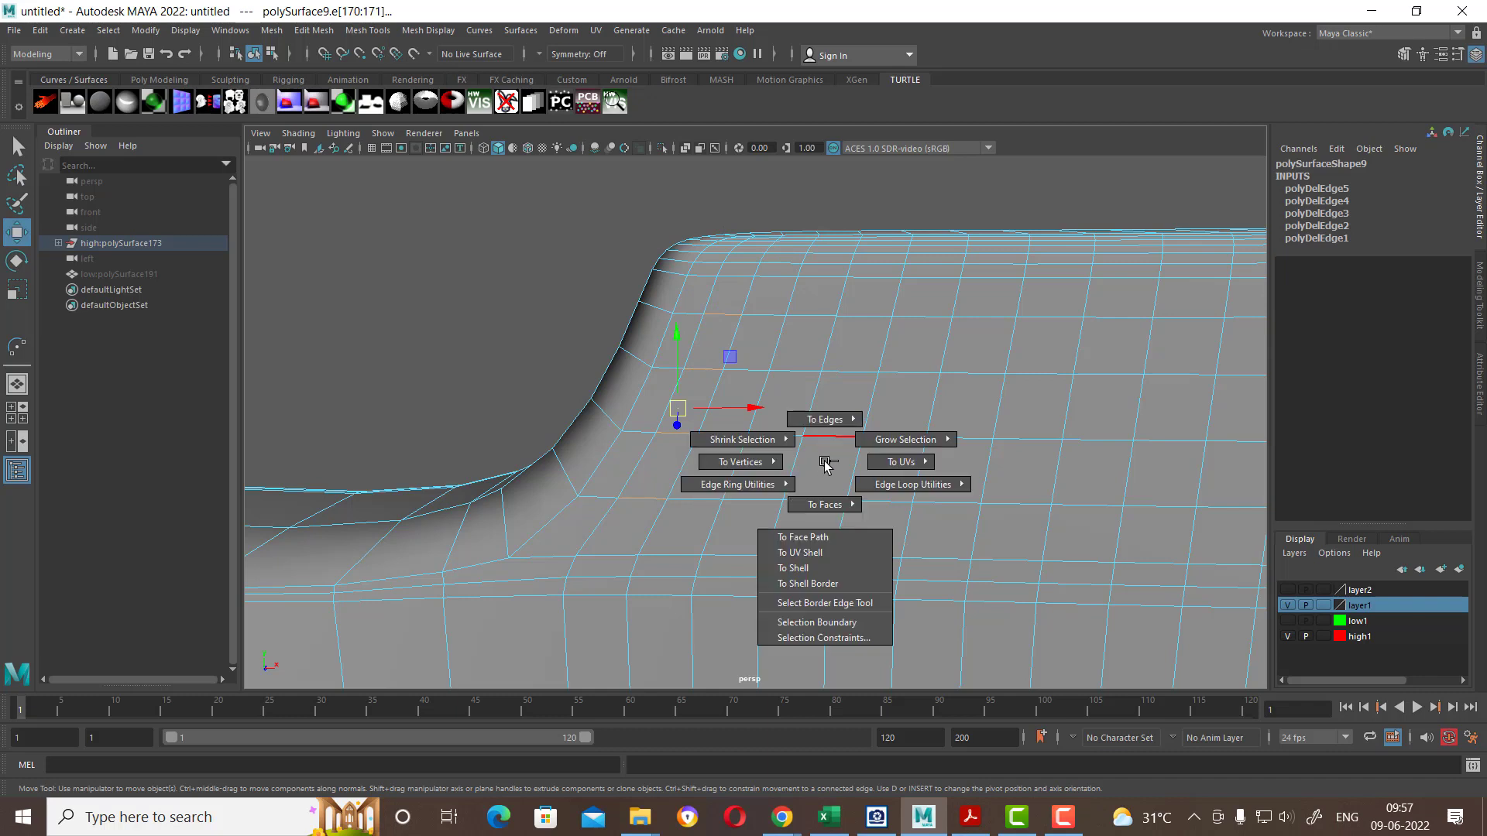
{"action": "right_click", "coordinate": [830, 452], "text": "shift"}
{"action": "key", "text": "Escape"}
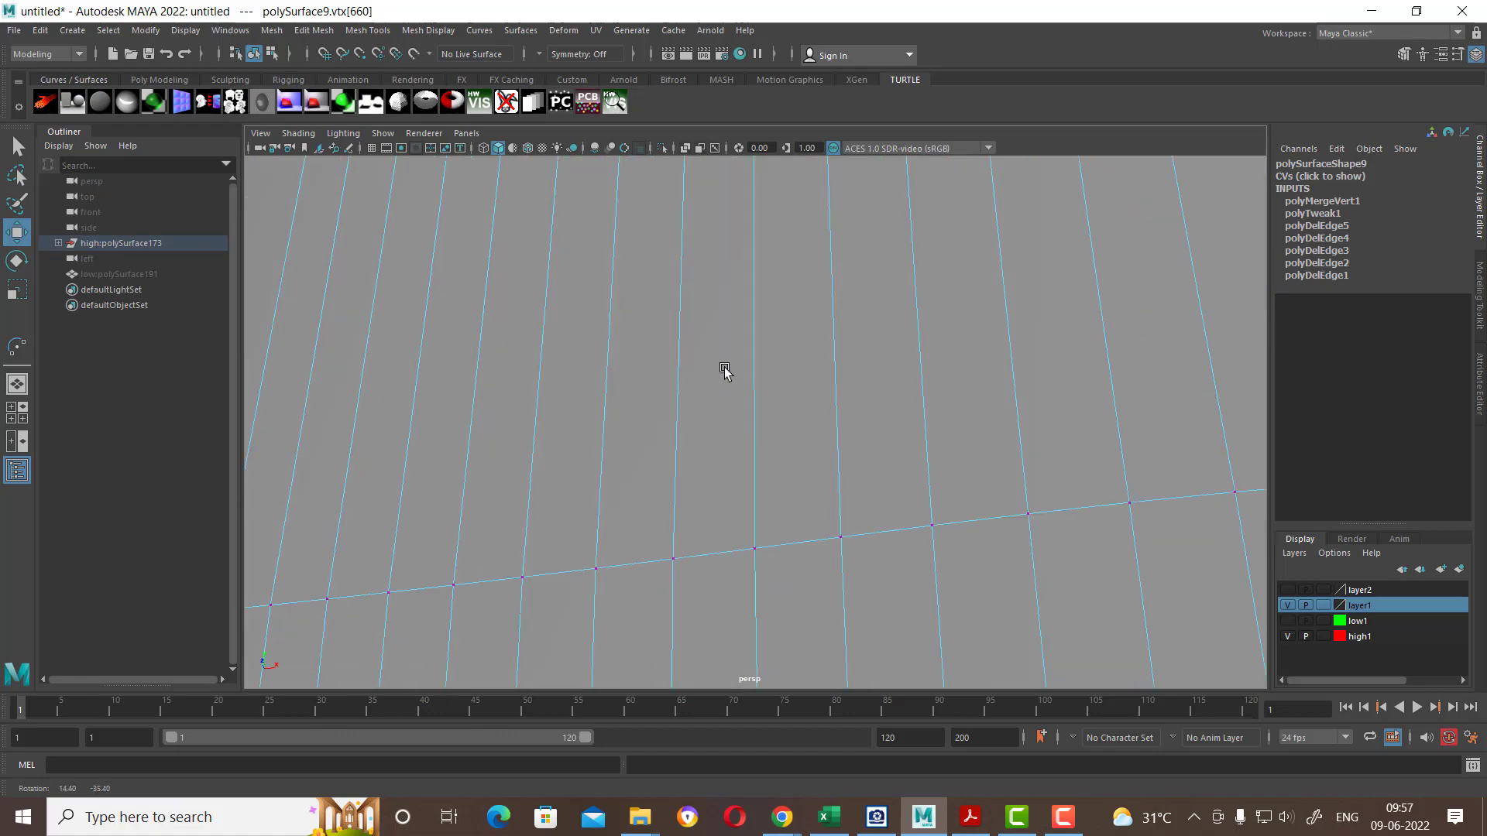
Step: Return to Object Mode and orbit to bring the helmet opening into view
{"action": "mouse_move", "coordinate": [761, 408]}
{"action": "right_mouse_down", "text": "alt"}
{"action": "mouse_move", "coordinate": [747, 681]}
{"action": "mouse_move", "coordinate": [784, 498]}
{"action": "right_mouse_up", "text": "alt"}
{"action": "mouse_move", "coordinate": [784, 498]}
{"action": "left_mouse_down", "text": "alt"}
{"action": "mouse_move", "coordinate": [795, 455]}
{"action": "mouse_move", "coordinate": [747, 534]}
{"action": "mouse_move", "coordinate": [674, 564]}
{"action": "mouse_move", "coordinate": [898, 428]}
{"action": "left_mouse_up", "text": "alt"}
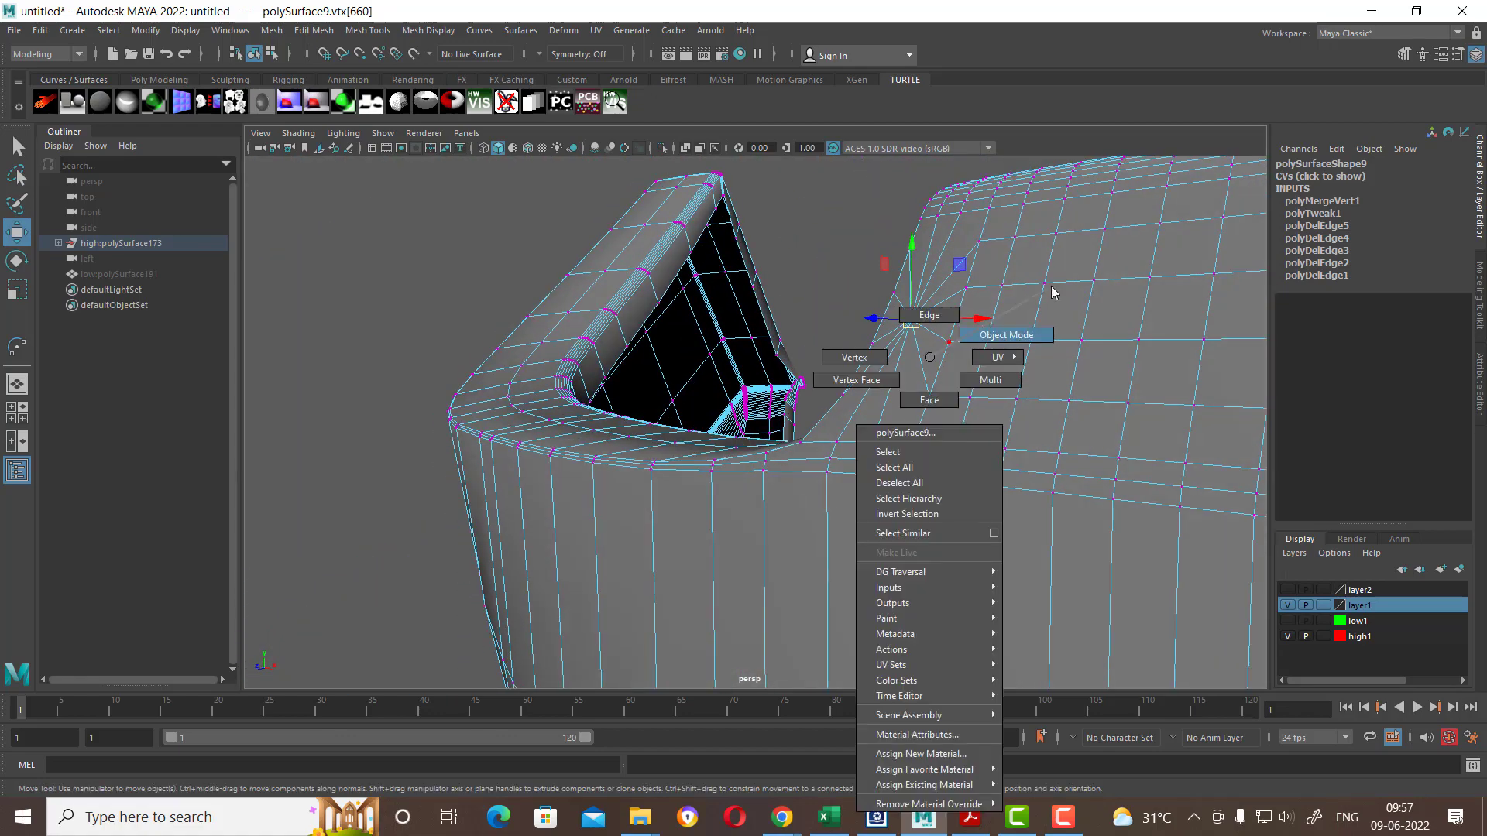
{"action": "right_click_drag", "start_coordinate": [933, 361], "coordinate": [1007, 332]}
{"action": "mouse_move", "coordinate": [820, 333]}
{"action": "left_mouse_down", "text": "alt"}
{"action": "mouse_move", "coordinate": [798, 341]}
{"action": "mouse_move", "coordinate": [988, 379]}
{"action": "mouse_move", "coordinate": [783, 392]}
{"action": "mouse_move", "coordinate": [830, 405]}
{"action": "mouse_move", "coordinate": [533, 474]}
{"action": "left_mouse_up", "text": "alt"}
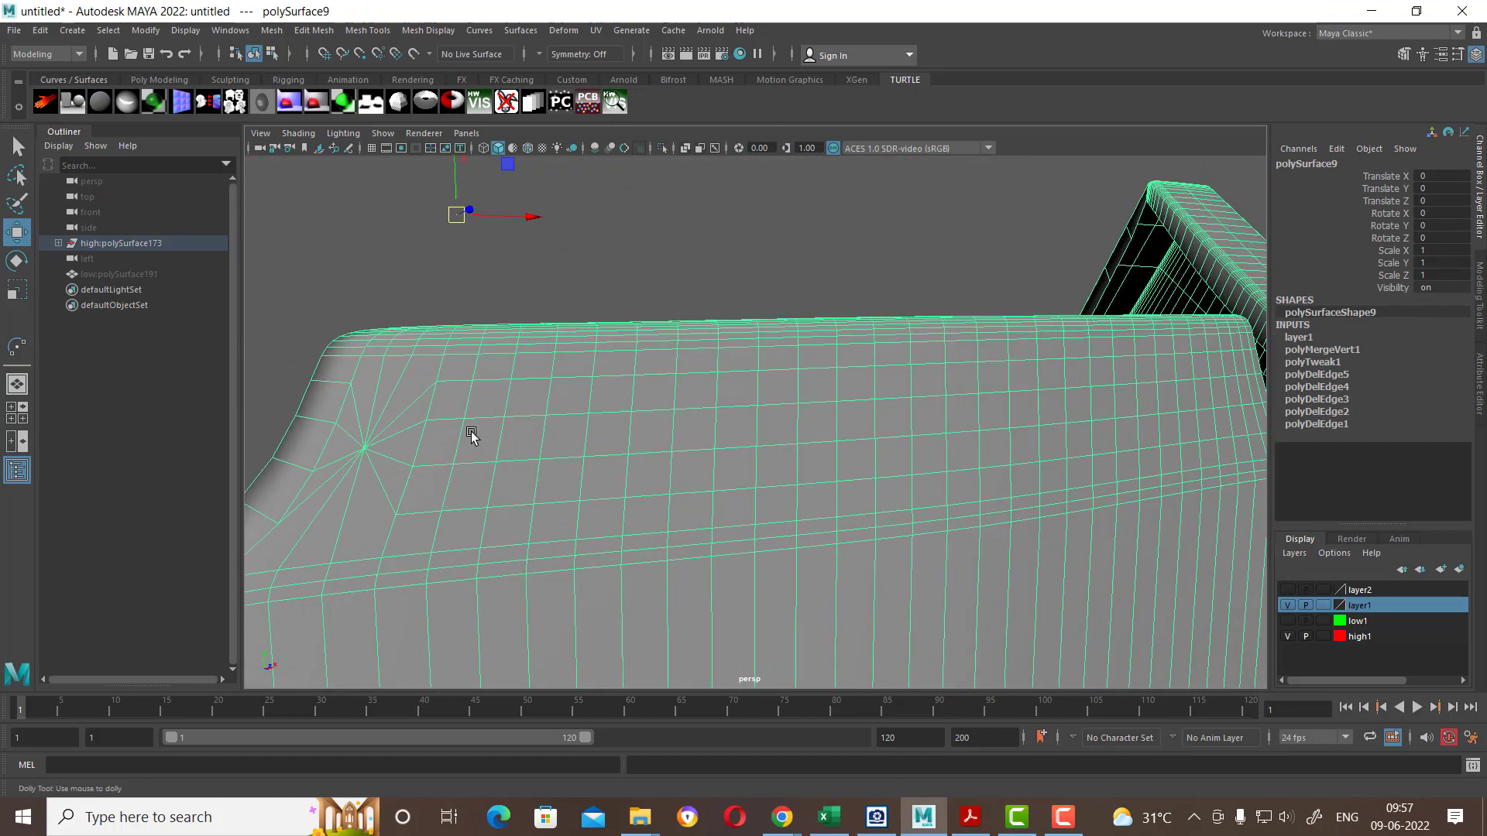
{"action": "left_click_drag", "start_coordinate": [471, 434], "coordinate": [436, 496], "text": "alt"}
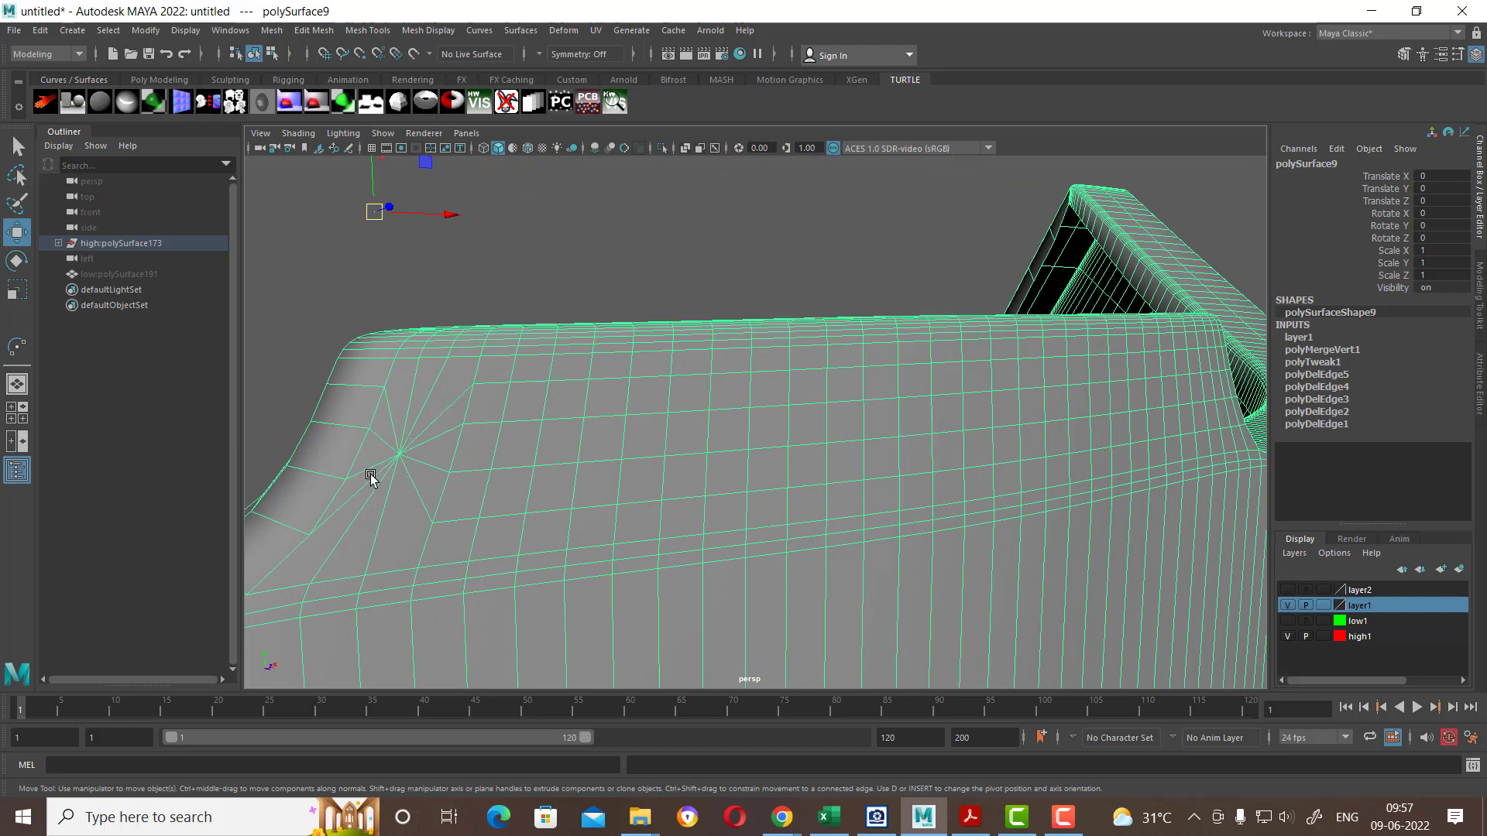
Step: Select edges below the top slope and merge their vertices to center
{"action": "right_click_drag", "start_coordinate": [472, 413], "coordinate": [465, 387]}
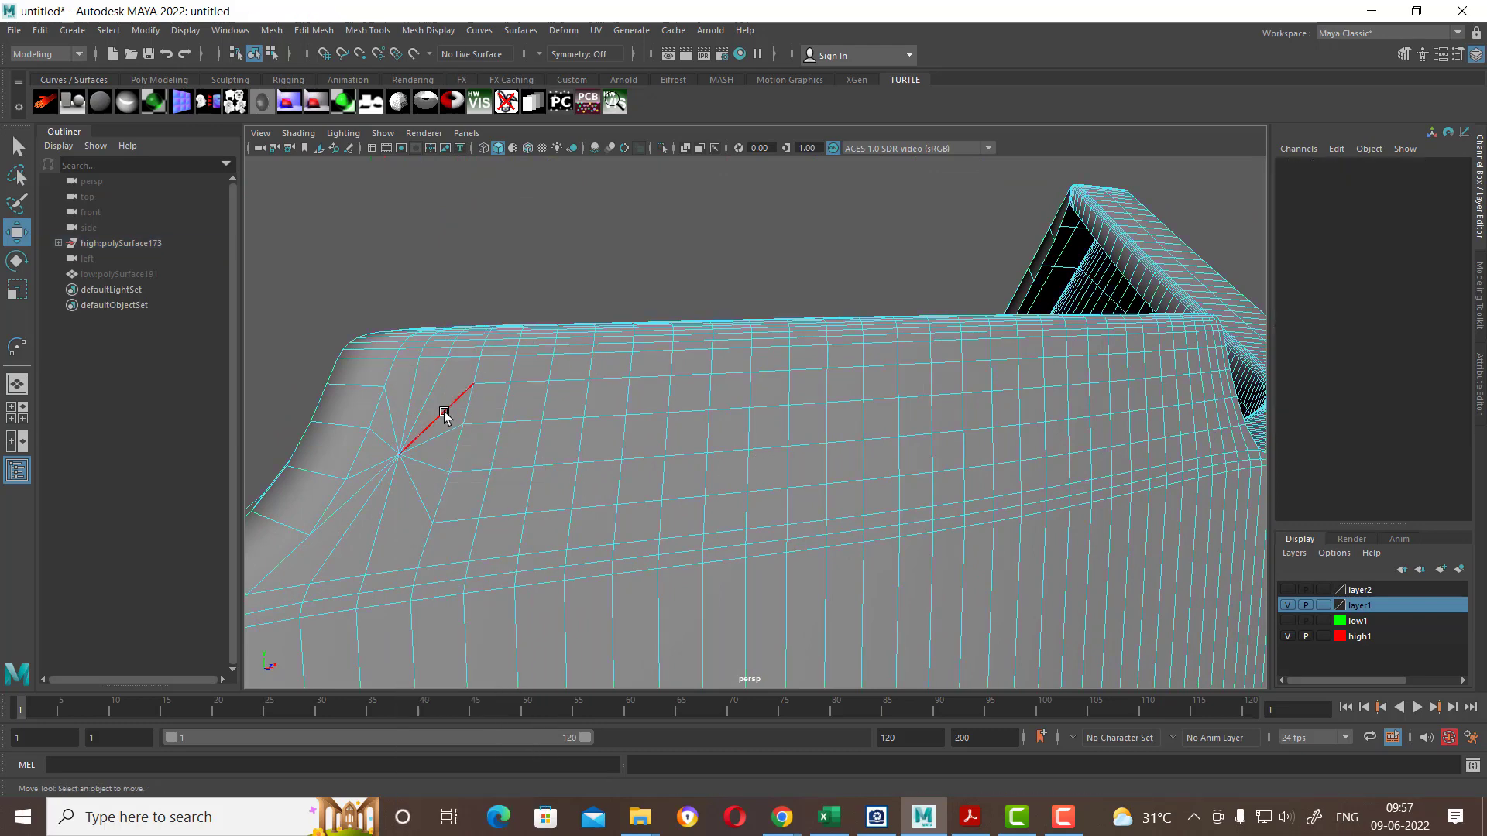
{"action": "double_click", "coordinate": [443, 411]}
{"action": "double_click", "coordinate": [439, 443], "text": "shift"}
{"action": "double_click", "coordinate": [431, 475], "text": "shift"}
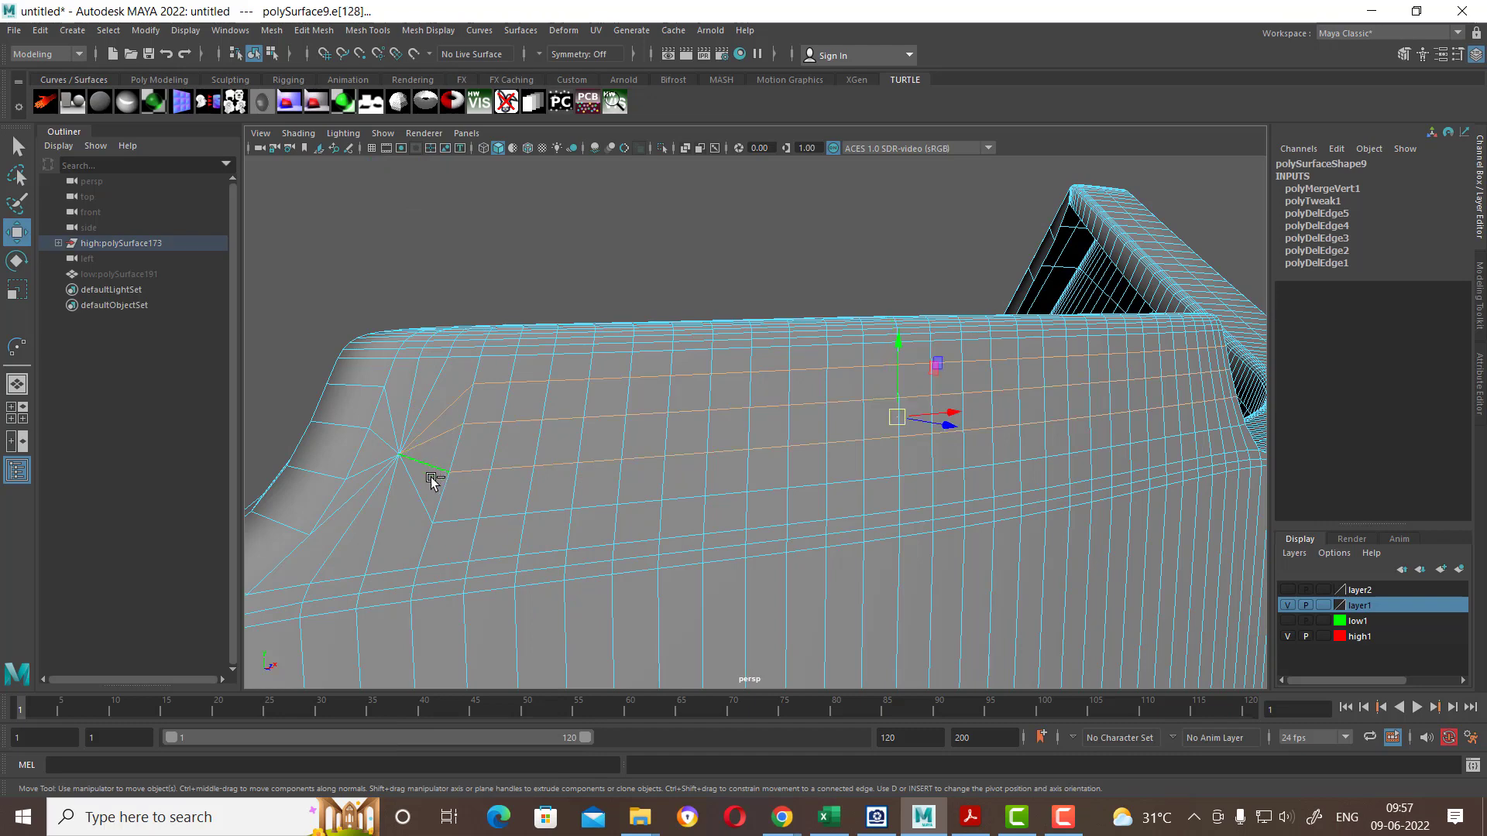
{"action": "double_click", "coordinate": [419, 497], "text": "shift"}
{"action": "mouse_move", "coordinate": [766, 441]}
{"action": "left_mouse_down", "text": "alt"}
{"action": "mouse_move", "coordinate": [710, 429]}
{"action": "mouse_move", "coordinate": [807, 379]}
{"action": "left_mouse_up", "text": "alt"}
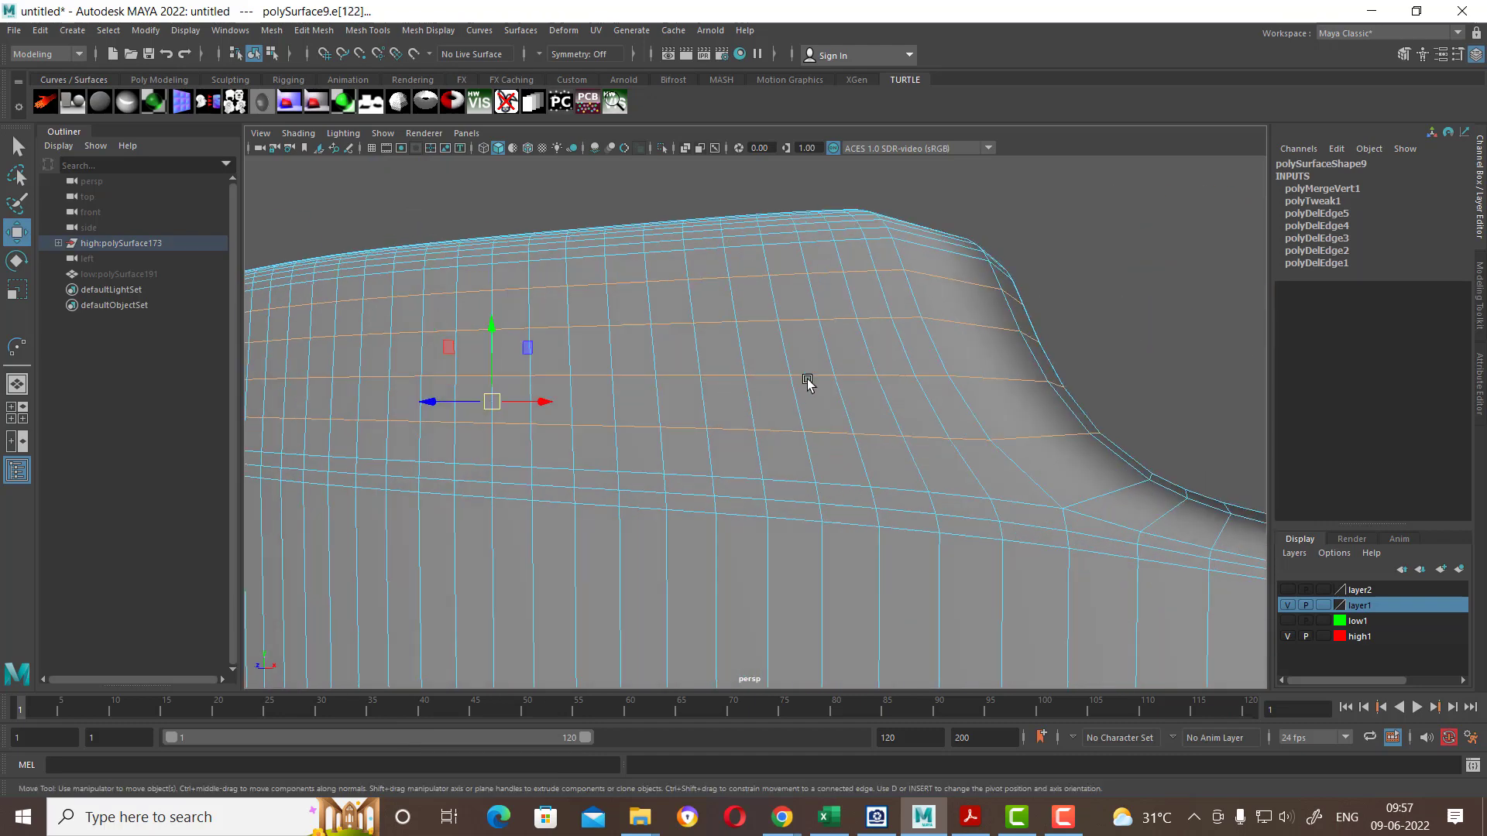
{"action": "left_click", "coordinate": [829, 279]}
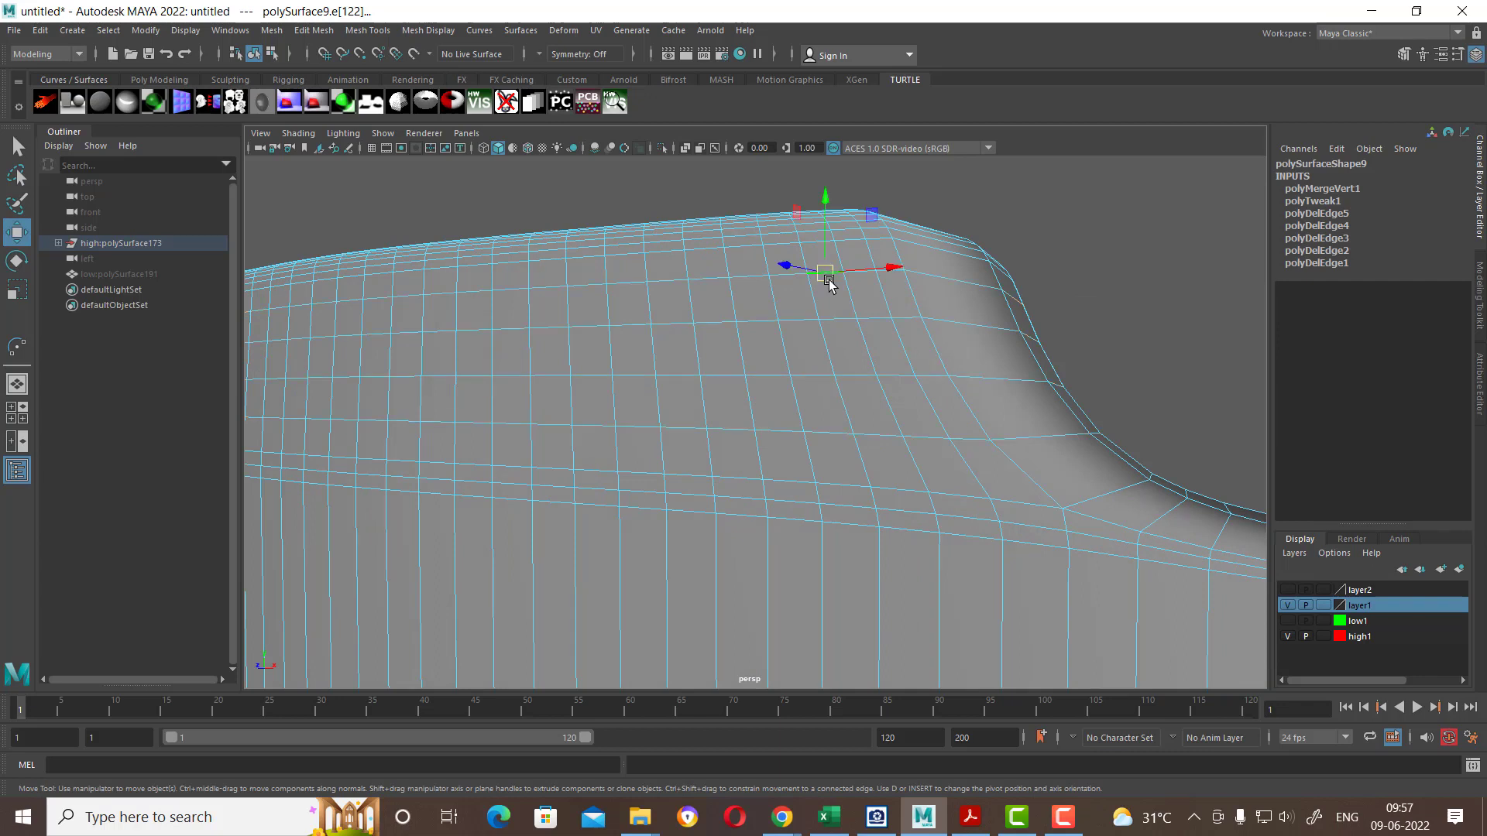
{"action": "left_click", "coordinate": [851, 372], "text": "shift"}
{"action": "left_click", "coordinate": [866, 417], "text": "shift"}
{"action": "right_click_drag", "start_coordinate": [767, 428], "coordinate": [751, 236], "text": "shift"}
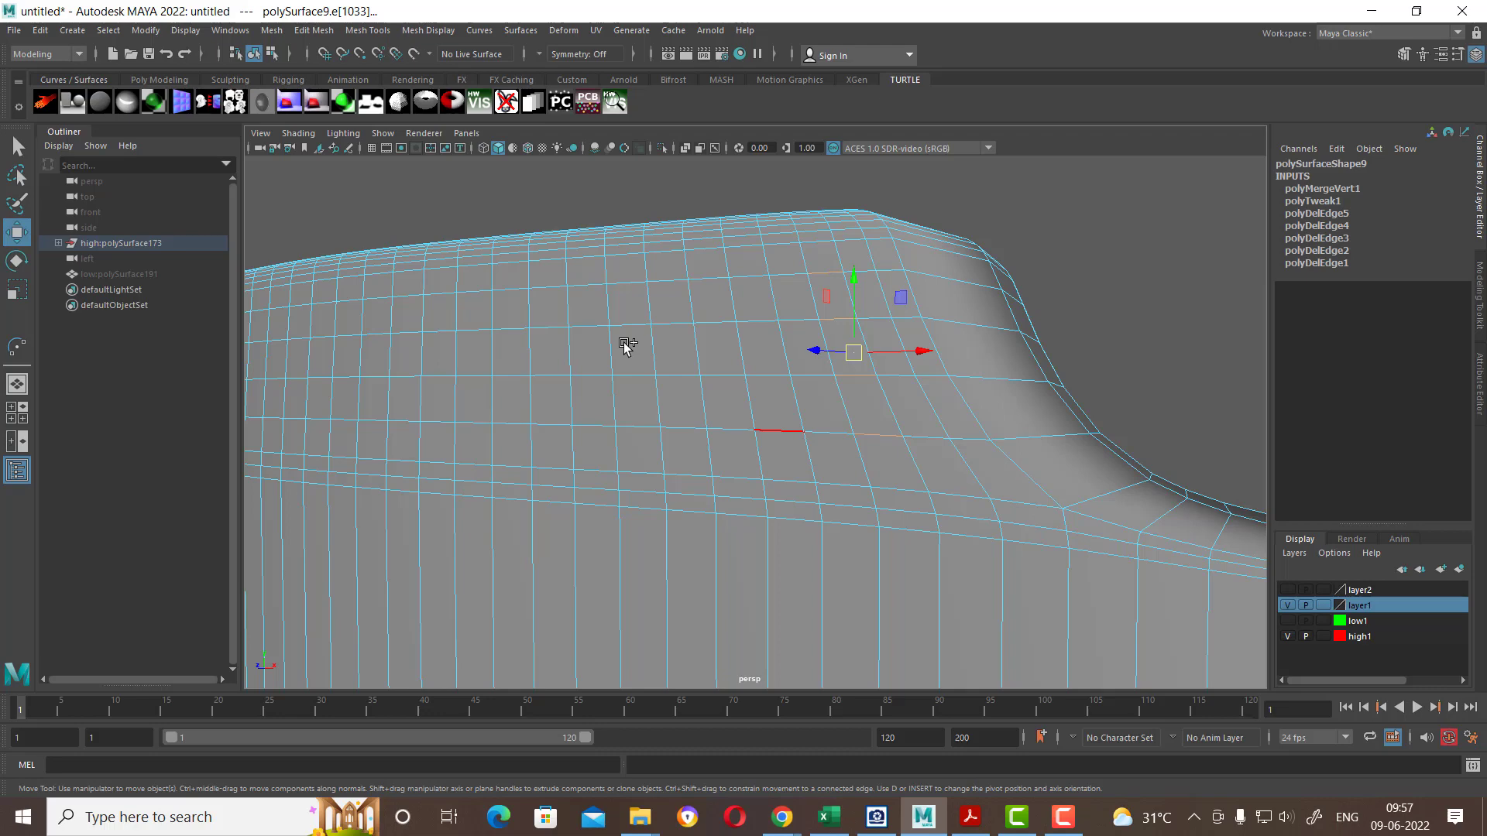
{"action": "left_click_drag", "start_coordinate": [621, 346], "coordinate": [661, 405], "text": "alt"}
Step: Collapse three edges beside the star-shaped vertex on the sloped corner
{"action": "right_click_drag", "start_coordinate": [682, 376], "coordinate": [691, 329], "text": "shift"}
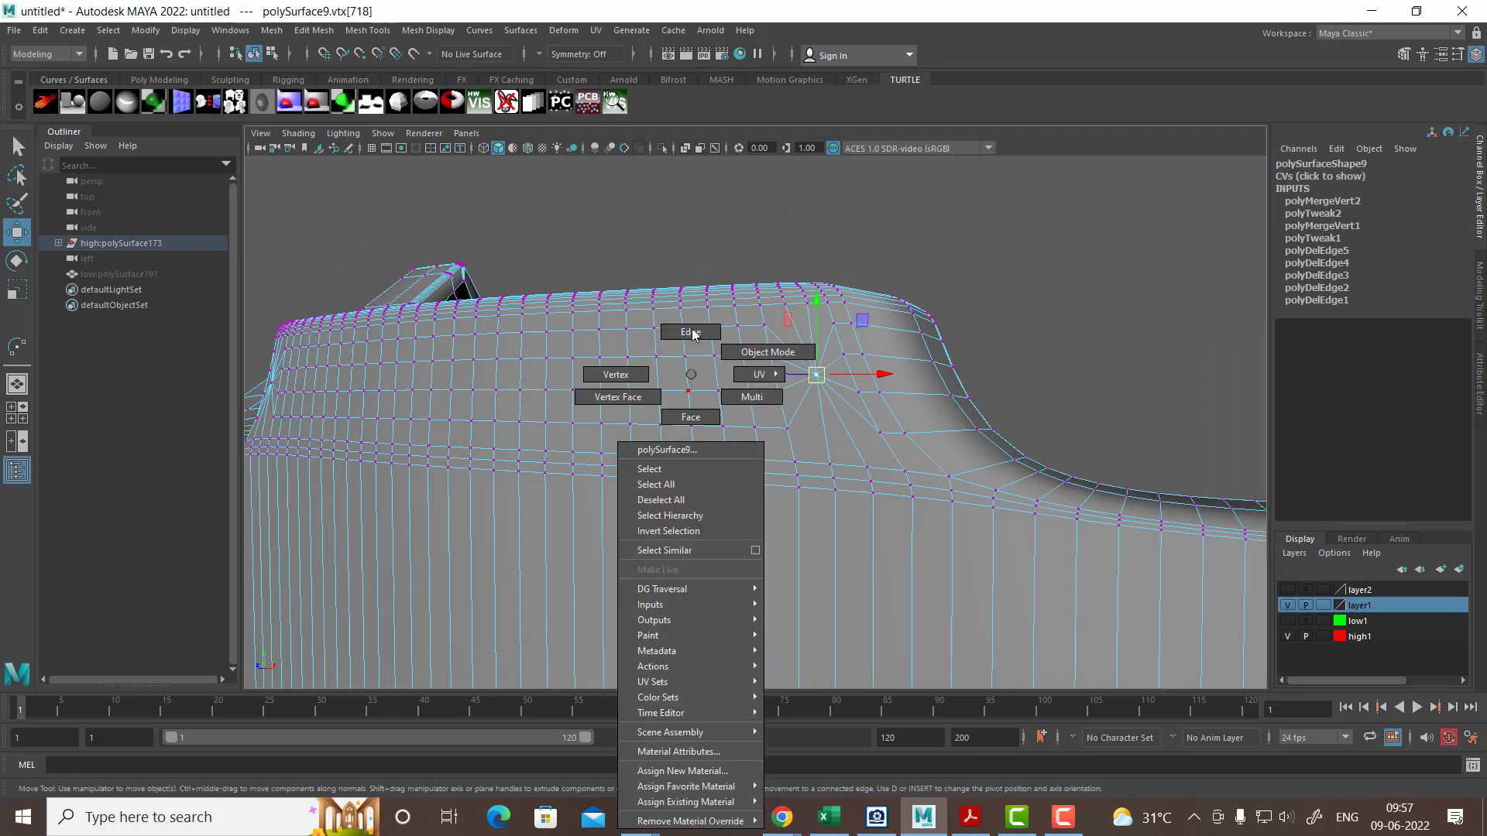
{"action": "scroll", "coordinate": [719, 399], "scroll_direction": "up", "scroll_amount": 5}
{"action": "left_click", "coordinate": [774, 303]}
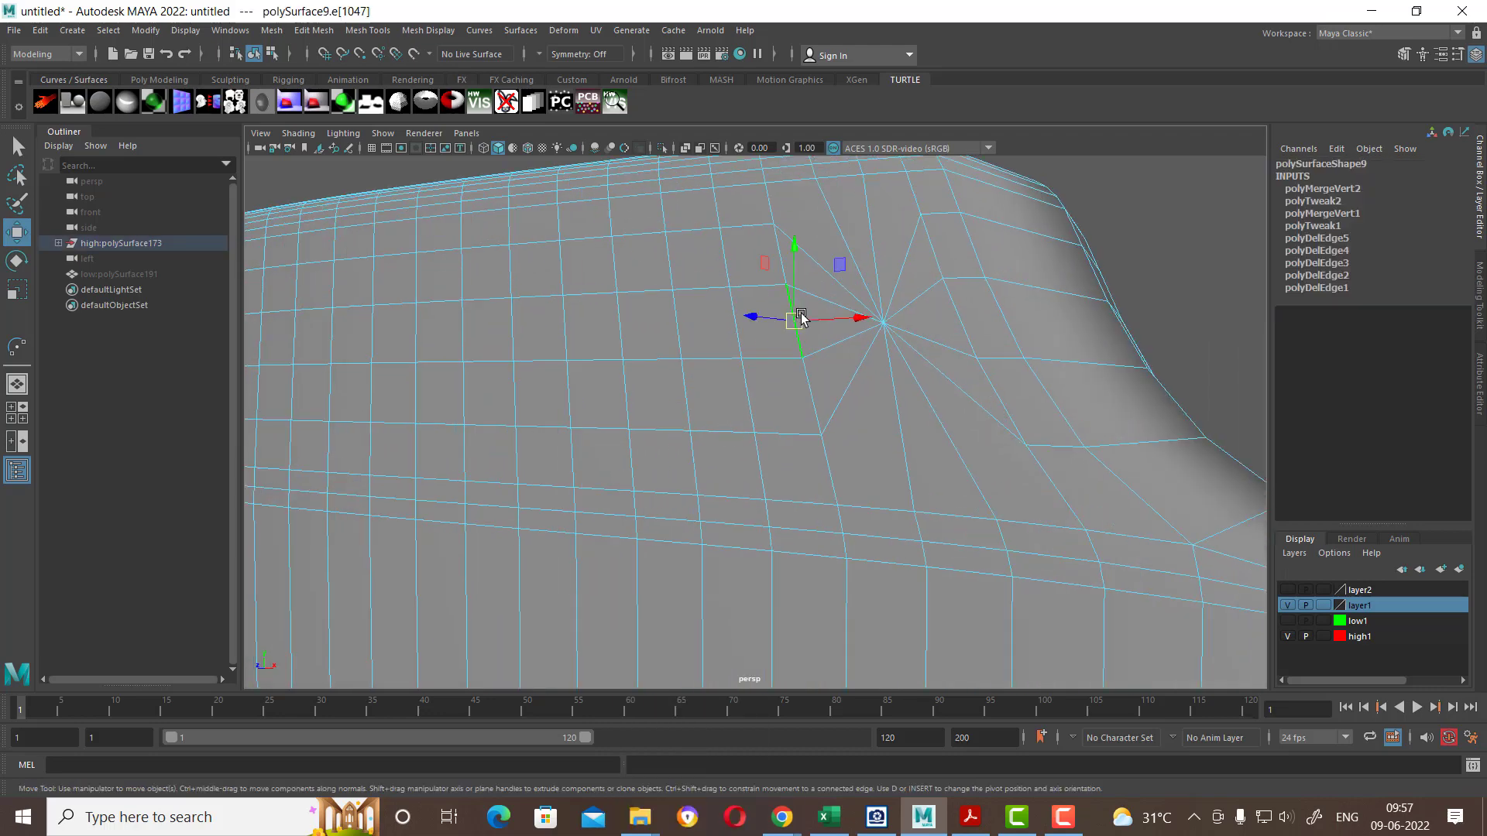
{"action": "right_click_drag", "start_coordinate": [856, 291], "coordinate": [431, 258], "text": "shift"}
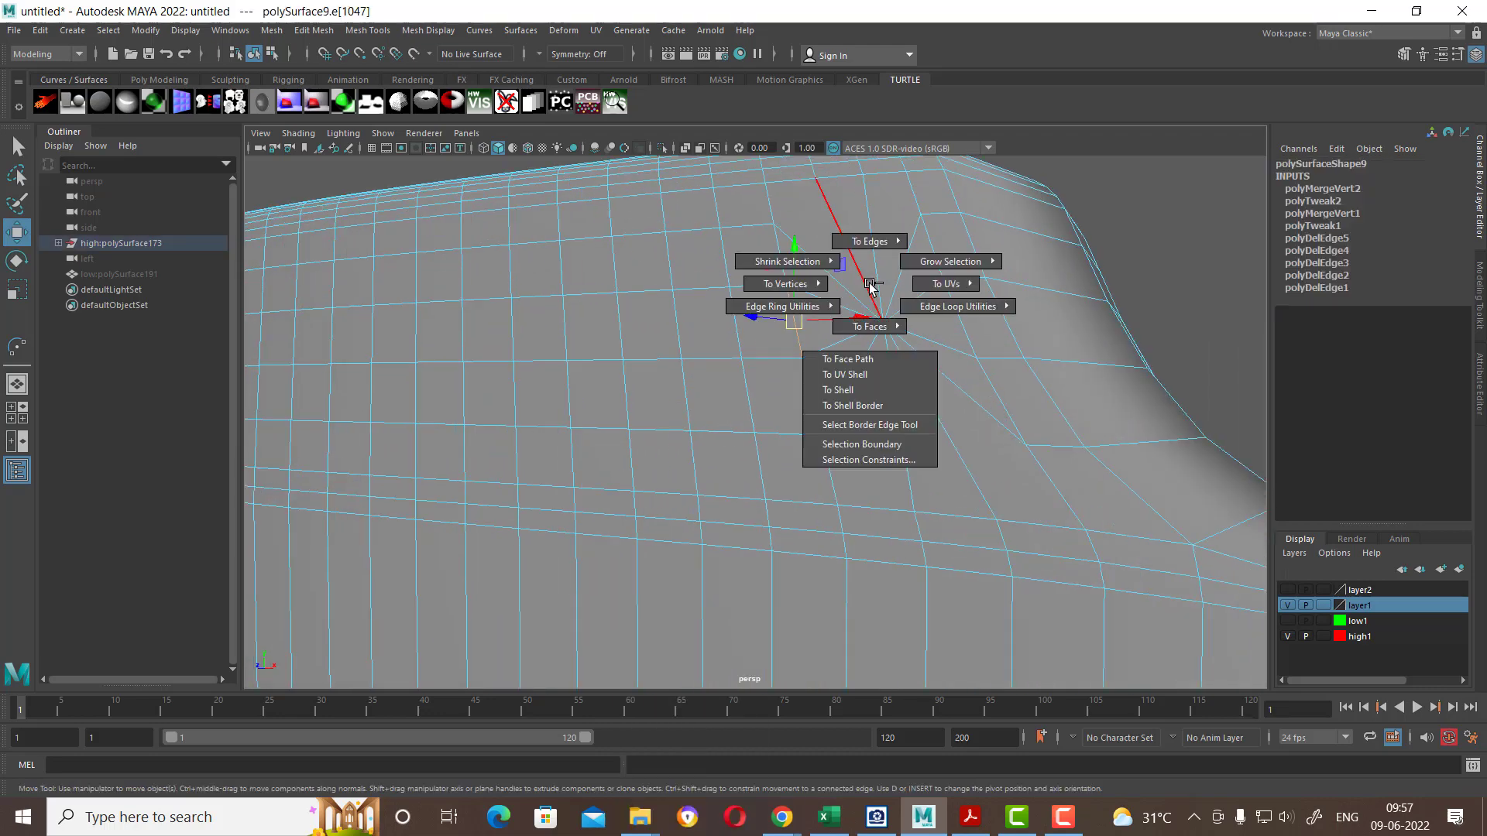
{"action": "left_click", "coordinate": [736, 350]}
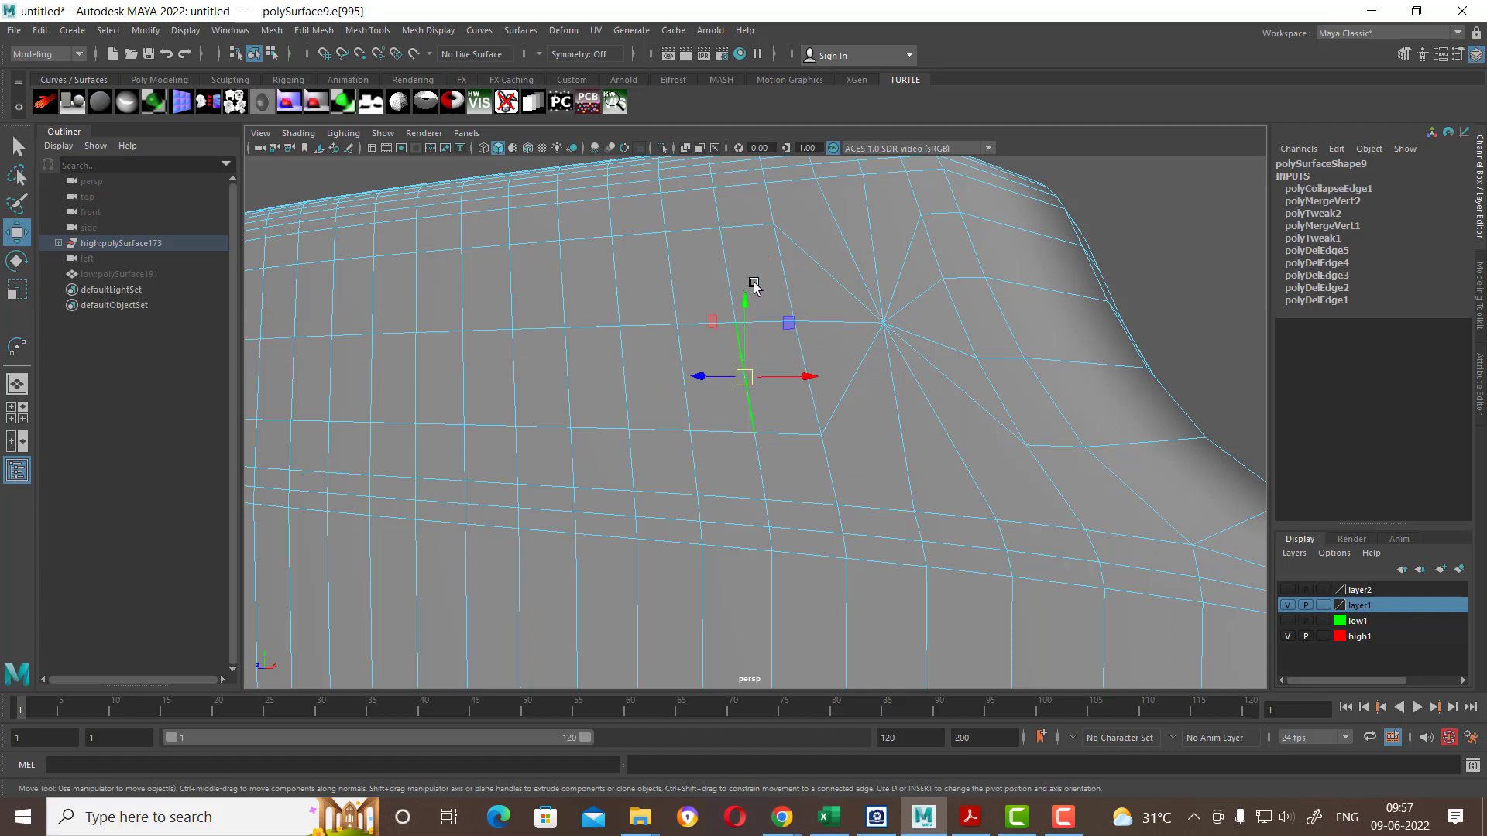
{"action": "key", "text": "g"}
{"action": "left_click", "coordinate": [731, 276]}
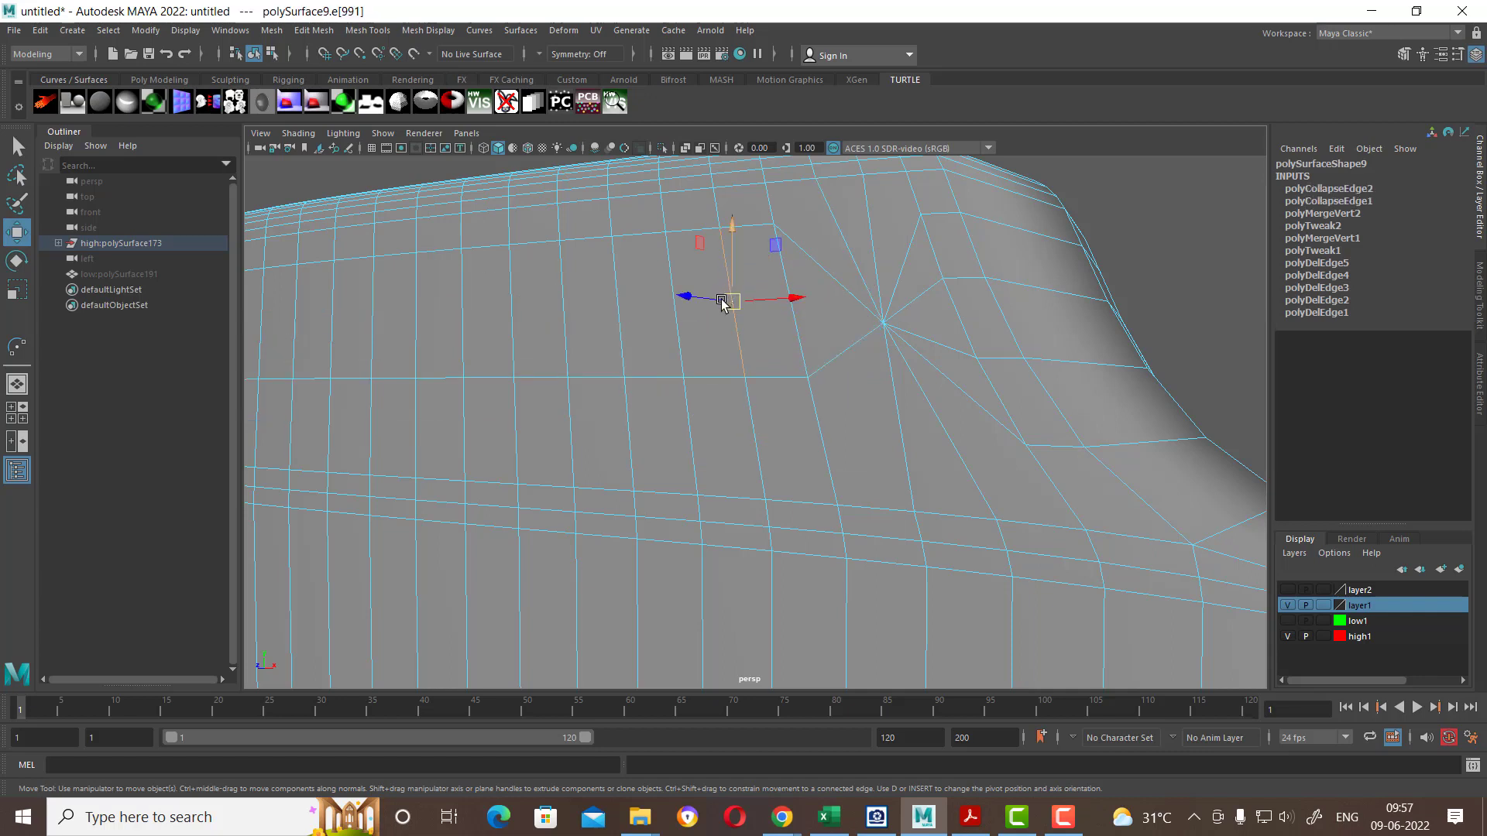
{"action": "key", "text": "g"}
{"action": "scroll", "coordinate": [719, 308], "scroll_direction": "down", "scroll_amount": 3}
{"action": "mouse_move", "coordinate": [764, 332]}
{"action": "left_mouse_down", "text": "alt"}
{"action": "mouse_move", "coordinate": [829, 438]}
{"action": "mouse_move", "coordinate": [823, 392]}
{"action": "mouse_move", "coordinate": [631, 475]}
{"action": "mouse_move", "coordinate": [581, 461]}
{"action": "mouse_move", "coordinate": [507, 346]}
{"action": "mouse_move", "coordinate": [539, 397]}
{"action": "mouse_move", "coordinate": [504, 408]}
{"action": "mouse_move", "coordinate": [686, 453]}
{"action": "mouse_move", "coordinate": [719, 435]}
{"action": "left_mouse_up", "text": "alt"}
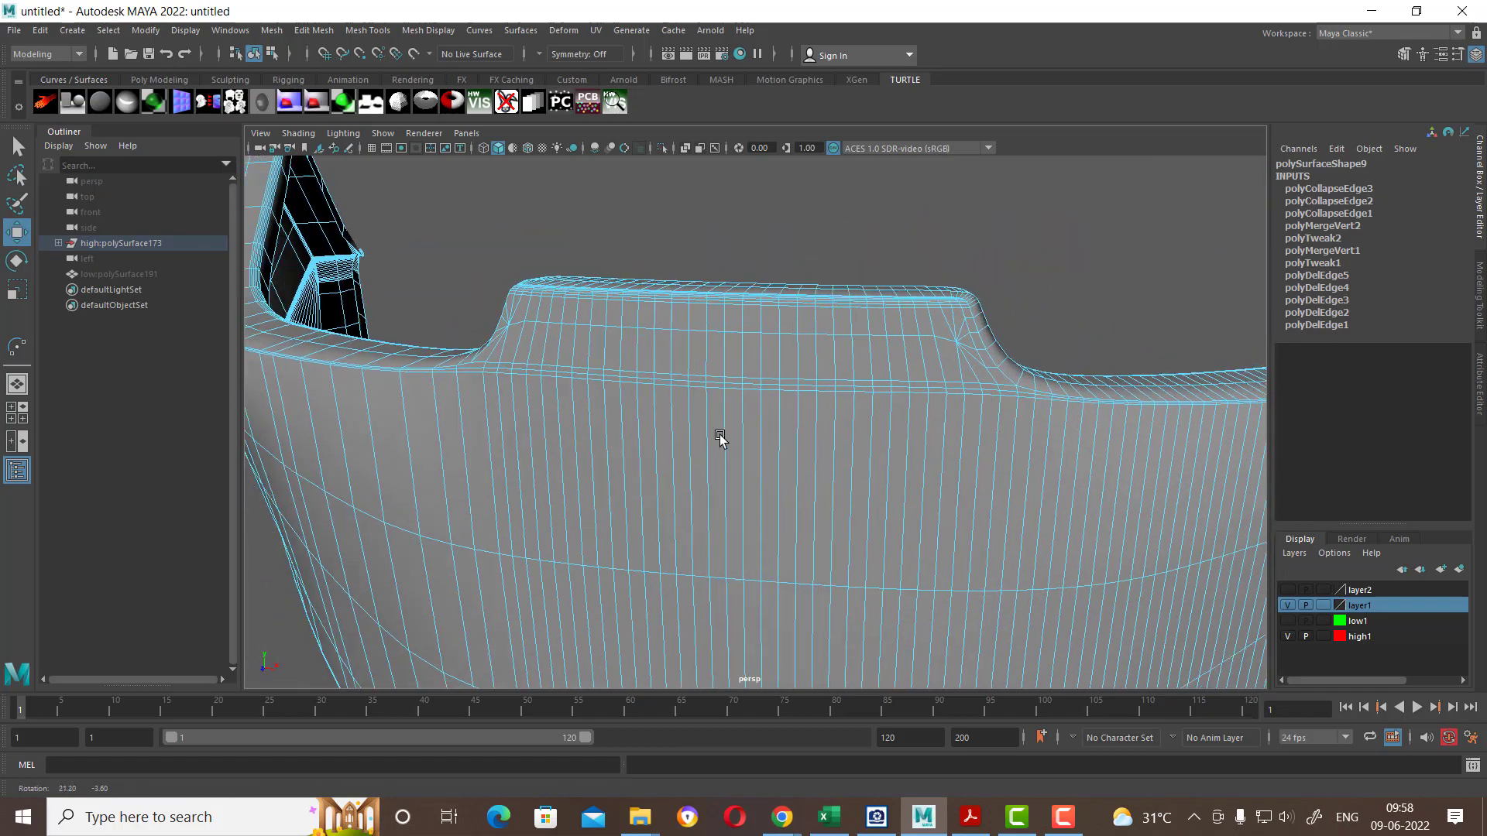
Step: Select three edge loops across the faceplate's curved rim
{"action": "right_click_drag", "start_coordinate": [718, 435], "coordinate": [970, 366], "text": "alt"}
{"action": "mouse_move", "coordinate": [969, 366]}
{"action": "left_mouse_down", "text": "alt"}
{"action": "mouse_move", "coordinate": [1012, 461]}
{"action": "mouse_move", "coordinate": [962, 399]}
{"action": "left_mouse_up", "text": "alt"}
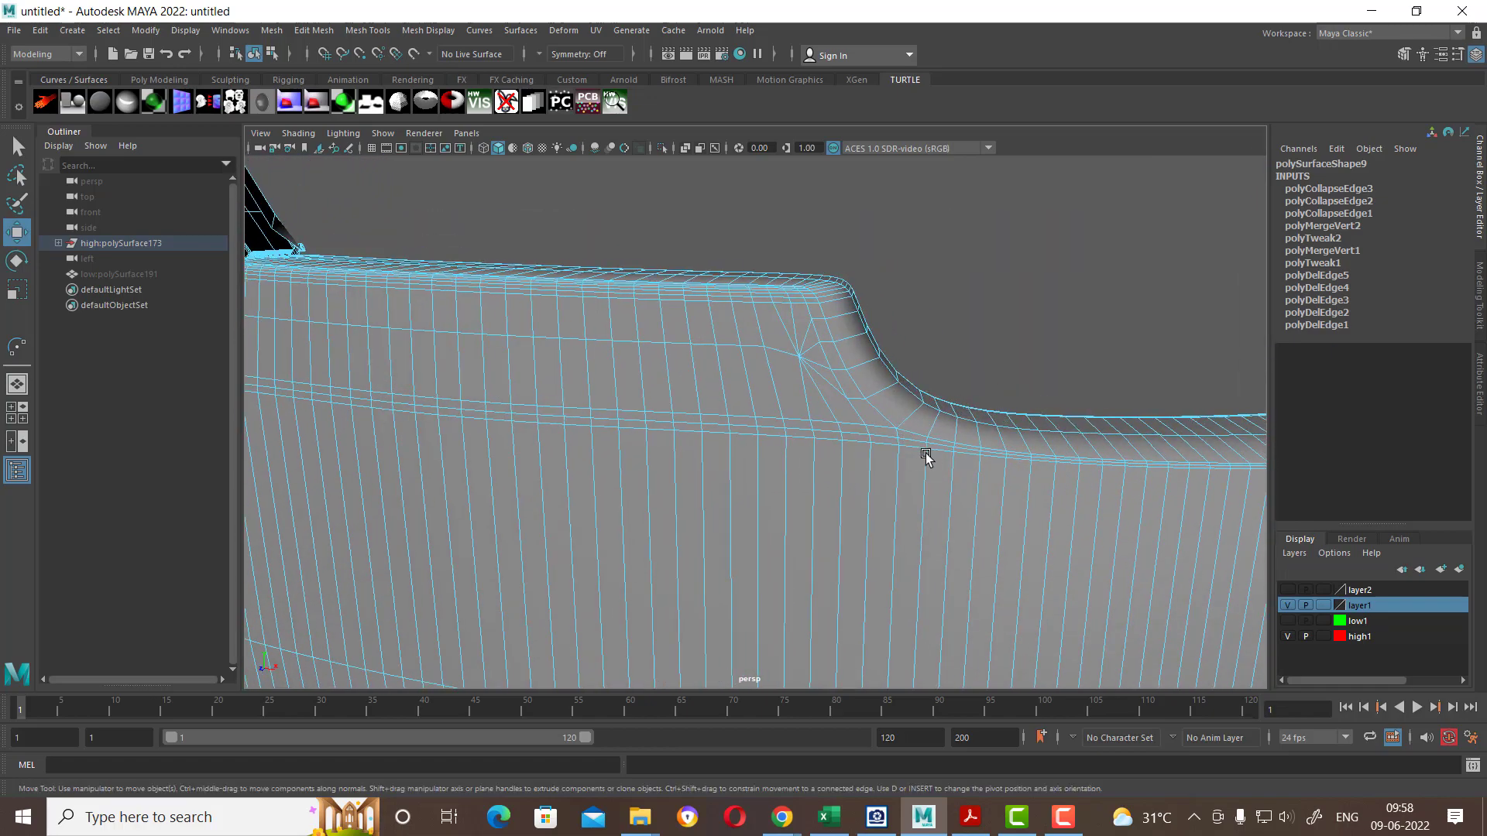
{"action": "left_click_drag", "start_coordinate": [926, 457], "coordinate": [903, 368], "text": "alt"}
{"action": "mouse_move", "coordinate": [827, 317]}
{"action": "left_mouse_down", "text": "alt"}
{"action": "mouse_move", "coordinate": [776, 318]}
{"action": "mouse_move", "coordinate": [882, 395]}
{"action": "mouse_move", "coordinate": [783, 421]}
{"action": "left_mouse_up", "text": "alt"}
{"action": "right_click_drag", "start_coordinate": [783, 422], "coordinate": [828, 463], "text": "alt"}
{"action": "mouse_move", "coordinate": [828, 463]}
{"action": "left_mouse_down", "text": "alt"}
{"action": "mouse_move", "coordinate": [776, 491]}
{"action": "mouse_move", "coordinate": [634, 485]}
{"action": "mouse_move", "coordinate": [608, 416]}
{"action": "left_mouse_up", "text": "alt"}
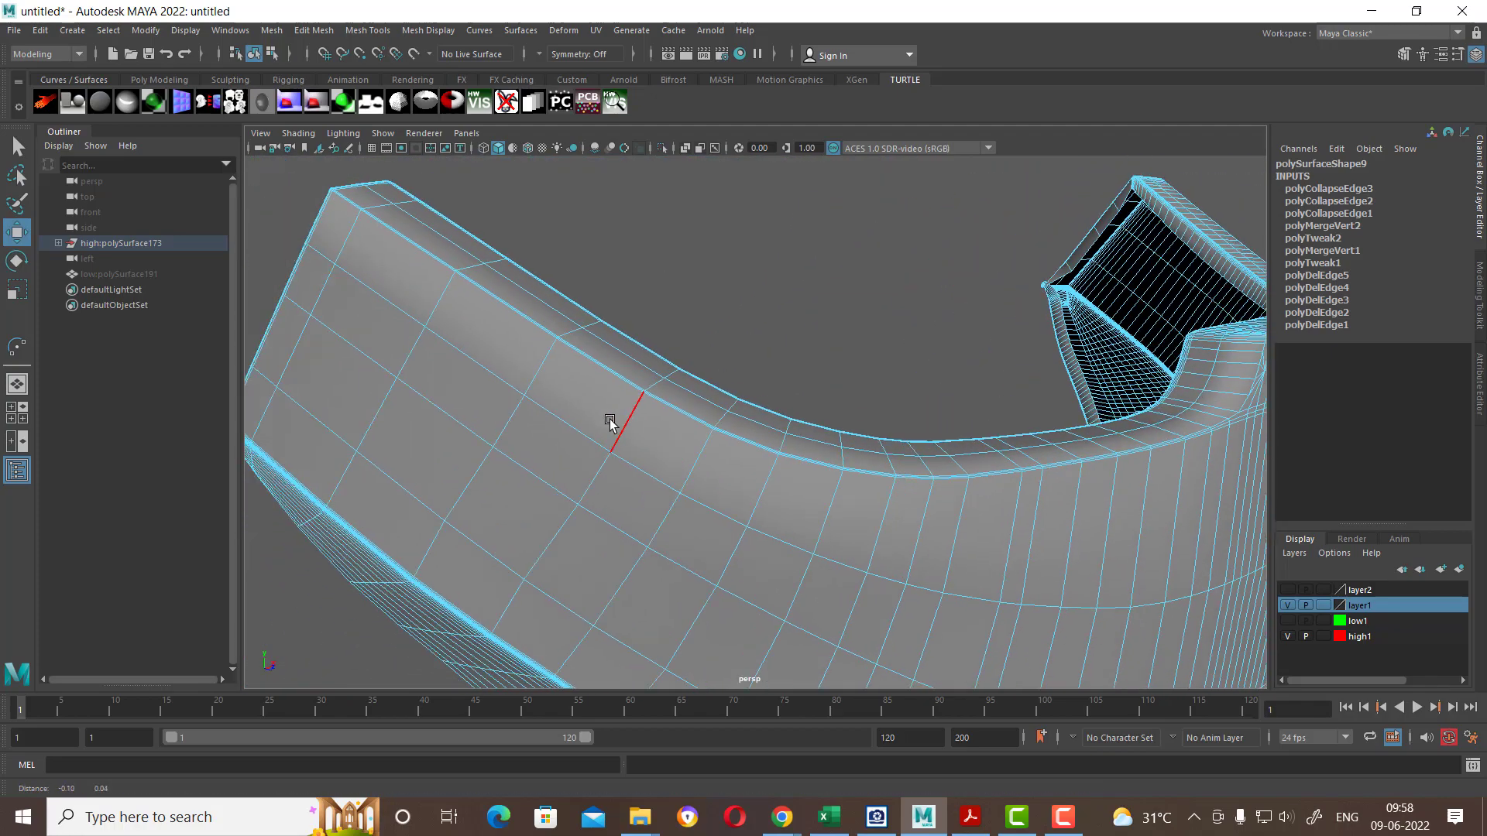
{"action": "double_click", "coordinate": [438, 288]}
{"action": "double_click", "coordinate": [635, 419], "text": "shift"}
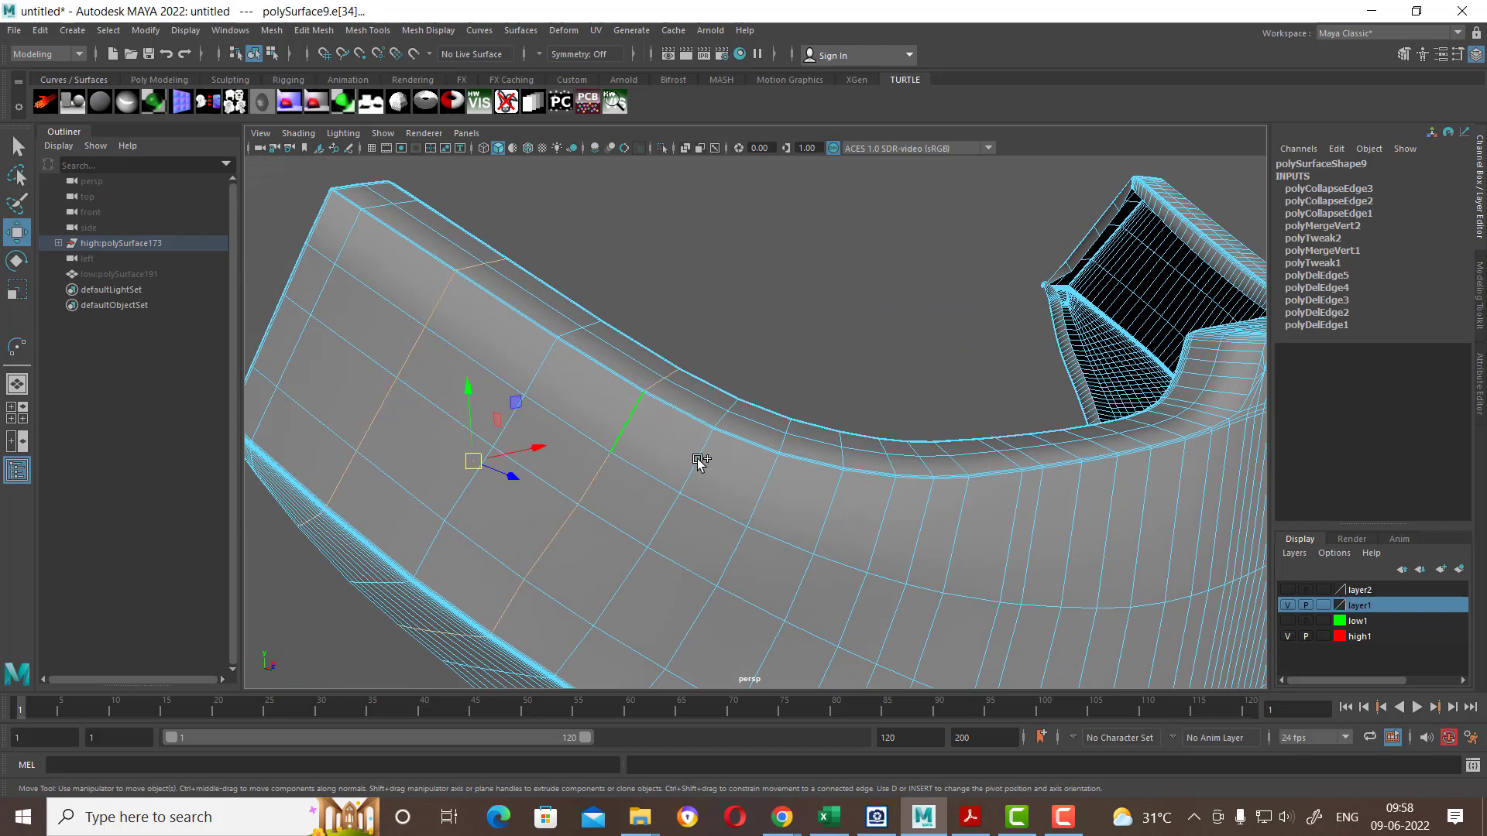
{"action": "double_click", "coordinate": [770, 490], "text": "shift"}
Step: Add three more vertical loops along the rim and delete the selected edges
{"action": "mouse_move", "coordinate": [791, 498]}
{"action": "left_mouse_down", "text": "alt"}
{"action": "mouse_move", "coordinate": [820, 517]}
{"action": "mouse_move", "coordinate": [976, 532]}
{"action": "left_mouse_up", "text": "alt"}
{"action": "double_click", "coordinate": [974, 533], "text": "shift"}
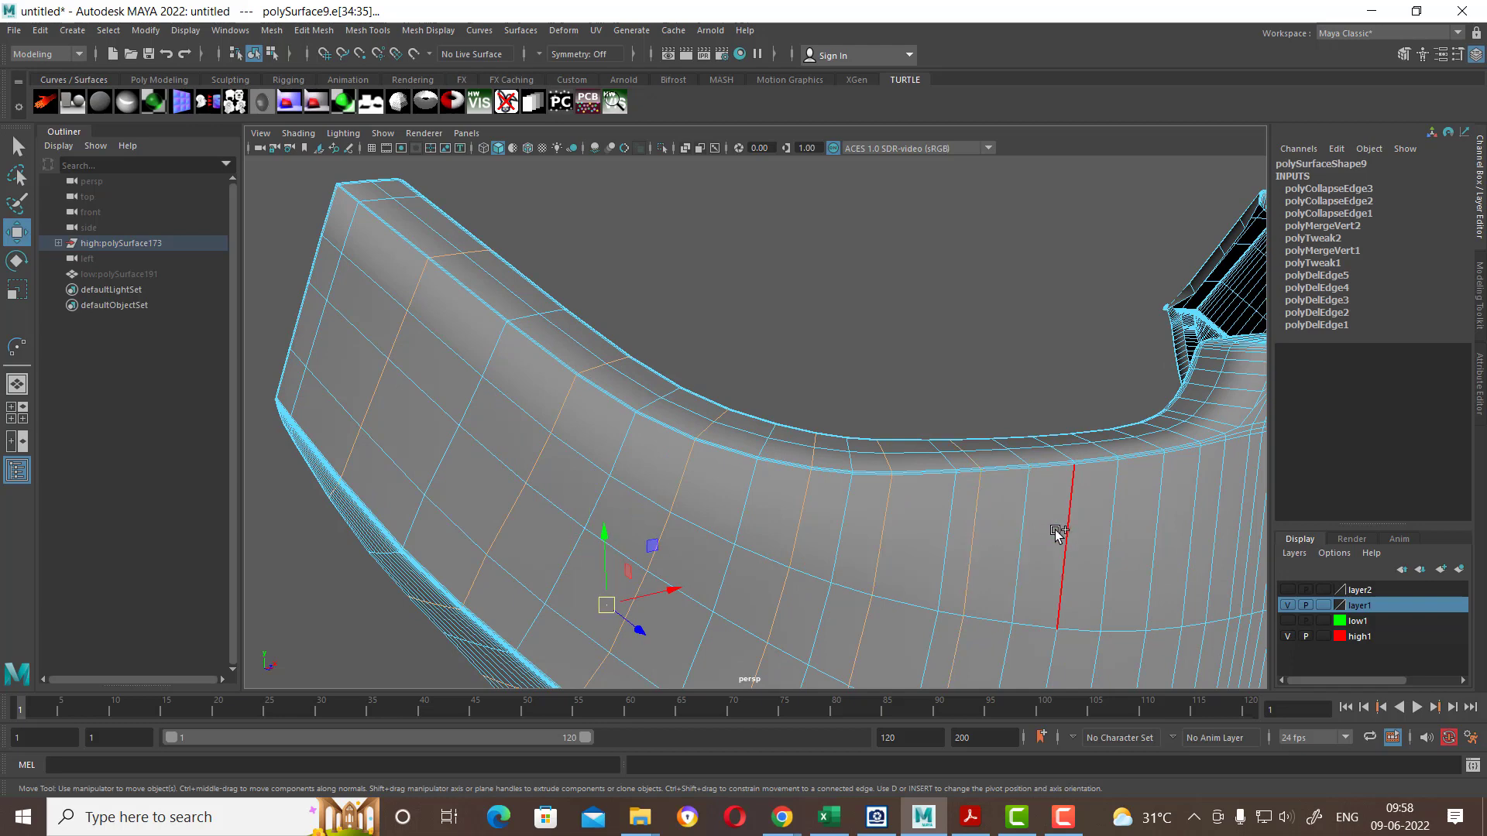
{"action": "double_click", "coordinate": [1062, 533], "text": "shift"}
{"action": "double_click", "coordinate": [1151, 533], "text": "shift"}
{"action": "left_click_drag", "start_coordinate": [1138, 536], "coordinate": [1075, 540], "text": "alt"}
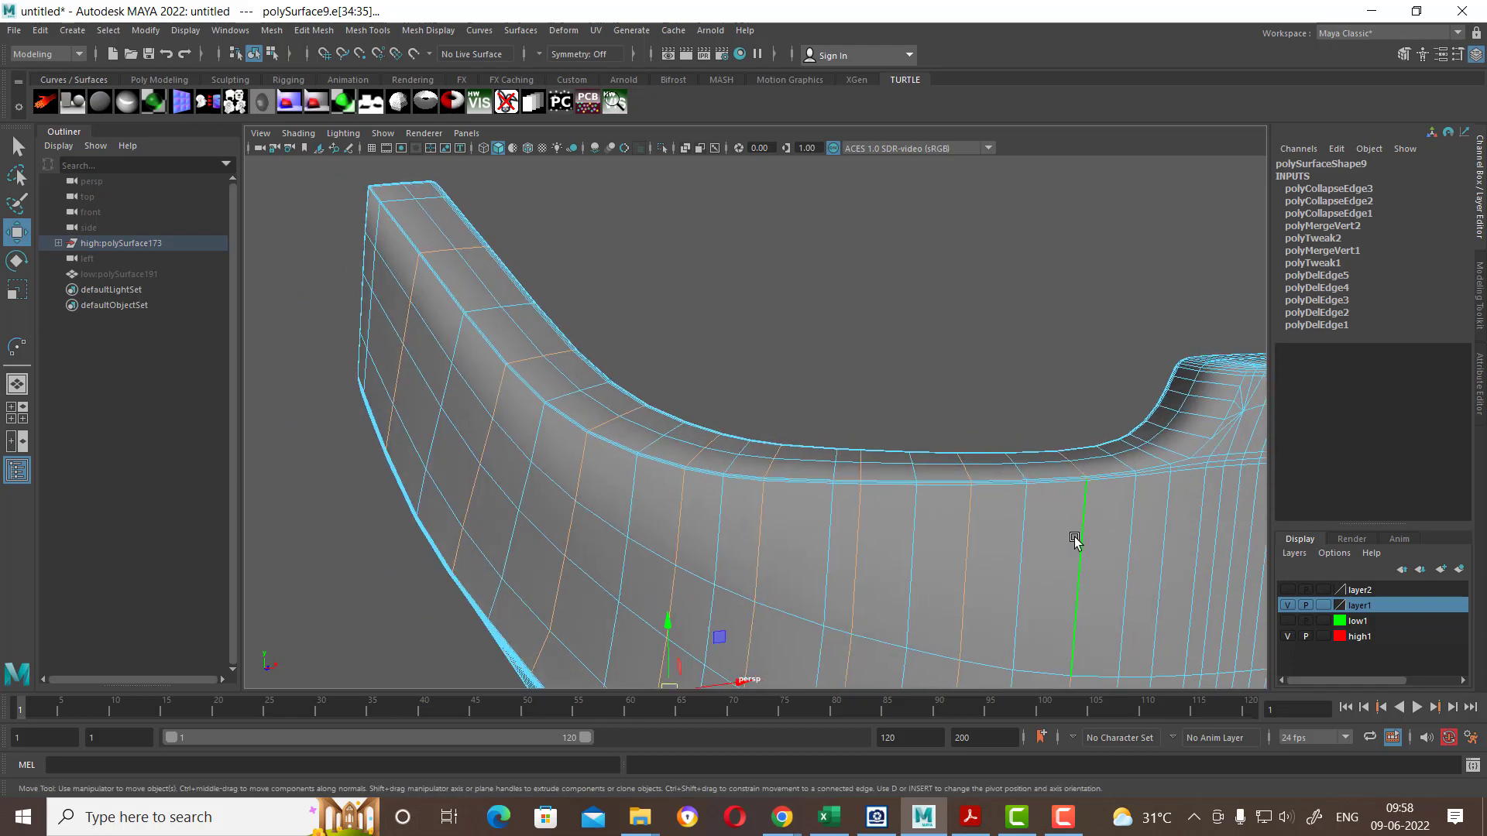
{"action": "left_click_drag", "start_coordinate": [1180, 554], "coordinate": [1158, 547], "text": "alt"}
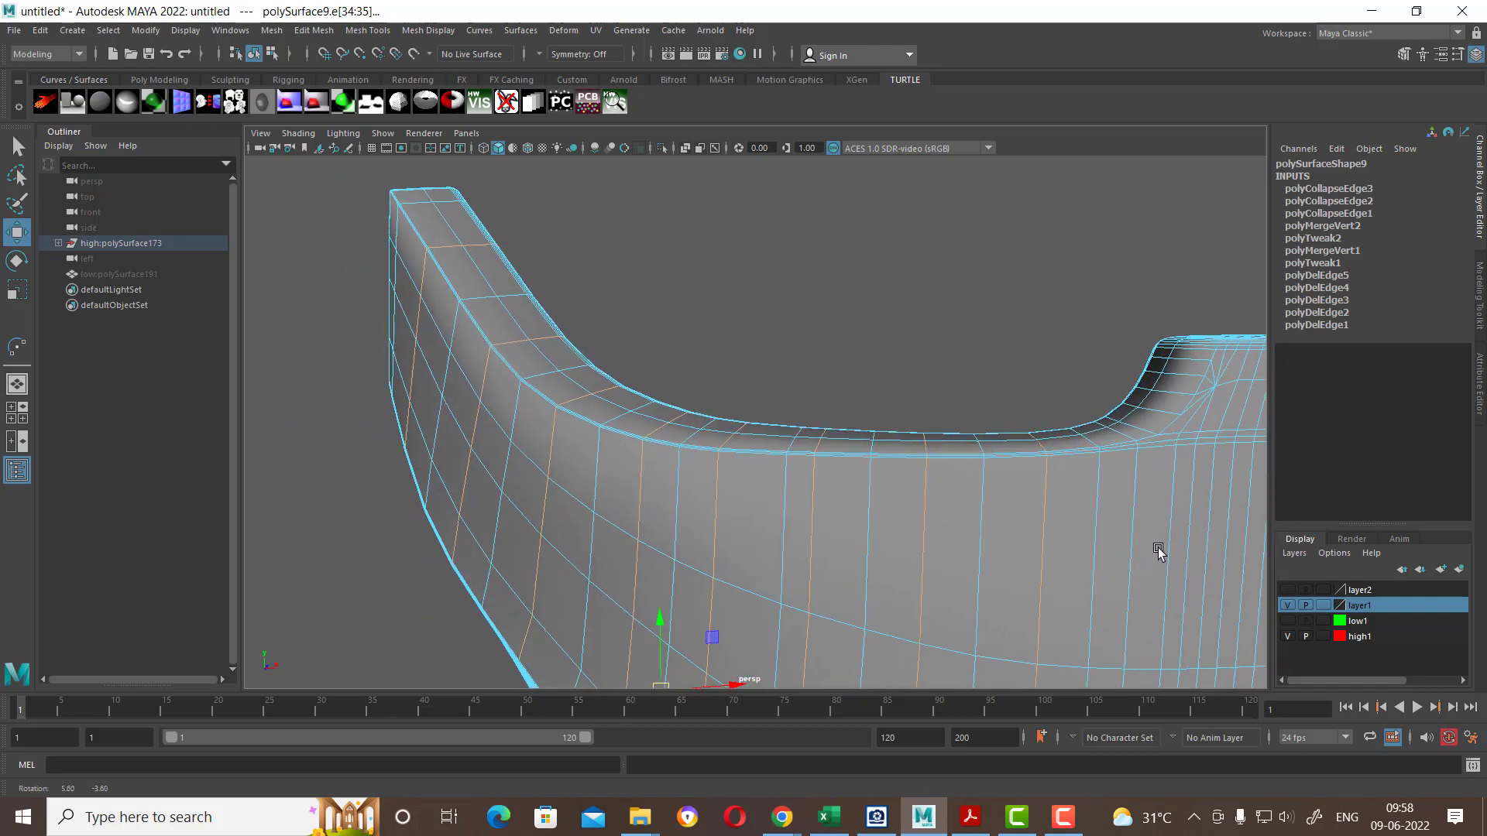
{"action": "left_click", "coordinate": [1107, 537], "text": "shift"}
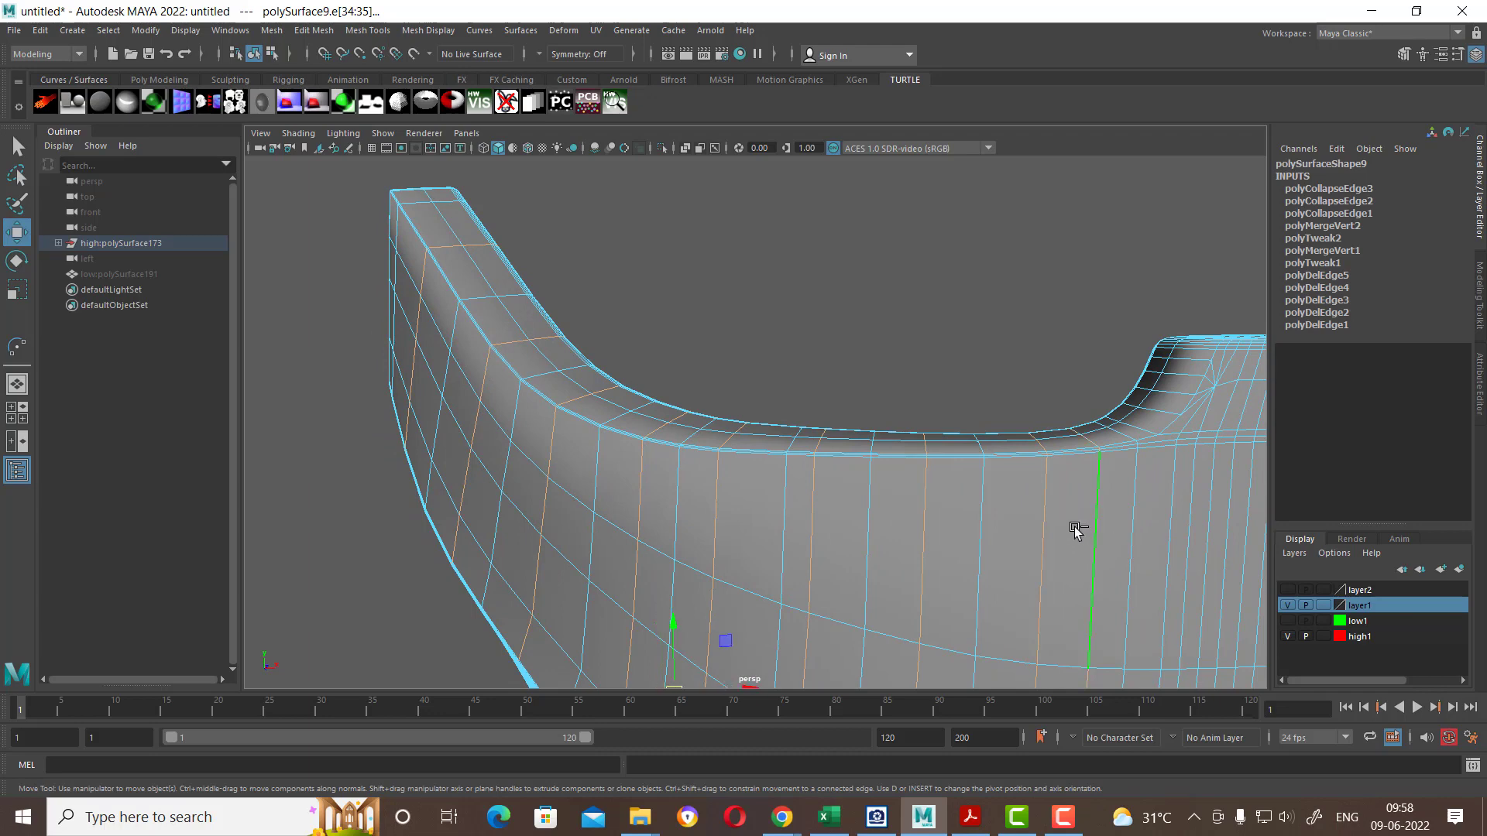
{"action": "right_click_drag", "start_coordinate": [1007, 333], "coordinate": [640, 471], "text": "shift"}
{"action": "key", "text": "Delete"}
Step: Select four neighbouring vertical edges on the faceplate's front
{"action": "scroll", "coordinate": [783, 465], "scroll_direction": "down", "scroll_amount": 3}
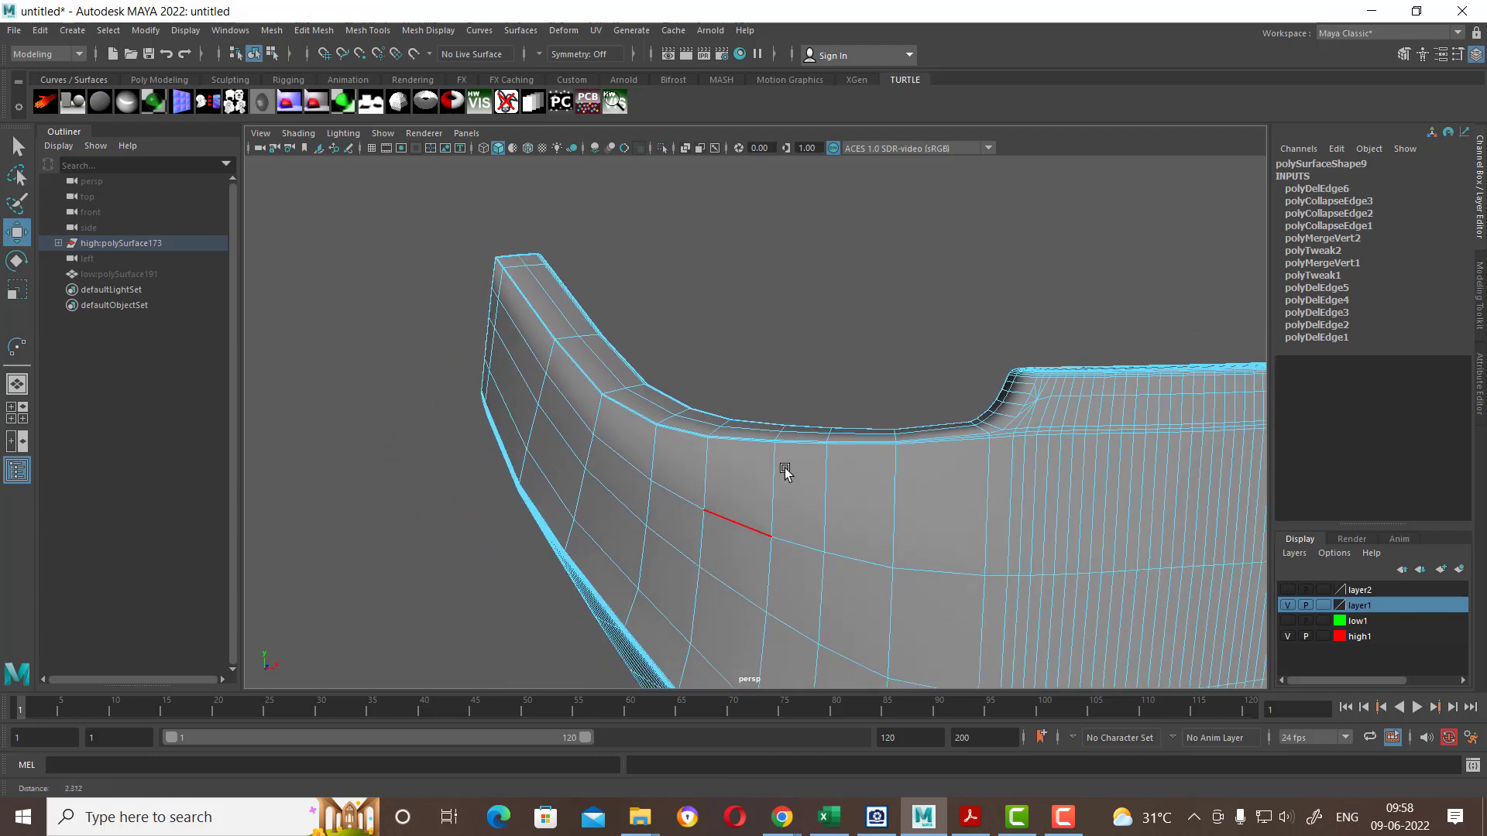
{"action": "left_click_drag", "start_coordinate": [784, 465], "coordinate": [1003, 459], "text": "alt"}
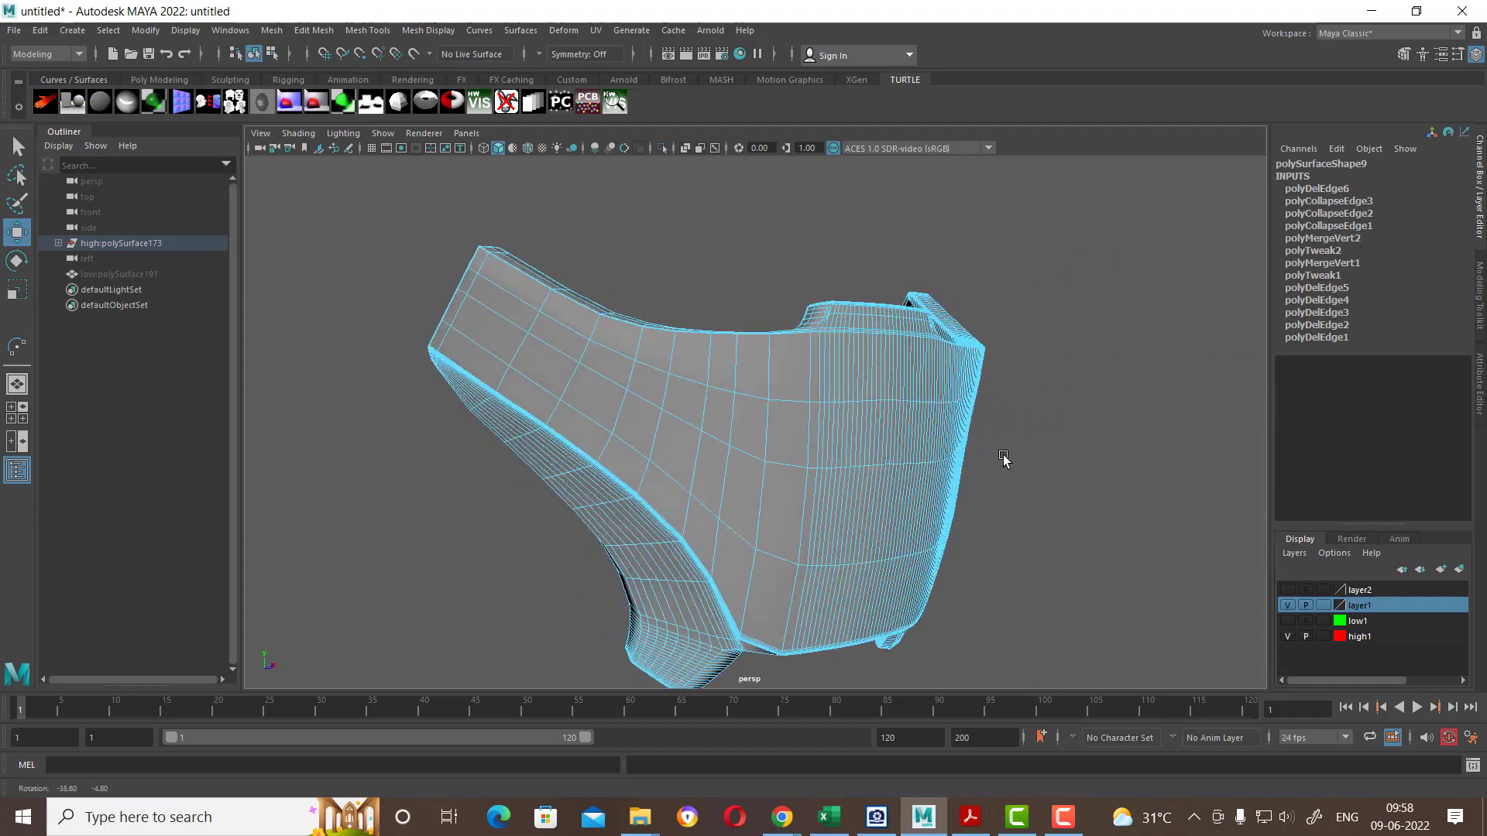
{"action": "scroll", "coordinate": [935, 535], "scroll_direction": "up", "scroll_amount": 3}
{"action": "scroll", "coordinate": [884, 512], "scroll_direction": "up", "scroll_amount": 2}
{"action": "mouse_move", "coordinate": [885, 512]}
{"action": "left_mouse_down", "text": "alt"}
{"action": "mouse_move", "coordinate": [889, 558]}
{"action": "mouse_move", "coordinate": [853, 448]}
{"action": "mouse_move", "coordinate": [904, 556]}
{"action": "mouse_move", "coordinate": [890, 475]}
{"action": "mouse_move", "coordinate": [866, 455]}
{"action": "mouse_move", "coordinate": [818, 456]}
{"action": "left_mouse_up", "text": "alt"}
{"action": "left_click", "coordinate": [781, 437]}
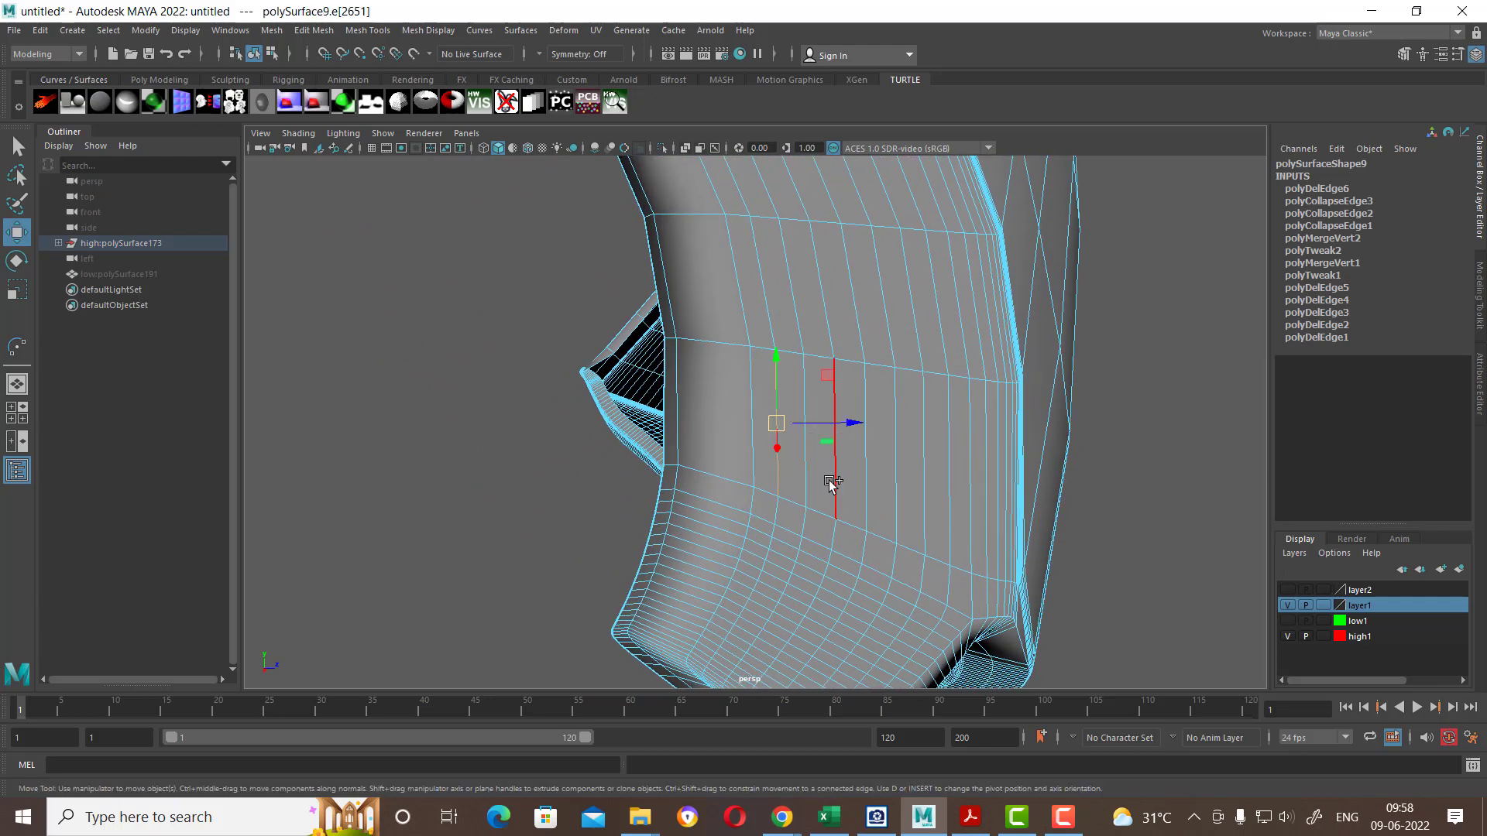
{"action": "left_click", "coordinate": [810, 477], "text": "shift"}
{"action": "left_click", "coordinate": [870, 496], "text": "shift"}
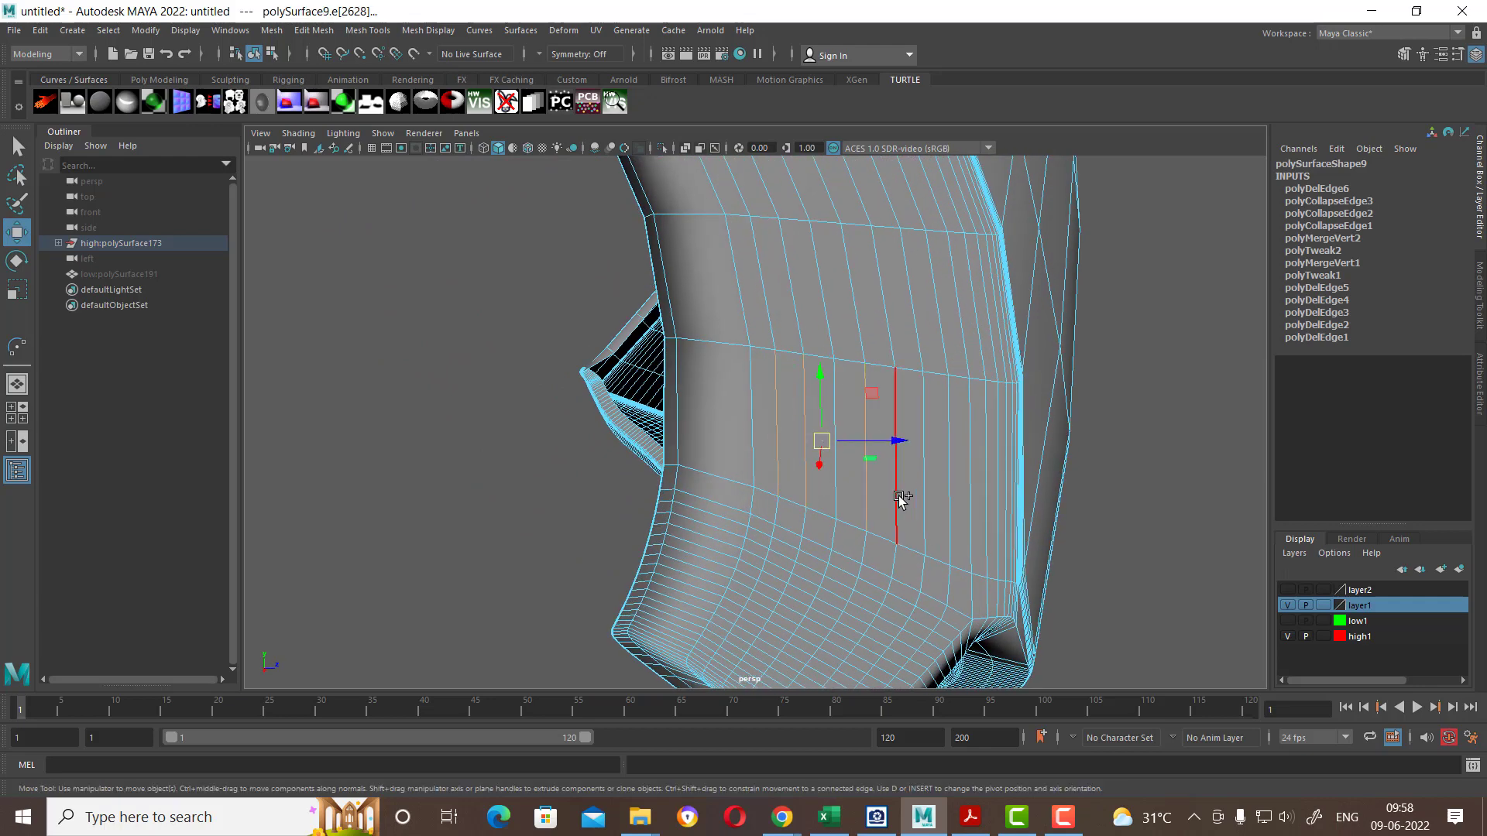
{"action": "left_click", "coordinate": [952, 498], "text": "shift"}
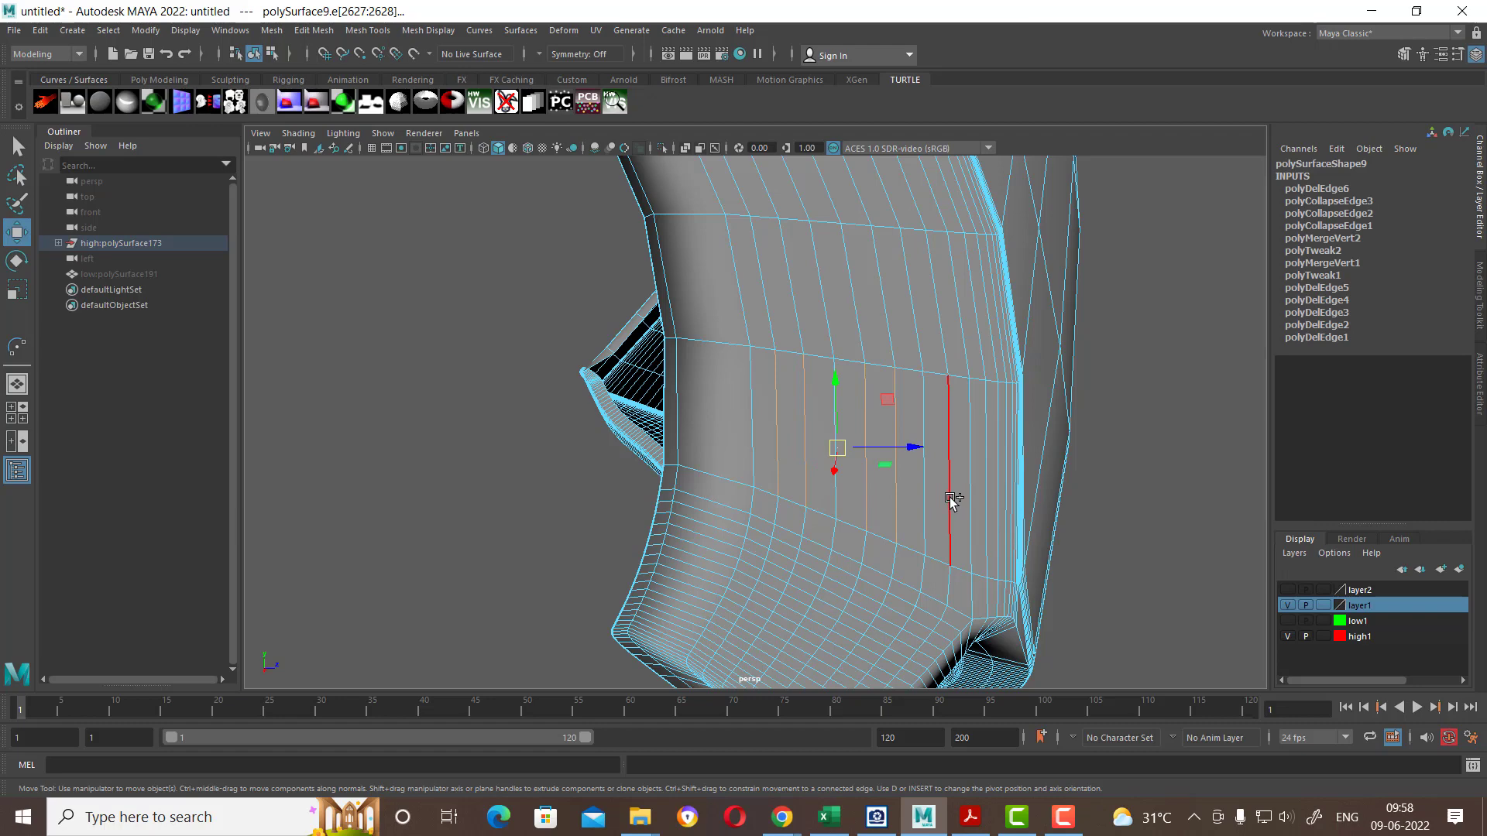
Step: Expand the picked edges into full loops and remove them with Ctrl+Delete
{"action": "left_click_drag", "start_coordinate": [949, 497], "coordinate": [930, 444], "text": "alt"}
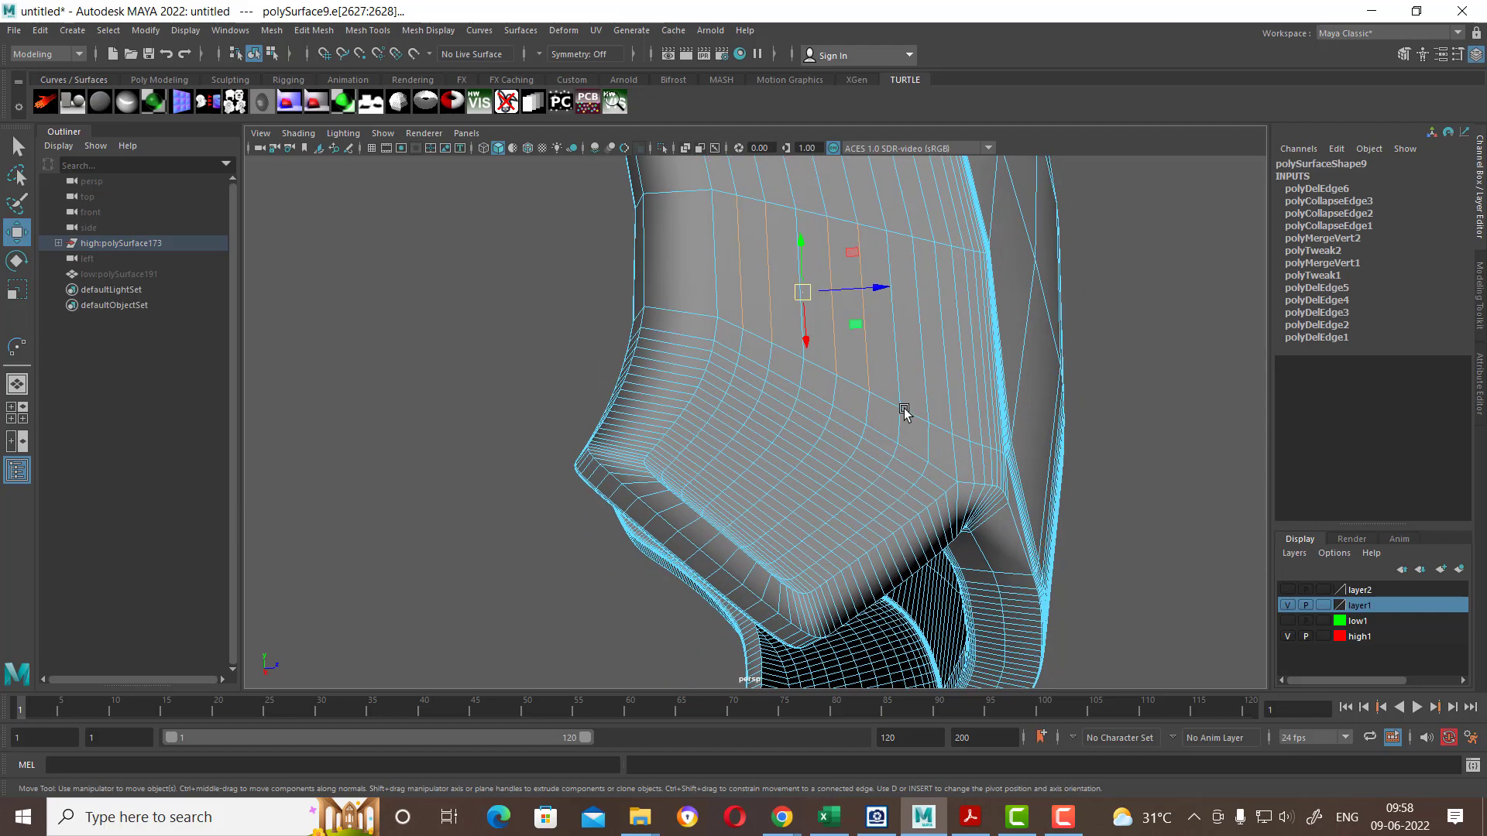
{"action": "right_click_drag", "start_coordinate": [897, 408], "coordinate": [996, 481], "text": "shift"}
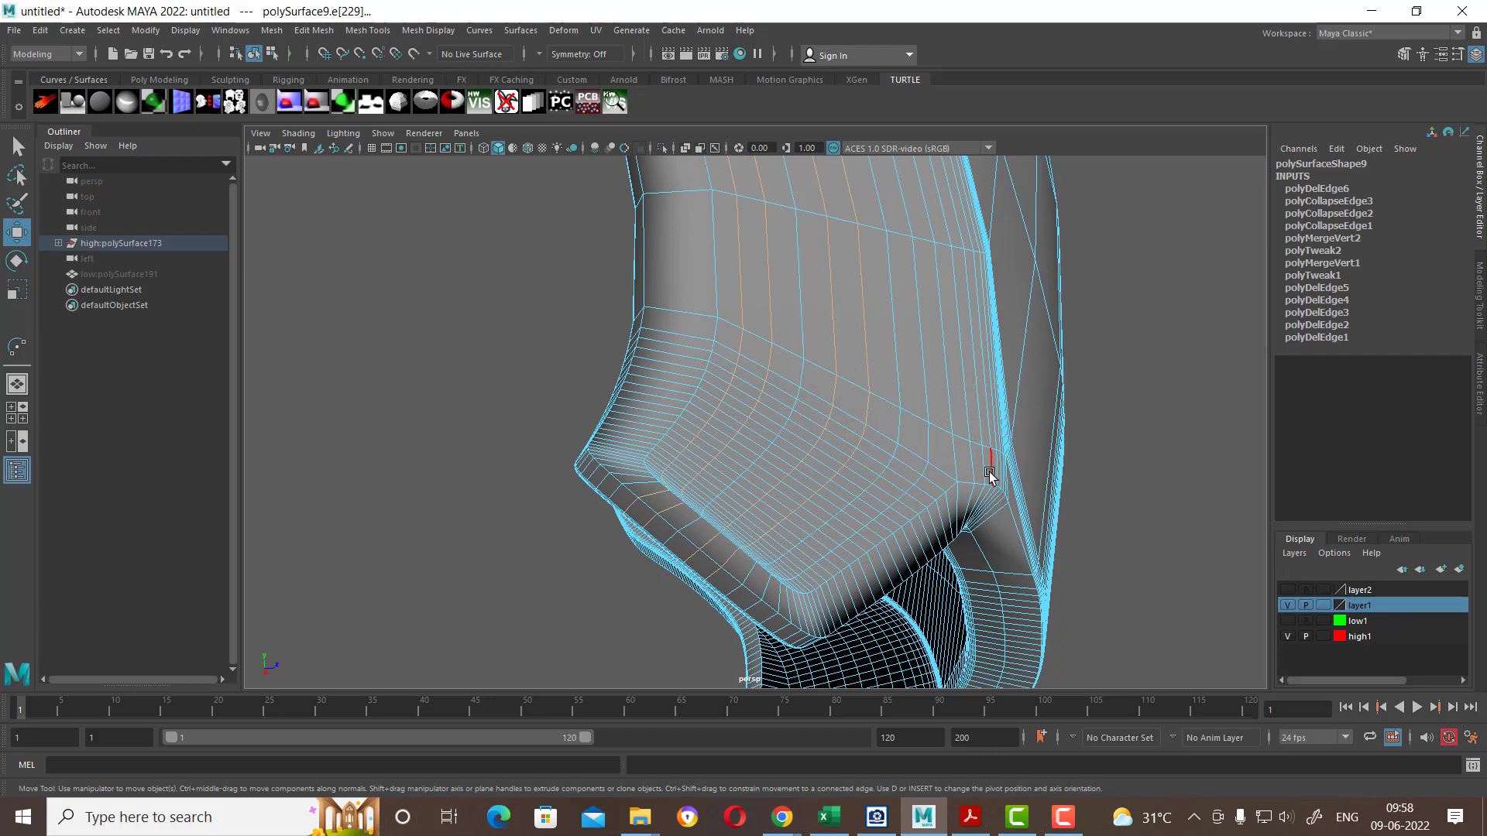
{"action": "left_click", "coordinate": [895, 364]}
{"action": "right_click_drag", "start_coordinate": [891, 380], "coordinate": [659, 470], "text": "shift"}
{"action": "key", "text": "ctrl+Delete"}
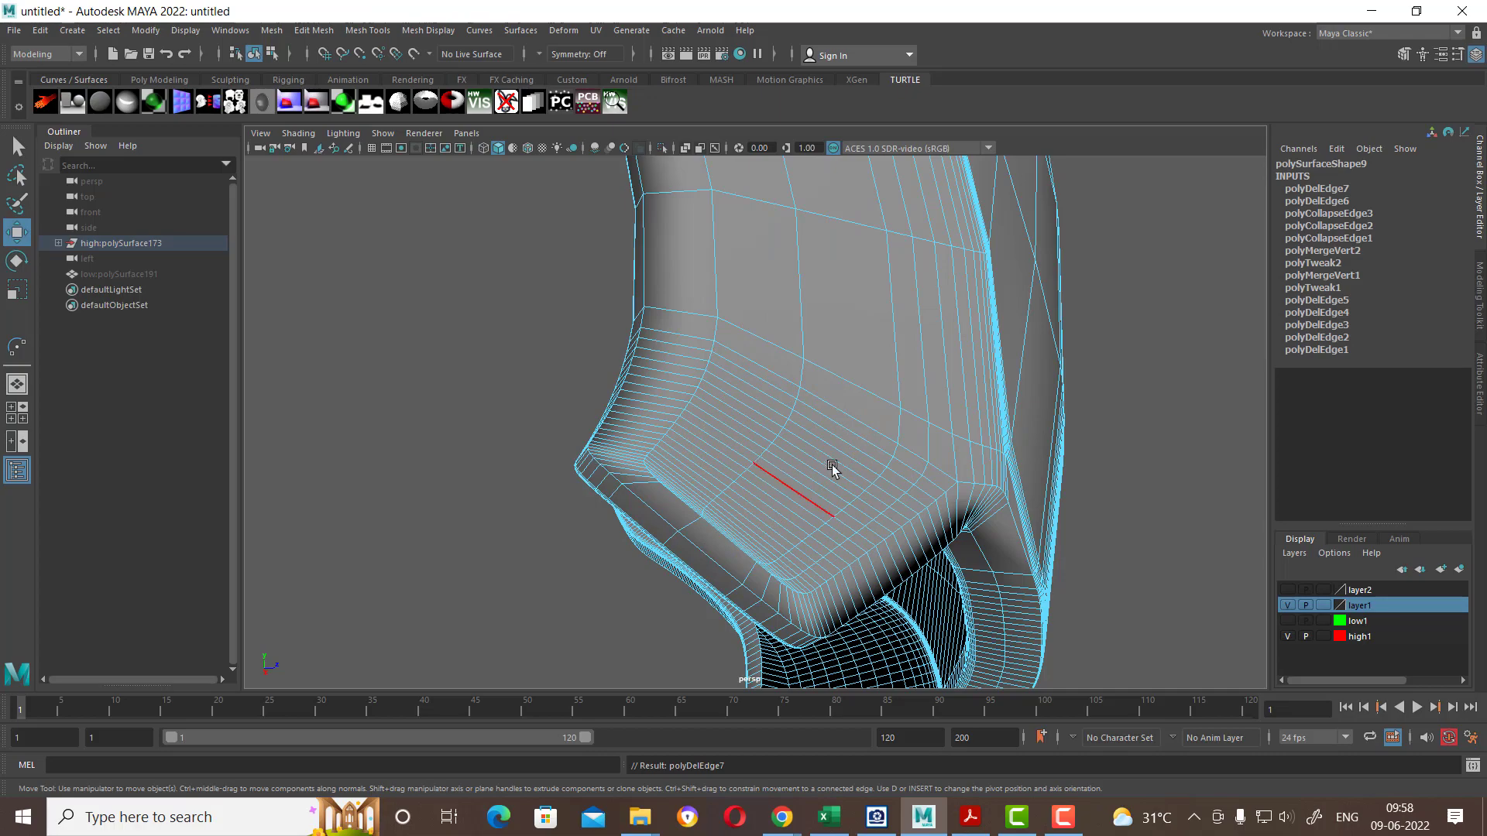
Step: Return to object mode with polySurface9 selected
{"action": "mouse_move", "coordinate": [832, 469]}
{"action": "left_mouse_down", "text": "alt"}
{"action": "mouse_move", "coordinate": [799, 468]}
{"action": "mouse_move", "coordinate": [790, 398]}
{"action": "mouse_move", "coordinate": [787, 428]}
{"action": "mouse_move", "coordinate": [755, 399]}
{"action": "mouse_move", "coordinate": [797, 411]}
{"action": "mouse_move", "coordinate": [710, 425]}
{"action": "mouse_move", "coordinate": [736, 416]}
{"action": "left_mouse_up", "text": "alt"}
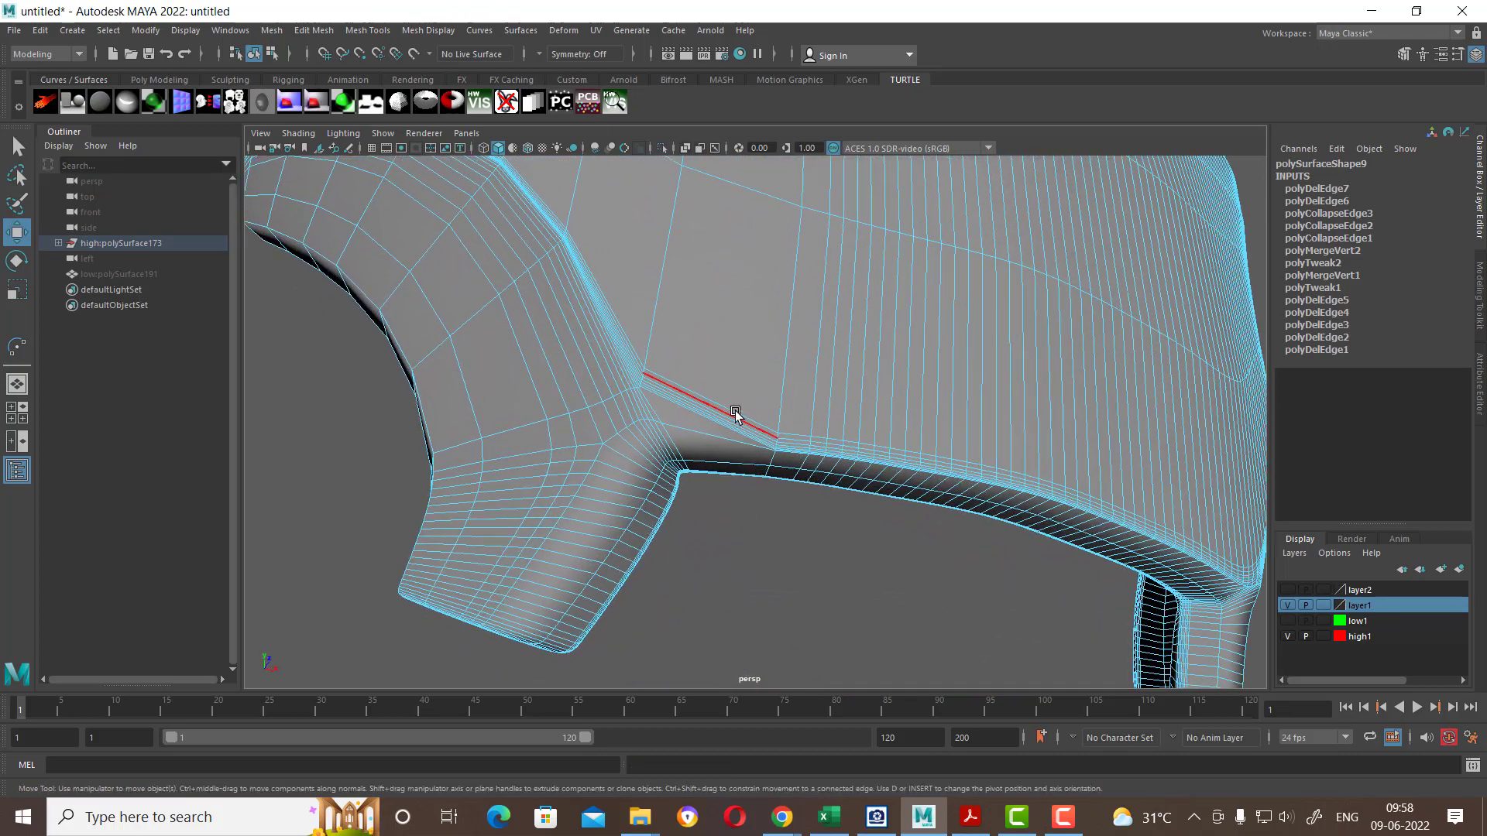
{"action": "key", "text": "F8"}
{"action": "mouse_move", "coordinate": [737, 531]}
{"action": "left_mouse_down", "text": "alt"}
{"action": "mouse_move", "coordinate": [723, 568]}
{"action": "mouse_move", "coordinate": [699, 566]}
{"action": "mouse_move", "coordinate": [858, 552]}
{"action": "left_mouse_up", "text": "alt"}
{"action": "left_click", "coordinate": [1011, 519]}
{"action": "mouse_move", "coordinate": [1039, 538]}
{"action": "left_mouse_down", "text": "alt"}
{"action": "mouse_move", "coordinate": [989, 531]}
{"action": "mouse_move", "coordinate": [999, 542]}
{"action": "mouse_move", "coordinate": [955, 517]}
{"action": "left_mouse_up", "text": "alt"}
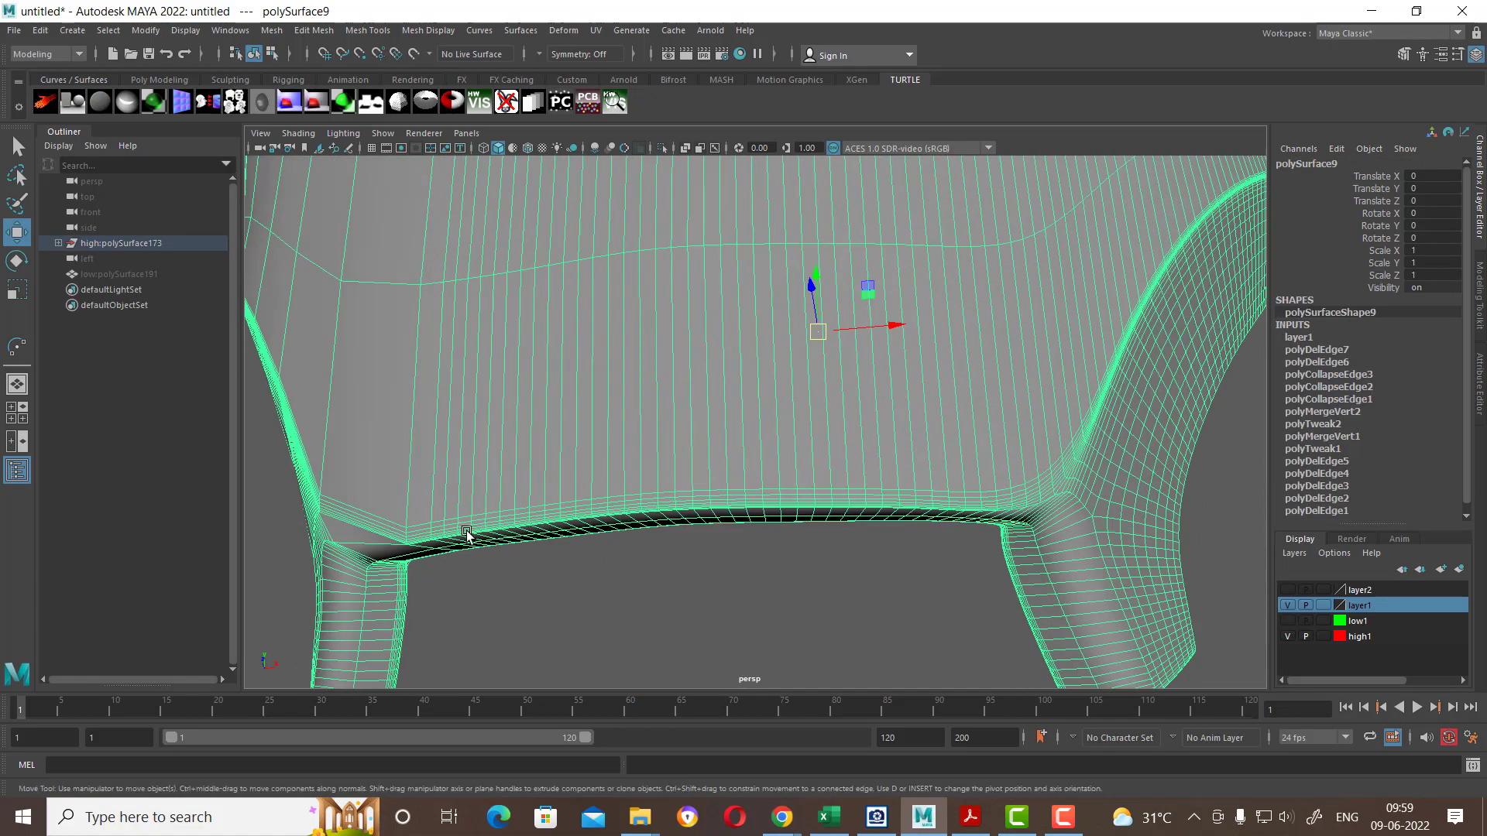
{"action": "left_click_drag", "start_coordinate": [467, 535], "coordinate": [521, 524], "text": "alt"}
{"action": "mouse_move", "coordinate": [514, 395]}
{"action": "left_mouse_down", "text": "alt"}
{"action": "mouse_move", "coordinate": [531, 442]}
{"action": "mouse_move", "coordinate": [491, 366]}
{"action": "mouse_move", "coordinate": [697, 374]}
{"action": "mouse_move", "coordinate": [684, 382]}
{"action": "mouse_move", "coordinate": [705, 419]}
{"action": "left_mouse_up", "text": "alt"}
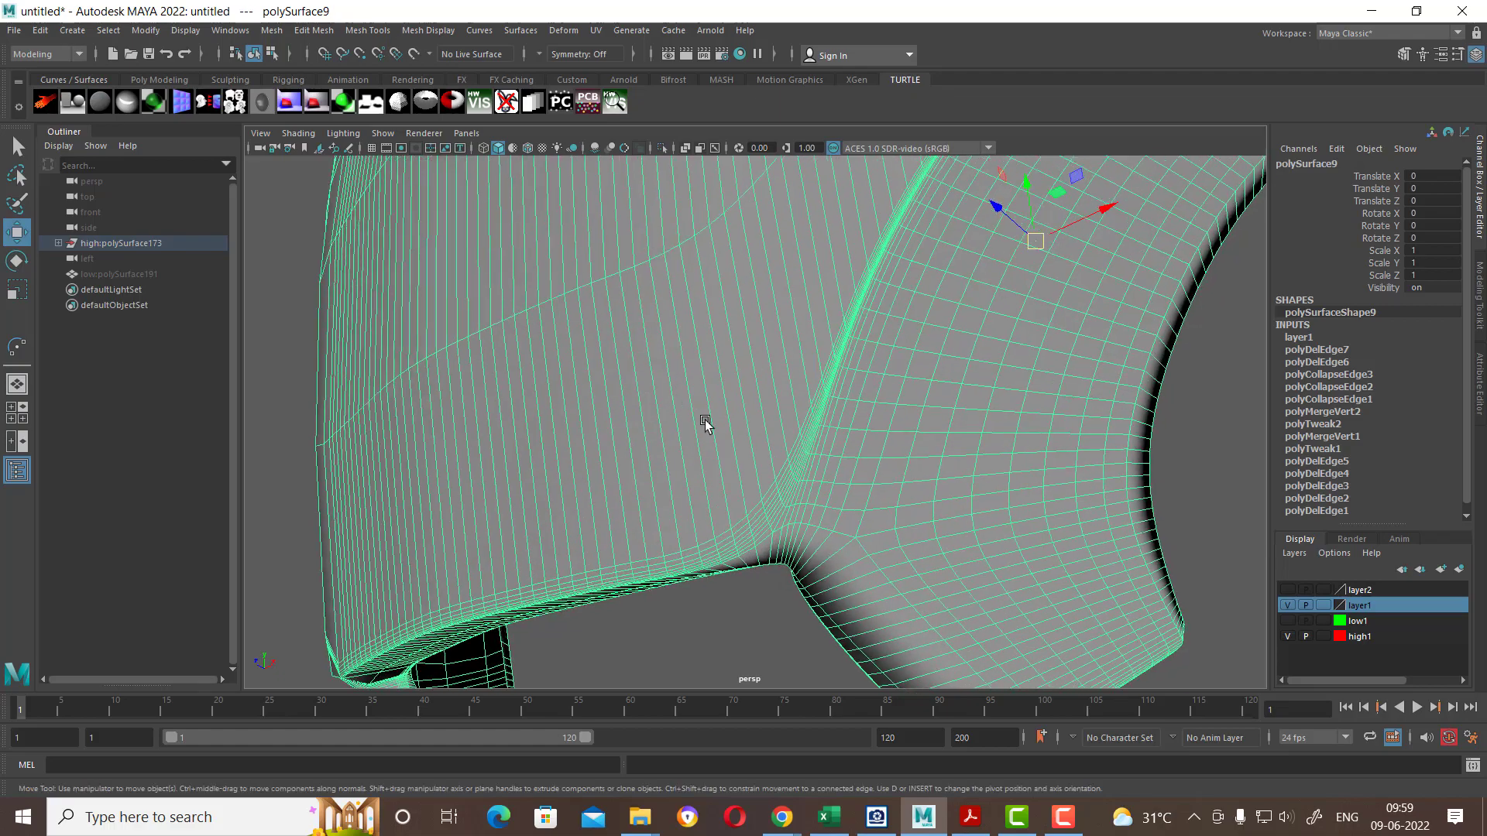
{"action": "left_click_drag", "start_coordinate": [826, 440], "coordinate": [865, 458], "text": "alt"}
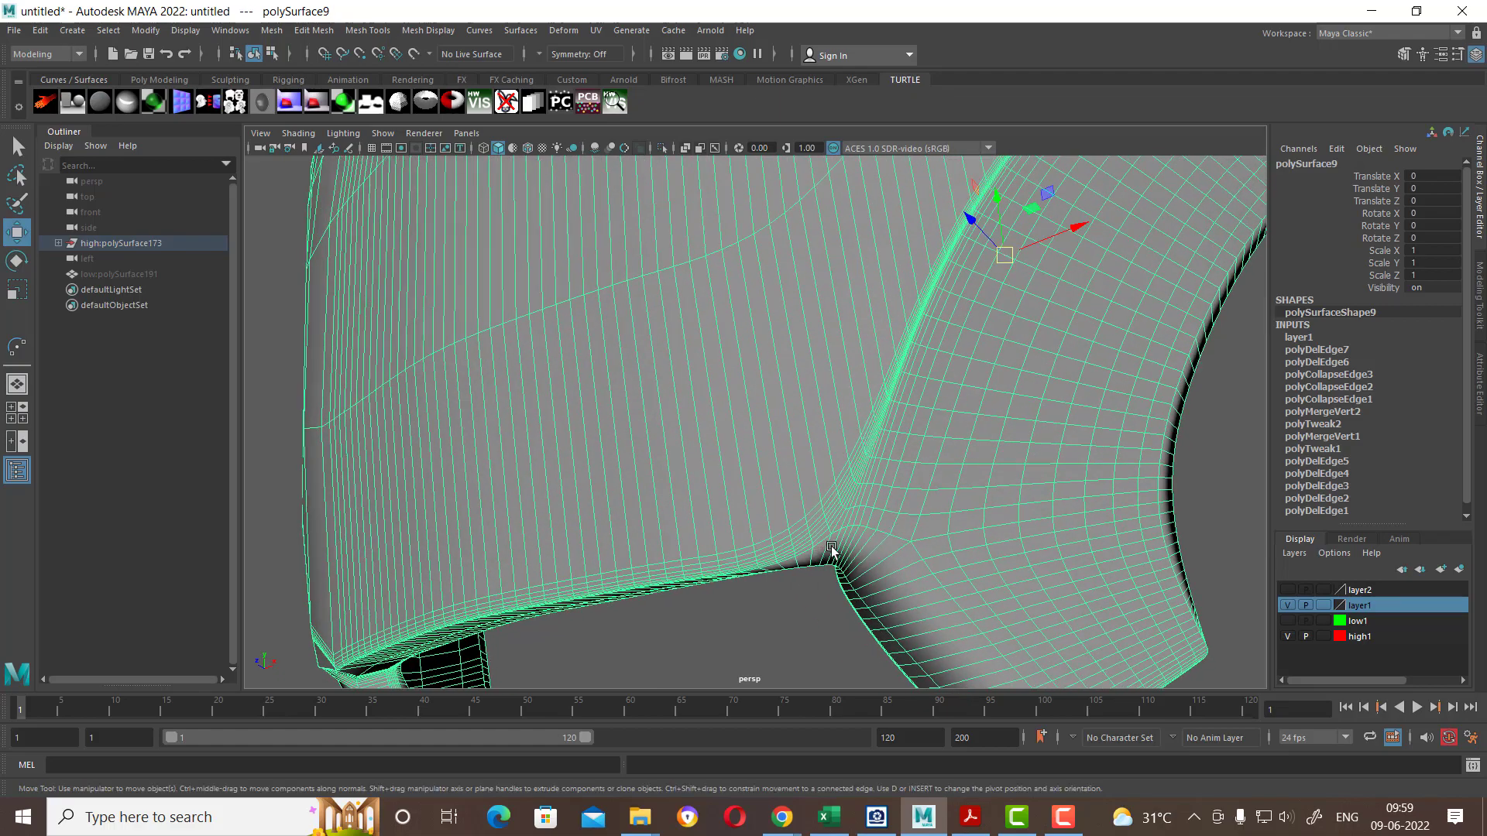
{"action": "mouse_move", "coordinate": [831, 548]}
{"action": "left_mouse_down", "text": "alt"}
{"action": "mouse_move", "coordinate": [734, 478]}
{"action": "mouse_move", "coordinate": [727, 498]}
{"action": "mouse_move", "coordinate": [474, 312]}
{"action": "left_mouse_up", "text": "alt"}
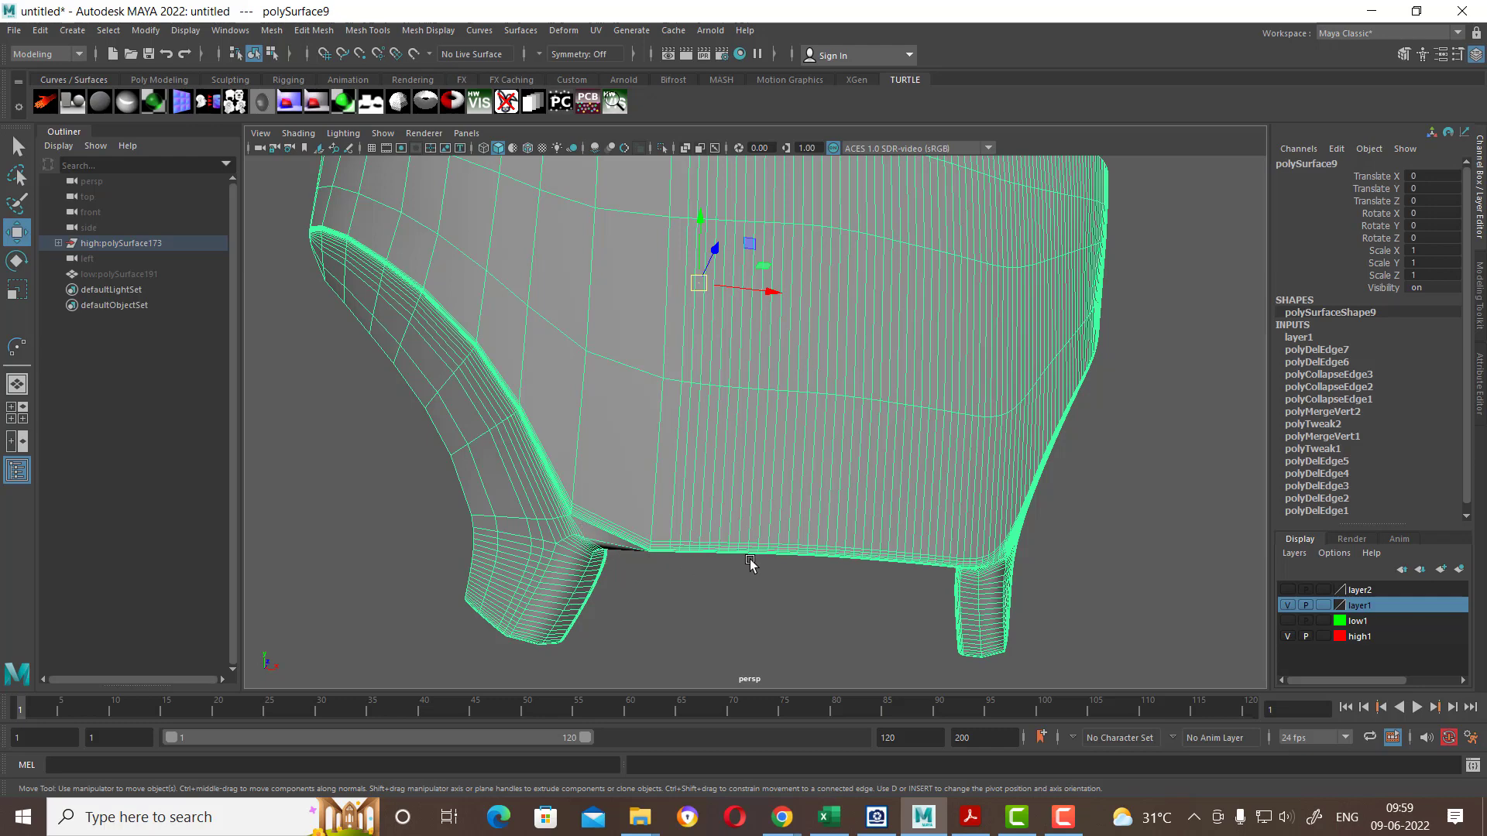
{"action": "mouse_move", "coordinate": [703, 523]}
{"action": "left_mouse_down", "text": "alt"}
{"action": "mouse_move", "coordinate": [717, 578]}
{"action": "mouse_move", "coordinate": [680, 475]}
{"action": "mouse_move", "coordinate": [732, 474]}
{"action": "left_mouse_up", "text": "alt"}
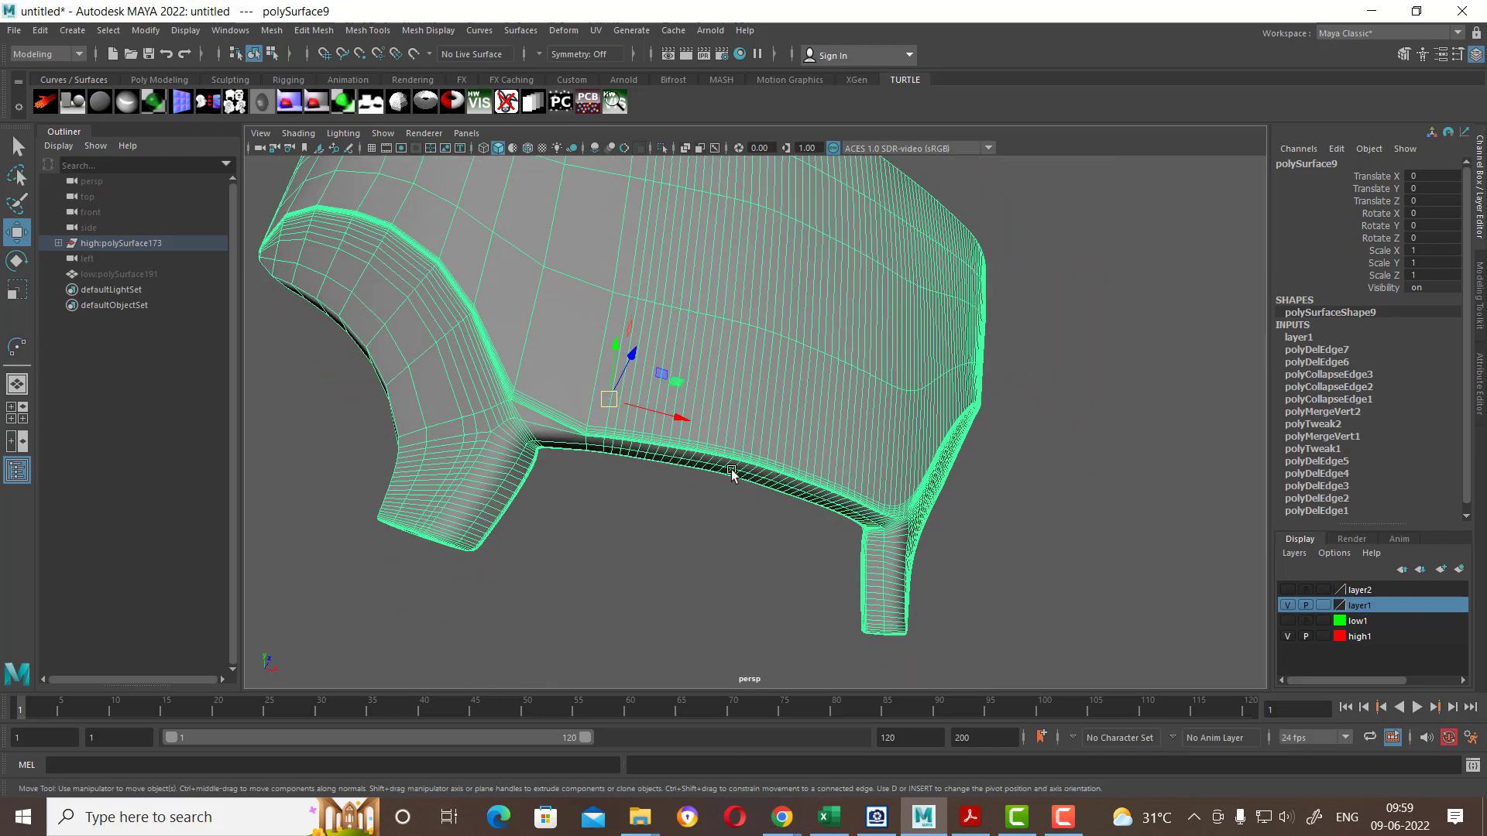
{"action": "left_click", "coordinate": [697, 580]}
{"action": "mouse_move", "coordinate": [696, 581]}
{"action": "left_mouse_down", "text": "alt"}
{"action": "mouse_move", "coordinate": [614, 573]}
{"action": "mouse_move", "coordinate": [597, 614]}
{"action": "mouse_move", "coordinate": [806, 537]}
{"action": "left_mouse_up", "text": "alt"}
{"action": "left_click", "coordinate": [755, 540]}
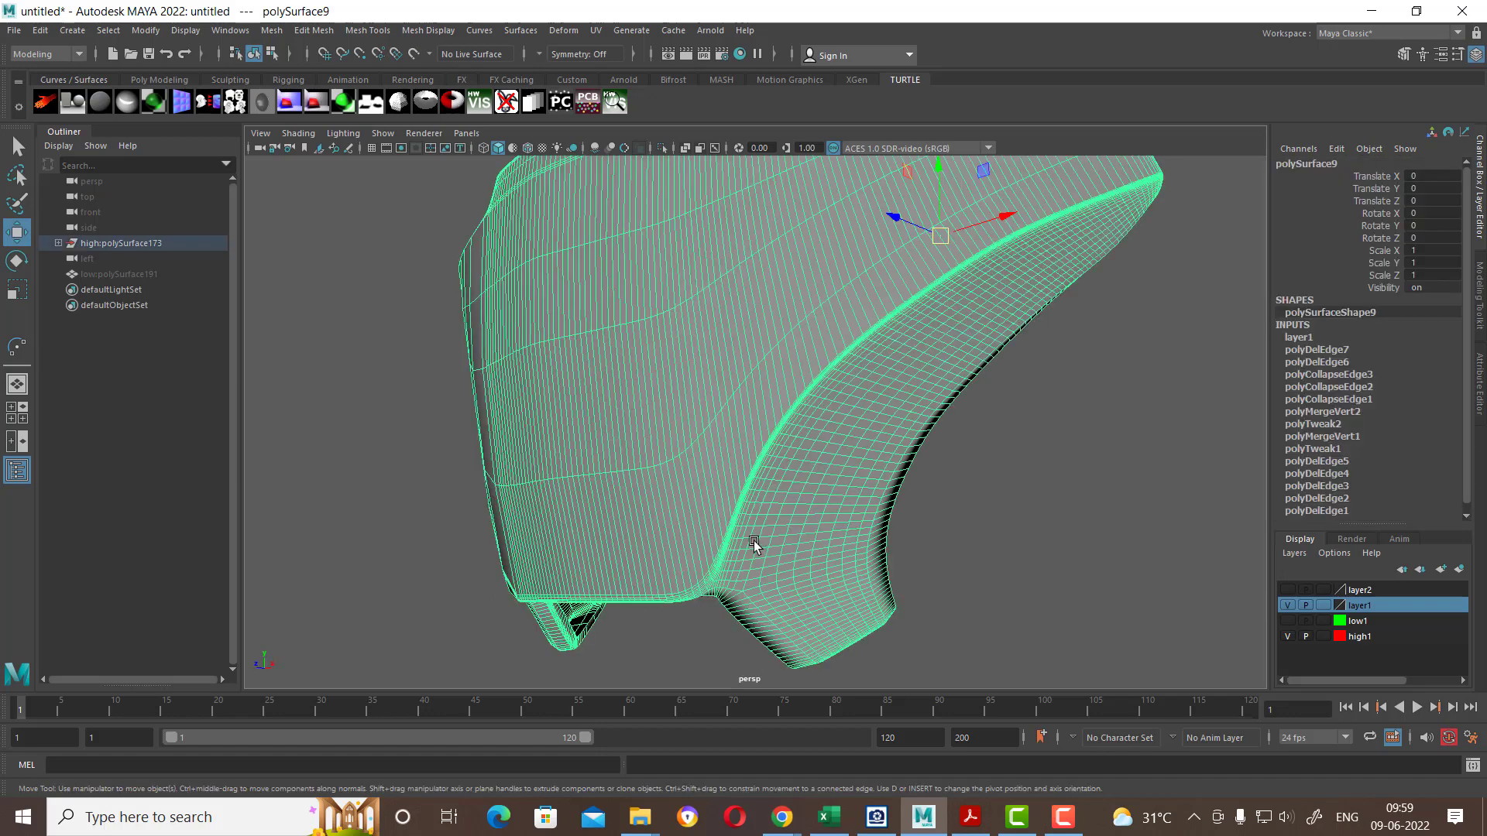
{"action": "left_click", "coordinate": [697, 630]}
{"action": "mouse_move", "coordinate": [697, 631]}
{"action": "left_mouse_down", "text": "alt"}
{"action": "mouse_move", "coordinate": [871, 605]}
{"action": "mouse_move", "coordinate": [741, 516]}
{"action": "mouse_move", "coordinate": [693, 558]}
{"action": "mouse_move", "coordinate": [498, 434]}
{"action": "mouse_move", "coordinate": [586, 458]}
{"action": "left_mouse_up", "text": "alt"}
{"action": "scroll", "coordinate": [586, 458], "scroll_direction": "up", "scroll_amount": 2}
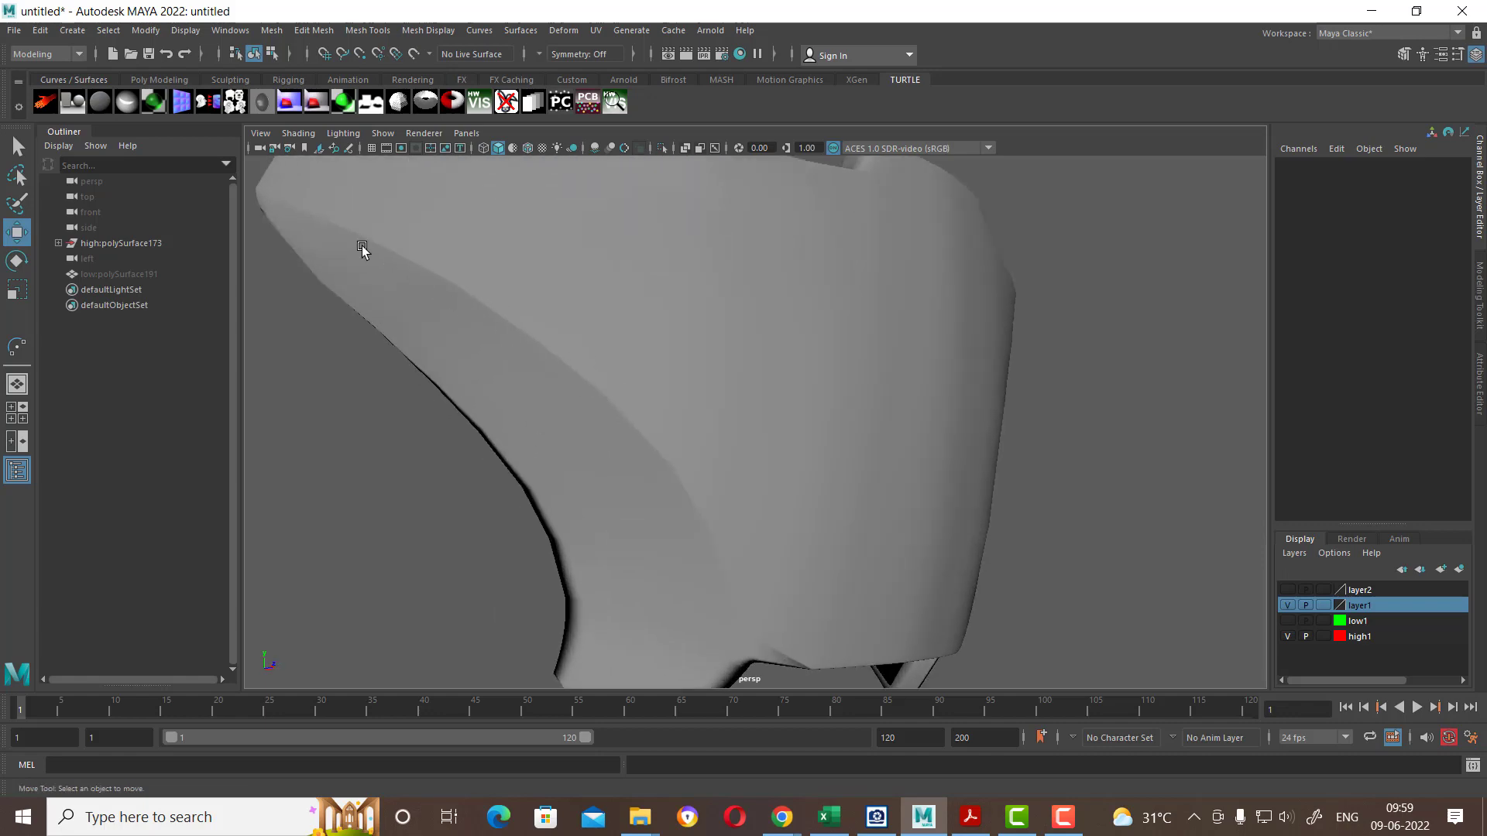
Step: Put the faceplate into edge mode and pick an edge beside the side crease
{"action": "left_click", "coordinate": [670, 480]}
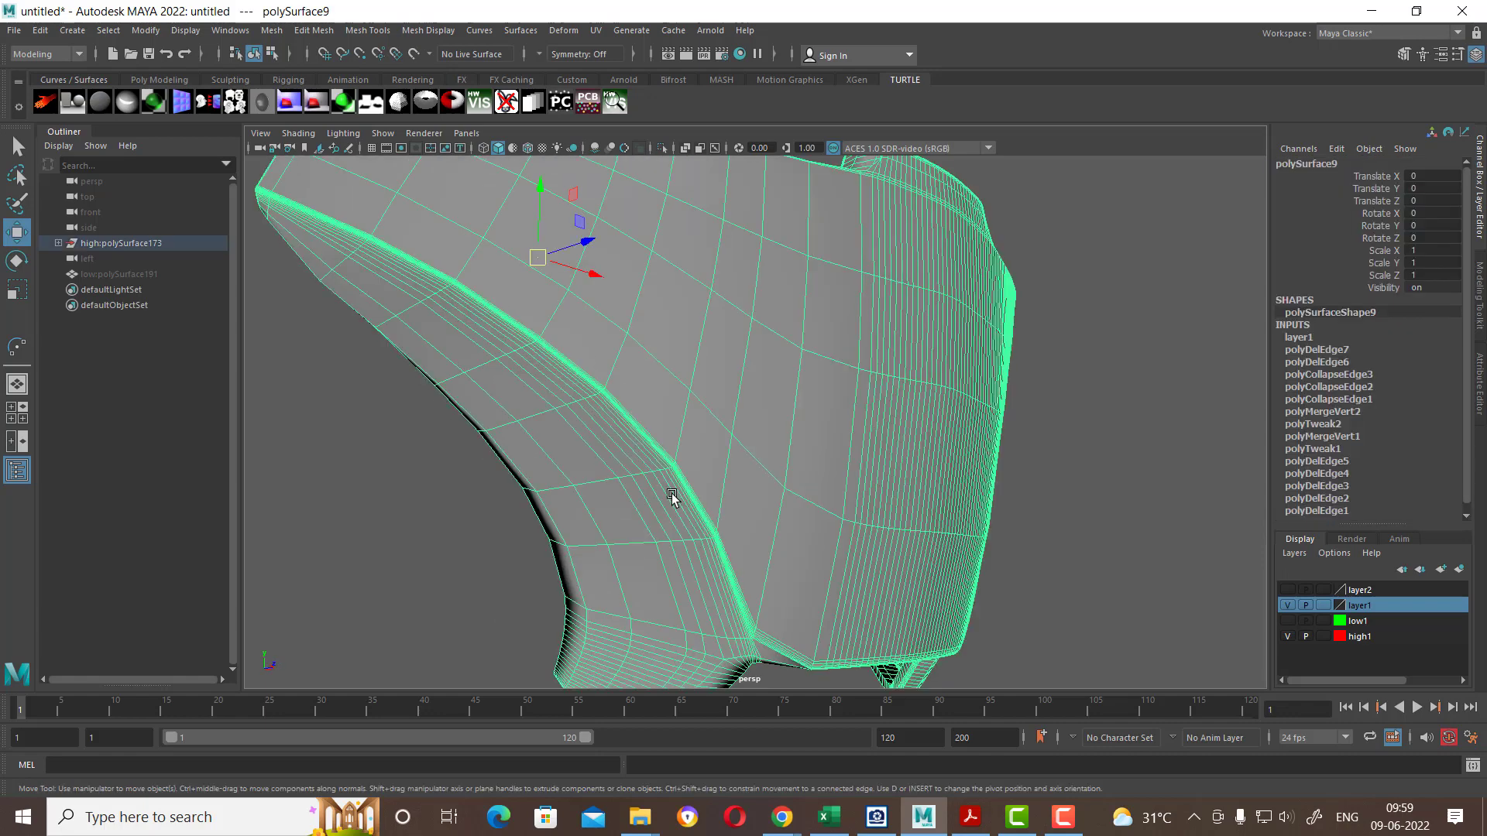
{"action": "scroll", "coordinate": [671, 494], "scroll_direction": "up", "scroll_amount": 1}
{"action": "scroll", "coordinate": [664, 498], "scroll_direction": "up", "scroll_amount": 2}
{"action": "left_click_drag", "start_coordinate": [663, 532], "coordinate": [733, 426], "text": "alt"}
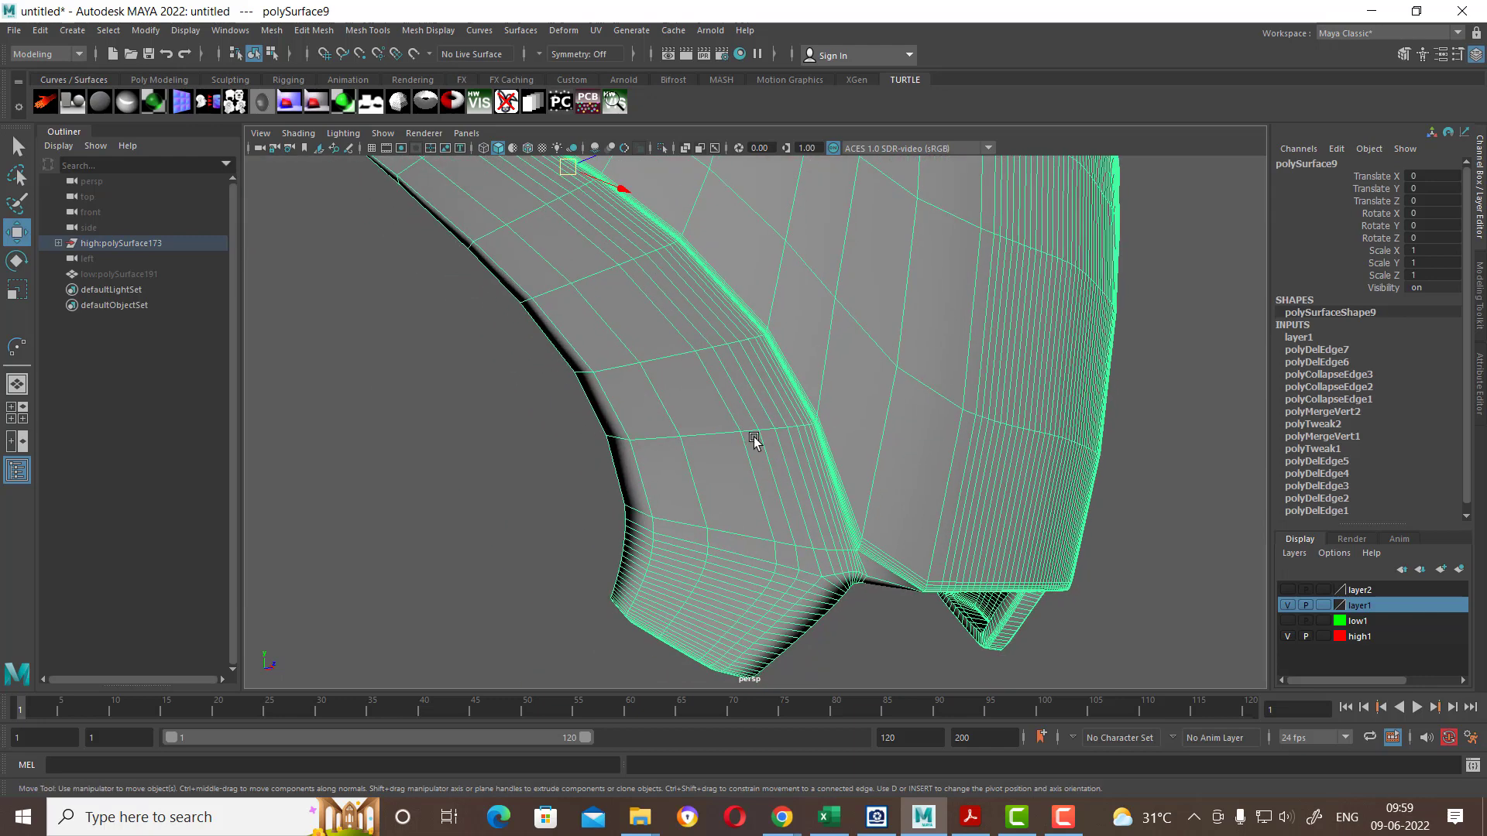
{"action": "right_click_drag", "start_coordinate": [745, 384], "coordinate": [731, 357]}
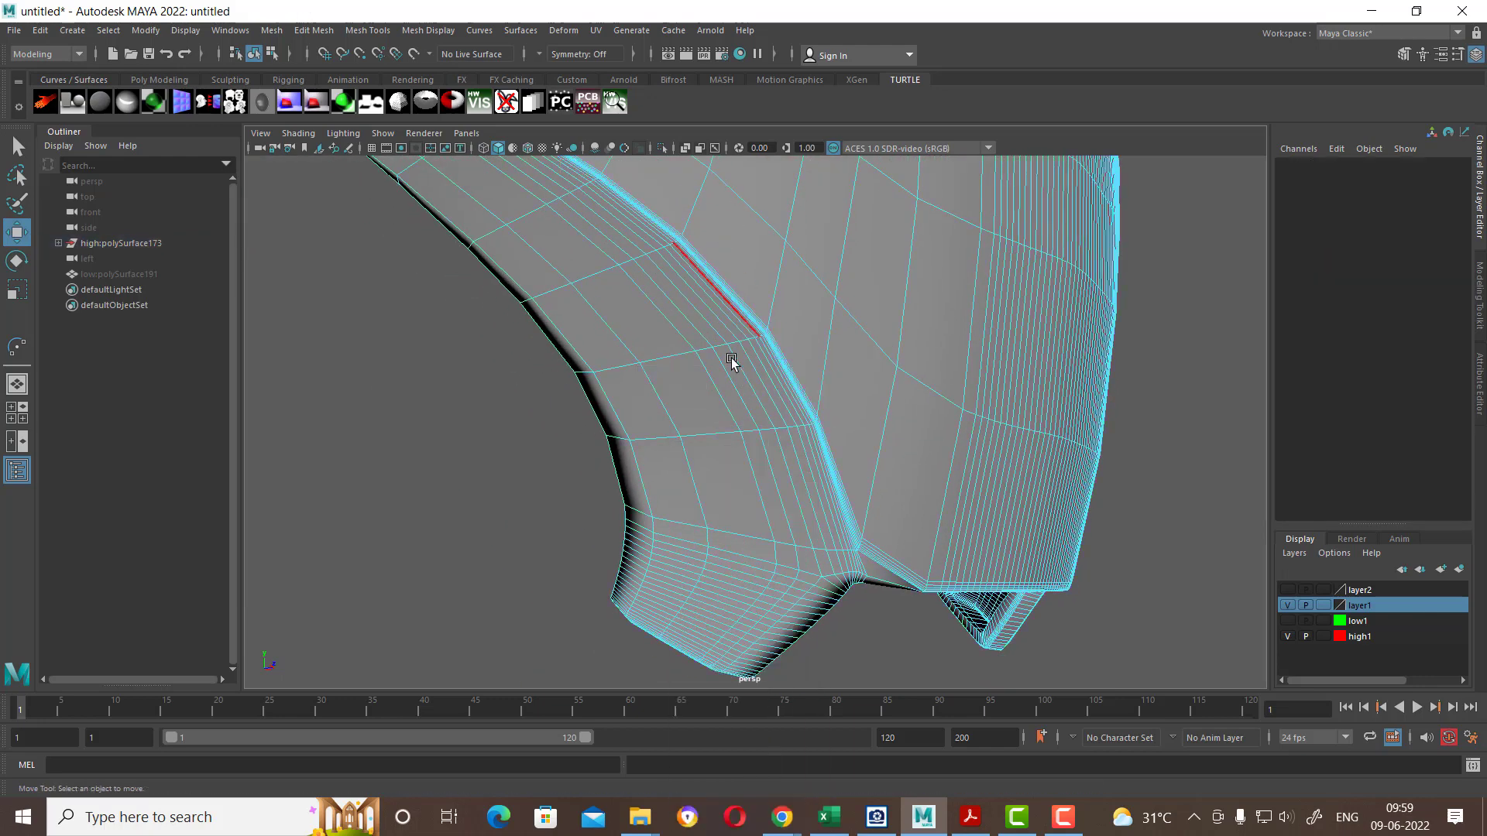
{"action": "scroll", "coordinate": [751, 438], "scroll_direction": "up", "scroll_amount": 2}
{"action": "scroll", "coordinate": [751, 438], "scroll_direction": "up", "scroll_amount": 1}
{"action": "left_click", "coordinate": [771, 368]}
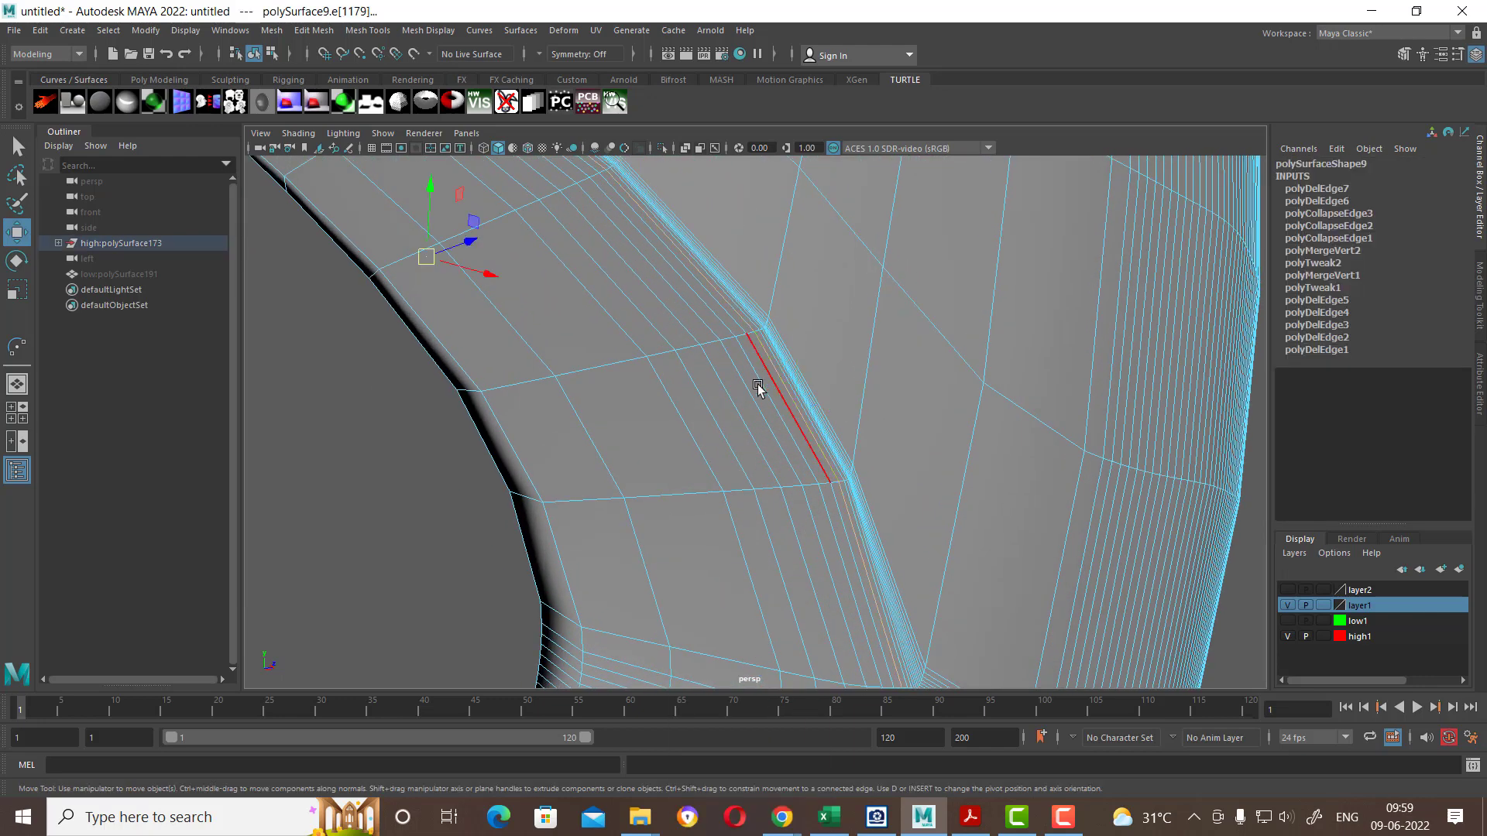
Step: Orbit and zoom to inspect the faceplate's lower corner and bottom rim
{"action": "scroll", "coordinate": [757, 388], "scroll_direction": "up", "scroll_amount": 2}
{"action": "scroll", "coordinate": [893, 472], "scroll_direction": "down", "scroll_amount": 3}
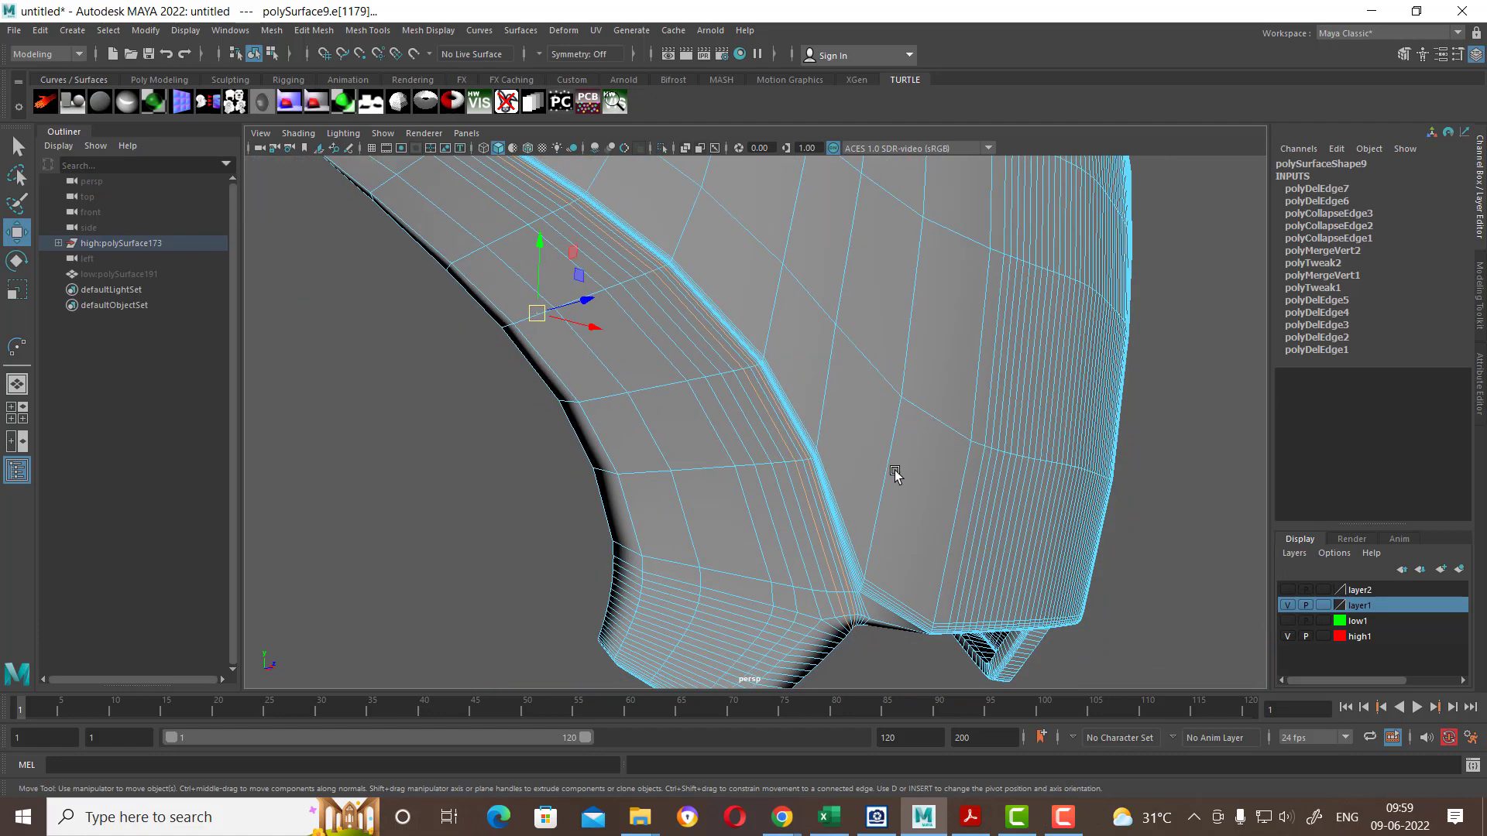
{"action": "left_click_drag", "start_coordinate": [893, 471], "coordinate": [823, 382], "text": "alt"}
{"action": "scroll", "coordinate": [862, 388], "scroll_direction": "up", "scroll_amount": 2}
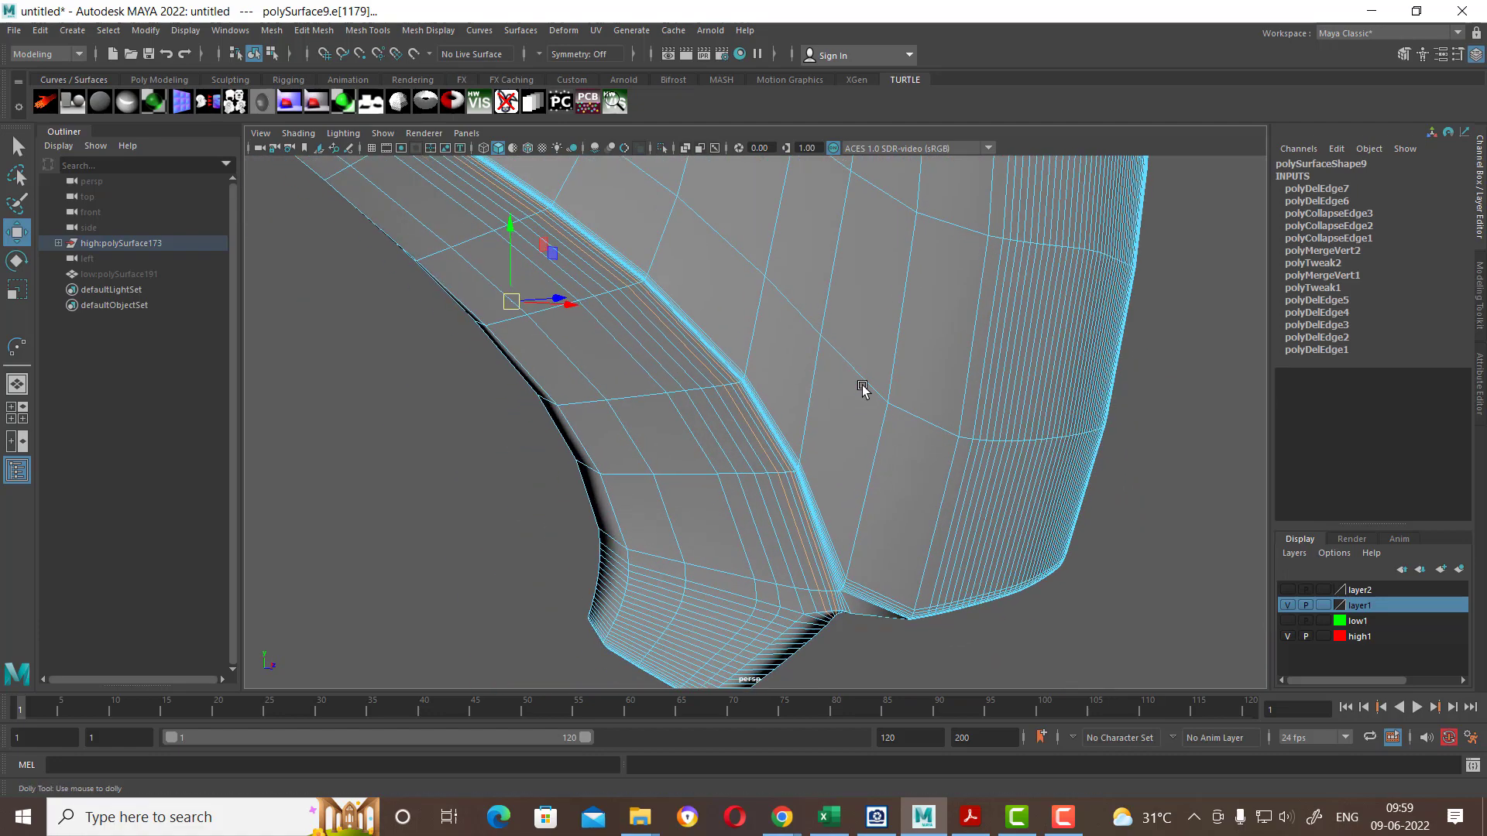
{"action": "scroll", "coordinate": [862, 389], "scroll_direction": "up", "scroll_amount": 2}
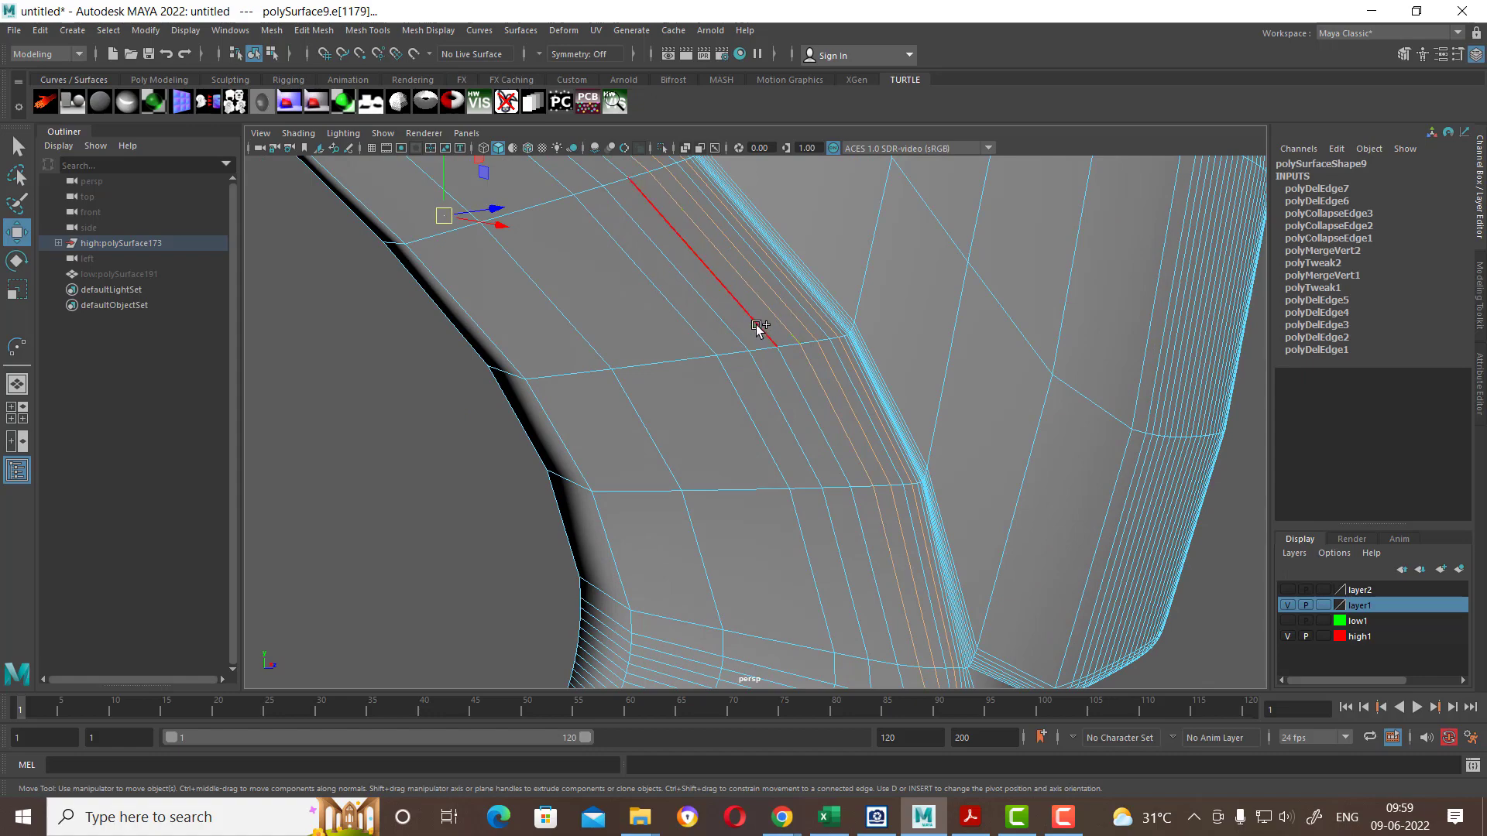
{"action": "scroll", "coordinate": [743, 342], "scroll_direction": "down", "scroll_amount": 3}
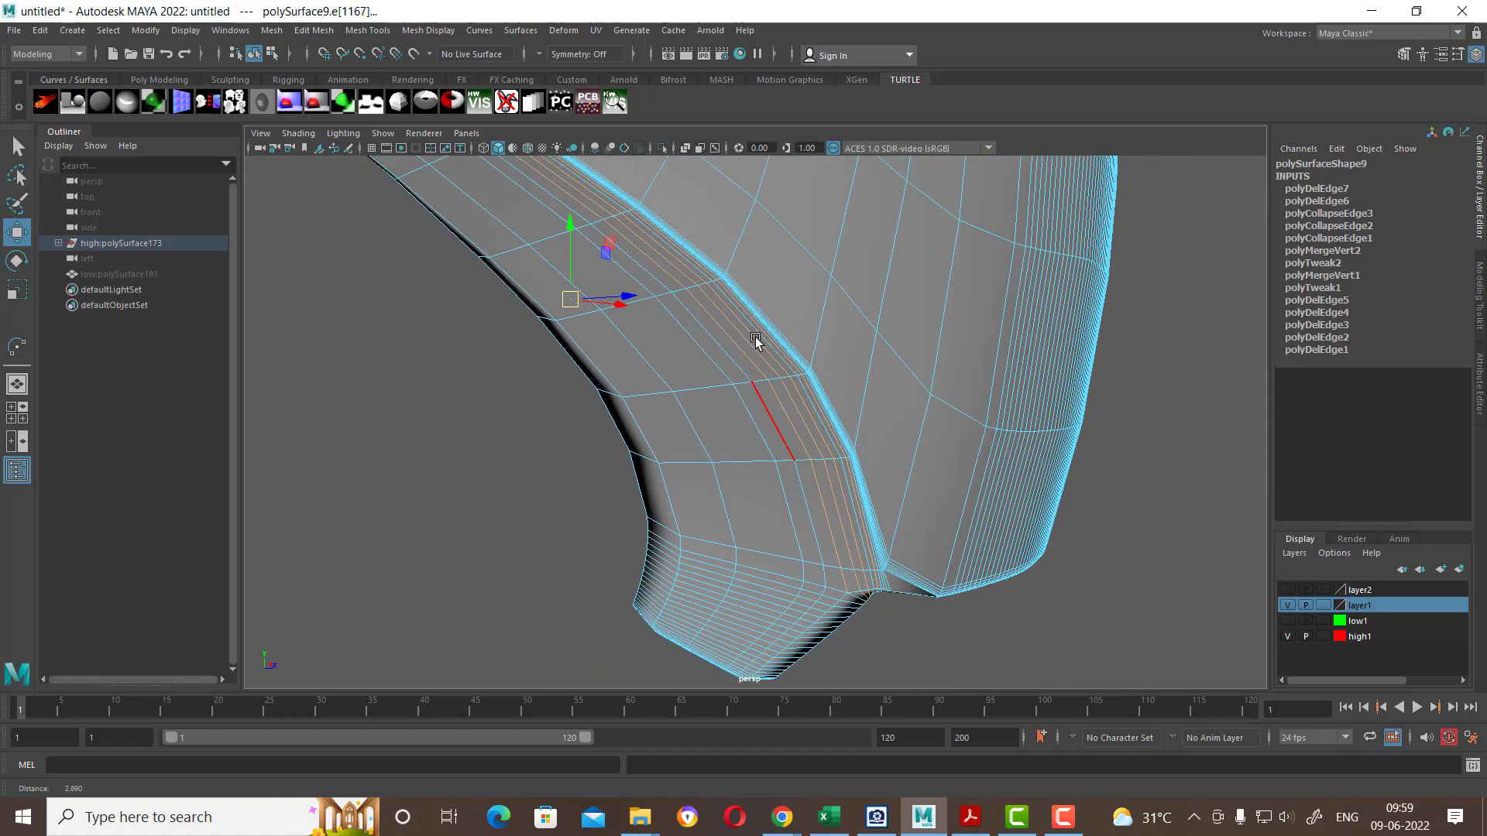
{"action": "left_click_drag", "start_coordinate": [756, 338], "coordinate": [746, 338], "text": "alt"}
{"action": "scroll", "coordinate": [751, 348], "scroll_direction": "up", "scroll_amount": 2}
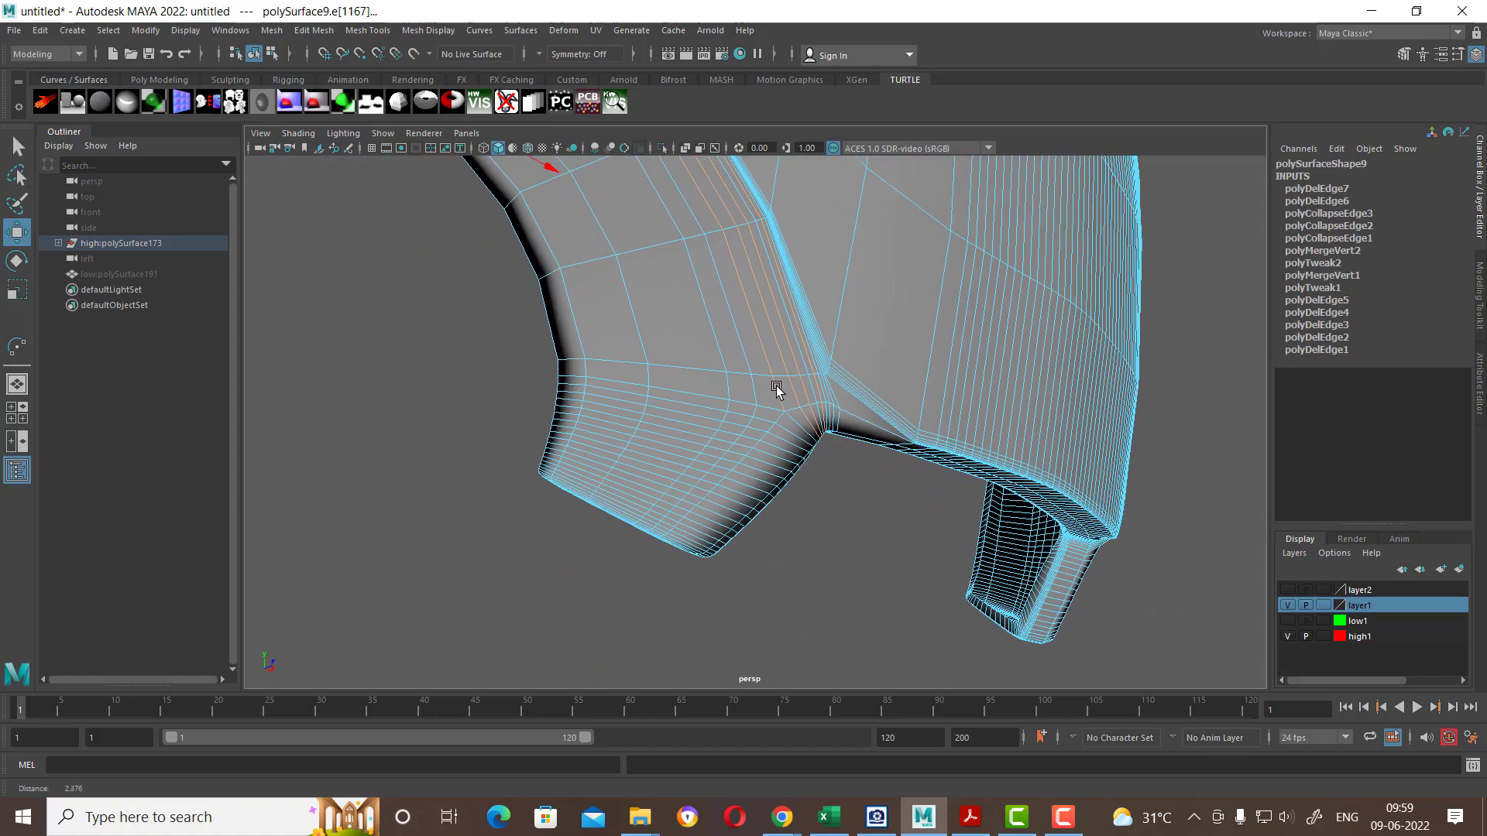
{"action": "scroll", "coordinate": [782, 395], "scroll_direction": "up", "scroll_amount": 1}
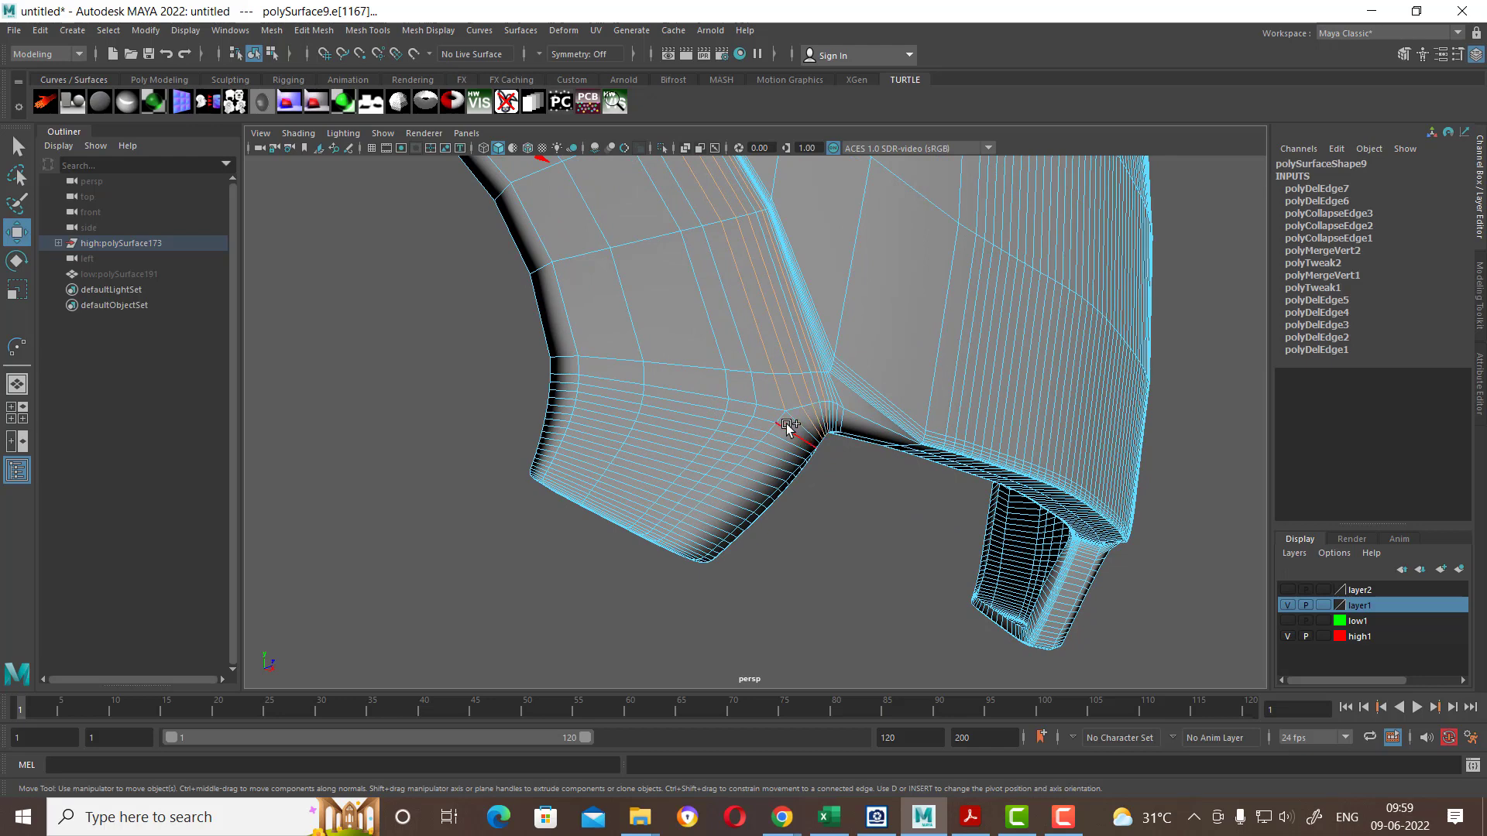
{"action": "scroll", "coordinate": [787, 427], "scroll_direction": "up", "scroll_amount": 1}
{"action": "scroll", "coordinate": [787, 426], "scroll_direction": "up", "scroll_amount": 1}
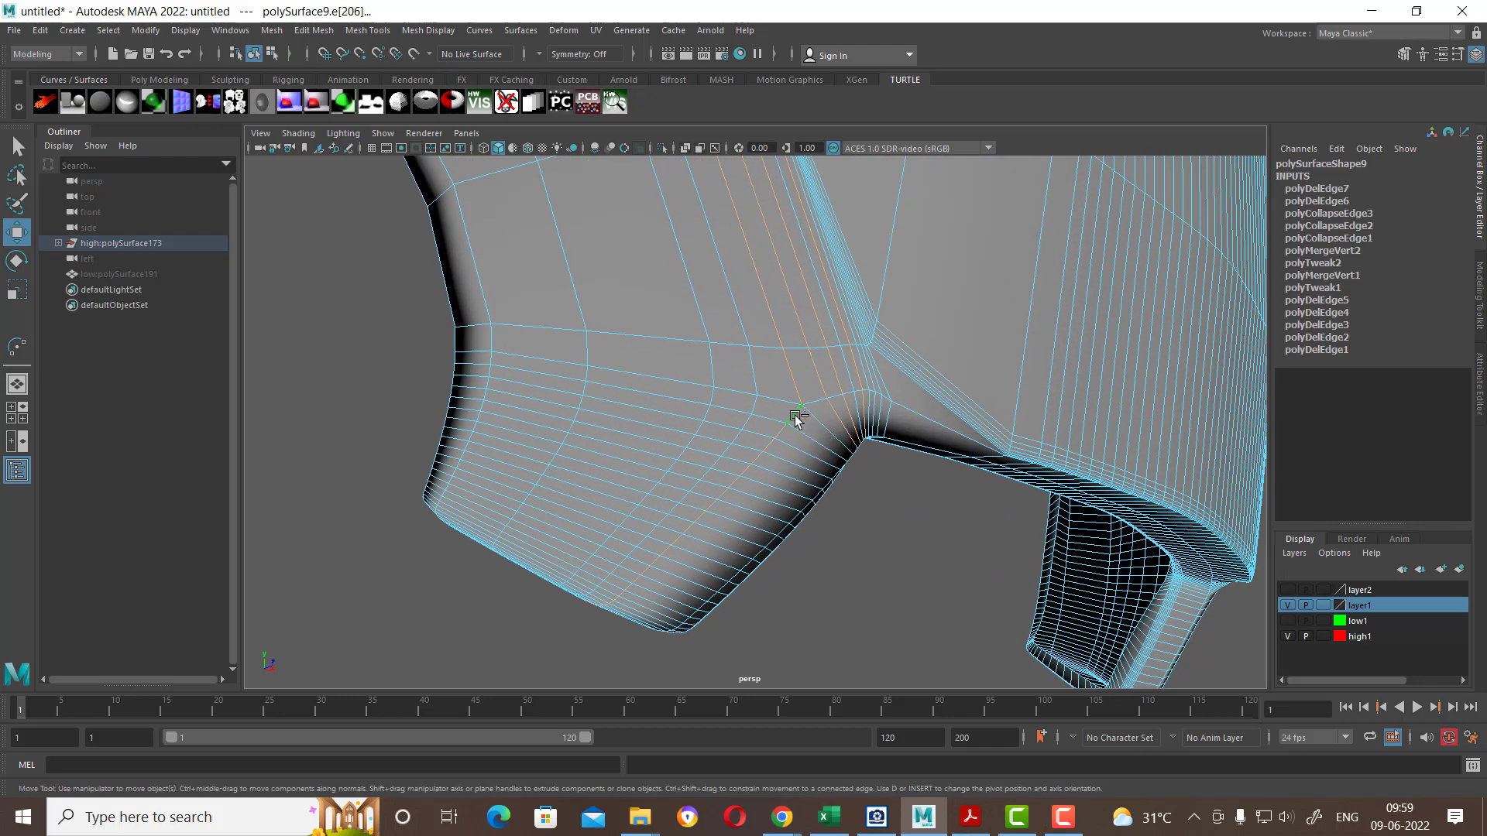
{"action": "mouse_move", "coordinate": [844, 411]}
{"action": "left_mouse_down", "text": "alt"}
{"action": "mouse_move", "coordinate": [866, 388]}
{"action": "mouse_move", "coordinate": [853, 396]}
{"action": "left_mouse_up", "text": "alt"}
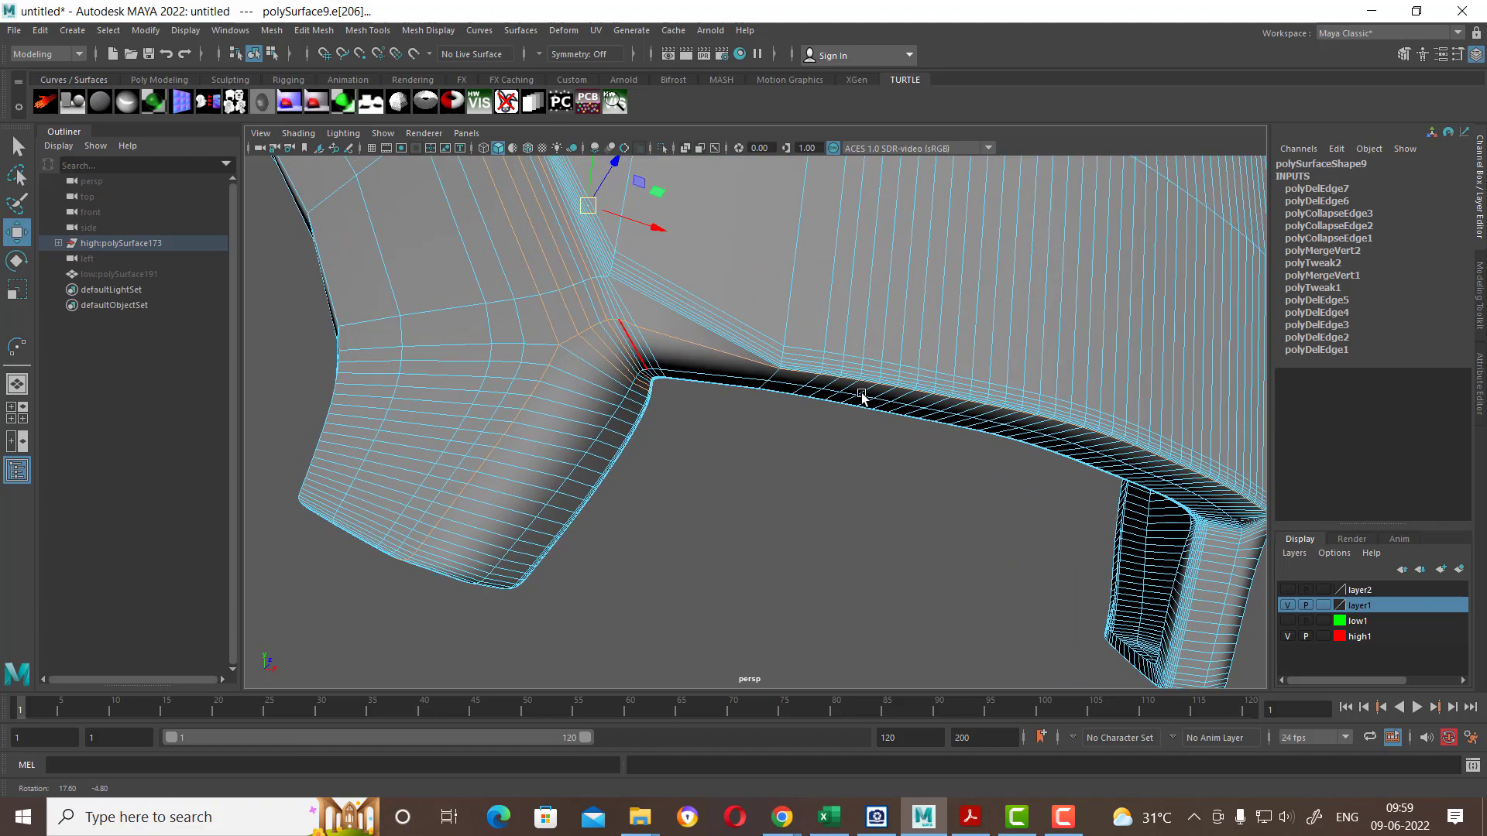
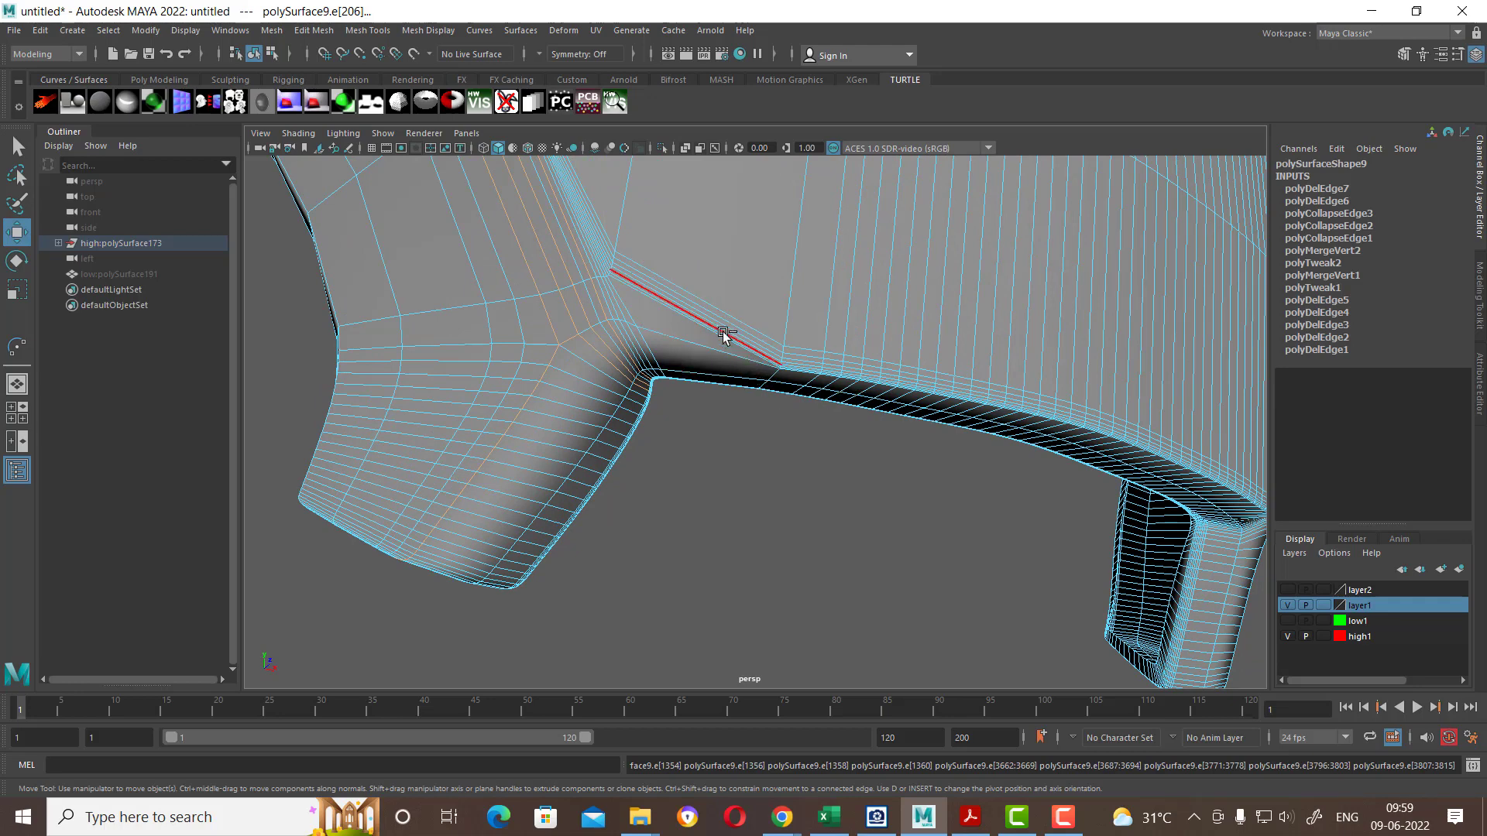
Step: Undo the last two selections and delete the selected edges from the mesh
{"action": "key", "text": "ctrl+z"}
{"action": "key", "text": "ctrl+z"}
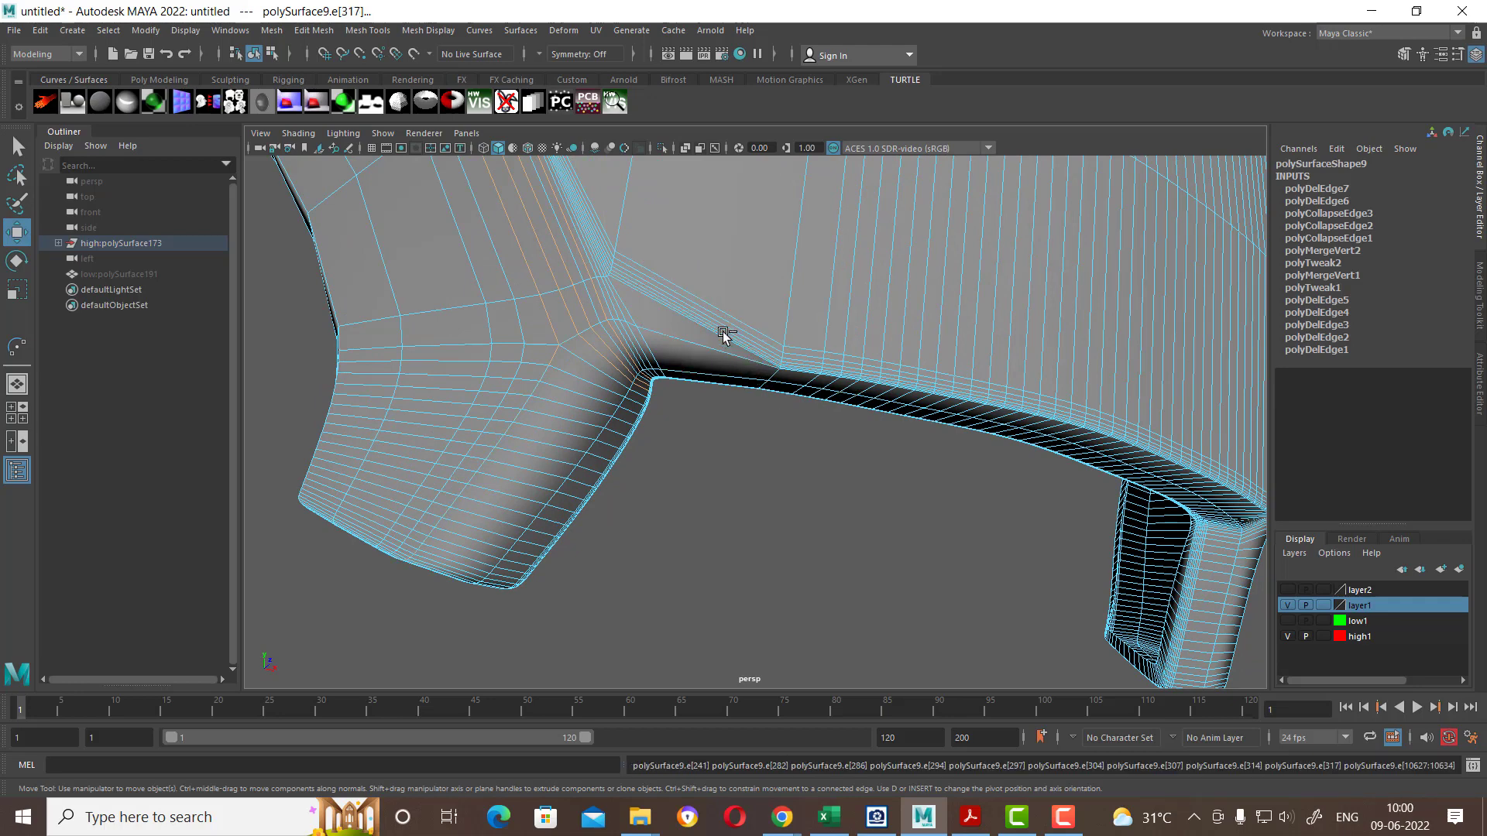
{"action": "key", "text": "ctrl+z"}
{"action": "key", "text": "ctrl+z"}
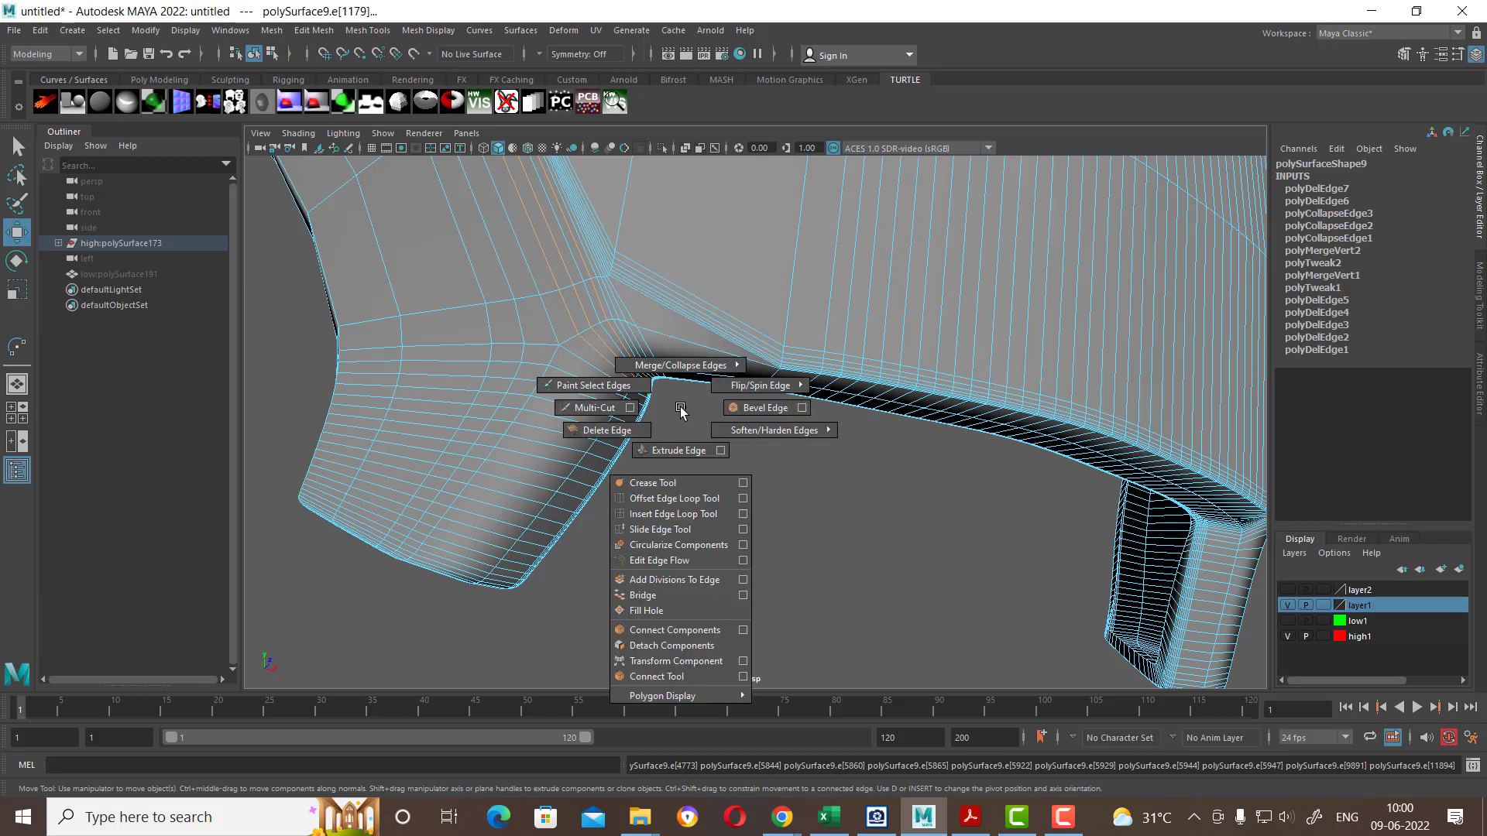
{"action": "right_click_drag", "start_coordinate": [680, 401], "coordinate": [525, 482], "text": "shift"}
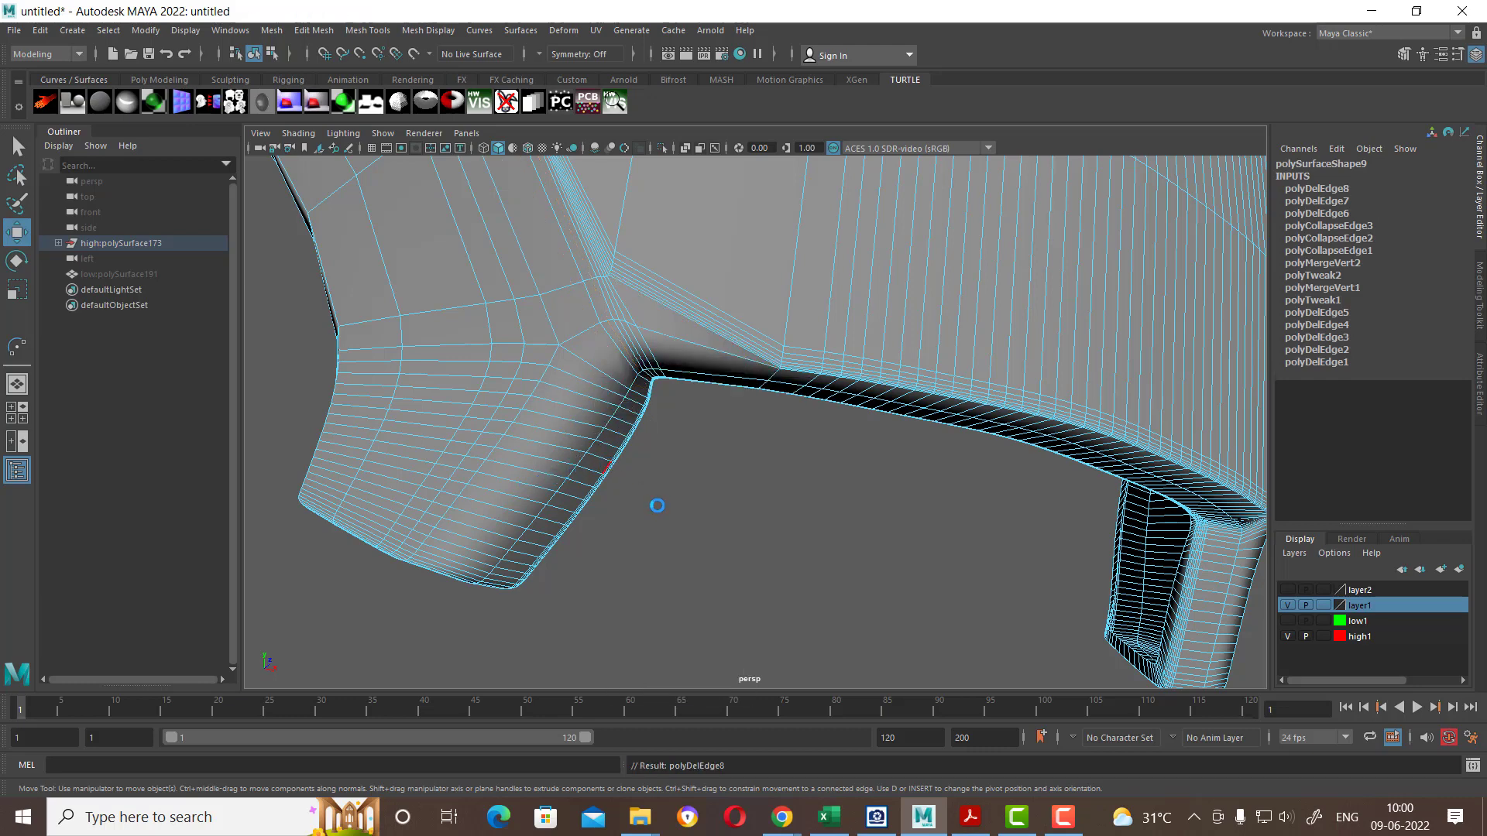
{"action": "mouse_move", "coordinate": [657, 504]}
{"action": "left_mouse_down", "text": "alt"}
{"action": "mouse_move", "coordinate": [611, 332]}
{"action": "mouse_move", "coordinate": [681, 454]}
{"action": "mouse_move", "coordinate": [640, 345]}
{"action": "mouse_move", "coordinate": [681, 455]}
{"action": "mouse_move", "coordinate": [731, 399]}
{"action": "mouse_move", "coordinate": [686, 319]}
{"action": "mouse_move", "coordinate": [720, 357]}
{"action": "left_mouse_up", "text": "alt"}
Step: Delete two more edges on the curved corner and inspect the sparser wireframe
{"action": "left_click", "coordinate": [640, 345]}
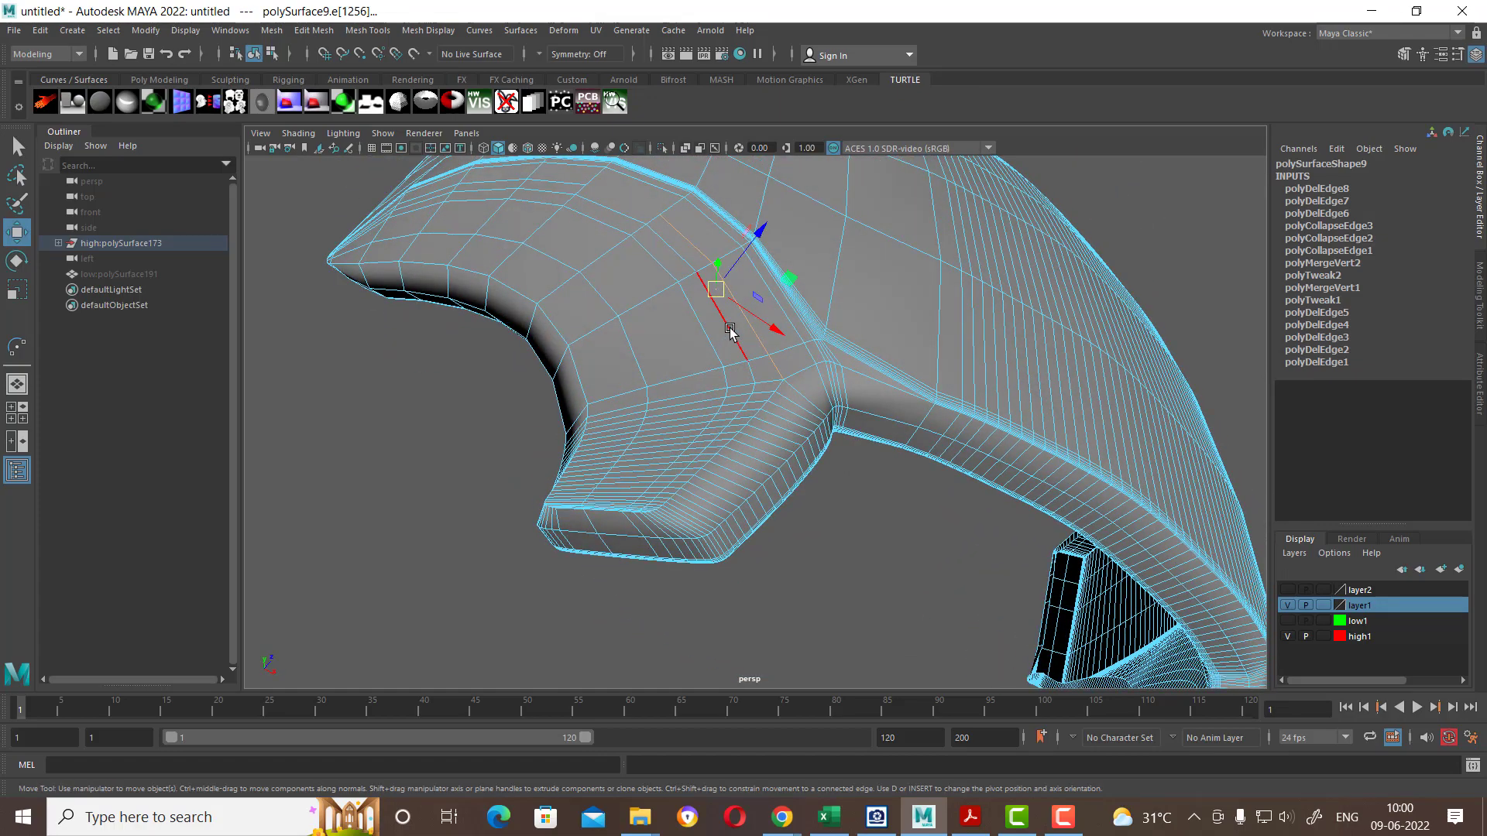
{"action": "left_click", "coordinate": [713, 333]}
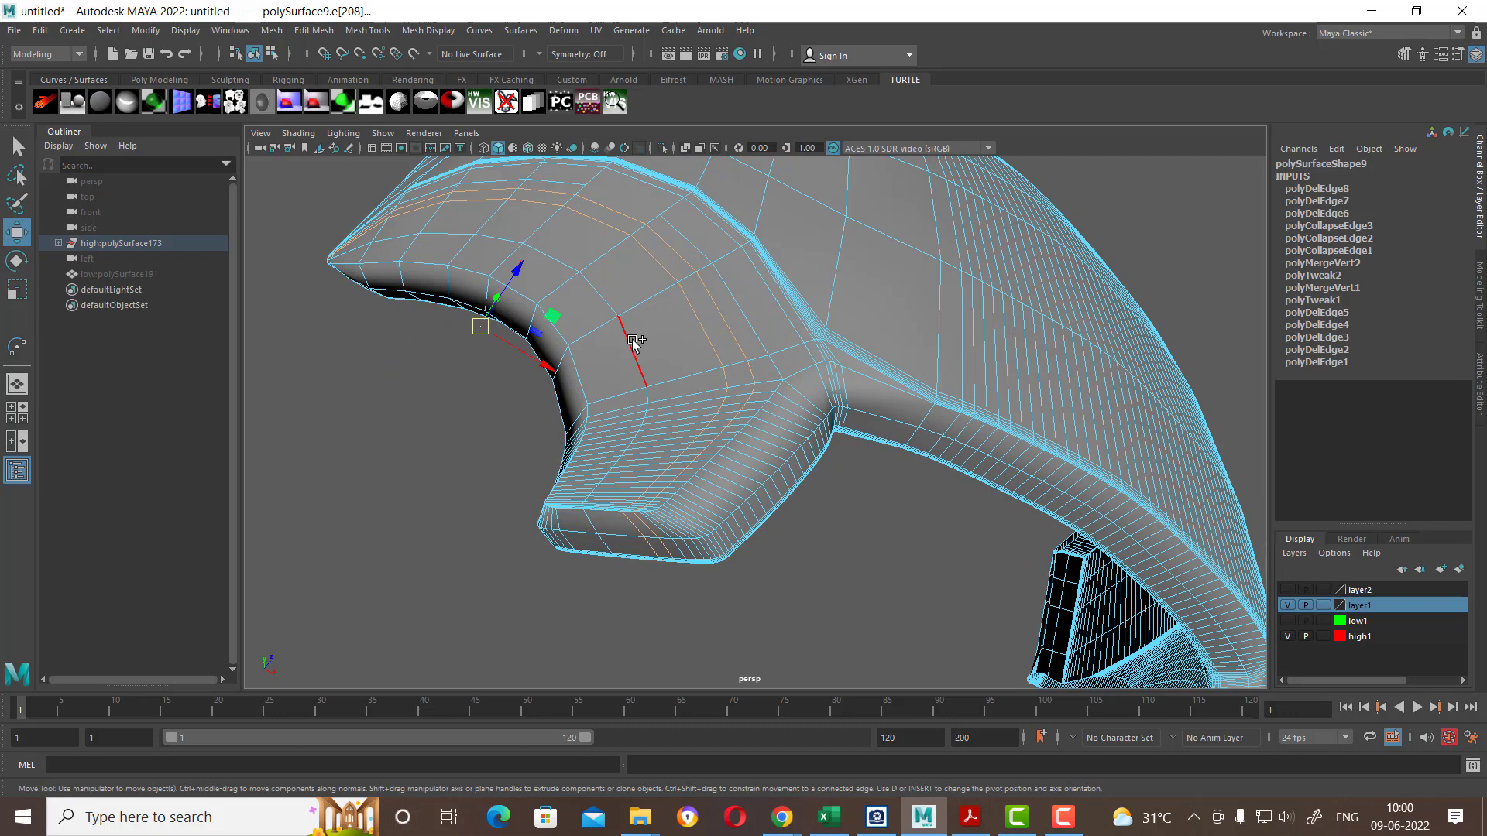
{"action": "right_click_drag", "start_coordinate": [682, 297], "coordinate": [171, 522], "text": "shift"}
{"action": "left_click_drag", "start_coordinate": [332, 564], "coordinate": [498, 514], "text": "alt"}
{"action": "right_click_drag", "start_coordinate": [498, 514], "coordinate": [541, 541], "text": "alt"}
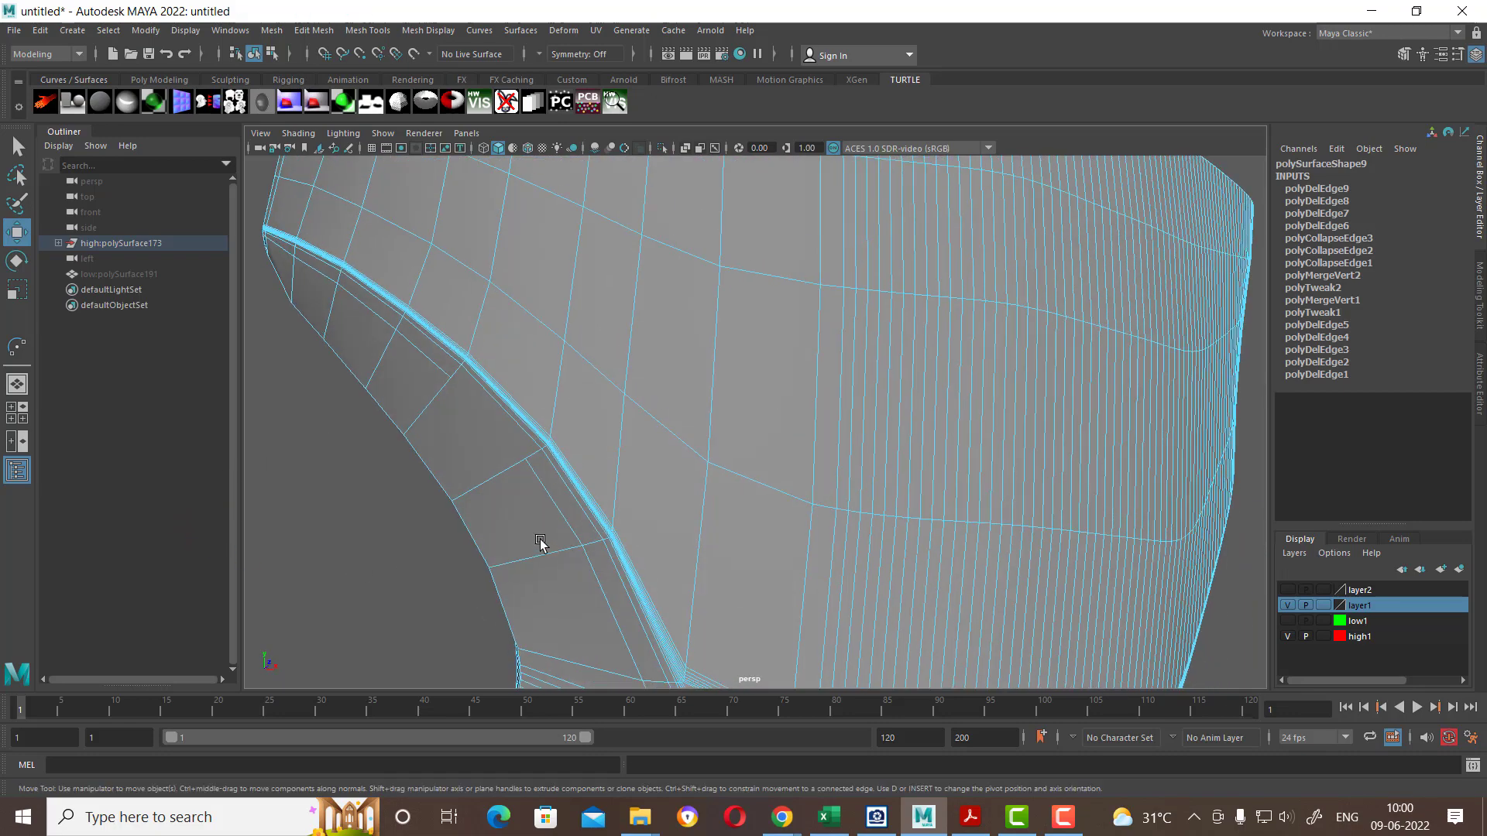
{"action": "left_click_drag", "start_coordinate": [541, 541], "coordinate": [568, 460], "text": "alt"}
{"action": "left_click", "coordinate": [1063, 817]}
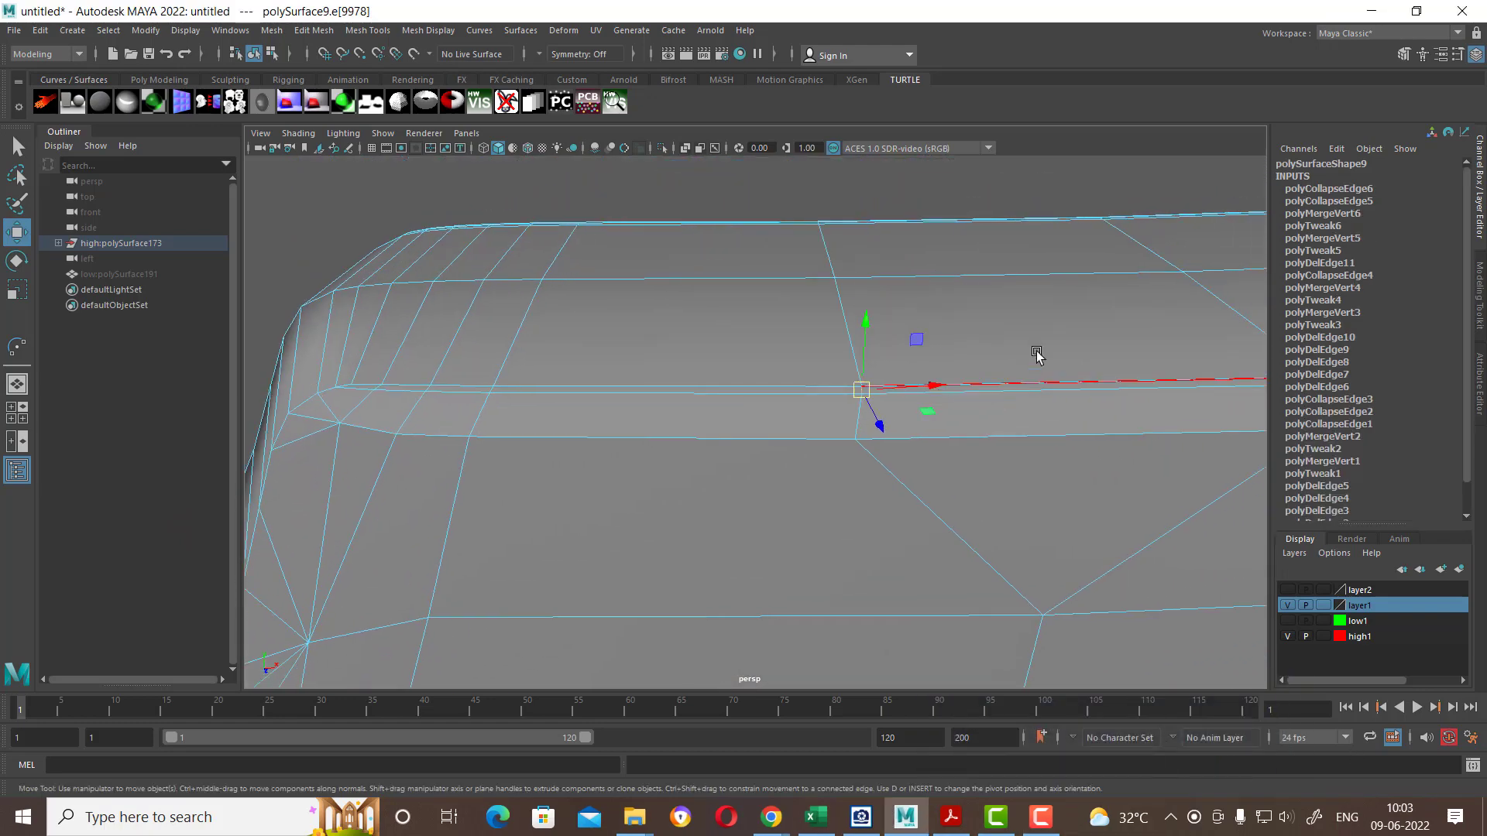
Step: Orbit to the backrest's rounded corner and collapse an edge ring there
{"action": "mouse_move", "coordinate": [1046, 339]}
{"action": "right_mouse_down", "text": "ctrl"}
{"action": "mouse_move", "coordinate": [949, 364]}
{"action": "mouse_move", "coordinate": [890, 347]}
{"action": "right_mouse_up", "text": "ctrl"}
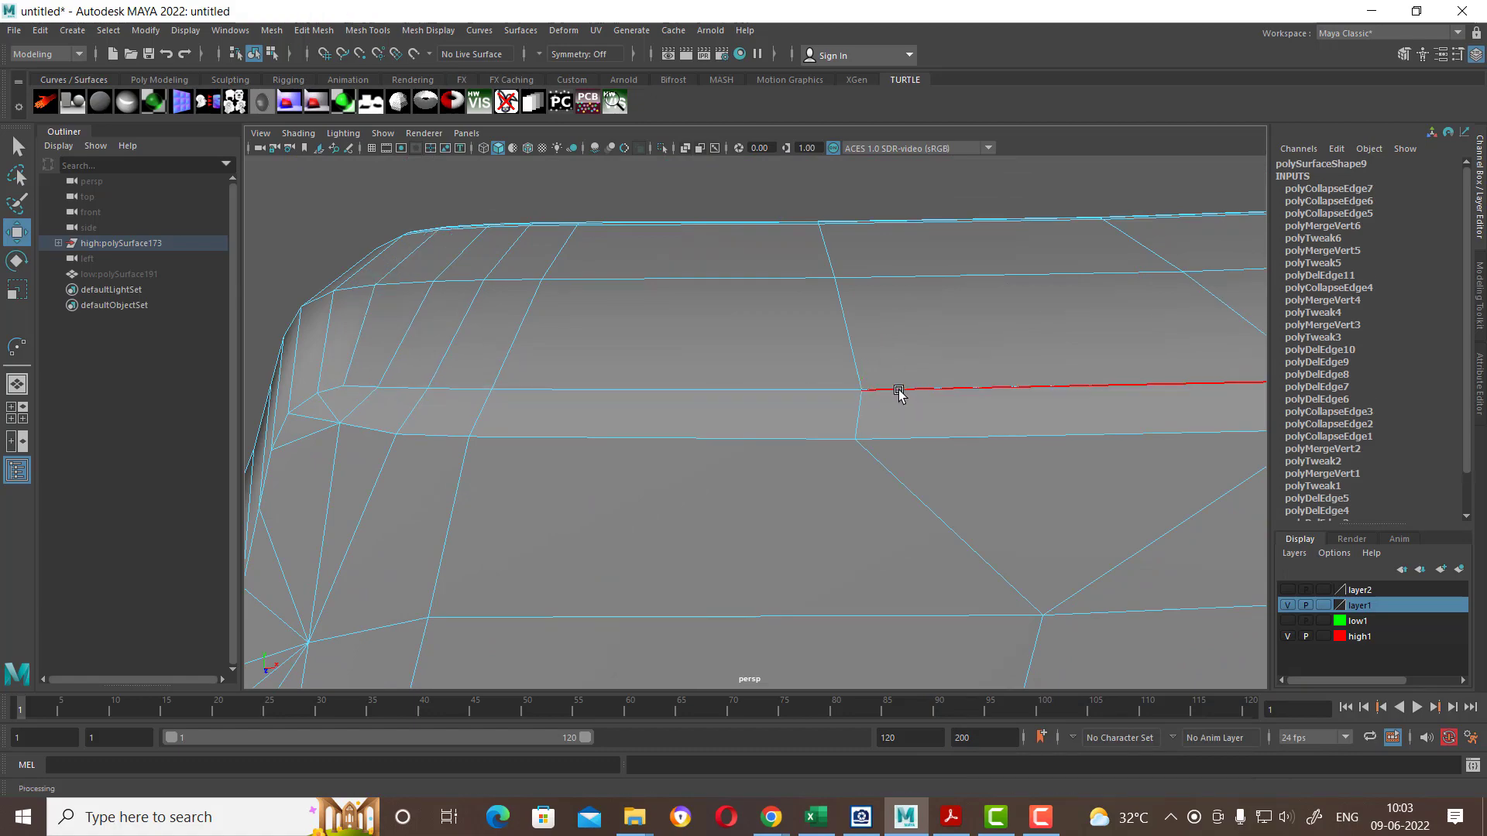
{"action": "left_click_drag", "start_coordinate": [895, 438], "coordinate": [929, 395], "text": "alt"}
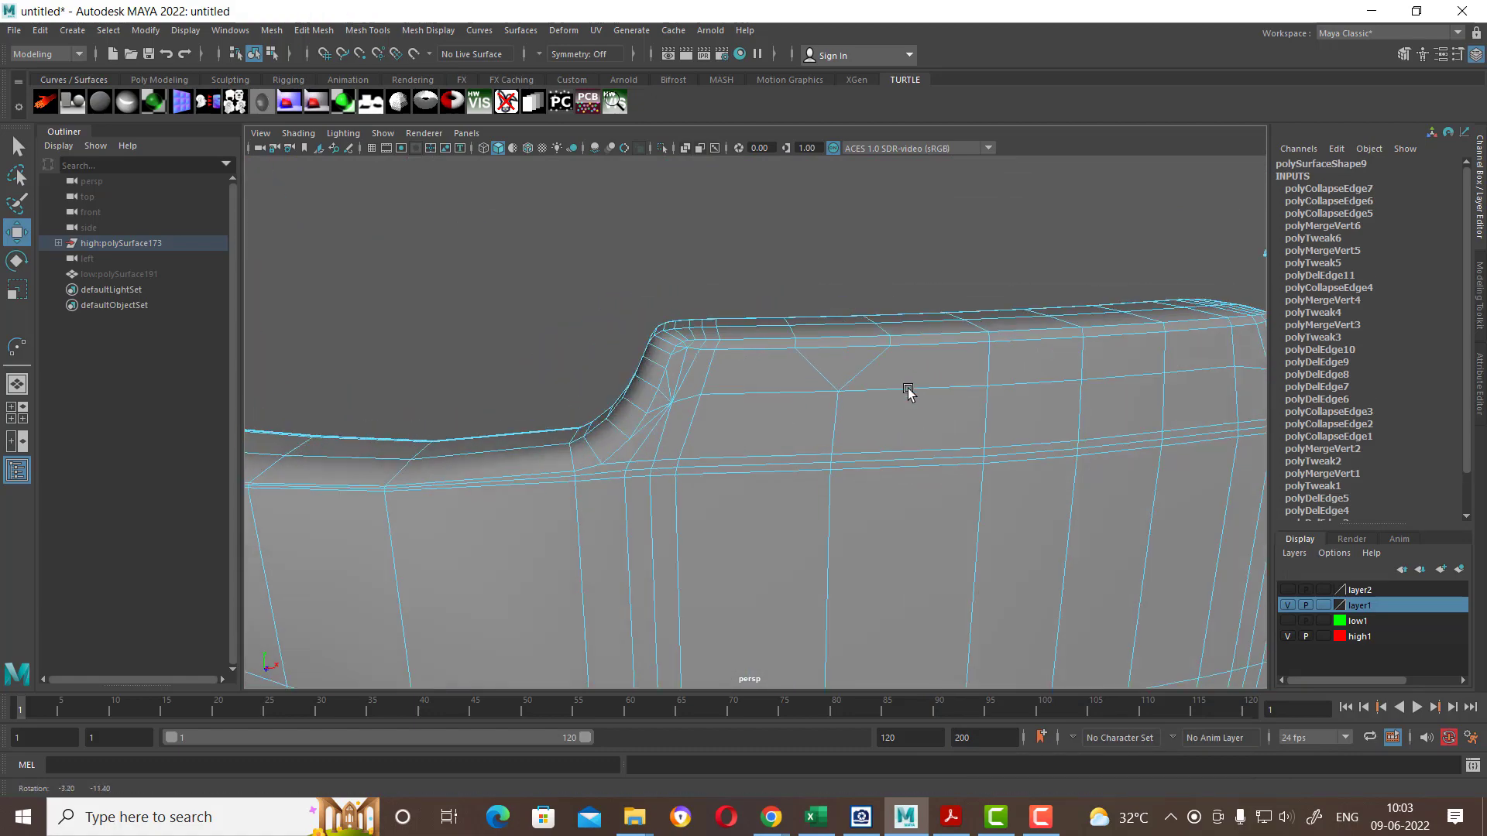
{"action": "right_click_drag", "start_coordinate": [930, 395], "coordinate": [861, 418], "text": "alt"}
{"action": "left_click_drag", "start_coordinate": [843, 501], "coordinate": [745, 496], "text": "alt"}
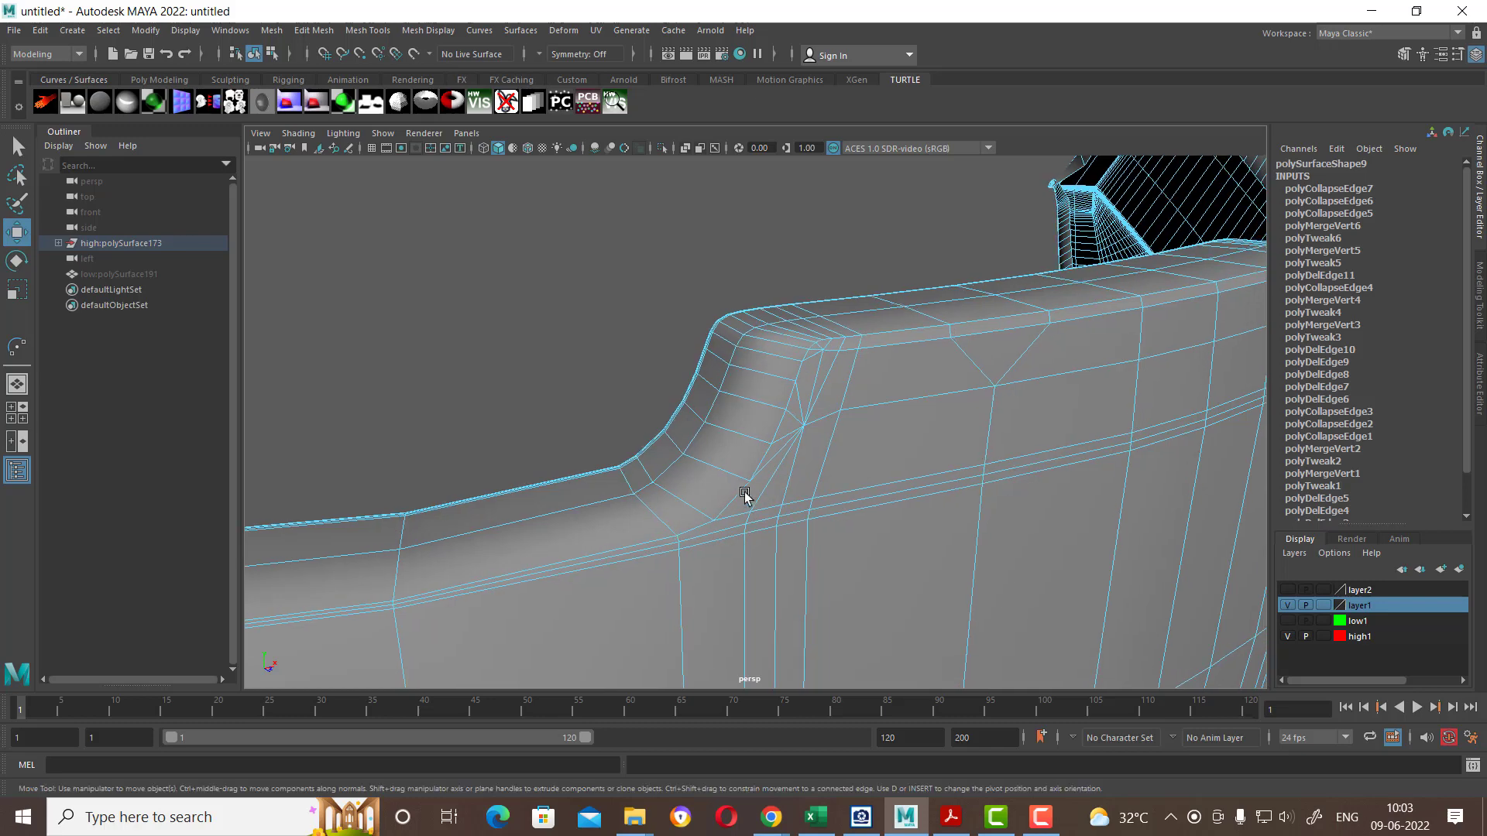
{"action": "mouse_move", "coordinate": [729, 428]}
{"action": "left_mouse_down", "text": "alt"}
{"action": "mouse_move", "coordinate": [702, 439]}
{"action": "mouse_move", "coordinate": [657, 391]}
{"action": "mouse_move", "coordinate": [677, 435]}
{"action": "left_mouse_up", "text": "alt"}
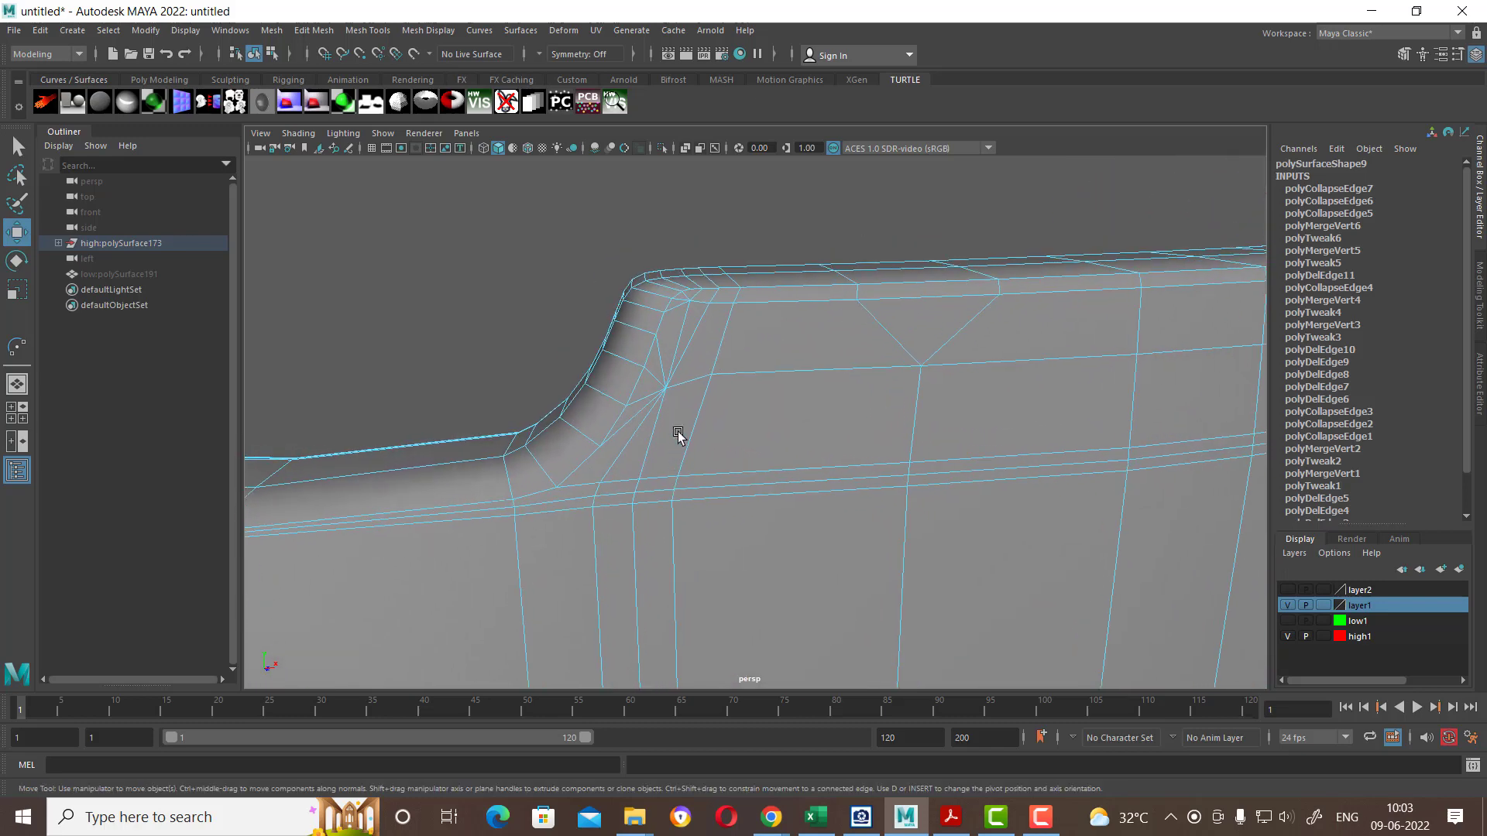
{"action": "left_click", "coordinate": [615, 333]}
{"action": "right_click_drag", "start_coordinate": [774, 315], "coordinate": [622, 374], "text": "ctrl"}
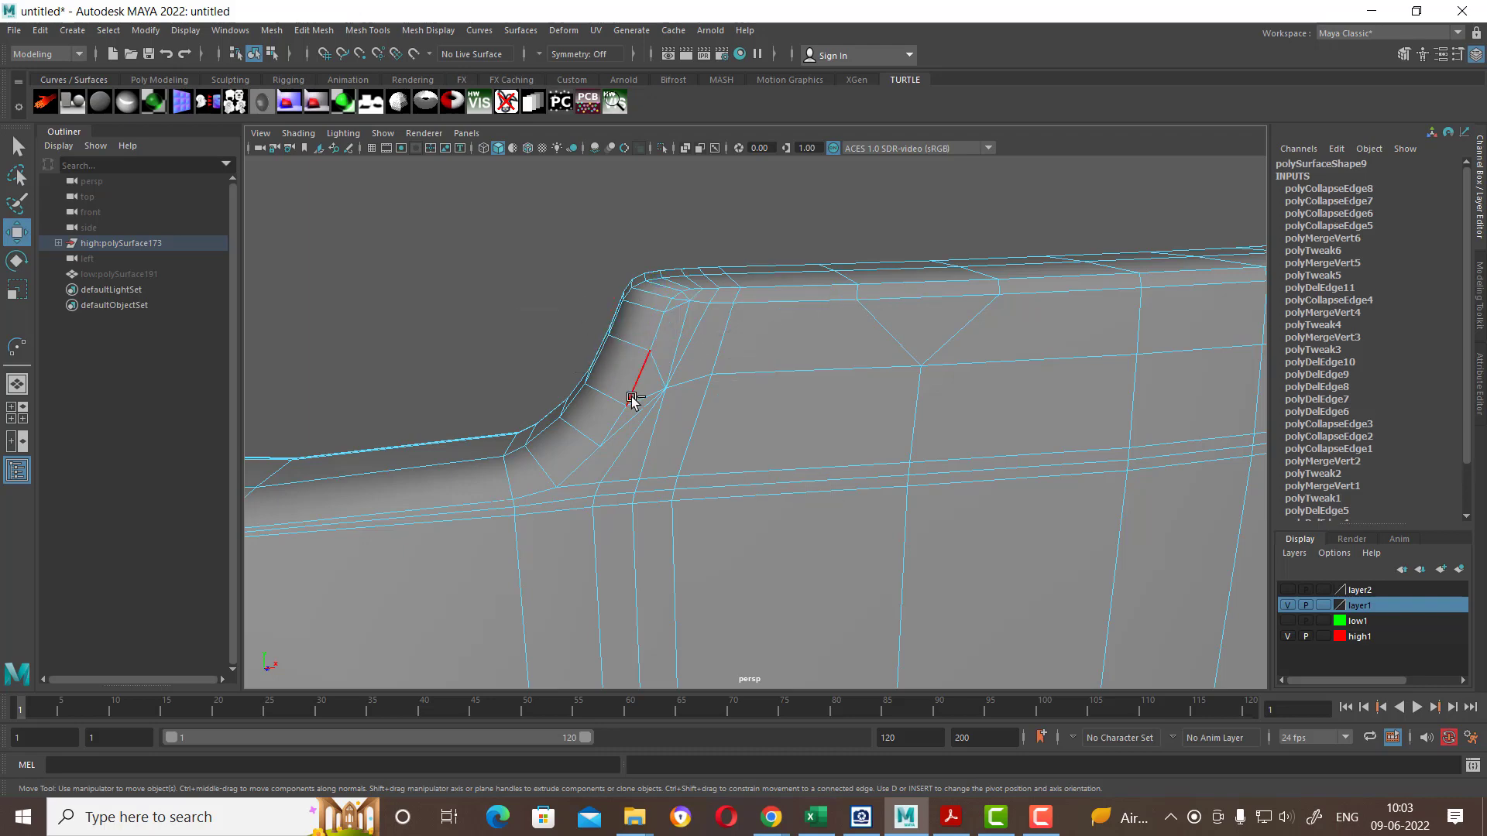
{"action": "mouse_move", "coordinate": [621, 405]}
{"action": "left_mouse_down", "text": "alt"}
{"action": "mouse_move", "coordinate": [634, 373]}
{"action": "mouse_move", "coordinate": [653, 402]}
{"action": "mouse_move", "coordinate": [587, 368]}
{"action": "mouse_move", "coordinate": [859, 502]}
{"action": "mouse_move", "coordinate": [787, 299]}
{"action": "mouse_move", "coordinate": [827, 507]}
{"action": "mouse_move", "coordinate": [783, 285]}
{"action": "left_mouse_up", "text": "alt"}
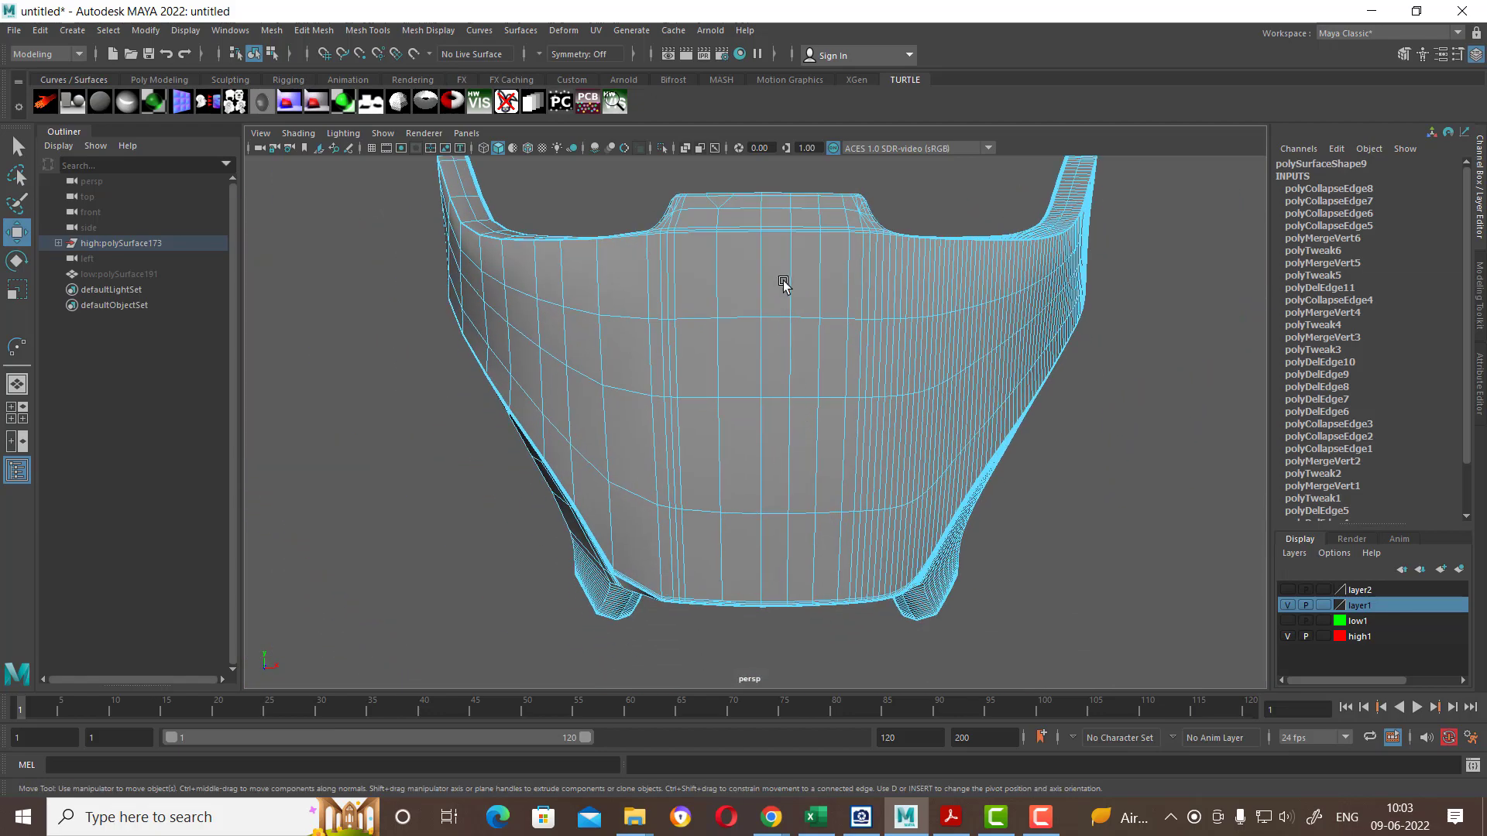
Step: Delete a vertical edge just below the rim
{"action": "scroll", "coordinate": [698, 408], "scroll_direction": "up", "scroll_amount": 2}
{"action": "scroll", "coordinate": [730, 425], "scroll_direction": "up", "scroll_amount": 2}
{"action": "scroll", "coordinate": [723, 498], "scroll_direction": "up", "scroll_amount": 2}
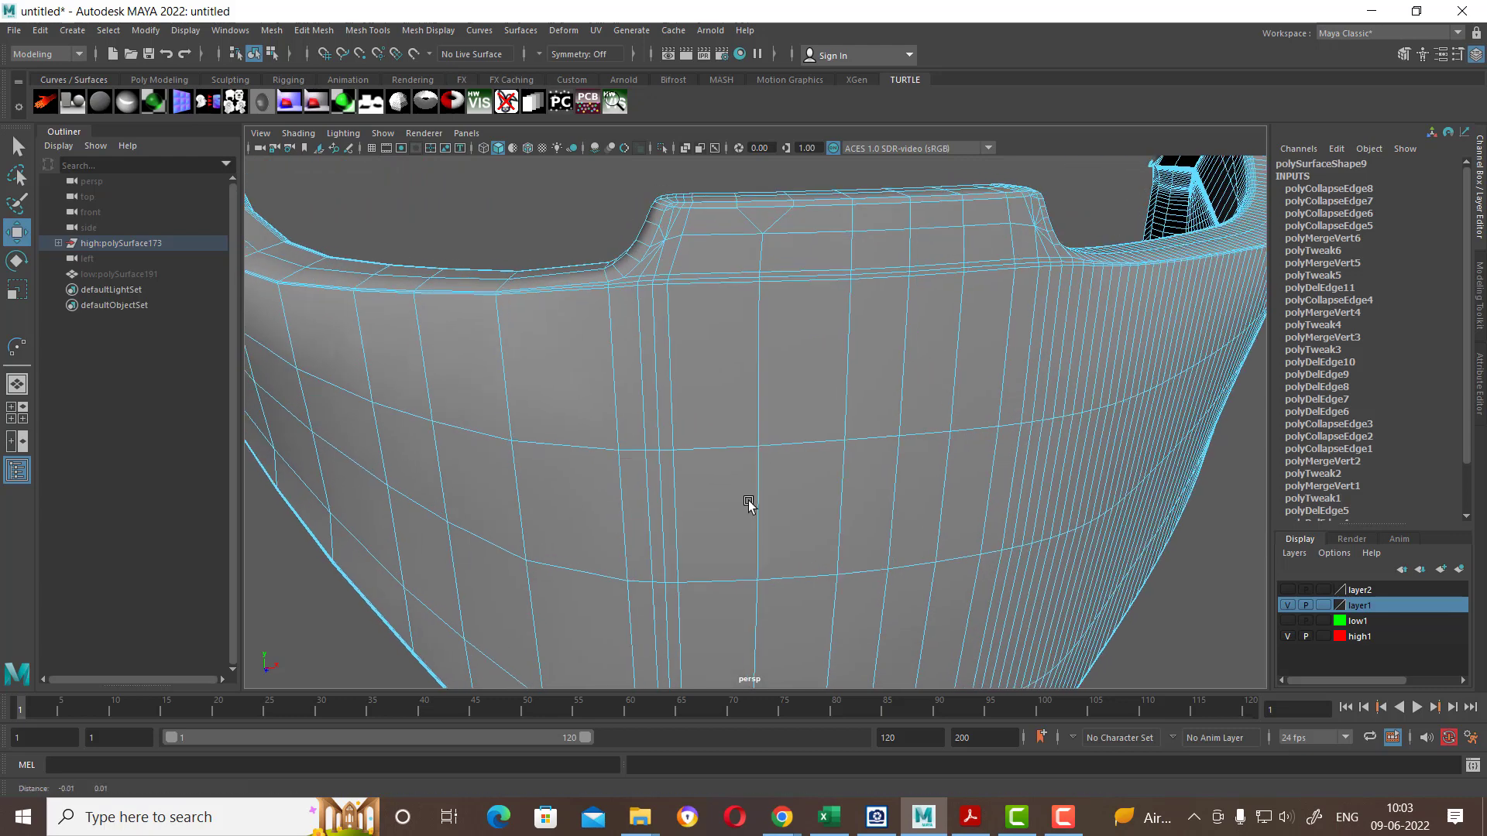
{"action": "scroll", "coordinate": [750, 504], "scroll_direction": "up", "scroll_amount": 2}
{"action": "scroll", "coordinate": [778, 436], "scroll_direction": "up", "scroll_amount": 2}
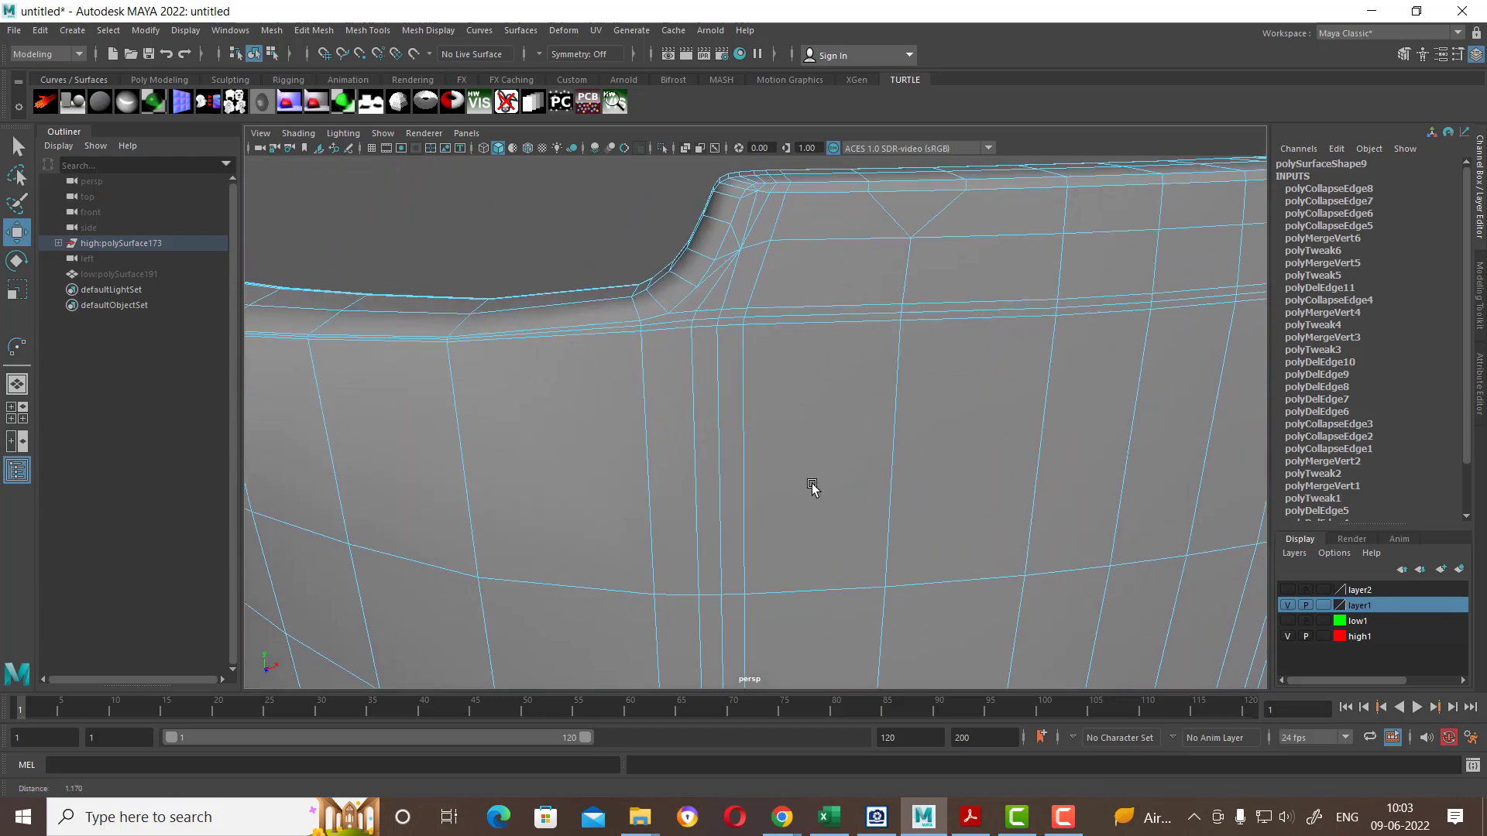
{"action": "left_click", "coordinate": [754, 275]}
{"action": "right_click", "coordinate": [844, 268]}
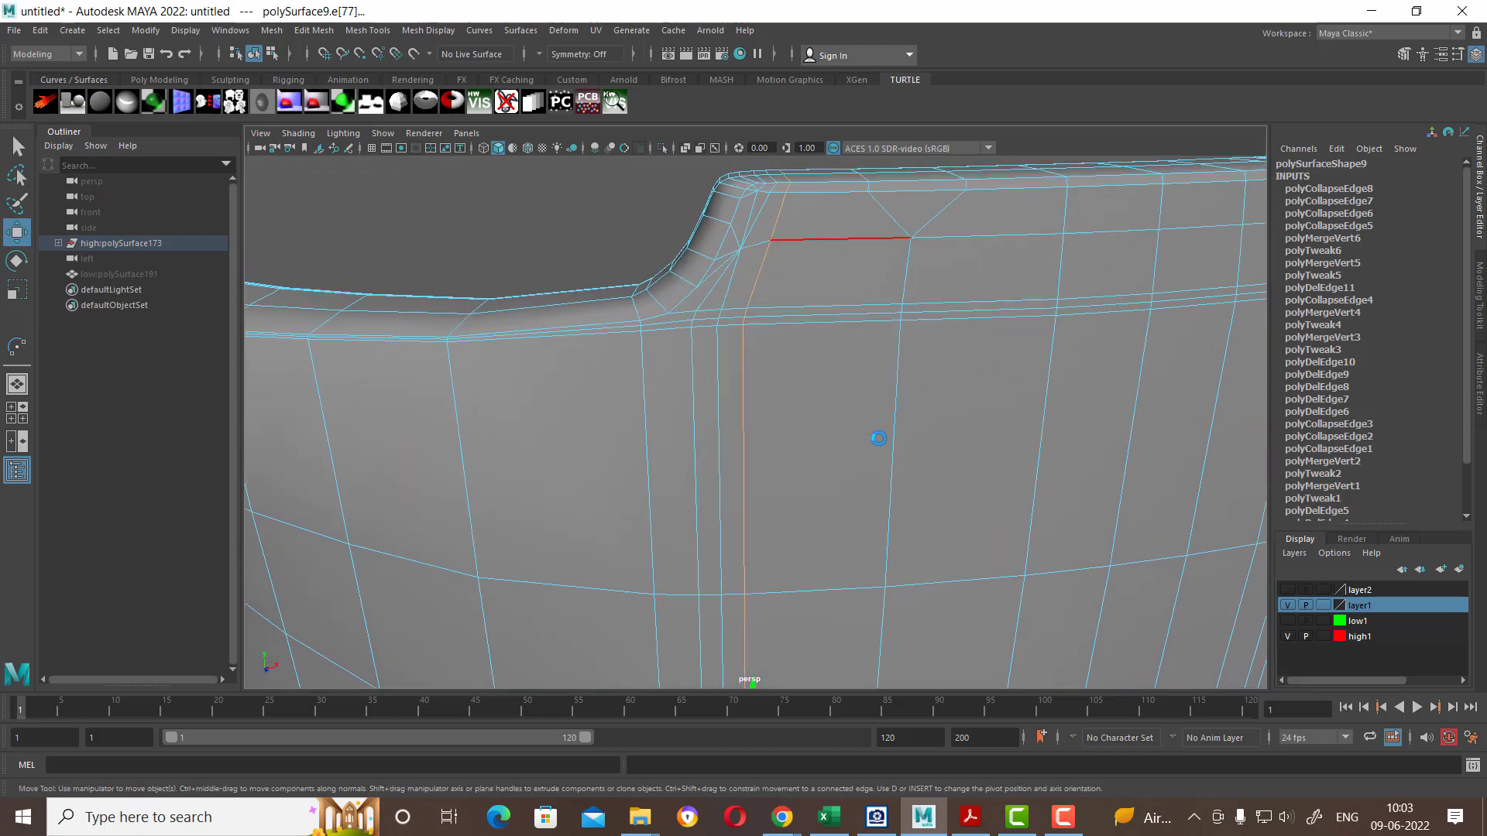
{"action": "mouse_move", "coordinate": [877, 455]}
{"action": "left_mouse_down", "text": "alt"}
{"action": "mouse_move", "coordinate": [838, 415]}
{"action": "mouse_move", "coordinate": [850, 311]}
{"action": "mouse_move", "coordinate": [839, 381]}
{"action": "mouse_move", "coordinate": [714, 481]}
{"action": "left_mouse_up", "text": "alt"}
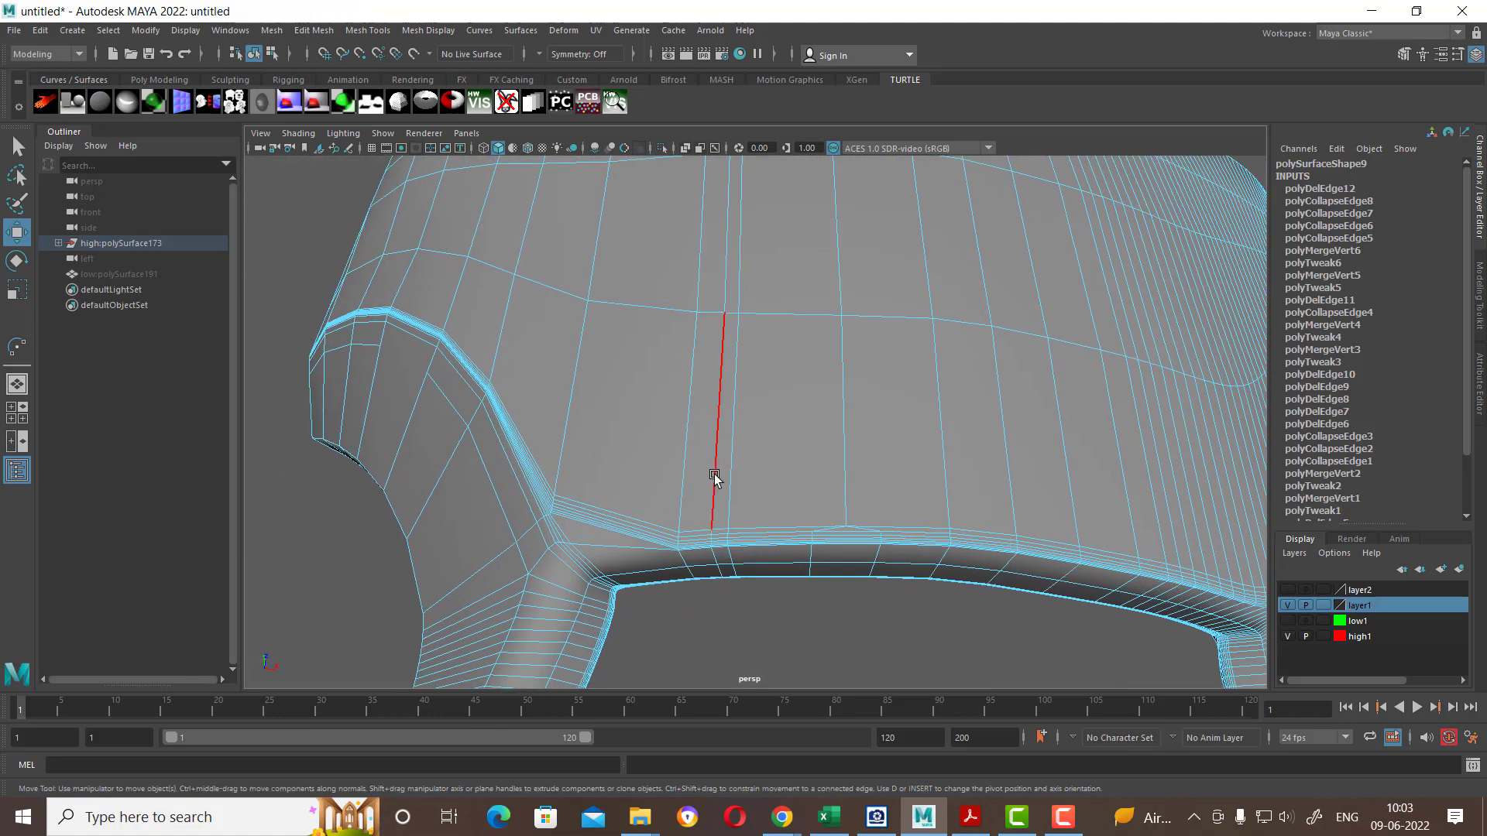
Step: Delete a second vertical edge below the lower rim
{"action": "left_click", "coordinate": [722, 462]}
{"action": "mouse_move", "coordinate": [770, 345]}
{"action": "left_mouse_down", "text": "alt"}
{"action": "mouse_move", "coordinate": [826, 299]}
{"action": "mouse_move", "coordinate": [806, 462]}
{"action": "mouse_move", "coordinate": [789, 359]}
{"action": "mouse_move", "coordinate": [823, 425]}
{"action": "mouse_move", "coordinate": [811, 343]}
{"action": "left_mouse_up", "text": "alt"}
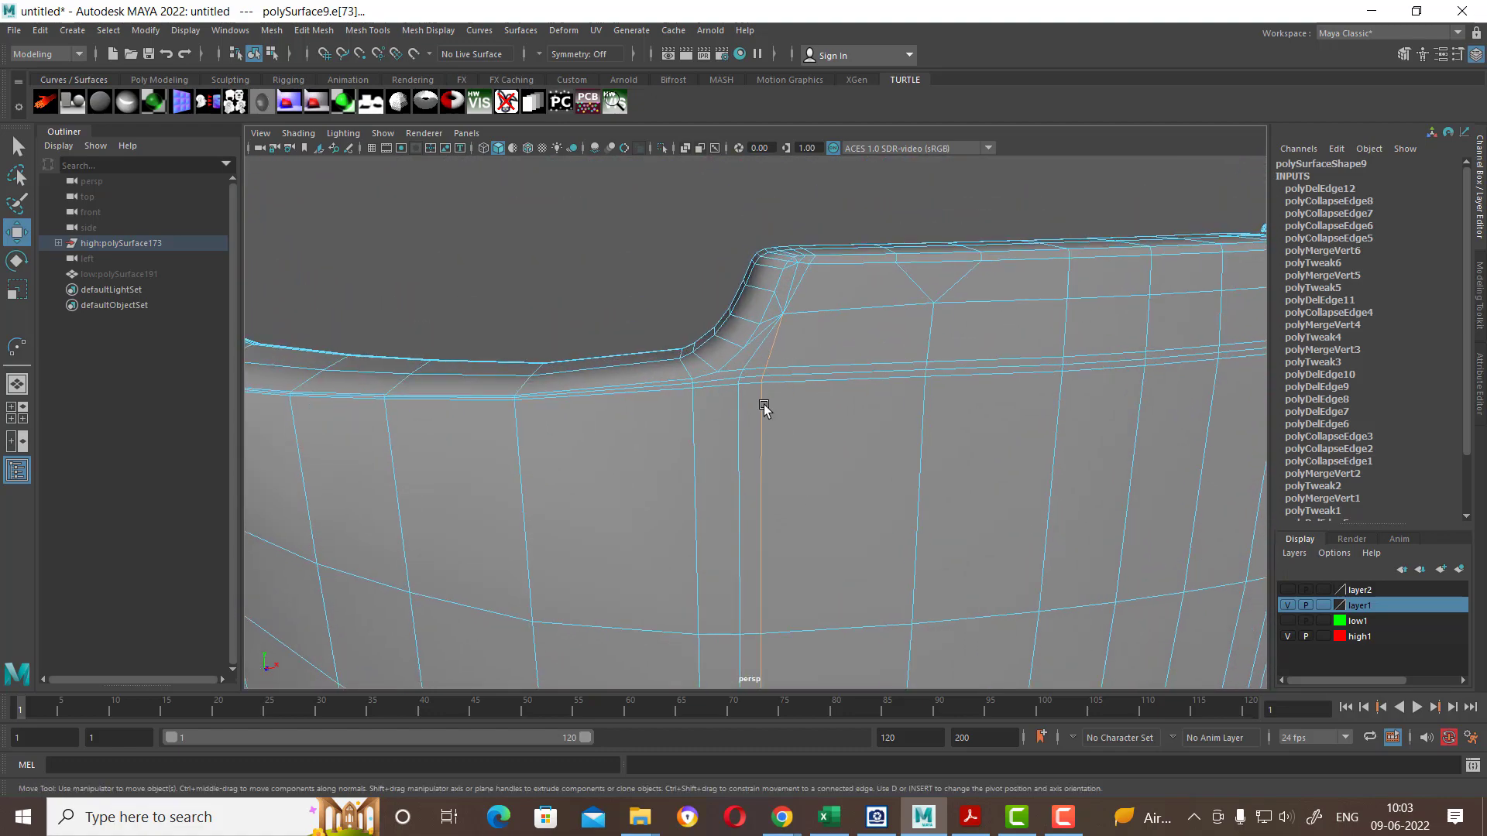
{"action": "left_click_drag", "start_coordinate": [764, 468], "coordinate": [747, 415], "text": "alt"}
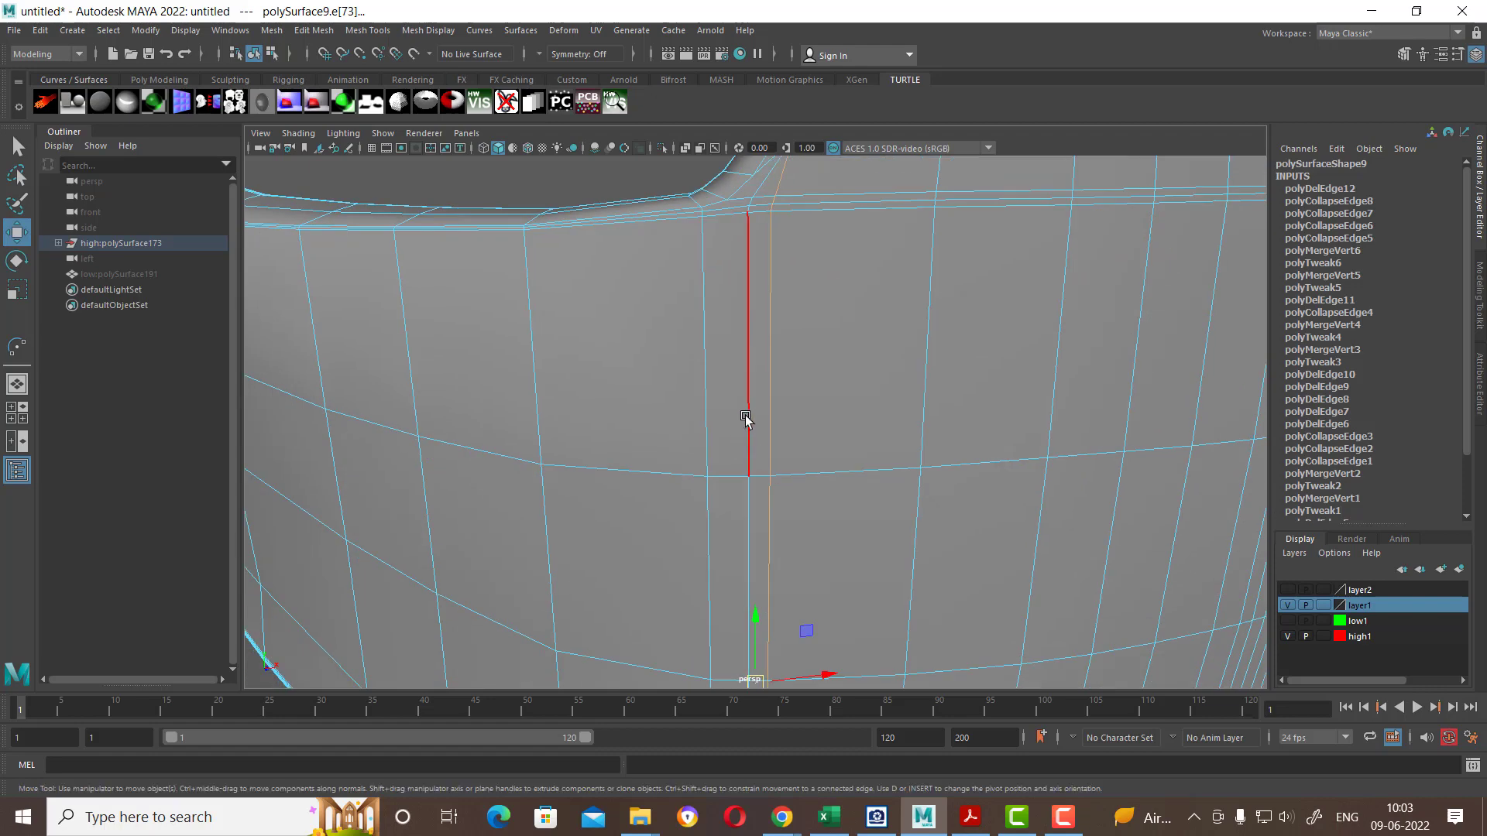
{"action": "left_click", "coordinate": [747, 415], "text": "shift"}
{"action": "scroll", "coordinate": [820, 496], "scroll_direction": "down", "scroll_amount": 3}
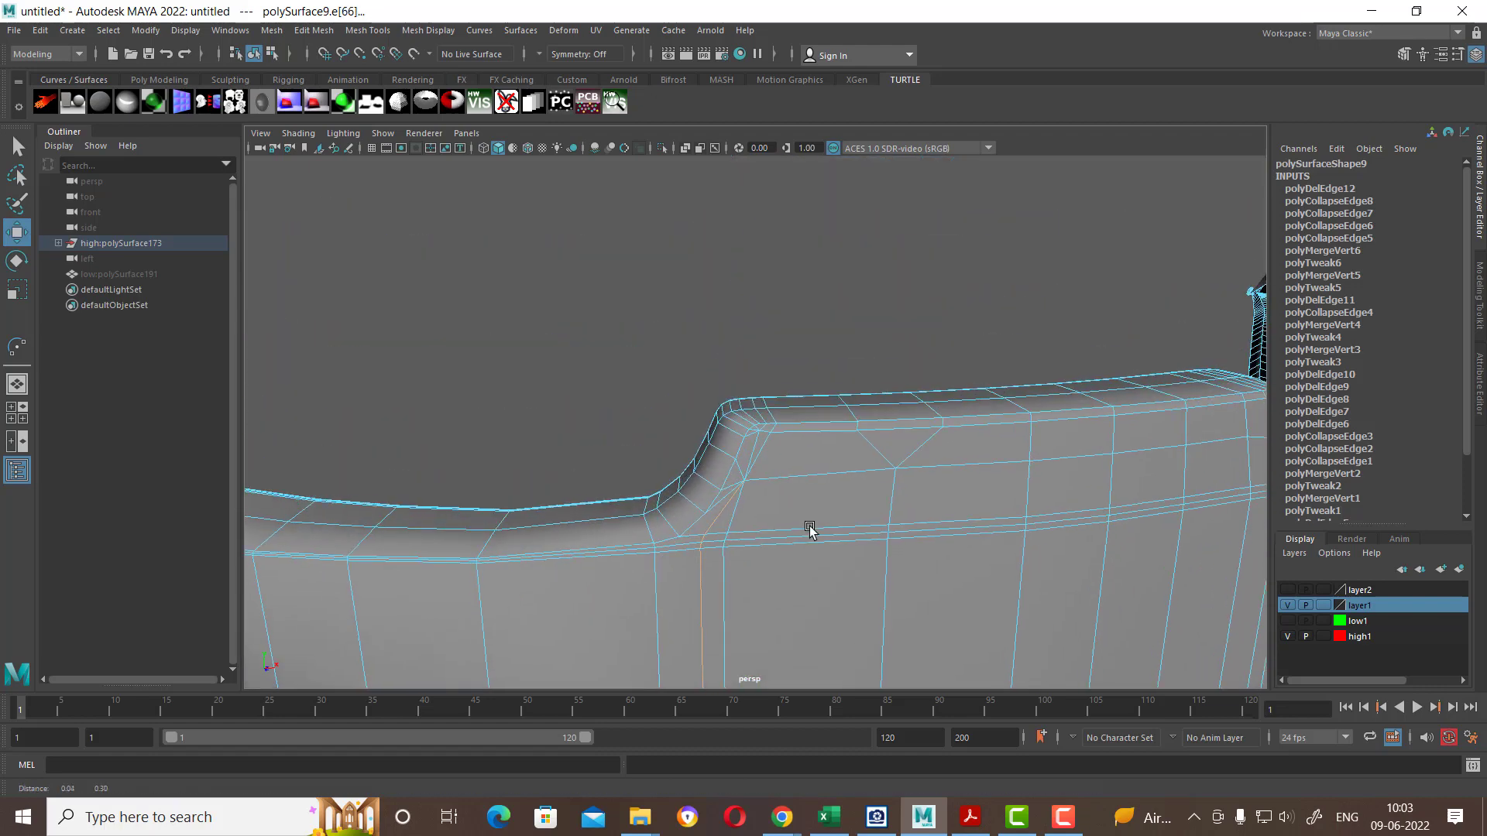
{"action": "middle_click_drag", "start_coordinate": [778, 574], "coordinate": [782, 507], "text": "alt"}
{"action": "mouse_move", "coordinate": [782, 508]}
{"action": "left_mouse_down", "text": "alt"}
{"action": "mouse_move", "coordinate": [731, 499]}
{"action": "mouse_move", "coordinate": [777, 549]}
{"action": "left_mouse_up", "text": "alt"}
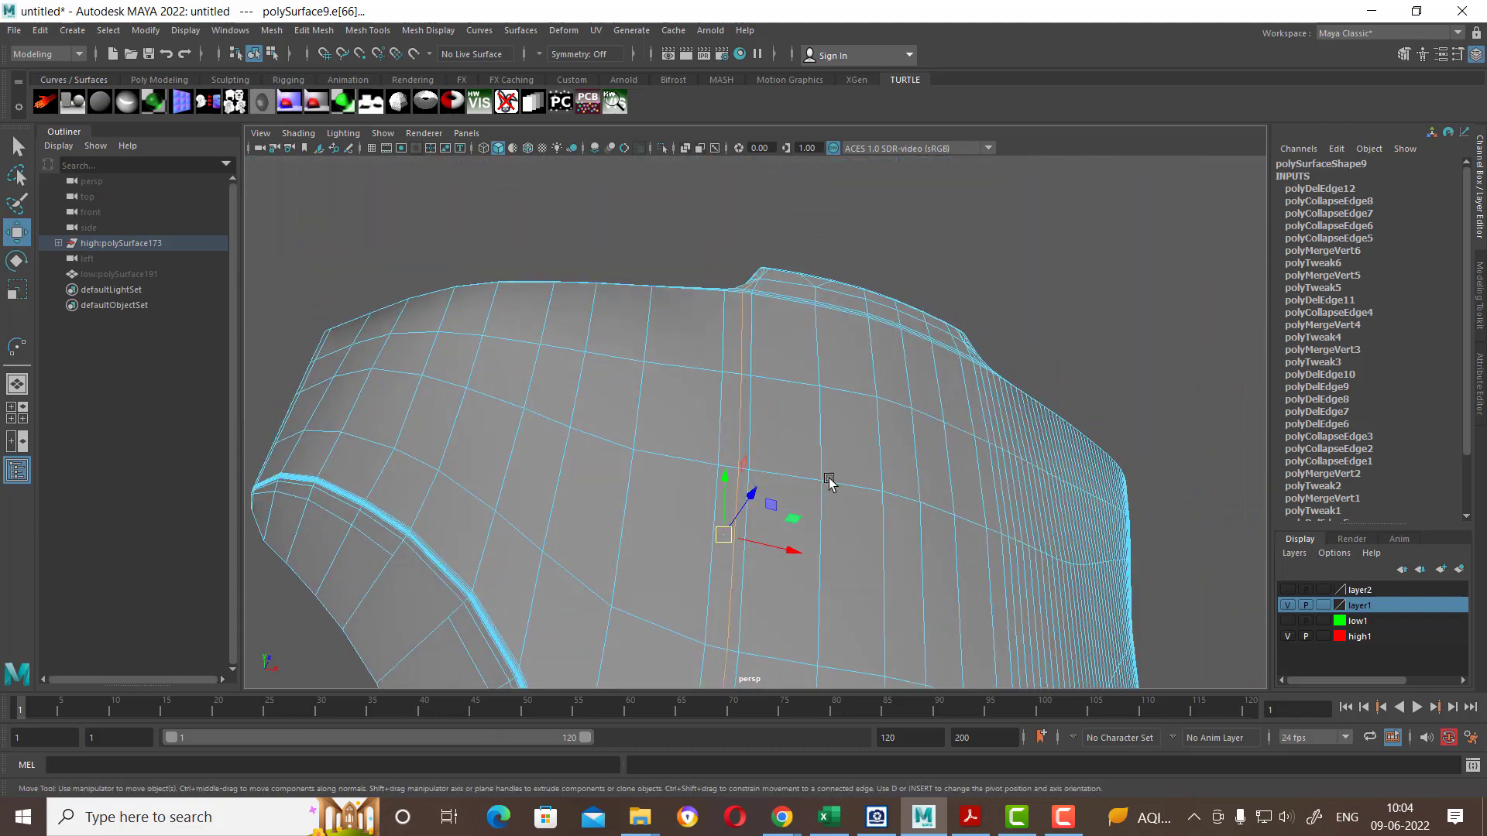
{"action": "mouse_move", "coordinate": [828, 482]}
{"action": "left_mouse_down", "text": "alt"}
{"action": "mouse_move", "coordinate": [843, 421]}
{"action": "mouse_move", "coordinate": [883, 395]}
{"action": "left_mouse_up", "text": "alt"}
{"action": "right_click_drag", "start_coordinate": [880, 393], "coordinate": [736, 439], "text": "shift"}
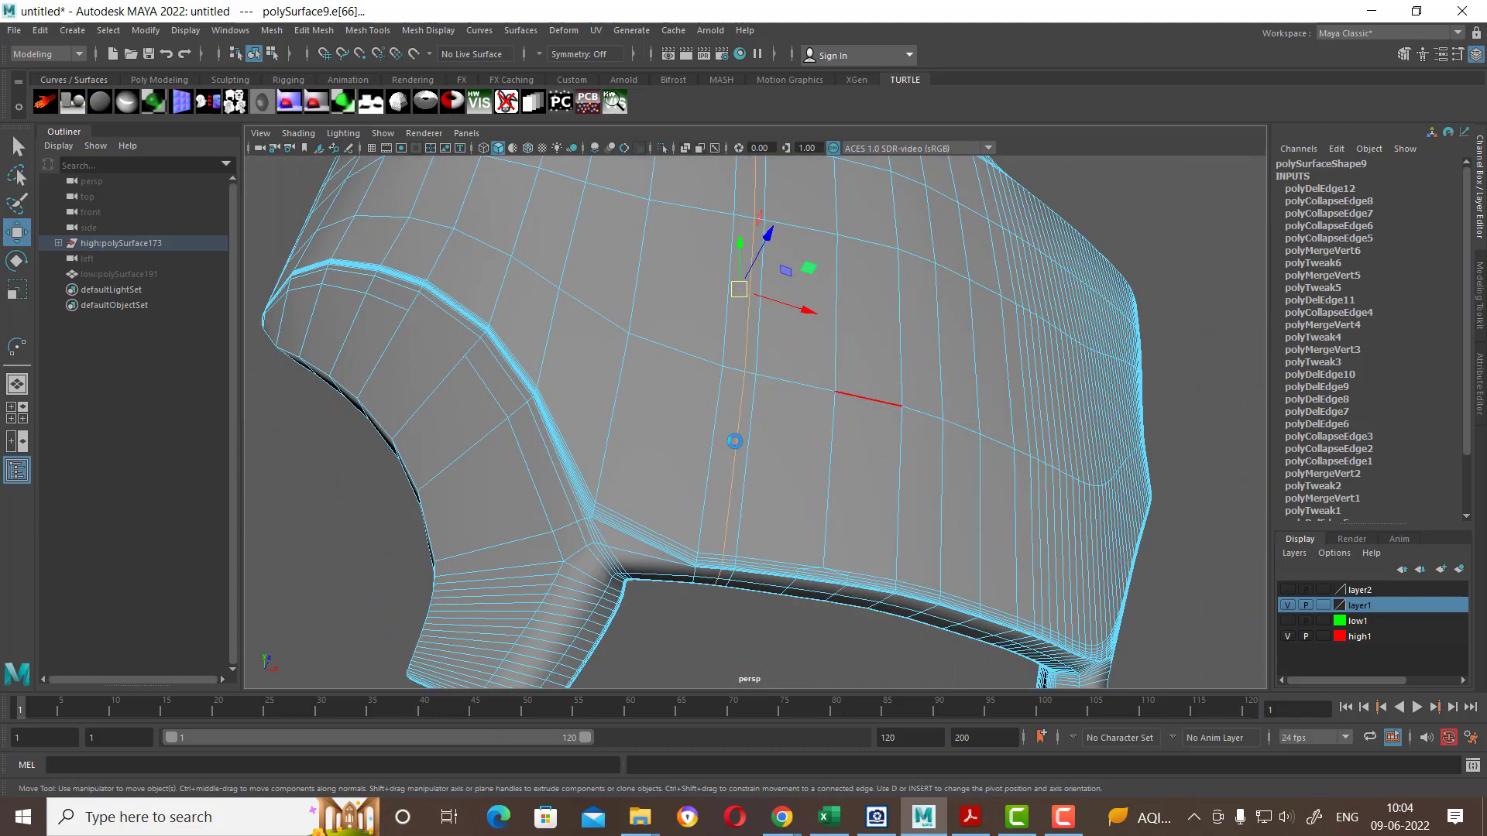
{"action": "left_click", "coordinate": [717, 455]}
Step: Collapse a short horizontal edge into a single vertex
{"action": "mouse_move", "coordinate": [717, 456]}
{"action": "left_mouse_down", "text": "alt"}
{"action": "mouse_move", "coordinate": [797, 371]}
{"action": "mouse_move", "coordinate": [780, 644]}
{"action": "mouse_move", "coordinate": [789, 528]}
{"action": "mouse_move", "coordinate": [767, 508]}
{"action": "mouse_move", "coordinate": [720, 559]}
{"action": "mouse_move", "coordinate": [813, 511]}
{"action": "mouse_move", "coordinate": [837, 475]}
{"action": "mouse_move", "coordinate": [773, 352]}
{"action": "left_mouse_up", "text": "alt"}
{"action": "left_click", "coordinate": [773, 356]}
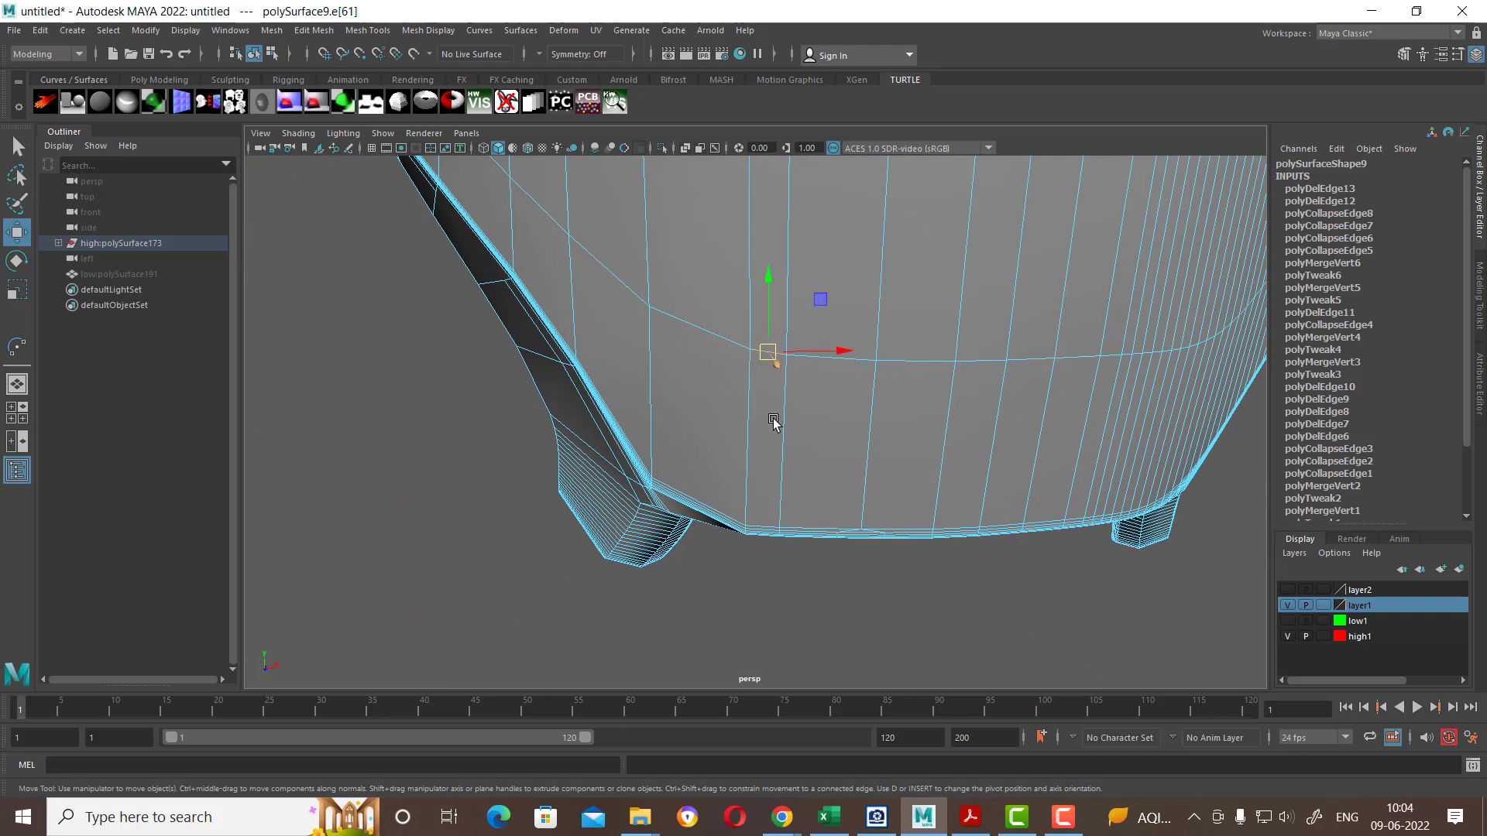
{"action": "left_click_drag", "start_coordinate": [773, 422], "coordinate": [818, 379], "text": "alt"}
{"action": "right_click_drag", "start_coordinate": [817, 353], "coordinate": [811, 290], "text": "shift"}
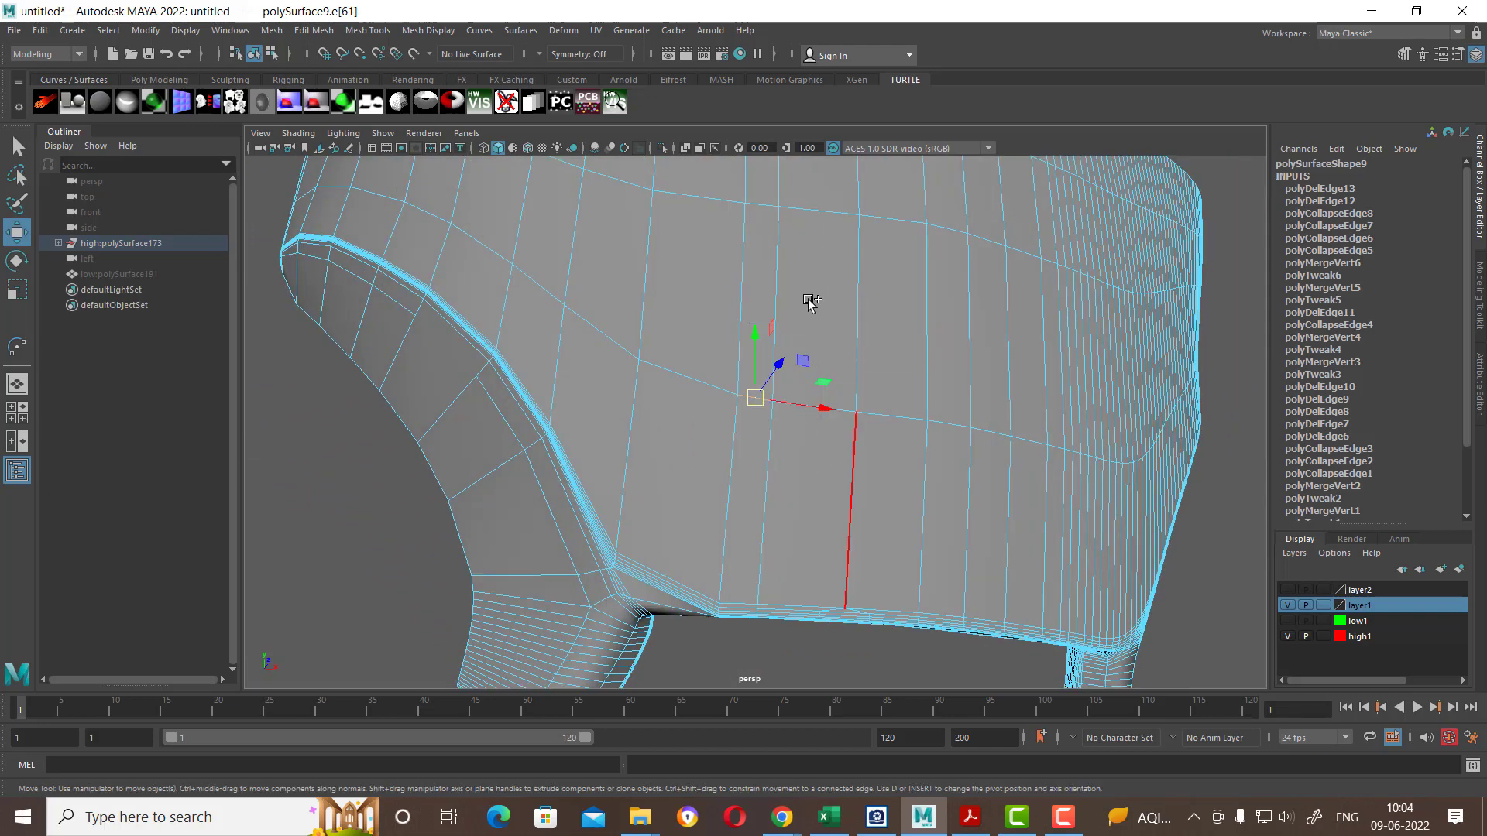
{"action": "right_click_drag", "start_coordinate": [807, 299], "coordinate": [800, 314], "text": "shift"}
{"action": "mouse_move", "coordinate": [800, 314]}
{"action": "left_mouse_down", "text": "alt"}
{"action": "mouse_move", "coordinate": [796, 521]}
{"action": "mouse_move", "coordinate": [806, 388]}
{"action": "mouse_move", "coordinate": [811, 474]}
{"action": "mouse_move", "coordinate": [839, 369]}
{"action": "mouse_move", "coordinate": [828, 416]}
{"action": "left_mouse_up", "text": "alt"}
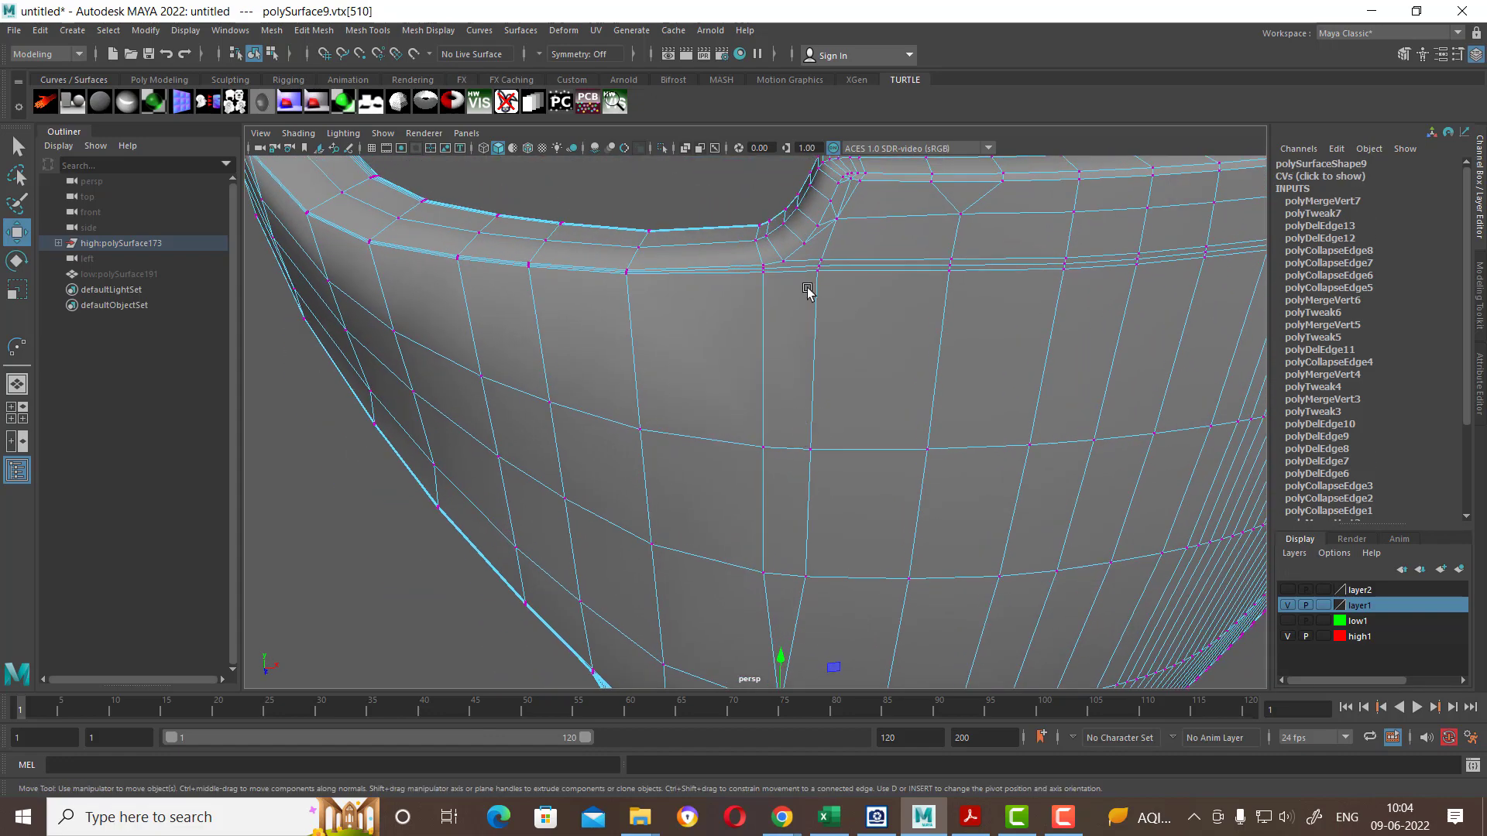
Step: Merge two neighbouring vertices into one in wireframe display
{"action": "left_click", "coordinate": [765, 449]}
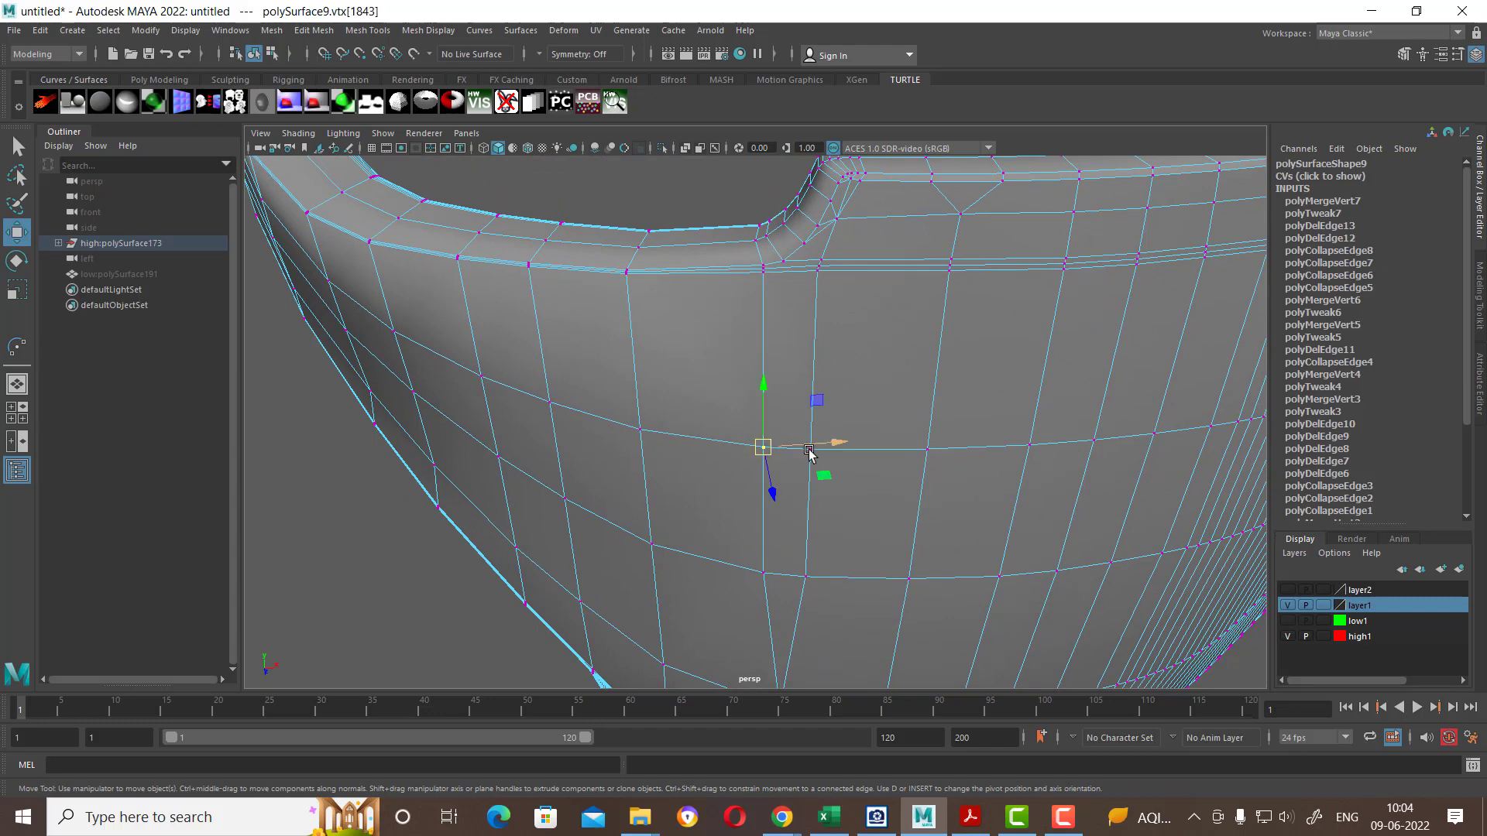
{"action": "left_click", "coordinate": [811, 448], "text": "shift"}
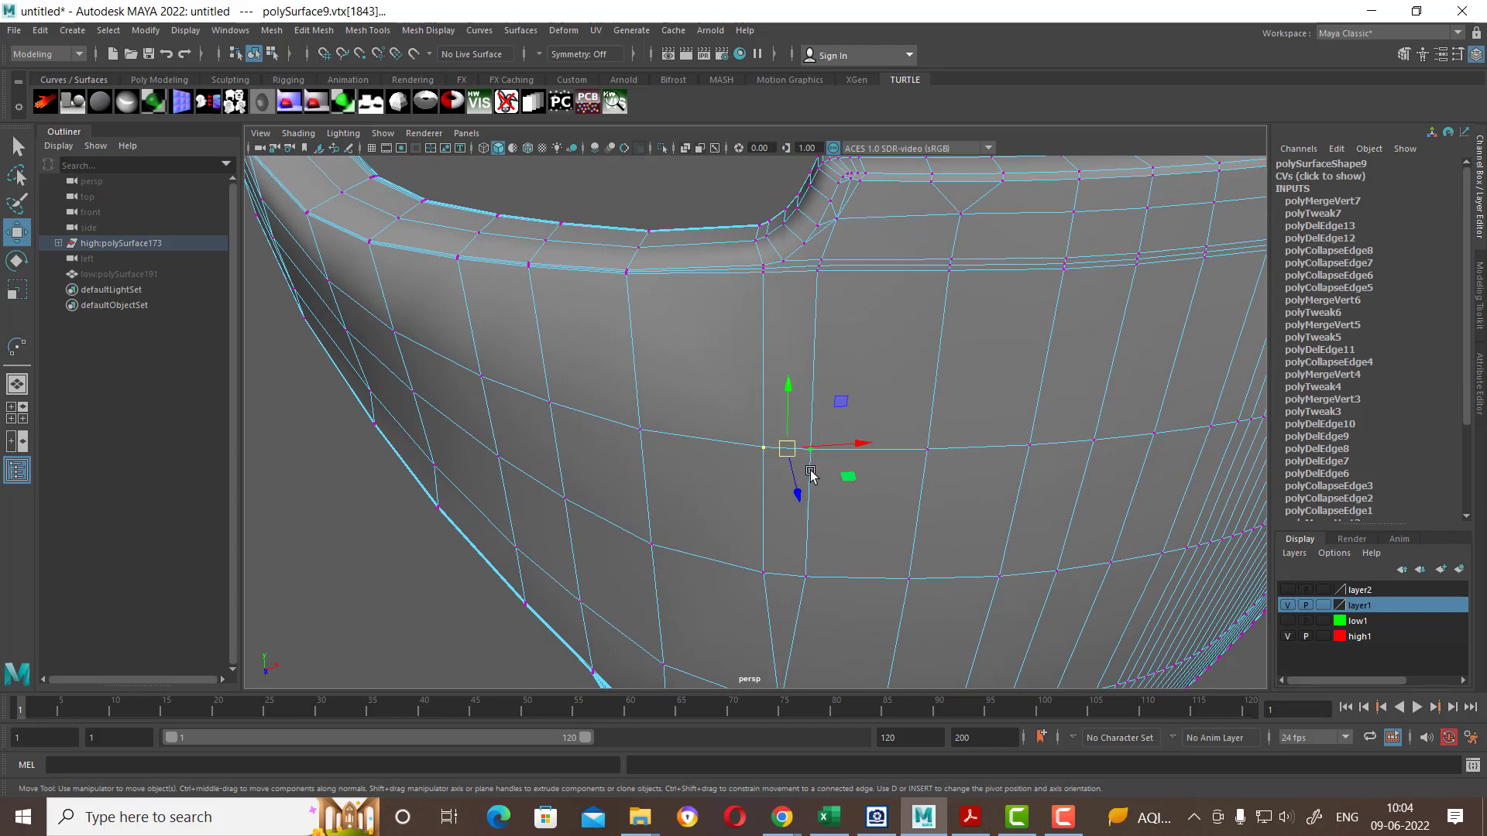
{"action": "key", "text": "4"}
{"action": "right_click", "coordinate": [848, 451], "text": "shift"}
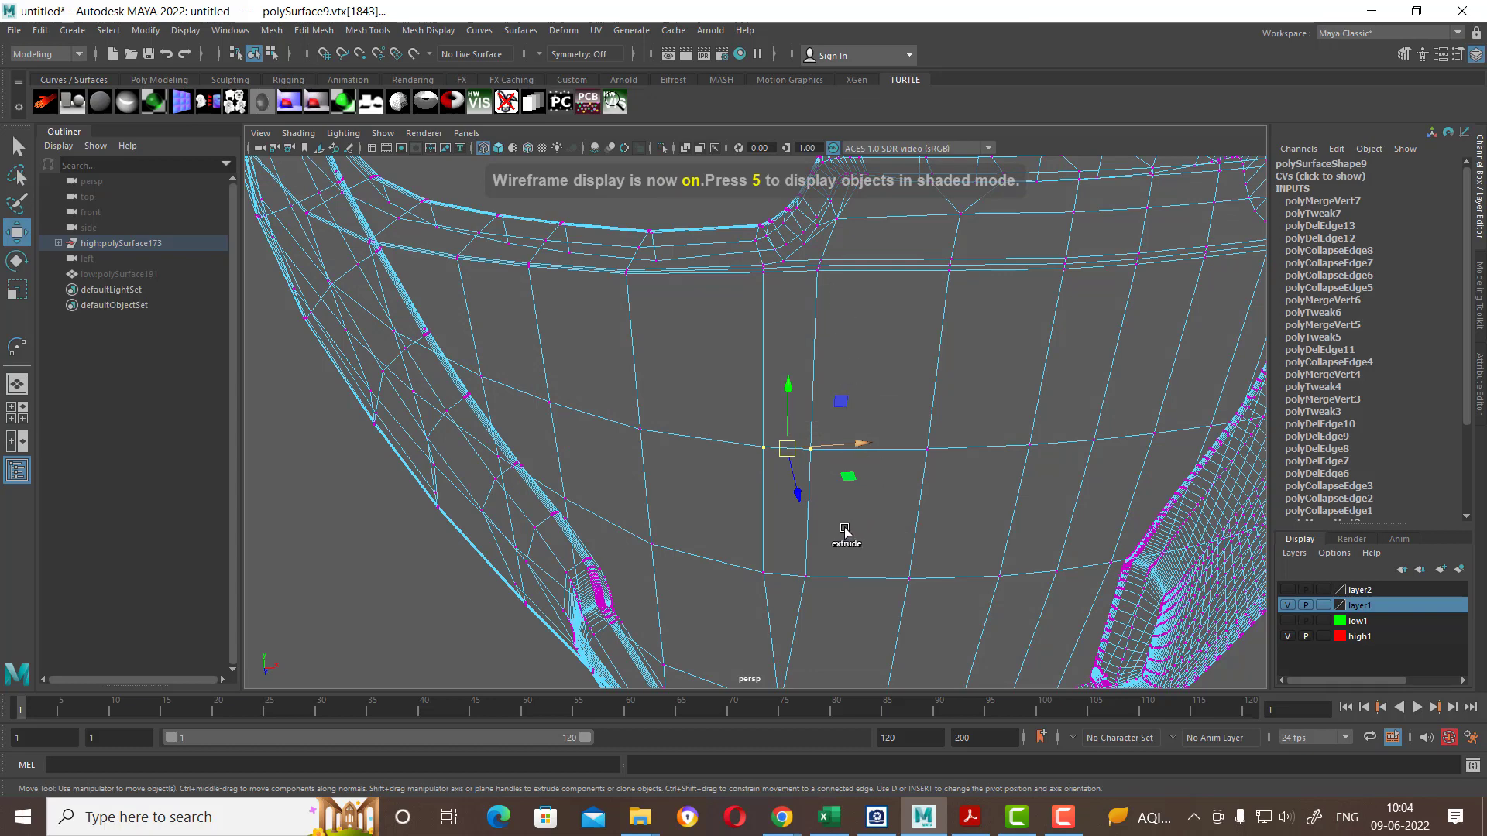
{"action": "right_click_drag", "start_coordinate": [842, 537], "coordinate": [821, 557], "text": "shift"}
{"action": "left_click_drag", "start_coordinate": [836, 545], "coordinate": [748, 611]}
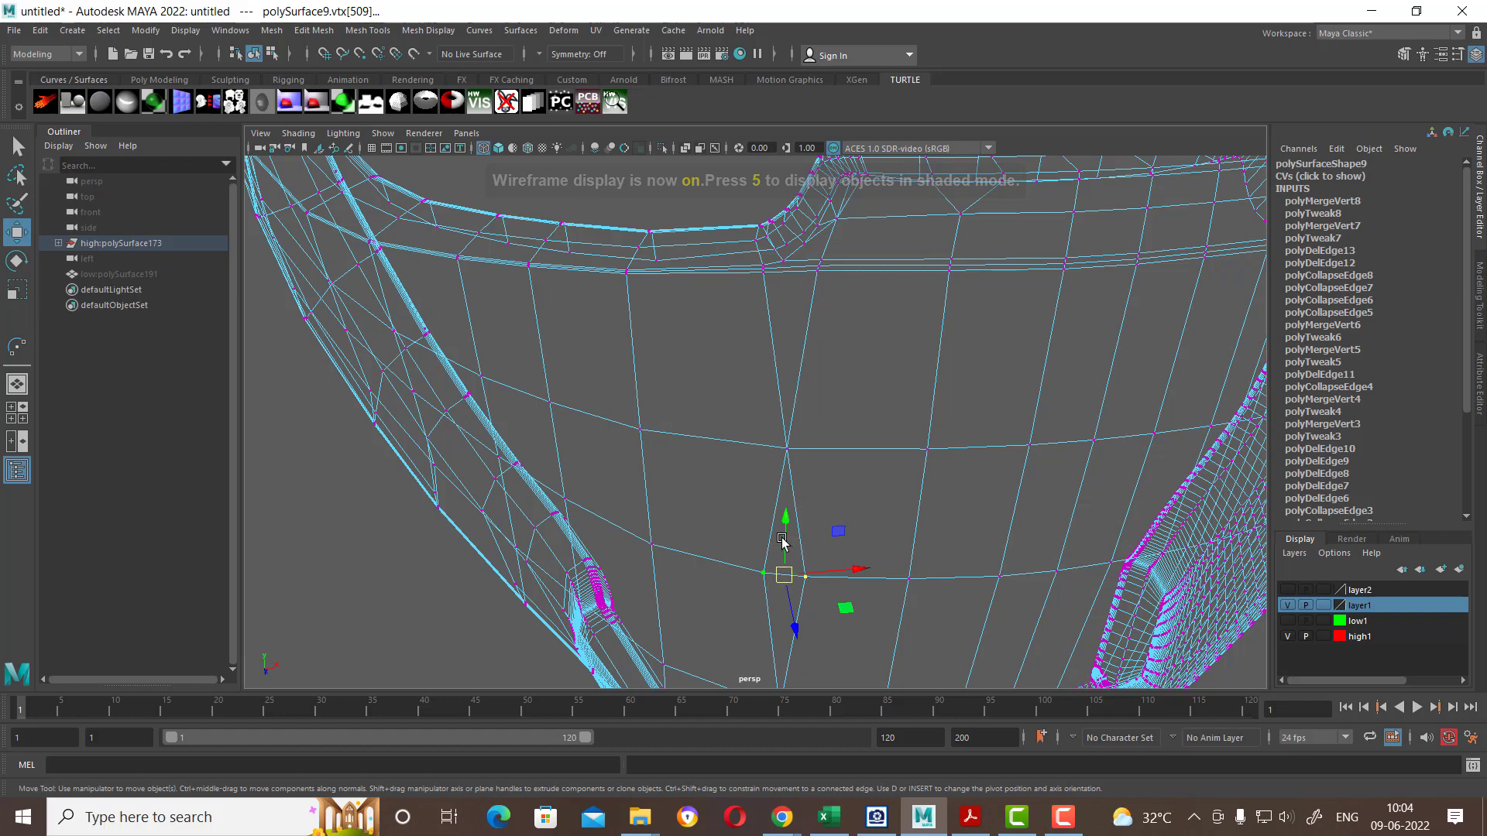
{"action": "scroll", "coordinate": [703, 433], "scroll_direction": "down", "scroll_amount": 5}
Step: Return to object mode, switch to shaded display, and orbit closely around the rim
{"action": "key", "text": "F8"}
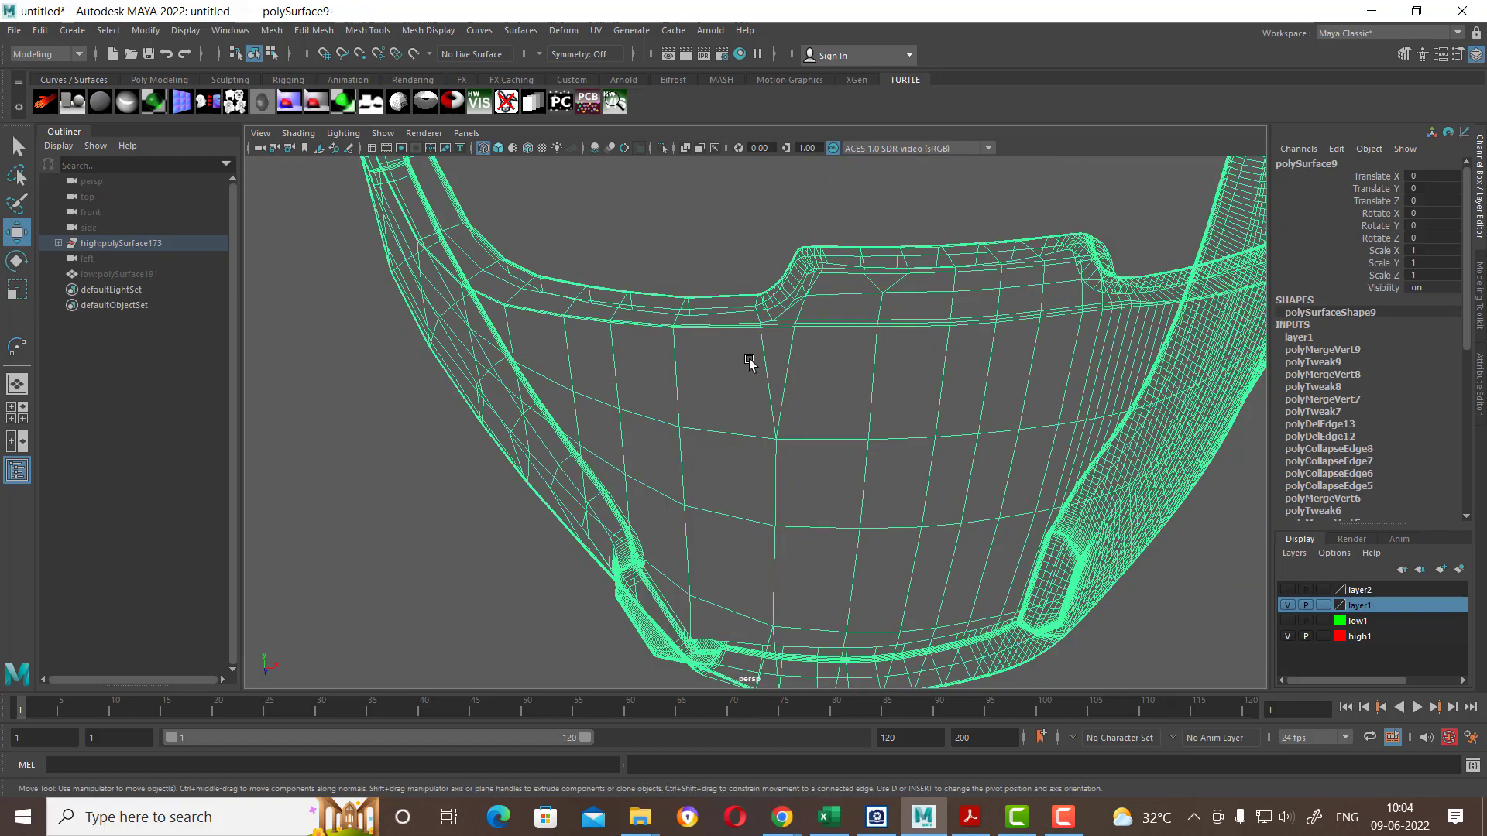
{"action": "key", "text": "5"}
{"action": "mouse_move", "coordinate": [796, 352]}
{"action": "left_mouse_down", "text": "alt"}
{"action": "mouse_move", "coordinate": [800, 479]}
{"action": "mouse_move", "coordinate": [641, 451]}
{"action": "left_mouse_up", "text": "alt"}
{"action": "mouse_move", "coordinate": [641, 452]}
{"action": "right_mouse_down", "text": "alt"}
{"action": "mouse_move", "coordinate": [739, 633]}
{"action": "mouse_move", "coordinate": [774, 454]}
{"action": "right_mouse_up", "text": "alt"}
{"action": "mouse_move", "coordinate": [773, 455]}
{"action": "left_mouse_down", "text": "alt"}
{"action": "mouse_move", "coordinate": [770, 488]}
{"action": "mouse_move", "coordinate": [734, 498]}
{"action": "left_mouse_up", "text": "alt"}
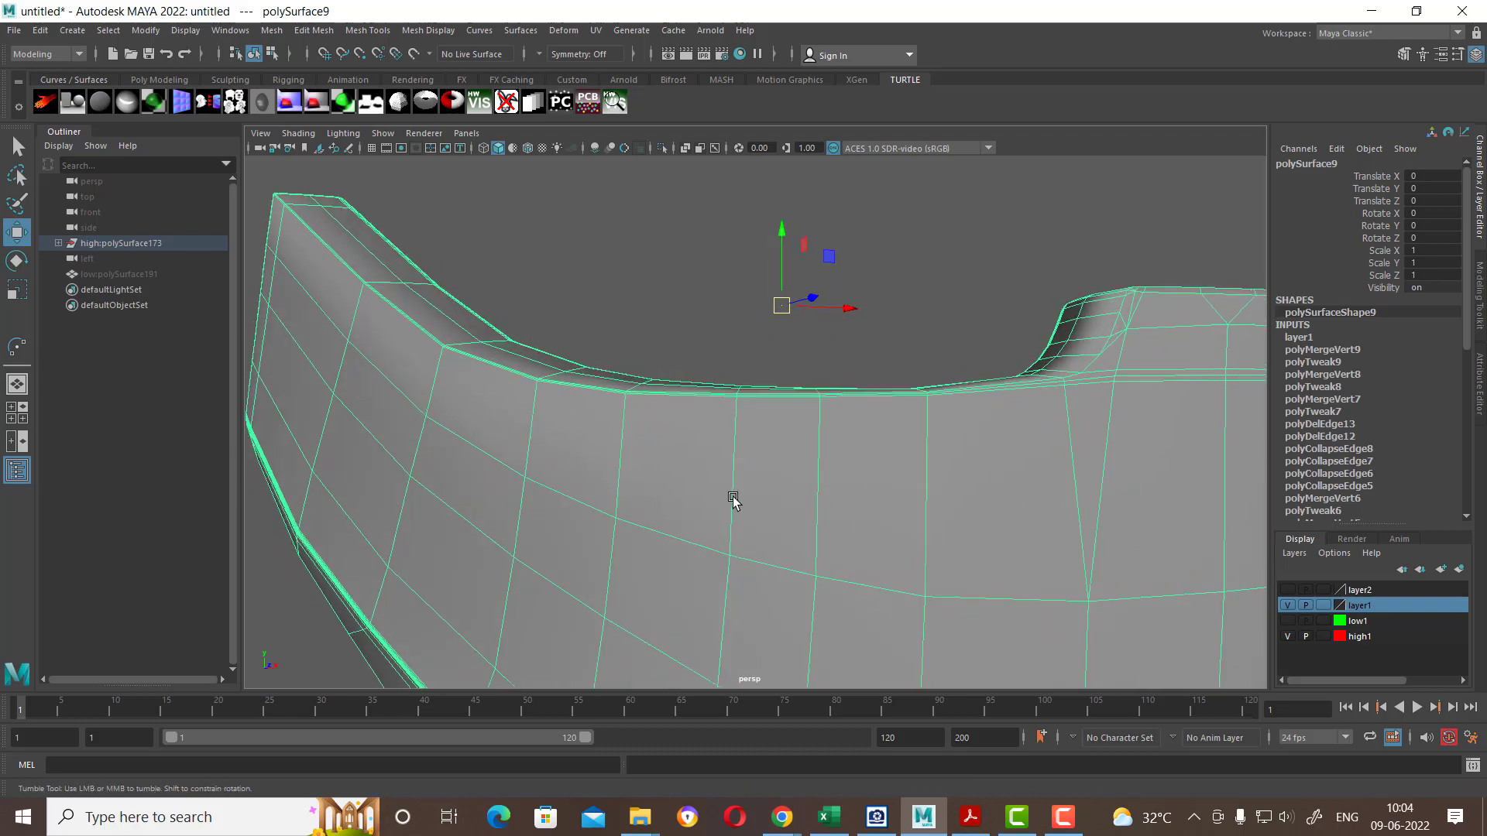
{"action": "mouse_move", "coordinate": [733, 498]}
{"action": "right_mouse_down", "text": "alt"}
{"action": "mouse_move", "coordinate": [515, 542]}
{"action": "mouse_move", "coordinate": [588, 568]}
{"action": "right_mouse_up", "text": "alt"}
{"action": "mouse_move", "coordinate": [587, 568]}
{"action": "left_mouse_down", "text": "alt"}
{"action": "mouse_move", "coordinate": [617, 524]}
{"action": "mouse_move", "coordinate": [573, 517]}
{"action": "left_mouse_up", "text": "alt"}
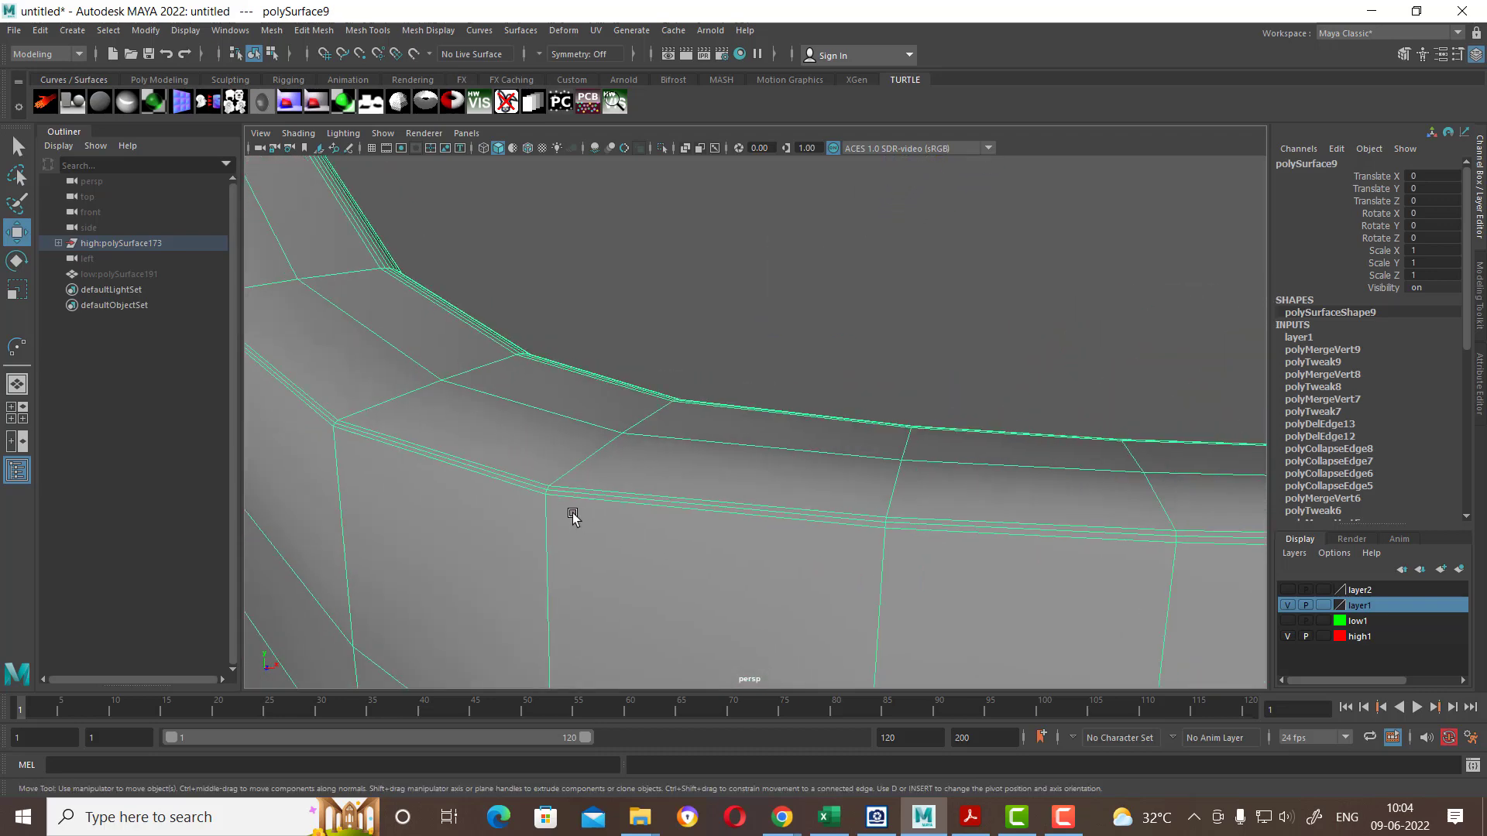
{"action": "mouse_move", "coordinate": [651, 546]}
{"action": "right_mouse_down", "text": "alt"}
{"action": "mouse_move", "coordinate": [661, 478]}
{"action": "mouse_move", "coordinate": [936, 511]}
{"action": "right_mouse_up", "text": "alt"}
{"action": "mouse_move", "coordinate": [936, 511]}
{"action": "left_mouse_down", "text": "alt"}
{"action": "mouse_move", "coordinate": [906, 411]}
{"action": "mouse_move", "coordinate": [909, 493]}
{"action": "left_mouse_up", "text": "alt"}
Step: Create a polygon cylinder, frame it, and hide all other objects
{"action": "left_click", "coordinate": [934, 515]}
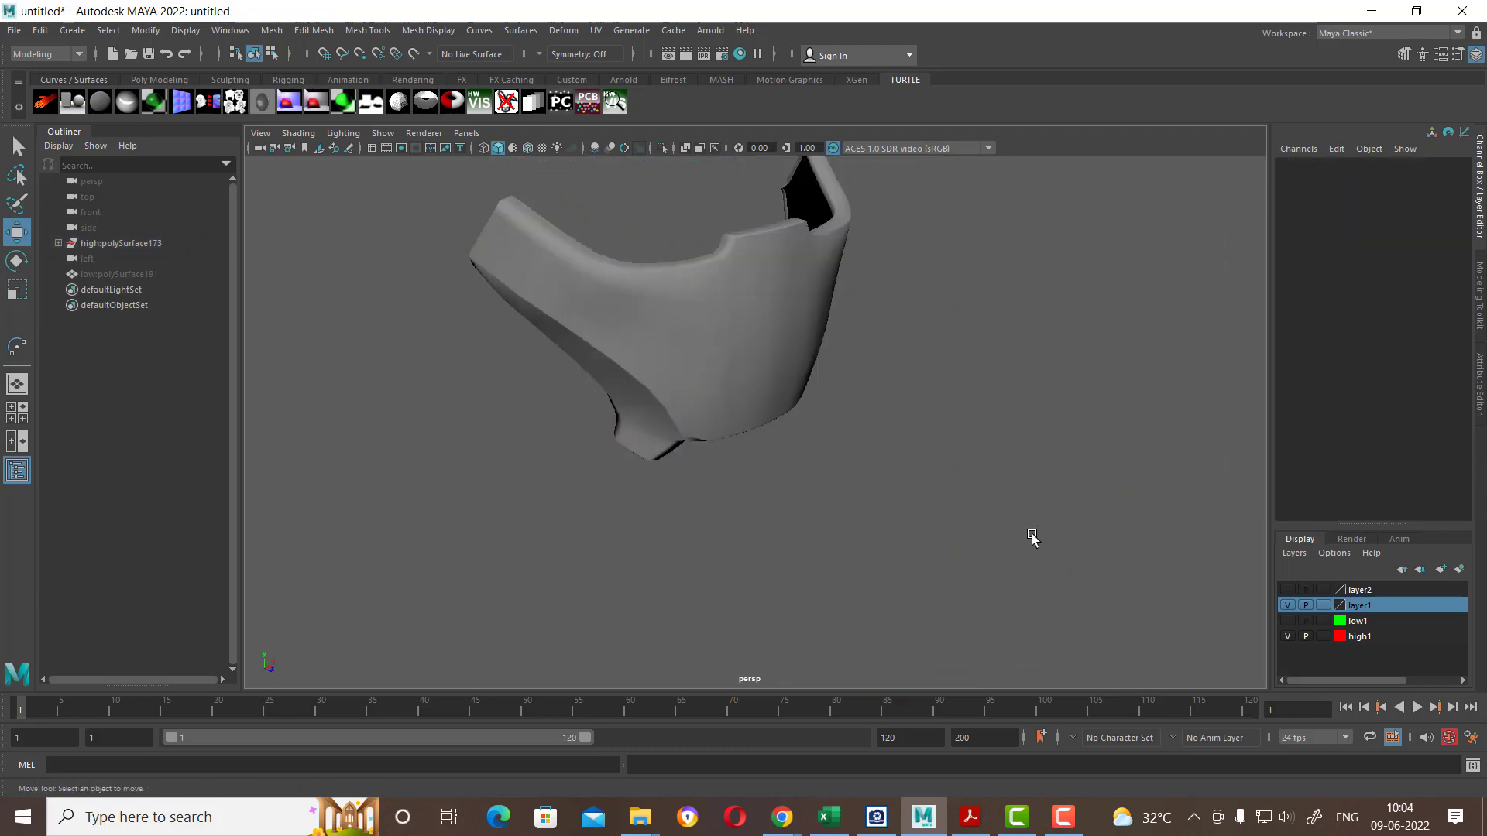
{"action": "left_click_drag", "start_coordinate": [1032, 537], "coordinate": [934, 516], "text": "alt"}
{"action": "right_click", "coordinate": [976, 458], "text": "shift"}
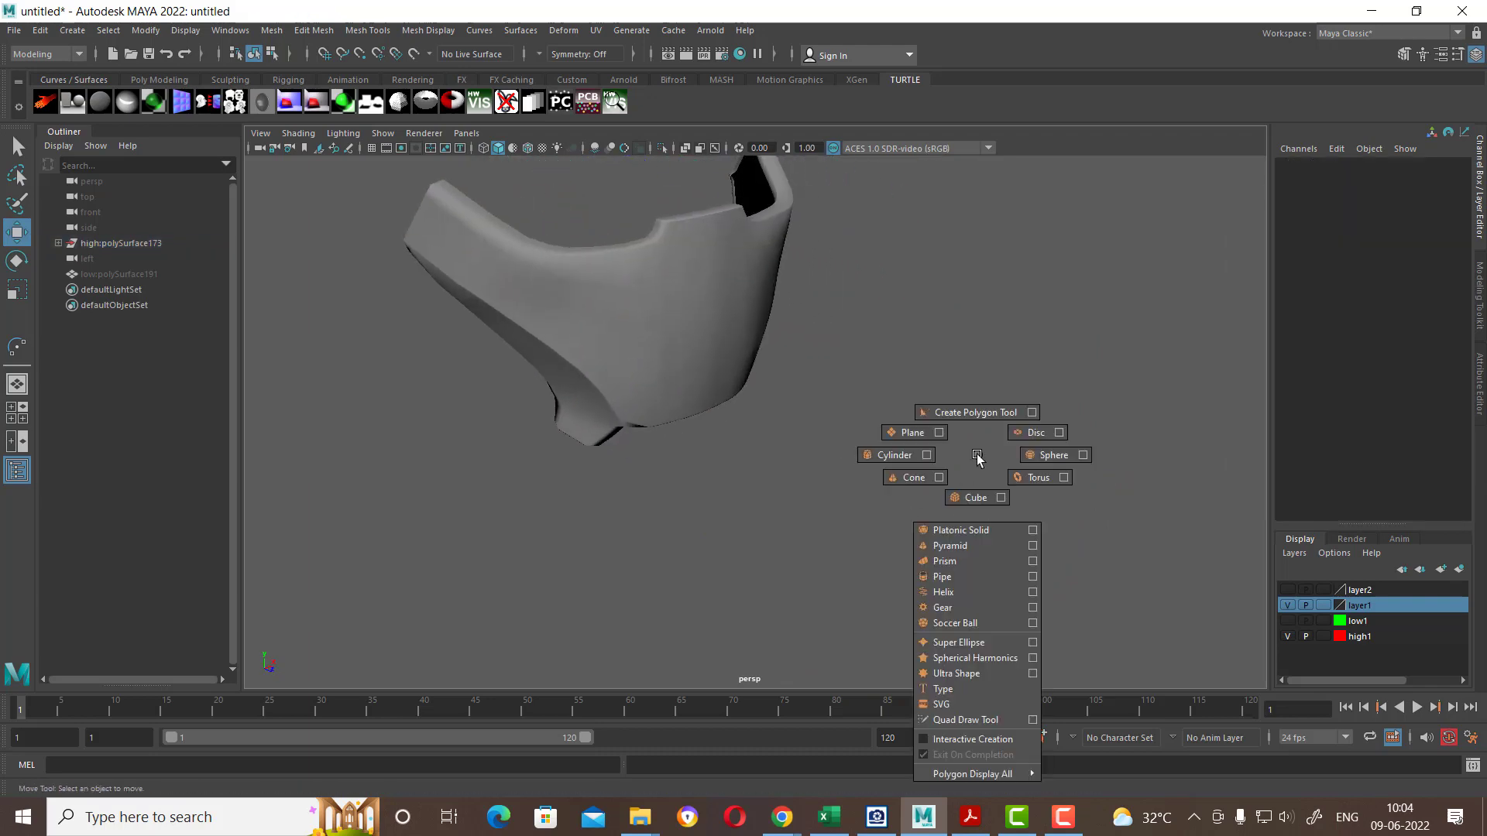
{"action": "left_click", "coordinate": [878, 452]}
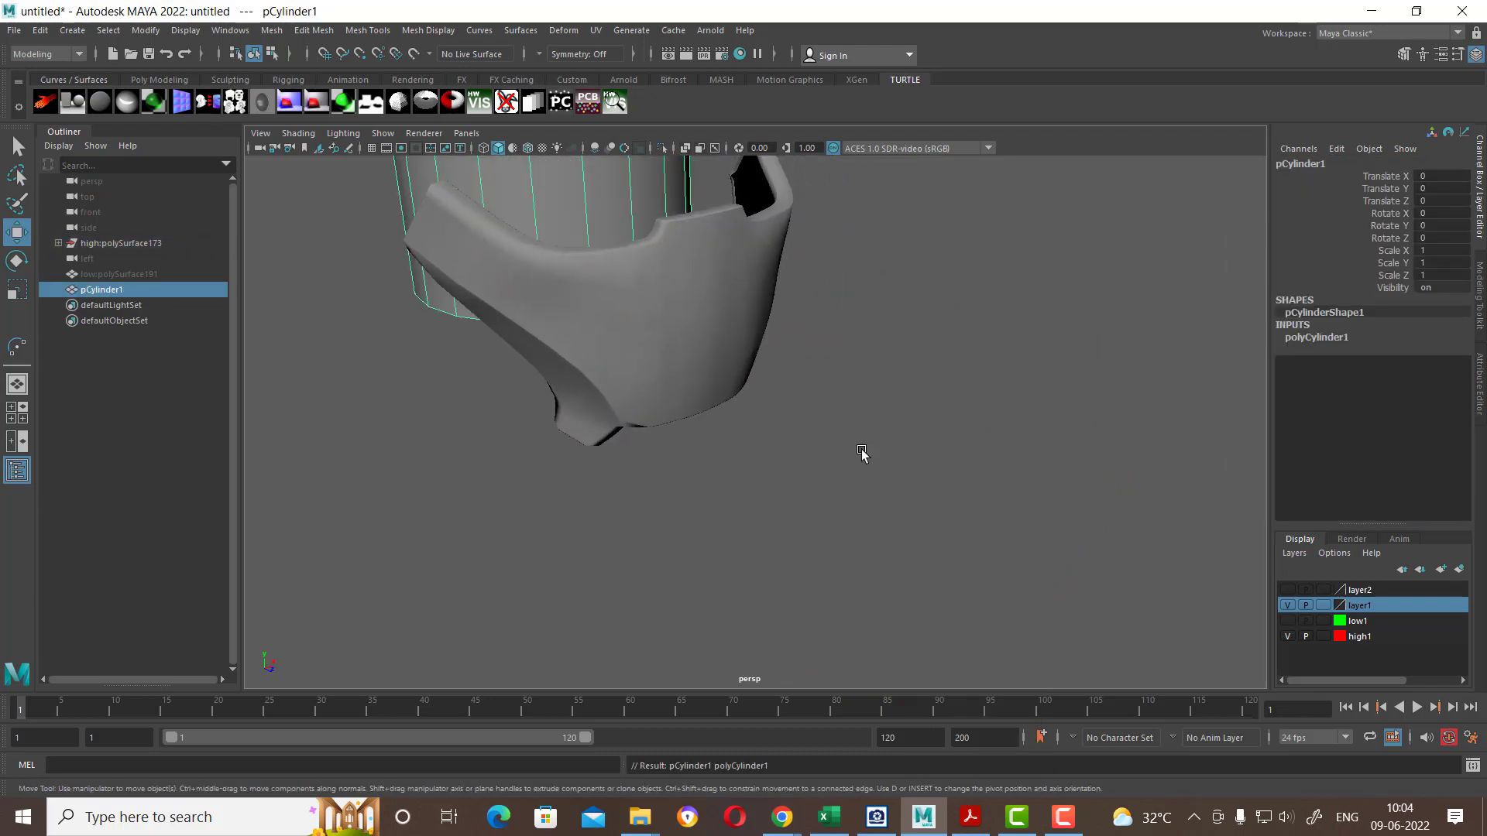
{"action": "key", "text": "f"}
{"action": "scroll", "coordinate": [774, 449], "scroll_direction": "down", "scroll_amount": 3}
{"action": "scroll", "coordinate": [852, 496], "scroll_direction": "up", "scroll_amount": 3}
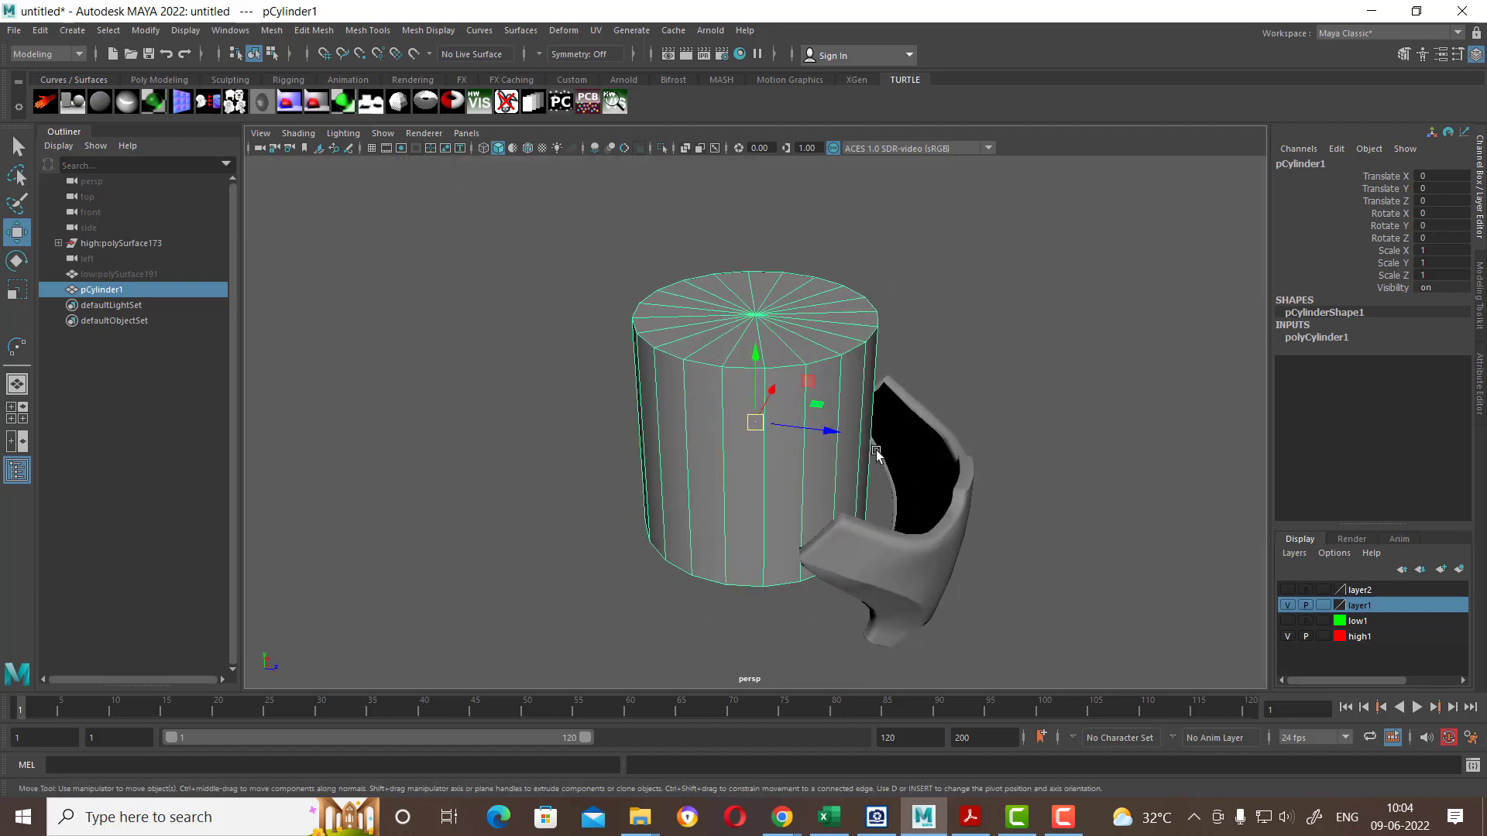
{"action": "scroll", "coordinate": [902, 534], "scroll_direction": "up", "scroll_amount": 2}
{"action": "key", "text": "alt+h"}
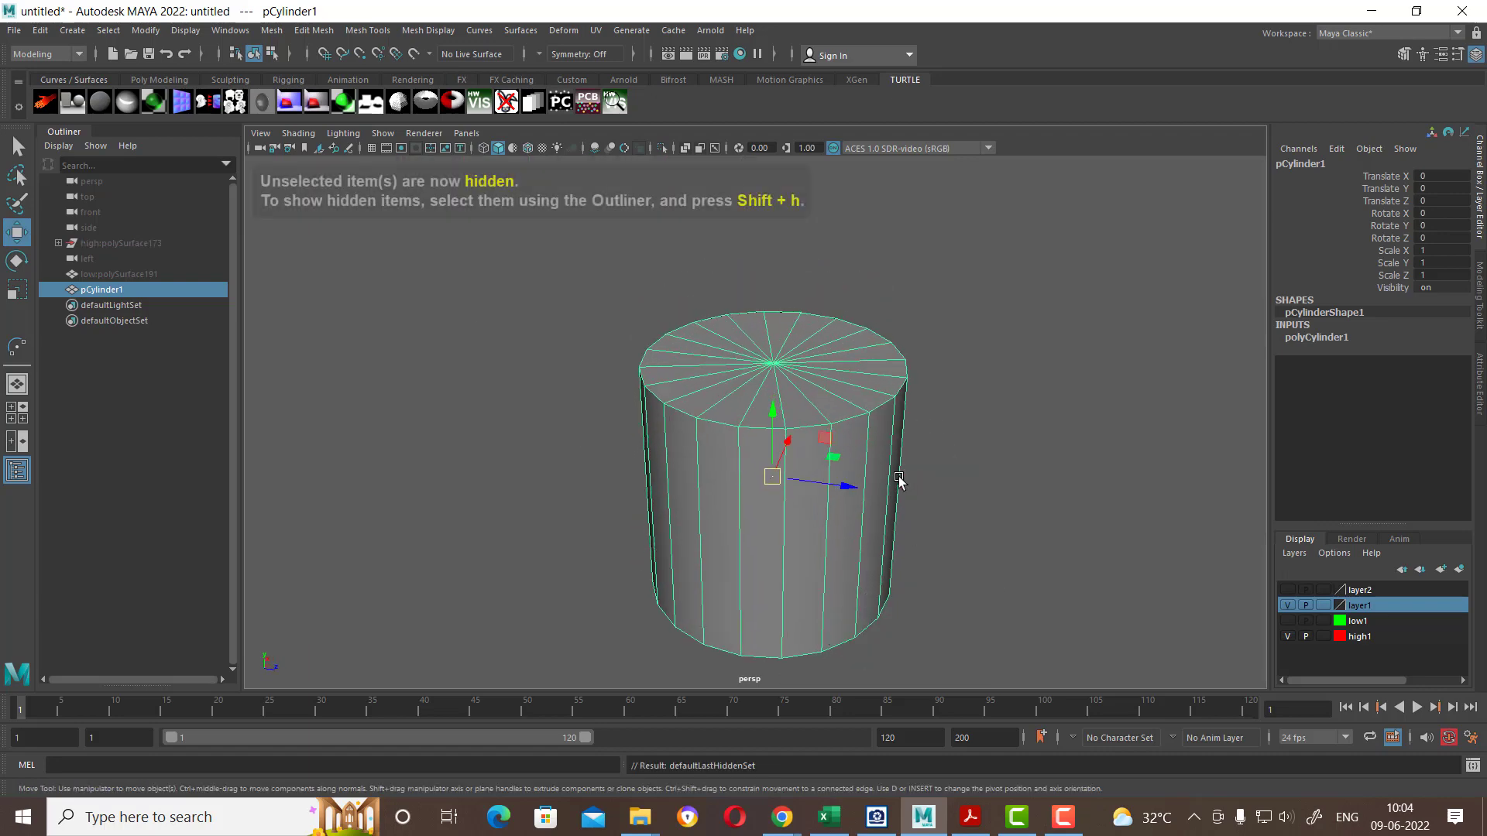
{"action": "left_click_drag", "start_coordinate": [898, 476], "coordinate": [850, 546], "text": "alt"}
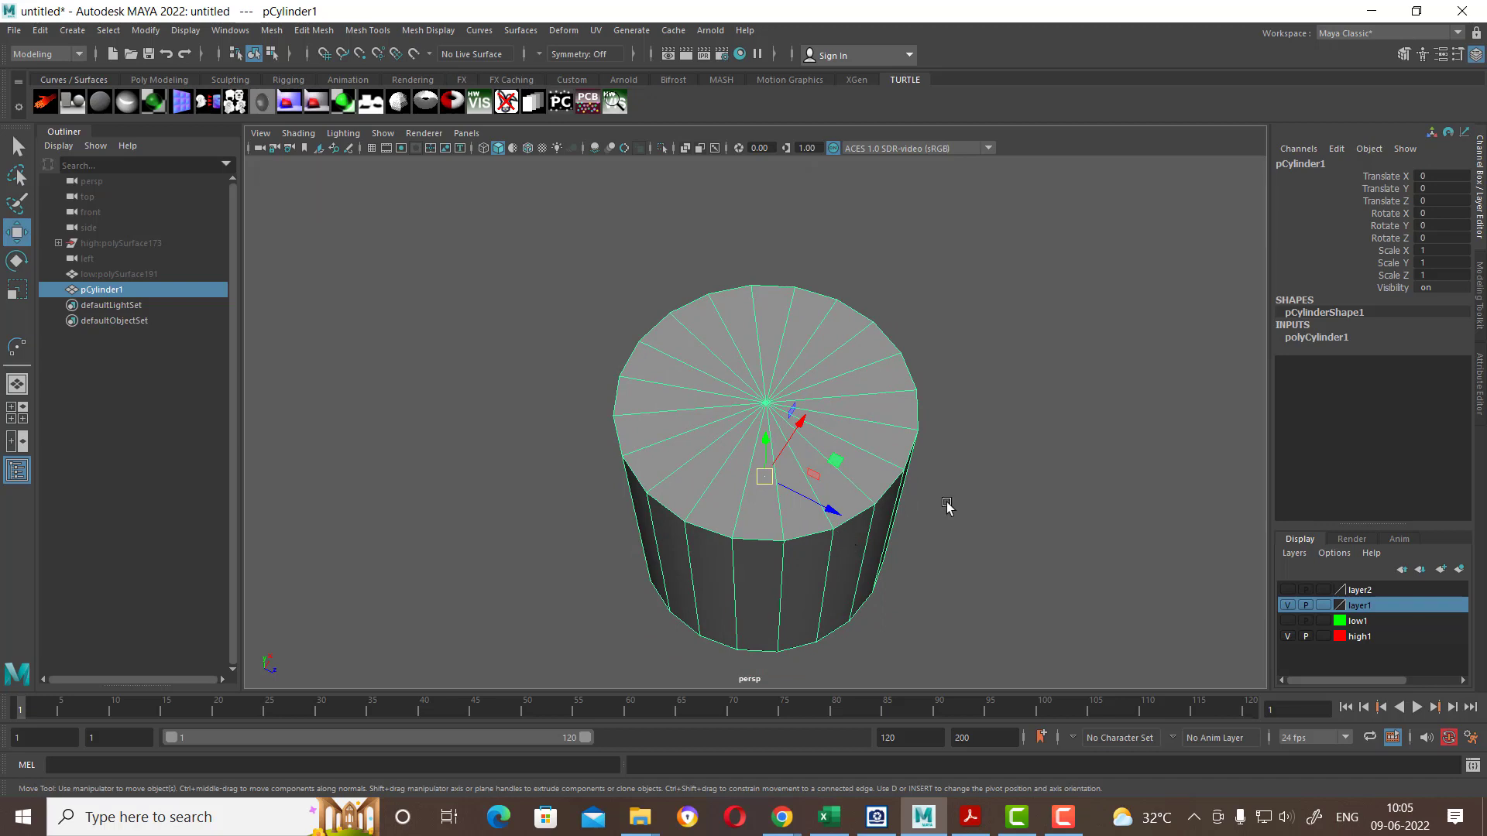
Step: Raise the cylinder's Subdivisions Axis from 20 to 50
{"action": "left_click", "coordinate": [1315, 337]}
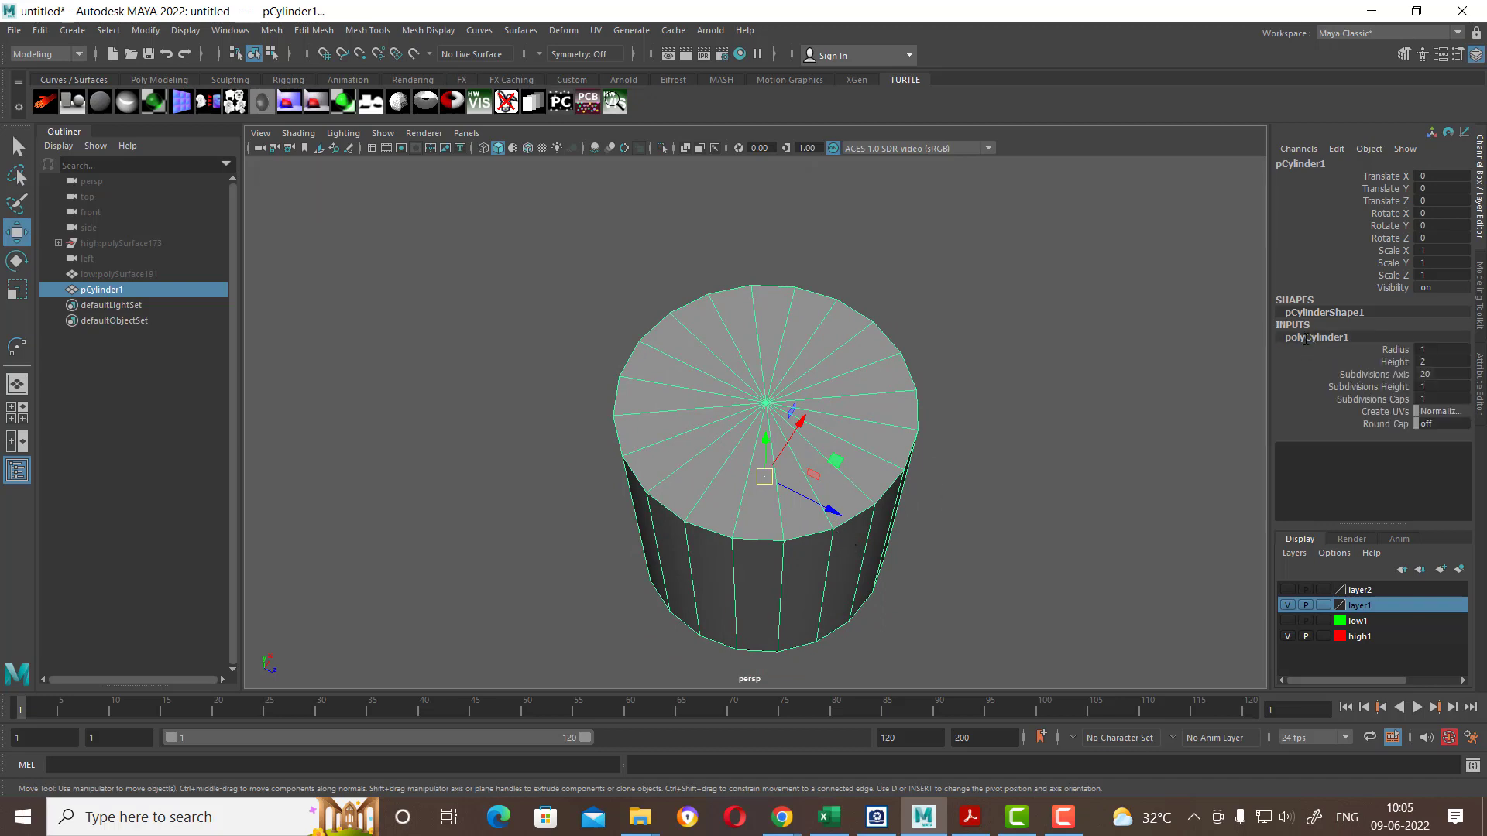
{"action": "left_click", "coordinate": [1377, 375]}
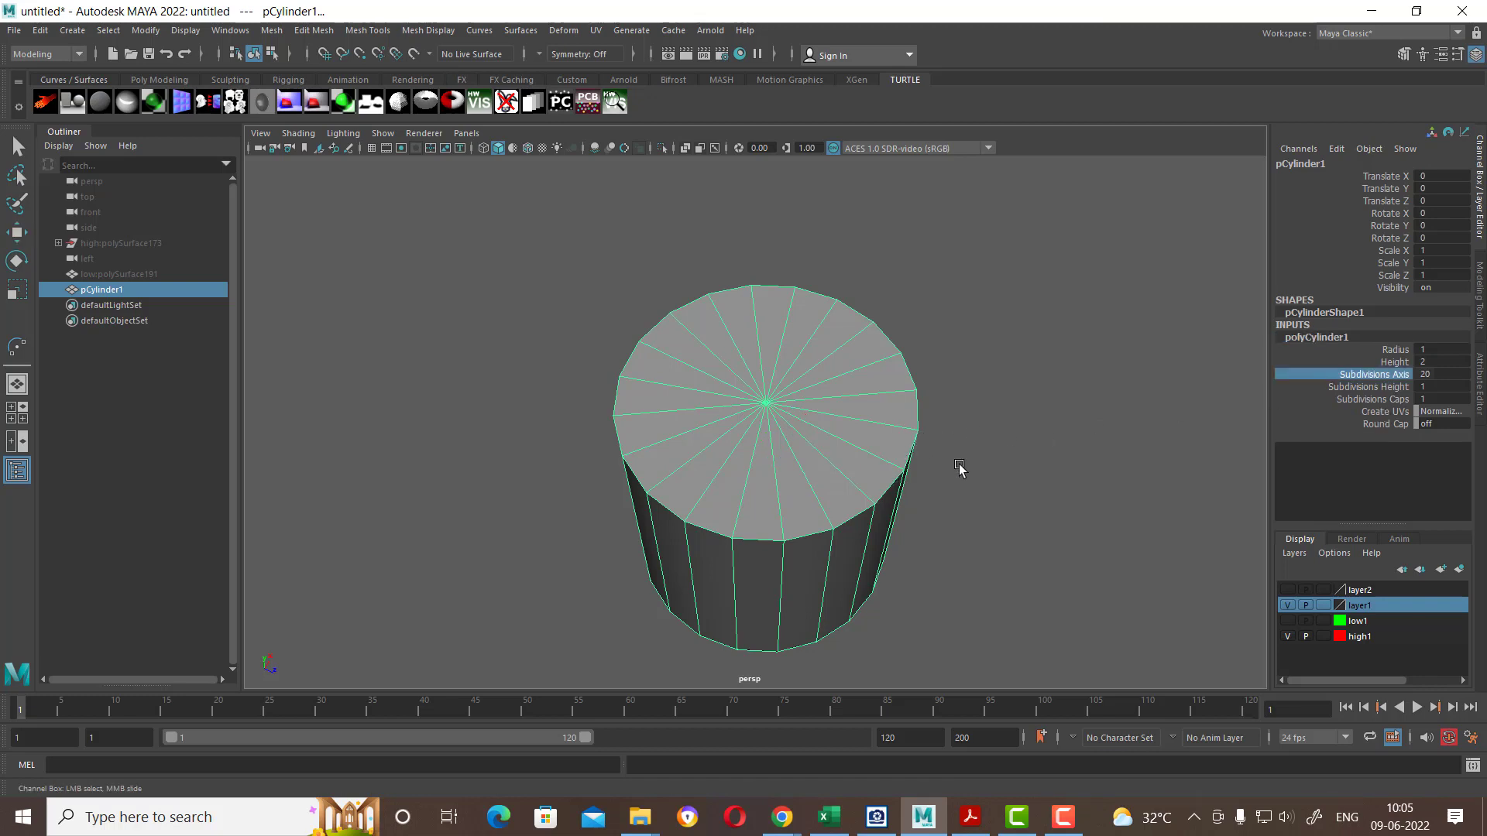
{"action": "middle_click_drag", "start_coordinate": [1016, 429], "coordinate": [1348, 361]}
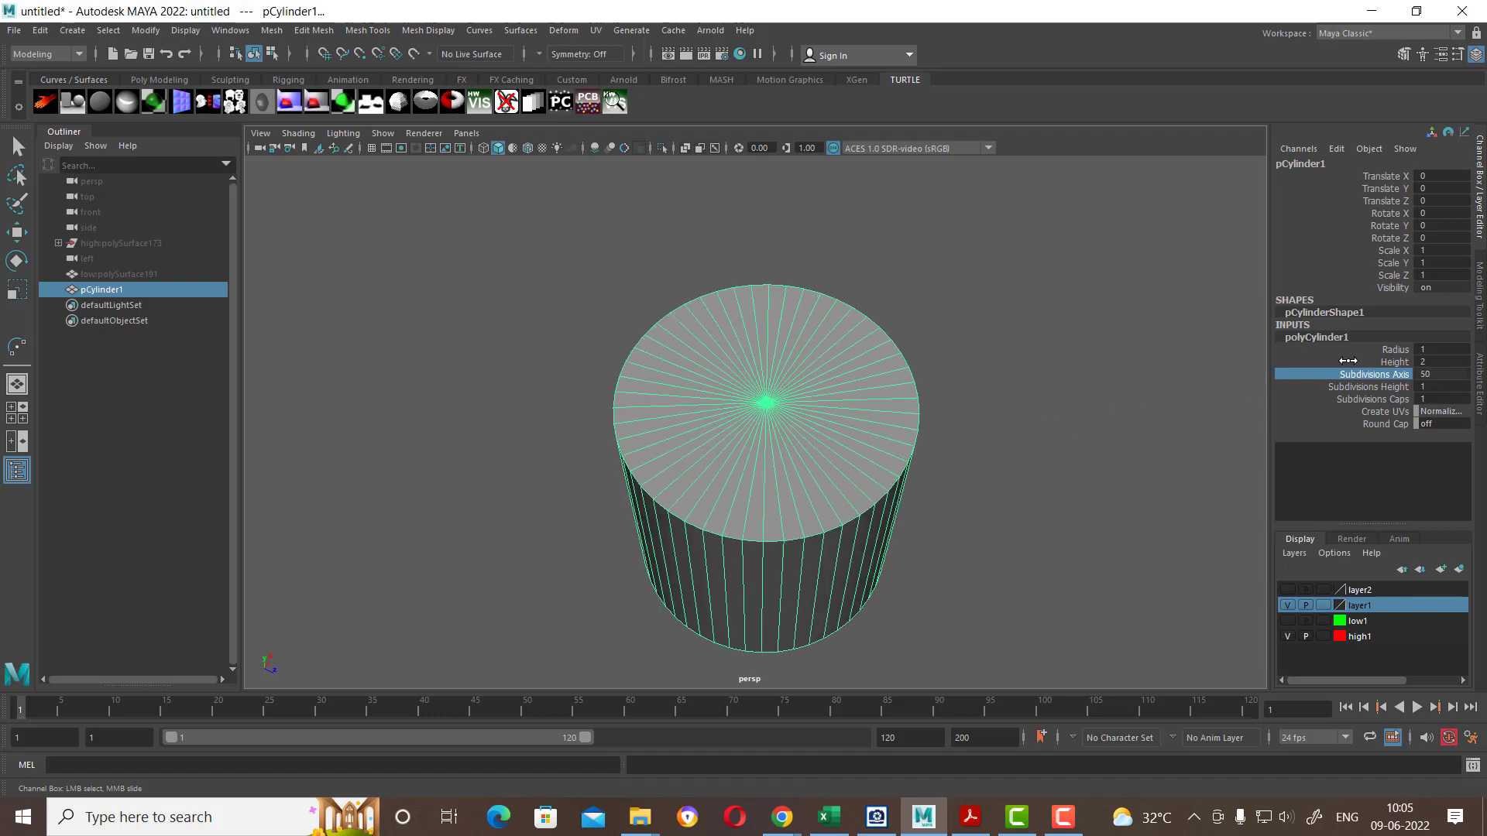
{"action": "left_click_drag", "start_coordinate": [1103, 468], "coordinate": [1082, 454], "text": "alt"}
{"action": "scroll", "coordinate": [1081, 455], "scroll_direction": "up", "scroll_amount": 2}
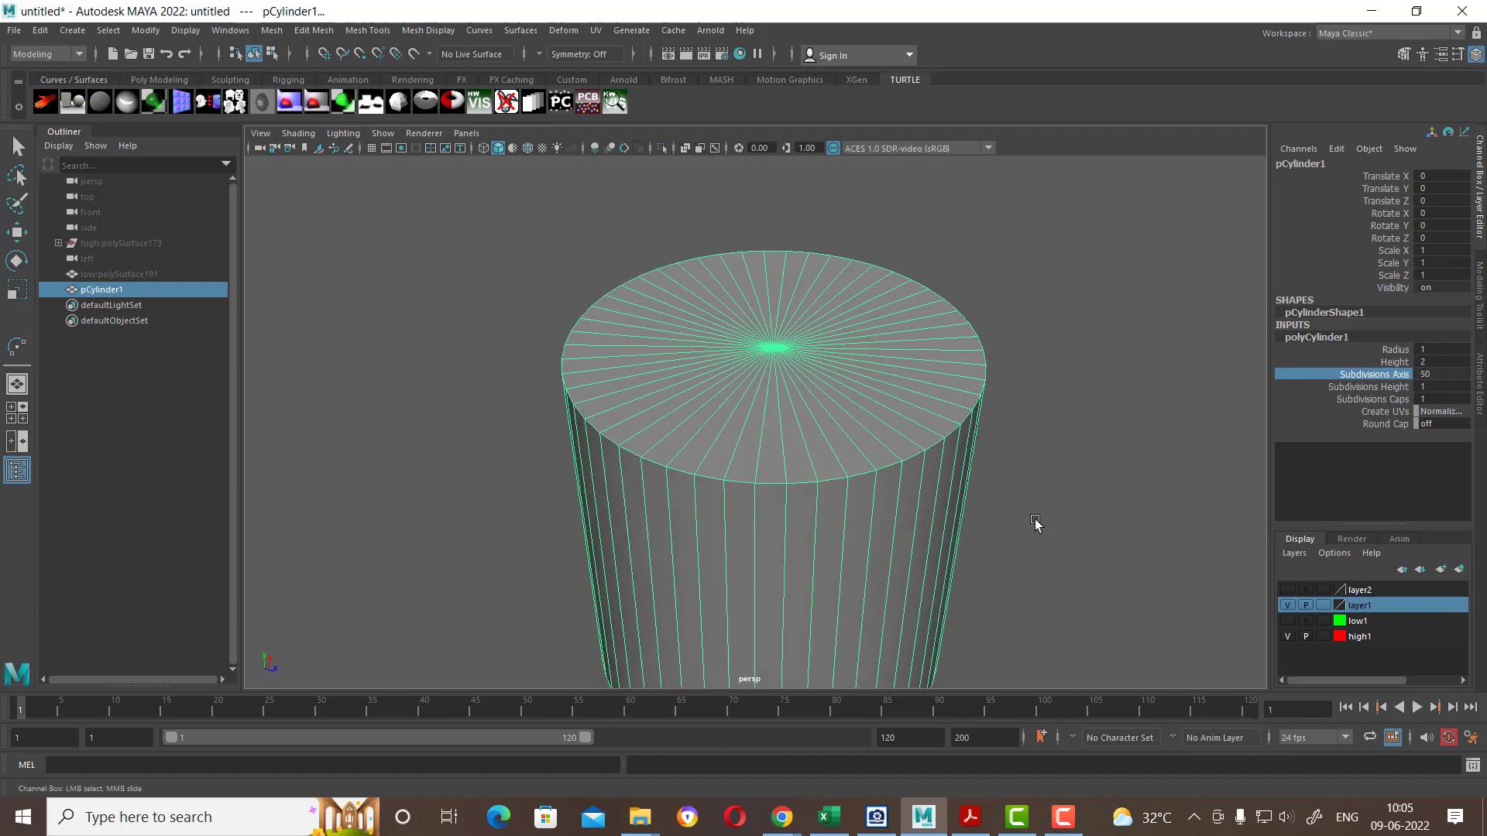
{"action": "scroll", "coordinate": [838, 467], "scroll_direction": "up", "scroll_amount": 2}
Step: Switch the viewport to Top view and frame the cylinder
{"action": "right_click", "coordinate": [838, 467]}
{"action": "key", "text": "w"}
{"action": "left_click", "coordinate": [1073, 313]}
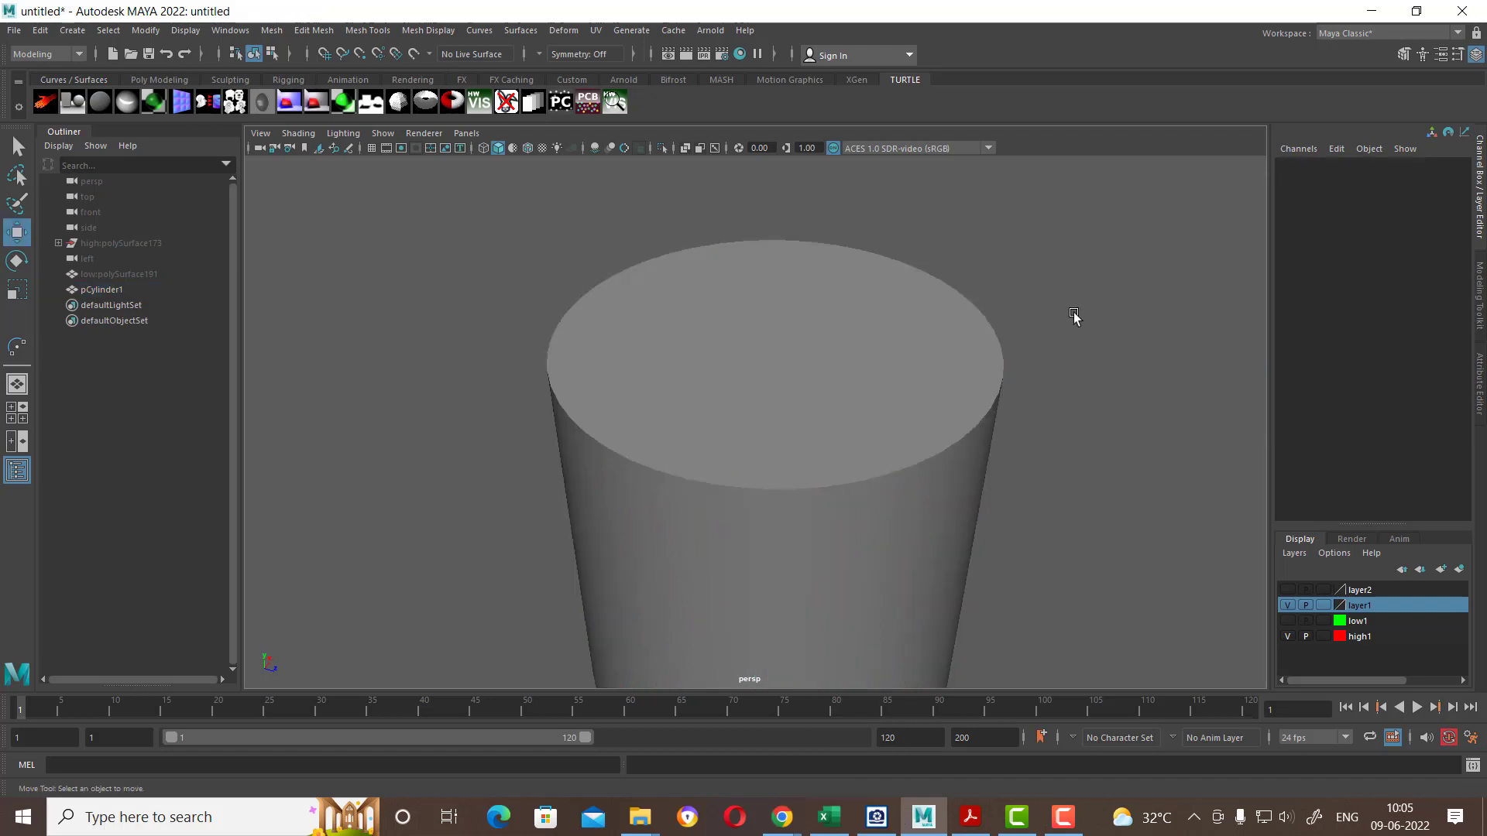
{"action": "key", "text": "space"}
{"action": "left_click_drag", "start_coordinate": [961, 313], "coordinate": [930, 325]}
{"action": "left_click", "coordinate": [785, 419]}
{"action": "key", "text": "f"}
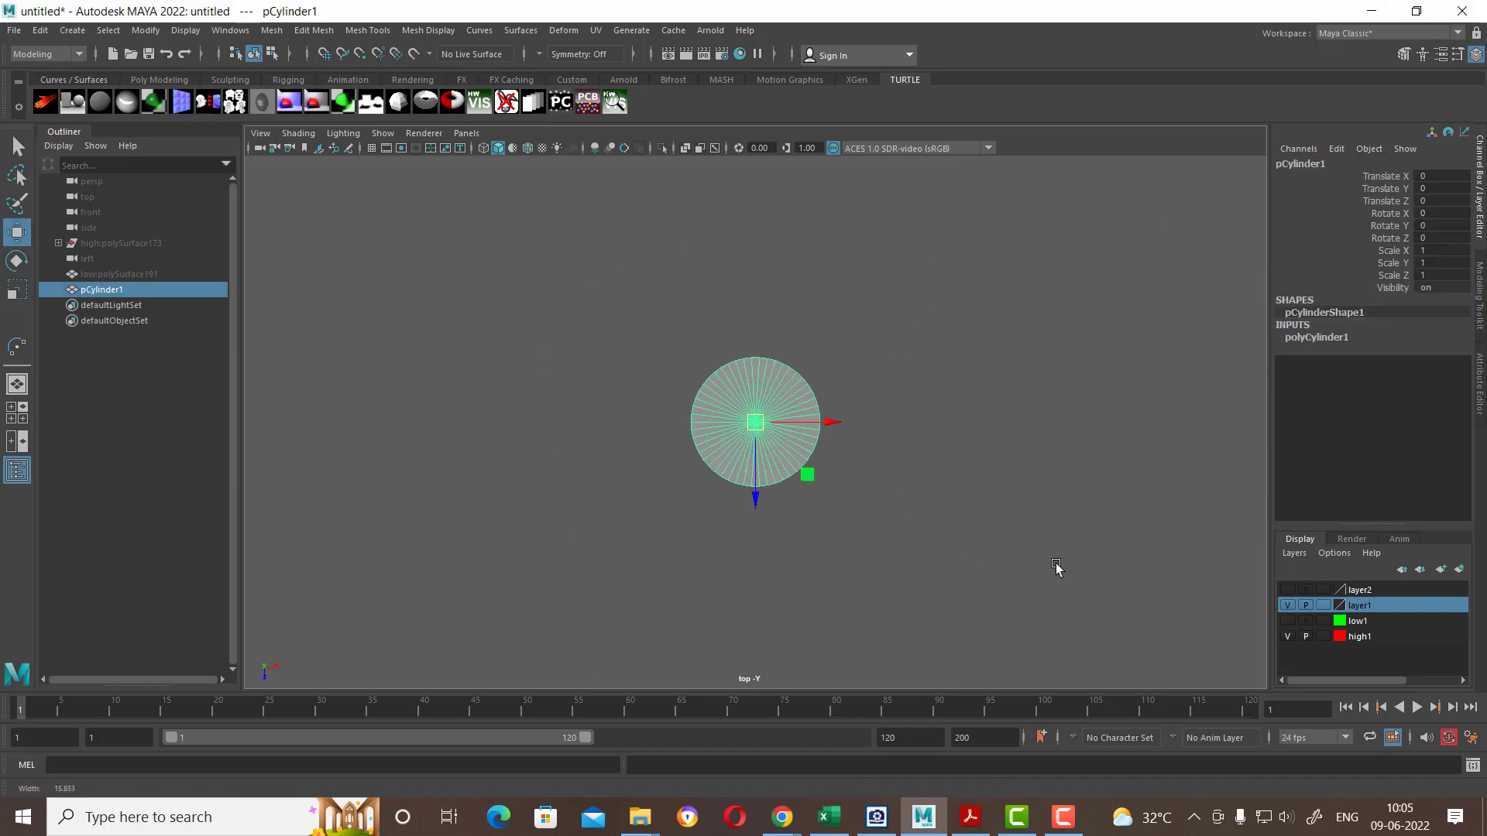
{"action": "left_click", "coordinate": [596, 594]}
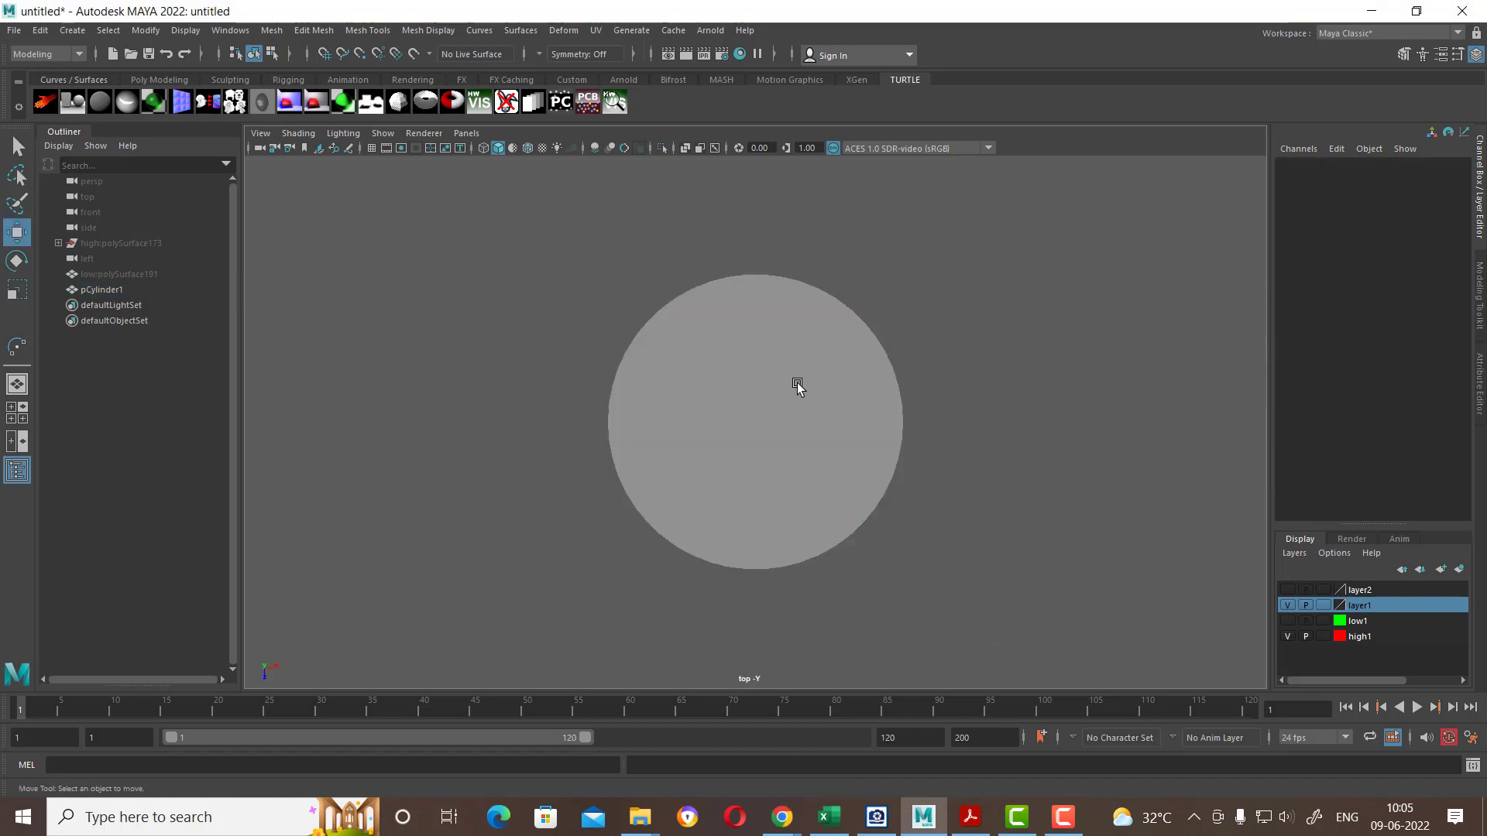
Step: Return to the perspective view and select the cylinder
{"action": "left_click", "coordinate": [793, 439]}
{"action": "key", "text": "space"}
{"action": "left_click_drag", "start_coordinate": [758, 425], "coordinate": [886, 359]}
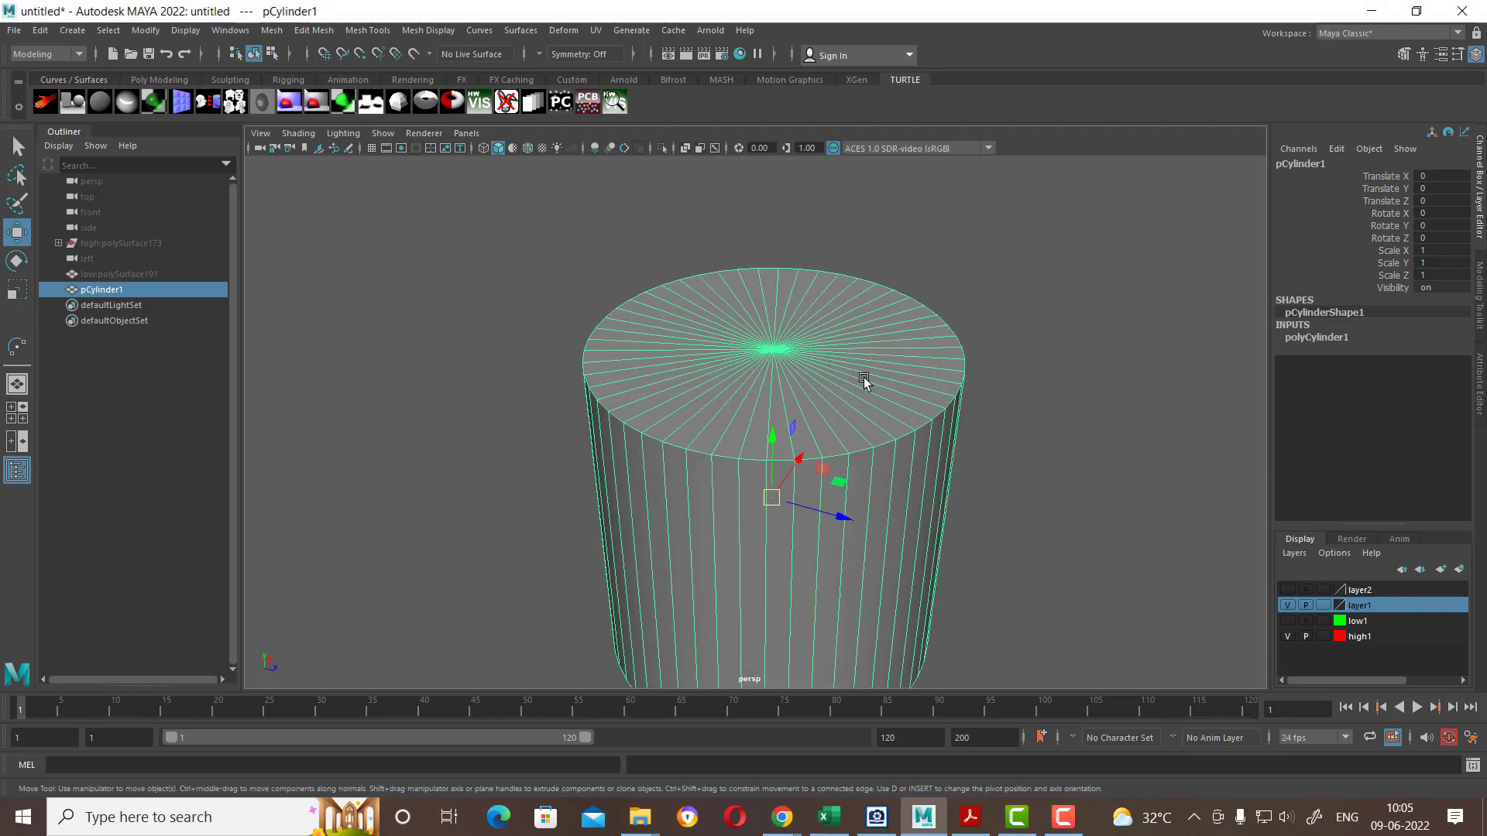
{"action": "left_click_drag", "start_coordinate": [847, 442], "coordinate": [899, 458], "text": "alt"}
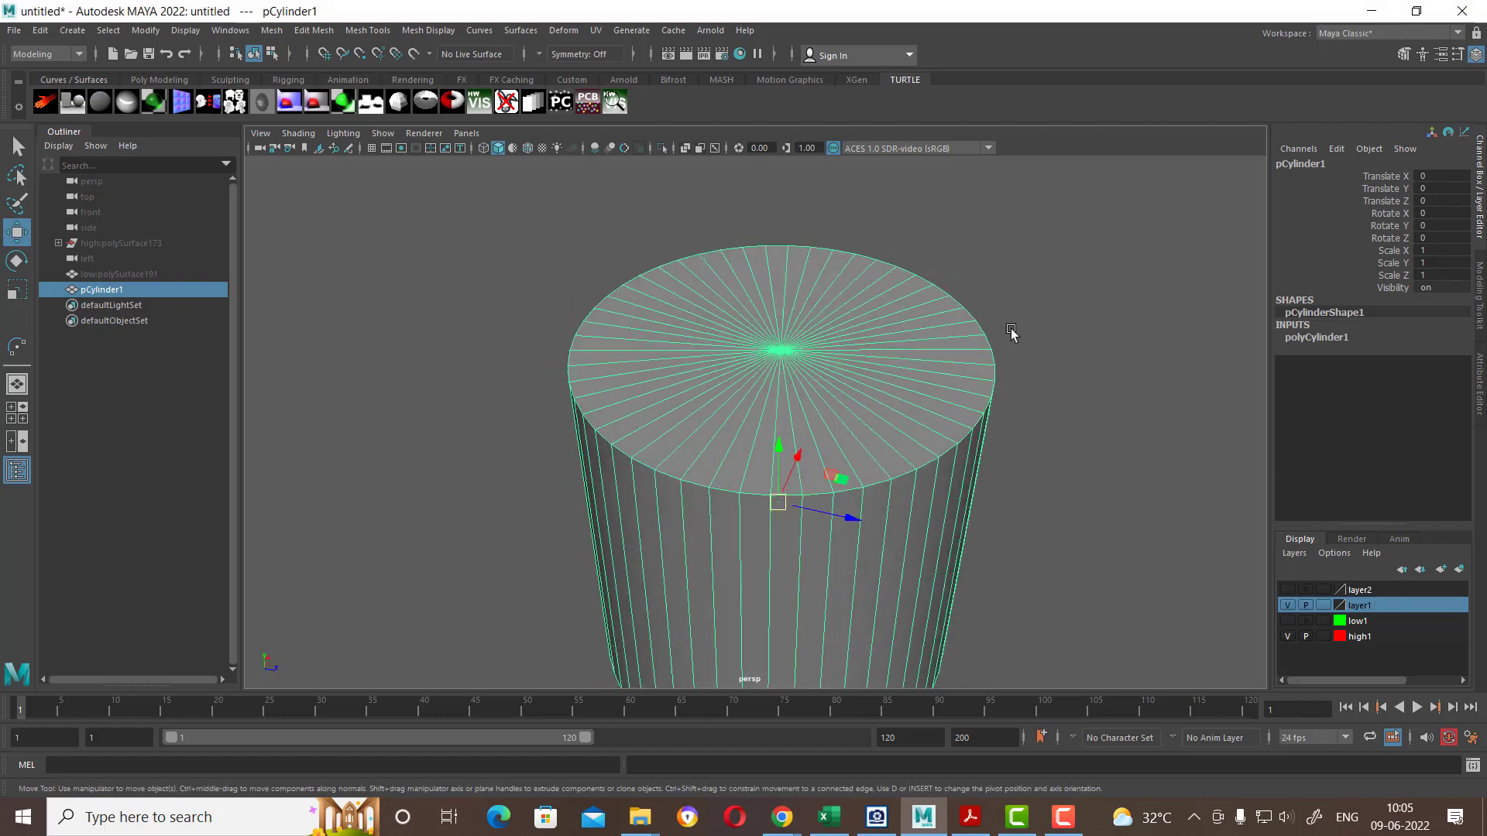
{"action": "left_click", "coordinate": [1010, 328]}
{"action": "scroll", "coordinate": [939, 421], "scroll_direction": "up", "scroll_amount": 3}
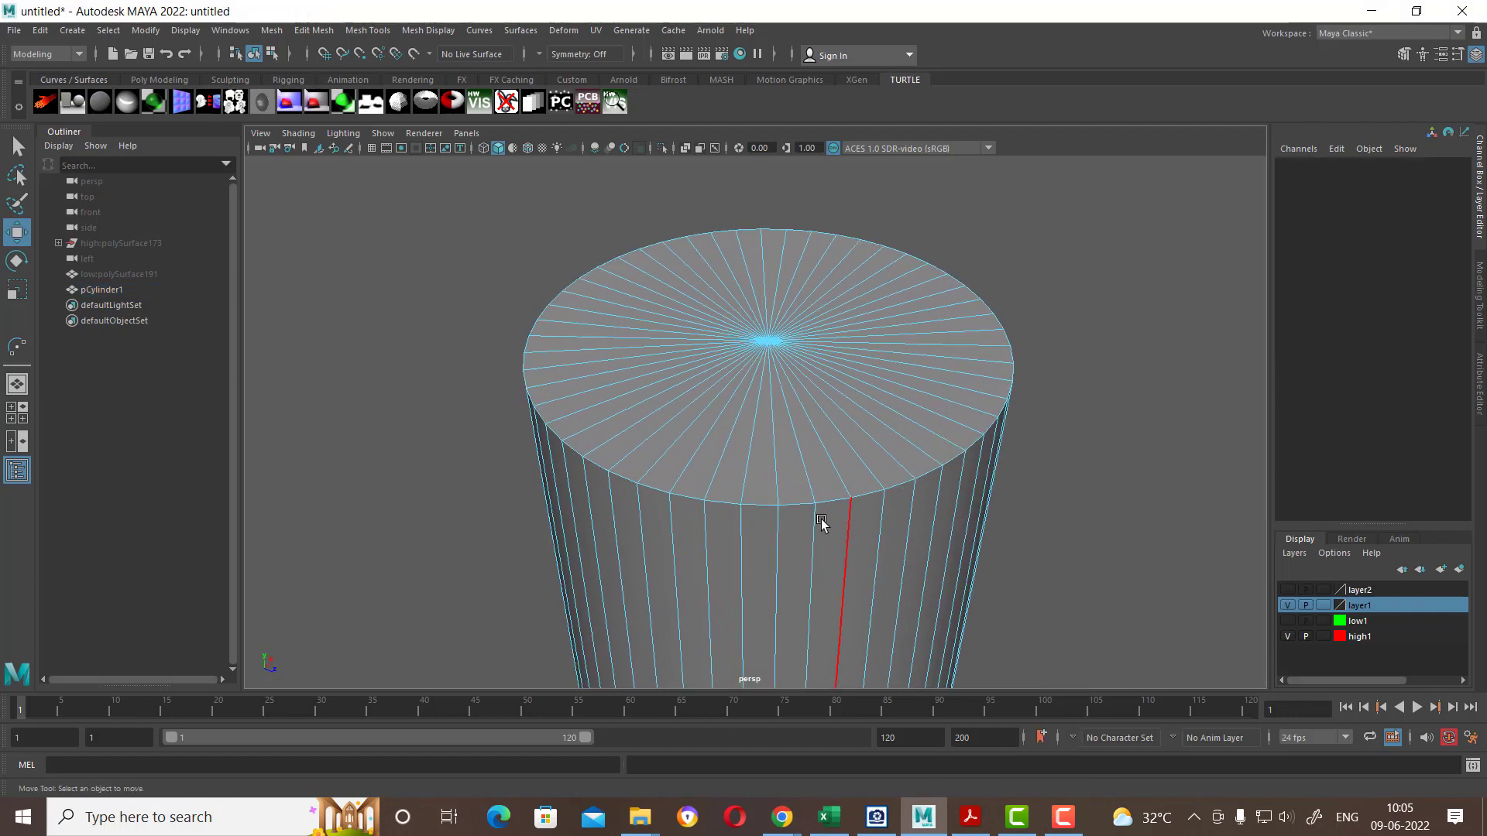
{"action": "left_click", "coordinate": [848, 395]}
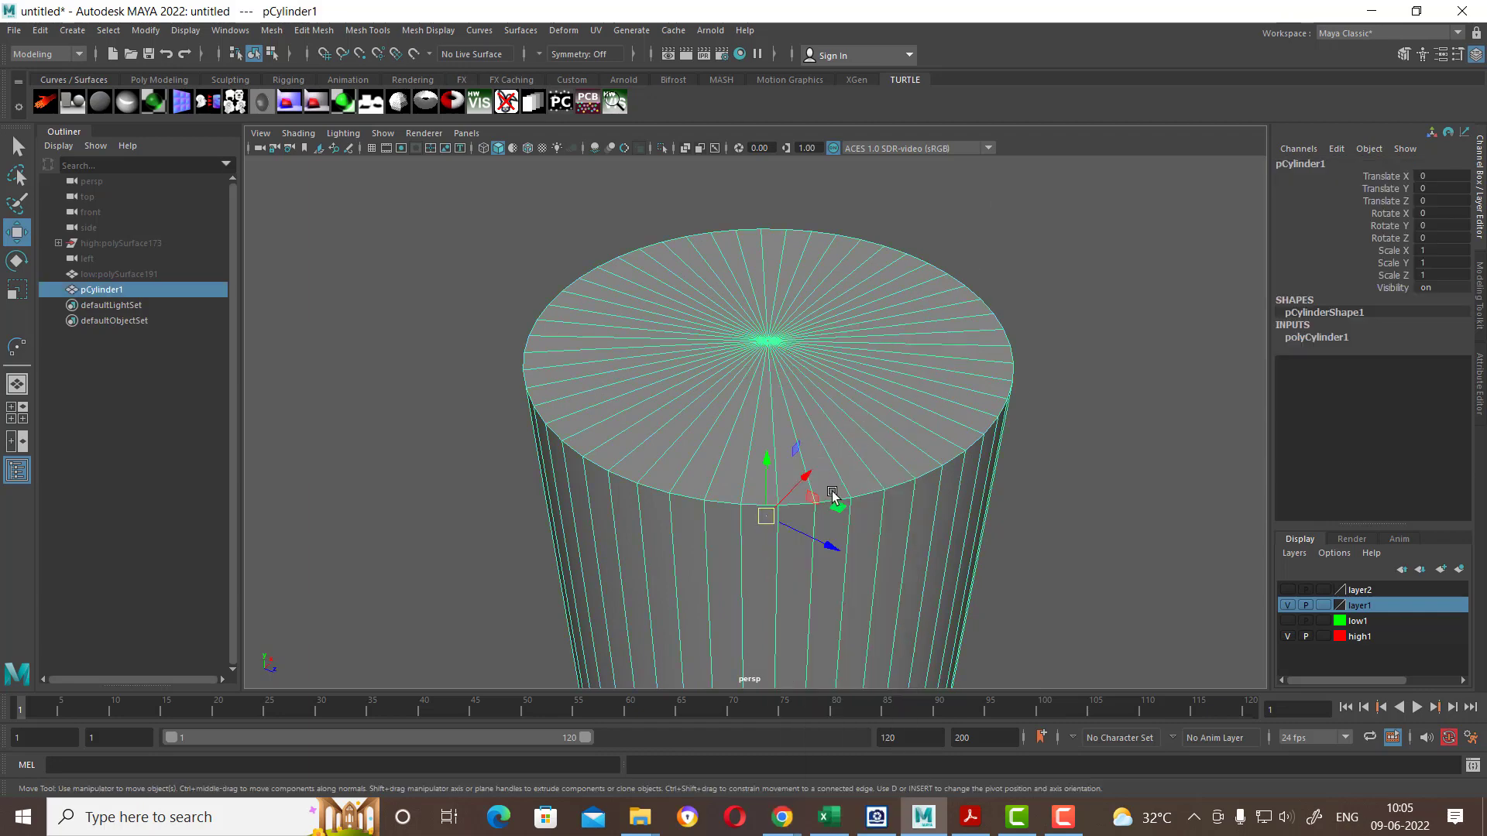
{"action": "left_click_drag", "start_coordinate": [833, 495], "coordinate": [760, 518], "text": "alt"}
Step: Group the cylinder, then reselect pCylinder1 in edge selection mode
{"action": "left_click", "coordinate": [71, 31]}
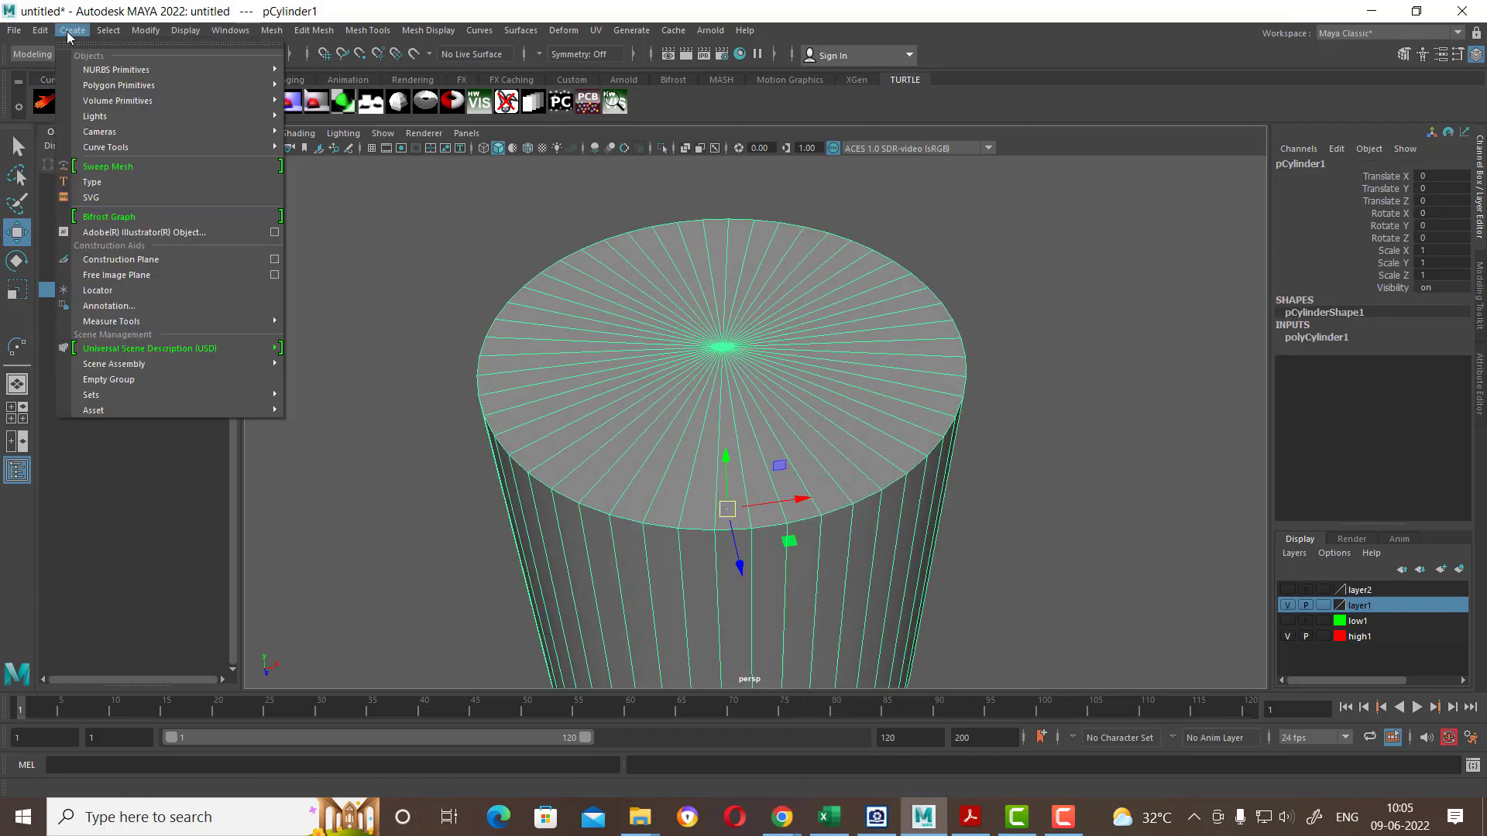
{"action": "left_click", "coordinate": [91, 138]}
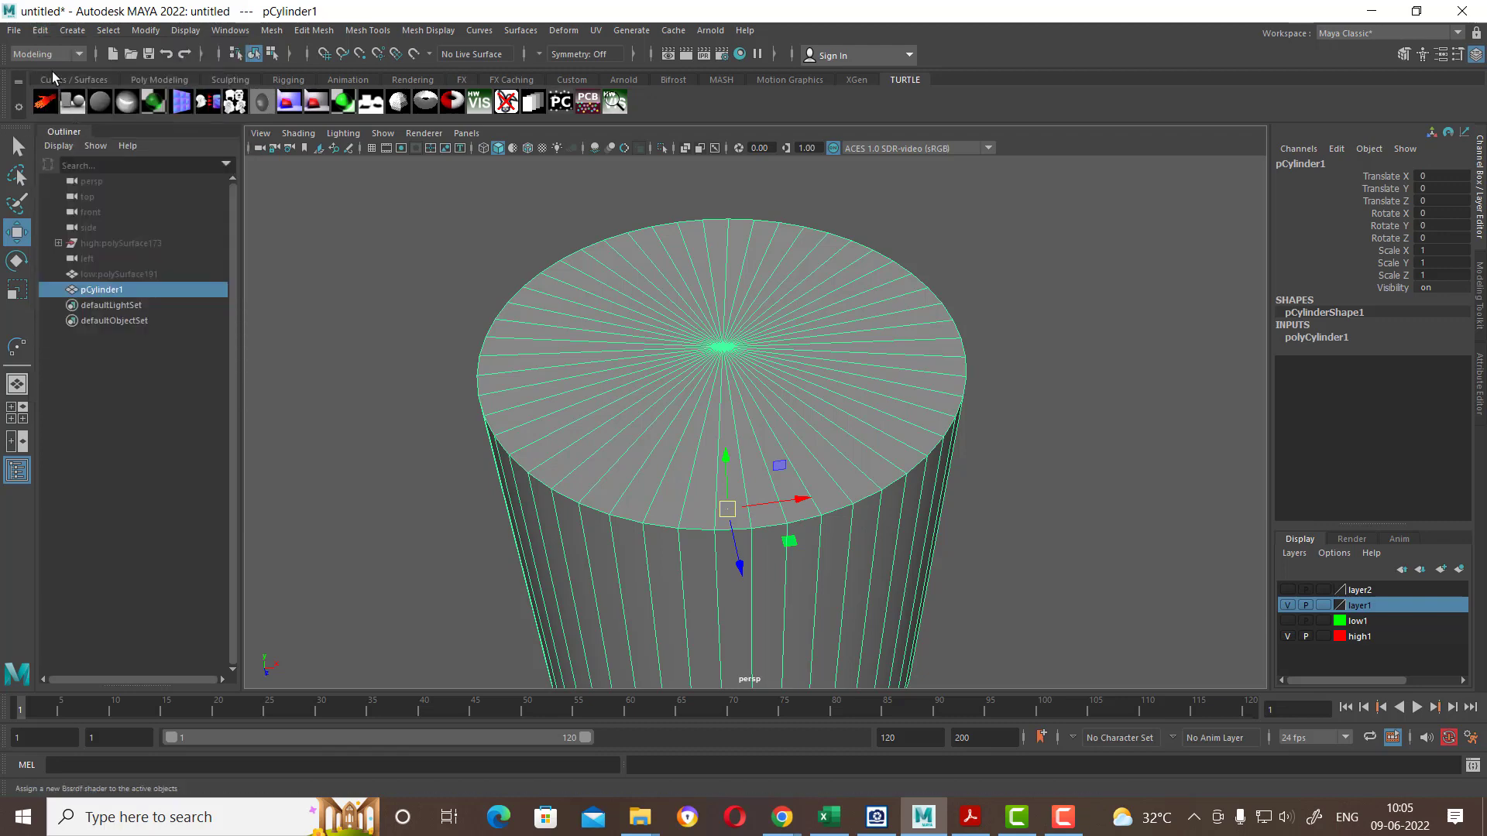
{"action": "left_click", "coordinate": [44, 29]}
{"action": "left_click", "coordinate": [96, 149]}
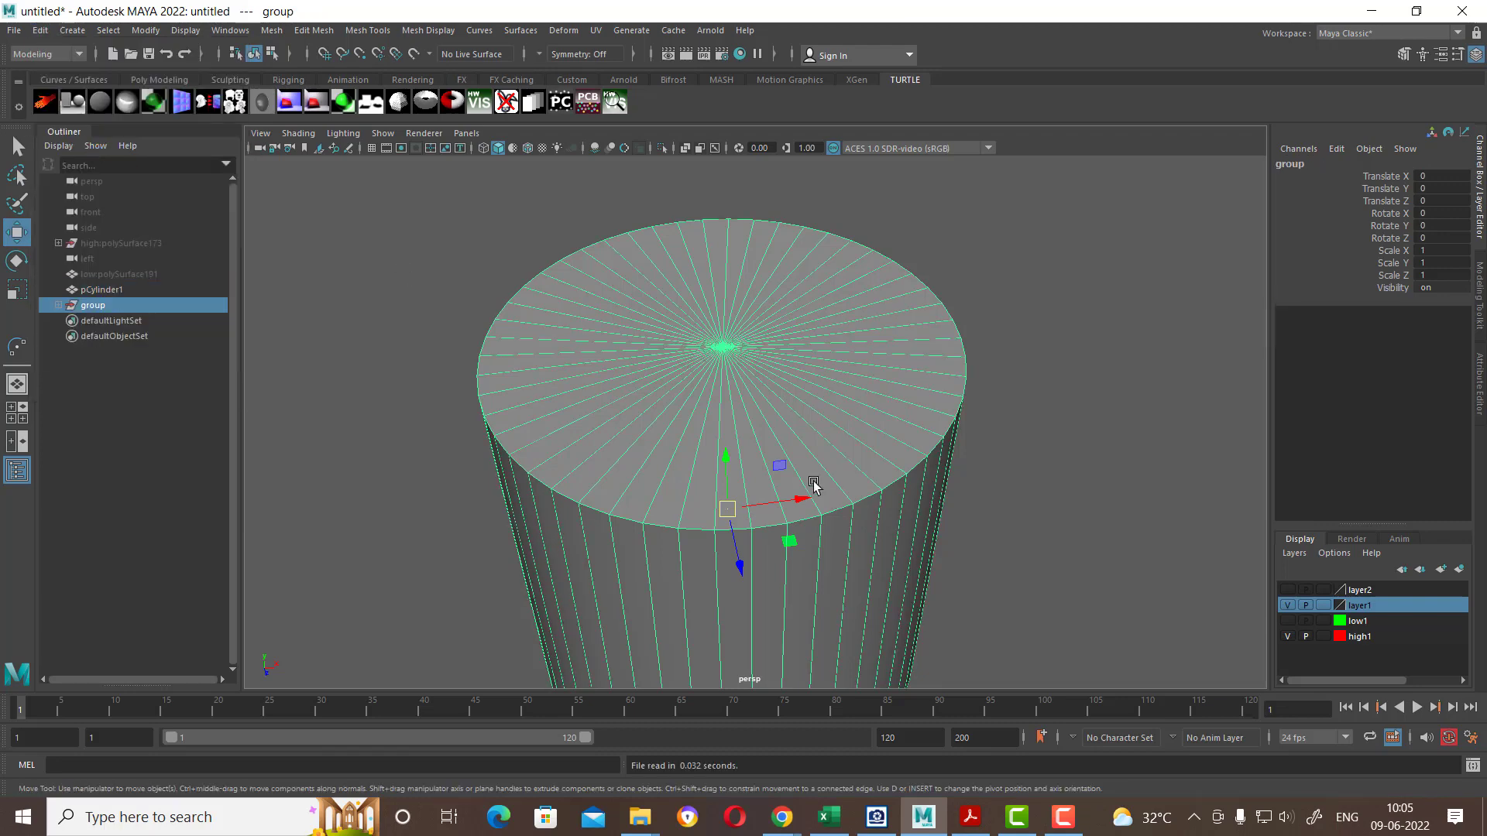
{"action": "mouse_move", "coordinate": [813, 481]}
{"action": "left_mouse_down", "text": "alt"}
{"action": "mouse_move", "coordinate": [759, 513]}
{"action": "mouse_move", "coordinate": [844, 503]}
{"action": "mouse_move", "coordinate": [518, 432]}
{"action": "mouse_move", "coordinate": [806, 461]}
{"action": "left_mouse_up", "text": "alt"}
{"action": "left_click", "coordinate": [806, 462]}
{"action": "left_click_drag", "start_coordinate": [889, 434], "coordinate": [925, 374], "text": "alt"}
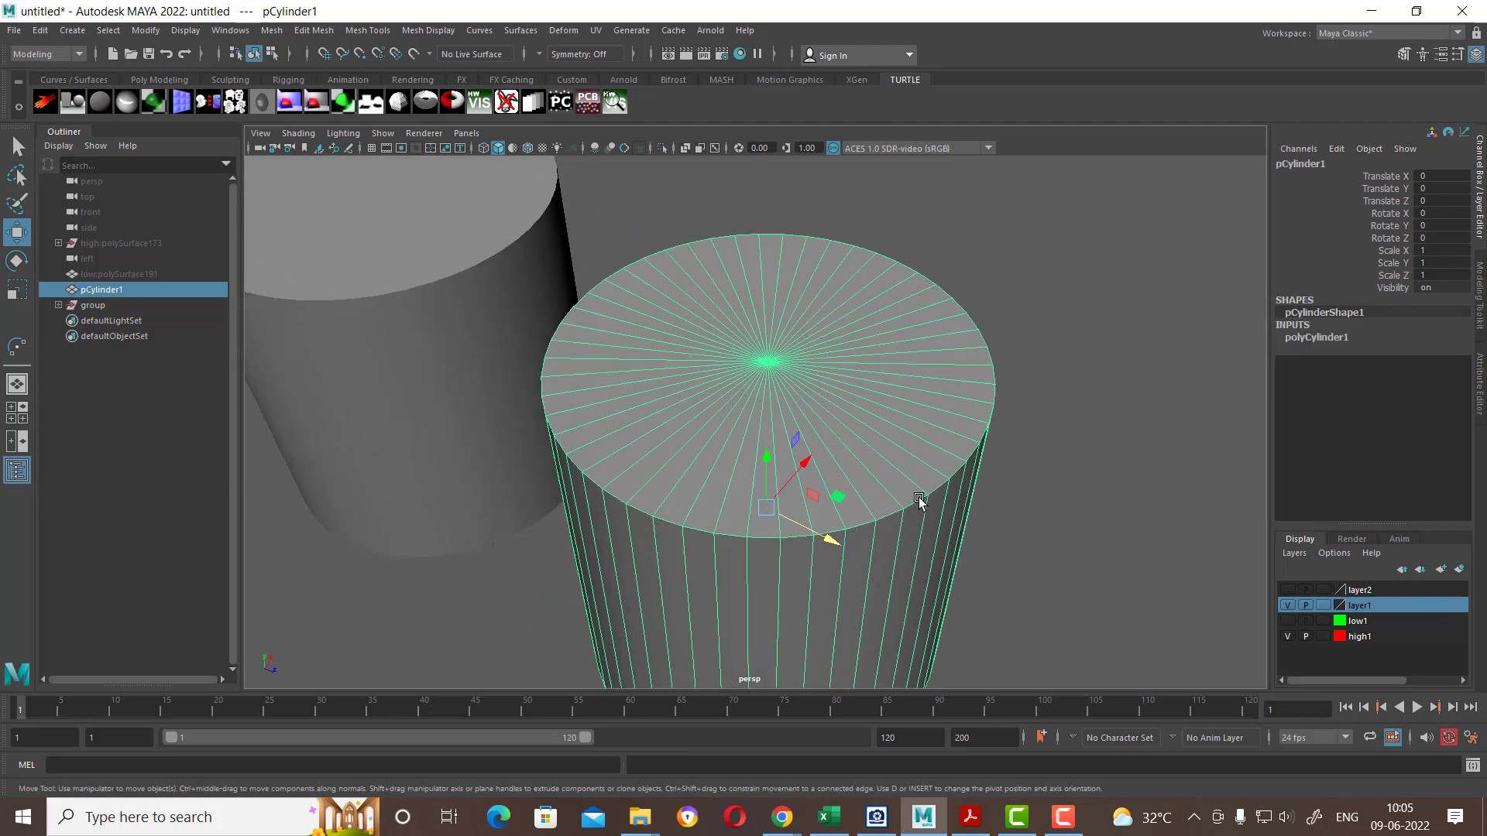
{"action": "right_click_drag", "start_coordinate": [925, 374], "coordinate": [939, 224]}
{"action": "mouse_move", "coordinate": [938, 224]}
{"action": "left_mouse_down", "text": "alt"}
{"action": "mouse_move", "coordinate": [904, 391]}
{"action": "mouse_move", "coordinate": [817, 412]}
{"action": "left_mouse_up", "text": "alt"}
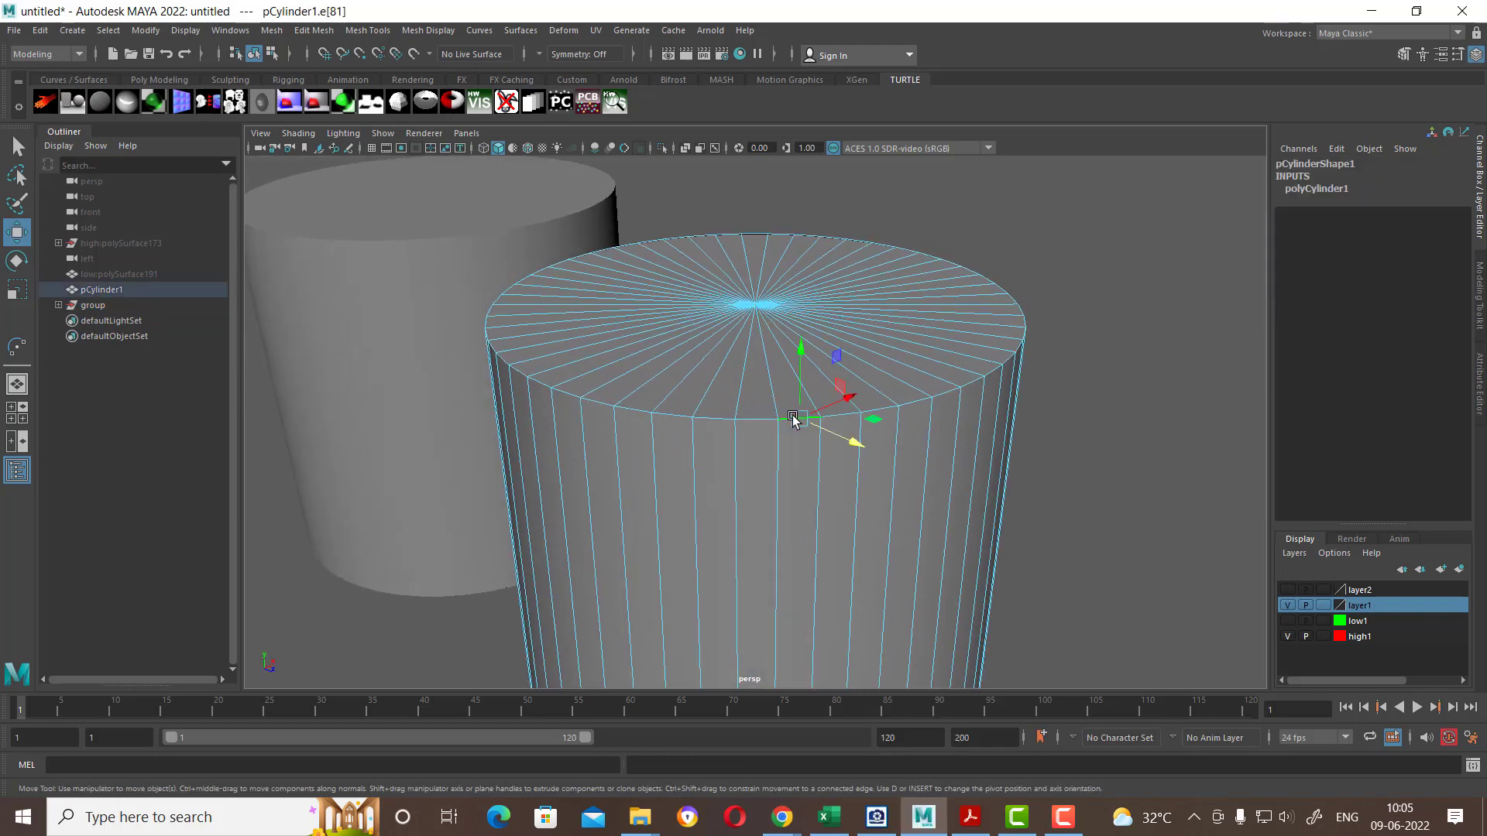
Step: Bevel the cylinder's top rim edge loop with a fraction of 0.03
{"action": "double_click", "coordinate": [817, 414]}
{"action": "right_click_drag", "start_coordinate": [890, 348], "coordinate": [971, 348], "text": "shift"}
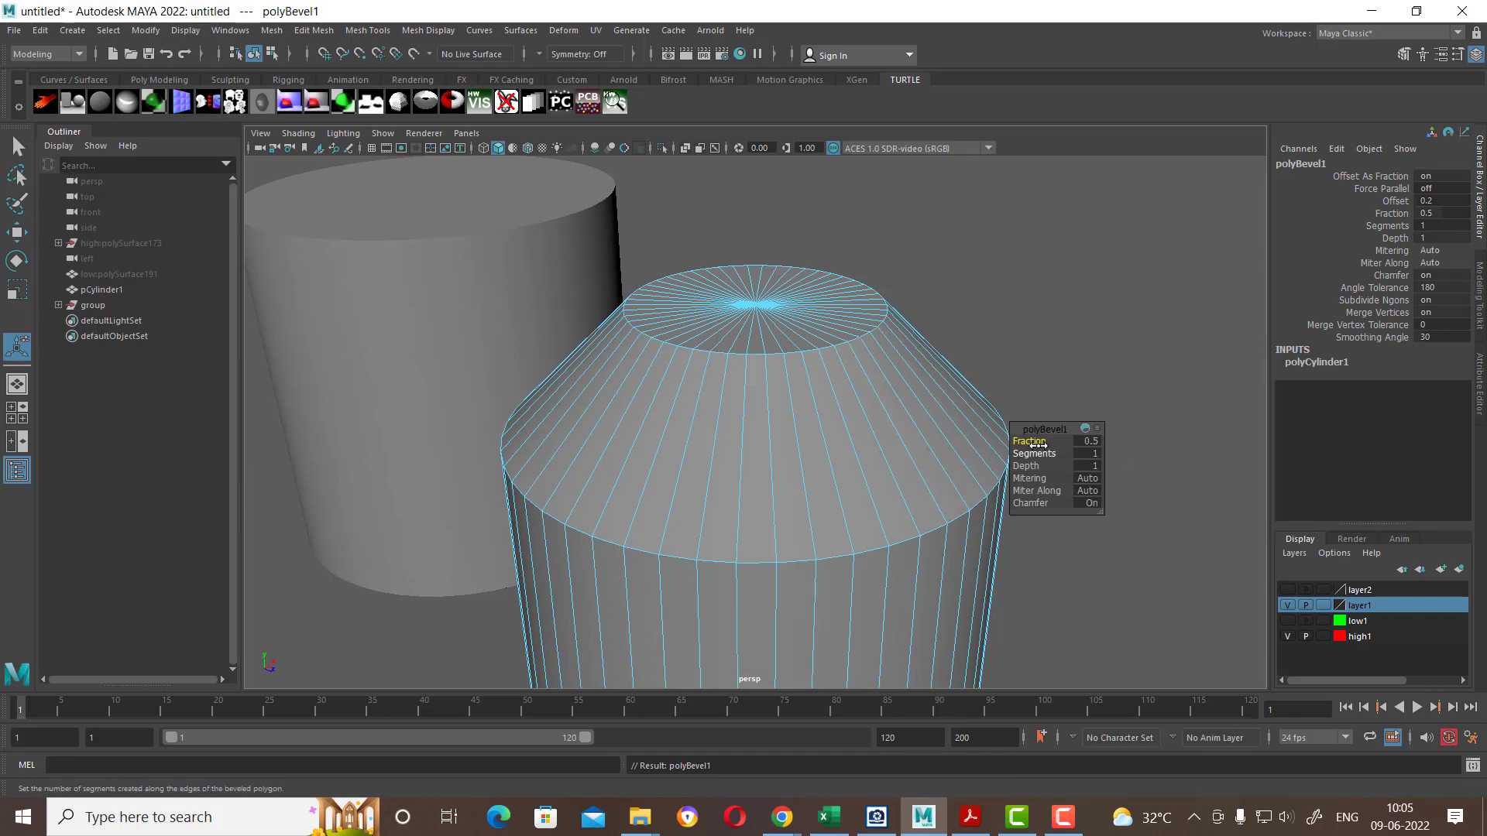
{"action": "mouse_move", "coordinate": [1042, 442]}
{"action": "left_mouse_down"}
{"action": "mouse_move", "coordinate": [1063, 442]}
{"action": "mouse_move", "coordinate": [1019, 442]}
{"action": "left_mouse_up"}
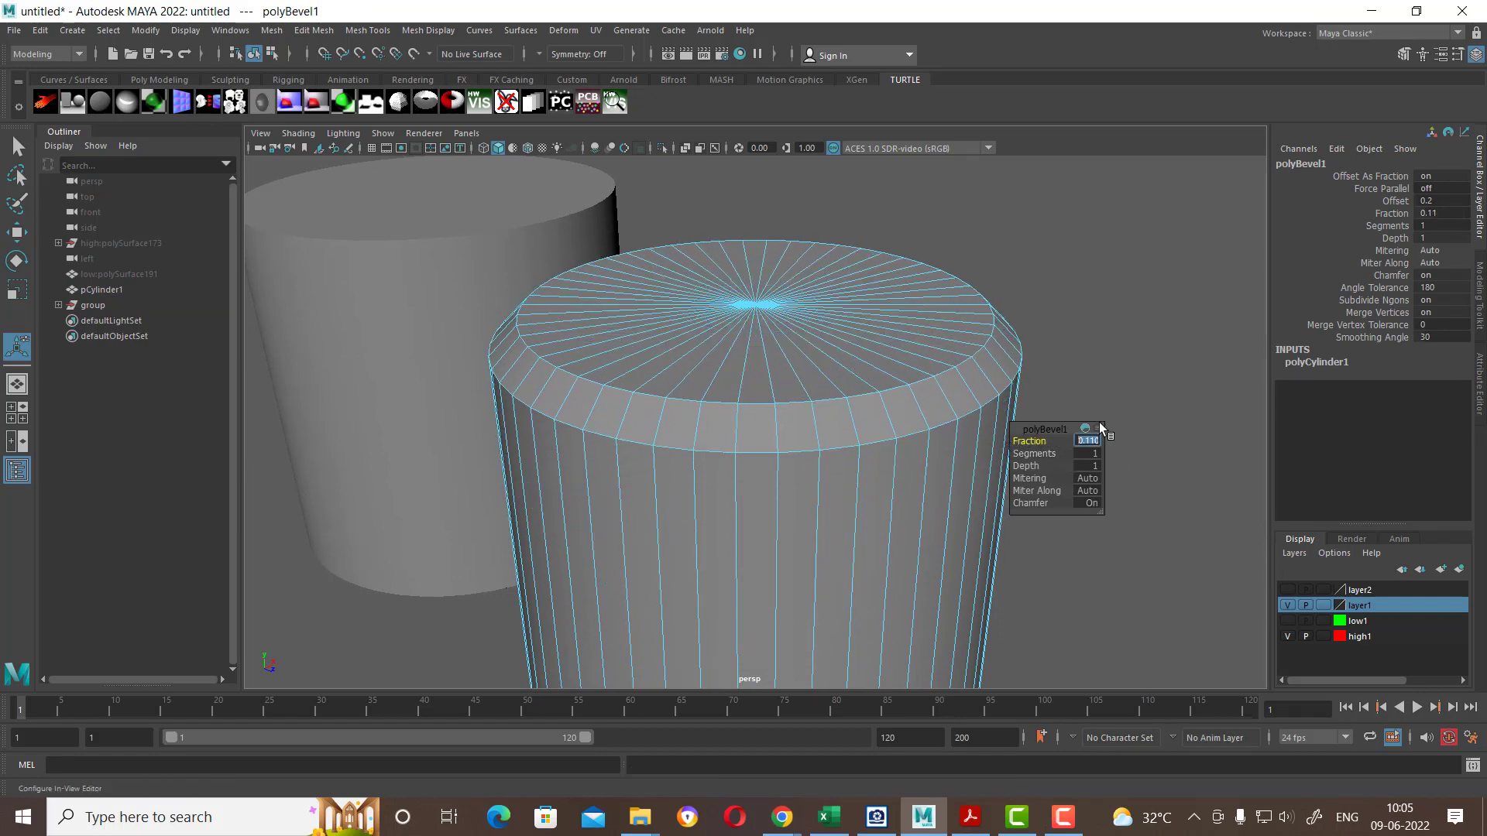
{"action": "type", "text": ".3"}
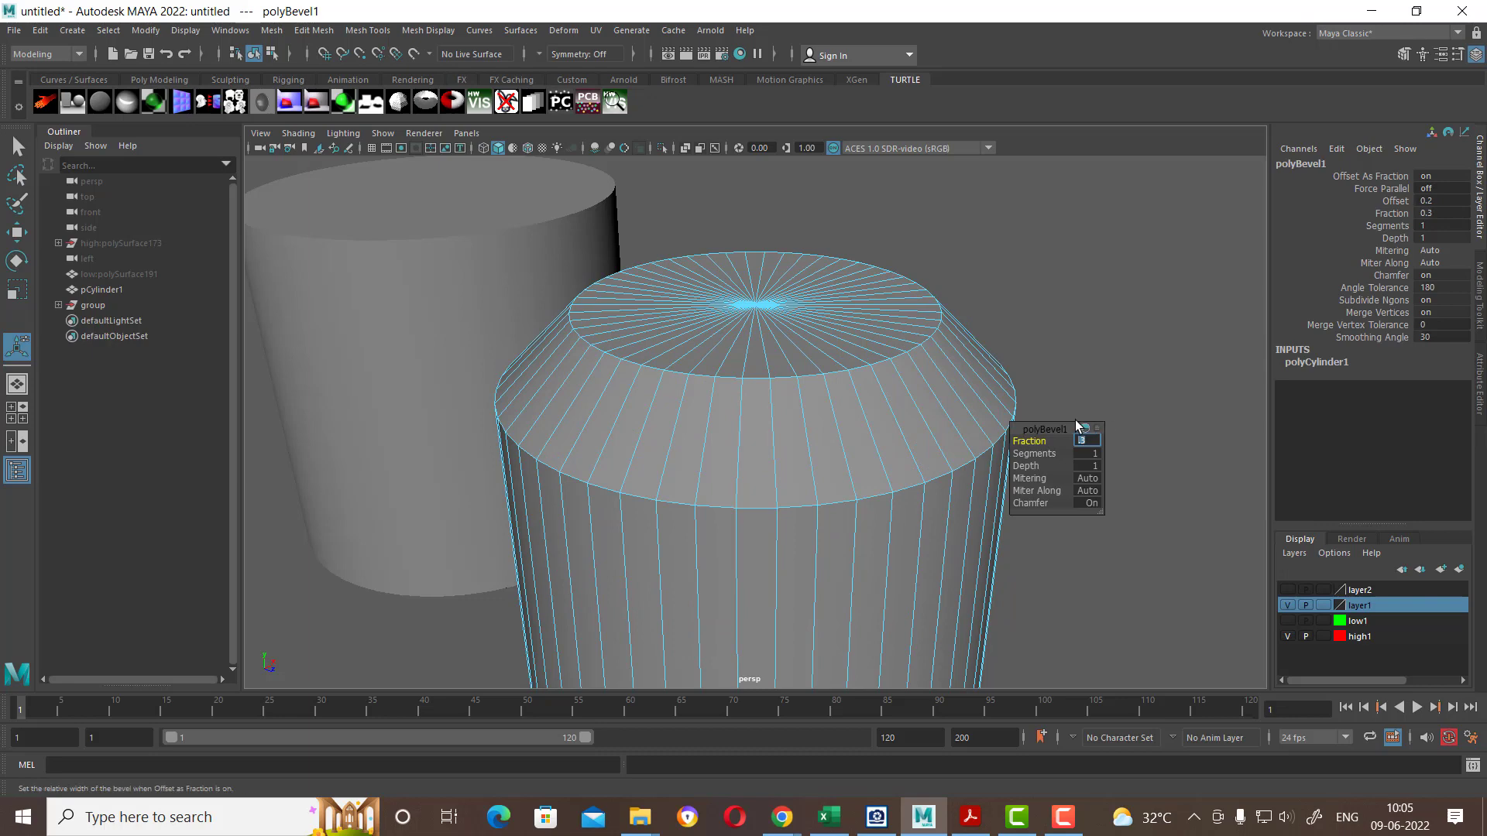
{"action": "key", "text": "Return"}
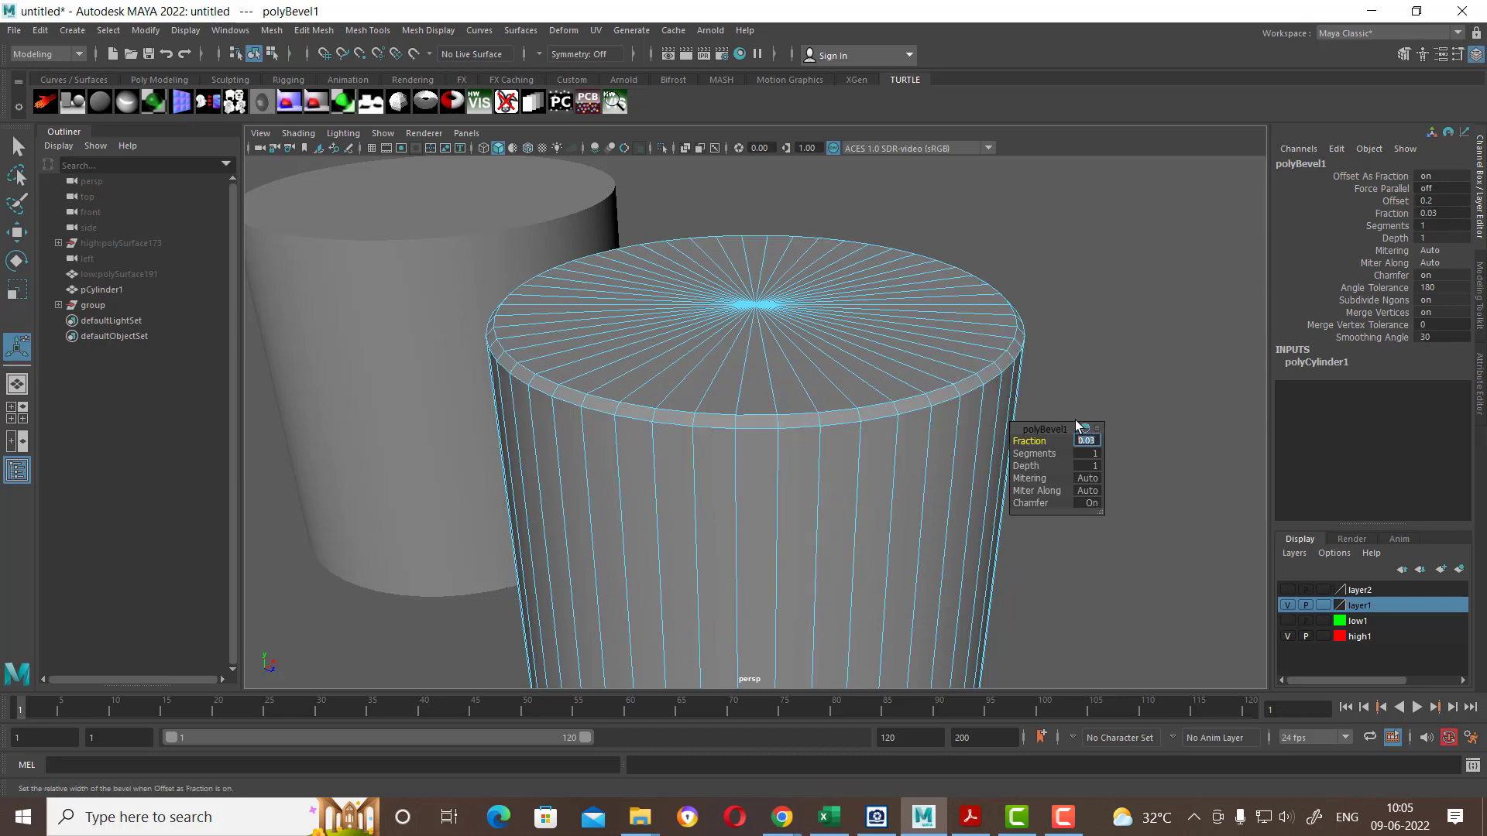
Step: Refine the bevel: 4 segments, fraction to 0.02, then 0.01, then 6 segments
{"action": "scroll", "coordinate": [968, 433], "scroll_direction": "up", "scroll_amount": 3}
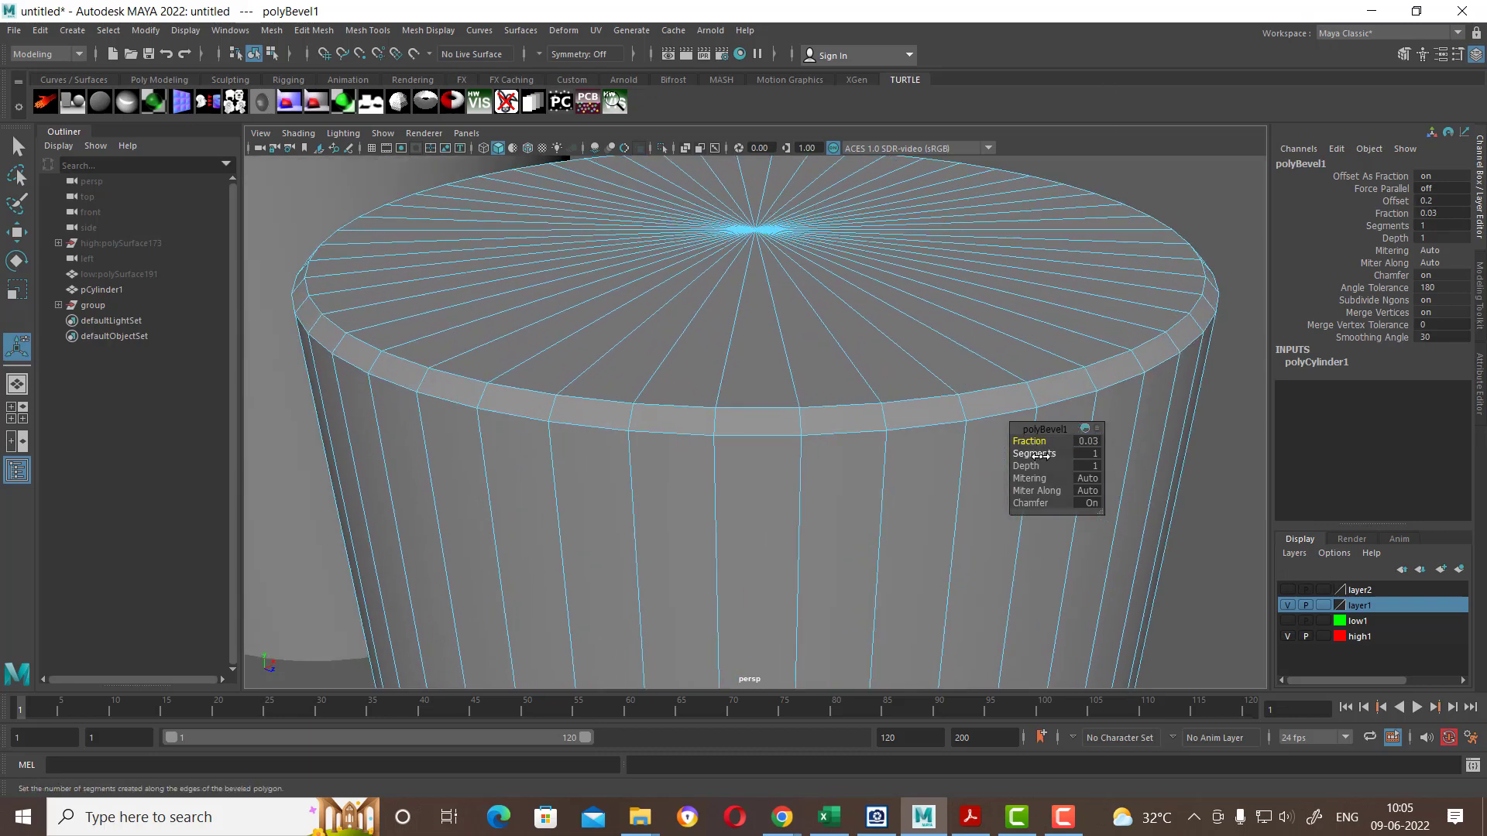
{"action": "left_click_drag", "start_coordinate": [1045, 453], "coordinate": [1064, 453]}
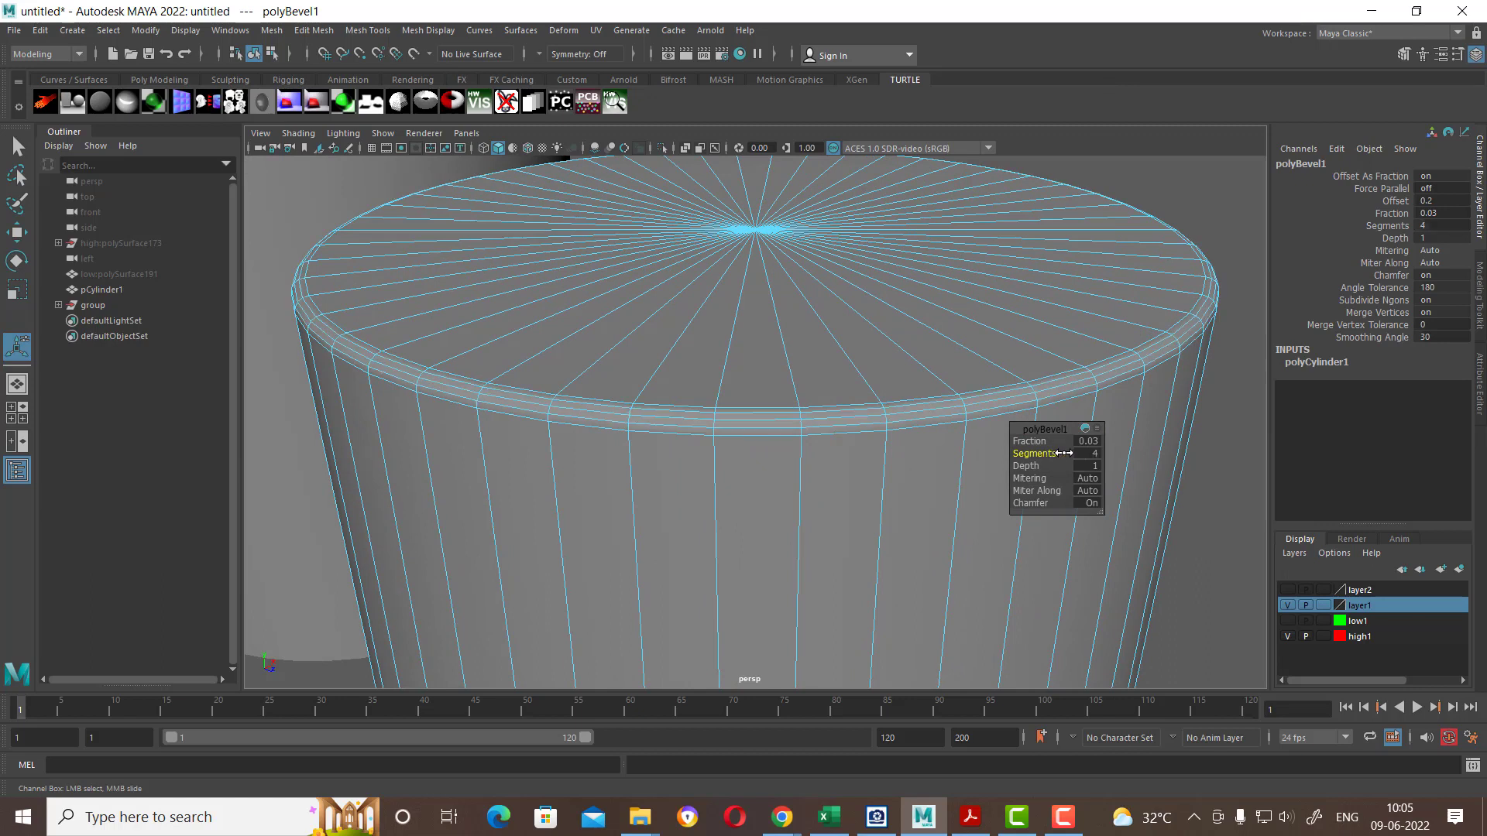
{"action": "left_click_drag", "start_coordinate": [1063, 453], "coordinate": [1065, 453]}
{"action": "left_click", "coordinate": [1094, 441]}
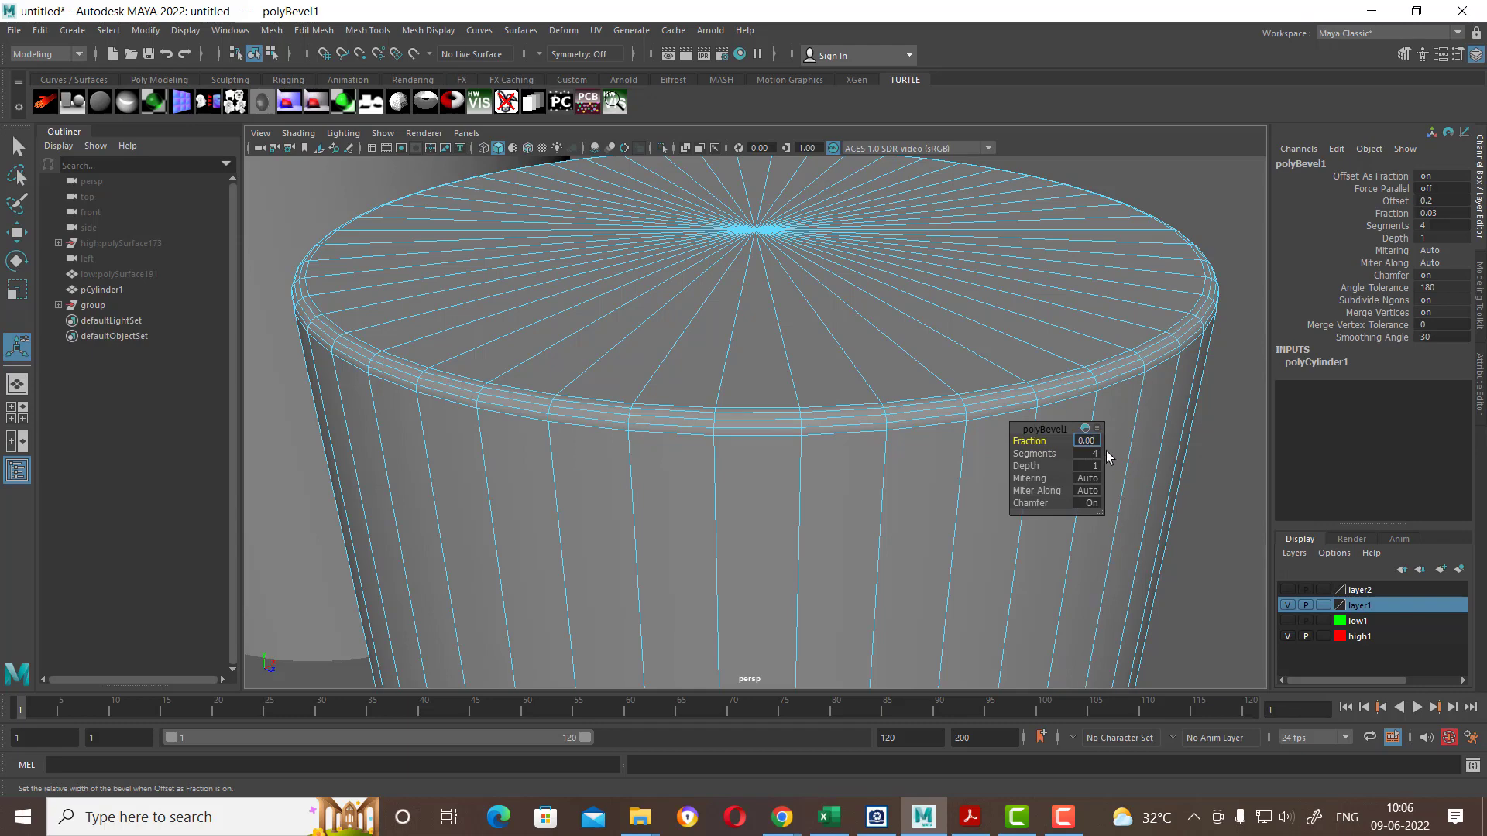
{"action": "type", "text": "2"}
{"action": "key", "text": "Return"}
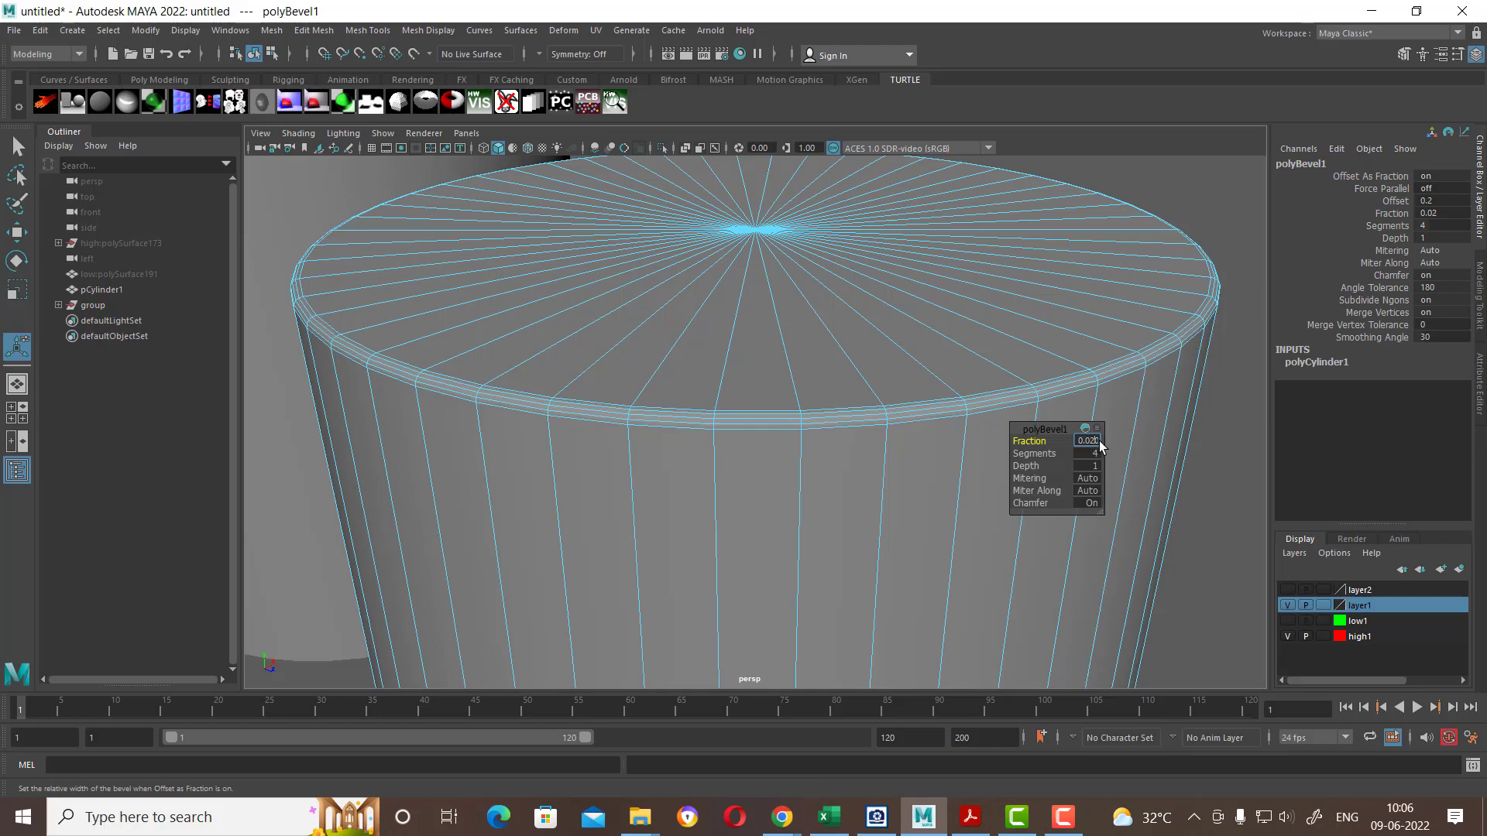
{"action": "key", "text": "BackSpace"}
{"action": "type", "text": "1"}
{"action": "key", "text": "Return"}
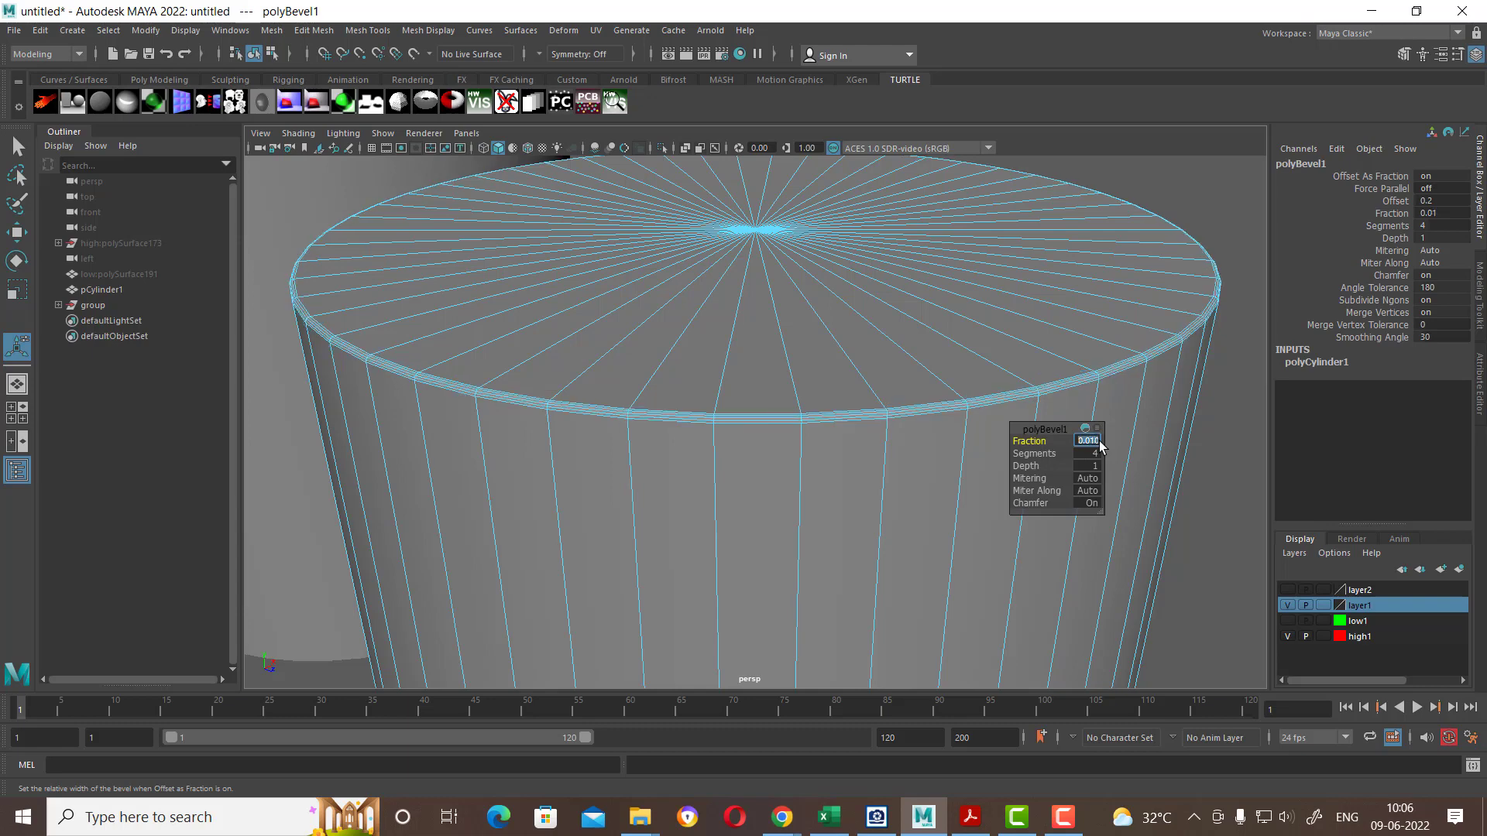
{"action": "left_click_drag", "start_coordinate": [1045, 455], "coordinate": [1058, 454]}
Step: Exit the bevel and assign a Blinn material to the left cylinder
{"action": "key", "text": "q"}
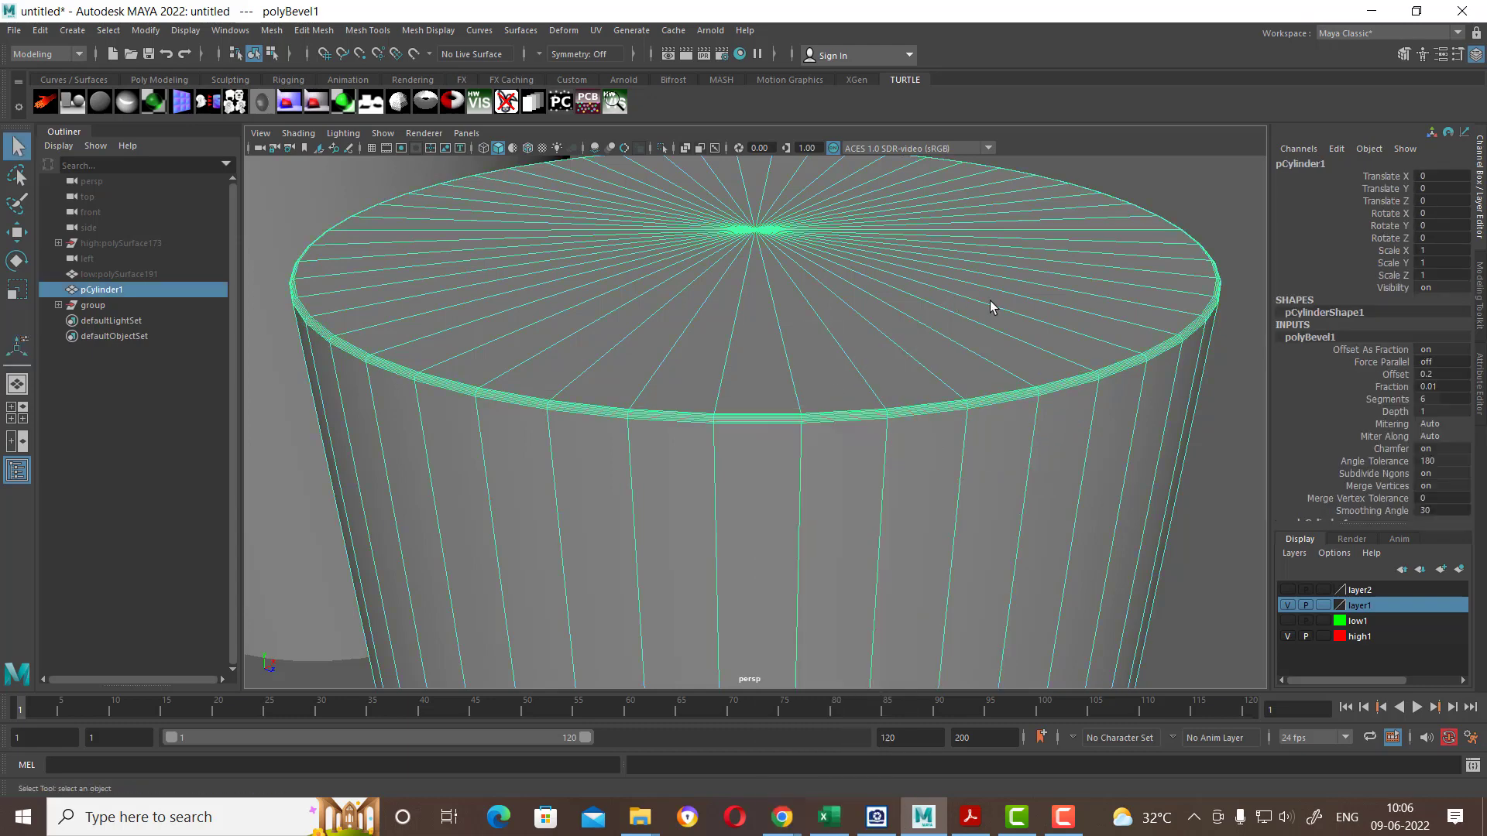
{"action": "left_click", "coordinate": [1229, 463]}
{"action": "scroll", "coordinate": [960, 341], "scroll_direction": "down", "scroll_amount": 5}
{"action": "mouse_move", "coordinate": [960, 336]}
{"action": "left_mouse_down", "text": "alt"}
{"action": "mouse_move", "coordinate": [1042, 487]}
{"action": "mouse_move", "coordinate": [945, 434]}
{"action": "mouse_move", "coordinate": [1002, 507]}
{"action": "mouse_move", "coordinate": [783, 447]}
{"action": "left_mouse_up", "text": "alt"}
{"action": "left_click_drag", "start_coordinate": [804, 302], "coordinate": [569, 367]}
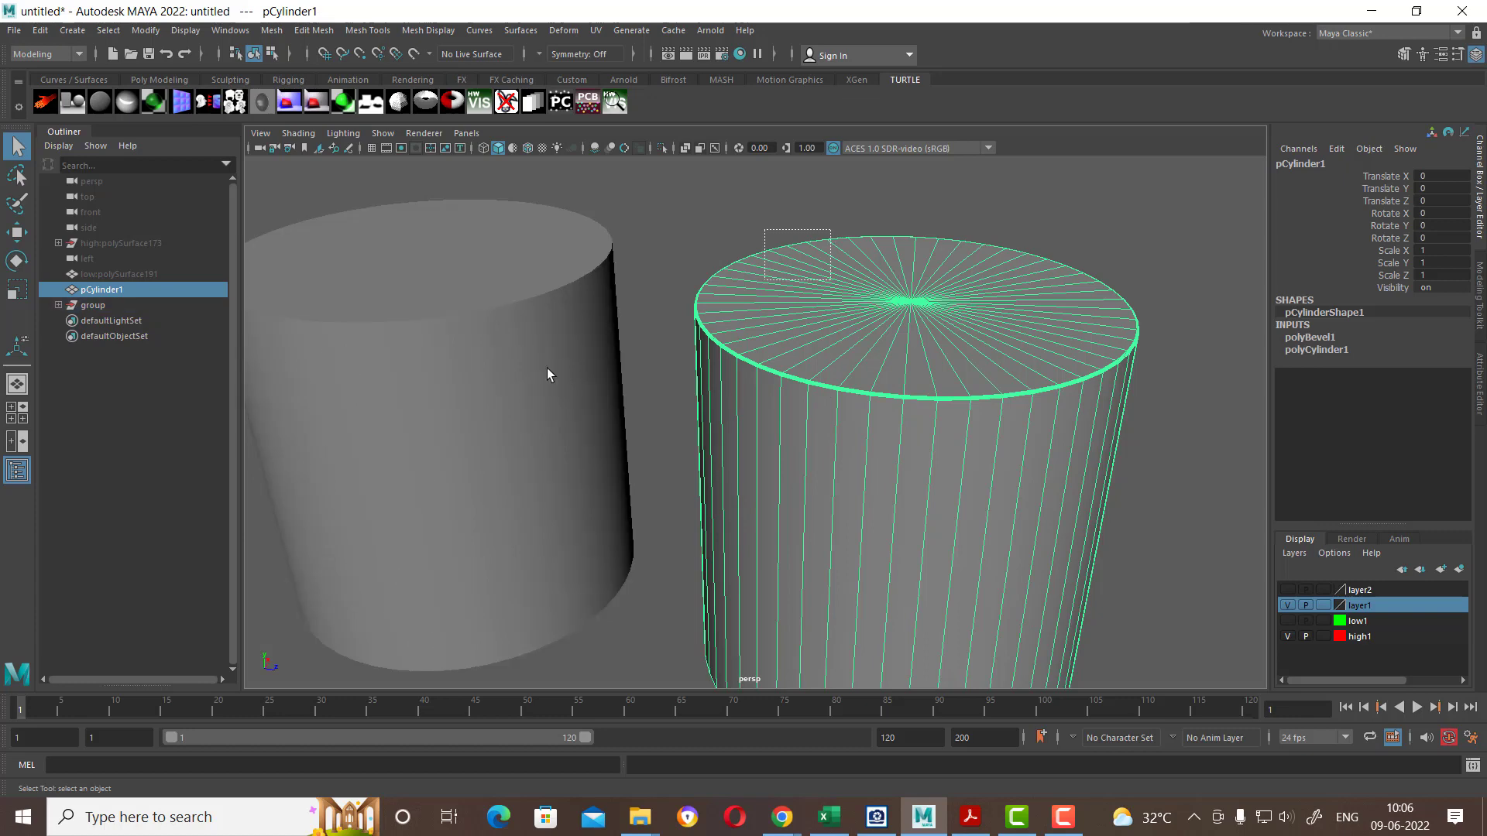
{"action": "right_click", "coordinate": [480, 299]}
{"action": "mouse_move", "coordinate": [476, 713]}
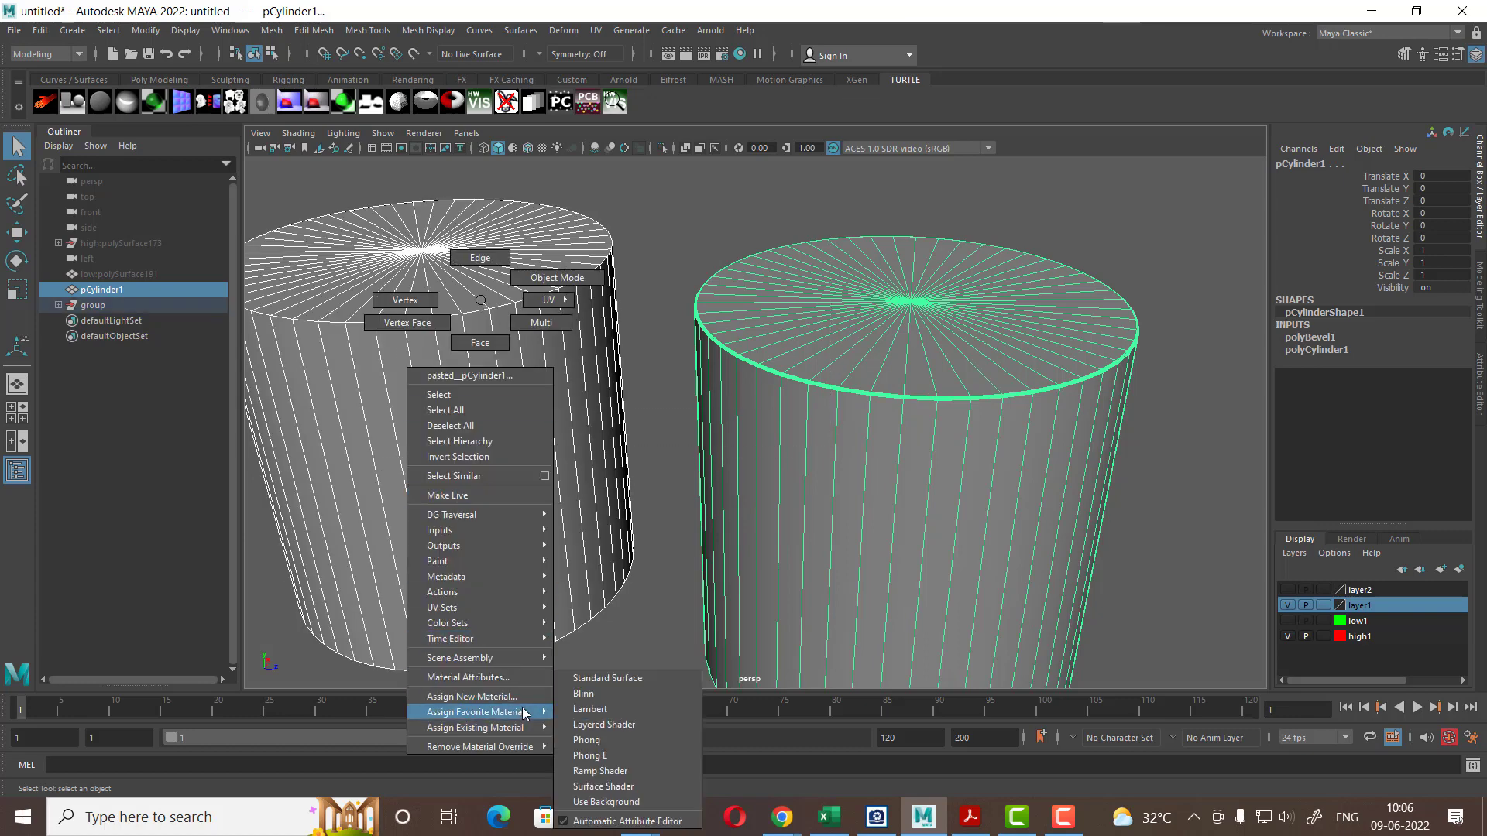
{"action": "left_click", "coordinate": [586, 693]}
Step: Select the cylinders, activate the Move tool, and show the Channel Box
{"action": "left_click", "coordinate": [970, 241]}
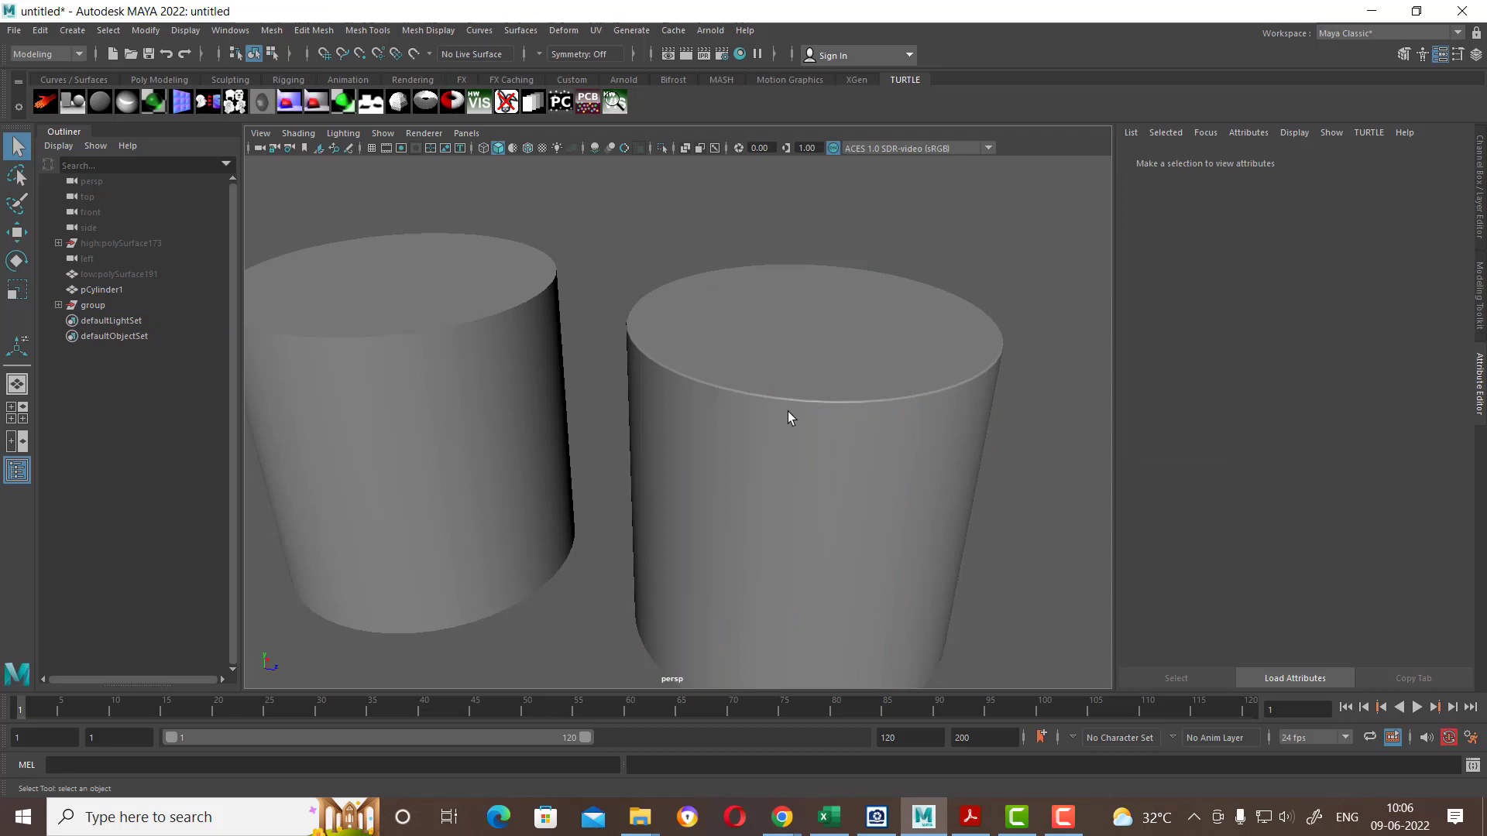
{"action": "left_click_drag", "start_coordinate": [426, 357], "coordinate": [407, 393], "text": "alt"}
{"action": "left_click", "coordinate": [750, 419]}
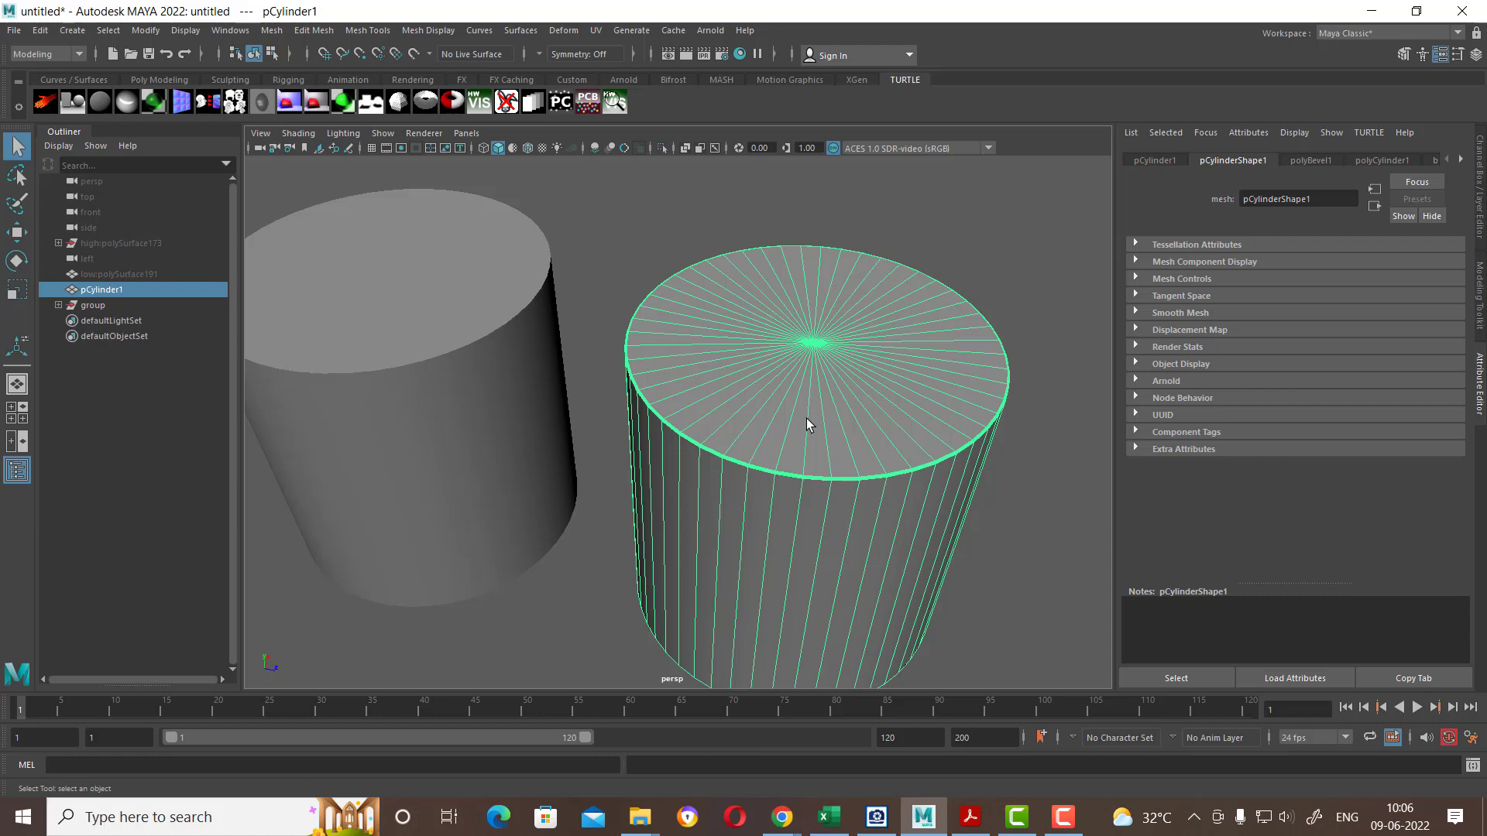
{"action": "left_click", "coordinate": [1014, 272]}
{"action": "left_click", "coordinate": [853, 475]}
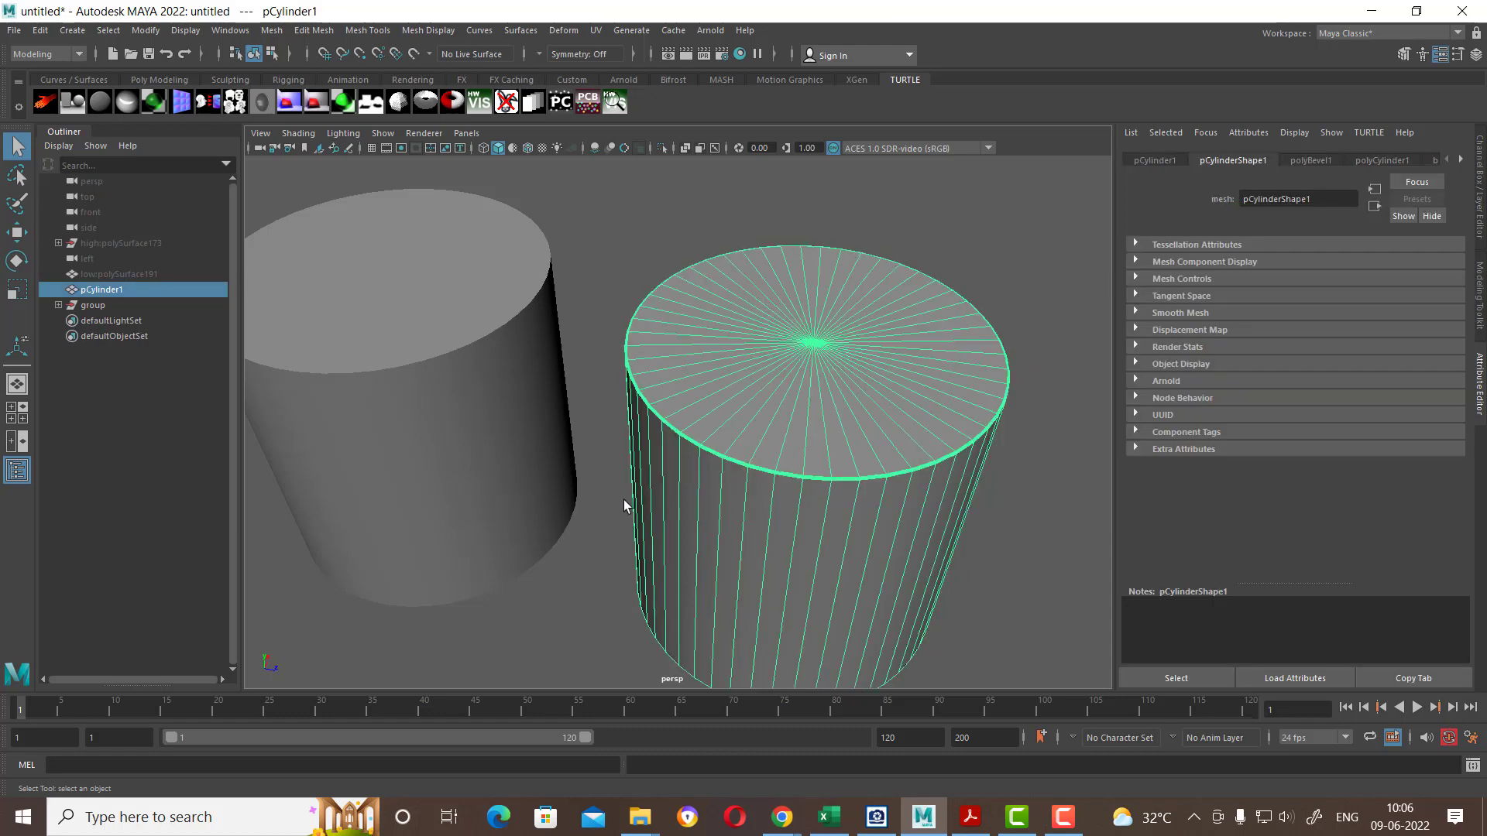
{"action": "left_click", "coordinate": [452, 378]}
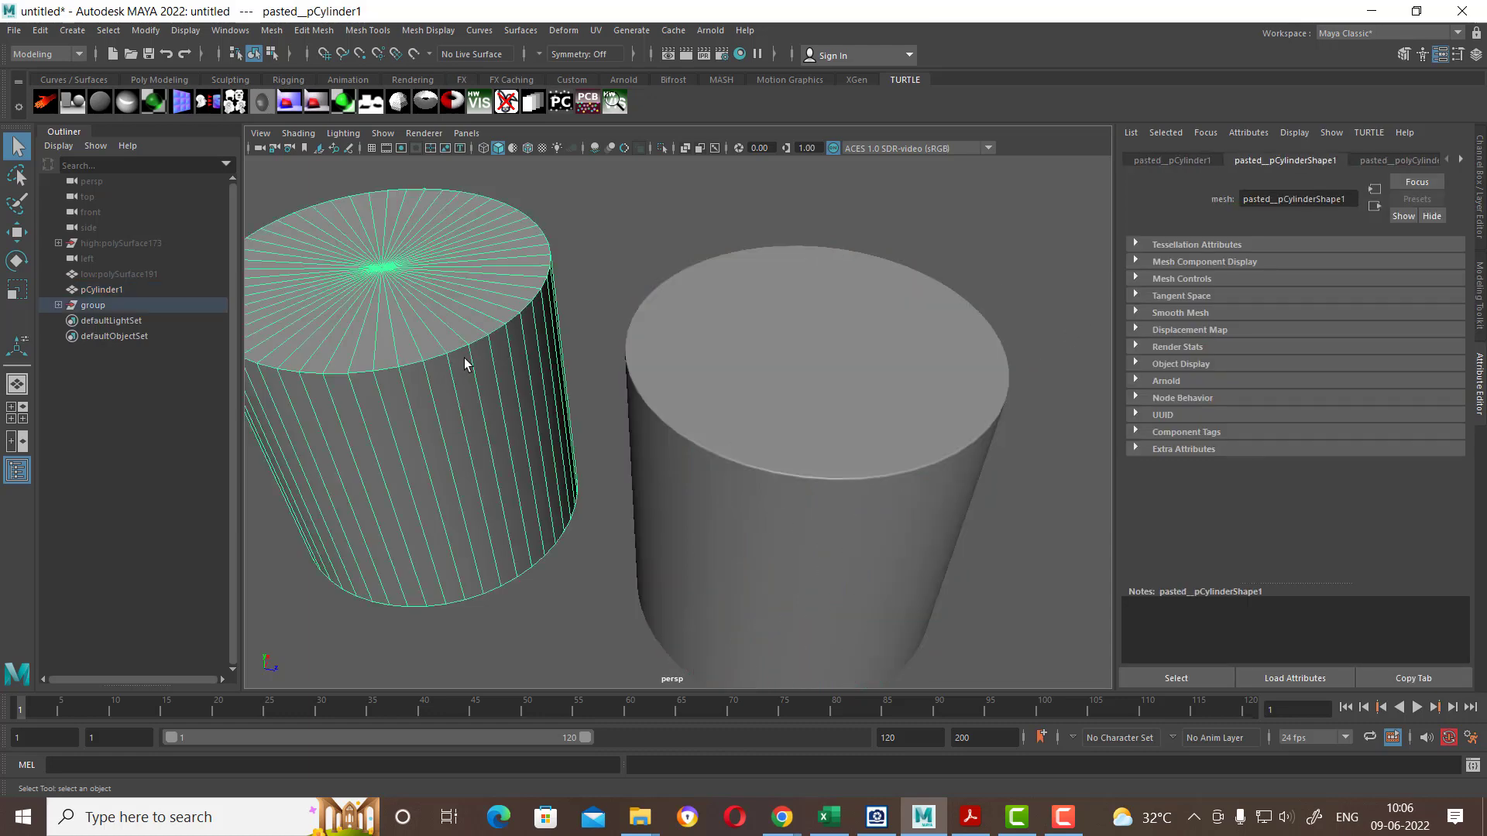
{"action": "key", "text": "w"}
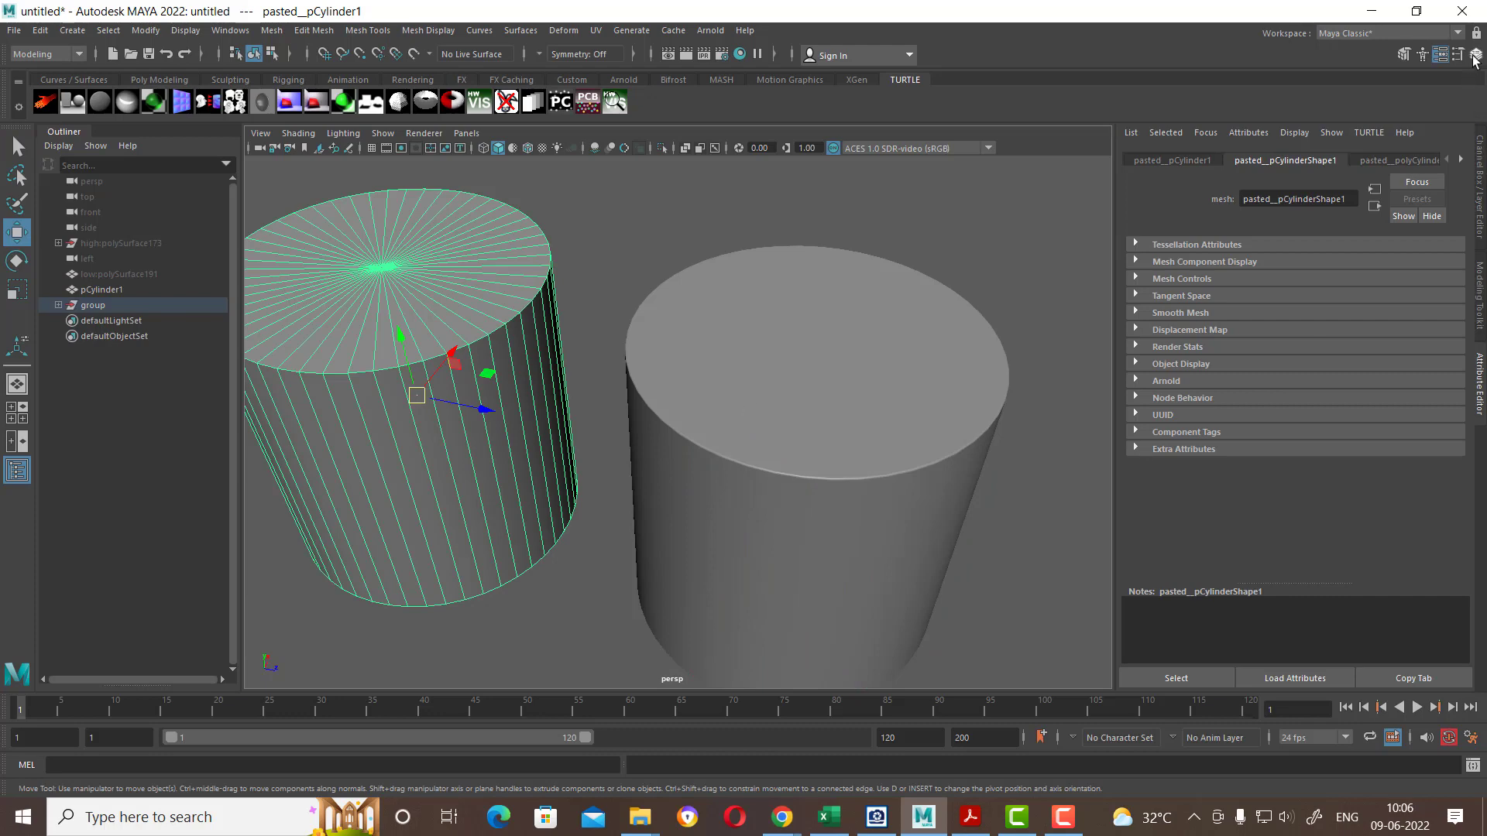
{"action": "left_click", "coordinate": [1475, 56]}
{"action": "left_click_drag", "start_coordinate": [1063, 360], "coordinate": [999, 392], "text": "alt"}
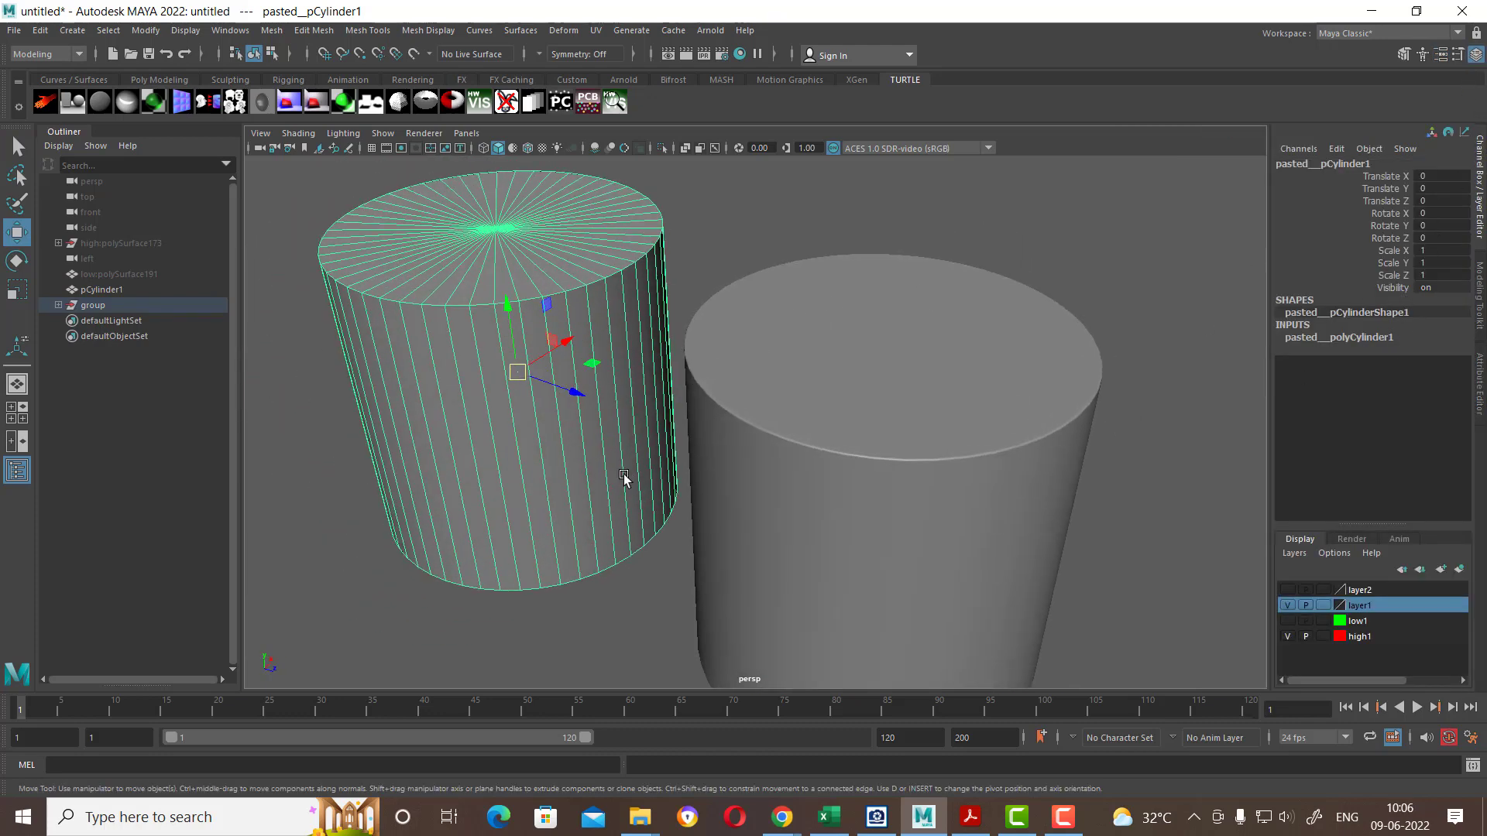
{"action": "left_click", "coordinate": [866, 447]}
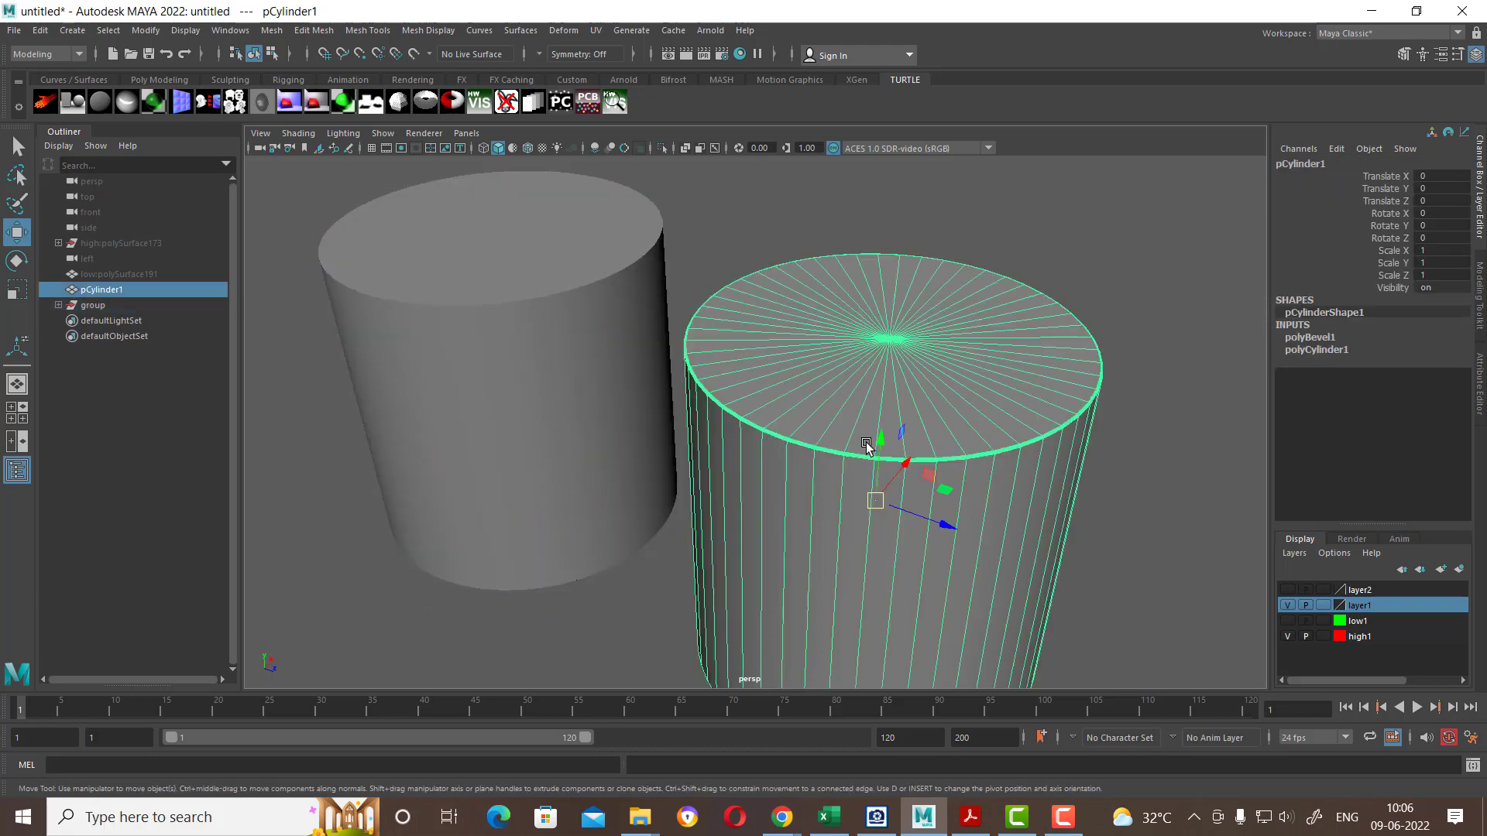
Step: Select the left cylinder, switch to Top View and show the scene in wireframe
{"action": "left_click", "coordinate": [612, 457]}
{"action": "scroll", "coordinate": [922, 348], "scroll_direction": "down", "scroll_amount": 3}
{"action": "key", "text": "space"}
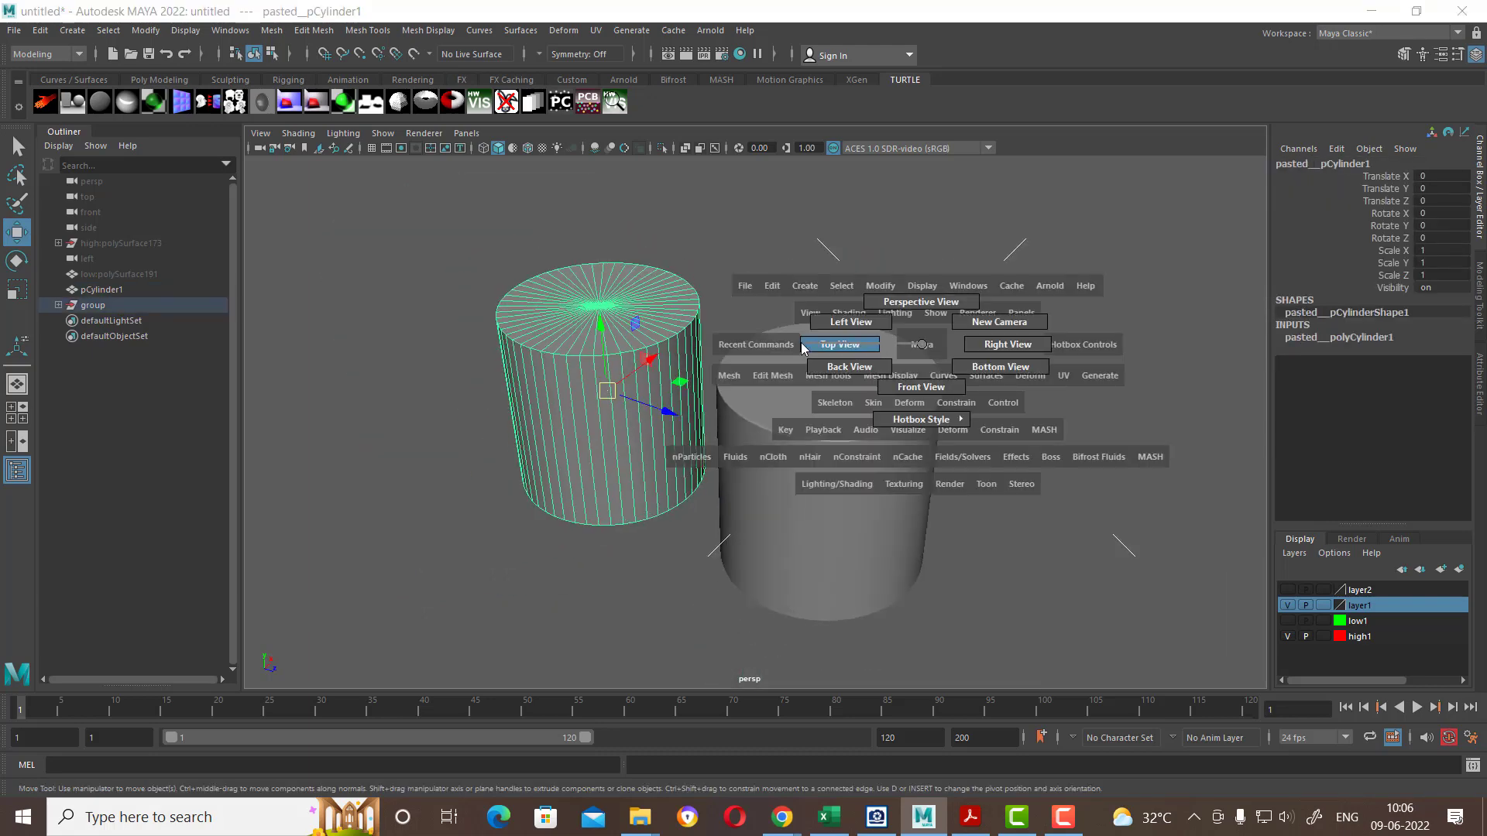
{"action": "left_click_drag", "start_coordinate": [898, 387], "coordinate": [803, 355]}
{"action": "scroll", "coordinate": [736, 327], "scroll_direction": "down", "scroll_amount": 5}
{"action": "key", "text": "4"}
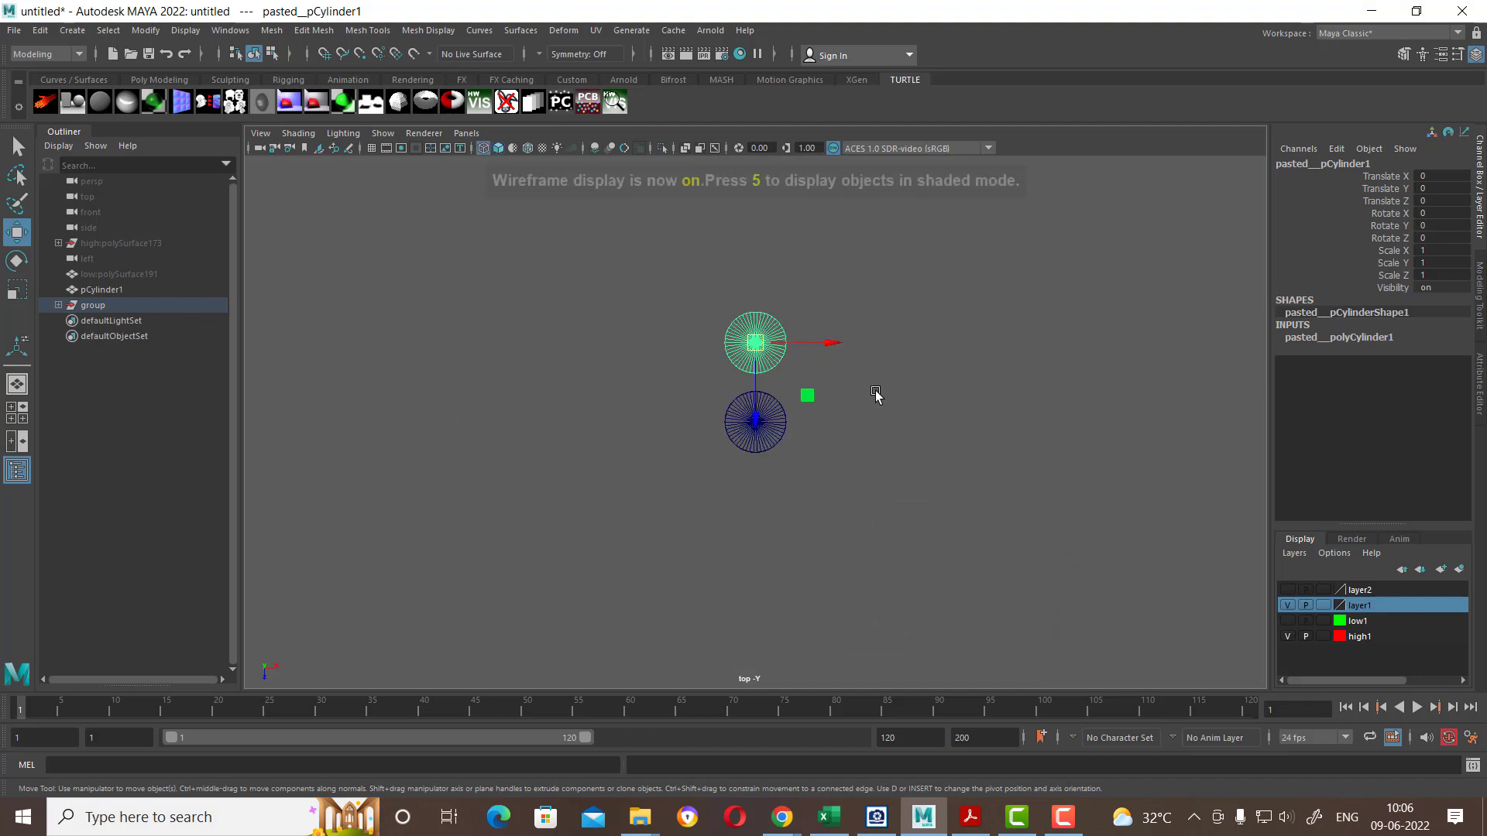
{"action": "scroll", "coordinate": [876, 395], "scroll_direction": "up", "scroll_amount": 3}
Step: Move pasted__pCylinder1 along Z to 2.579 so it overlaps the beveled pCylinder1
{"action": "left_click", "coordinate": [826, 438]}
{"action": "left_click", "coordinate": [772, 322]}
{"action": "scroll", "coordinate": [802, 434], "scroll_direction": "up", "scroll_amount": 2}
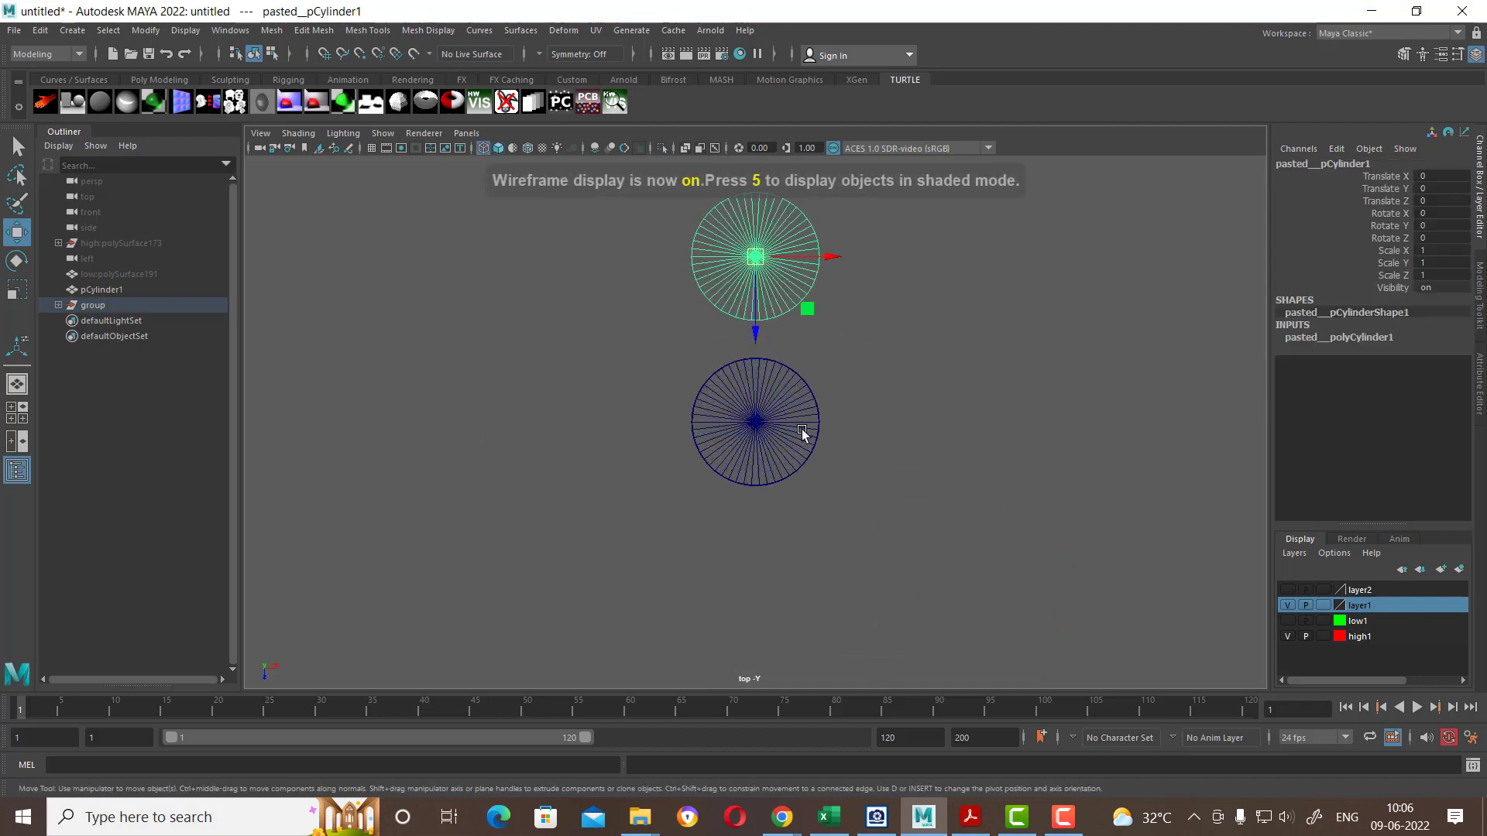
{"action": "left_click_drag", "start_coordinate": [758, 336], "coordinate": [769, 496]}
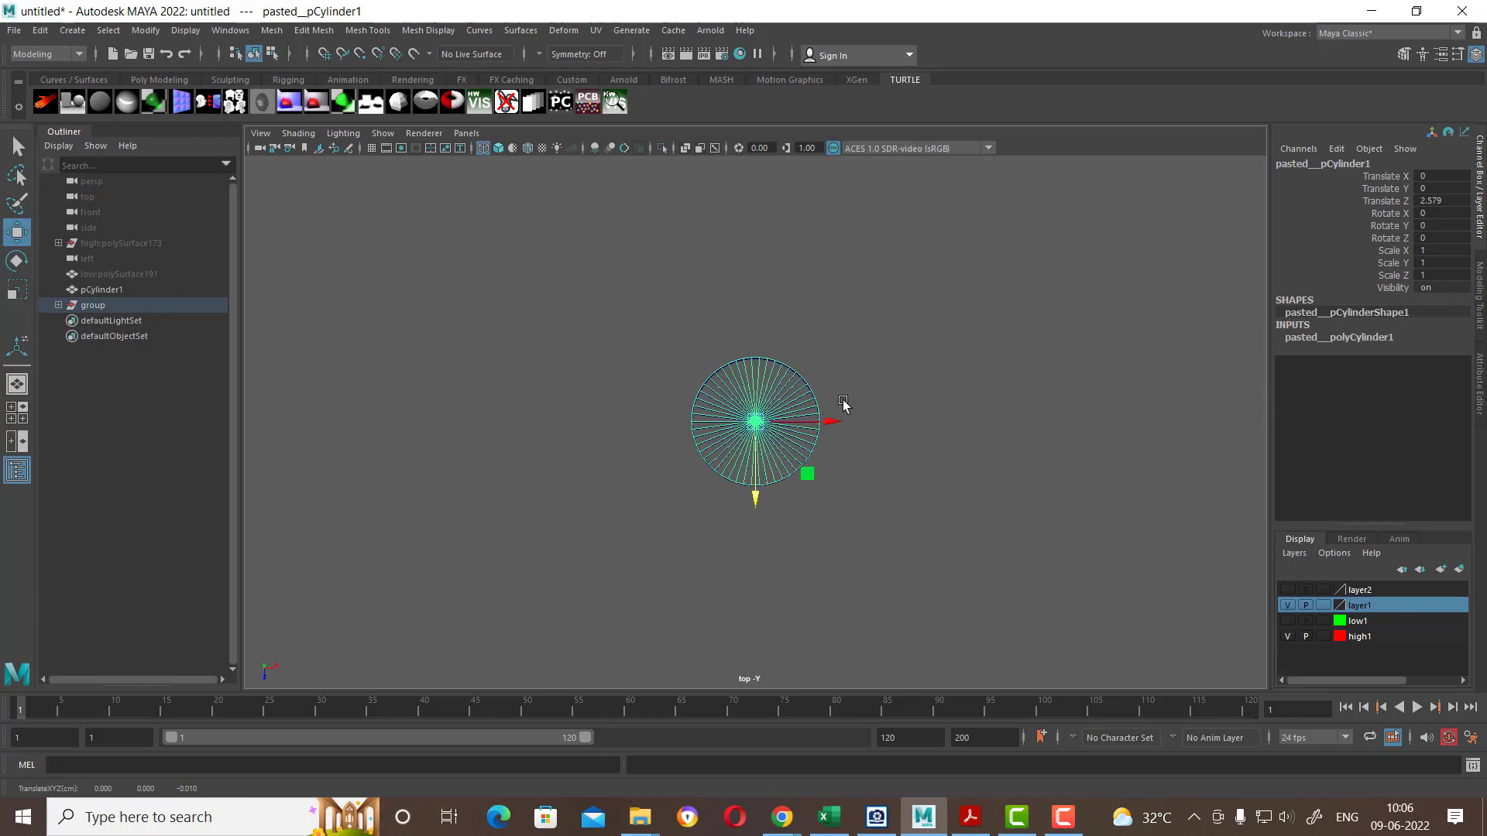
{"action": "left_click", "coordinate": [919, 465]}
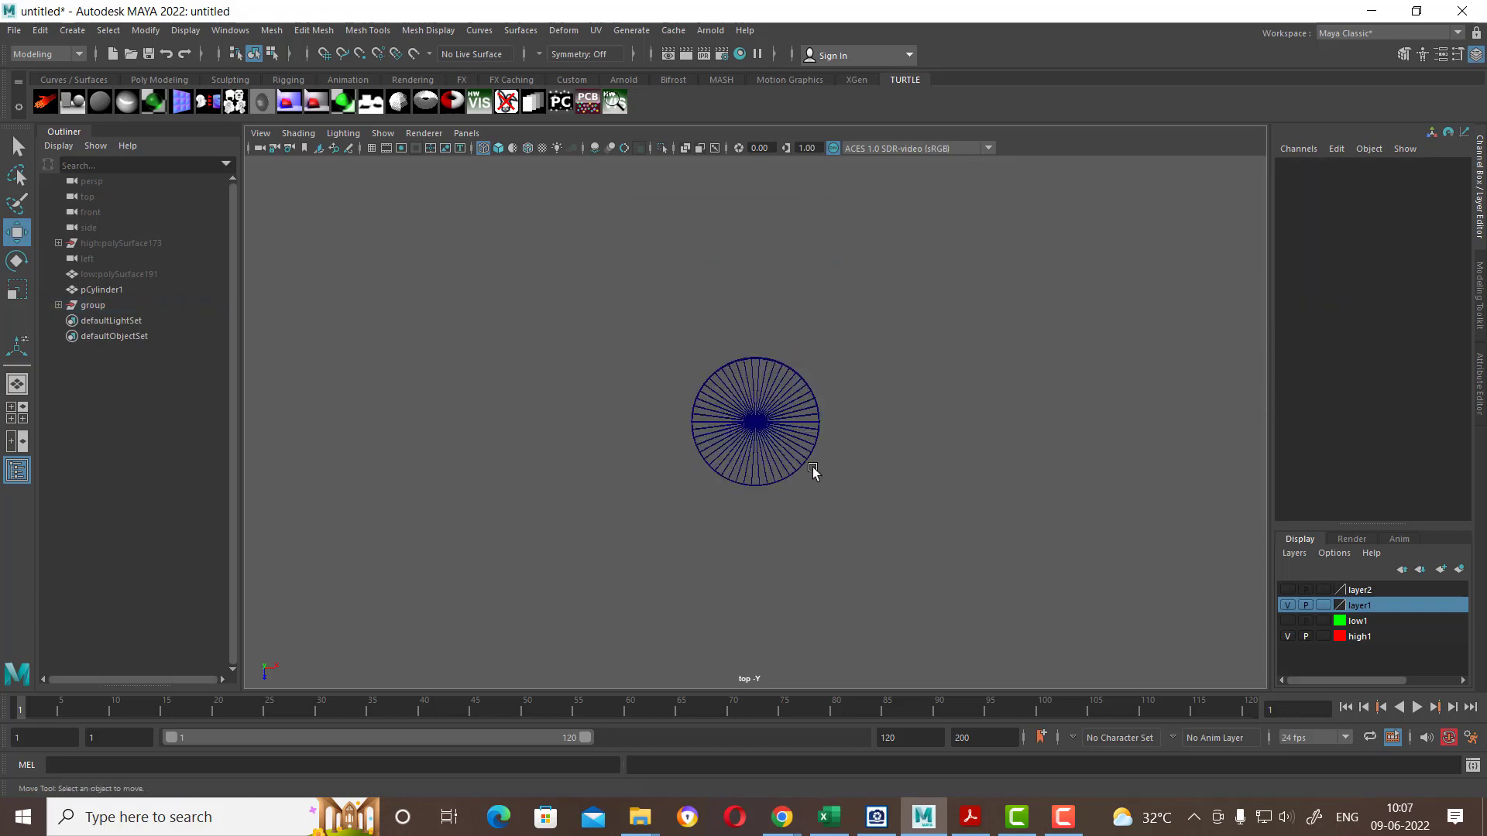
Step: Return to Perspective View, then test-move, undo, hide and unhide the beveled cylinder
{"action": "key", "text": "space"}
{"action": "left_click_drag", "start_coordinate": [855, 492], "coordinate": [877, 428]}
{"action": "left_click", "coordinate": [878, 476]}
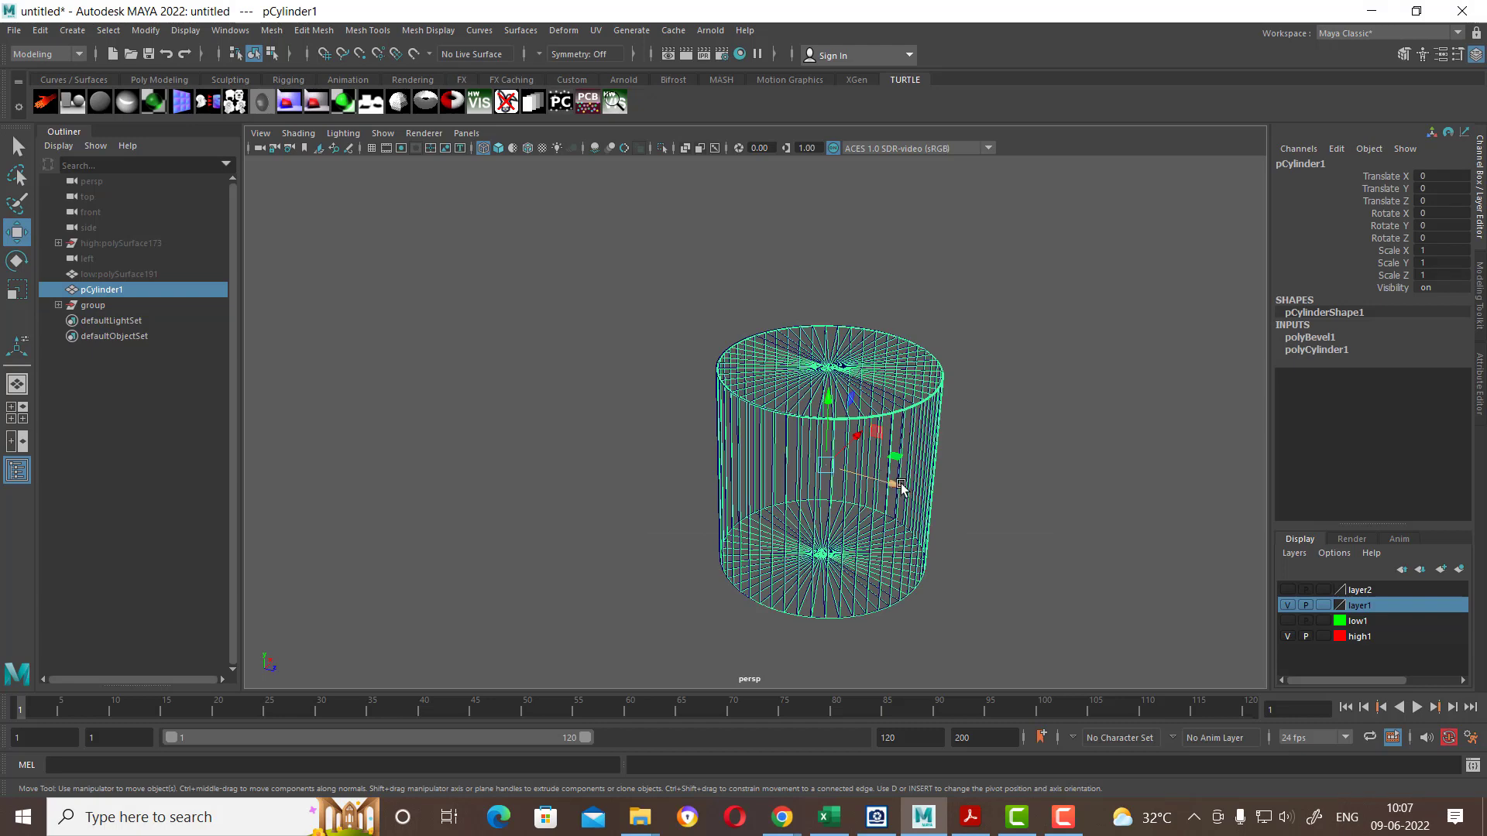
{"action": "left_click_drag", "start_coordinate": [906, 482], "coordinate": [1067, 513], "text": "shift"}
{"action": "key", "text": "ctrl+z"}
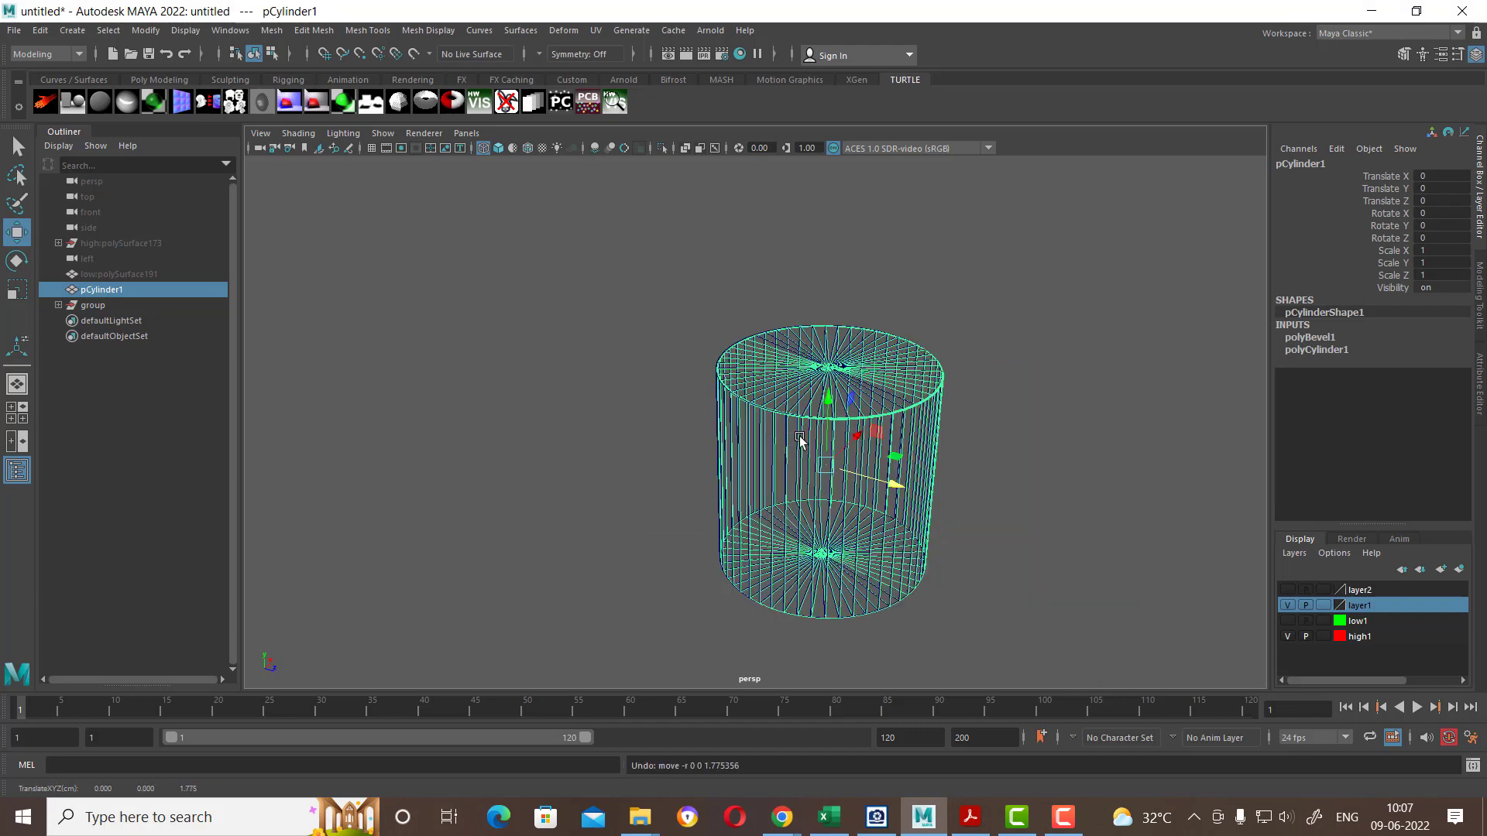
{"action": "key", "text": "ctrl+h"}
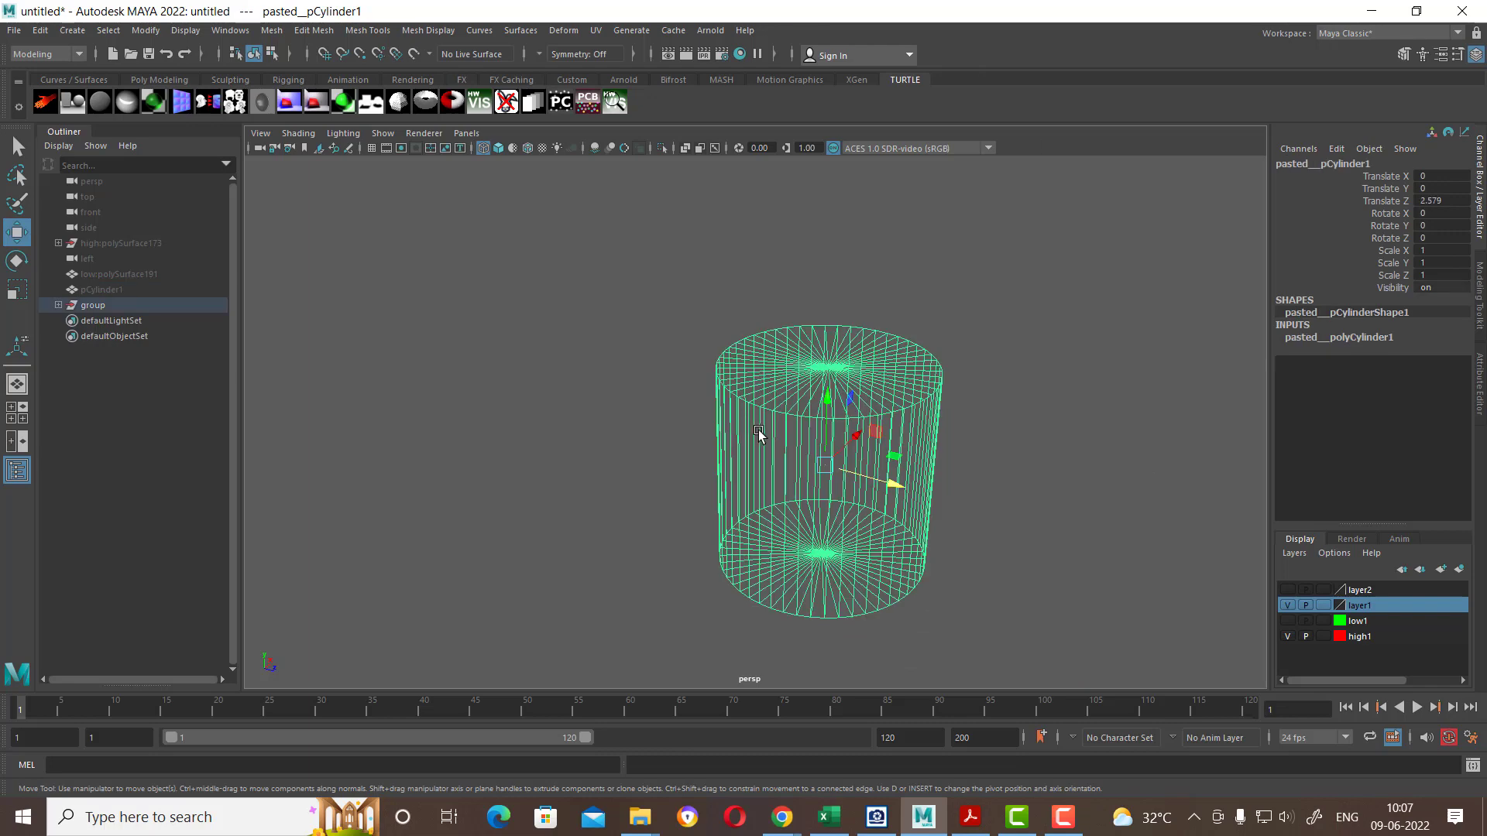
{"action": "left_click", "coordinate": [982, 505]}
{"action": "key", "text": "ctrl+shift+h"}
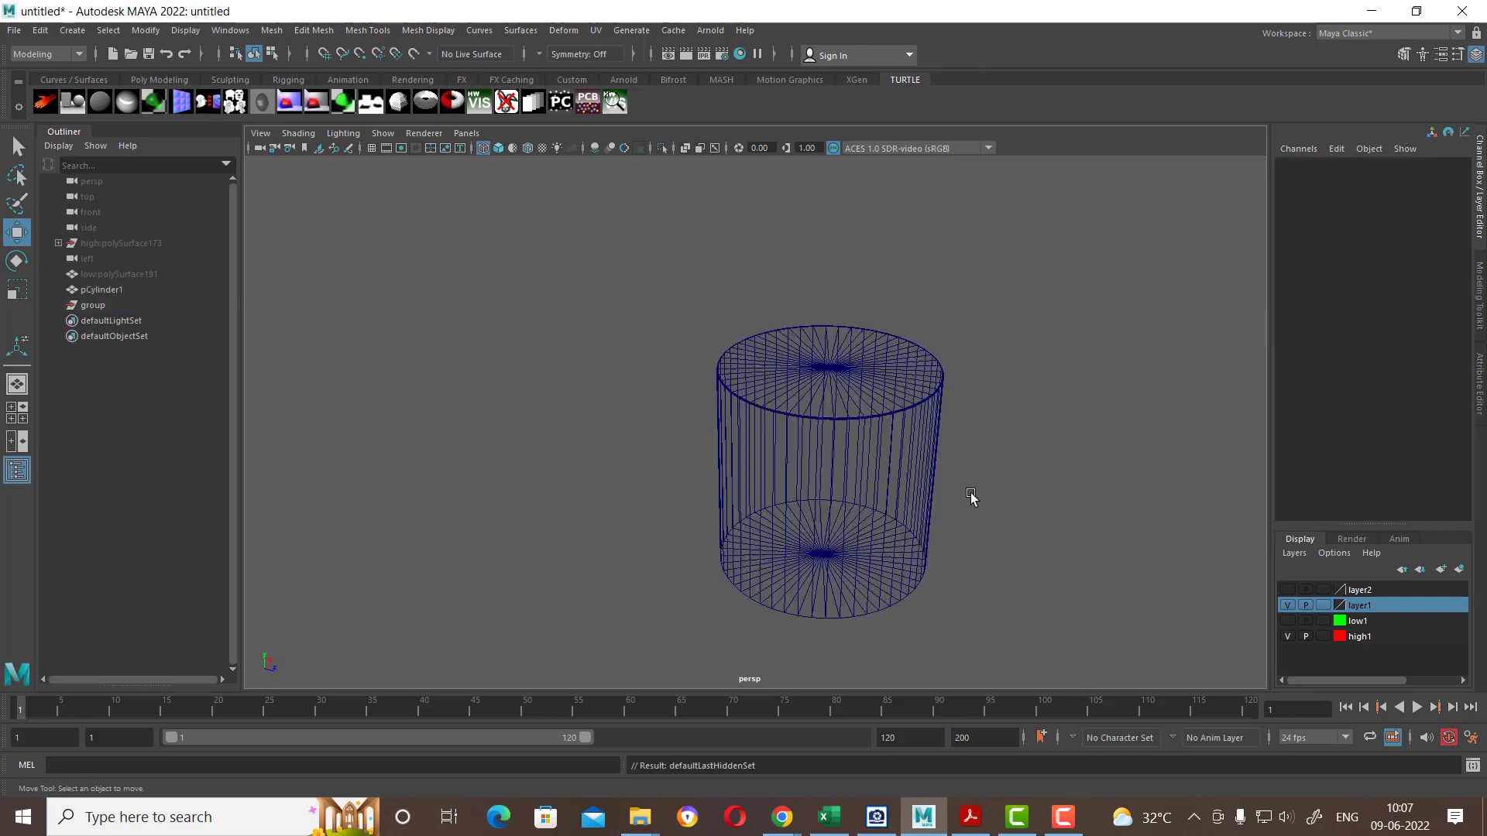
Step: Create a new polygon cylinder and display its construction settings
{"action": "right_click", "coordinate": [1000, 412], "text": "shift"}
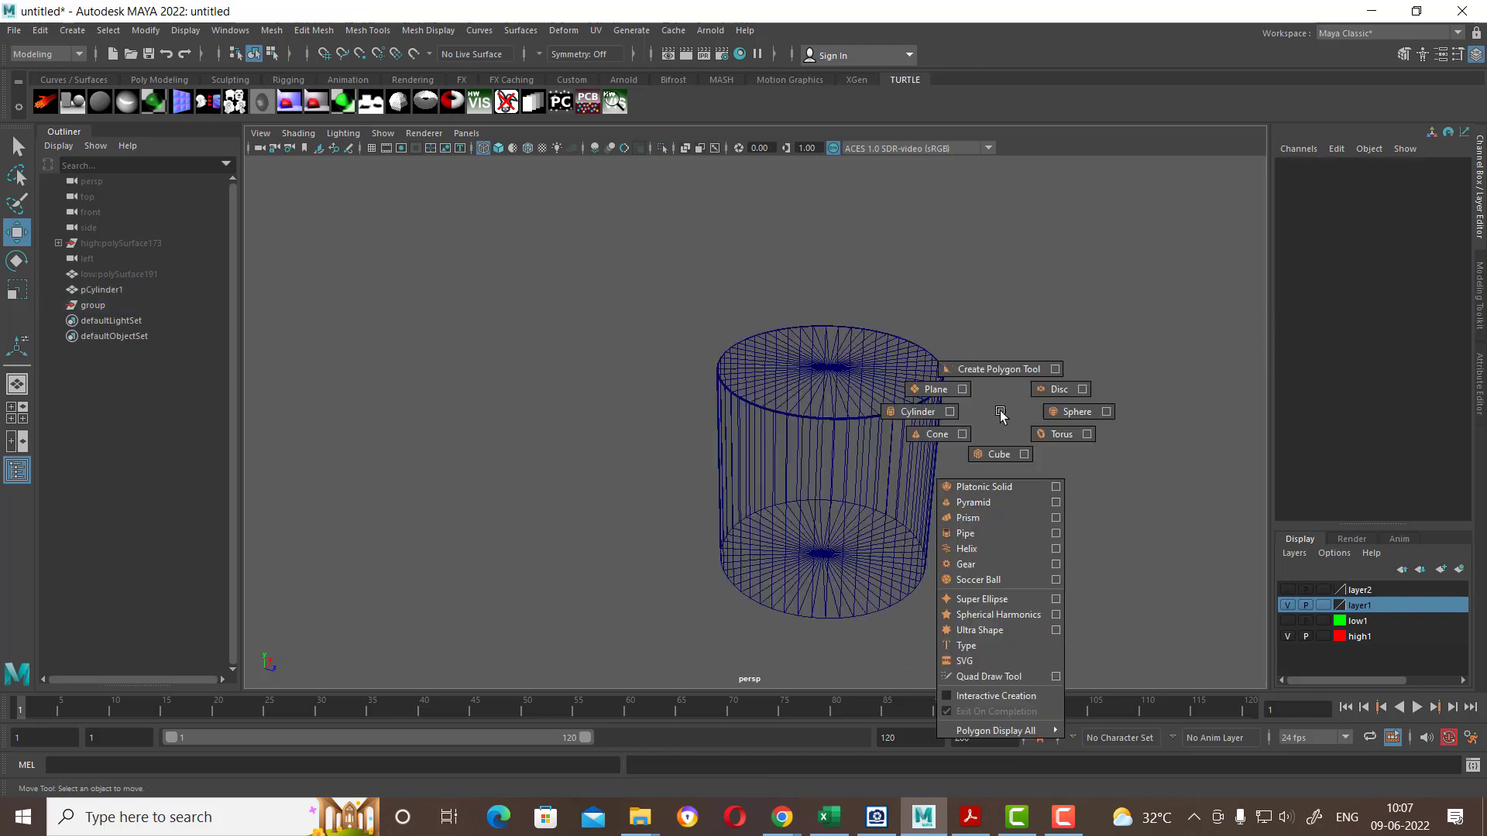
{"action": "left_click", "coordinate": [919, 411]}
{"action": "left_click_drag", "start_coordinate": [929, 545], "coordinate": [954, 518], "text": "alt"}
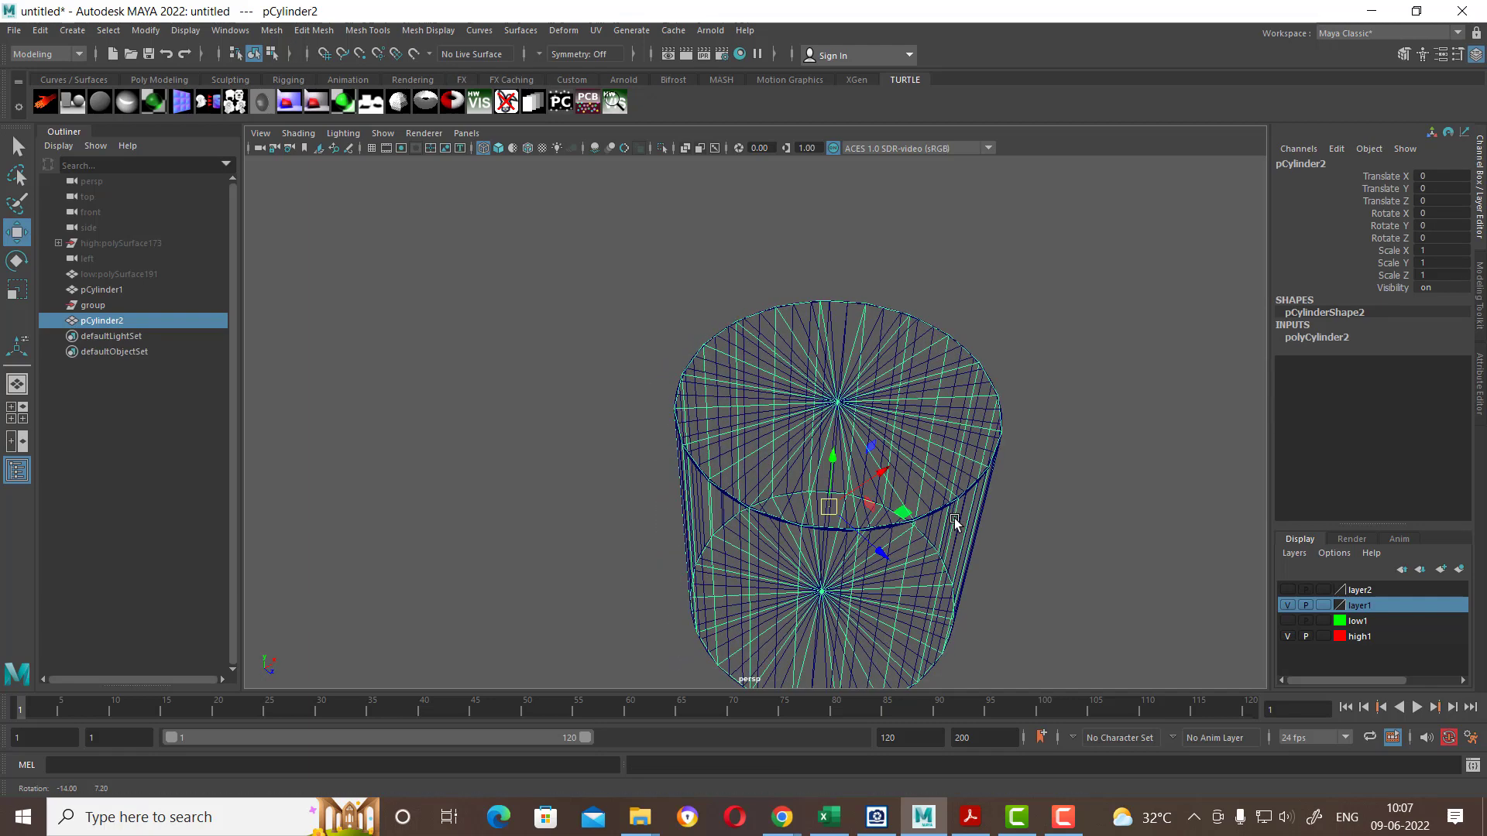
{"action": "left_click", "coordinate": [1320, 340]}
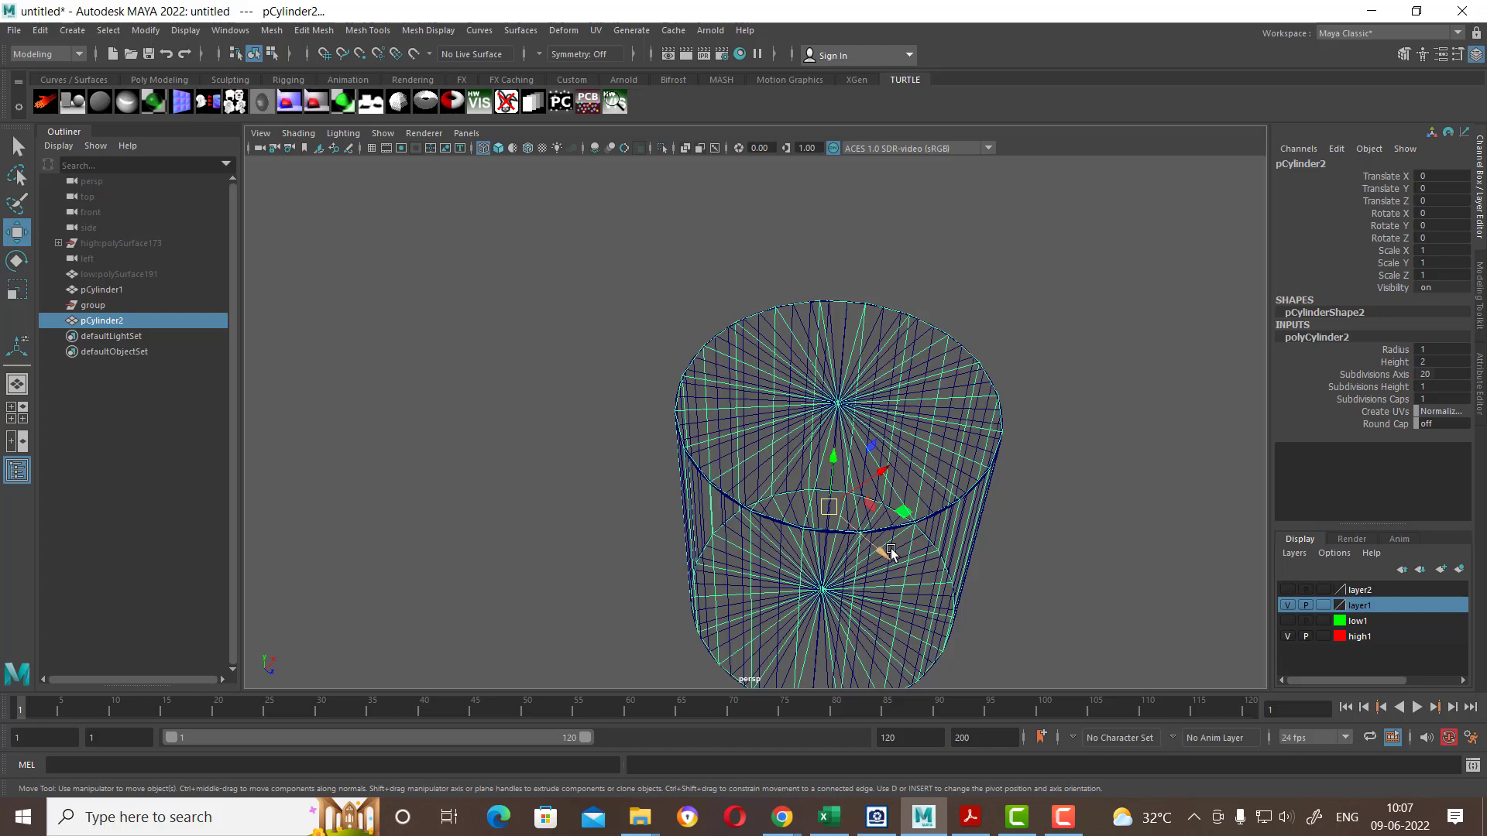
Step: Group the new cylinder as group1, move it back to Z -3.991, and select pCylinder1 and pCylinder2
{"action": "key", "text": "ctrl+g"}
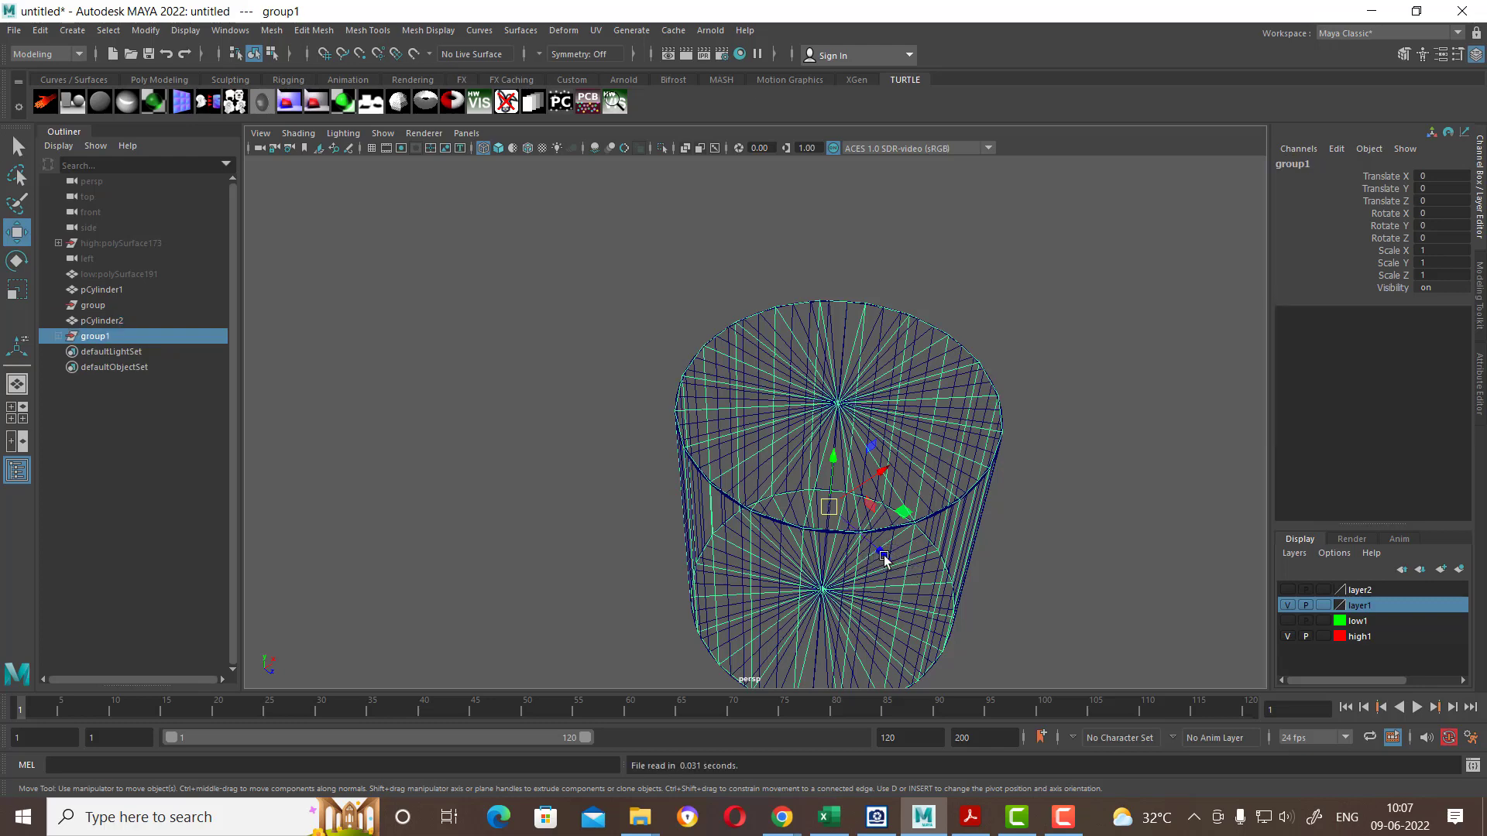
{"action": "left_click_drag", "start_coordinate": [885, 552], "coordinate": [476, 358]}
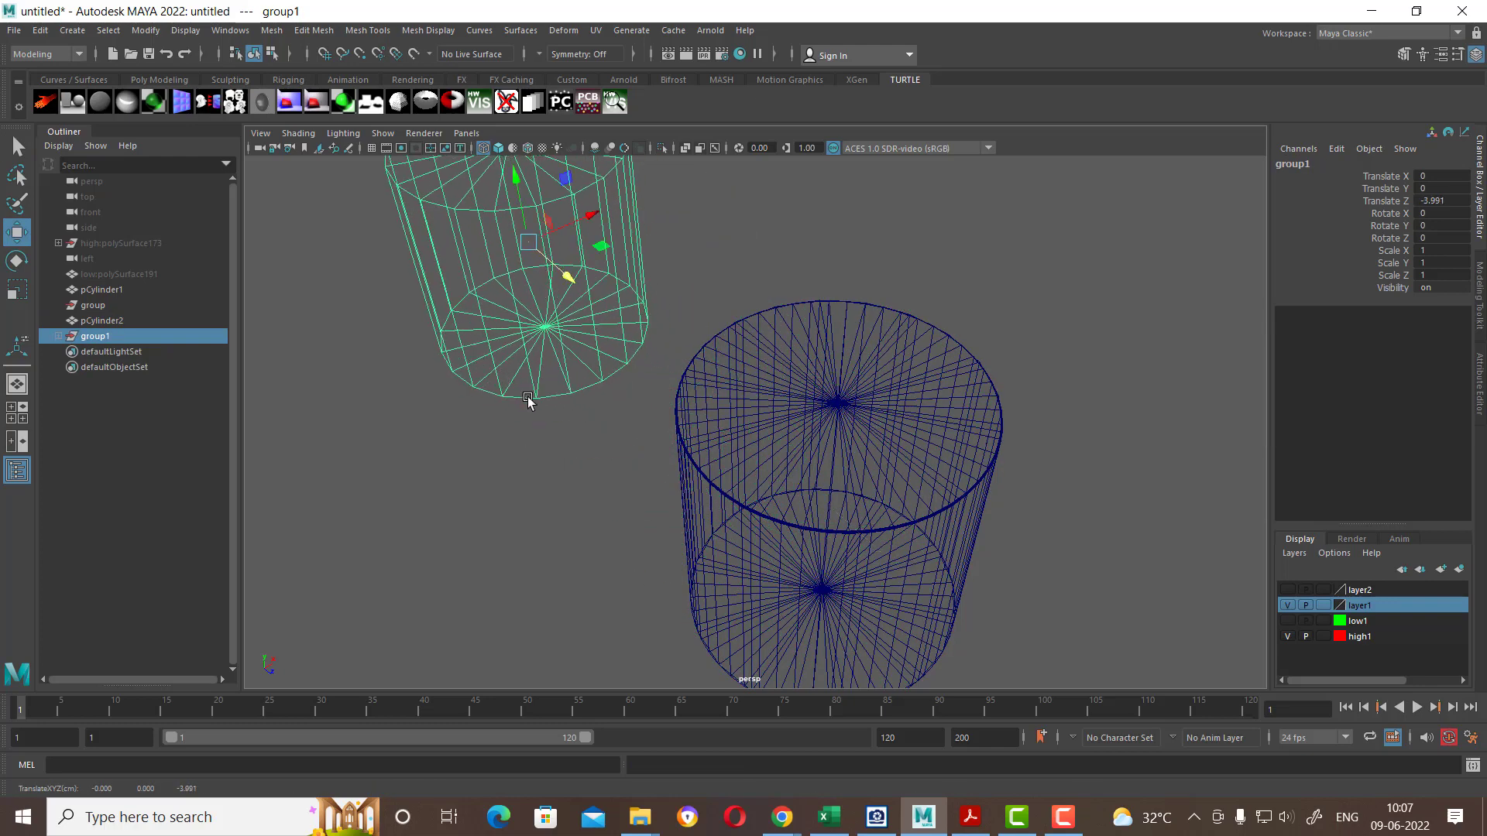
{"action": "left_click", "coordinate": [970, 542]}
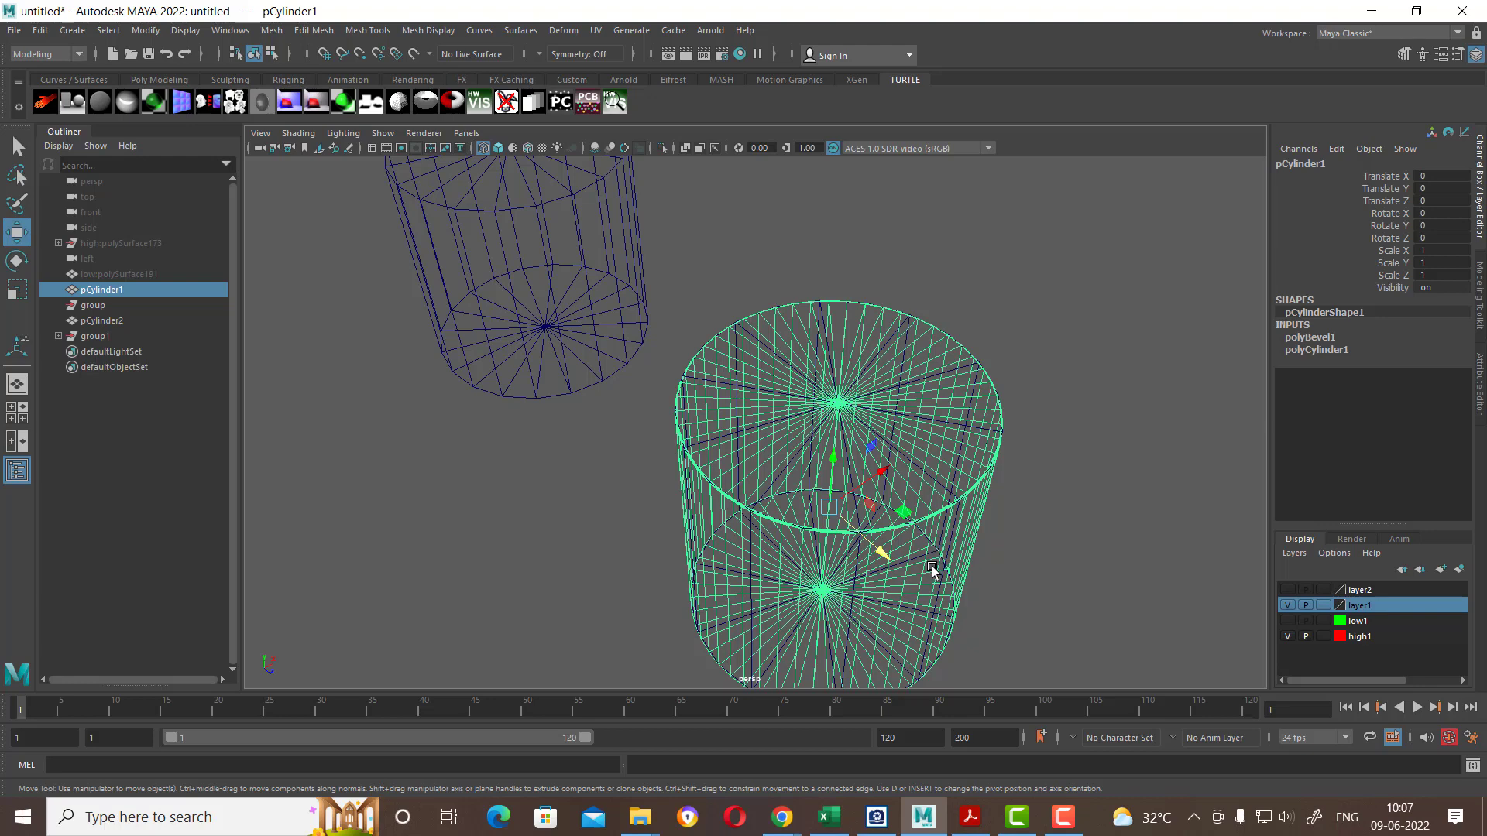
{"action": "left_click", "coordinate": [898, 579]}
{"action": "scroll", "coordinate": [842, 562], "scroll_direction": "up", "scroll_amount": 2}
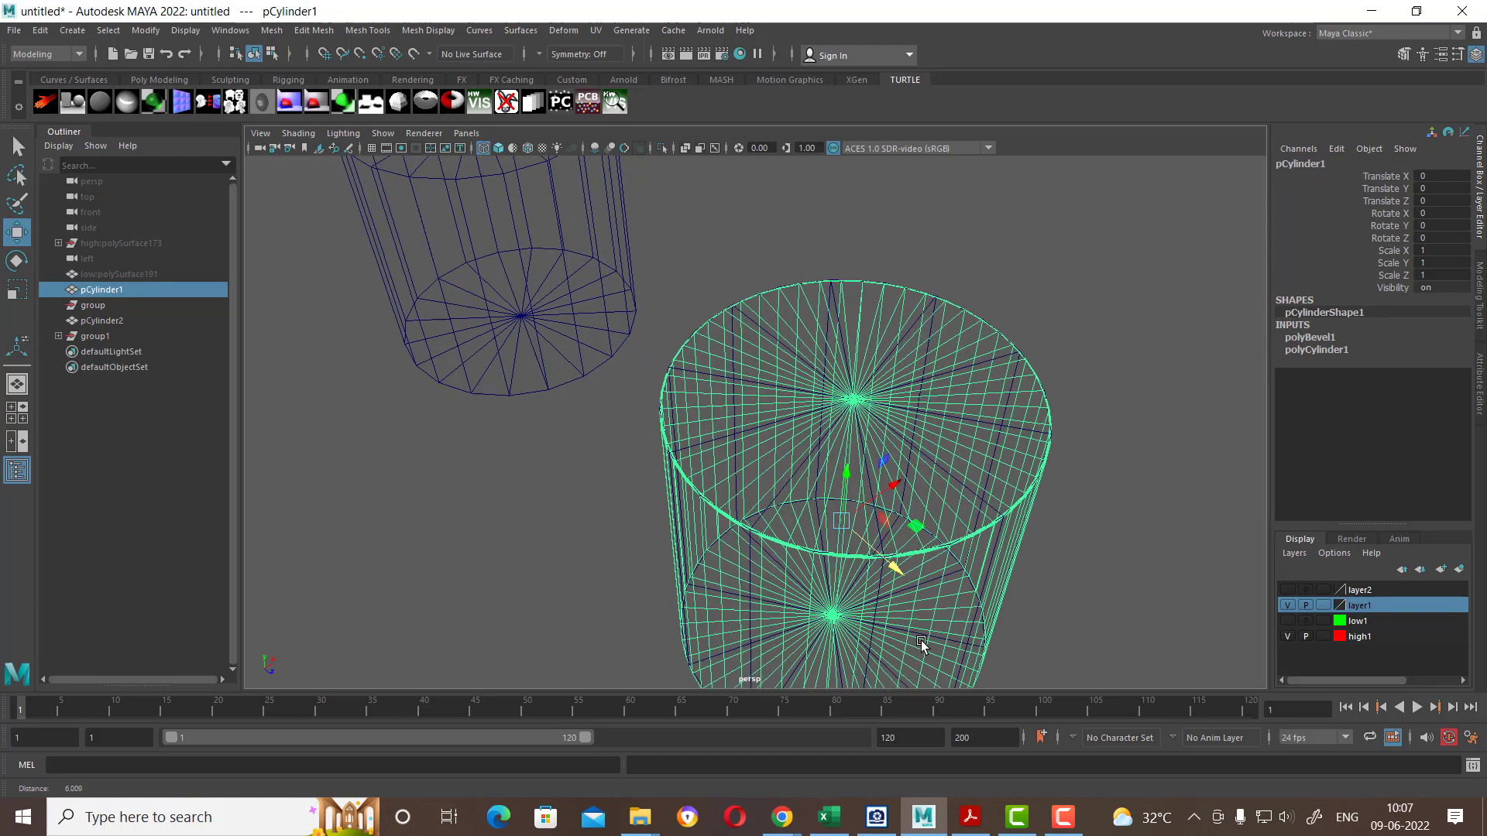
{"action": "scroll", "coordinate": [750, 587], "scroll_direction": "up", "scroll_amount": 2}
{"action": "left_click", "coordinate": [749, 574]}
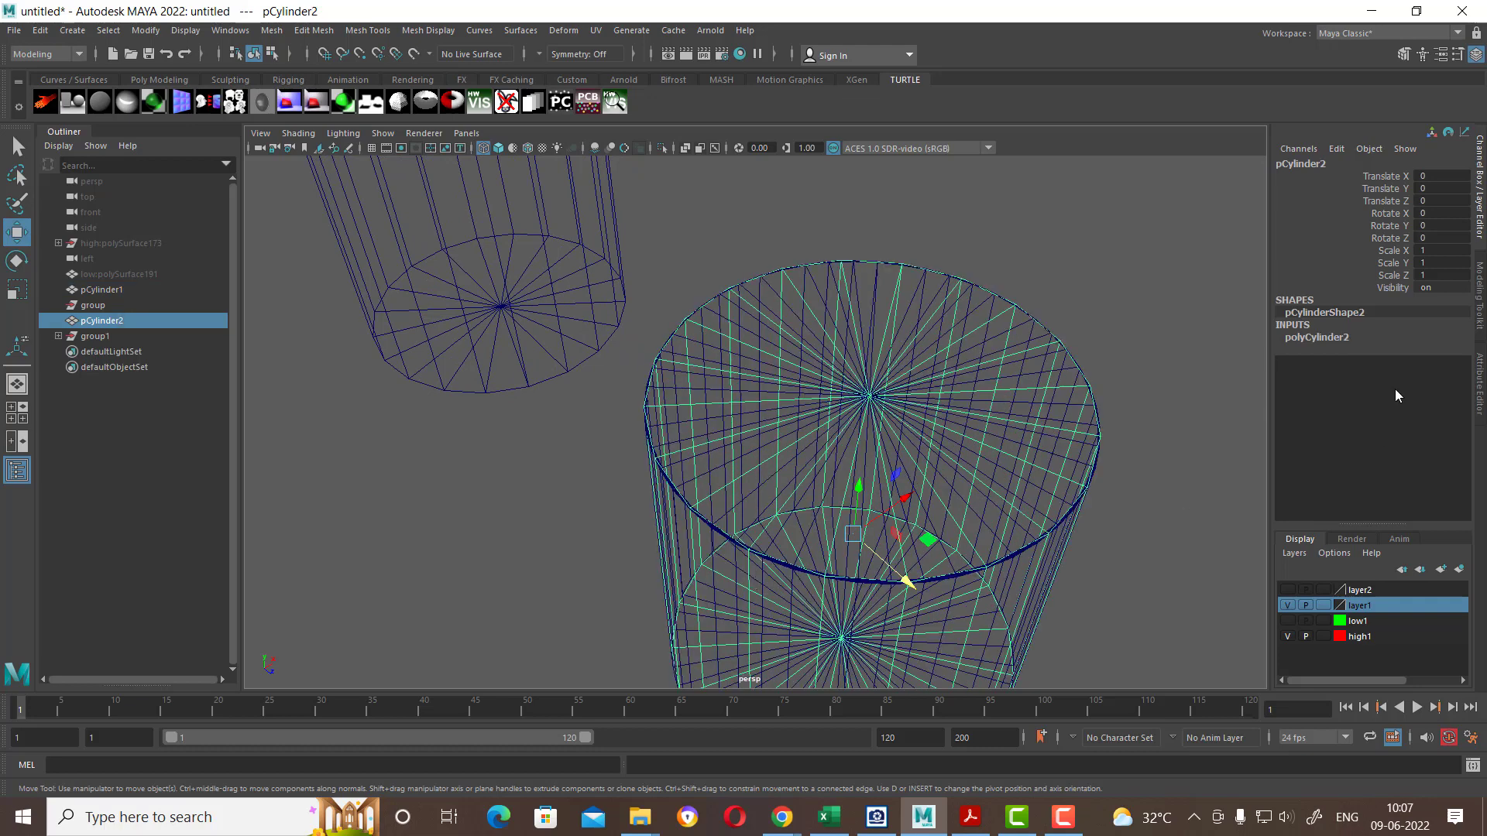
Step: Set pCylinder2's Subdivisions Axis to 50 in its polyCylinder2 attributes
{"action": "left_click", "coordinate": [1321, 341]}
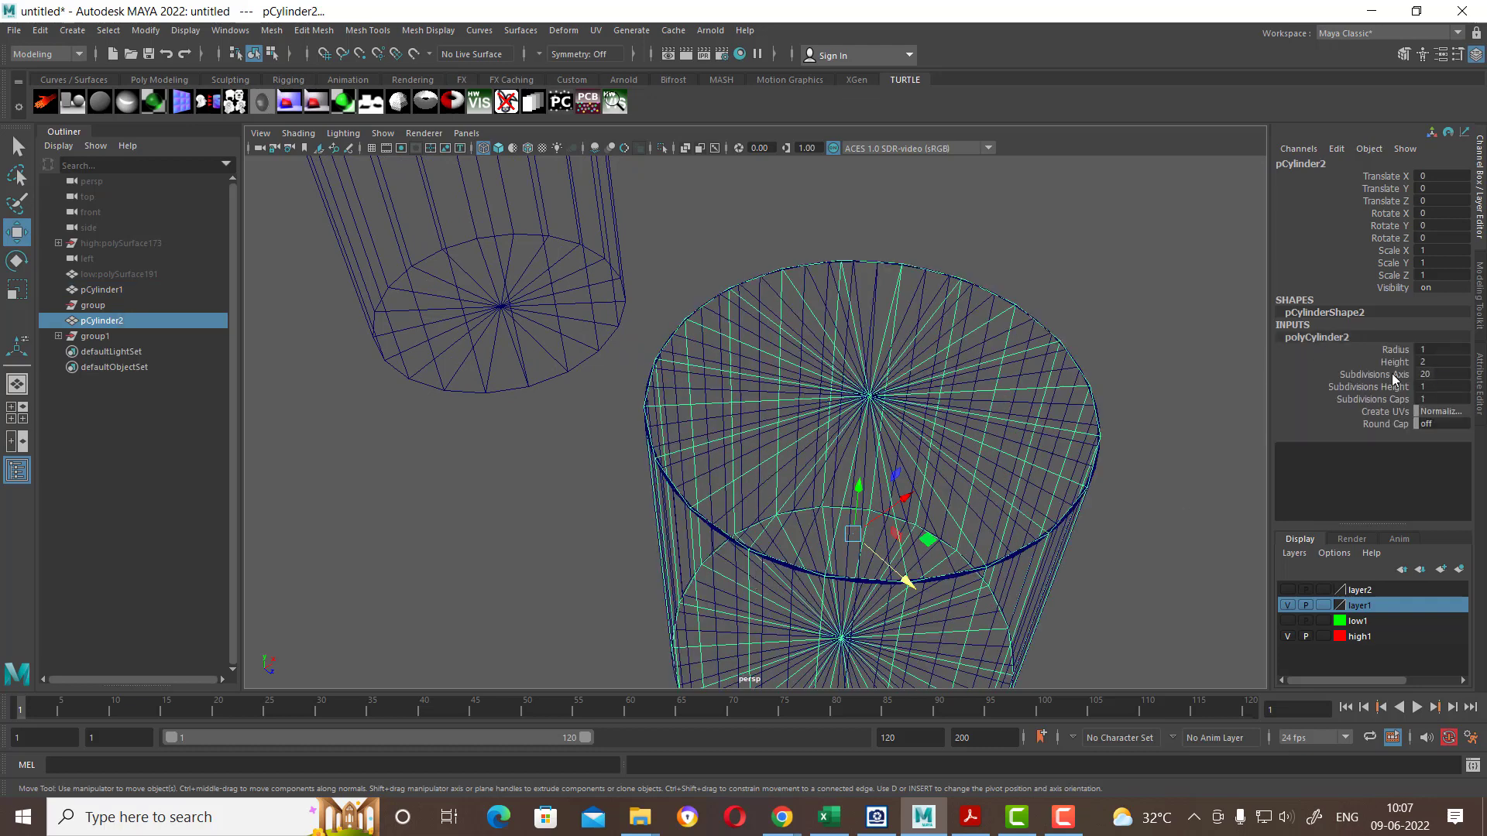
{"action": "double_click", "coordinate": [1442, 375]}
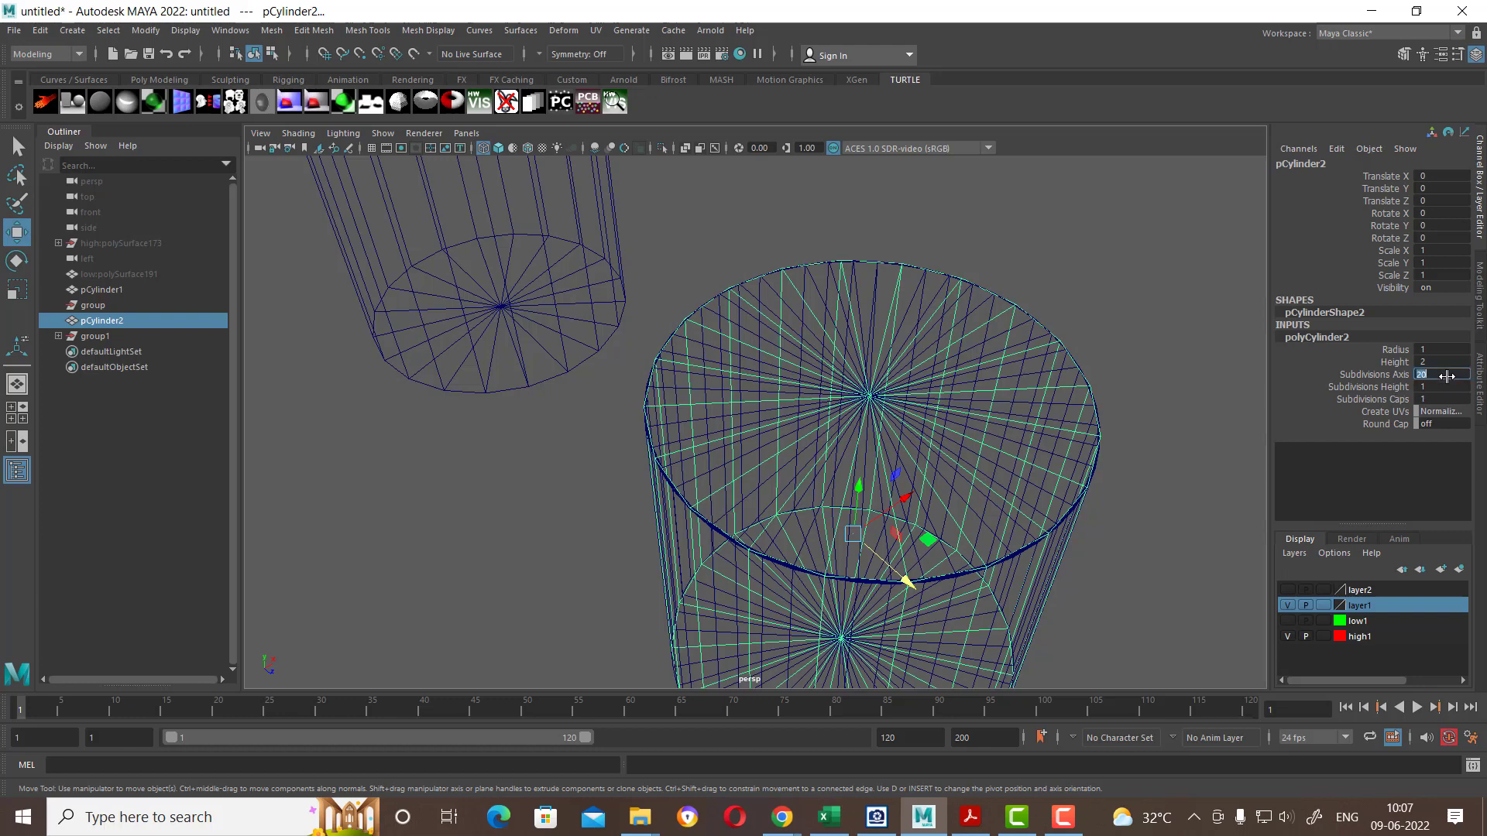
{"action": "type", "text": "50"}
{"action": "key", "text": "Return"}
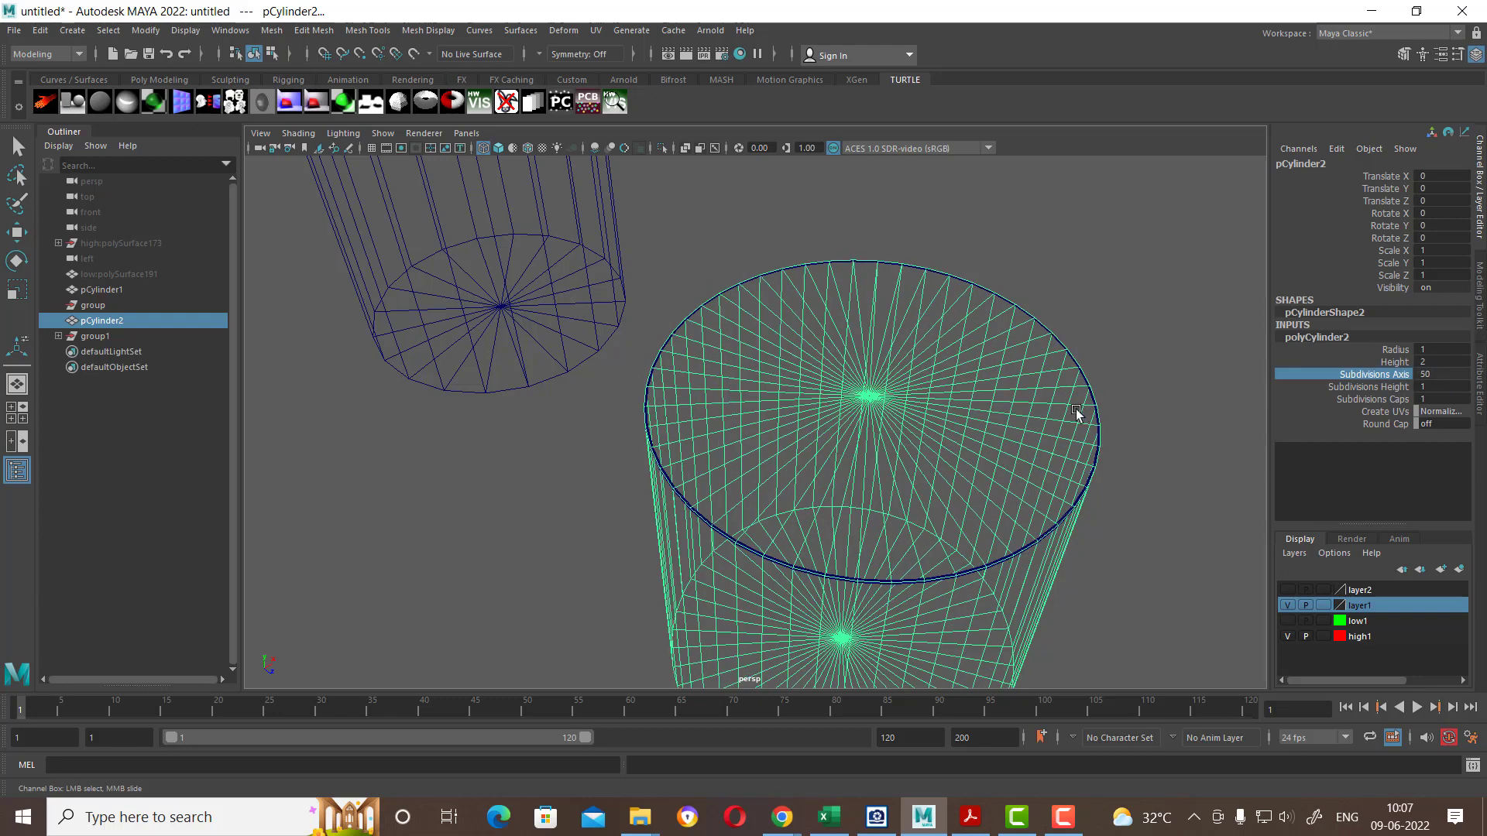
Step: Select pCylinder1 with the Move tool, switch to shaded display, and orbit to its side
{"action": "left_click", "coordinate": [1118, 300]}
{"action": "left_click", "coordinate": [975, 594]}
{"action": "key", "text": "w"}
{"action": "key", "text": "5"}
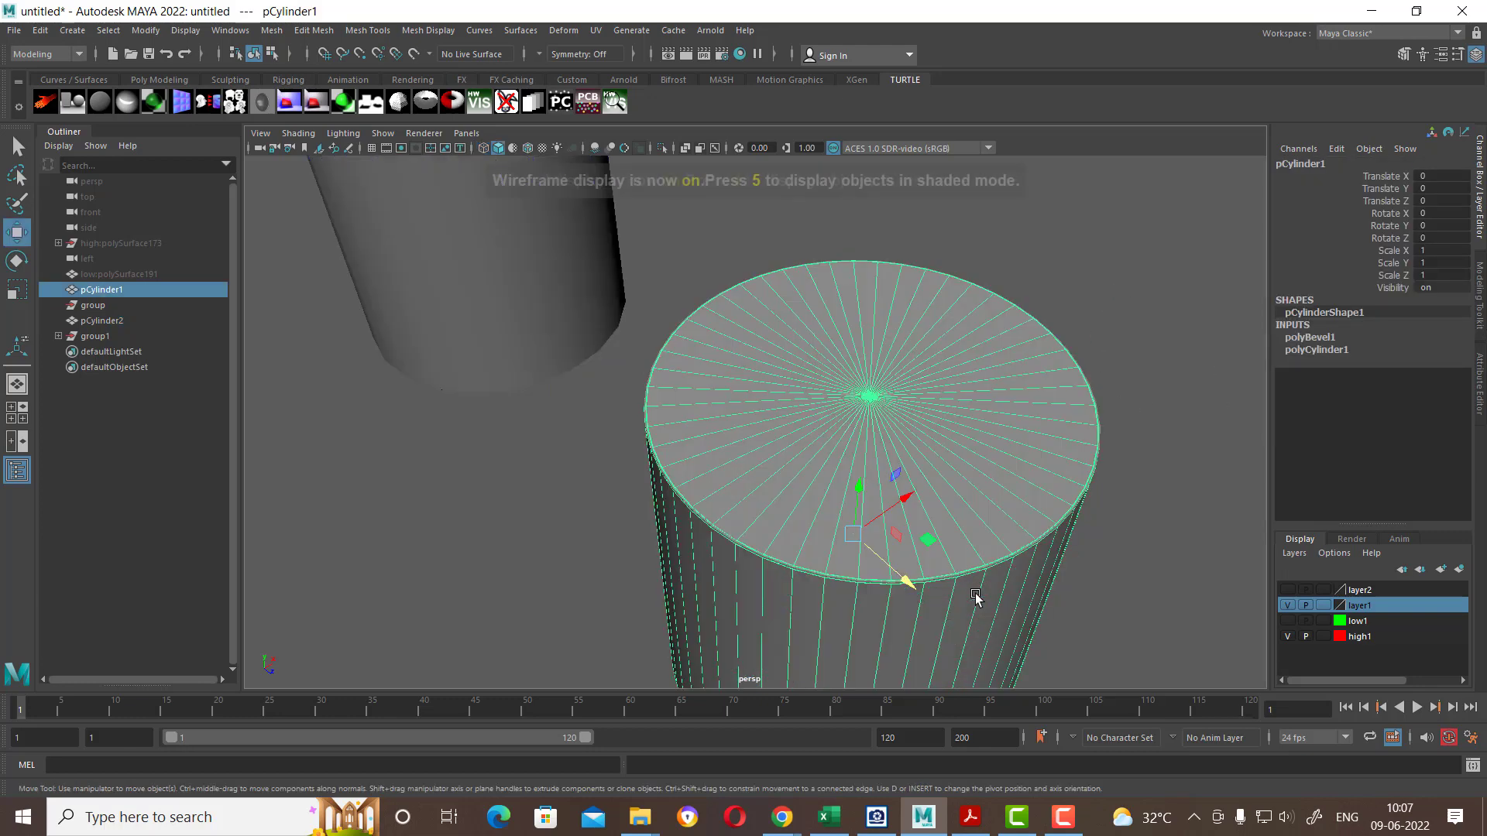
{"action": "key", "text": "5"}
{"action": "mouse_move", "coordinate": [1008, 565]}
{"action": "left_mouse_down", "text": "alt"}
{"action": "mouse_move", "coordinate": [962, 453]}
{"action": "mouse_move", "coordinate": [976, 504]}
{"action": "left_mouse_up", "text": "alt"}
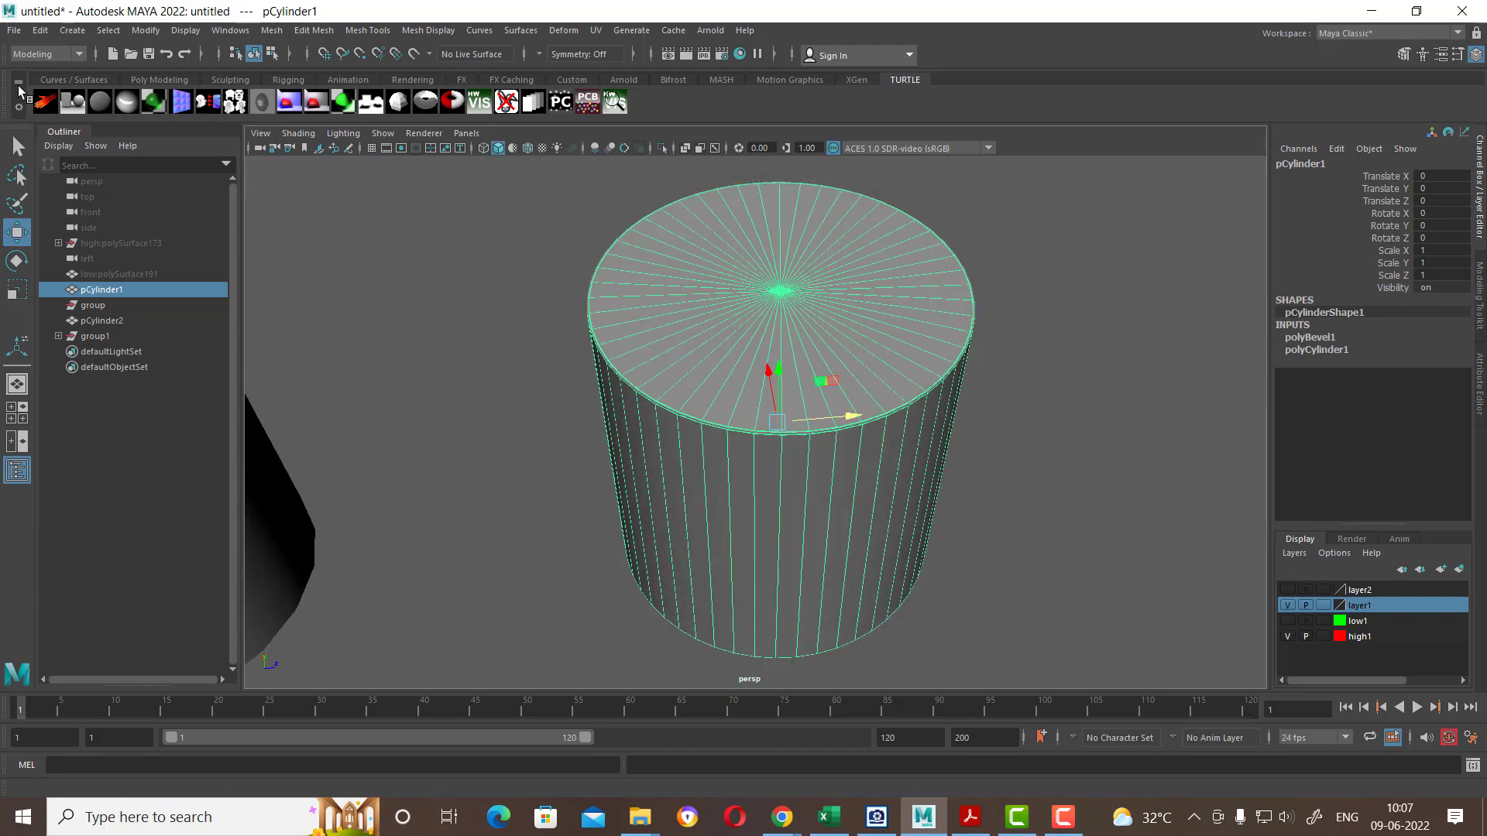
{"action": "left_click", "coordinate": [272, 31]}
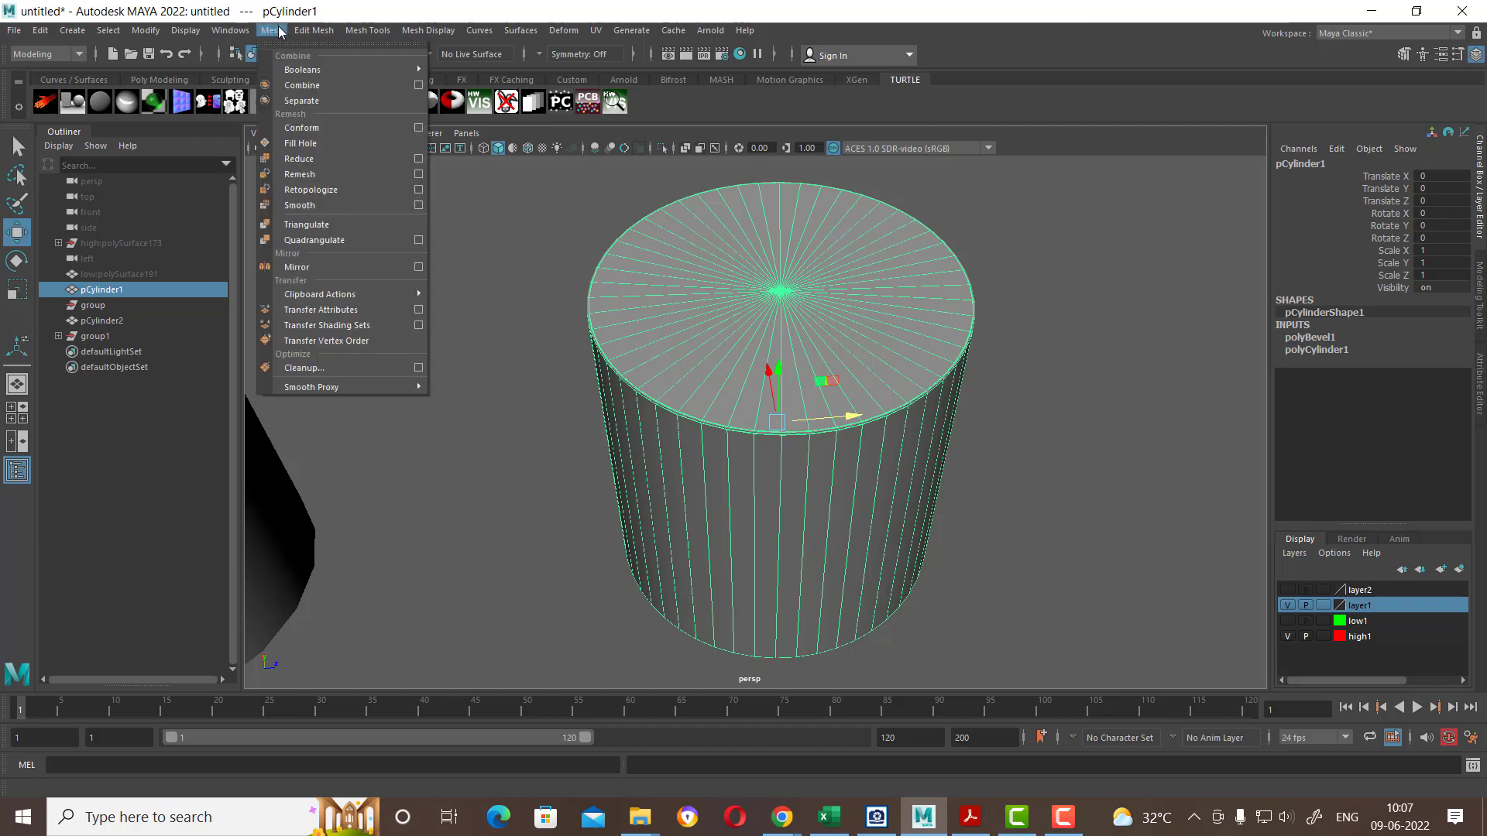
{"action": "left_click", "coordinate": [419, 310]}
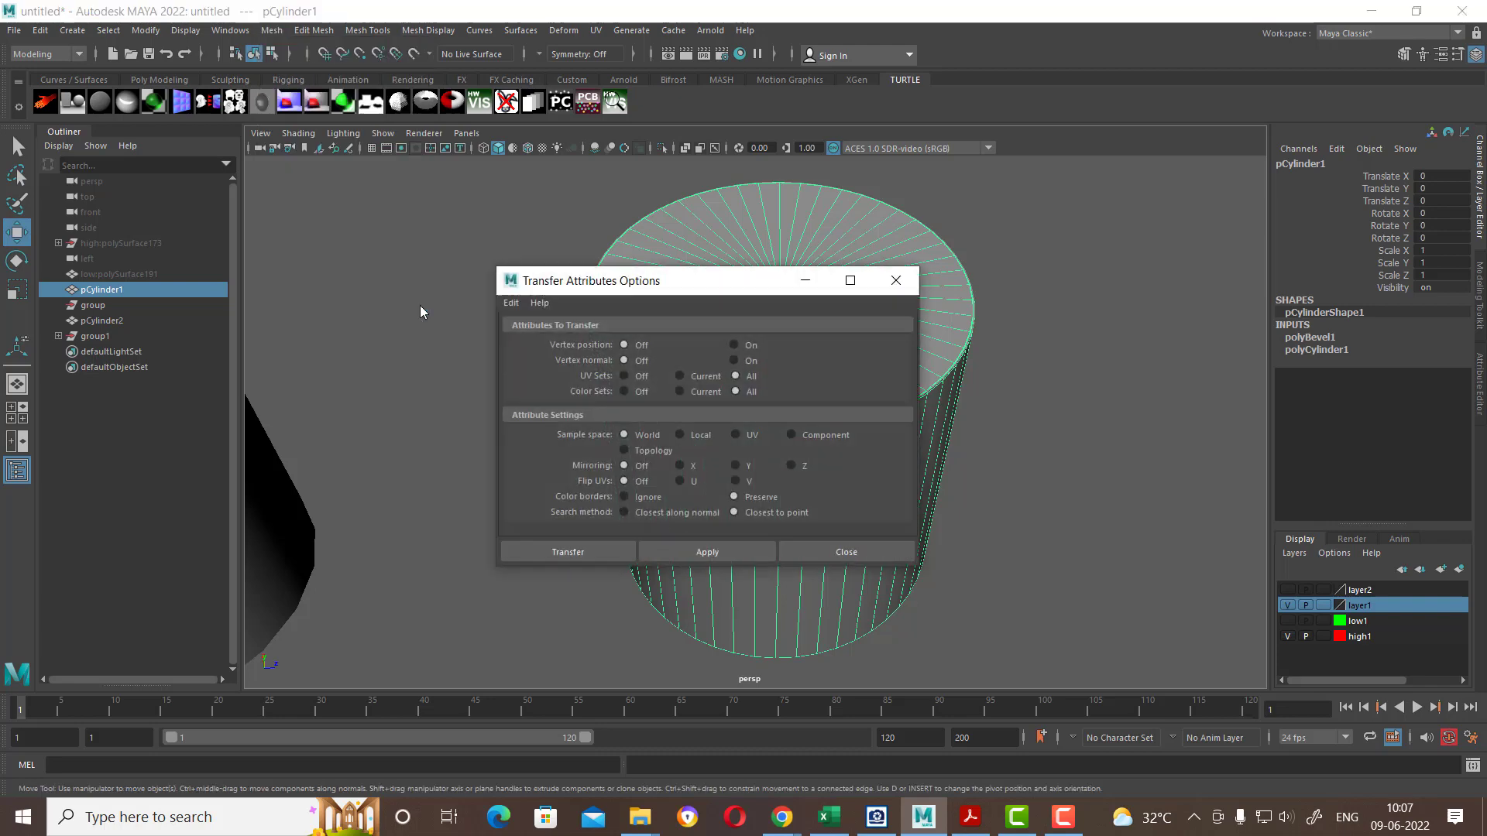
{"action": "left_click", "coordinate": [916, 281]}
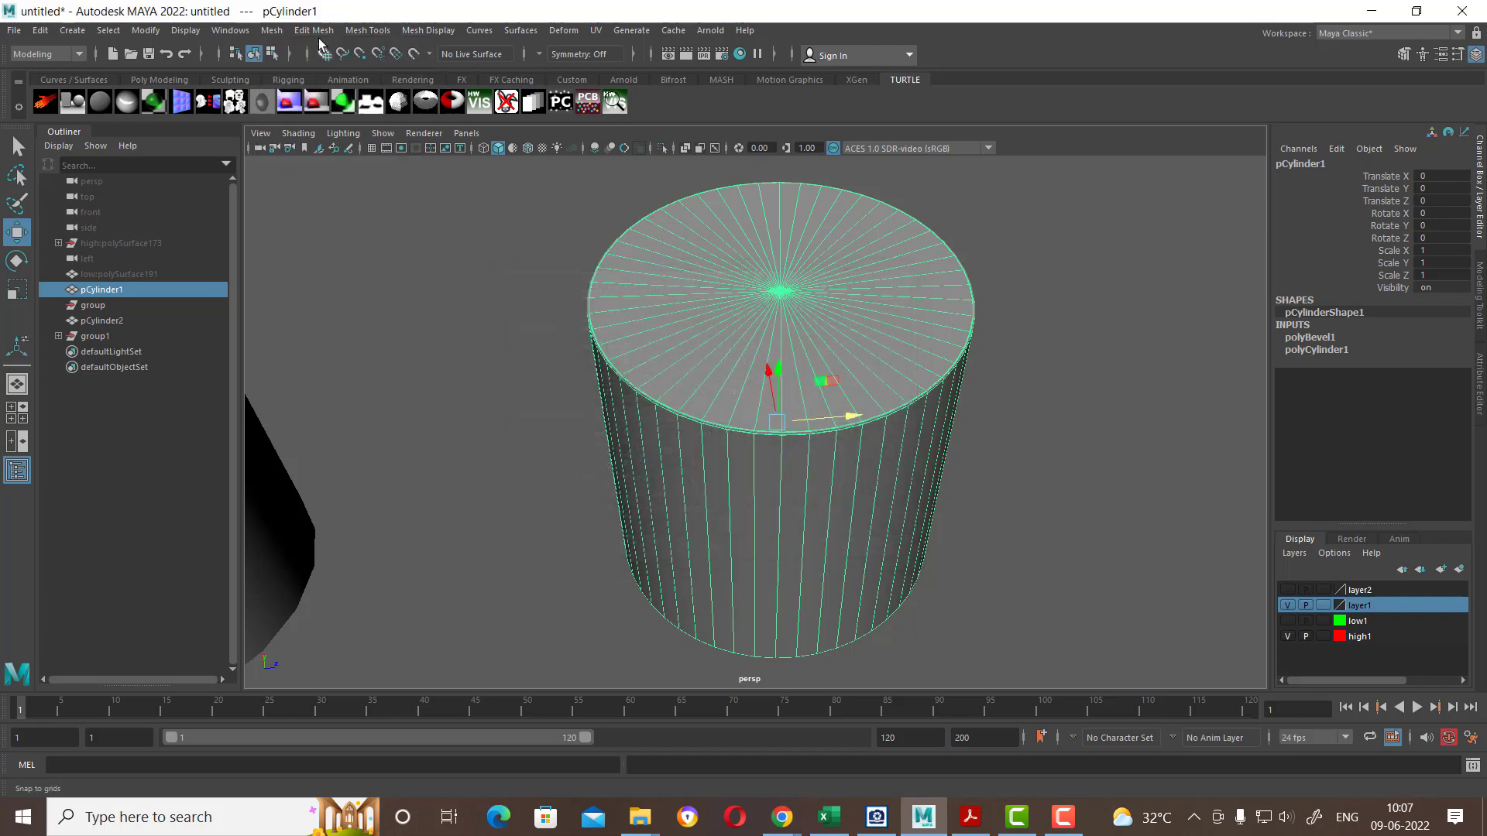
{"action": "left_click", "coordinate": [312, 31]}
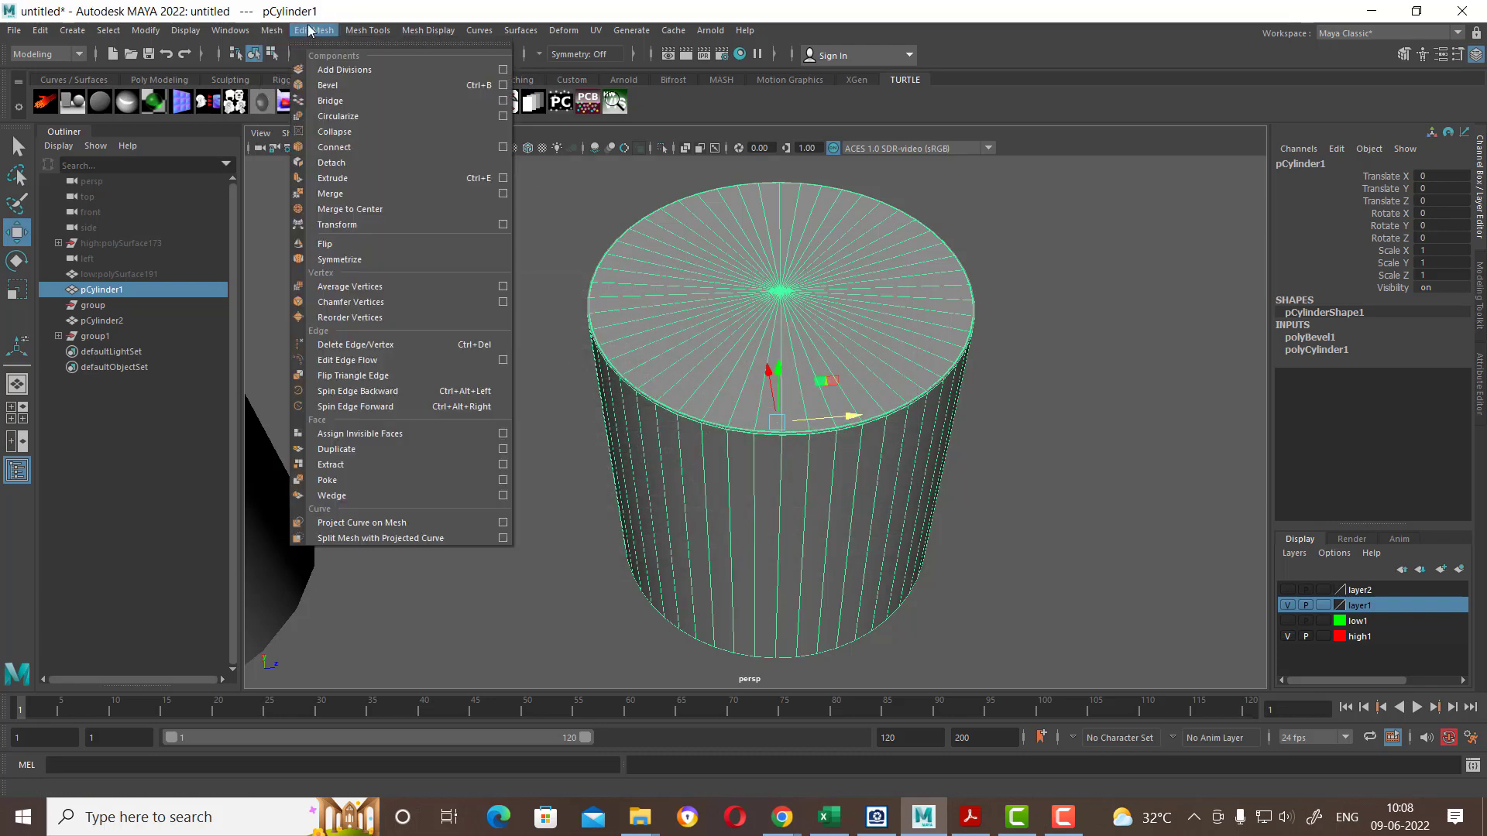
{"action": "left_click", "coordinate": [308, 29]}
Step: Switch to the Rendering menu set and open Lighting/Shading > Transfer Maps, moved aside
{"action": "left_click", "coordinate": [48, 54]}
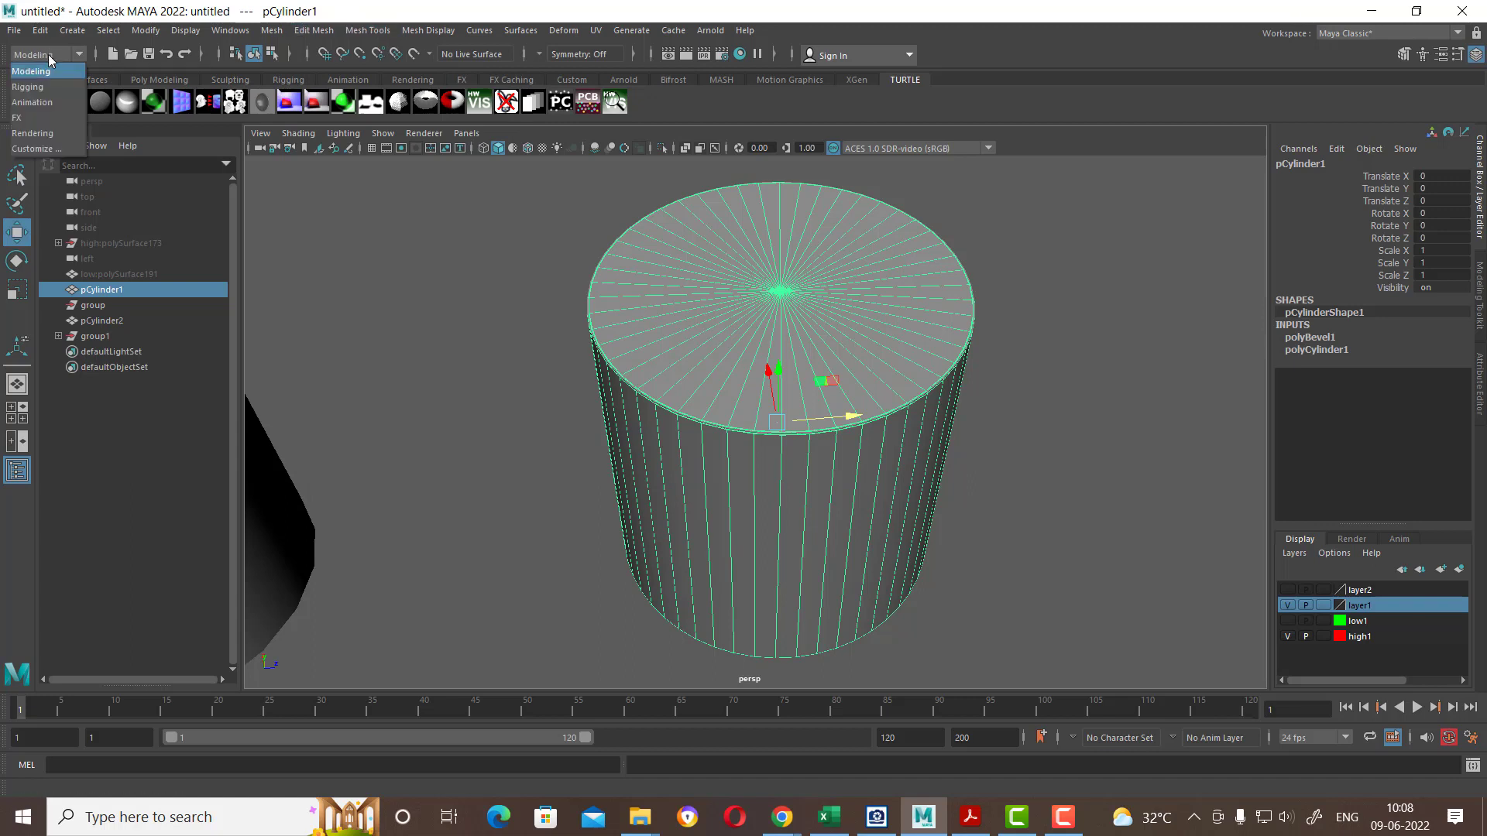
{"action": "left_click", "coordinate": [32, 133]}
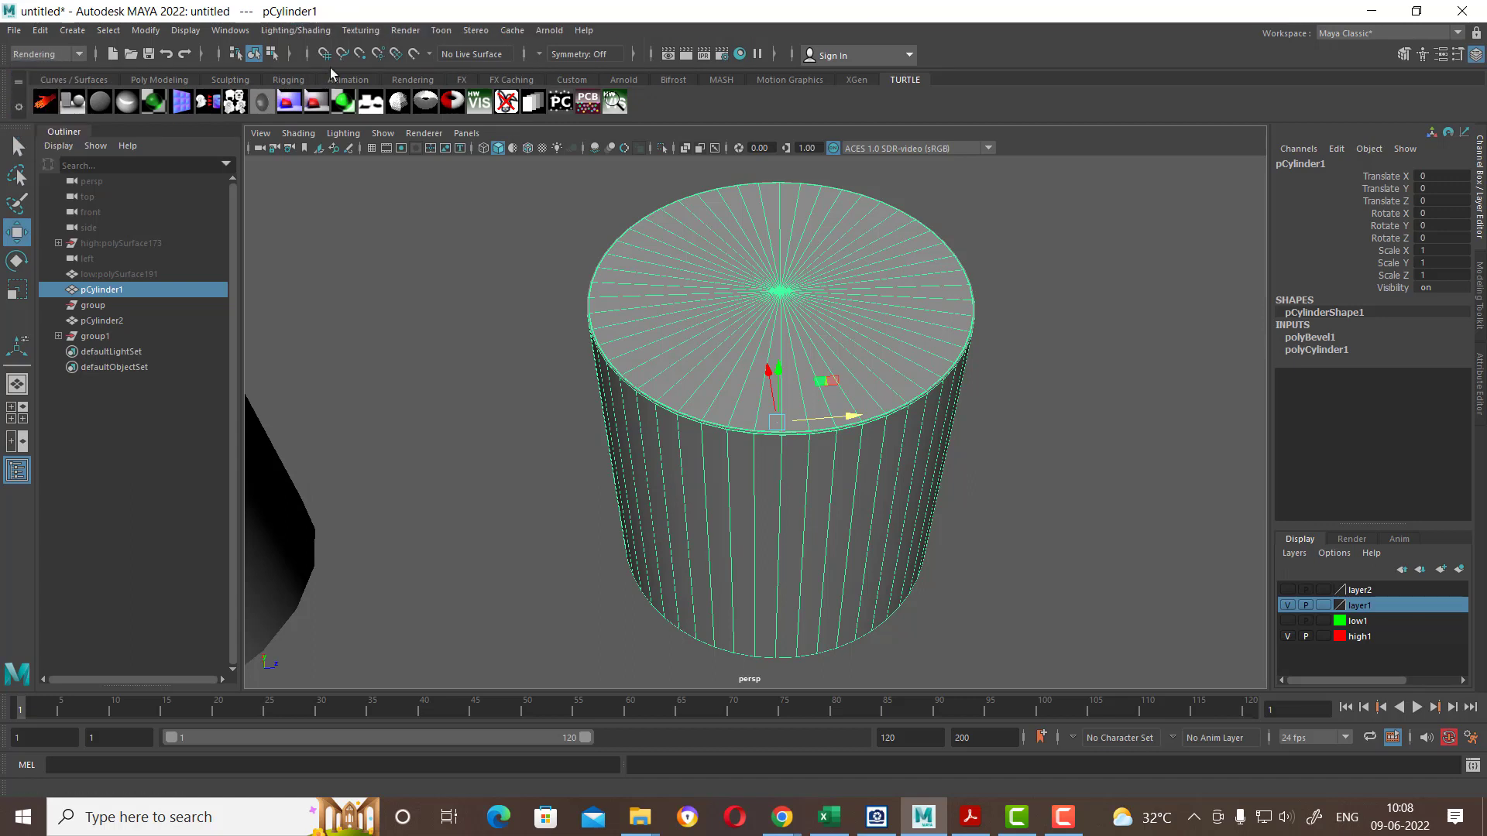
{"action": "left_click", "coordinate": [357, 32]}
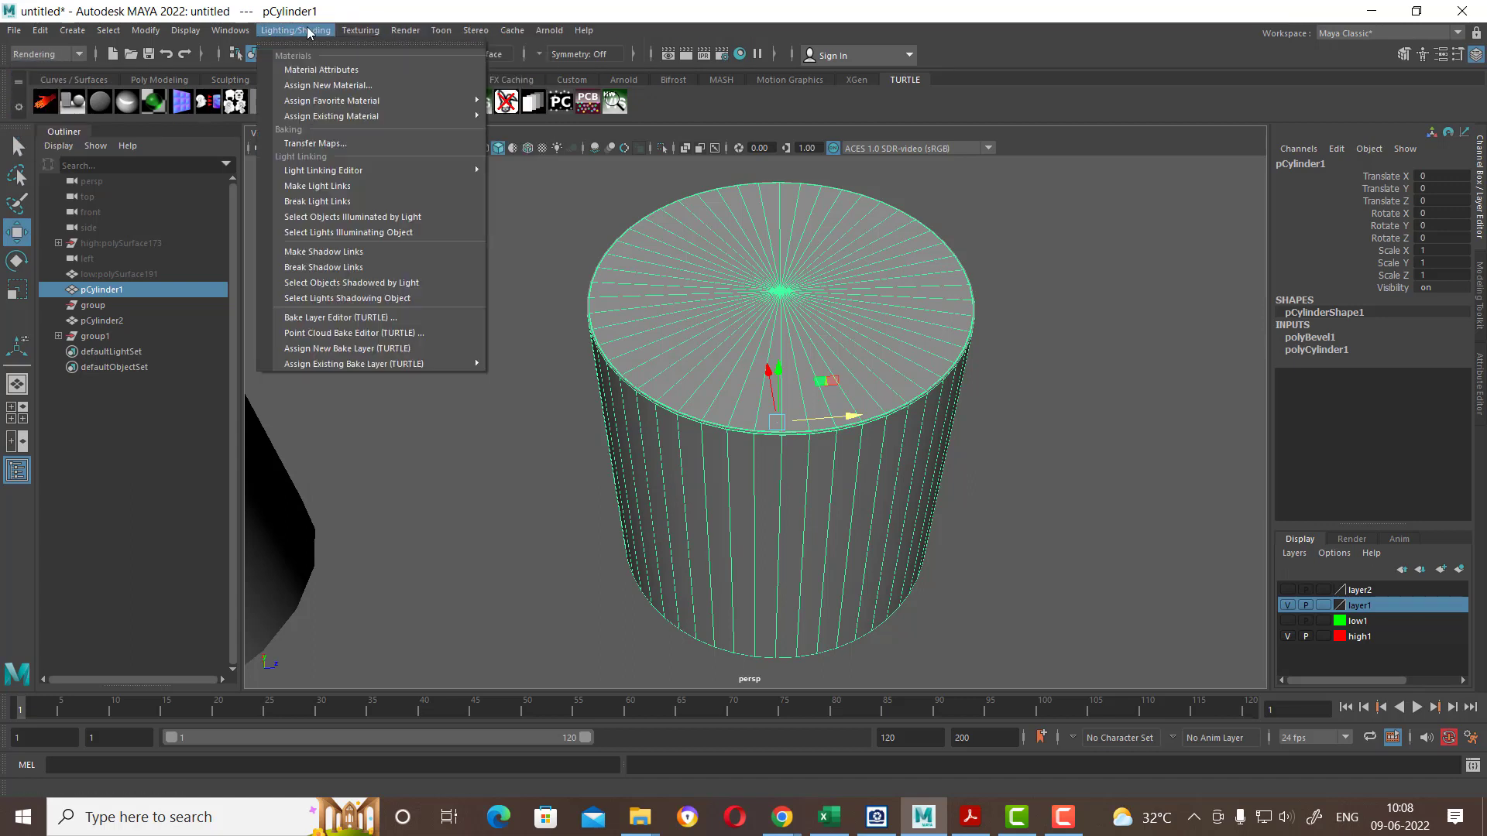
{"action": "left_click", "coordinate": [332, 142]}
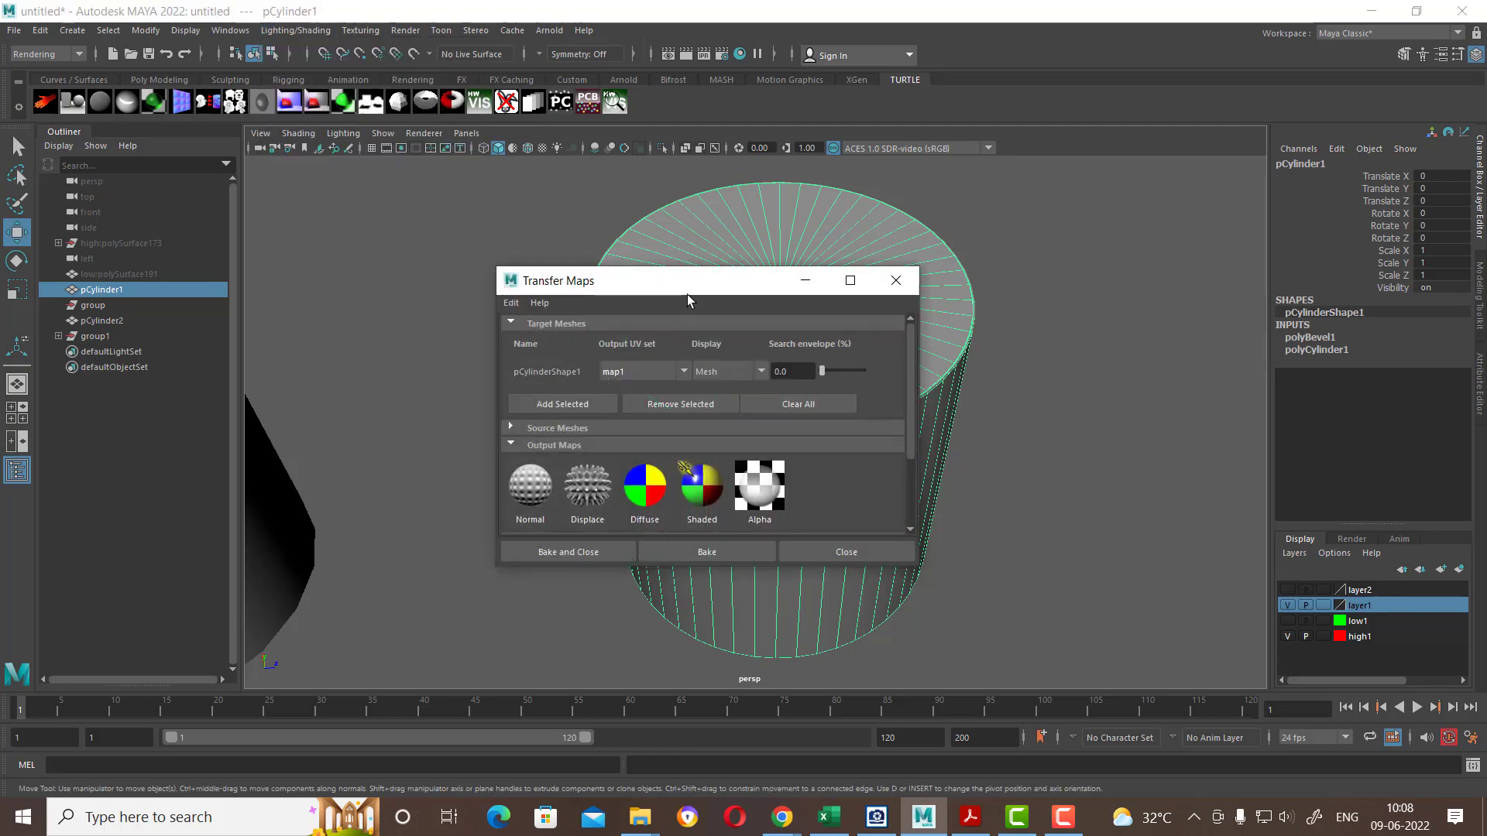
{"action": "left_click_drag", "start_coordinate": [686, 282], "coordinate": [1256, 256]}
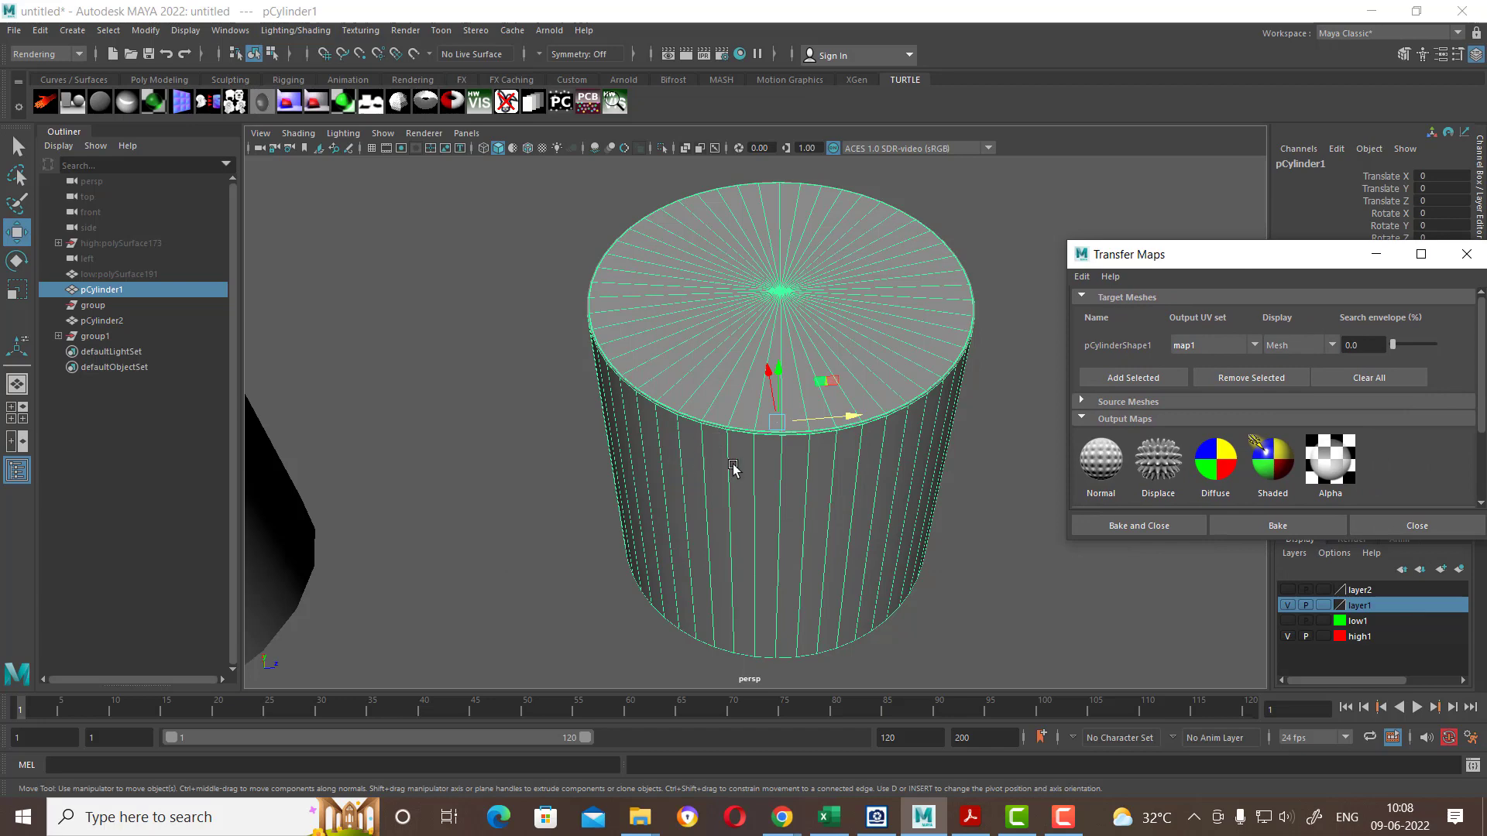
Step: Expand Source Meshes, lower the Transfer Maps window, and test-move the cylinder then undo
{"action": "left_click_drag", "start_coordinate": [733, 468], "coordinate": [918, 478], "text": "alt"}
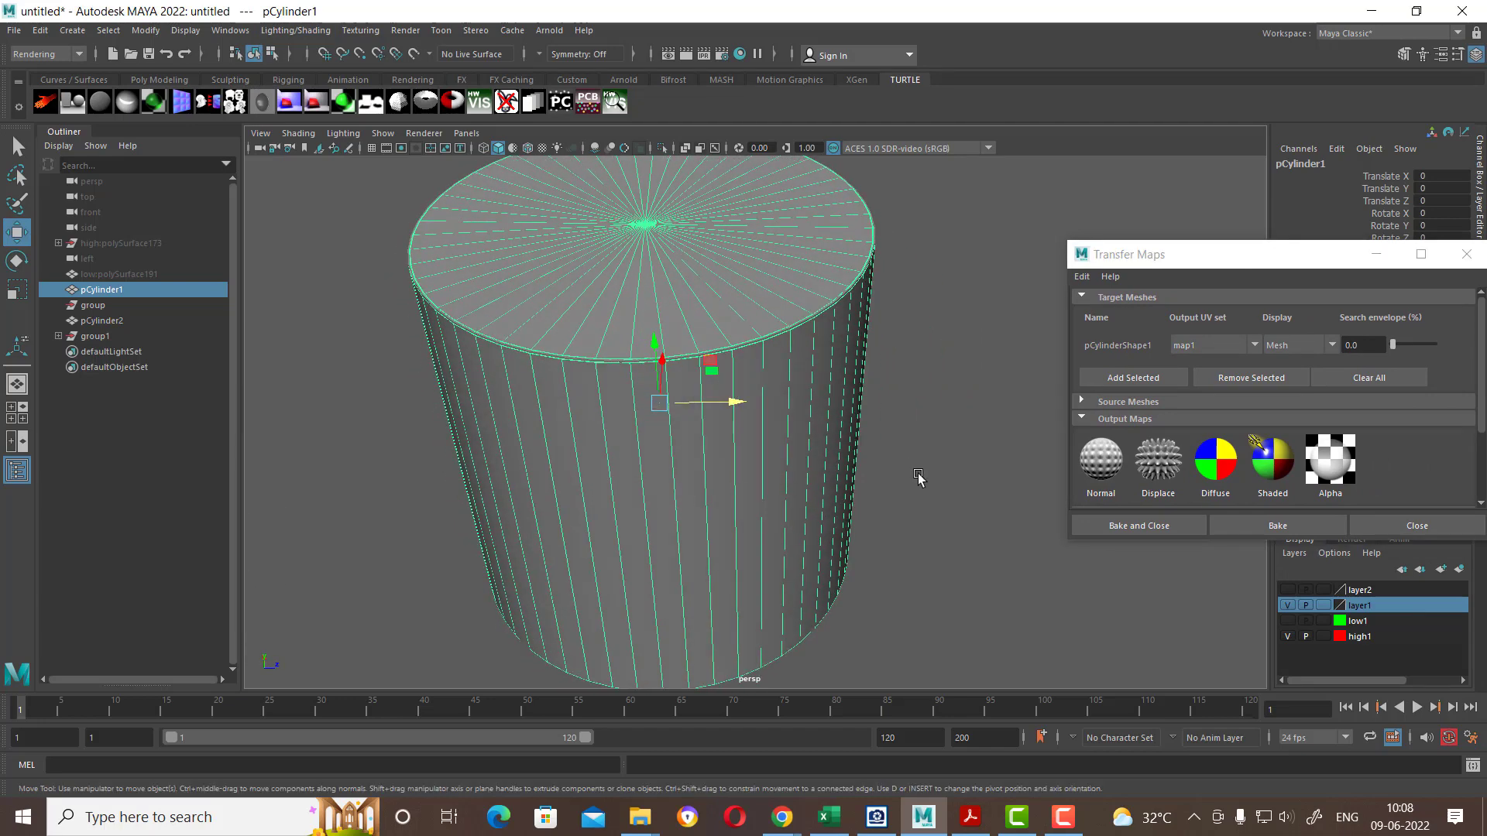
{"action": "left_click", "coordinate": [1091, 402]}
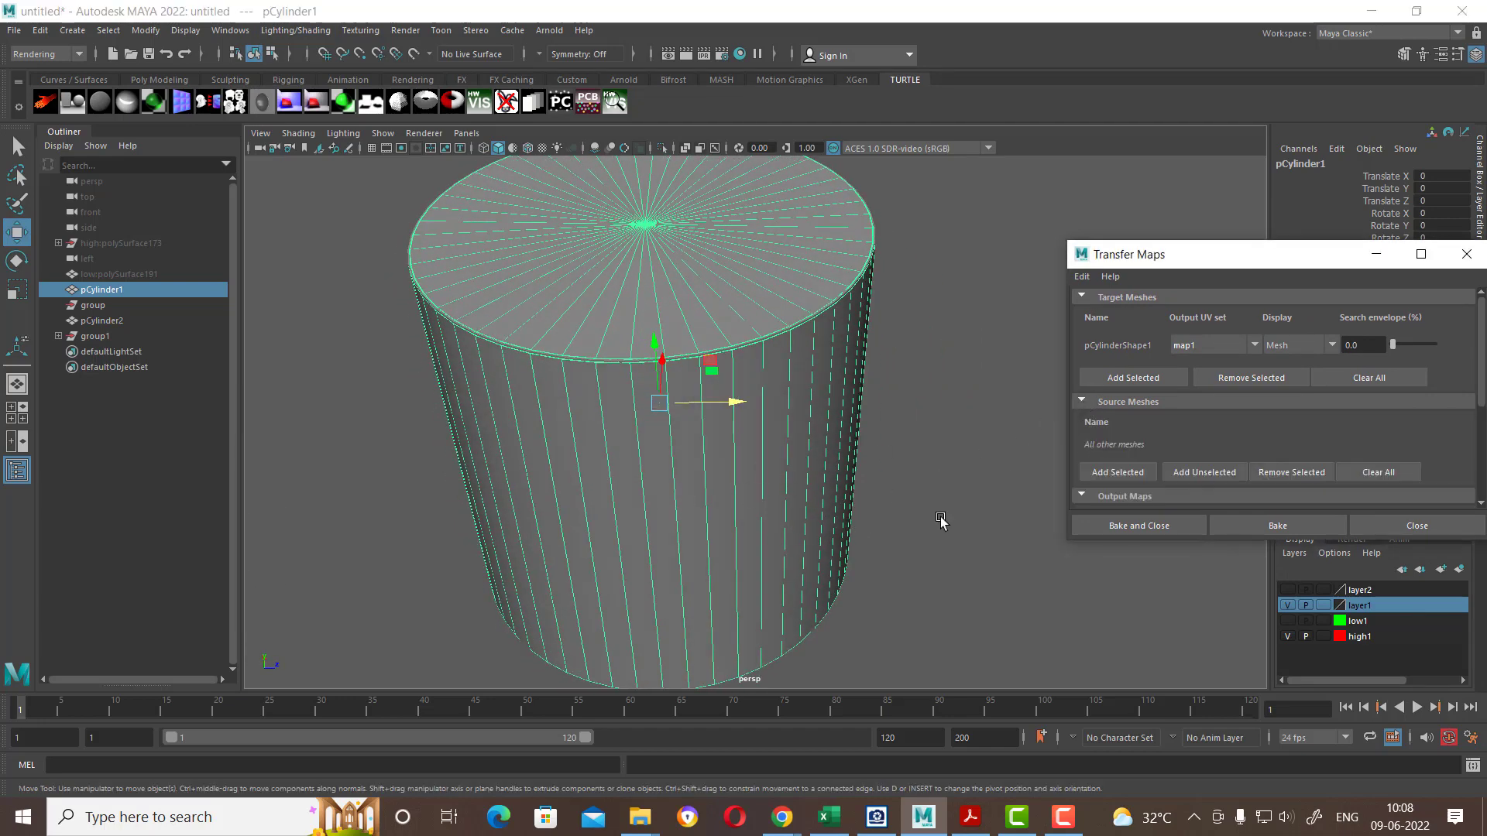
{"action": "left_click", "coordinate": [752, 494]}
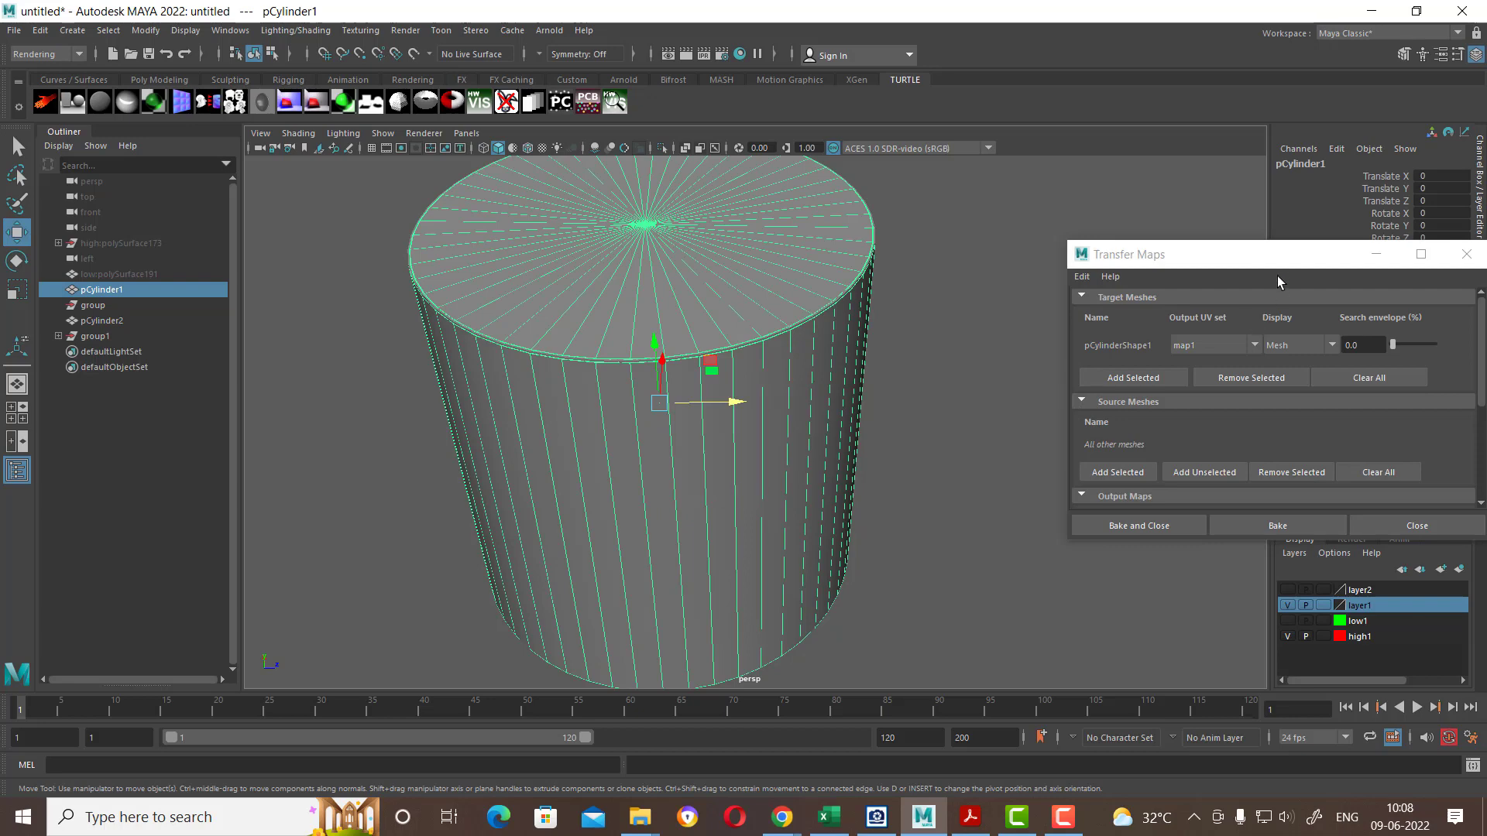
{"action": "left_click_drag", "start_coordinate": [1250, 255], "coordinate": [1154, 476]}
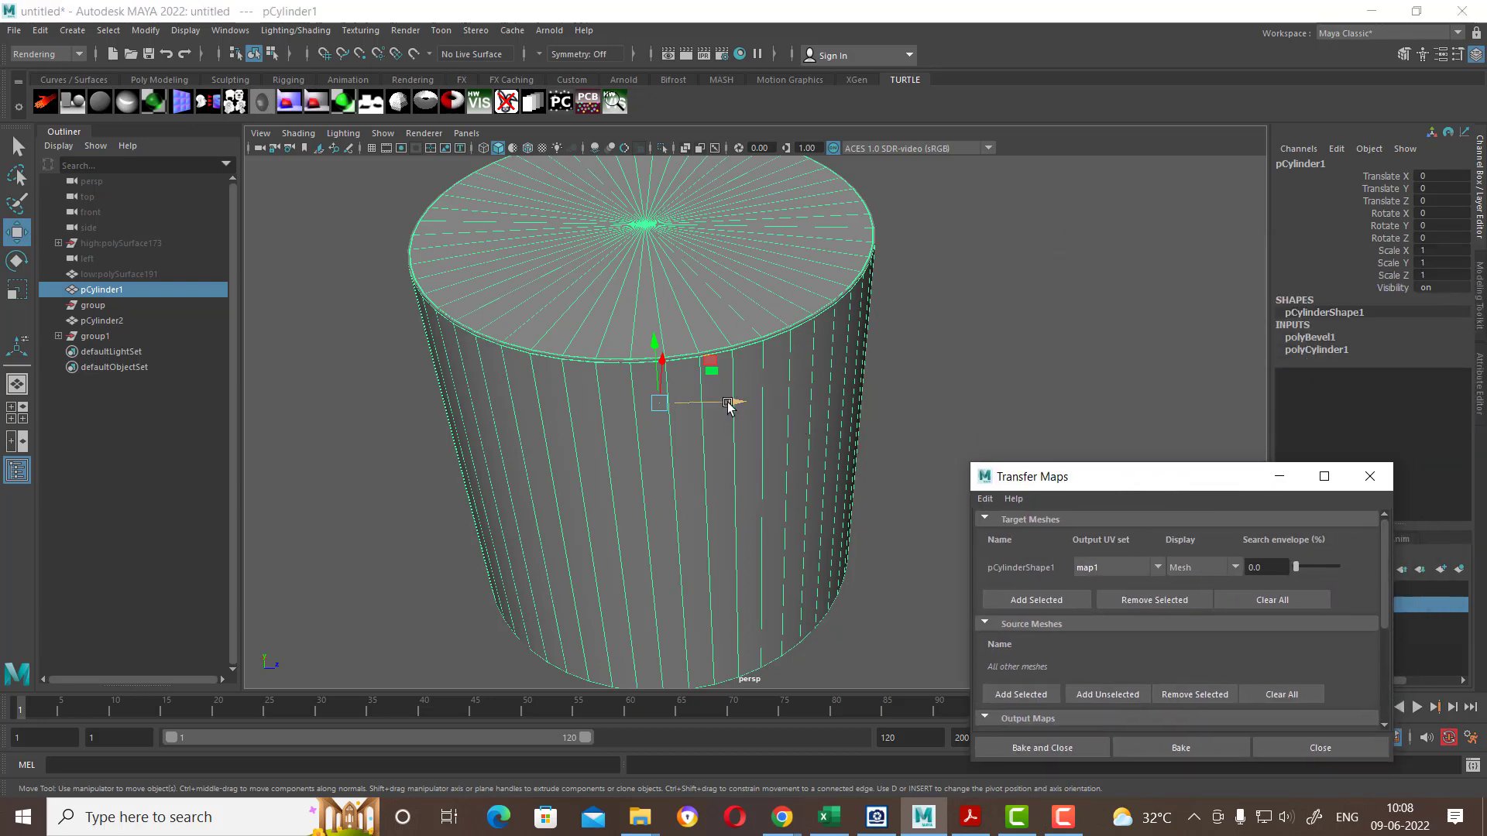
{"action": "left_click_drag", "start_coordinate": [743, 418], "coordinate": [914, 416]}
{"action": "key", "text": "ctrl+z"}
Step: Rename pCylinder1 to high2, then test-move the other cylinder and undo to identify it
{"action": "left_click", "coordinate": [1320, 166]}
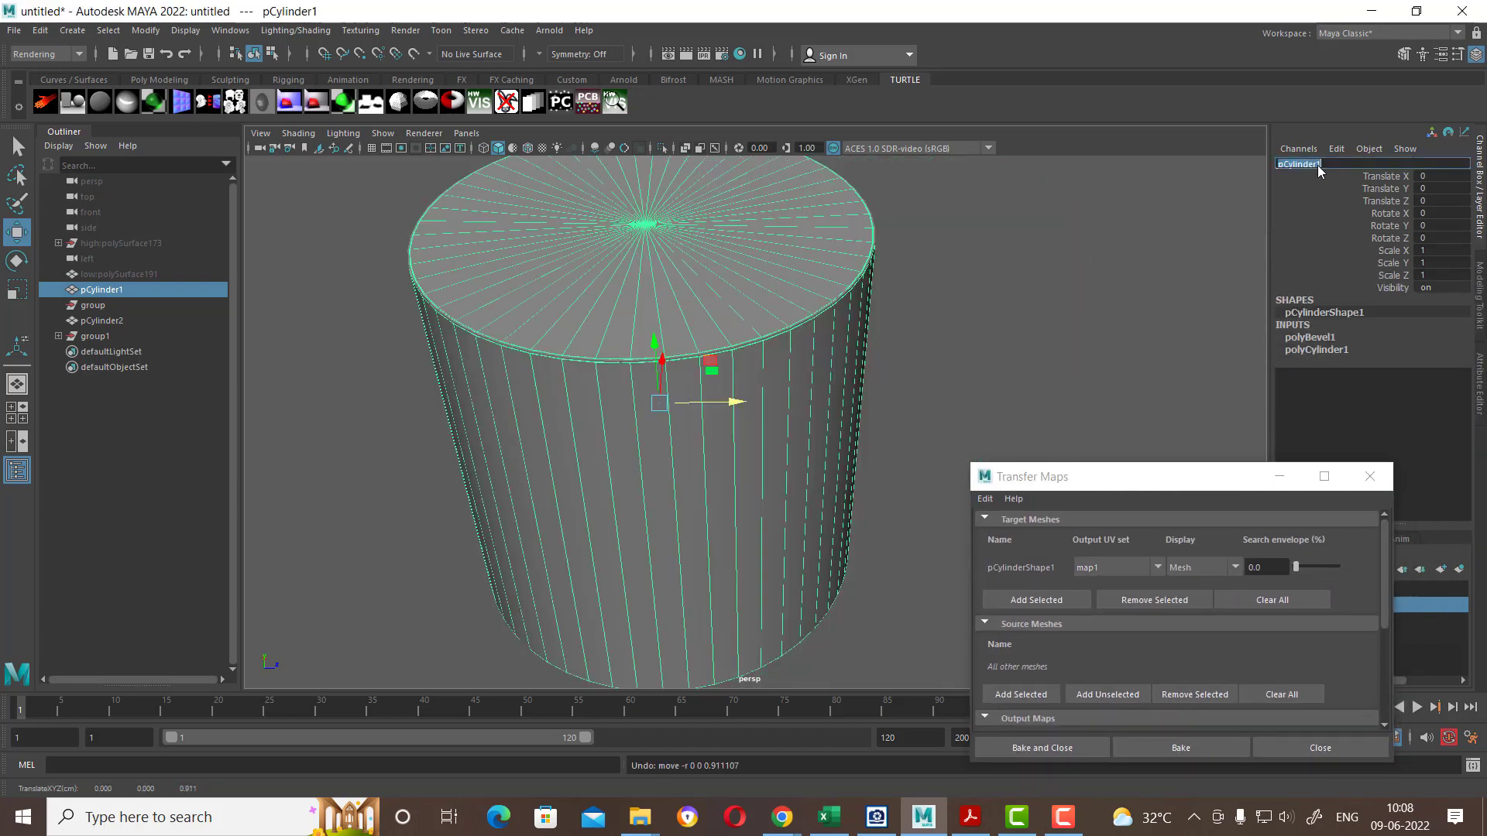
{"action": "type", "text": "high"}
{"action": "type", "text": "2"}
{"action": "key", "text": "Return"}
{"action": "left_click", "coordinate": [786, 286]}
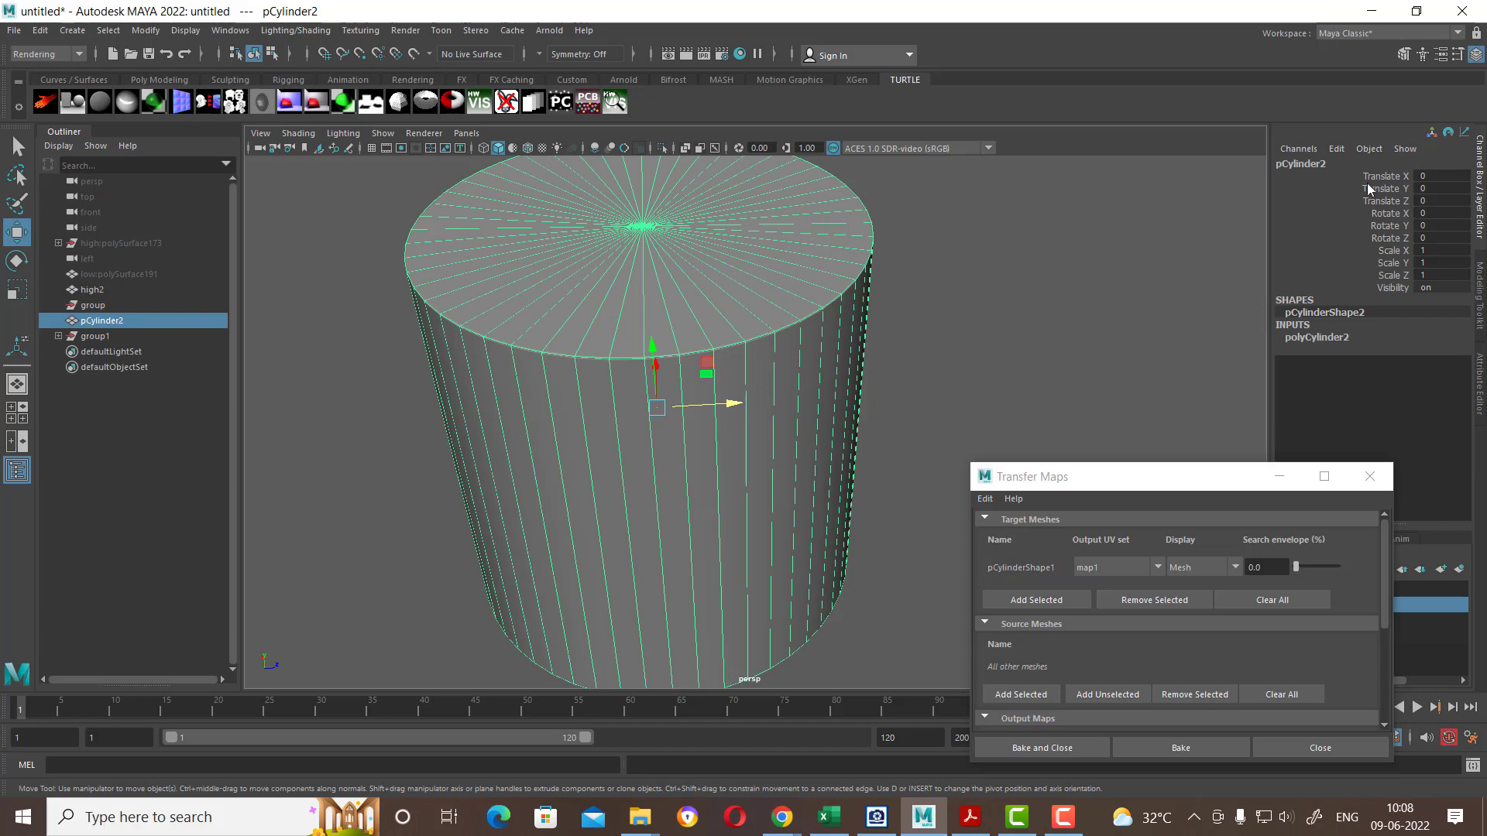
{"action": "left_click_drag", "start_coordinate": [730, 403], "coordinate": [944, 401]}
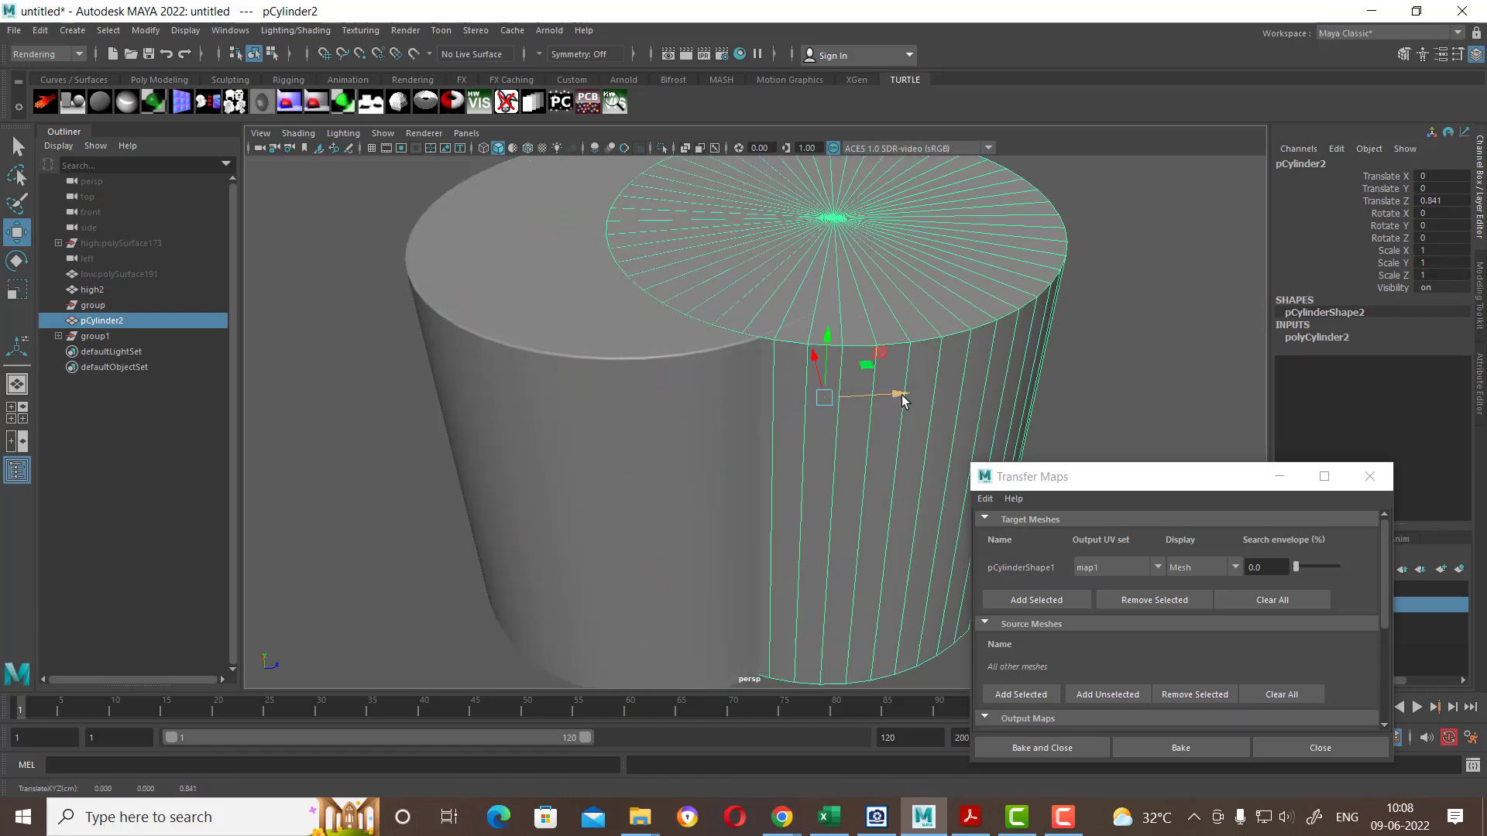
{"action": "key", "text": "ctrl+z"}
Step: Rename pCylinder2 to low2
{"action": "left_click", "coordinate": [1326, 166]}
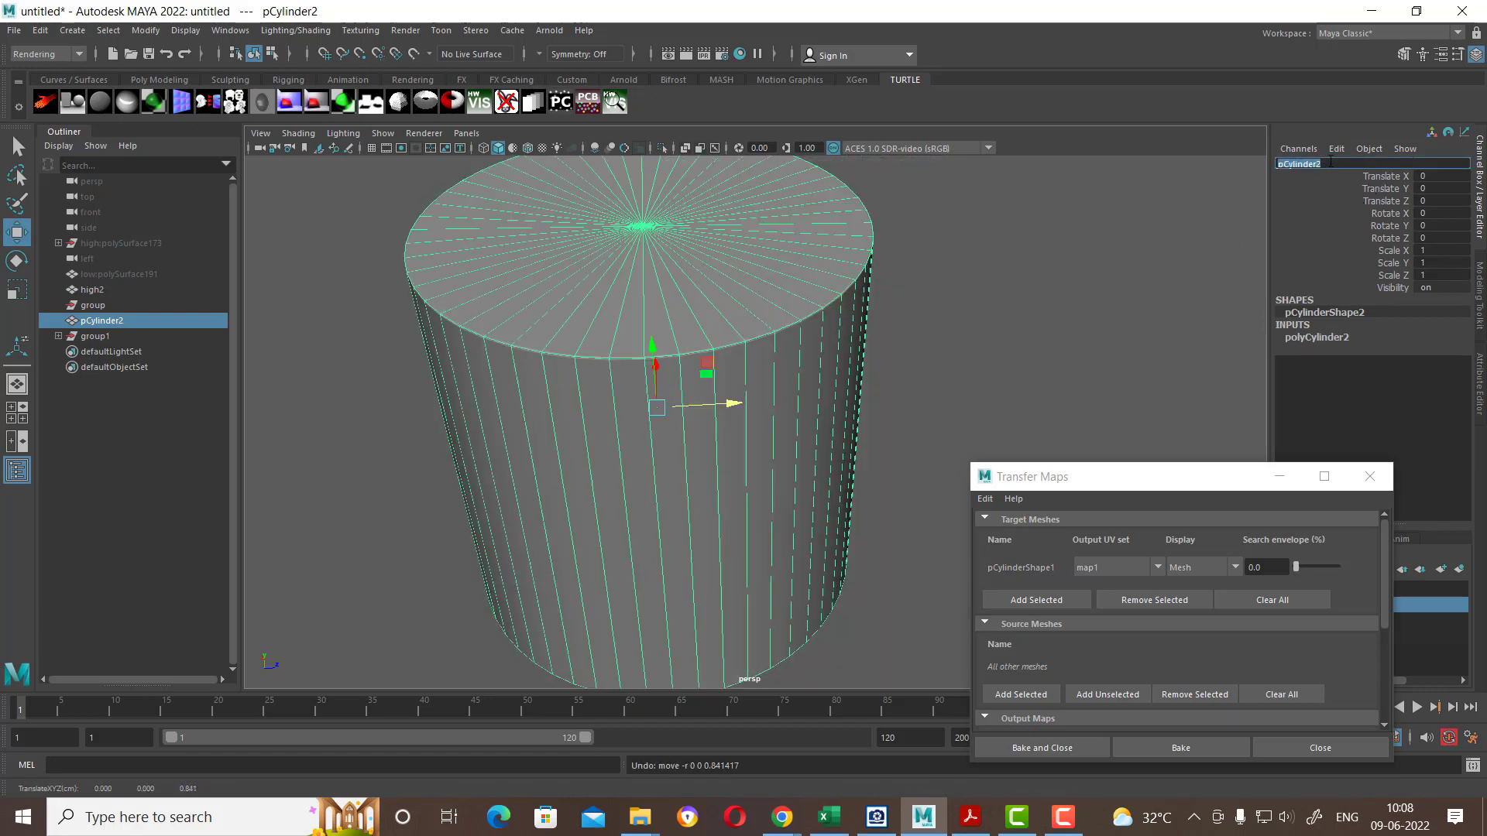
{"action": "type", "text": "low2"}
{"action": "key", "text": "Return"}
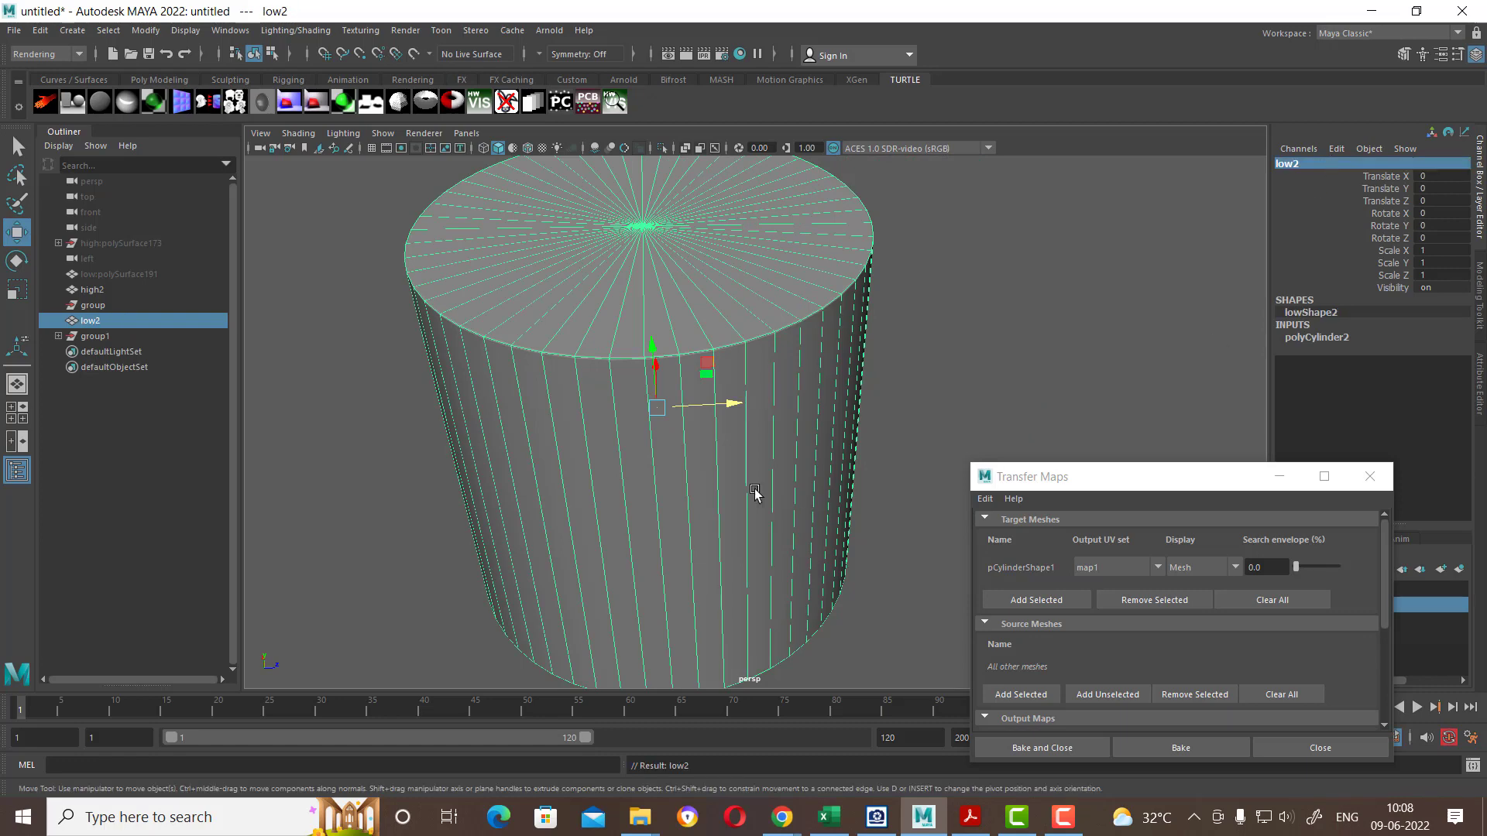
{"action": "scroll", "coordinate": [757, 491], "scroll_direction": "down", "scroll_amount": 2}
{"action": "scroll", "coordinate": [767, 491], "scroll_direction": "down", "scroll_amount": 3}
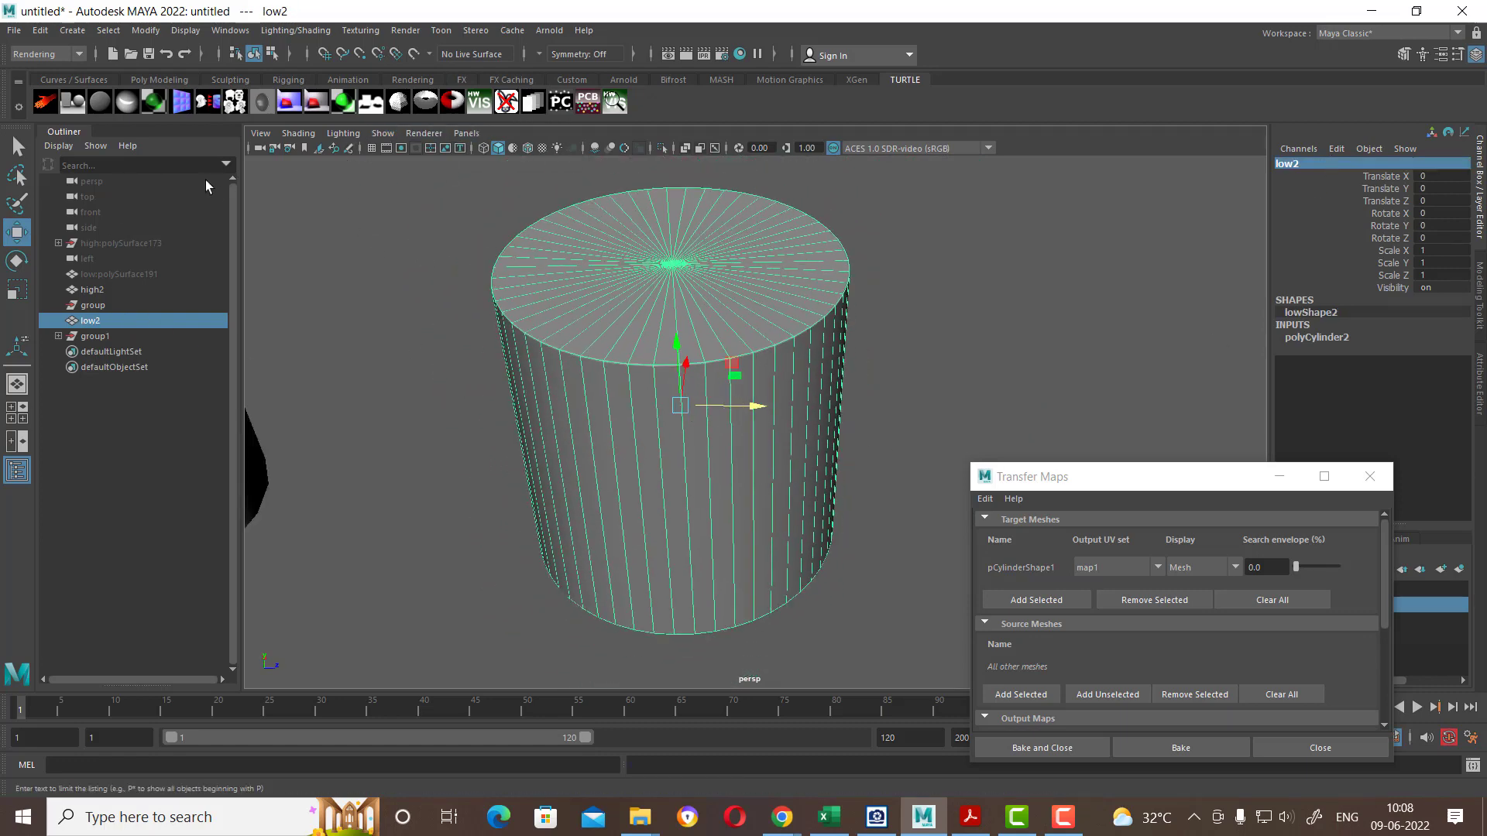
{"action": "left_click", "coordinate": [35, 54]}
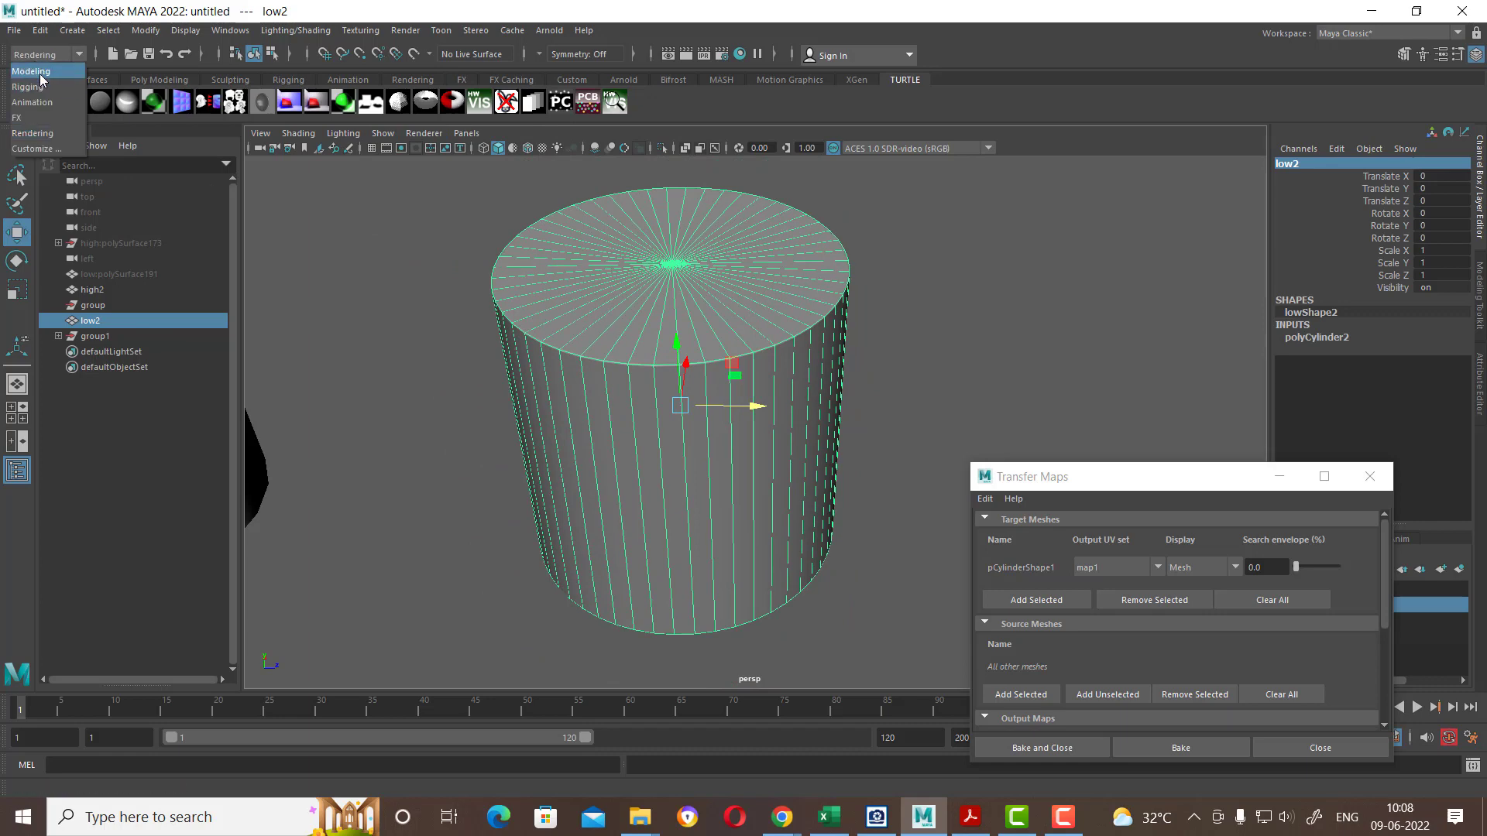
Step: Back in the Modeling menu set, check low2's UV layout in the UV Editor, then close it
{"action": "left_click", "coordinate": [41, 72]}
{"action": "left_click", "coordinate": [596, 31]}
{"action": "left_click", "coordinate": [633, 56]}
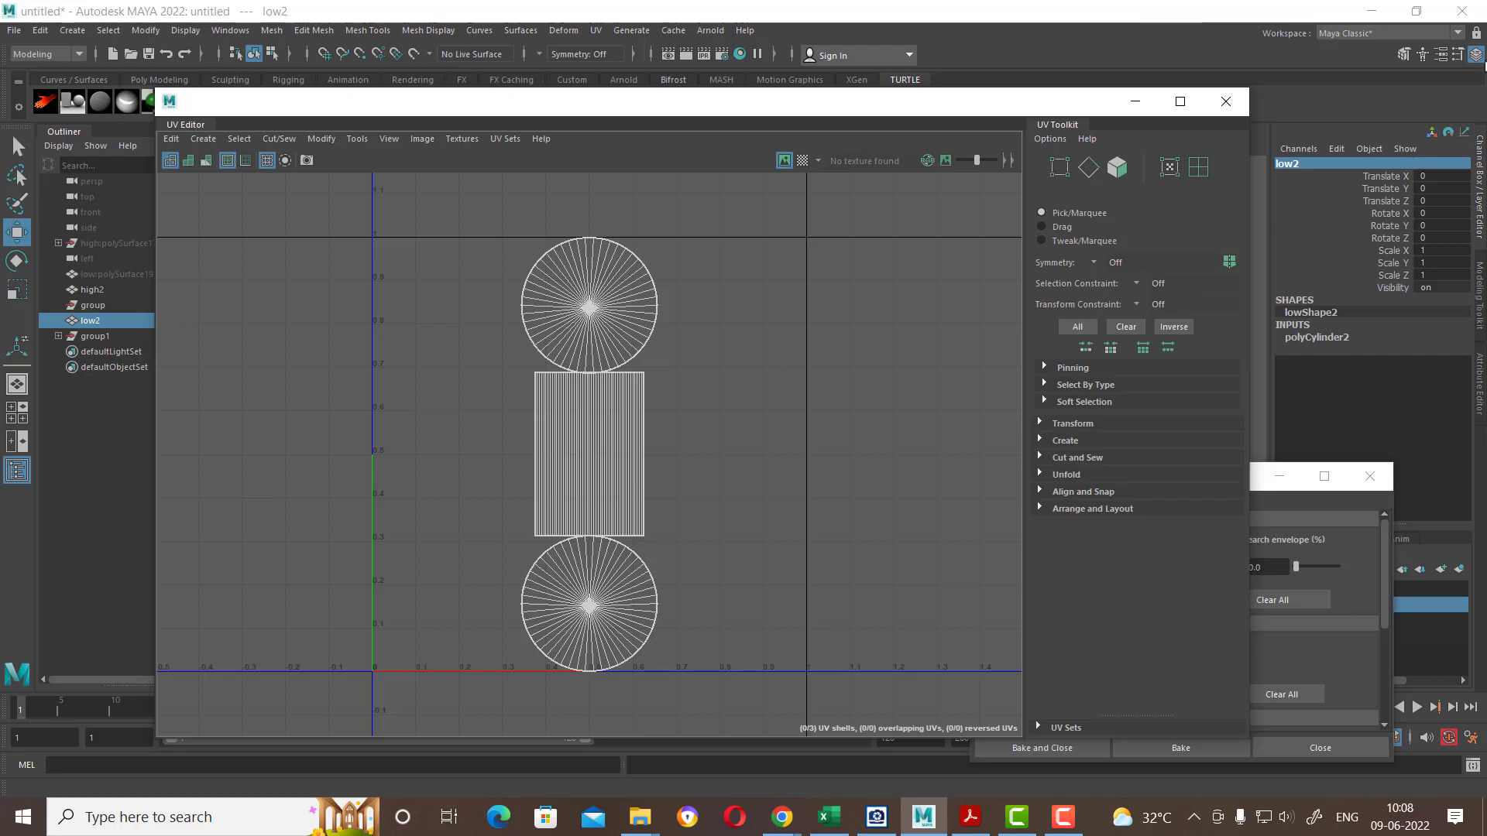
{"action": "left_click", "coordinate": [1228, 102]}
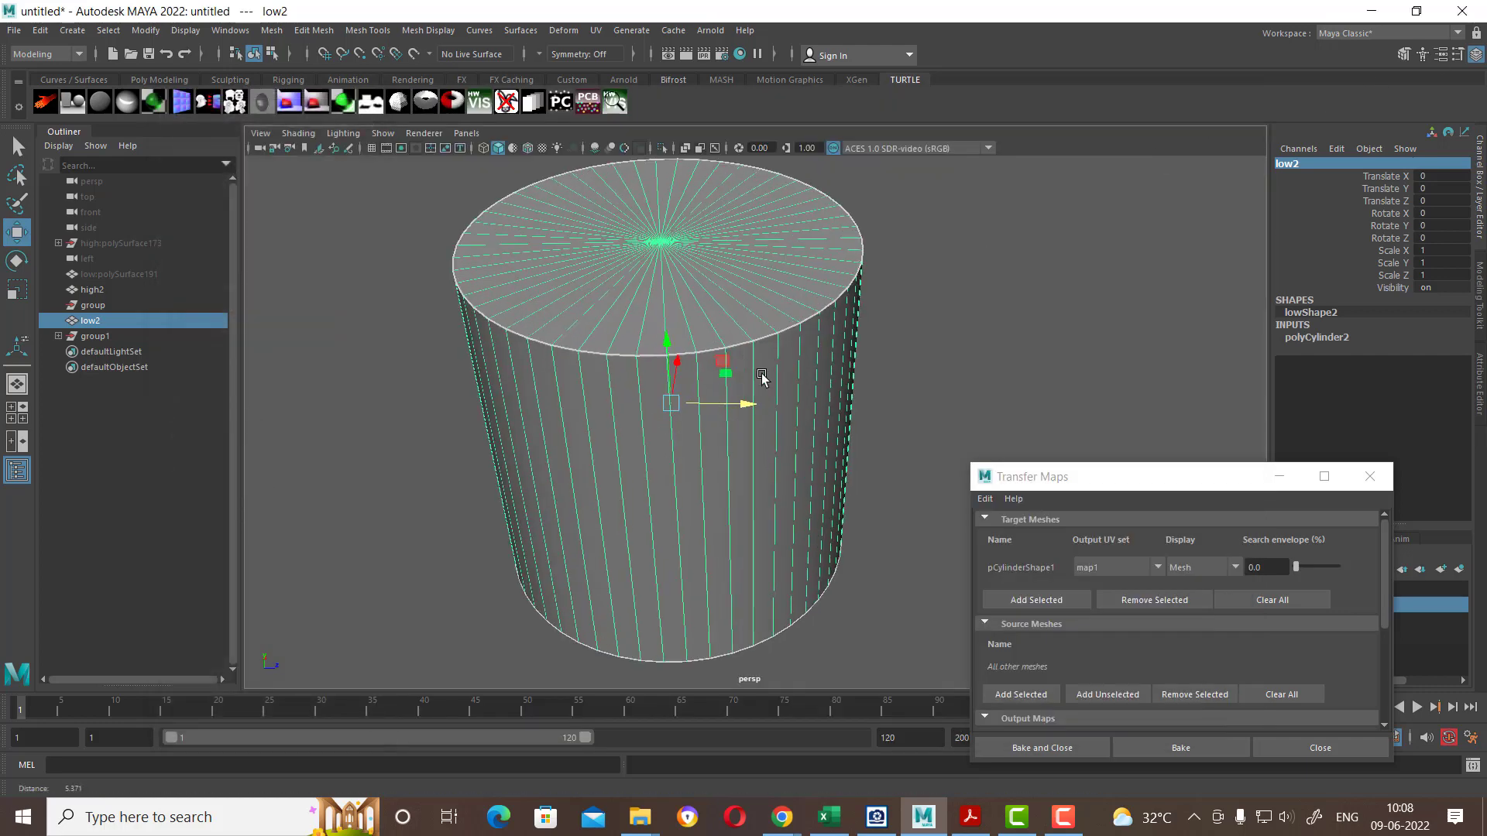
{"action": "left_click_drag", "start_coordinate": [1154, 484], "coordinate": [1168, 304]}
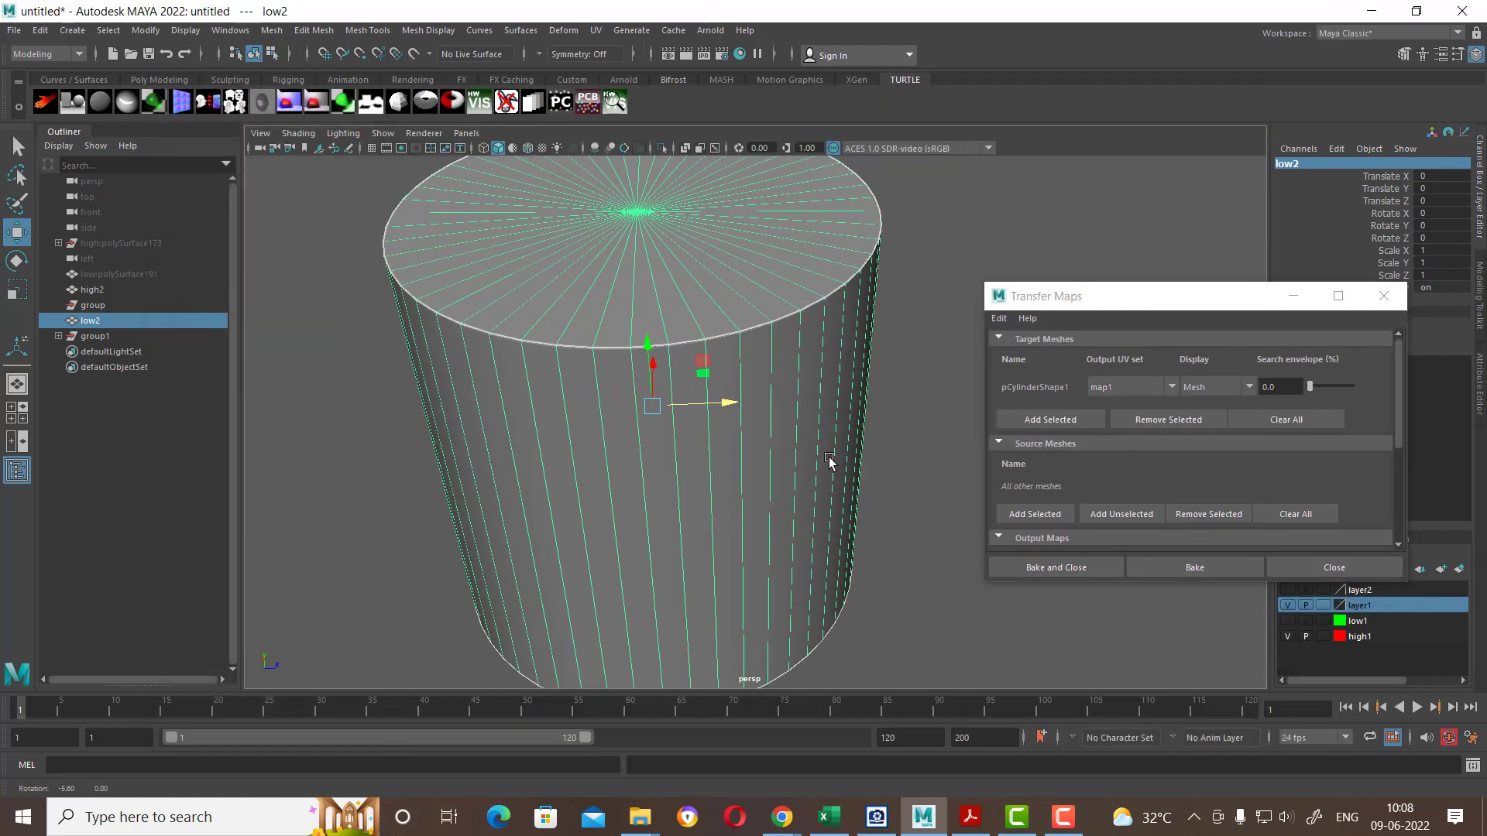
Step: In Transfer Maps, clear the targets, add low2 as target and high2 as source mesh
{"action": "left_click_drag", "start_coordinate": [828, 457], "coordinate": [868, 502], "text": "alt"}
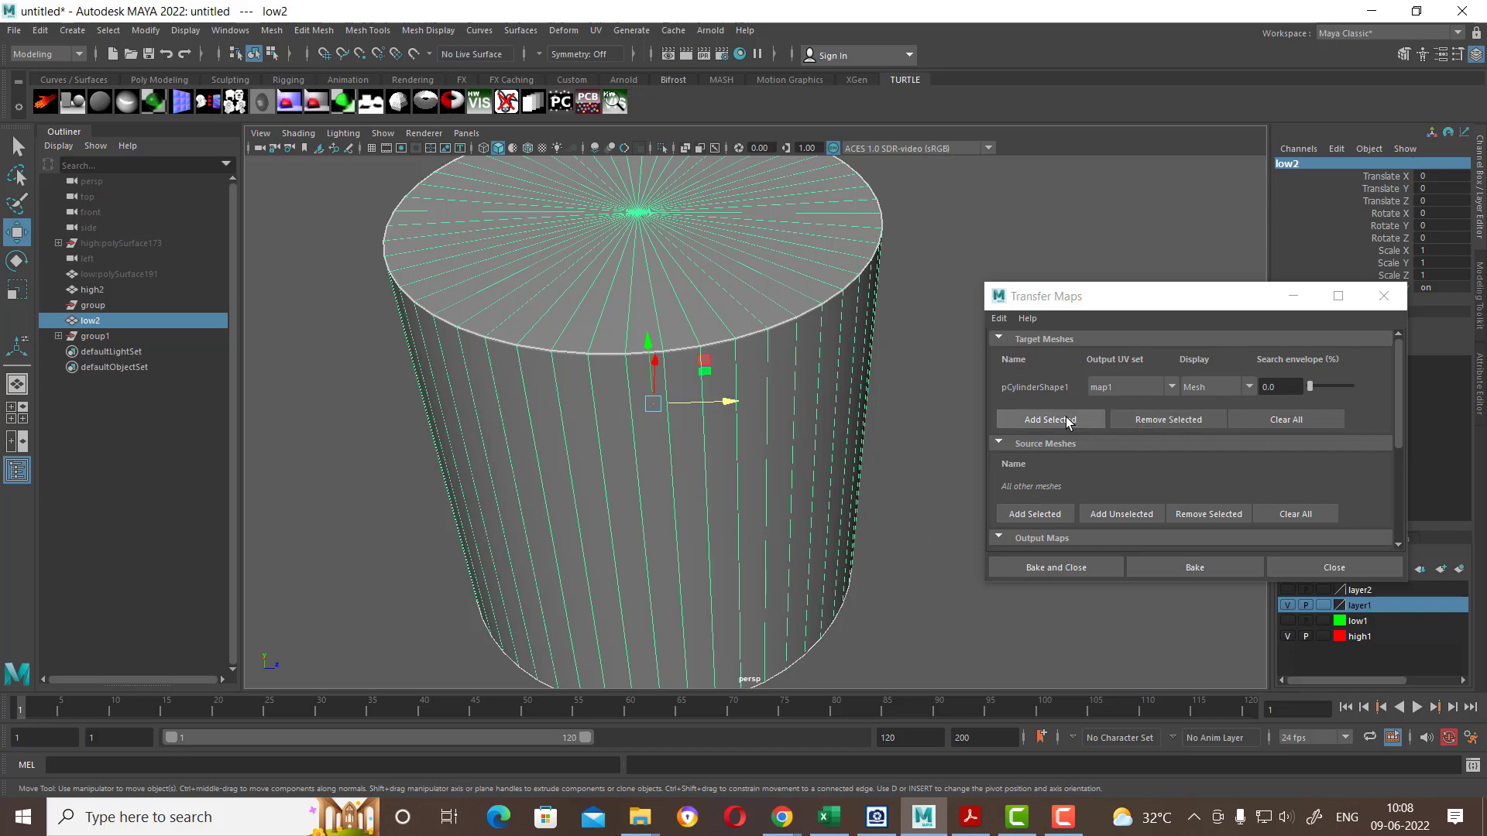
{"action": "left_click", "coordinate": [1282, 421]}
{"action": "left_click", "coordinate": [1061, 401]}
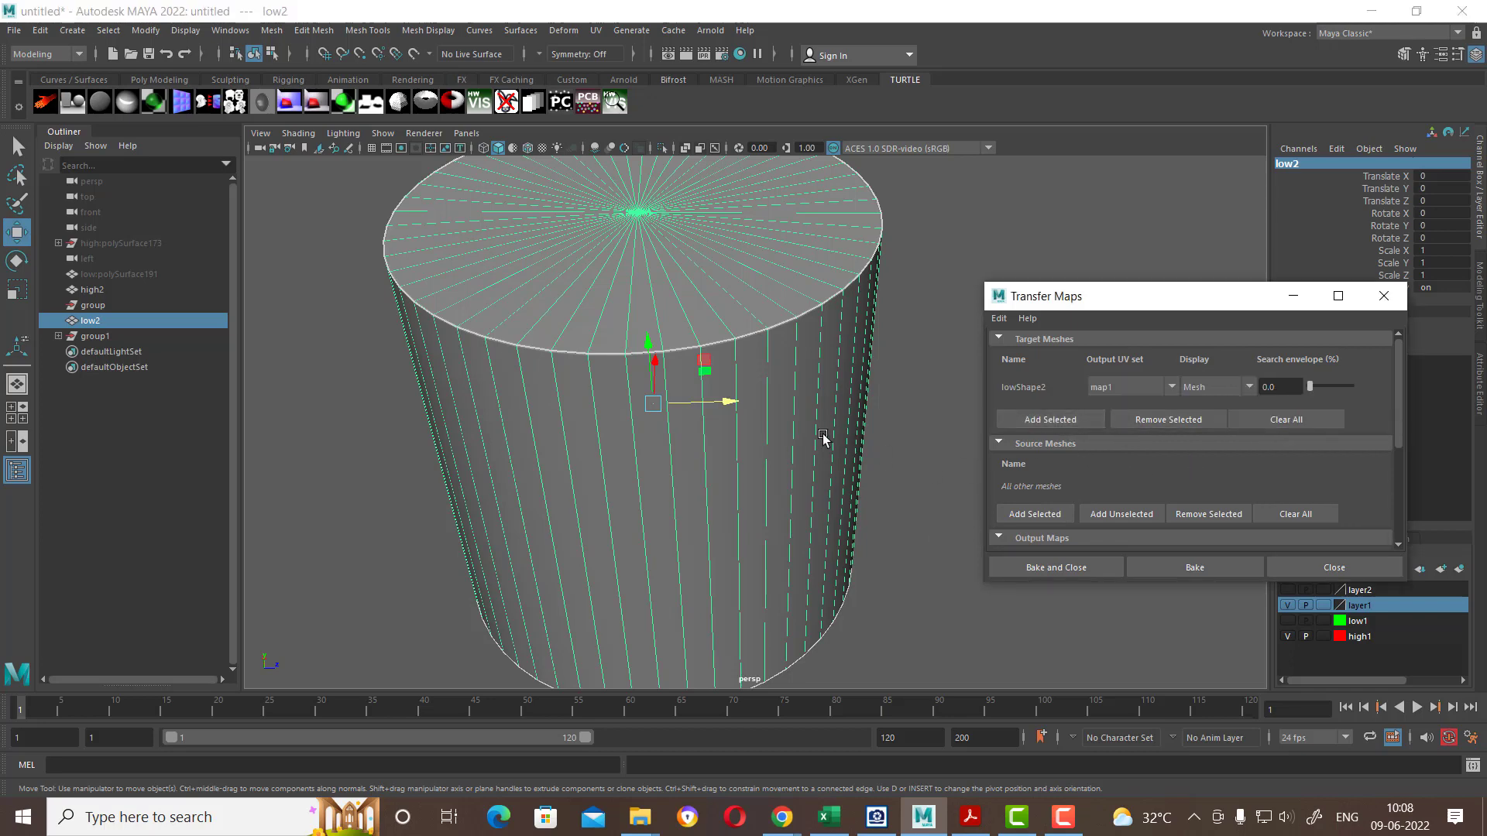
{"action": "left_click_drag", "start_coordinate": [740, 419], "coordinate": [759, 423], "text": "alt"}
{"action": "left_click", "coordinate": [752, 418]}
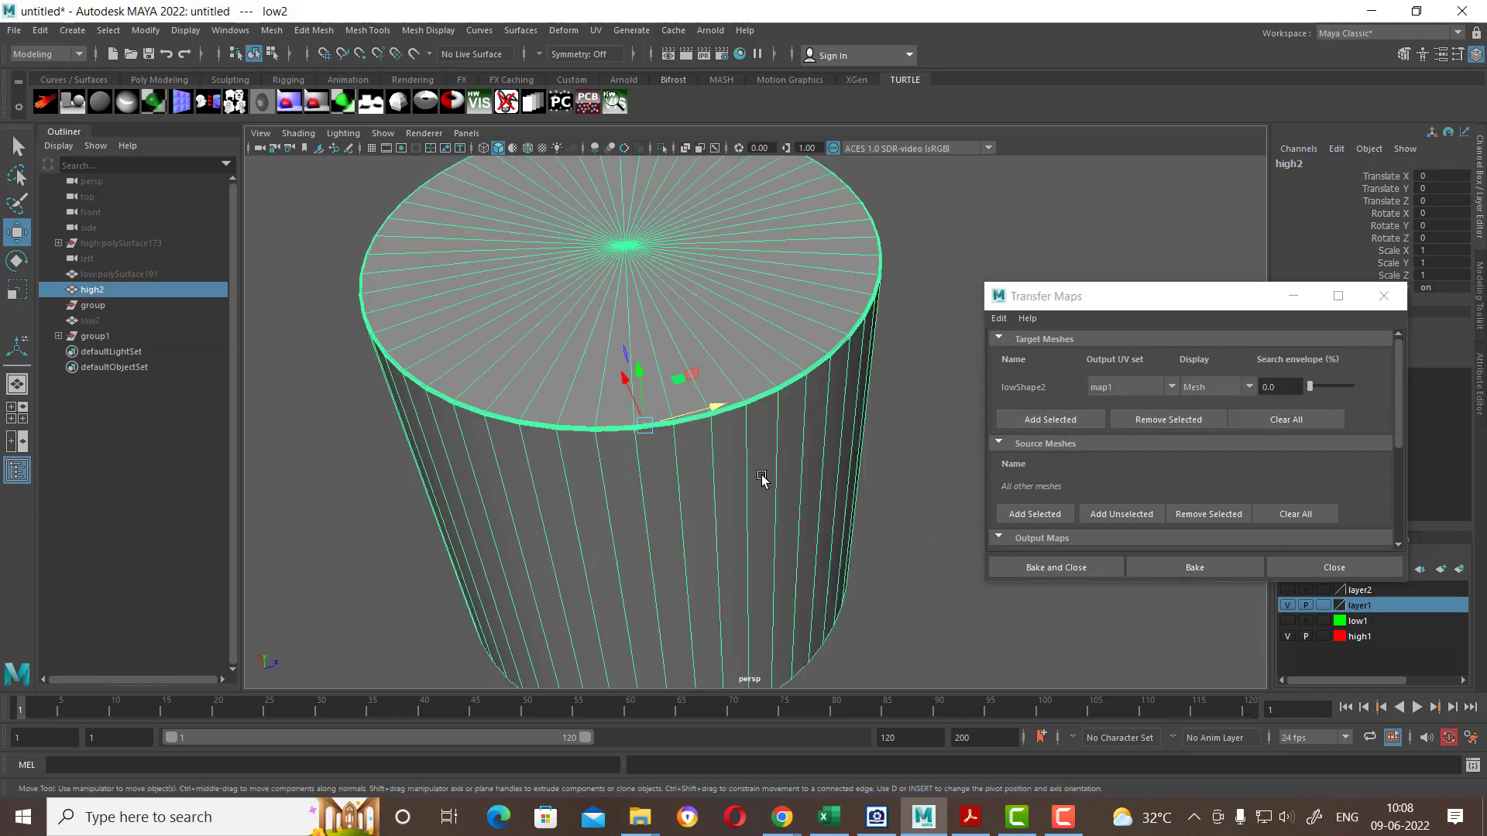
{"action": "left_click", "coordinate": [1037, 513]}
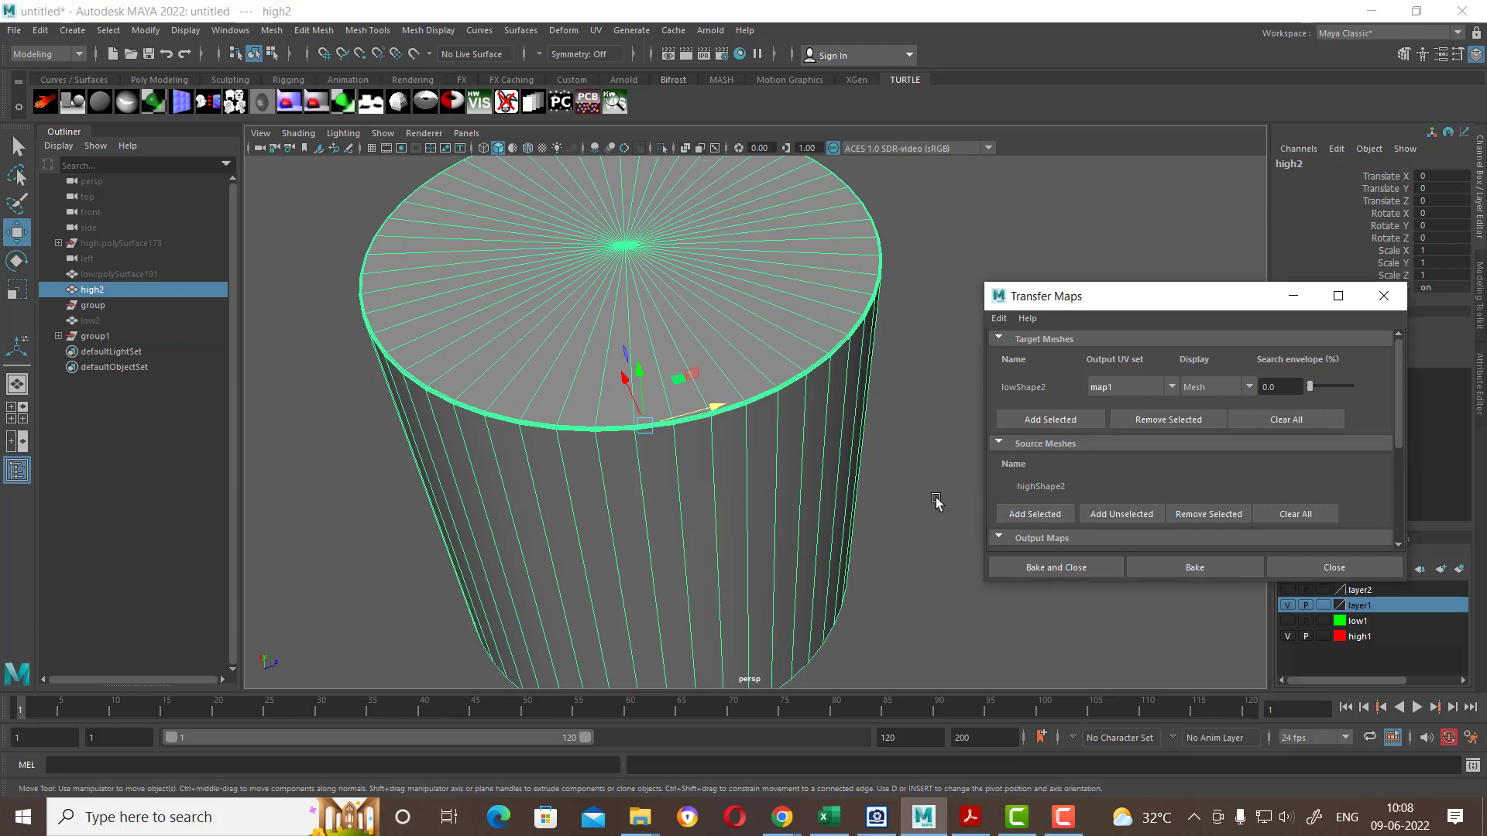
{"action": "mouse_move", "coordinate": [914, 488]}
{"action": "left_mouse_down", "text": "alt"}
{"action": "mouse_move", "coordinate": [856, 491]}
{"action": "mouse_move", "coordinate": [981, 431]}
{"action": "left_mouse_up", "text": "alt"}
{"action": "key", "text": "ctrl+shift+h"}
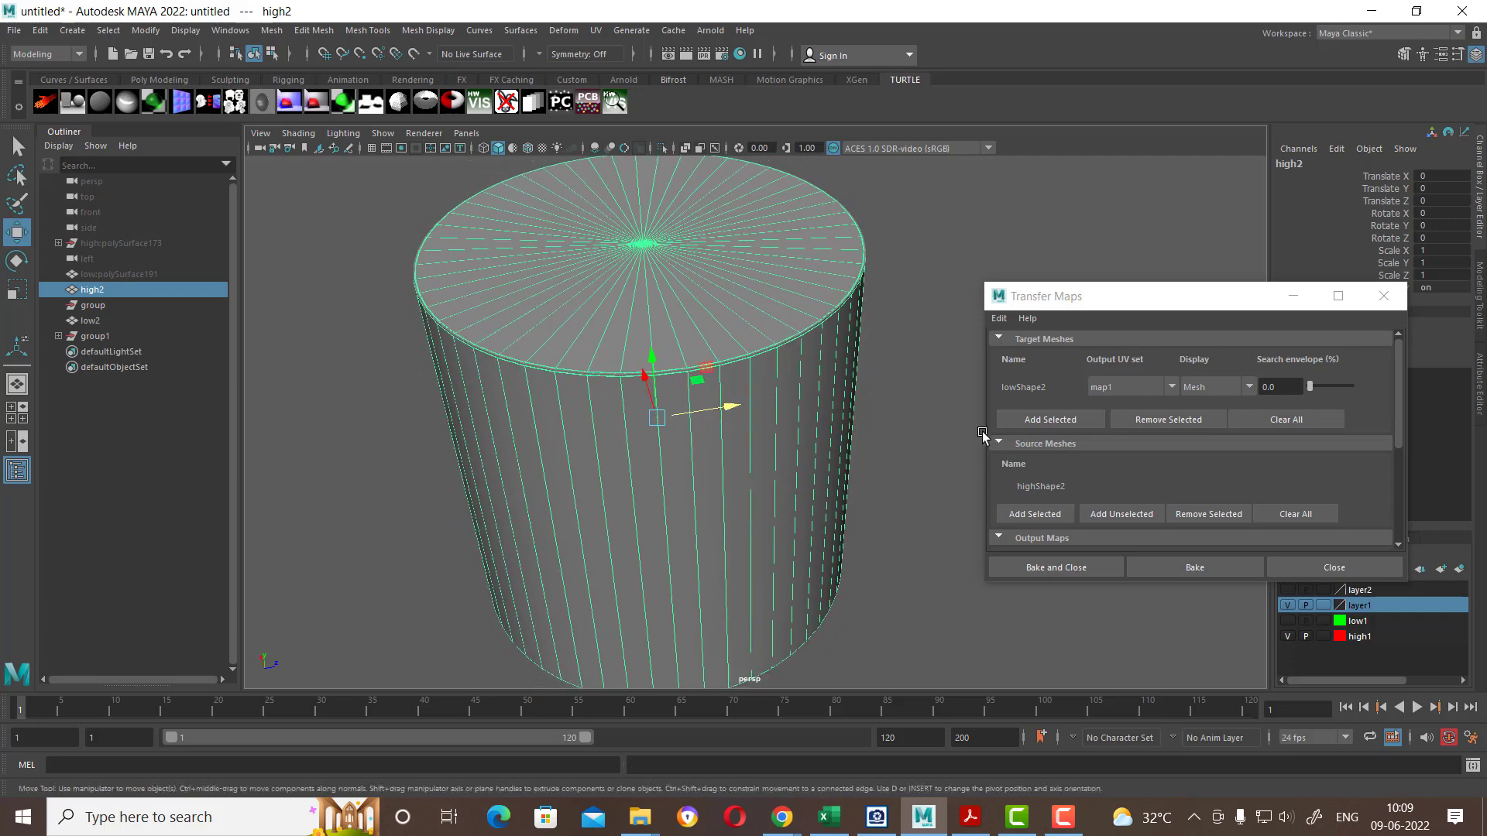
Step: Add a tangent-space Normal output, expand Maya Common Output, then bake sampledNormals.dds and close
{"action": "left_click_drag", "start_coordinate": [1185, 310], "coordinate": [1098, 174]}
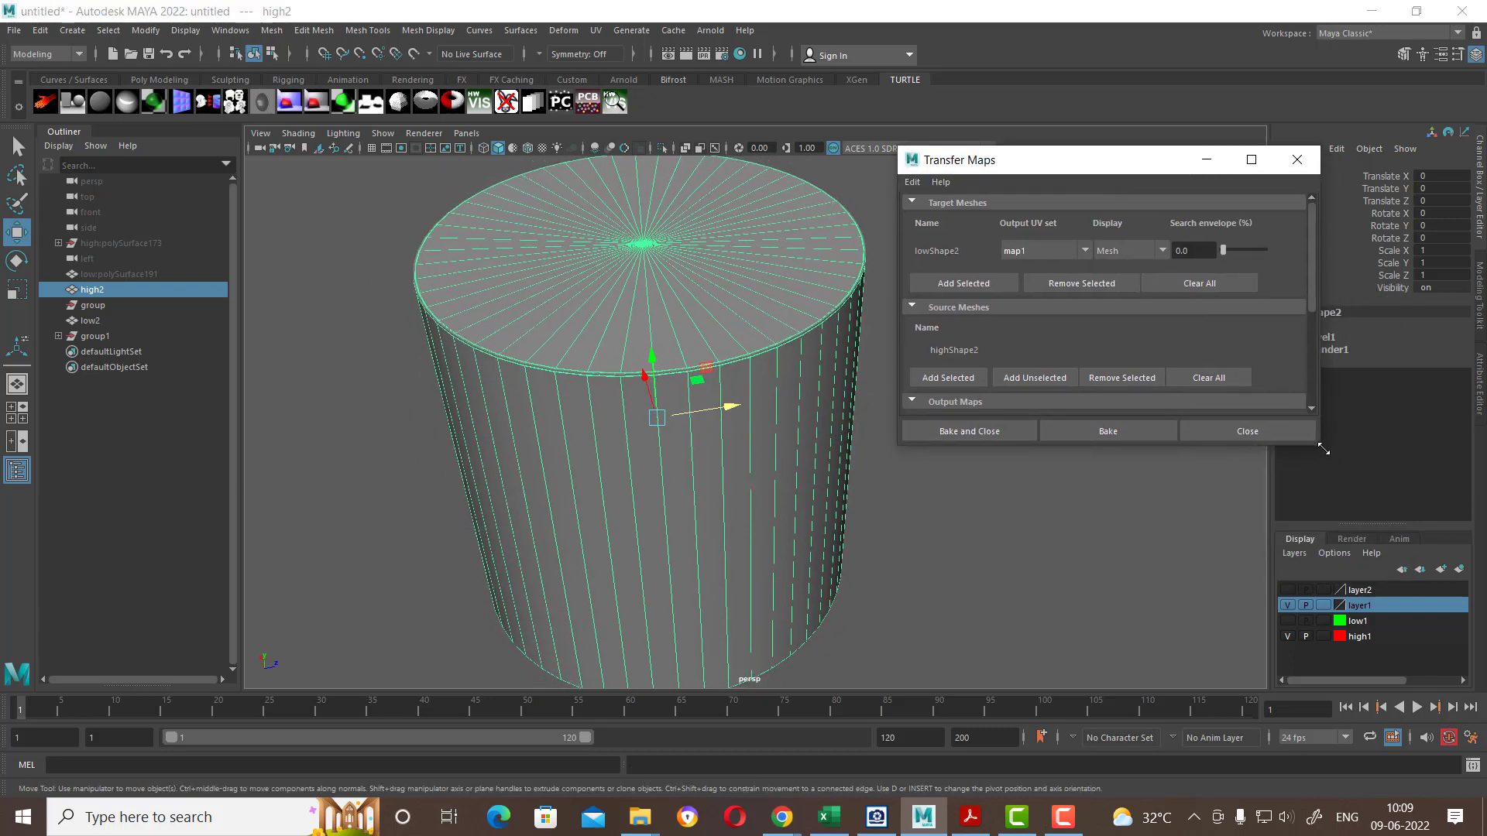
{"action": "left_click_drag", "start_coordinate": [1323, 449], "coordinate": [1398, 613]}
{"action": "left_click", "coordinate": [931, 431]}
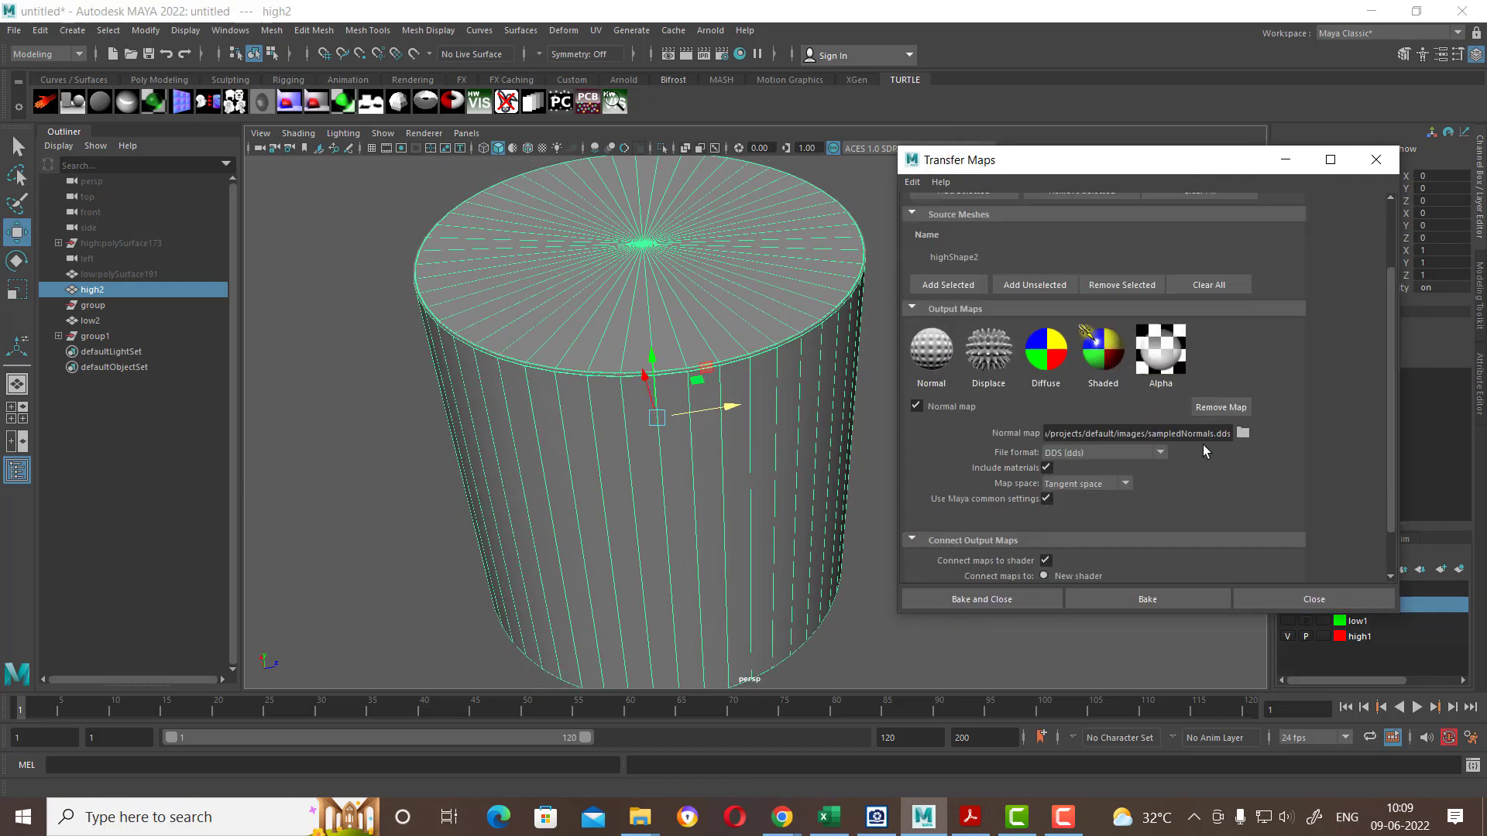
{"action": "scroll", "coordinate": [1204, 451], "scroll_direction": "down", "scroll_amount": 1}
{"action": "scroll", "coordinate": [1201, 433], "scroll_direction": "down", "scroll_amount": 1}
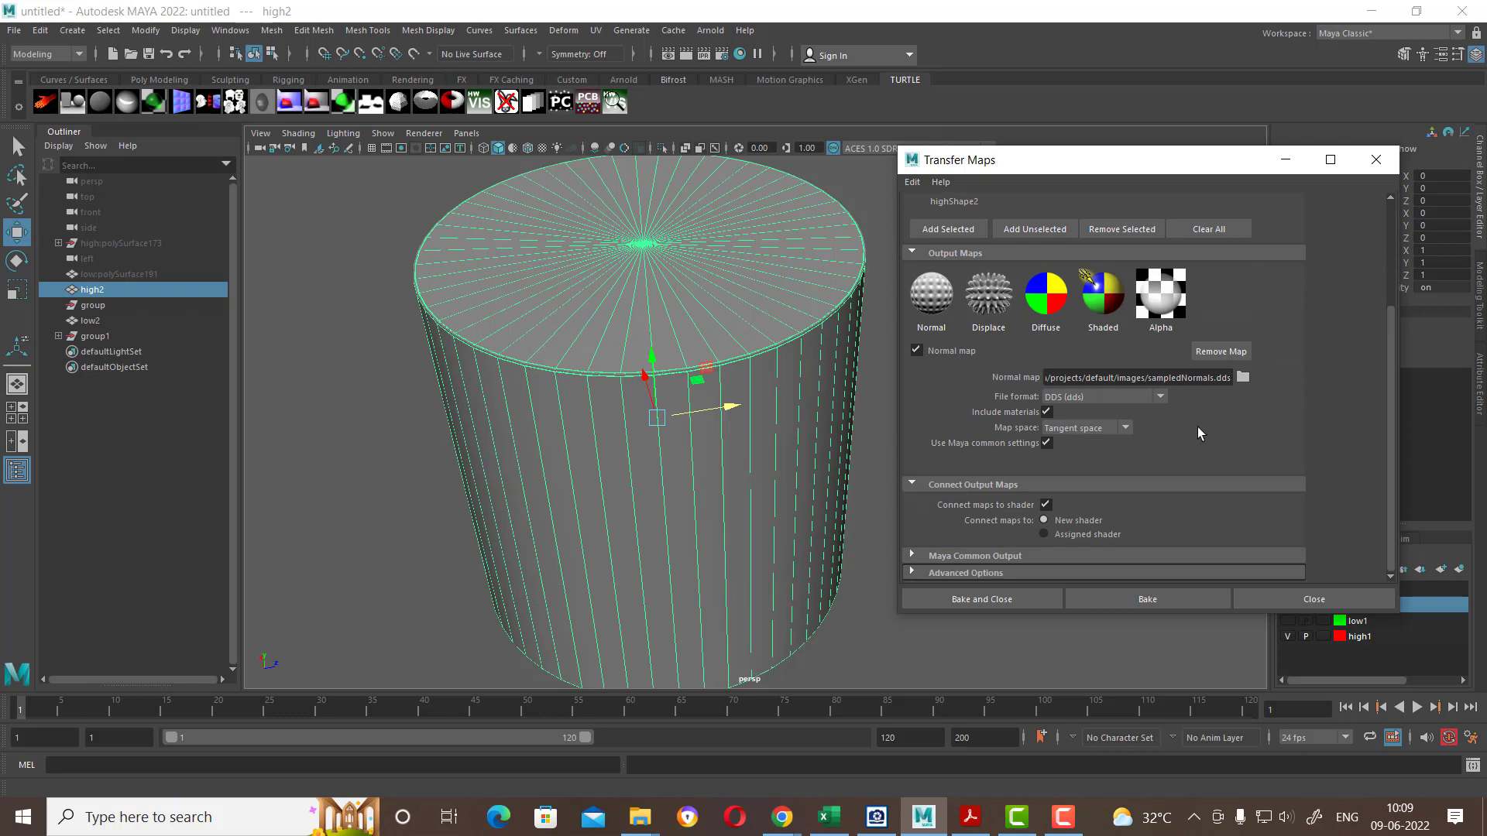
{"action": "left_click", "coordinate": [1016, 554]}
{"action": "scroll", "coordinate": [1290, 471], "scroll_direction": "down", "scroll_amount": 1}
{"action": "scroll", "coordinate": [1290, 471], "scroll_direction": "down", "scroll_amount": 3}
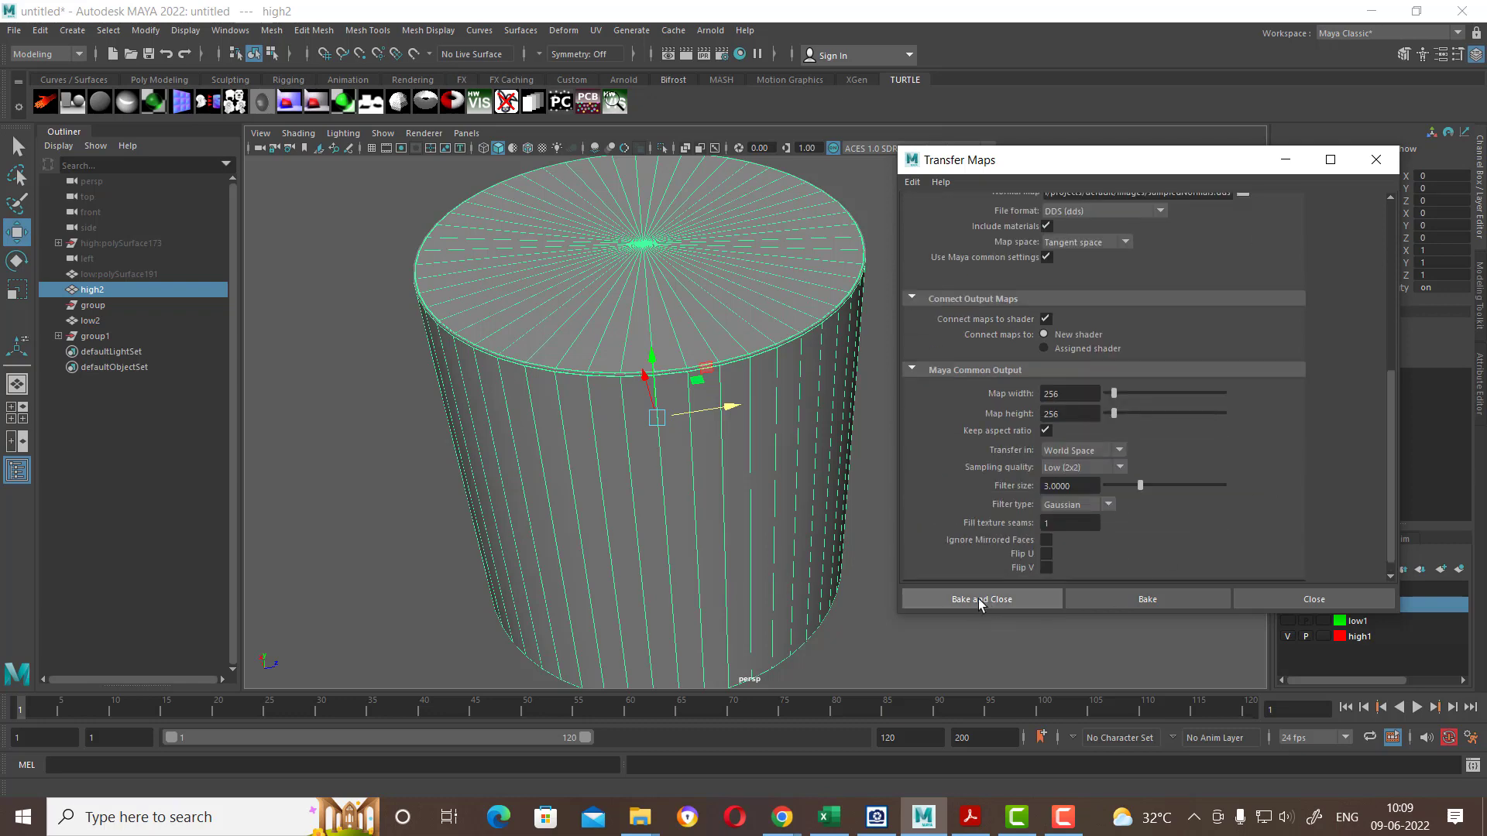
{"action": "left_click", "coordinate": [980, 601]}
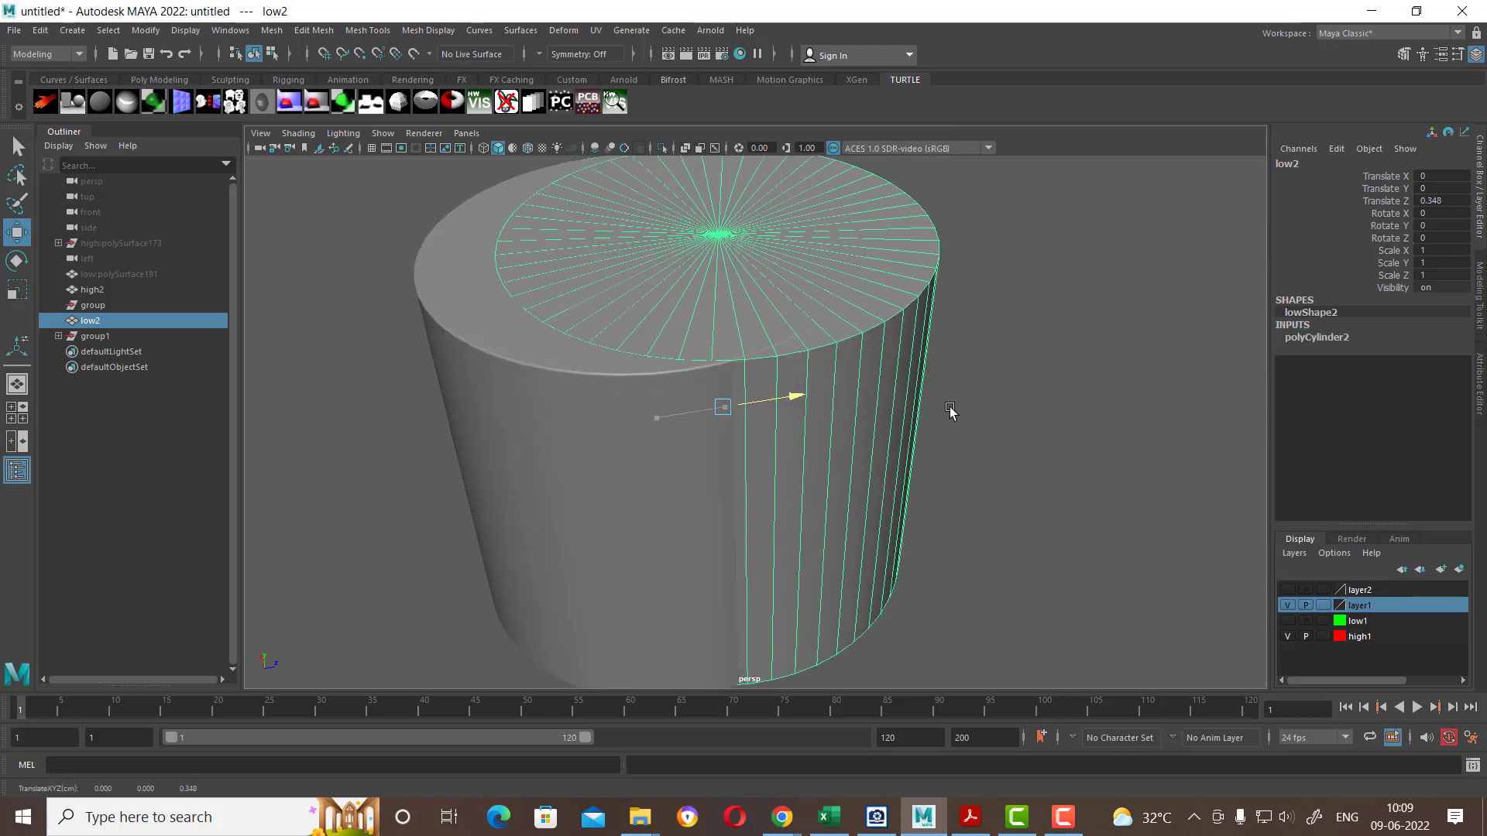
Step: Move low2 to Translate Z 2.592, away from the high-poly cylinder, and deselect it
{"action": "left_click_drag", "start_coordinate": [731, 410], "coordinate": [1185, 412]}
{"action": "scroll", "coordinate": [914, 438], "scroll_direction": "down", "scroll_amount": 3}
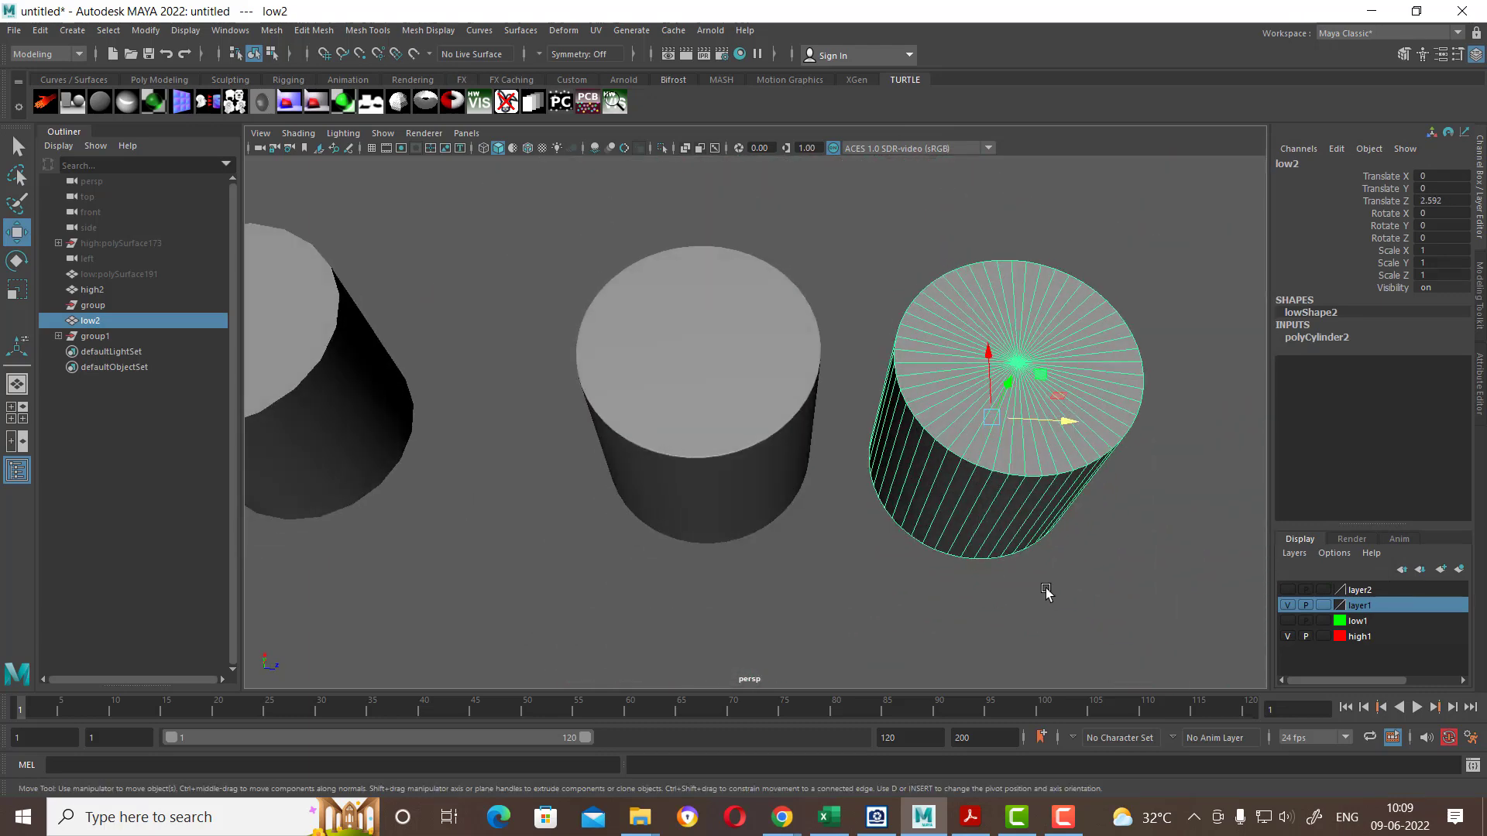
{"action": "left_click", "coordinate": [1045, 598]}
{"action": "left_click_drag", "start_coordinate": [1046, 598], "coordinate": [998, 569], "text": "alt"}
{"action": "scroll", "coordinate": [1007, 559], "scroll_direction": "up", "scroll_amount": 3}
Step: Turn on textured shaded display, orbit and zoom around the cylinders, and select low2
{"action": "key", "text": "6"}
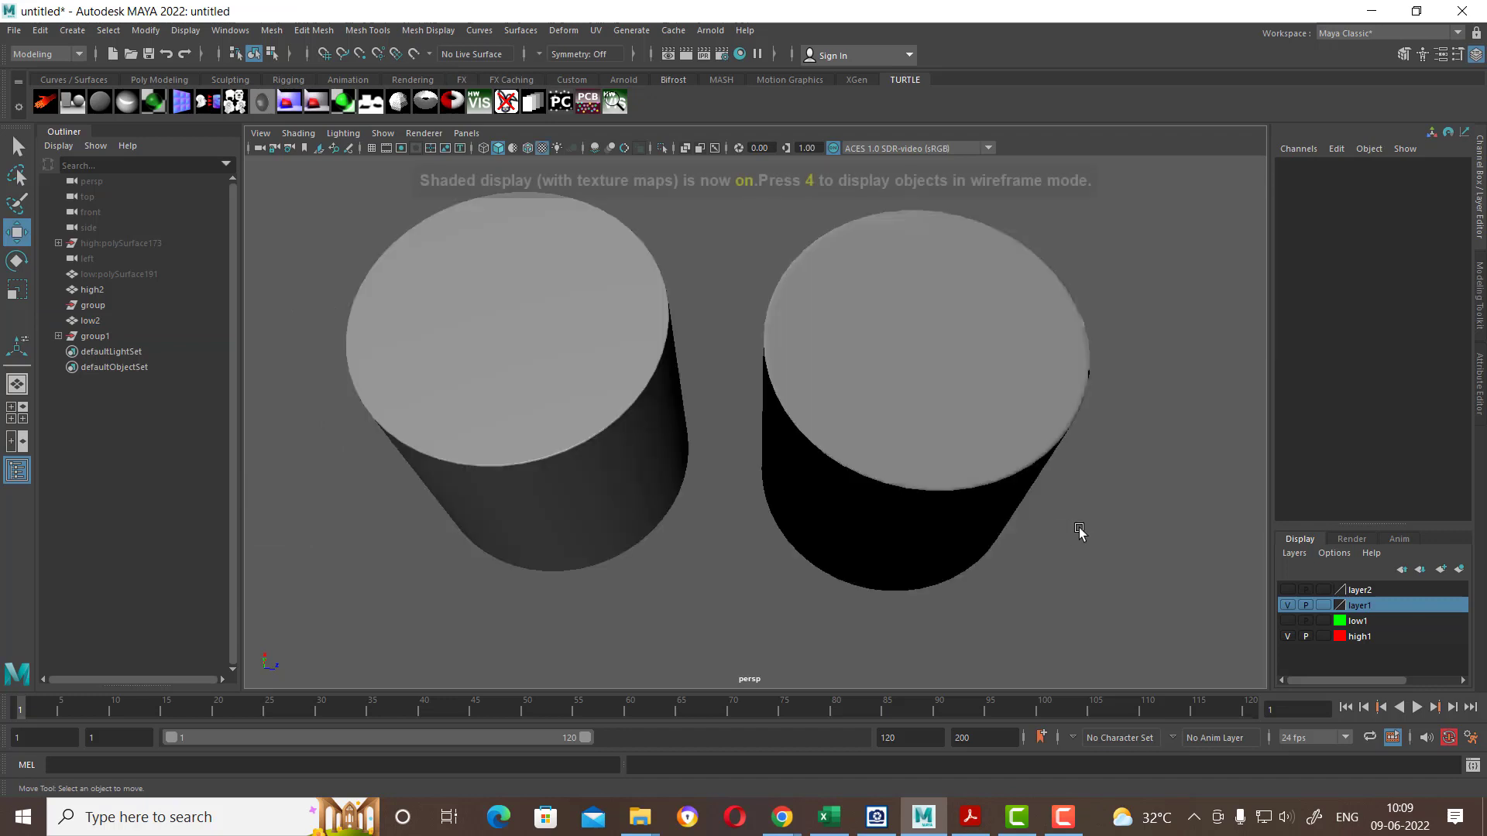
{"action": "left_click_drag", "start_coordinate": [1079, 531], "coordinate": [1012, 485], "text": "alt"}
{"action": "right_click_drag", "start_coordinate": [1012, 485], "coordinate": [874, 482], "text": "alt"}
{"action": "scroll", "coordinate": [874, 481], "scroll_direction": "up", "scroll_amount": 2}
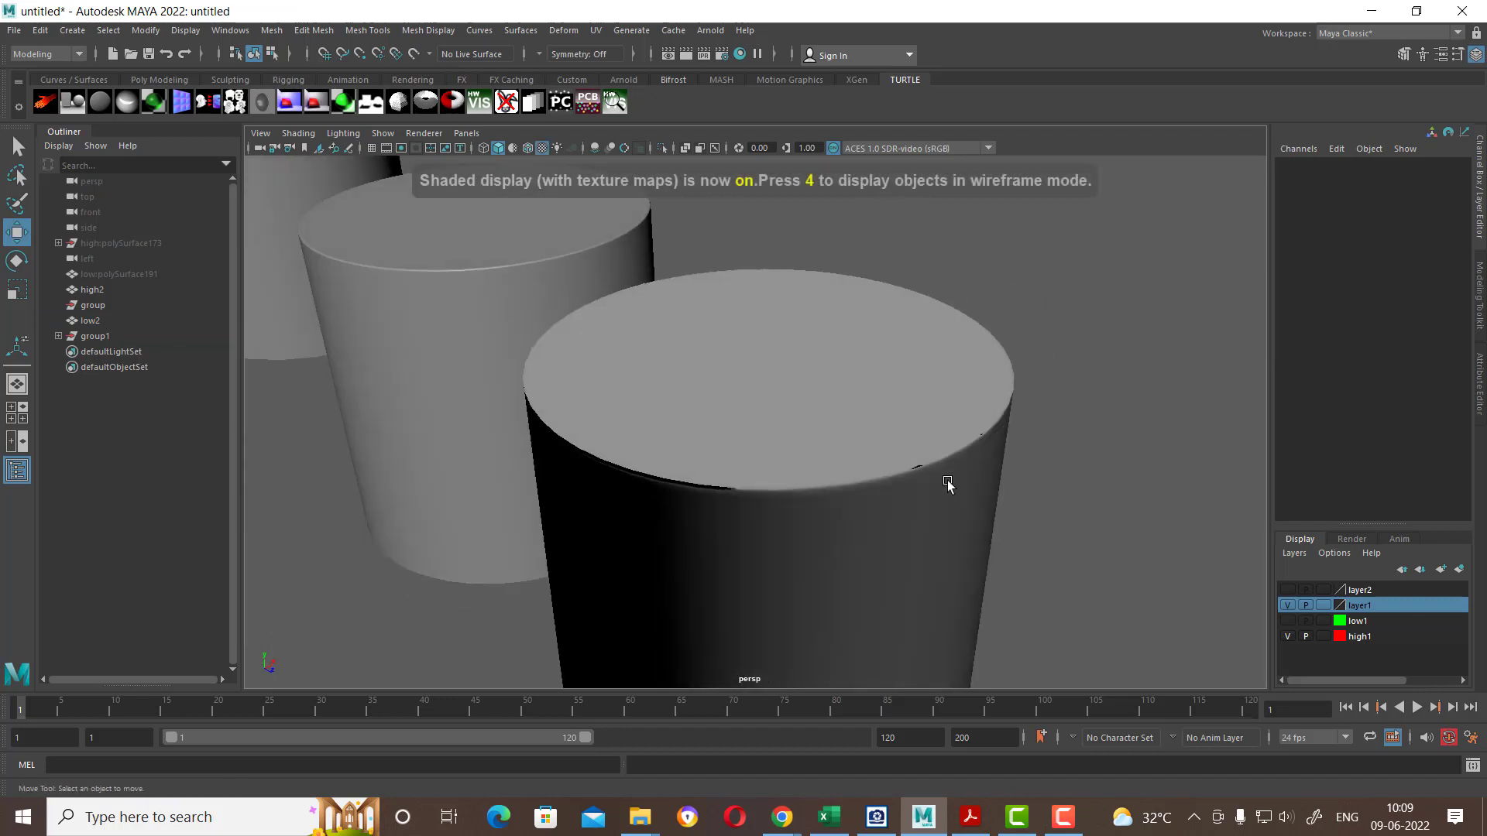
{"action": "scroll", "coordinate": [946, 488], "scroll_direction": "up", "scroll_amount": 2}
{"action": "scroll", "coordinate": [989, 505], "scroll_direction": "up", "scroll_amount": 2}
{"action": "scroll", "coordinate": [887, 472], "scroll_direction": "up", "scroll_amount": 2}
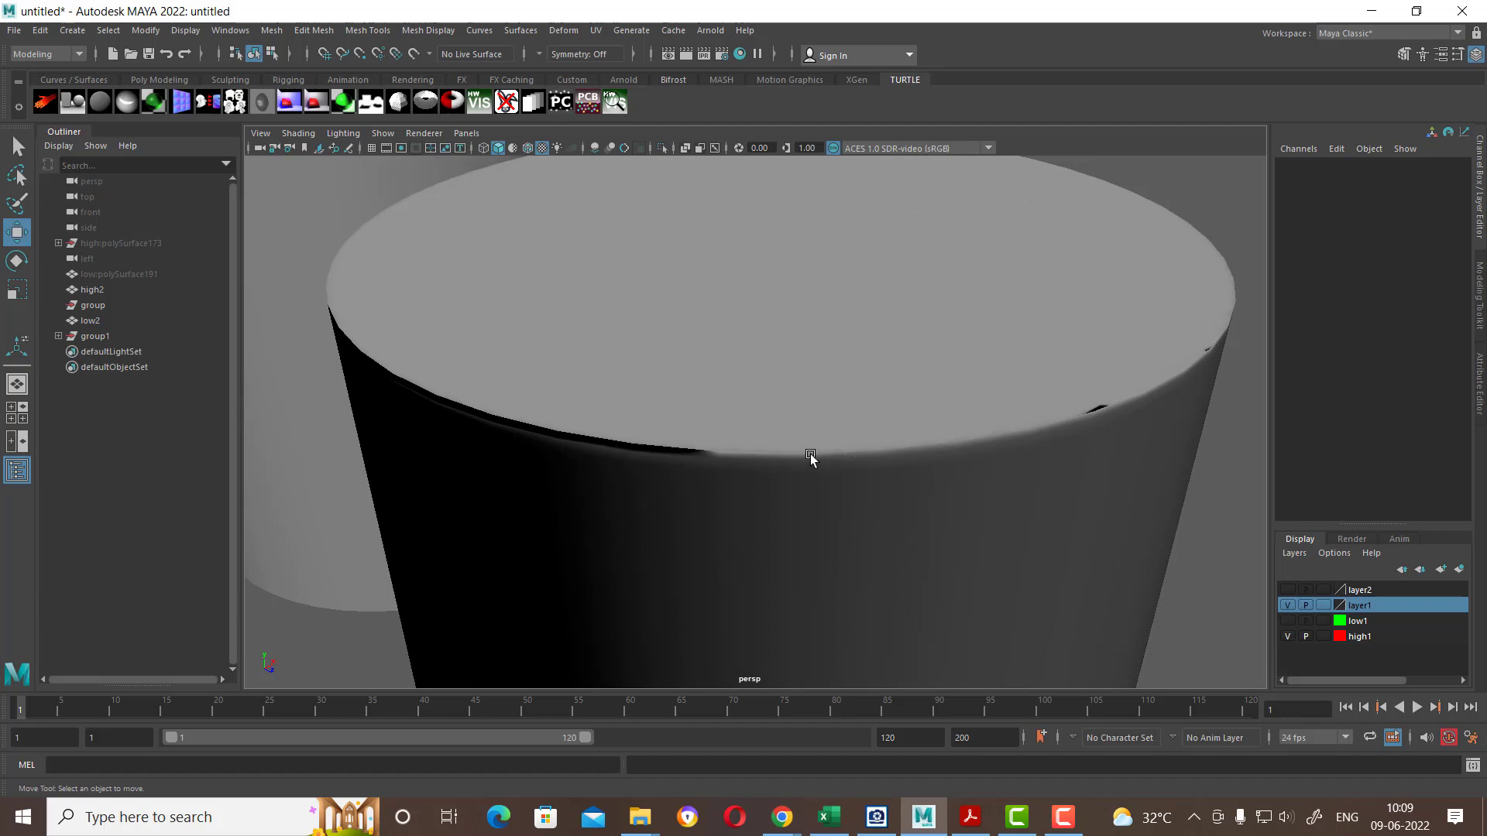
{"action": "left_click", "coordinate": [855, 454]}
{"action": "scroll", "coordinate": [973, 495], "scroll_direction": "down", "scroll_amount": 2}
Step: Open low2's lambert2 material, follow Bump Mapping to file1, and view sampledNormals.dds in FCheck
{"action": "mouse_move", "coordinate": [972, 494]}
{"action": "left_mouse_down", "text": "alt"}
{"action": "mouse_move", "coordinate": [1122, 501]}
{"action": "mouse_move", "coordinate": [707, 540]}
{"action": "mouse_move", "coordinate": [620, 564]}
{"action": "mouse_move", "coordinate": [657, 492]}
{"action": "mouse_move", "coordinate": [604, 508]}
{"action": "mouse_move", "coordinate": [591, 478]}
{"action": "mouse_move", "coordinate": [720, 550]}
{"action": "mouse_move", "coordinate": [681, 515]}
{"action": "mouse_move", "coordinate": [607, 525]}
{"action": "left_mouse_up", "text": "alt"}
{"action": "left_click", "coordinate": [1122, 501]}
{"action": "left_click", "coordinate": [710, 424]}
{"action": "mouse_move", "coordinate": [737, 374]}
{"action": "right_mouse_down"}
{"action": "mouse_move", "coordinate": [740, 763]}
{"action": "mouse_move", "coordinate": [745, 750]}
{"action": "right_mouse_up"}
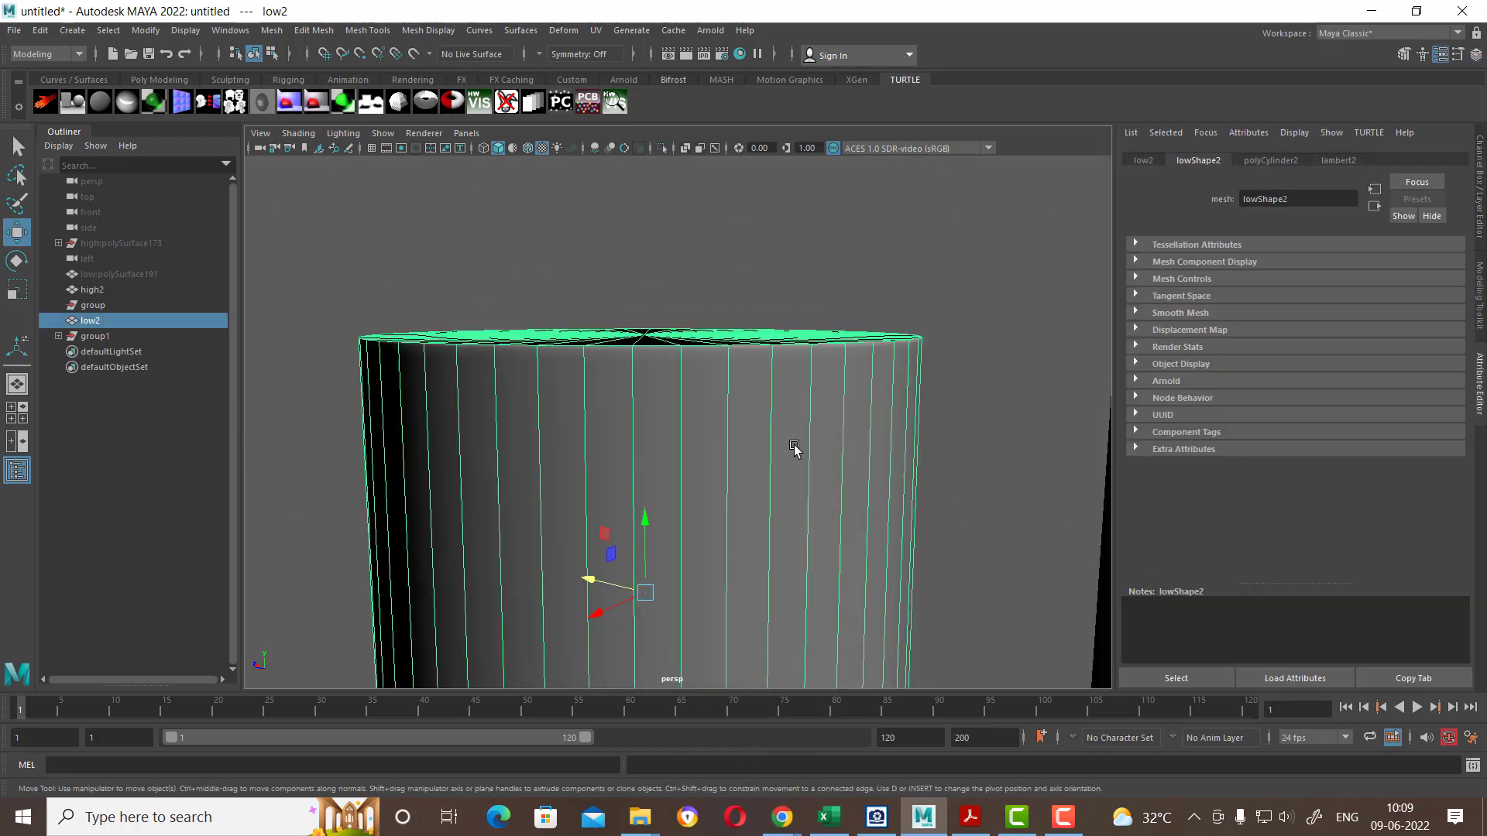
{"action": "right_click_drag", "start_coordinate": [794, 447], "coordinate": [767, 758]}
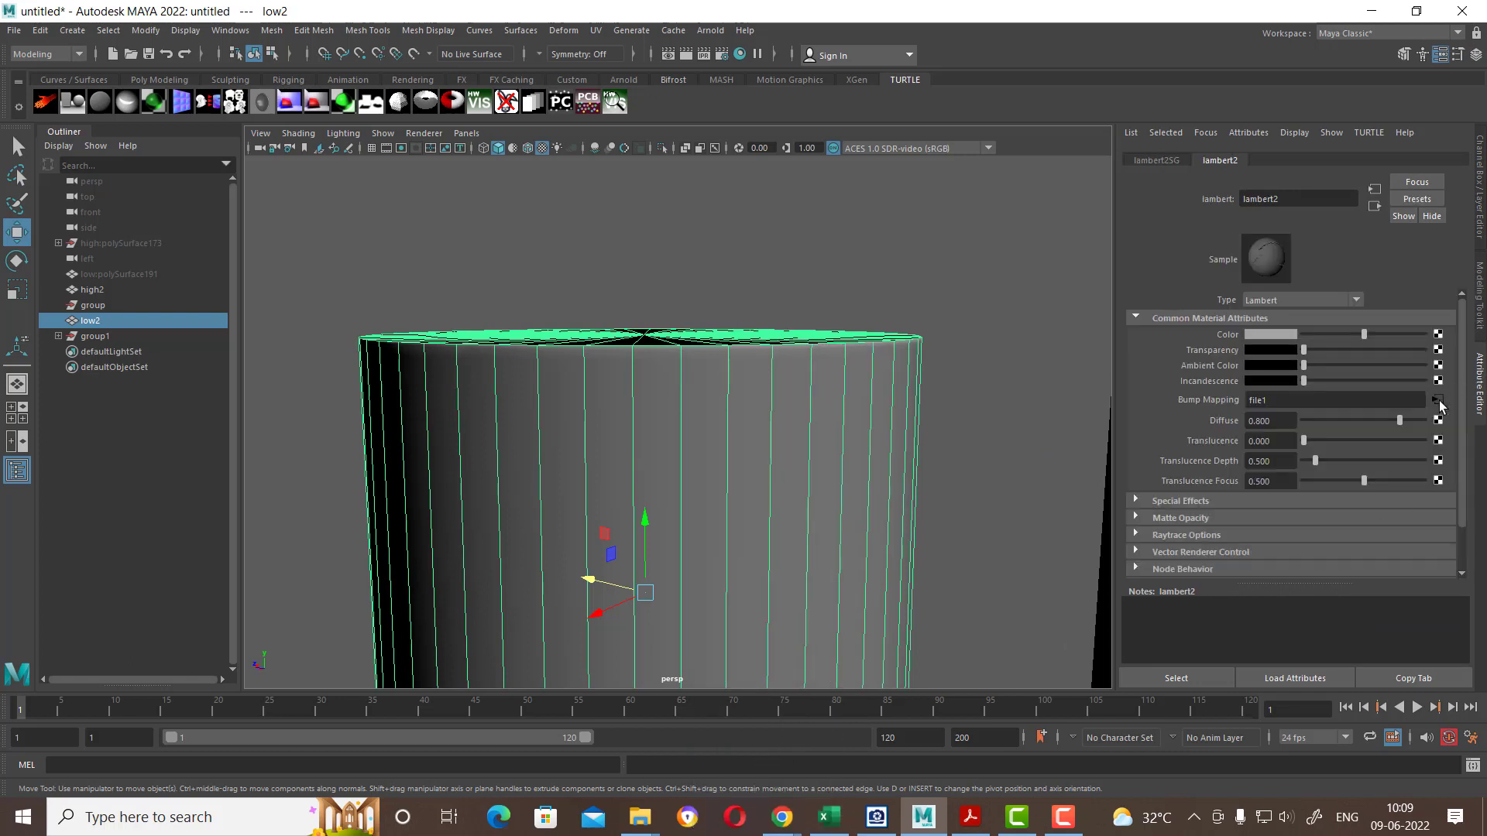
{"action": "left_click", "coordinate": [1438, 401]}
{"action": "left_click", "coordinate": [1382, 398]}
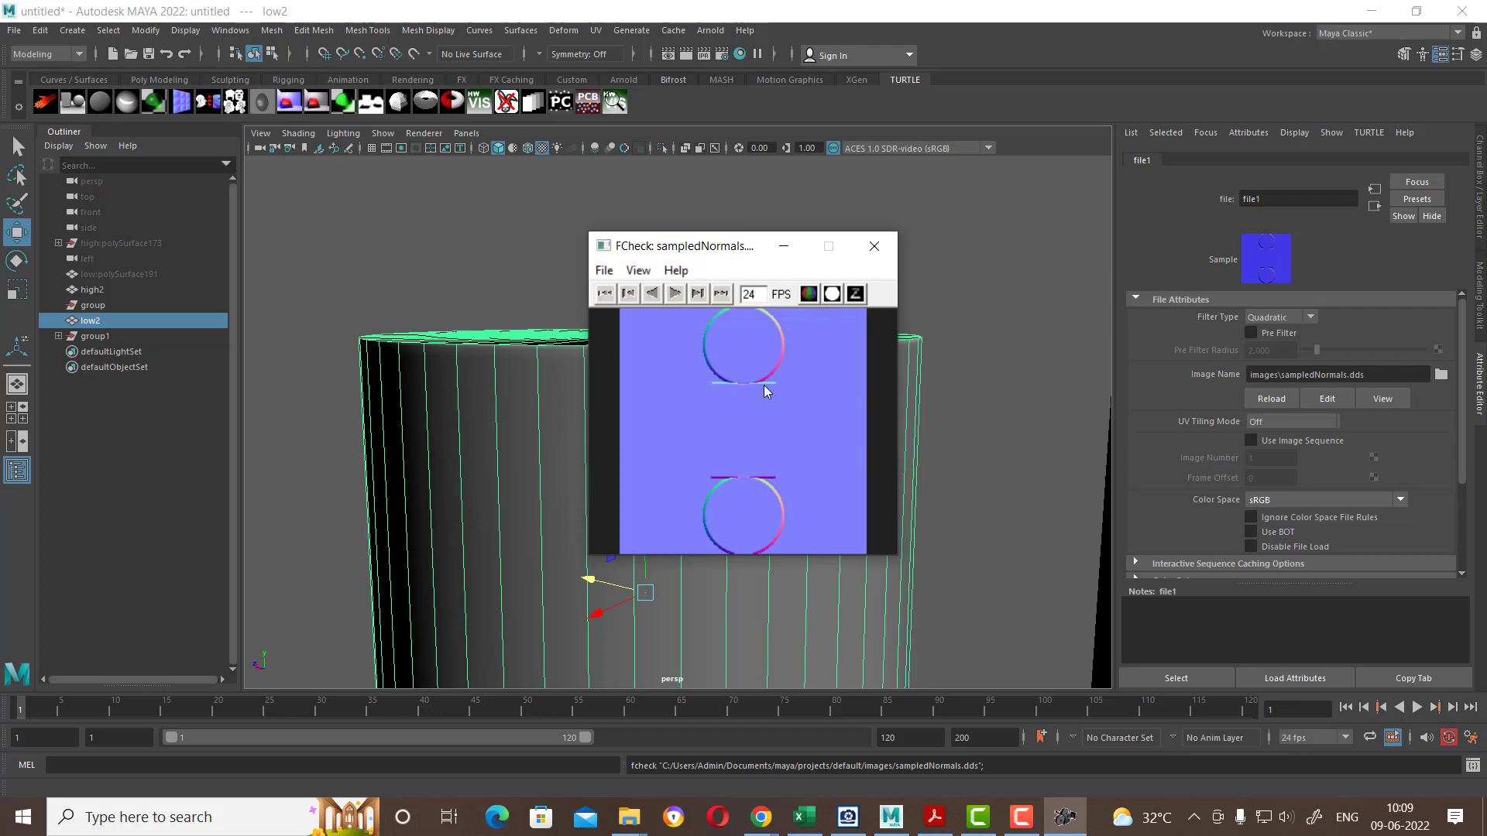
Step: Close the FCheck preview, tumble down onto the cylinders, and deselect low2
{"action": "left_click", "coordinate": [874, 245]}
{"action": "mouse_move", "coordinate": [983, 226]}
{"action": "left_mouse_down", "text": "alt"}
{"action": "mouse_move", "coordinate": [990, 334]}
{"action": "mouse_move", "coordinate": [943, 345]}
{"action": "mouse_move", "coordinate": [961, 438]}
{"action": "mouse_move", "coordinate": [915, 413]}
{"action": "mouse_move", "coordinate": [813, 405]}
{"action": "mouse_move", "coordinate": [736, 375]}
{"action": "mouse_move", "coordinate": [677, 462]}
{"action": "mouse_move", "coordinate": [849, 397]}
{"action": "mouse_move", "coordinate": [817, 425]}
{"action": "mouse_move", "coordinate": [763, 375]}
{"action": "mouse_move", "coordinate": [681, 374]}
{"action": "mouse_move", "coordinate": [792, 531]}
{"action": "mouse_move", "coordinate": [834, 489]}
{"action": "left_mouse_up", "text": "alt"}
{"action": "left_click", "coordinate": [973, 323]}
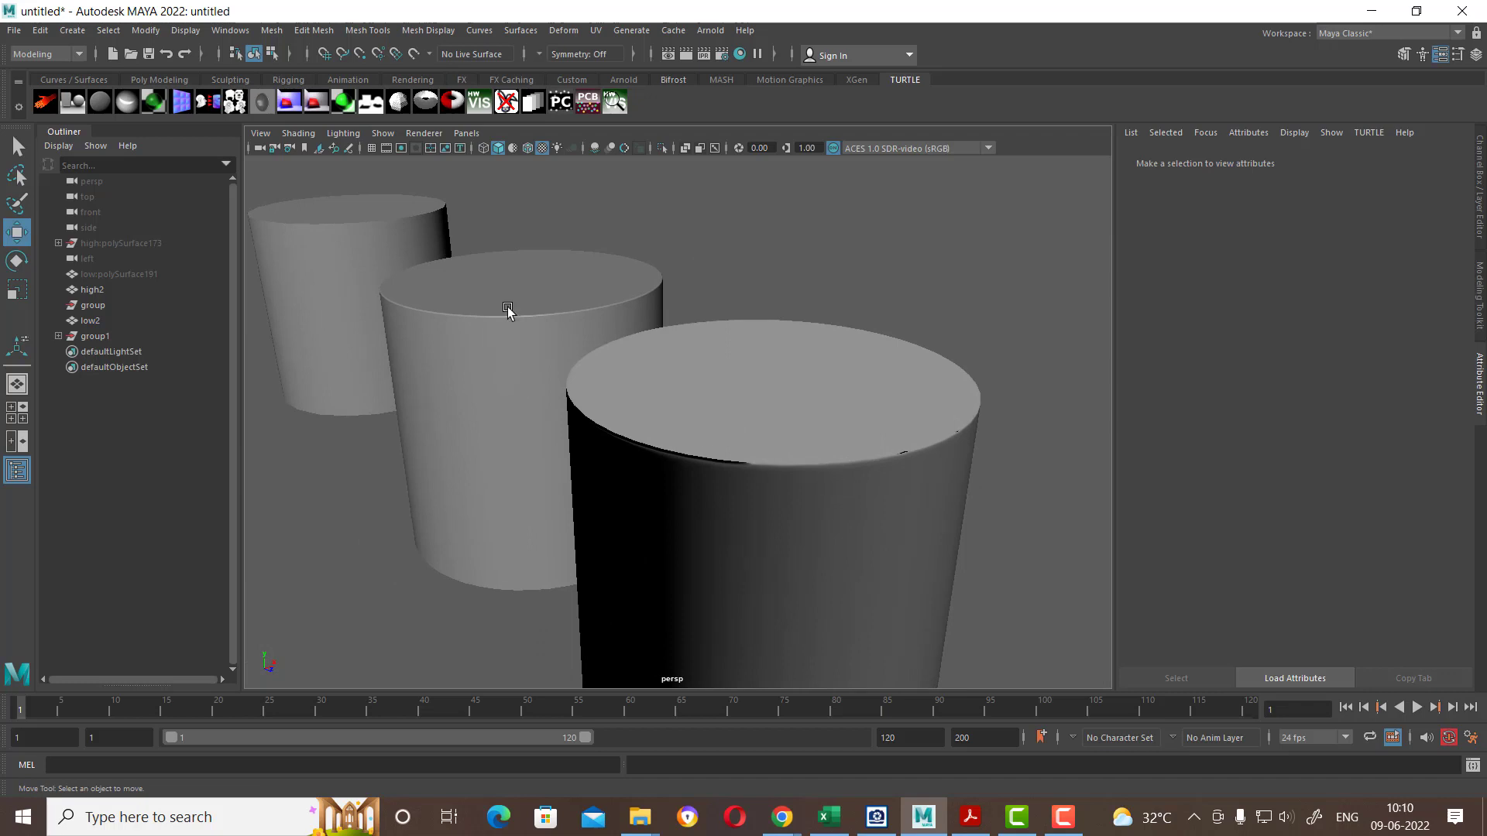
Step: Select low2 and pick its entire top rim edge loop
{"action": "left_click", "coordinate": [515, 353]}
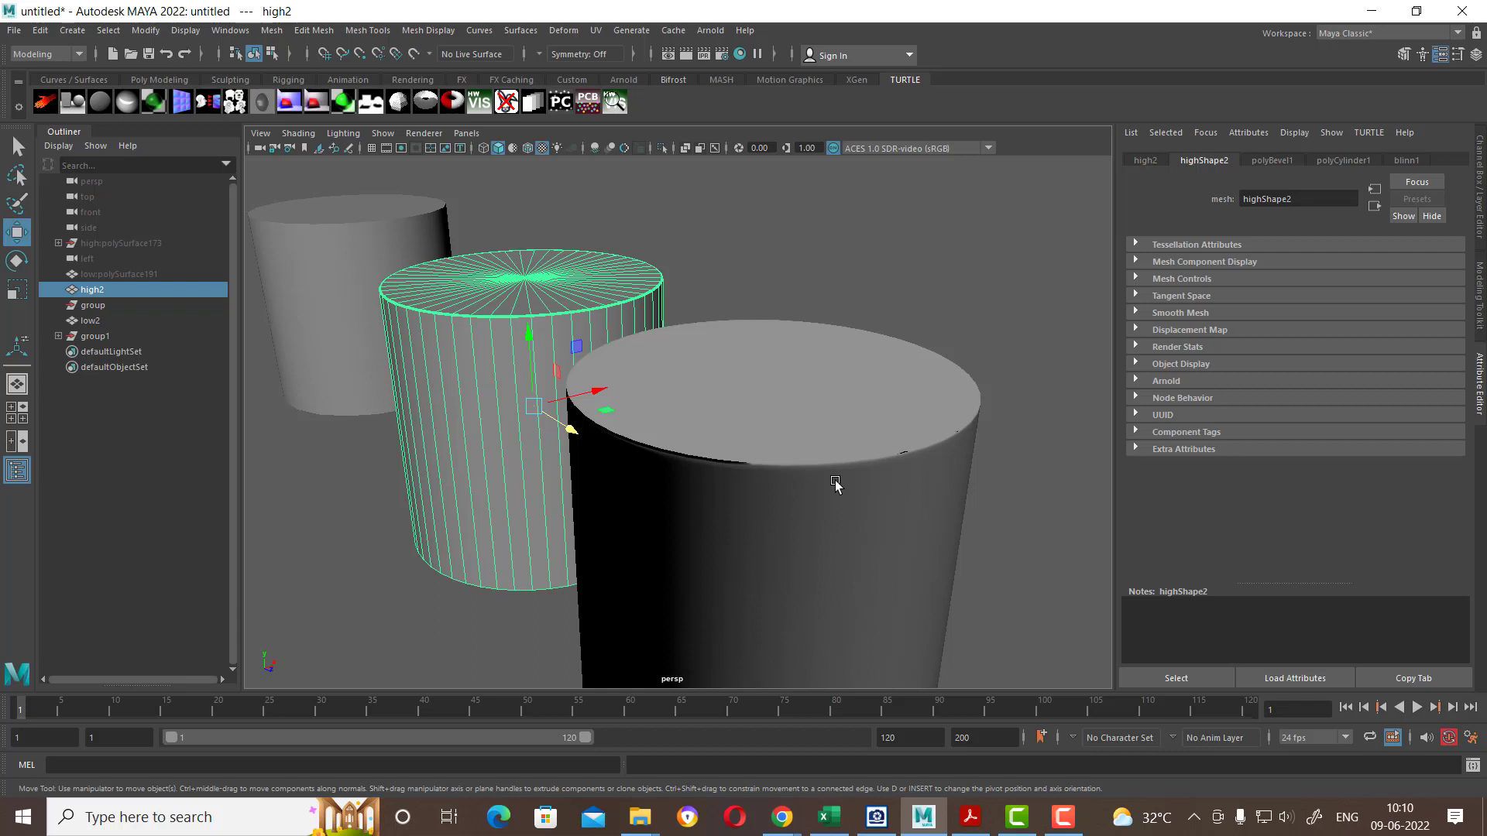
{"action": "left_click", "coordinate": [992, 432]}
{"action": "left_click", "coordinate": [882, 459]}
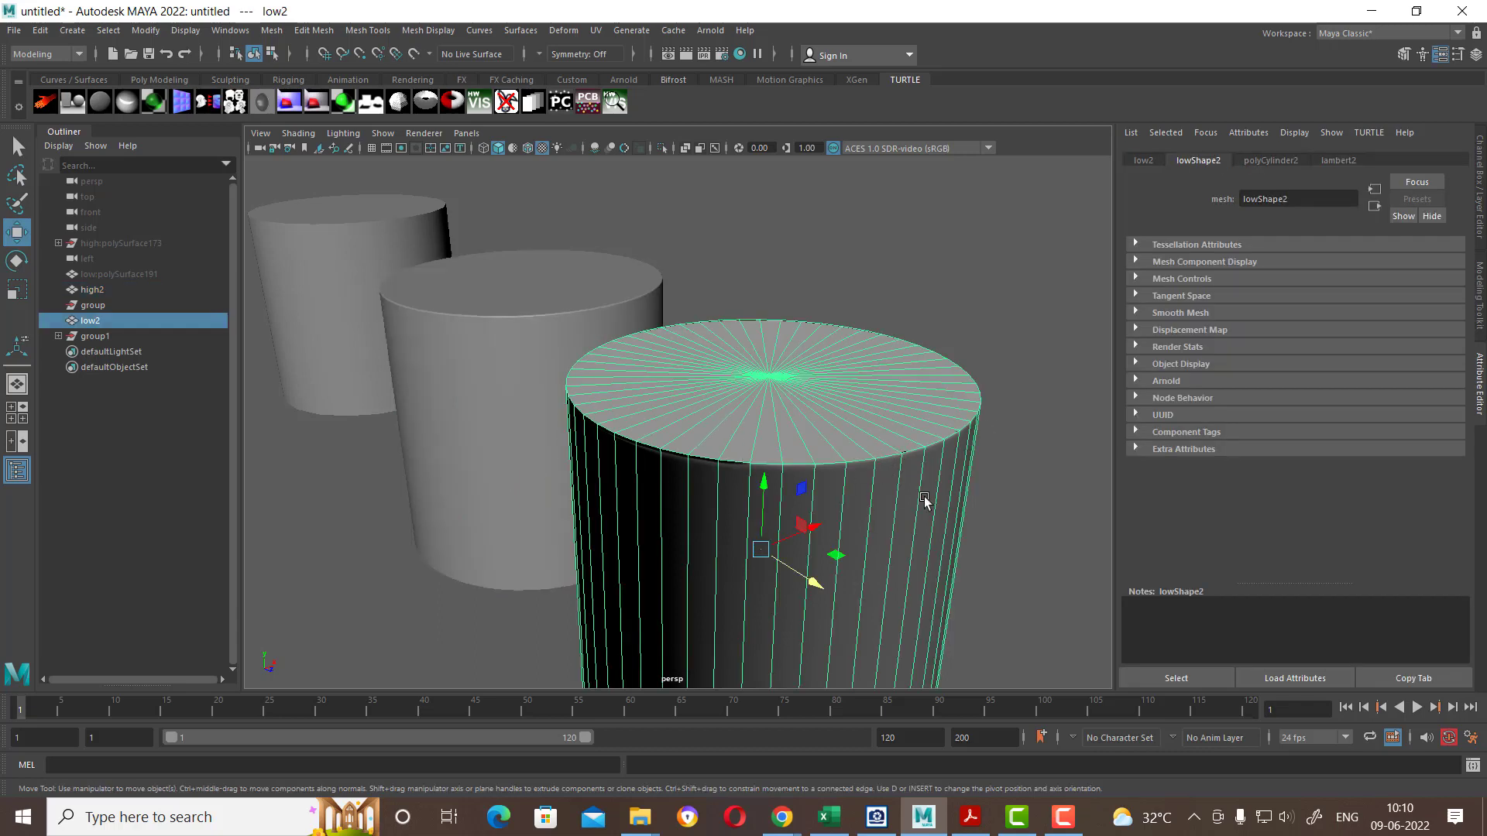
{"action": "left_click", "coordinate": [1476, 55]}
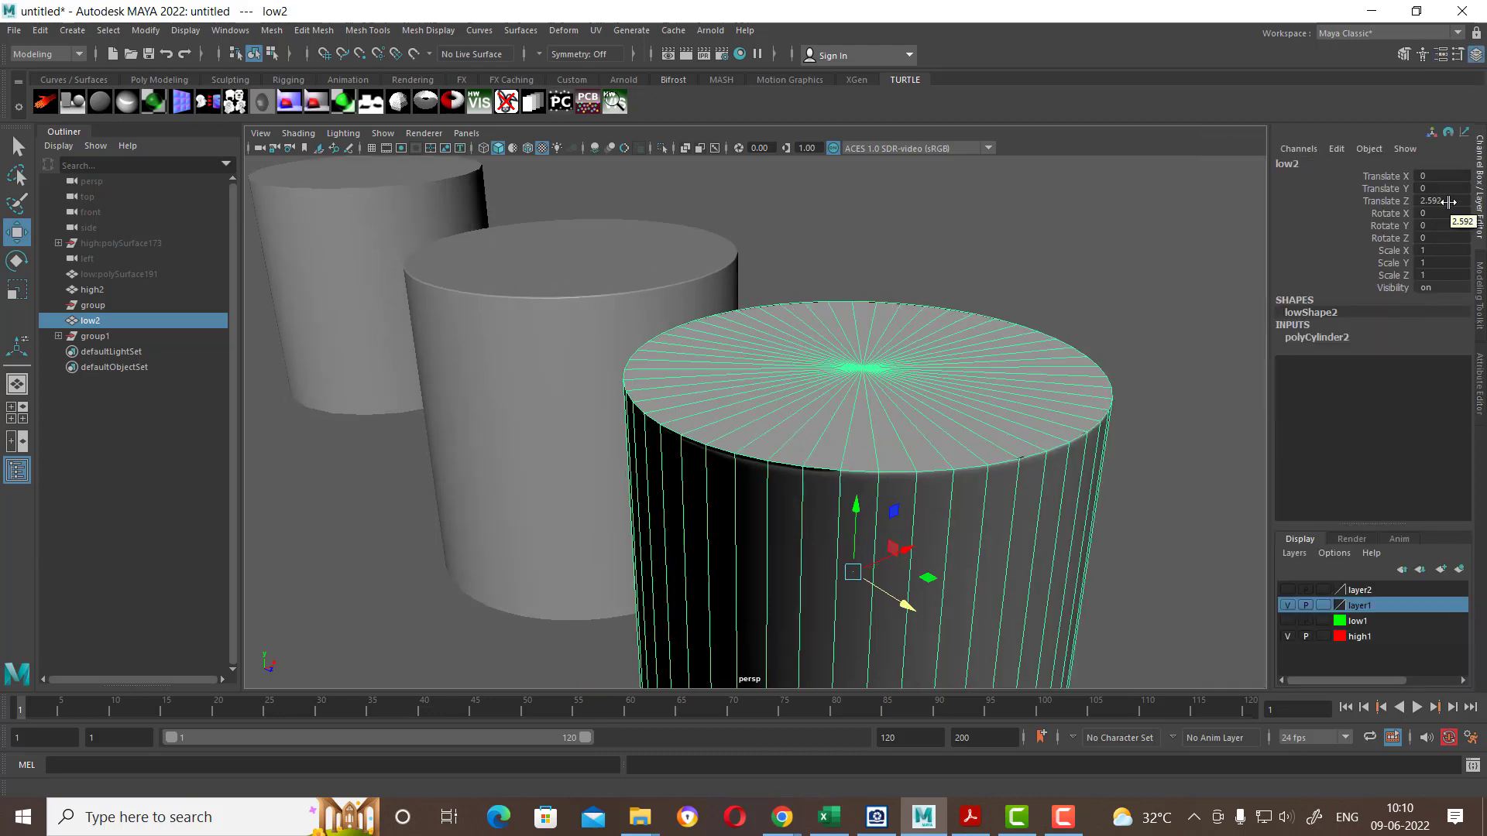
{"action": "scroll", "coordinate": [1056, 408], "scroll_direction": "up", "scroll_amount": 3}
{"action": "right_click_drag", "start_coordinate": [988, 498], "coordinate": [986, 331]}
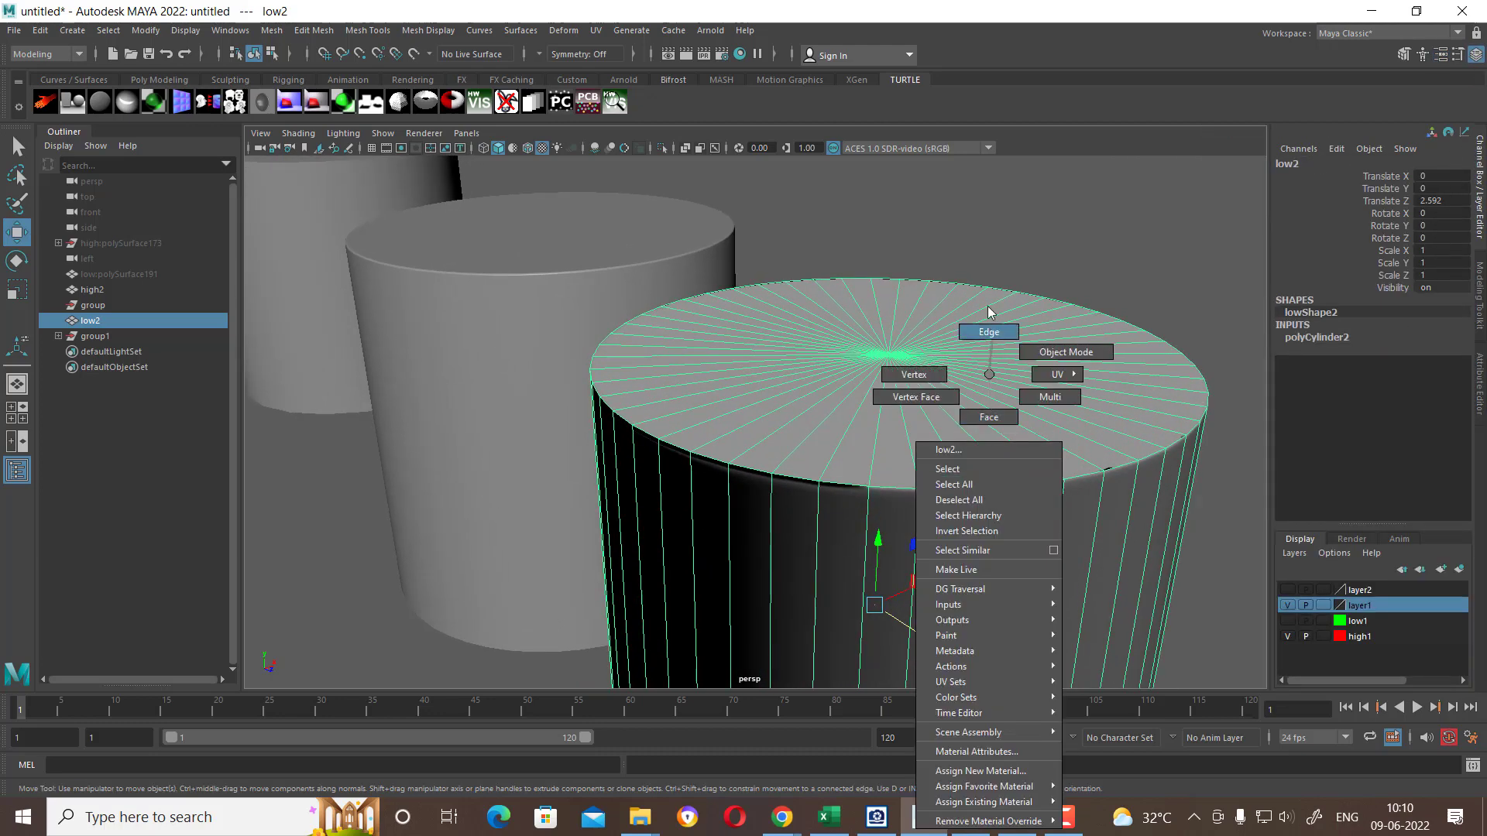
{"action": "left_click", "coordinate": [1016, 495]}
{"action": "double_click", "coordinate": [1015, 496]}
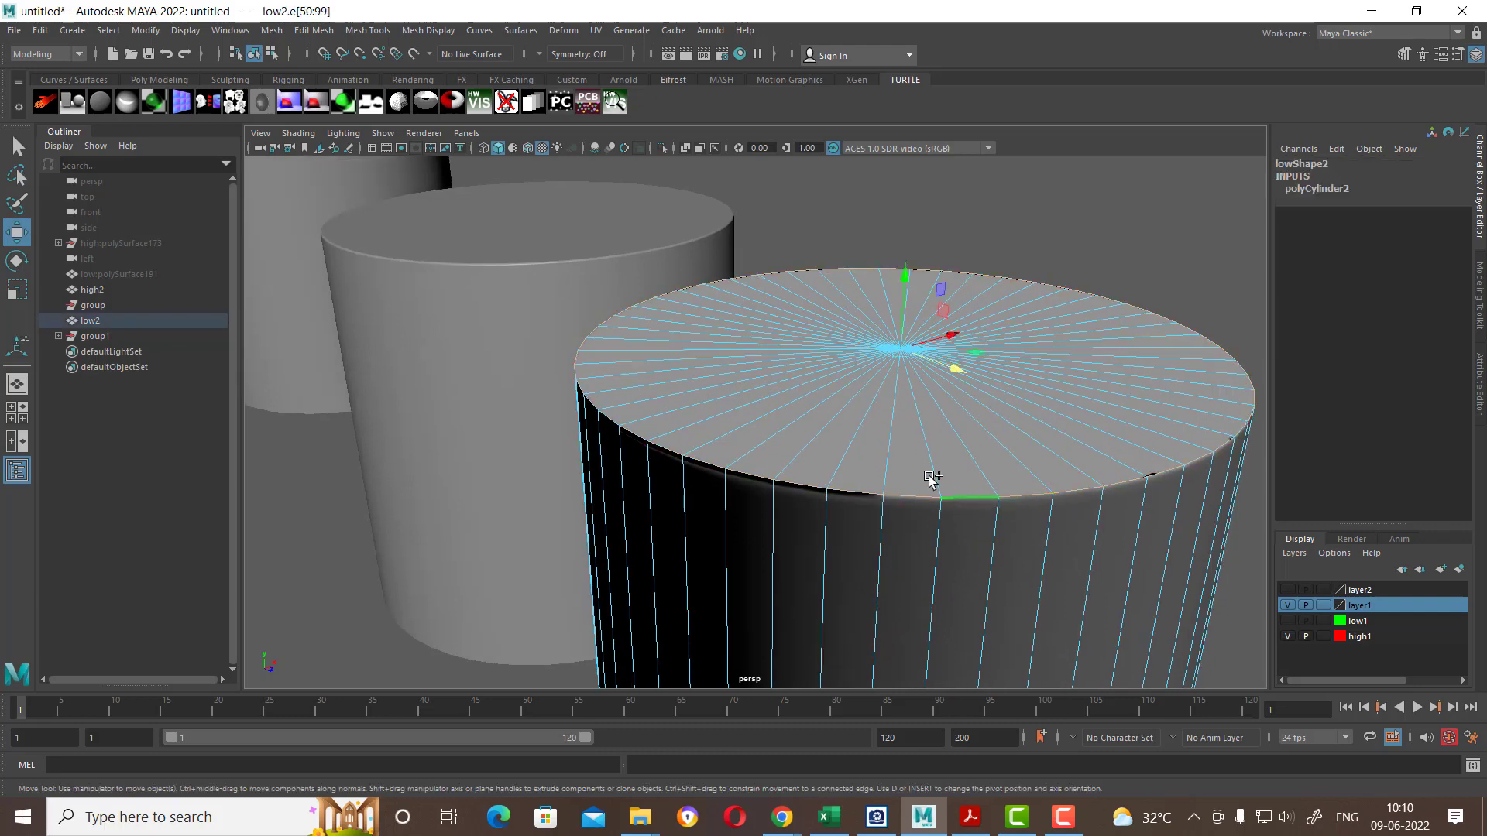
Step: Bevel the top rim edge loop with a polyBevel2 Fraction of 0.01
{"action": "right_click_drag", "start_coordinate": [920, 458], "coordinate": [981, 463], "text": "shift"}
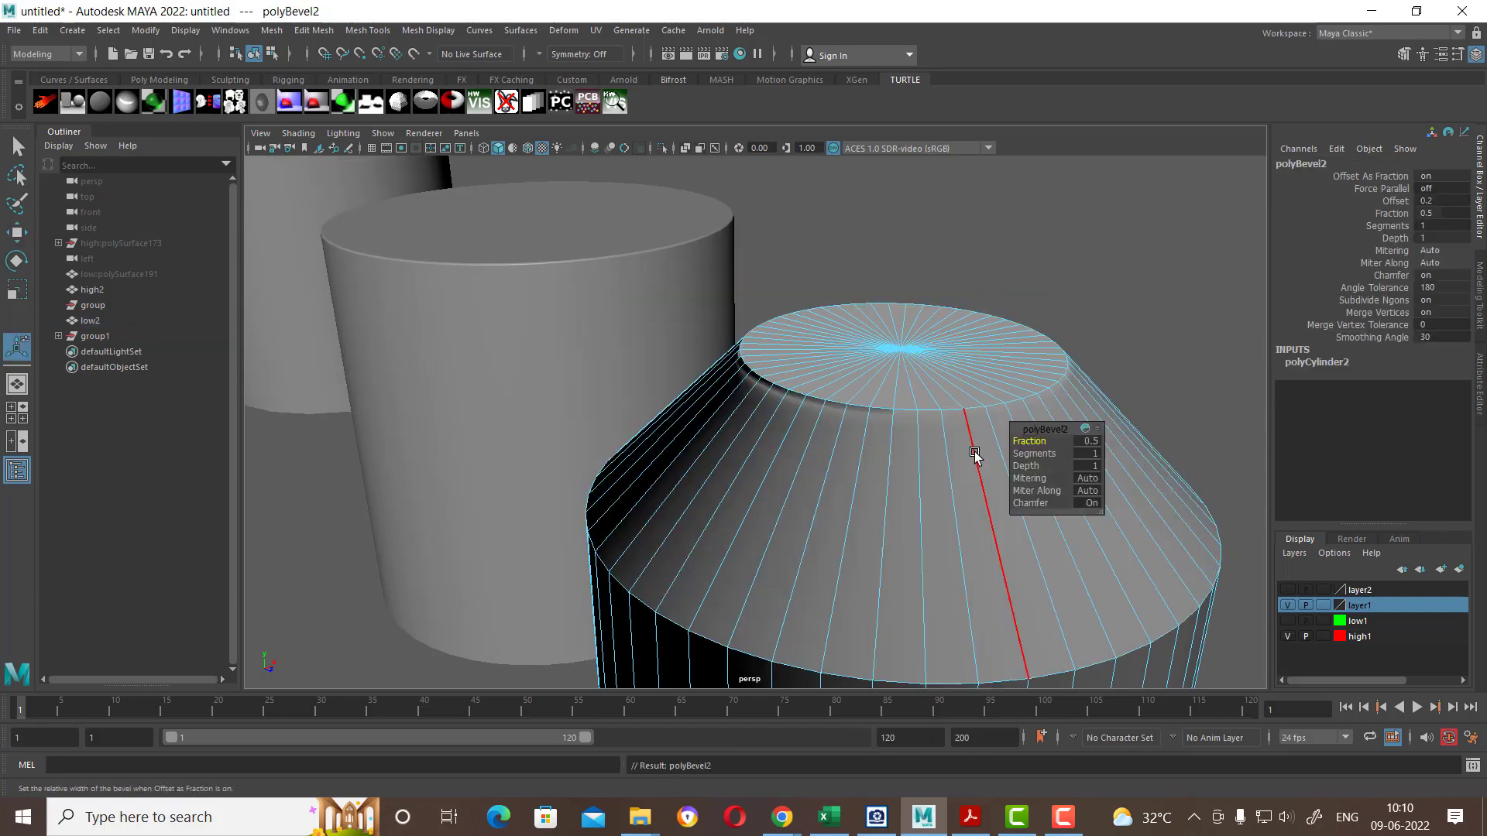
{"action": "left_click", "coordinate": [1088, 442]}
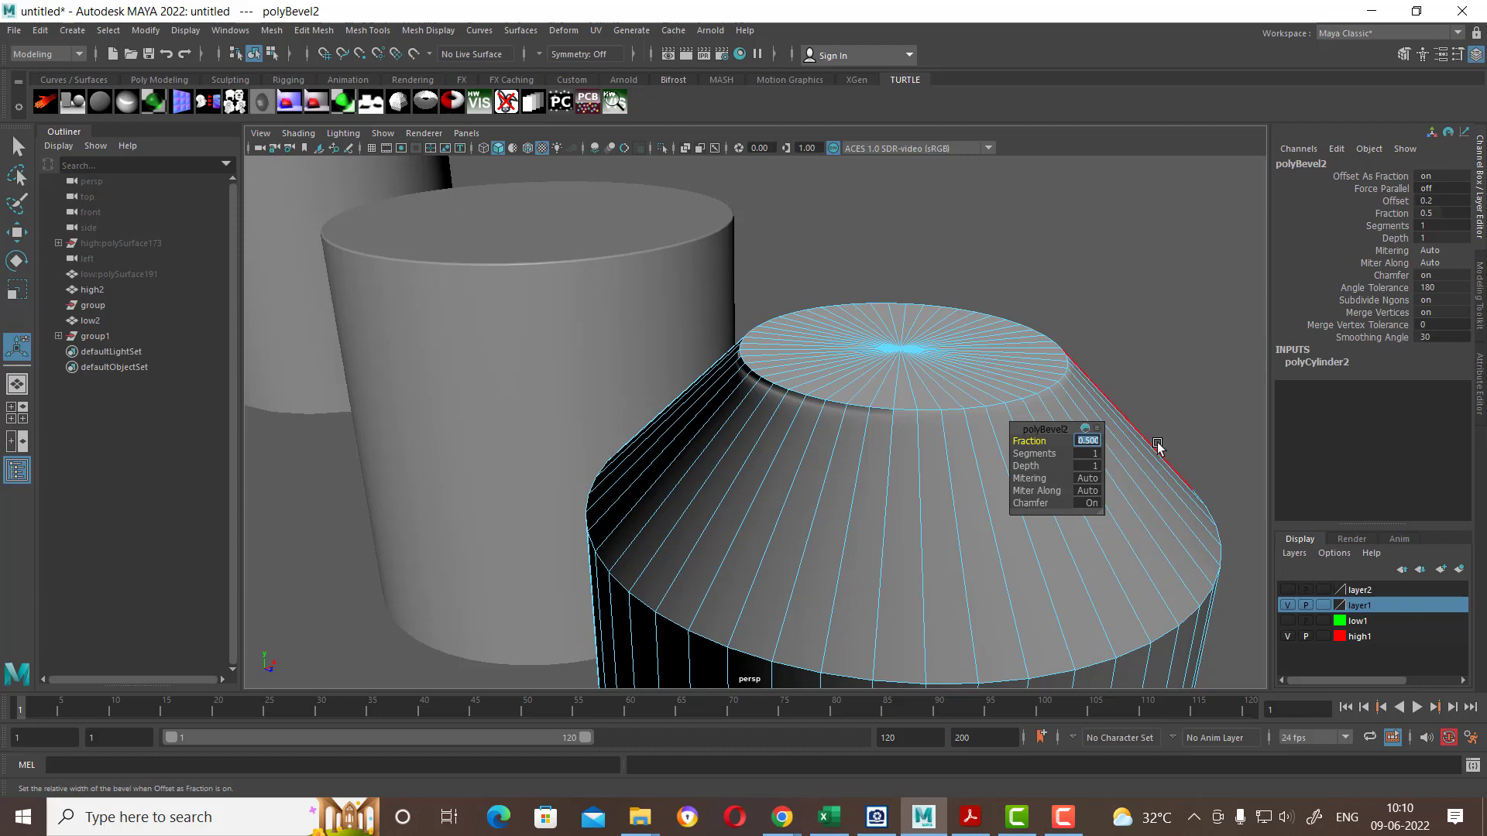
{"action": "type", "text": "0.001"}
{"action": "key", "text": "Return"}
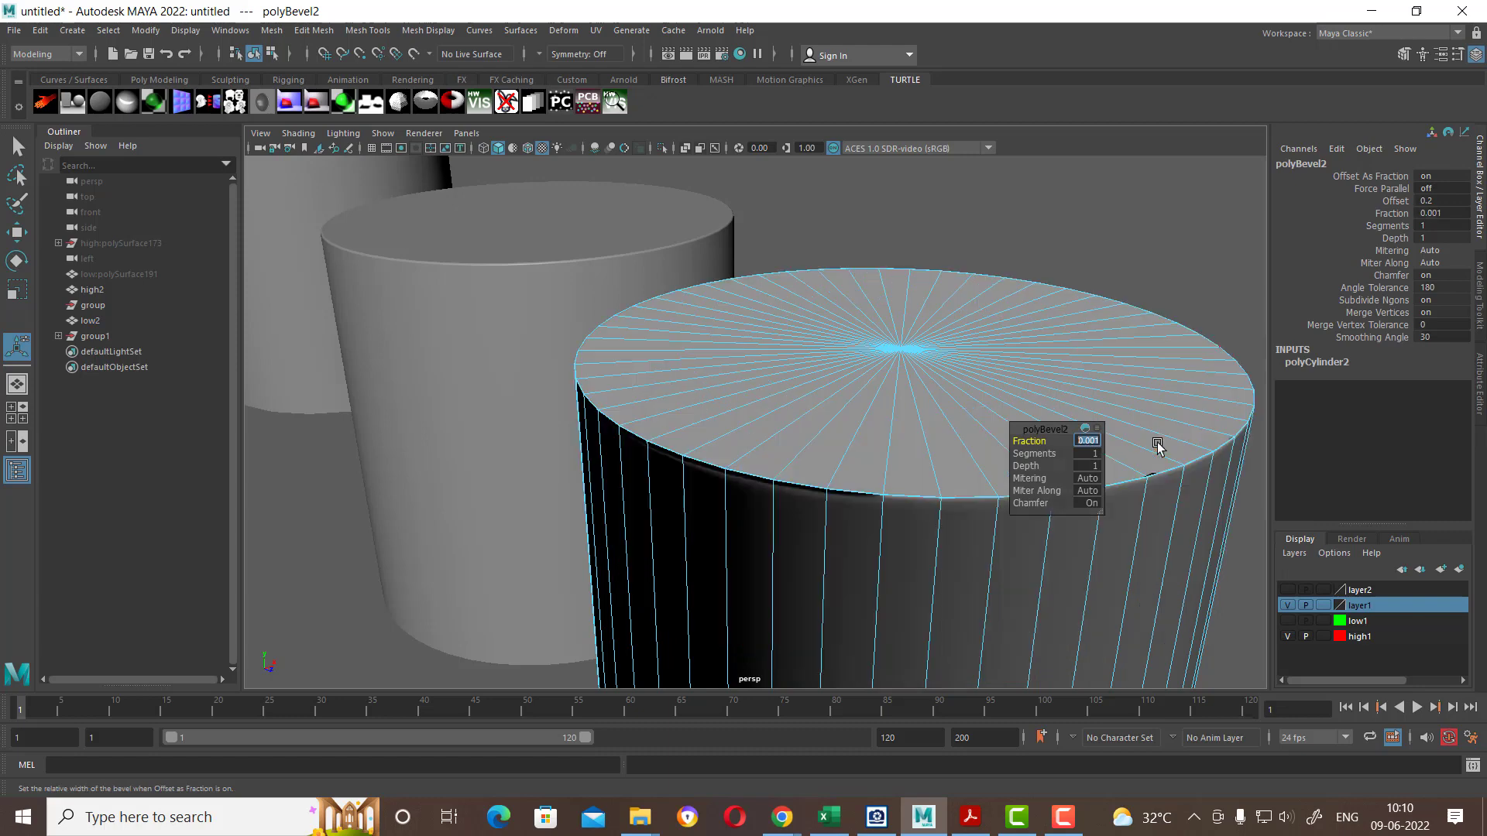
{"action": "left_click", "coordinate": [1088, 440]}
{"action": "type", "text": "0.01"}
{"action": "key", "text": "Return"}
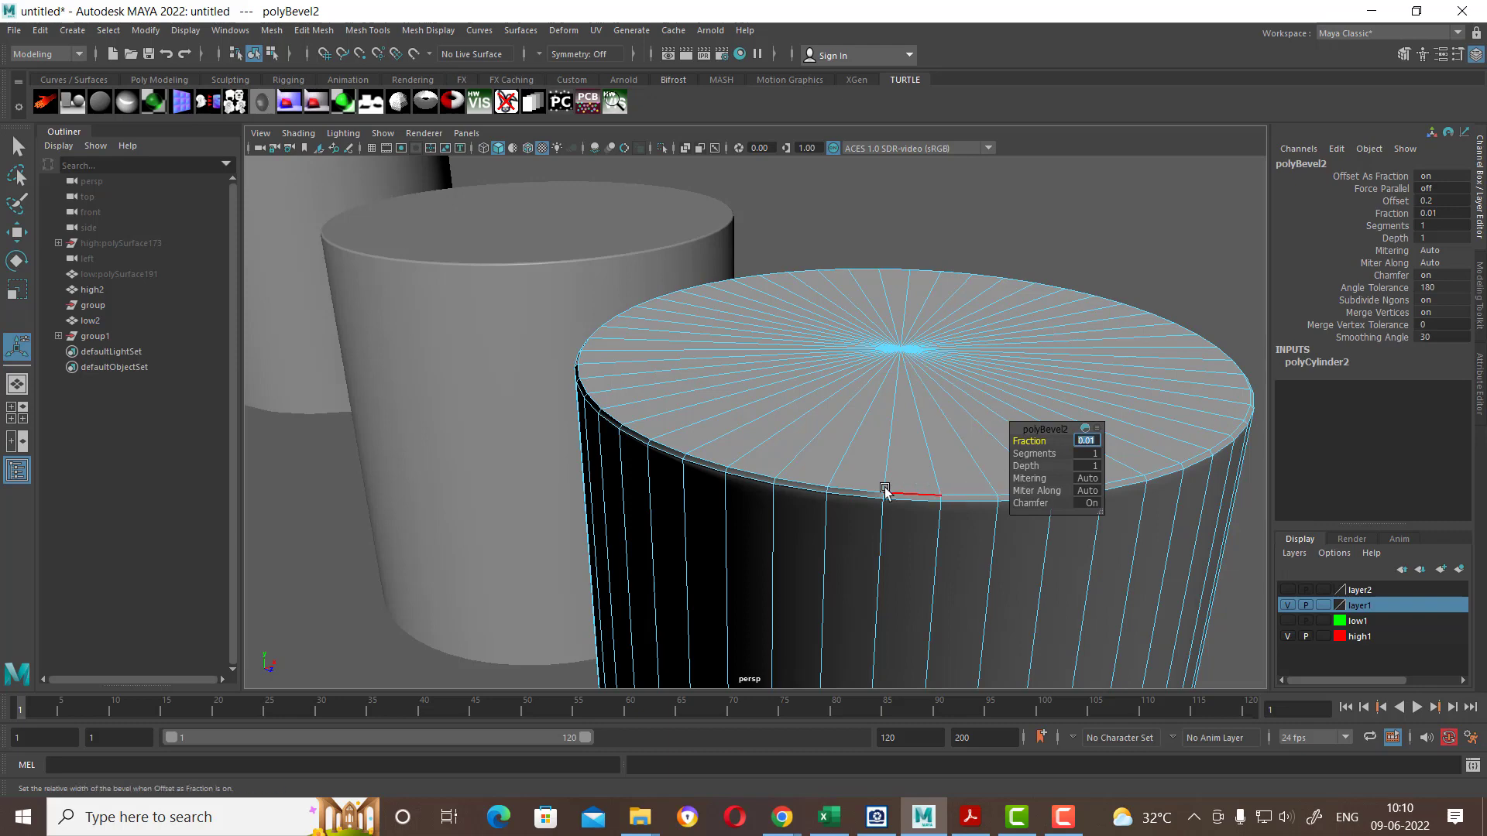
Step: Return low2 to object mode, soften its edges, and deselect it
{"action": "middle_click_drag", "start_coordinate": [881, 487], "coordinate": [600, 420], "text": "alt"}
{"action": "scroll", "coordinate": [600, 421], "scroll_direction": "up", "scroll_amount": 2}
{"action": "scroll", "coordinate": [641, 441], "scroll_direction": "up", "scroll_amount": 1}
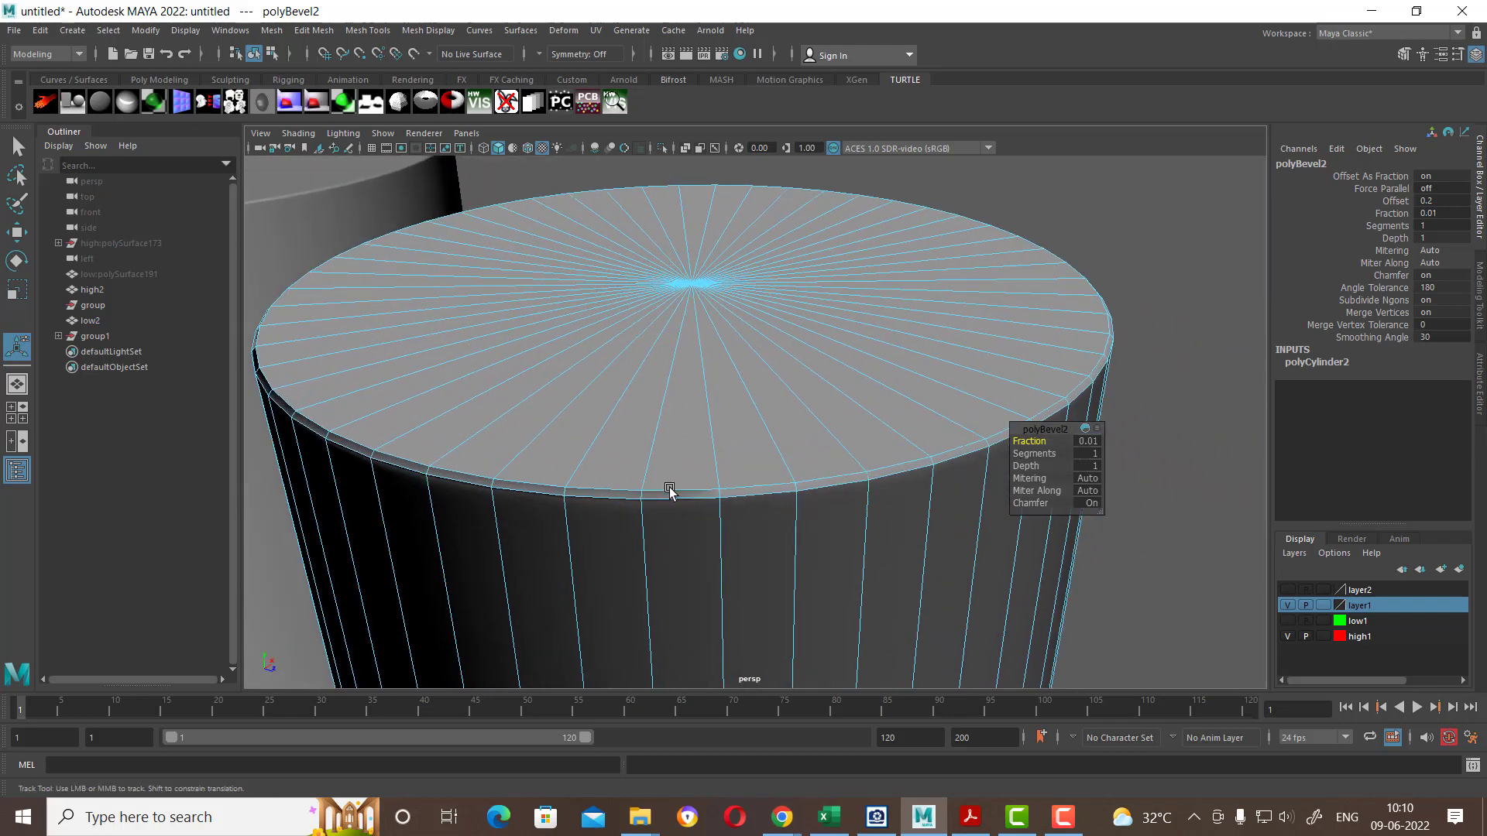
{"action": "scroll", "coordinate": [667, 491], "scroll_direction": "up", "scroll_amount": 2}
{"action": "right_click_drag", "start_coordinate": [663, 515], "coordinate": [801, 406]}
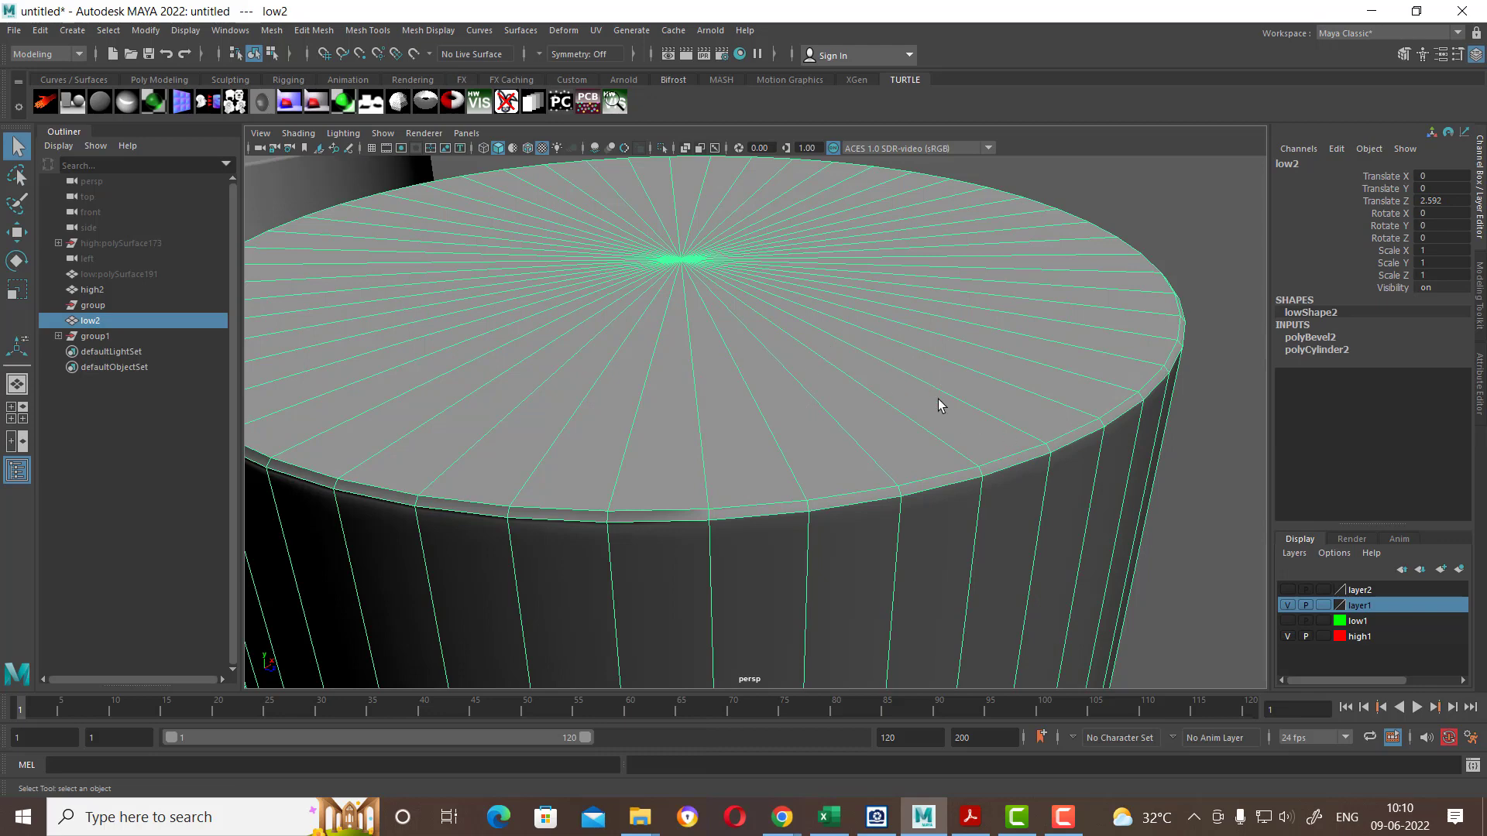
{"action": "scroll", "coordinate": [914, 418], "scroll_direction": "down", "scroll_amount": 2}
{"action": "scroll", "coordinate": [852, 395], "scroll_direction": "down", "scroll_amount": 2}
{"action": "right_click_drag", "start_coordinate": [797, 368], "coordinate": [889, 405], "text": "shift"}
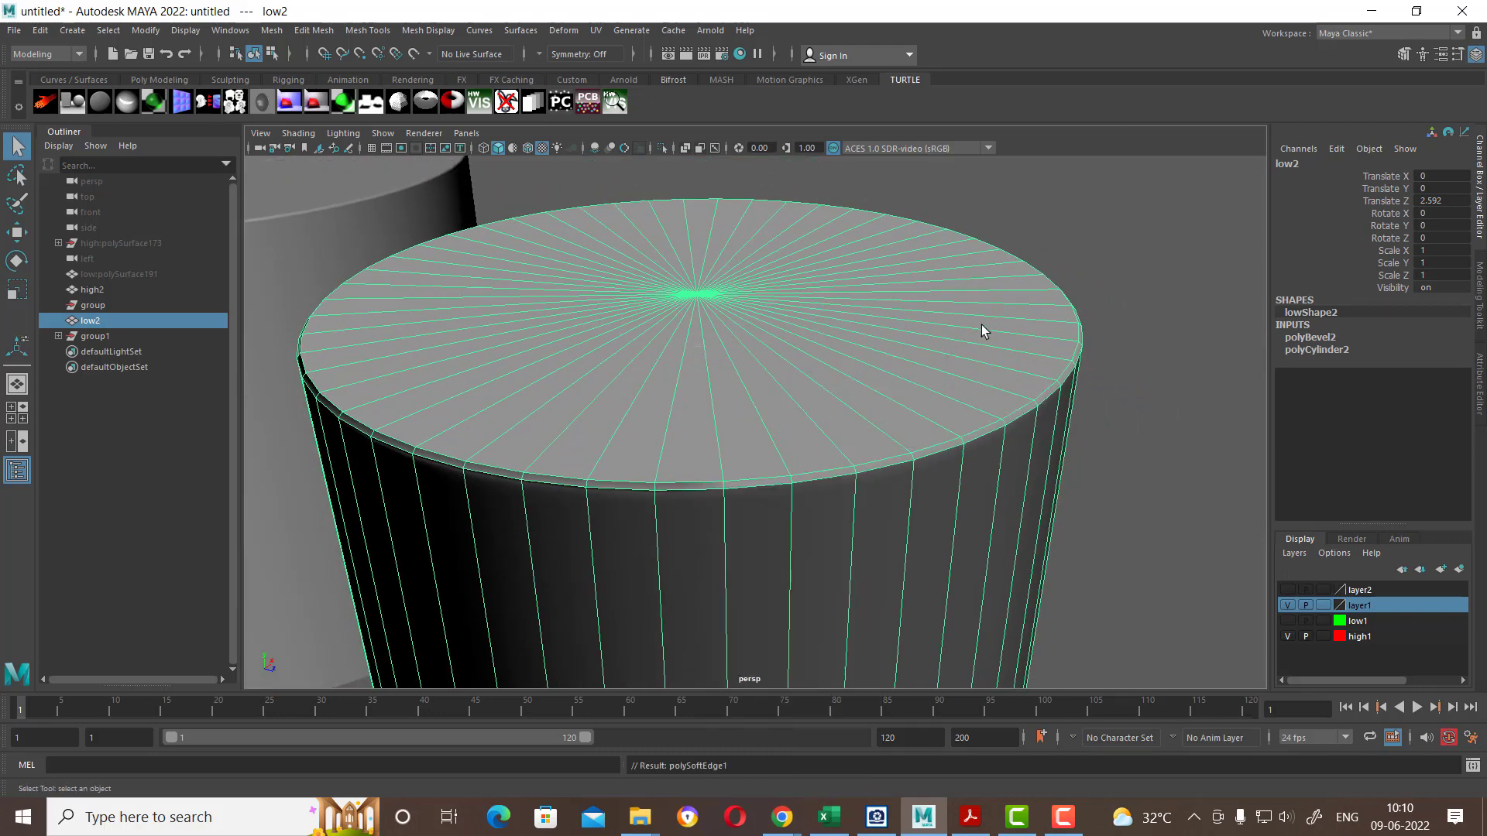
{"action": "left_click", "coordinate": [1135, 301]}
{"action": "scroll", "coordinate": [872, 475], "scroll_direction": "down", "scroll_amount": 3}
{"action": "left_click_drag", "start_coordinate": [873, 474], "coordinate": [842, 431], "text": "alt"}
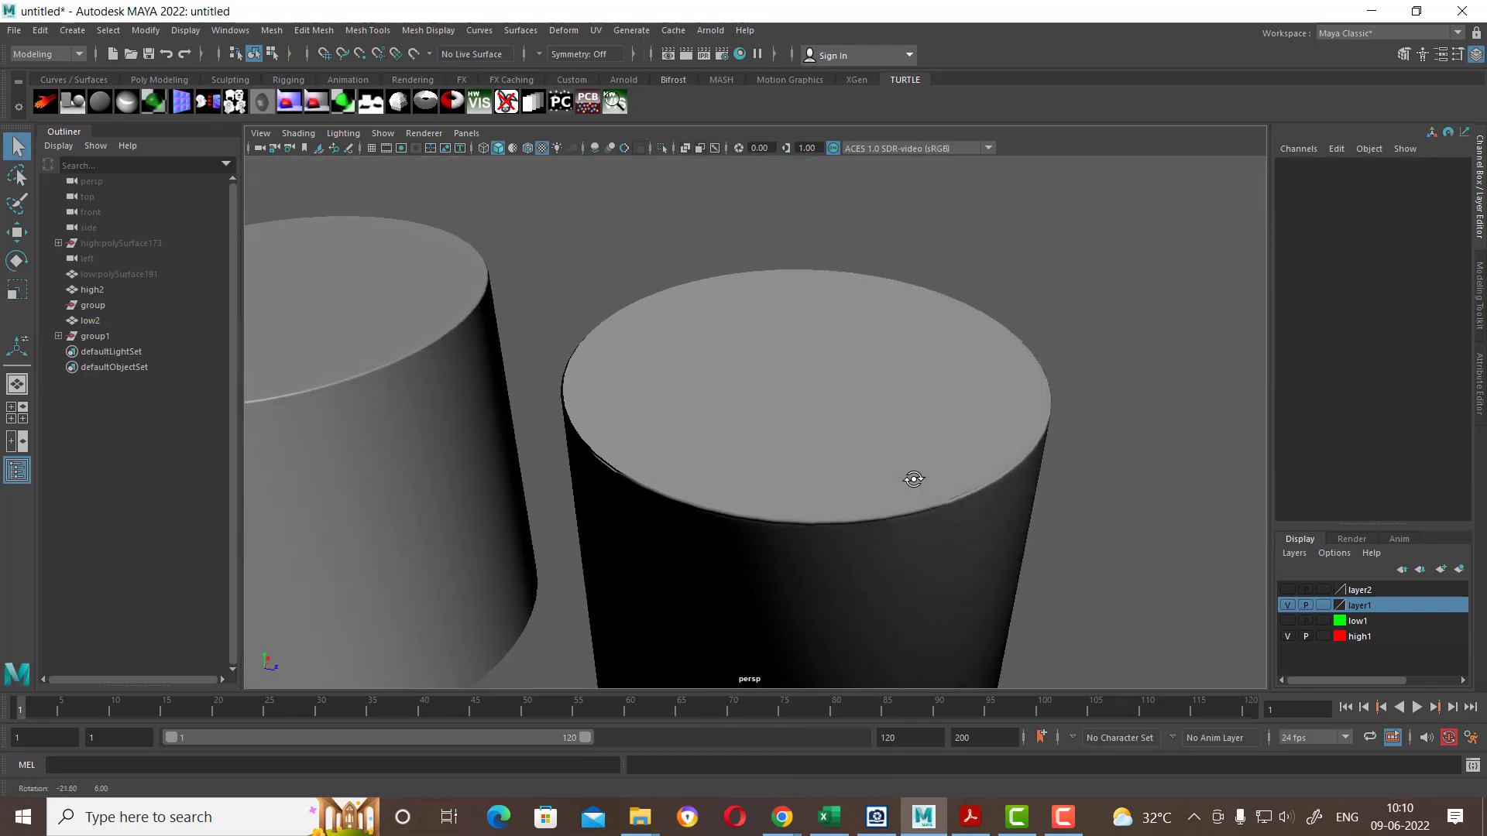
{"action": "left_click", "coordinate": [842, 430]}
Step: Assign a Lambert material to the low cylinder low2
{"action": "right_click", "coordinate": [837, 373]}
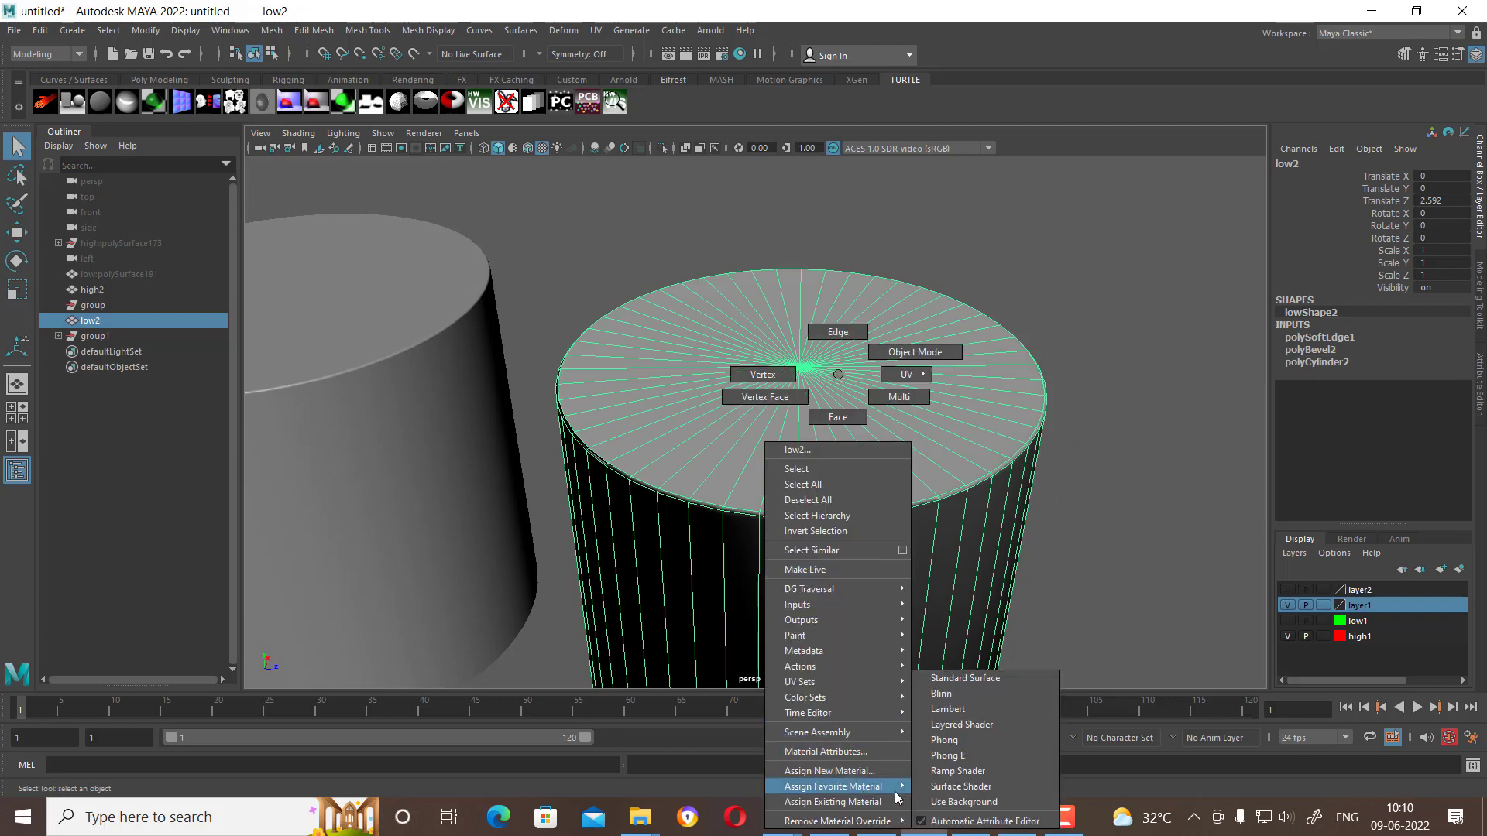
{"action": "left_click", "coordinate": [988, 706]}
{"action": "left_click", "coordinate": [1011, 532]}
{"action": "mouse_move", "coordinate": [1011, 532]}
{"action": "left_mouse_down", "text": "alt"}
{"action": "mouse_move", "coordinate": [791, 520]}
{"action": "mouse_move", "coordinate": [850, 557]}
{"action": "mouse_move", "coordinate": [943, 525]}
{"action": "left_mouse_up", "text": "alt"}
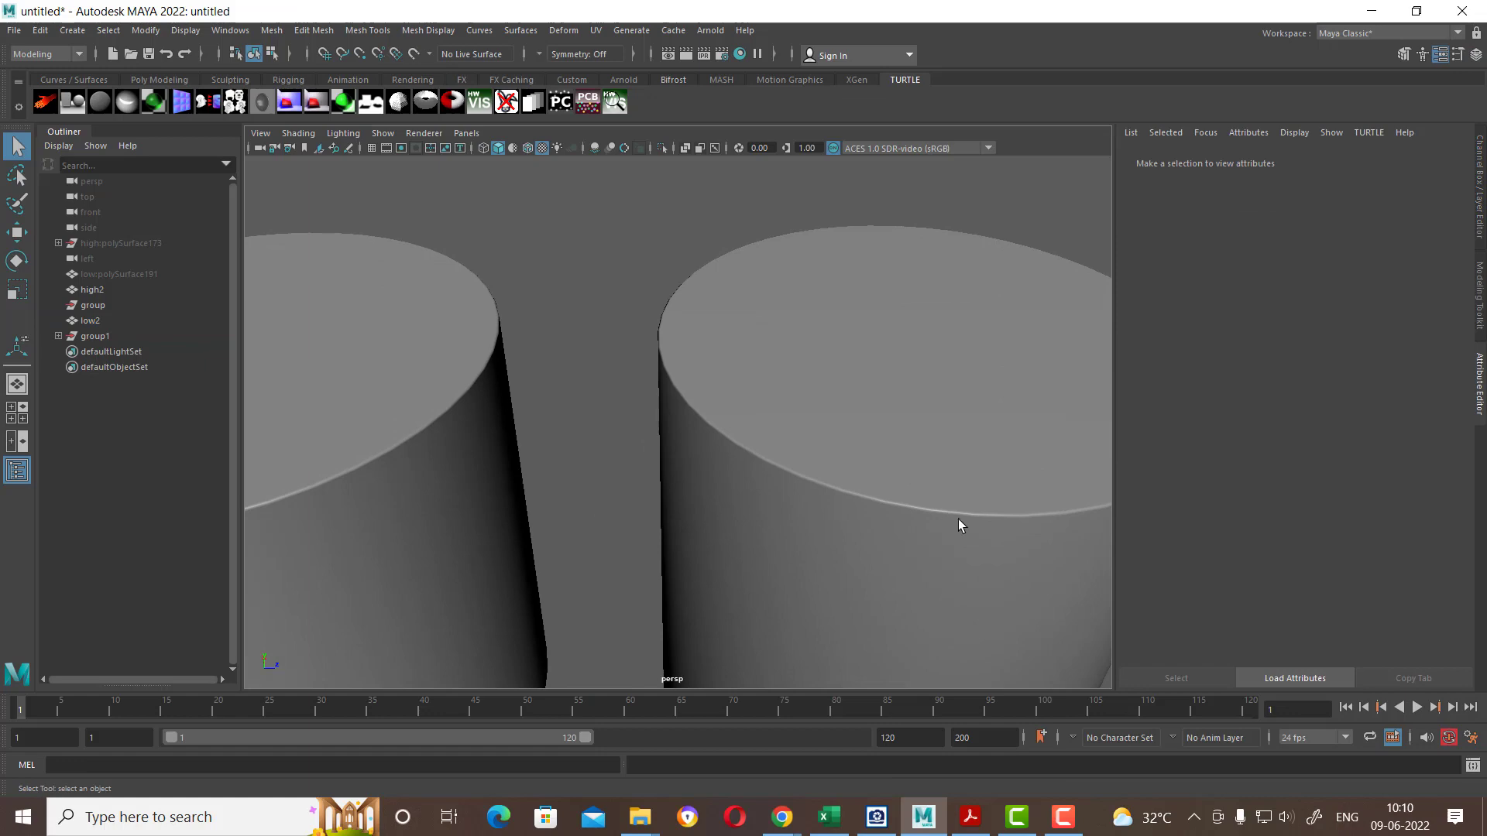
{"action": "left_click", "coordinate": [917, 514]}
Step: Set low2's Translate Z to 0, placing it over the high cylinder
{"action": "left_click", "coordinate": [1475, 54]}
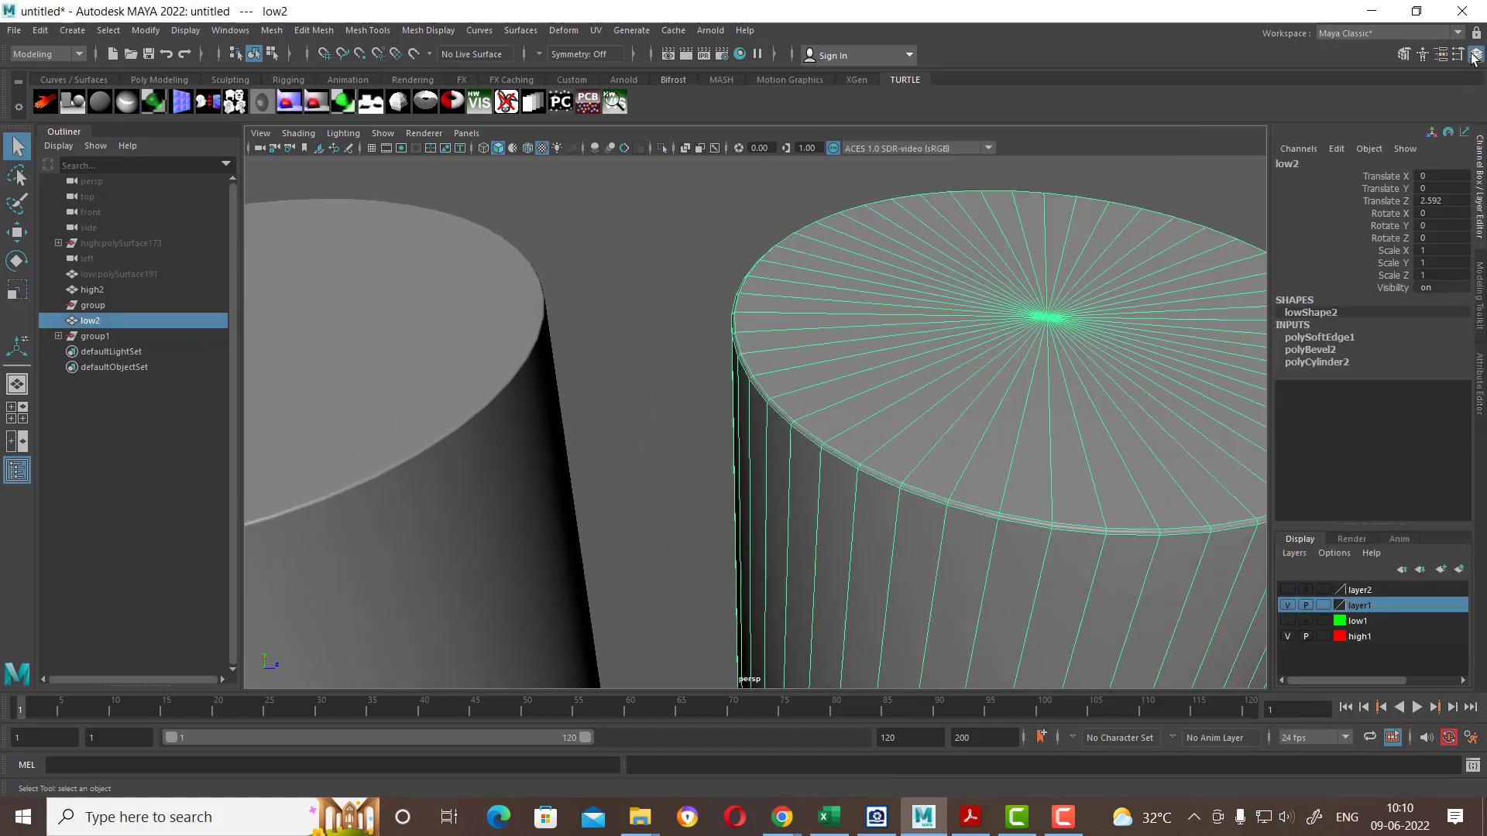
{"action": "double_click", "coordinate": [1442, 201]}
{"action": "type", "text": "0"}
{"action": "key", "text": "Return"}
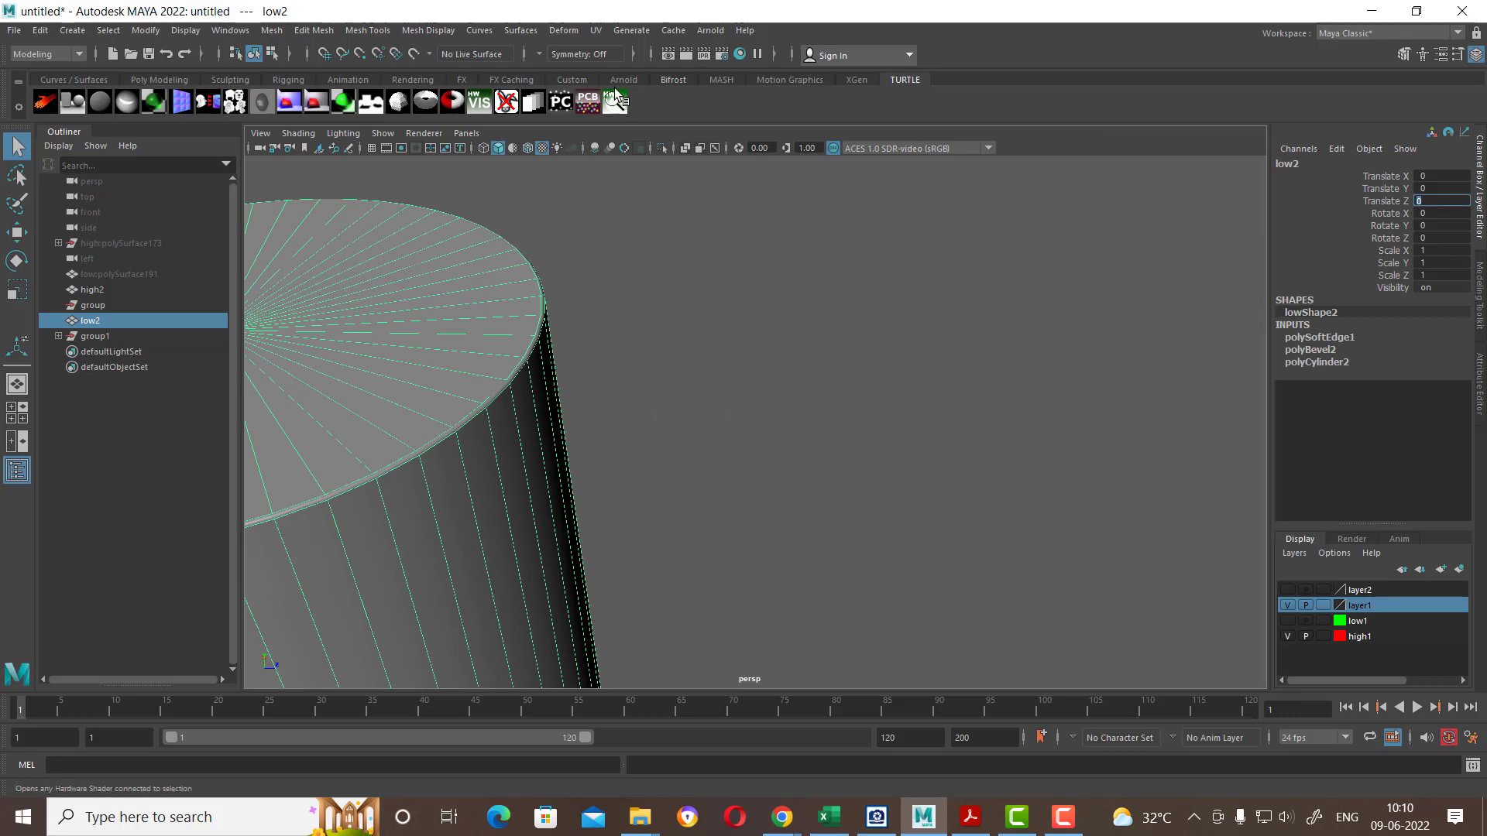
{"action": "left_click", "coordinate": [601, 33]}
Step: Select low2's whole side UV shell in the UV Editor
{"action": "left_click", "coordinate": [657, 58]}
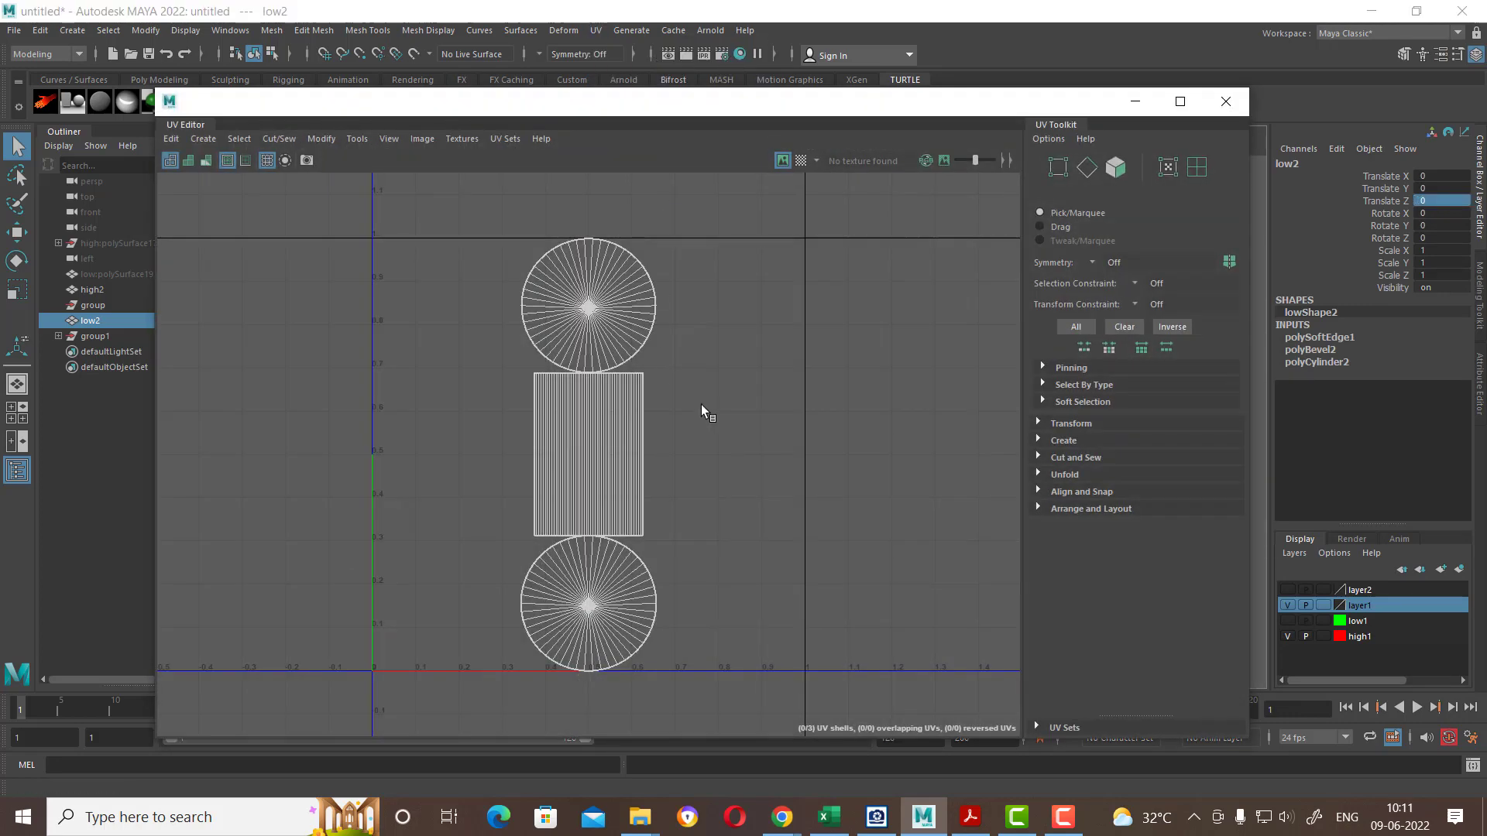
{"action": "scroll", "coordinate": [849, 546], "scroll_direction": "up", "scroll_amount": 5}
{"action": "scroll", "coordinate": [849, 547], "scroll_direction": "up", "scroll_amount": 2}
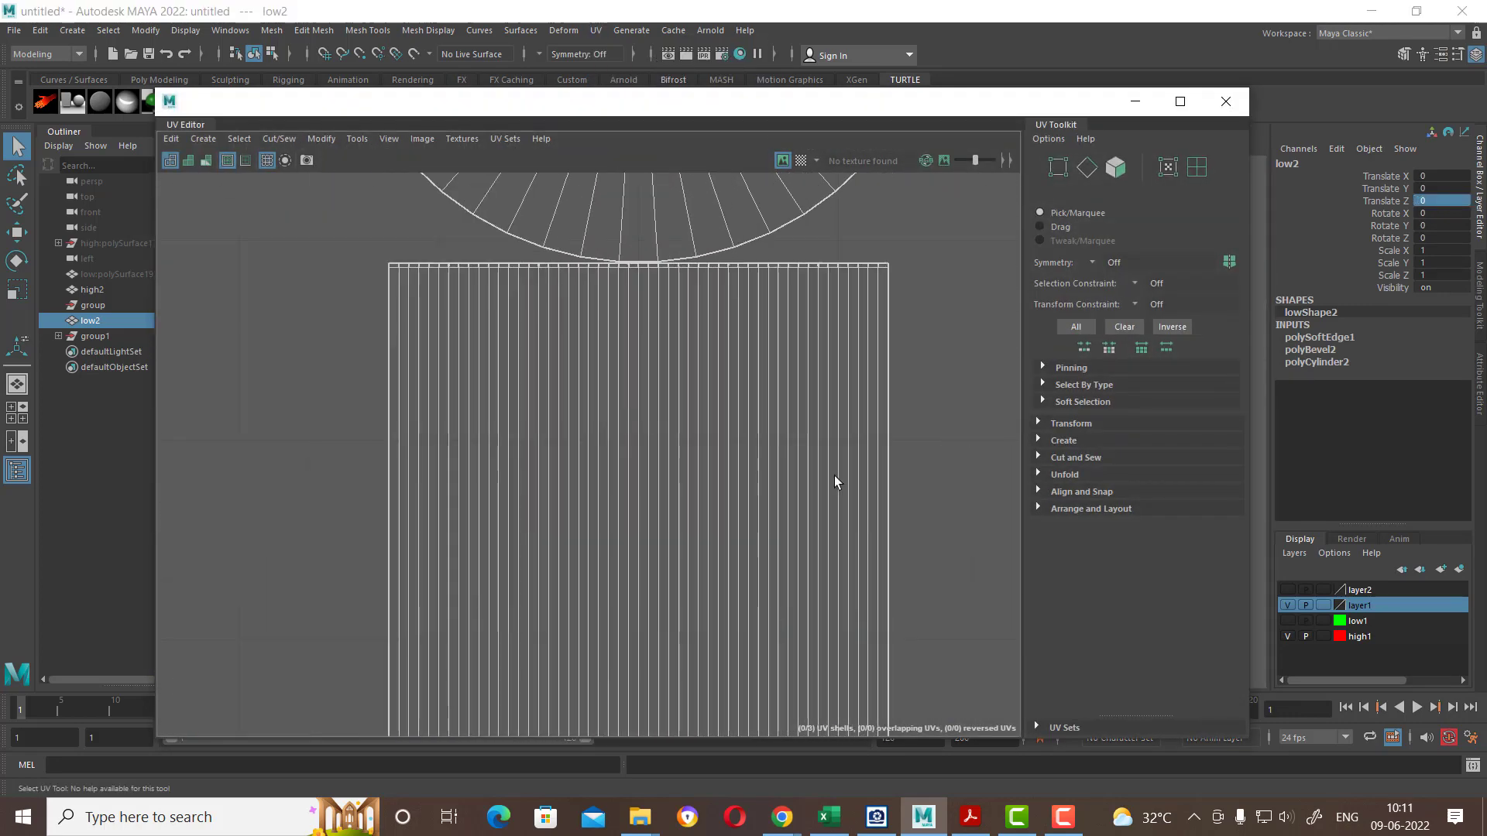
{"action": "scroll", "coordinate": [830, 614], "scroll_direction": "up", "scroll_amount": 2}
{"action": "right_click_drag", "start_coordinate": [826, 434], "coordinate": [960, 324]}
{"action": "left_click_drag", "start_coordinate": [963, 324], "coordinate": [800, 429]}
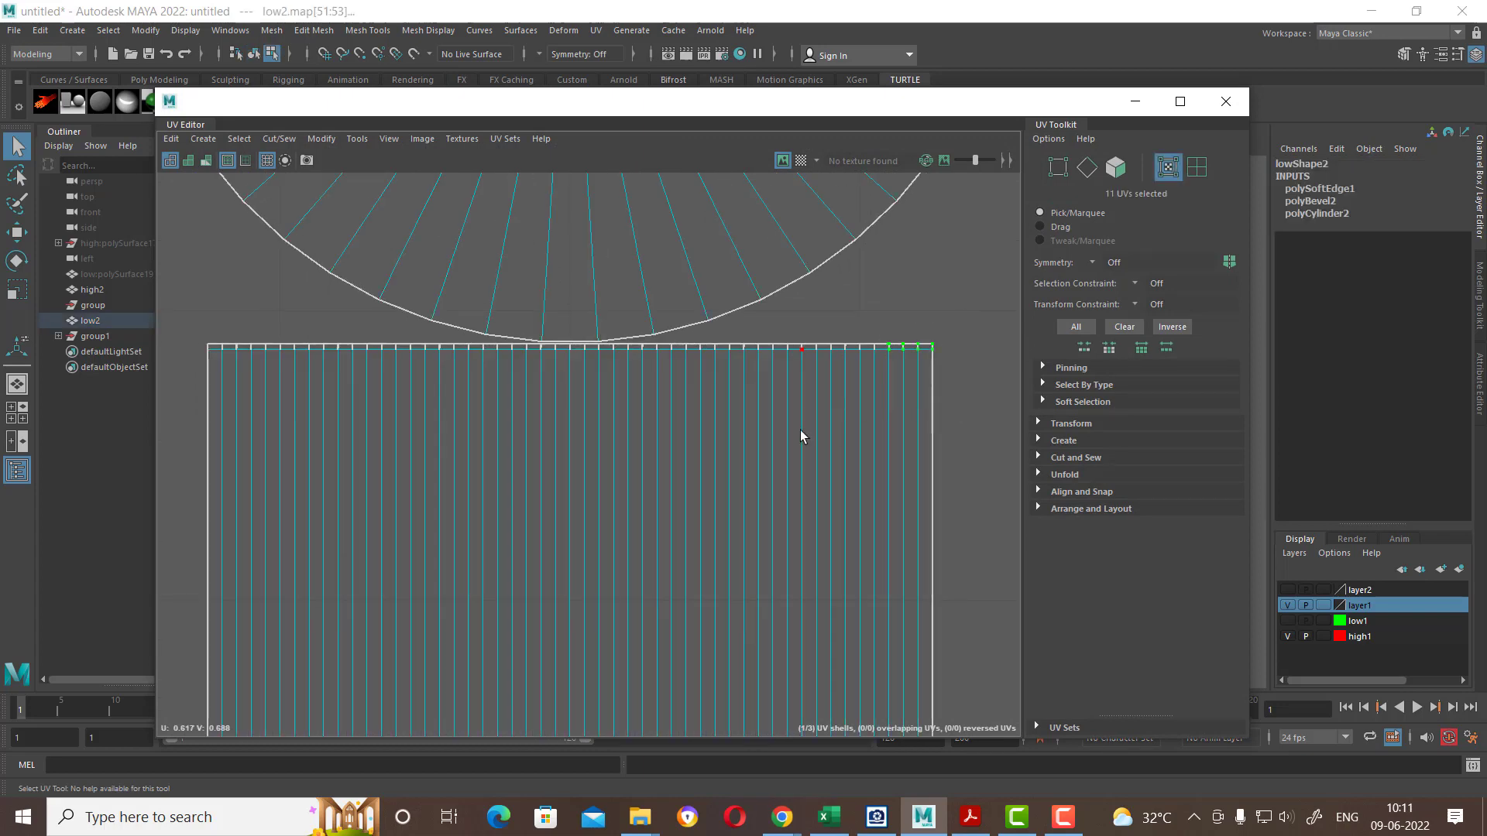
{"action": "right_click_drag", "start_coordinate": [800, 430], "coordinate": [915, 474]}
{"action": "key", "text": "w"}
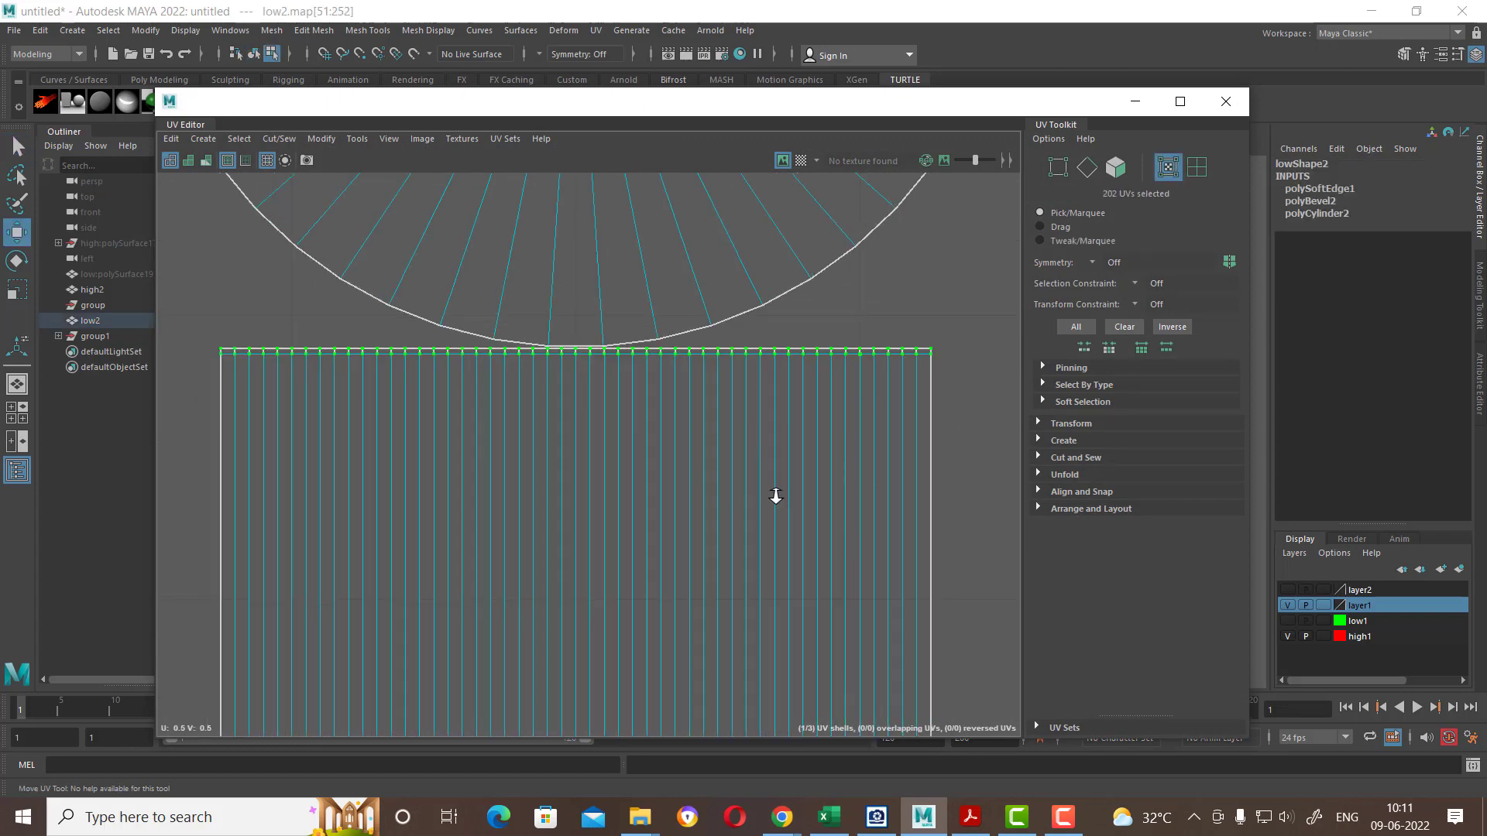
Step: Move the side UV strip left beside the cap shells
{"action": "scroll", "coordinate": [745, 587], "scroll_direction": "down", "scroll_amount": 3}
{"action": "mouse_move", "coordinate": [761, 559]}
{"action": "middle_mouse_down", "text": "alt"}
{"action": "mouse_move", "coordinate": [751, 398]}
{"action": "mouse_move", "coordinate": [838, 444]}
{"action": "middle_mouse_up", "text": "alt"}
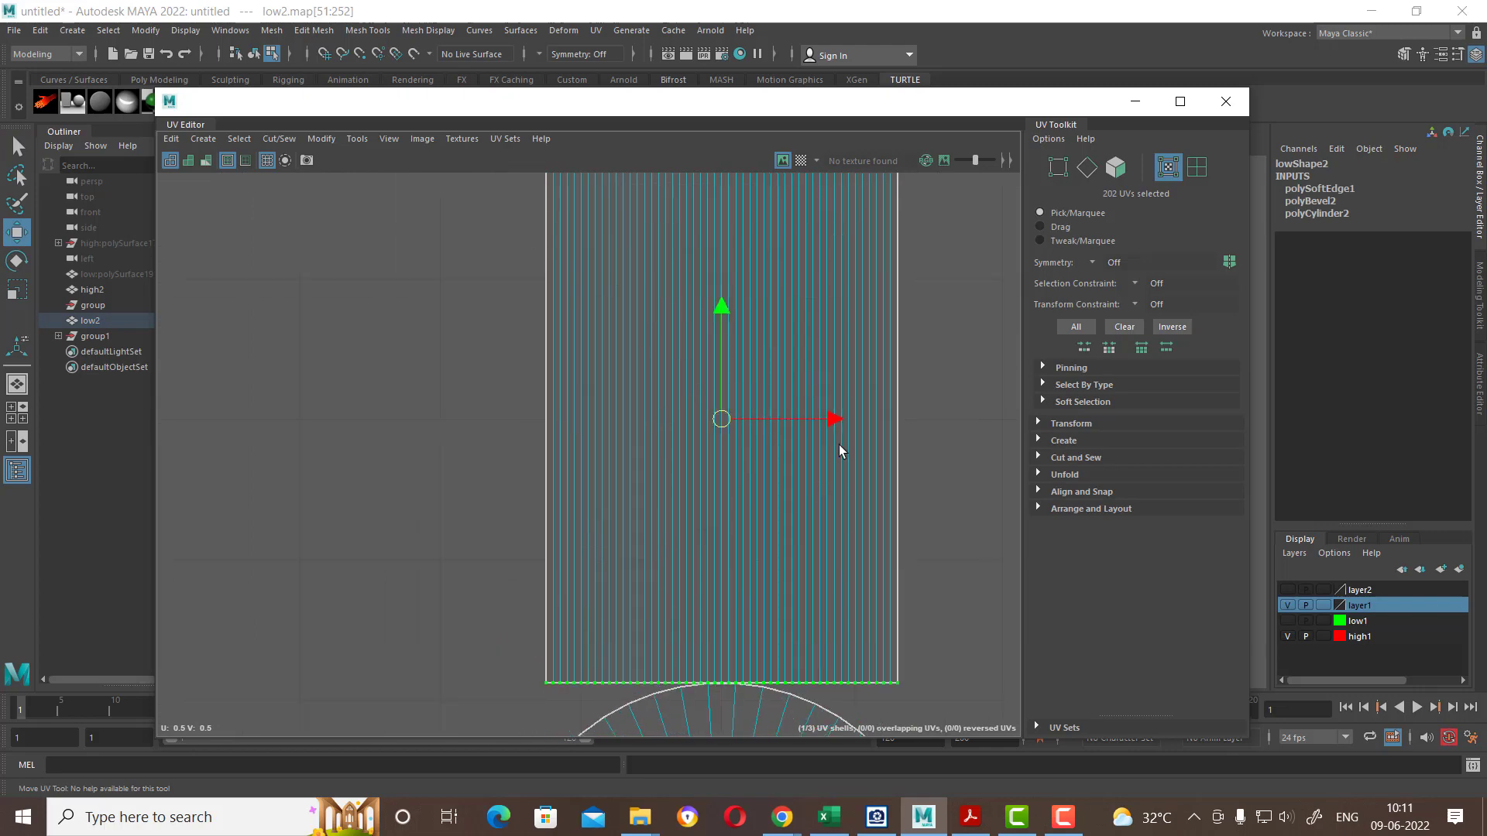
{"action": "left_click_drag", "start_coordinate": [830, 420], "coordinate": [526, 422]}
{"action": "scroll", "coordinate": [578, 356], "scroll_direction": "down", "scroll_amount": 1}
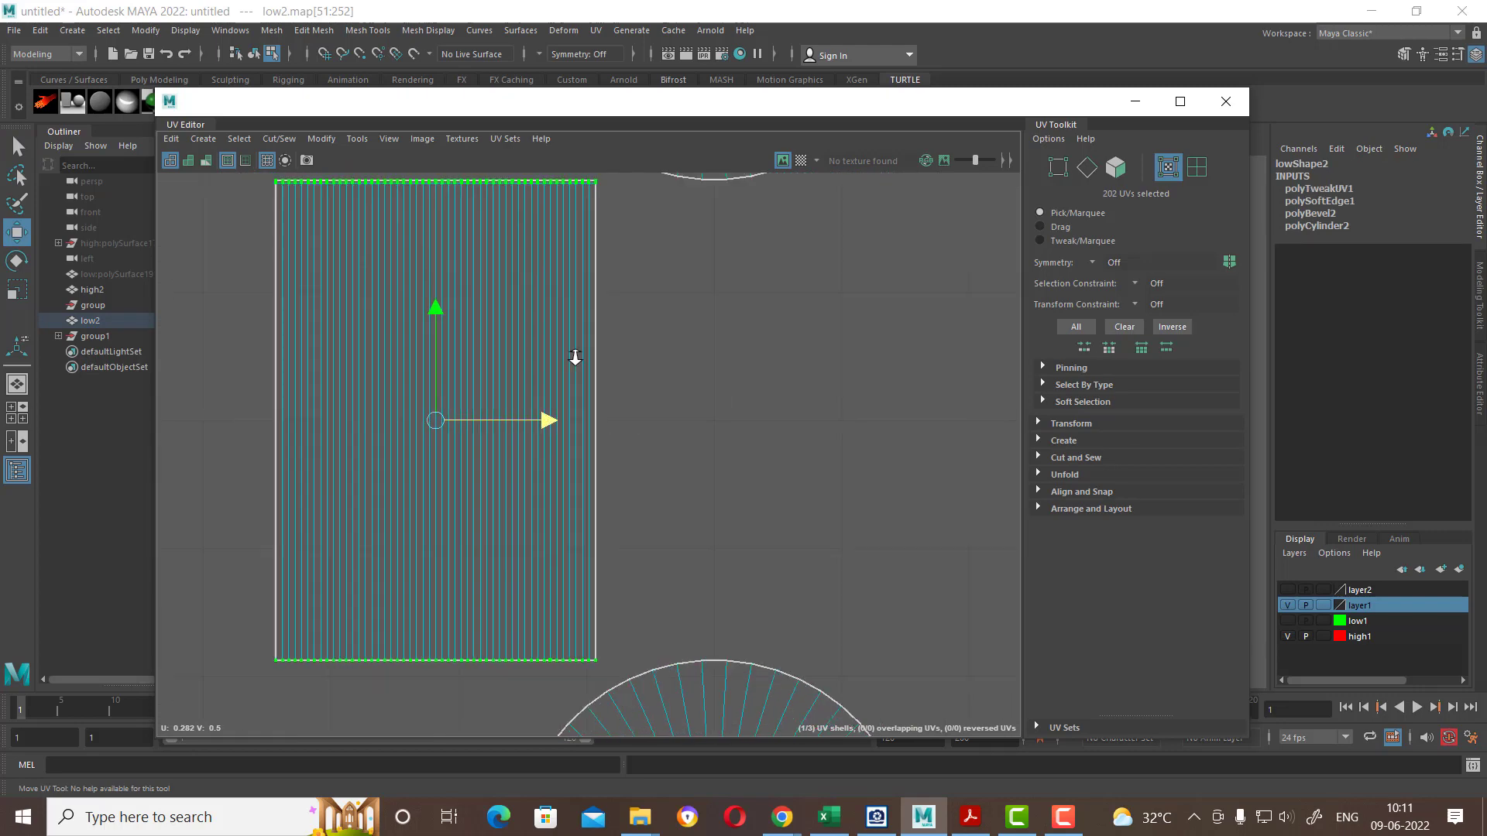
{"action": "middle_click_drag", "start_coordinate": [577, 355], "coordinate": [597, 469], "text": "alt"}
{"action": "scroll", "coordinate": [595, 480], "scroll_direction": "down", "scroll_amount": 1}
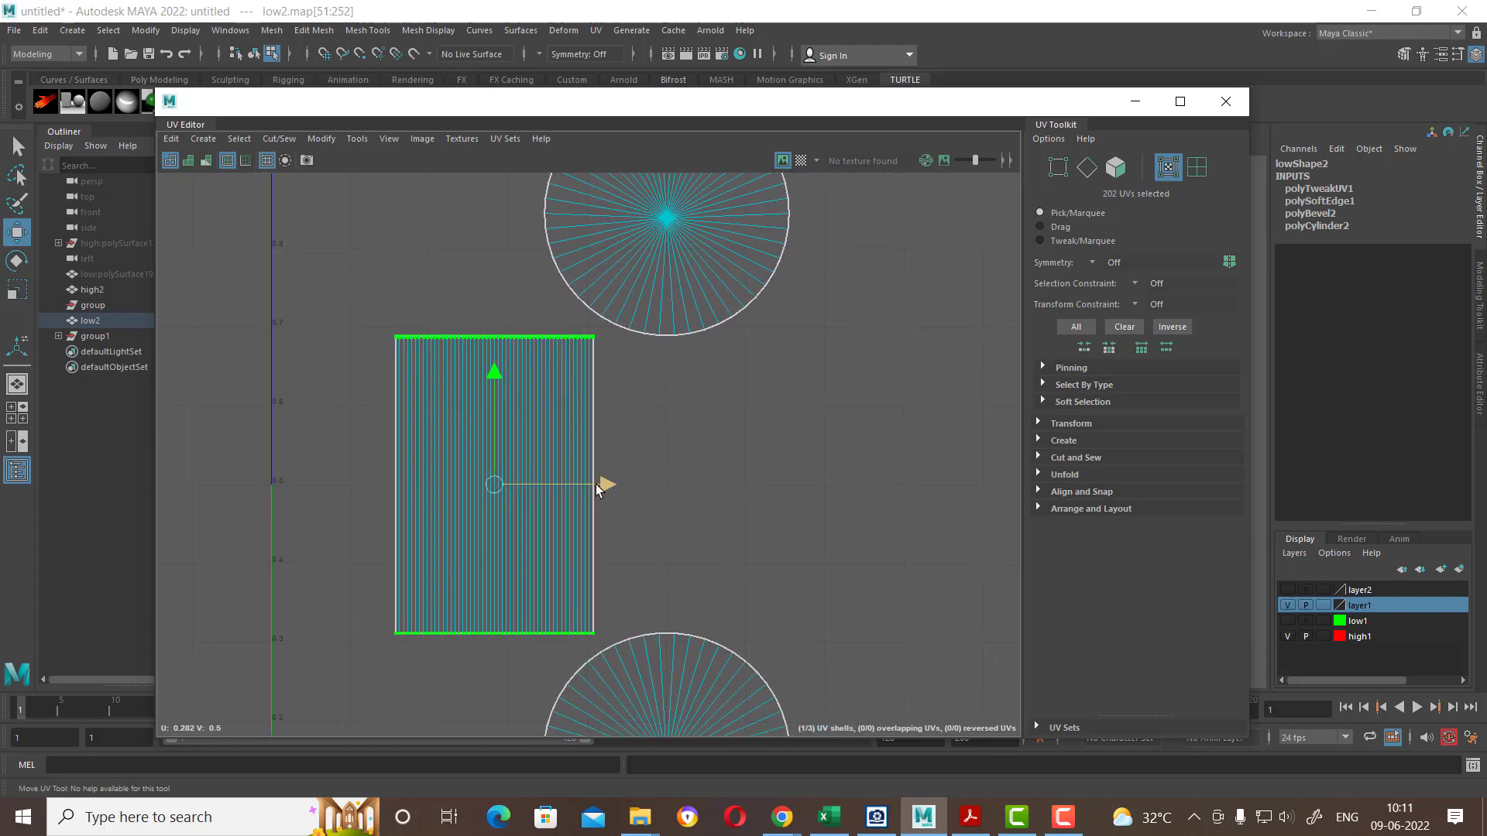
{"action": "left_click_drag", "start_coordinate": [597, 487], "coordinate": [531, 487]}
Step: Minimise the UV Editor, return to object mode and select low2
{"action": "left_click", "coordinate": [1135, 102]}
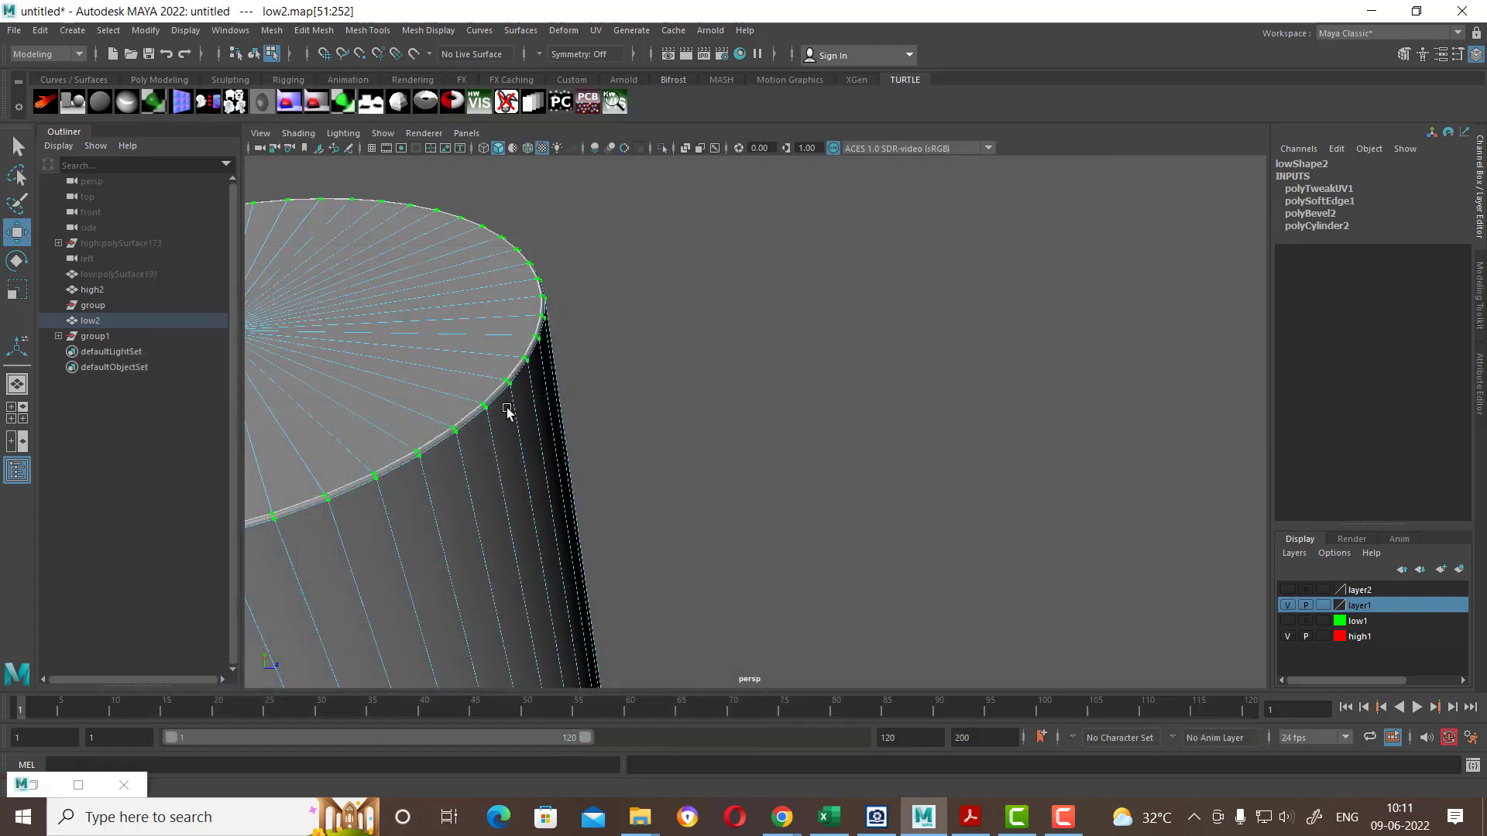
{"action": "right_click_drag", "start_coordinate": [507, 410], "coordinate": [707, 290]}
{"action": "key", "text": "a"}
{"action": "left_click", "coordinate": [800, 440]}
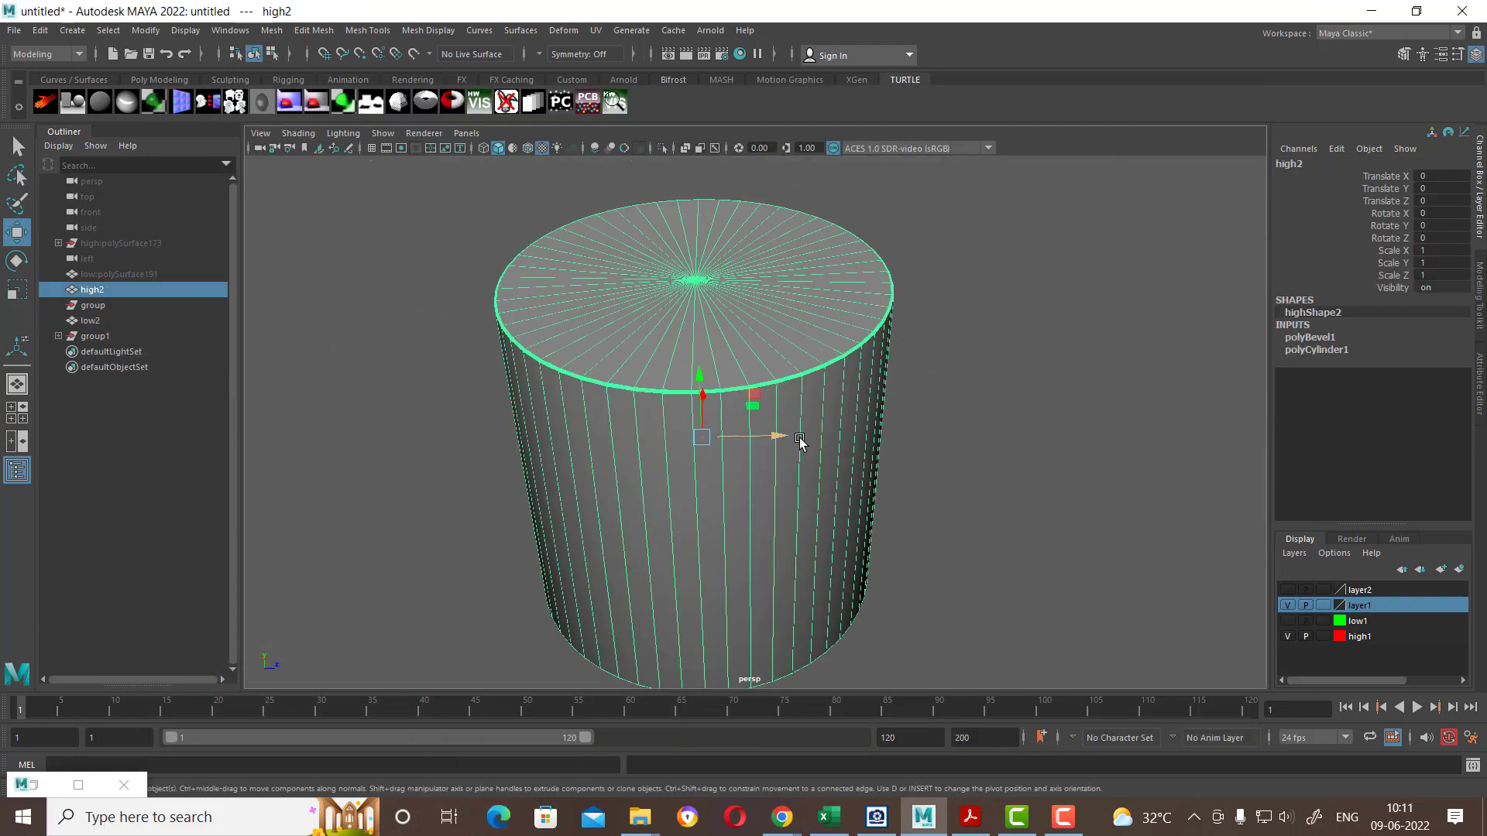
{"action": "scroll", "coordinate": [979, 391], "scroll_direction": "up", "scroll_amount": 3}
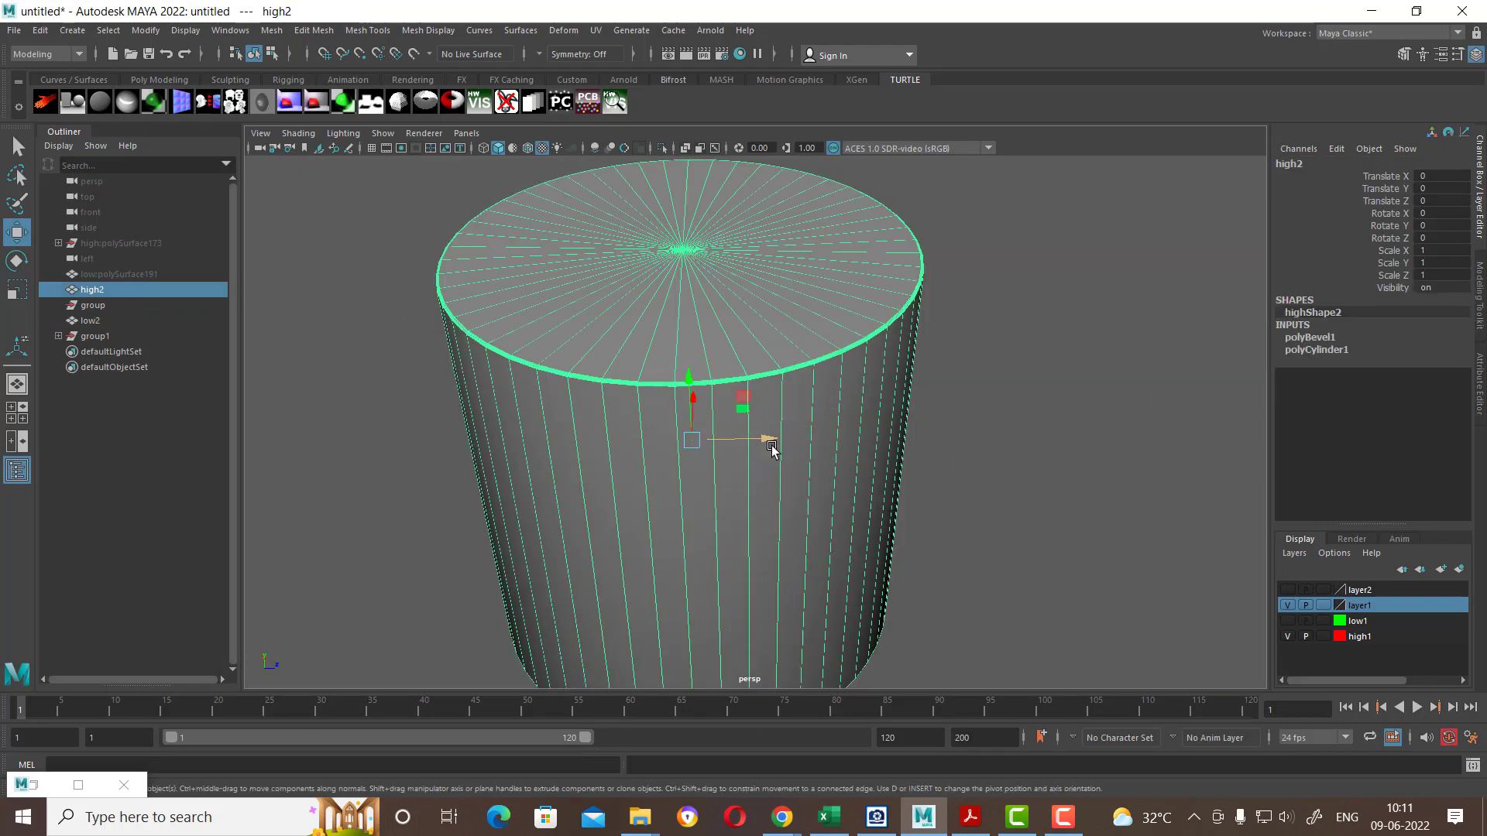
{"action": "left_click", "coordinate": [835, 434]}
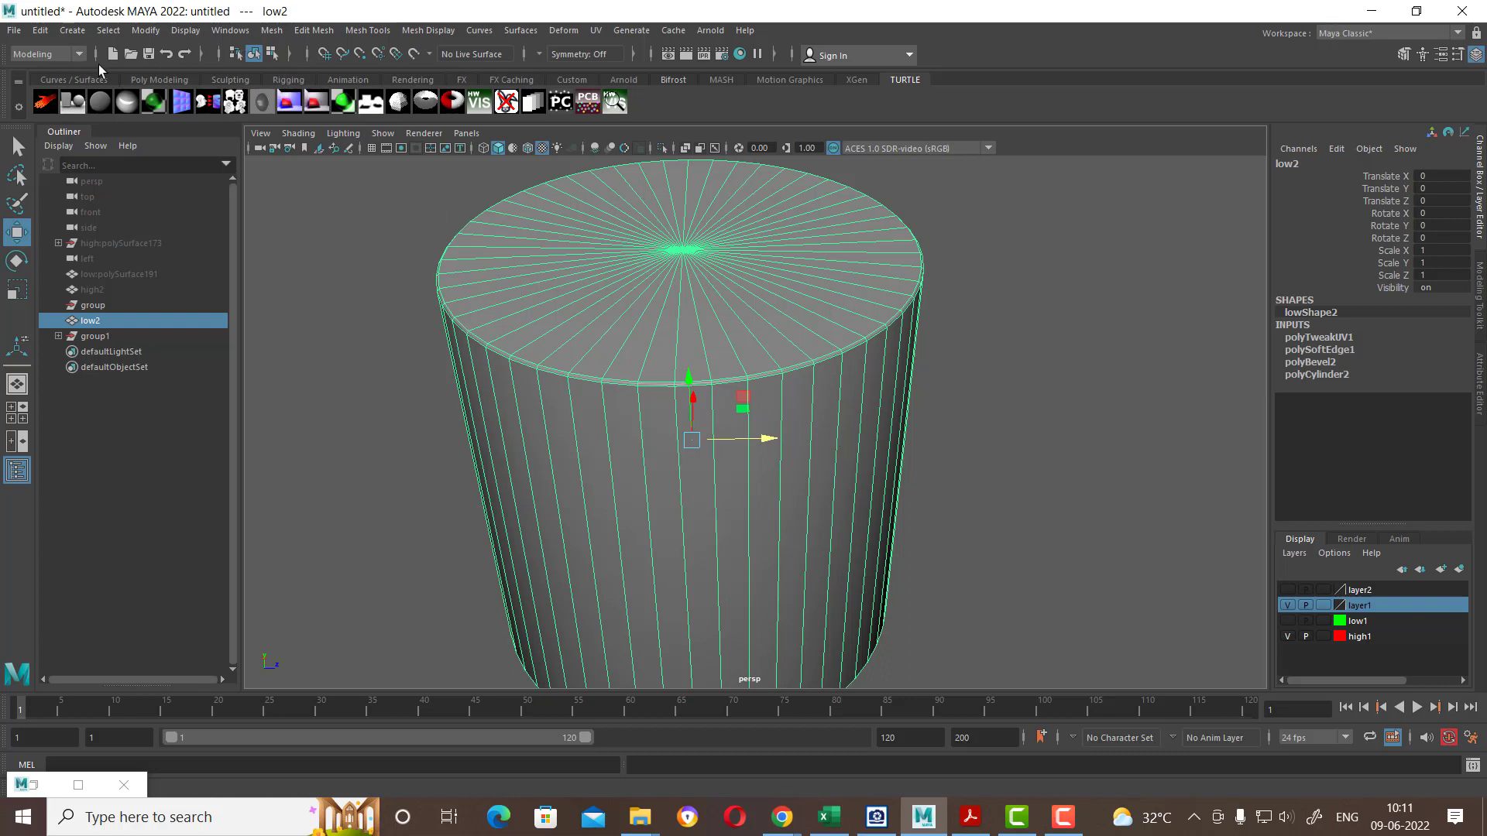
Step: Switch to the Rendering menu set and open the Lighting/Shading menu
{"action": "left_click", "coordinate": [65, 54]}
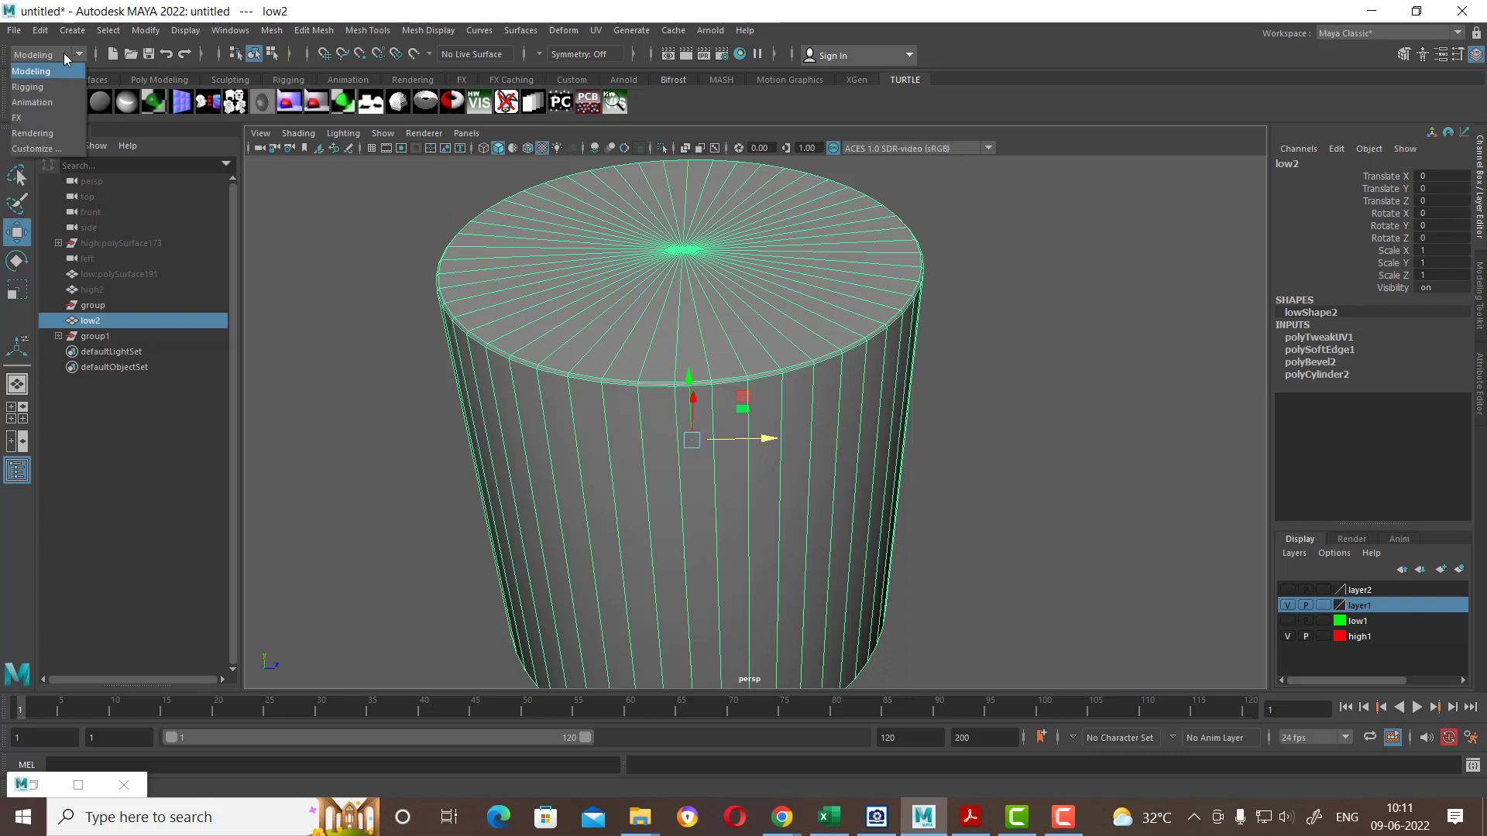
{"action": "left_click", "coordinate": [33, 134]}
{"action": "left_click", "coordinate": [360, 30]}
{"action": "mouse_move", "coordinate": [406, 31]}
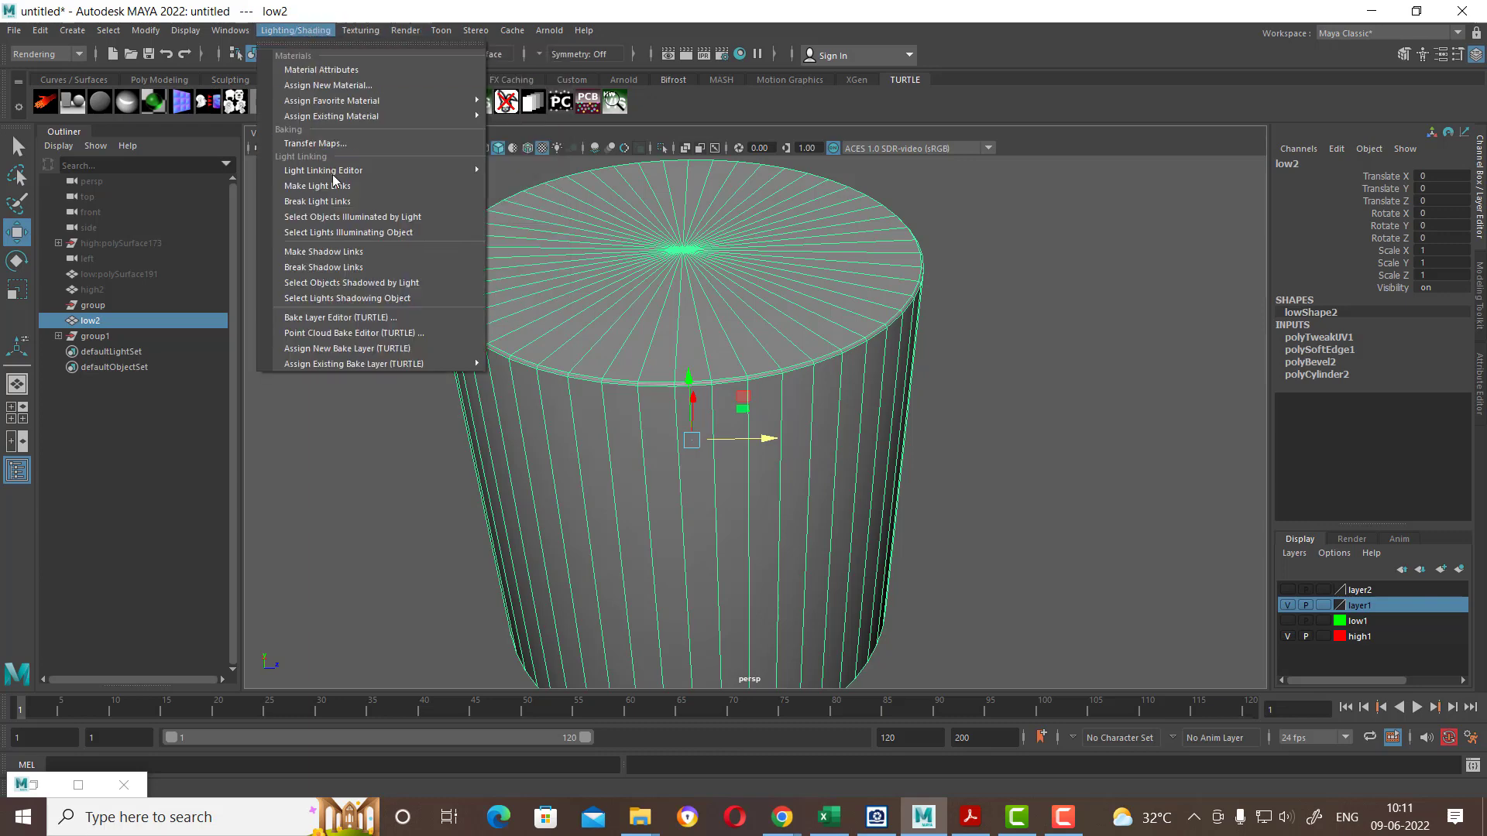
Step: Open Transfer Maps and display a search envelope of 1.0 on the target mesh
{"action": "left_click", "coordinate": [359, 146]}
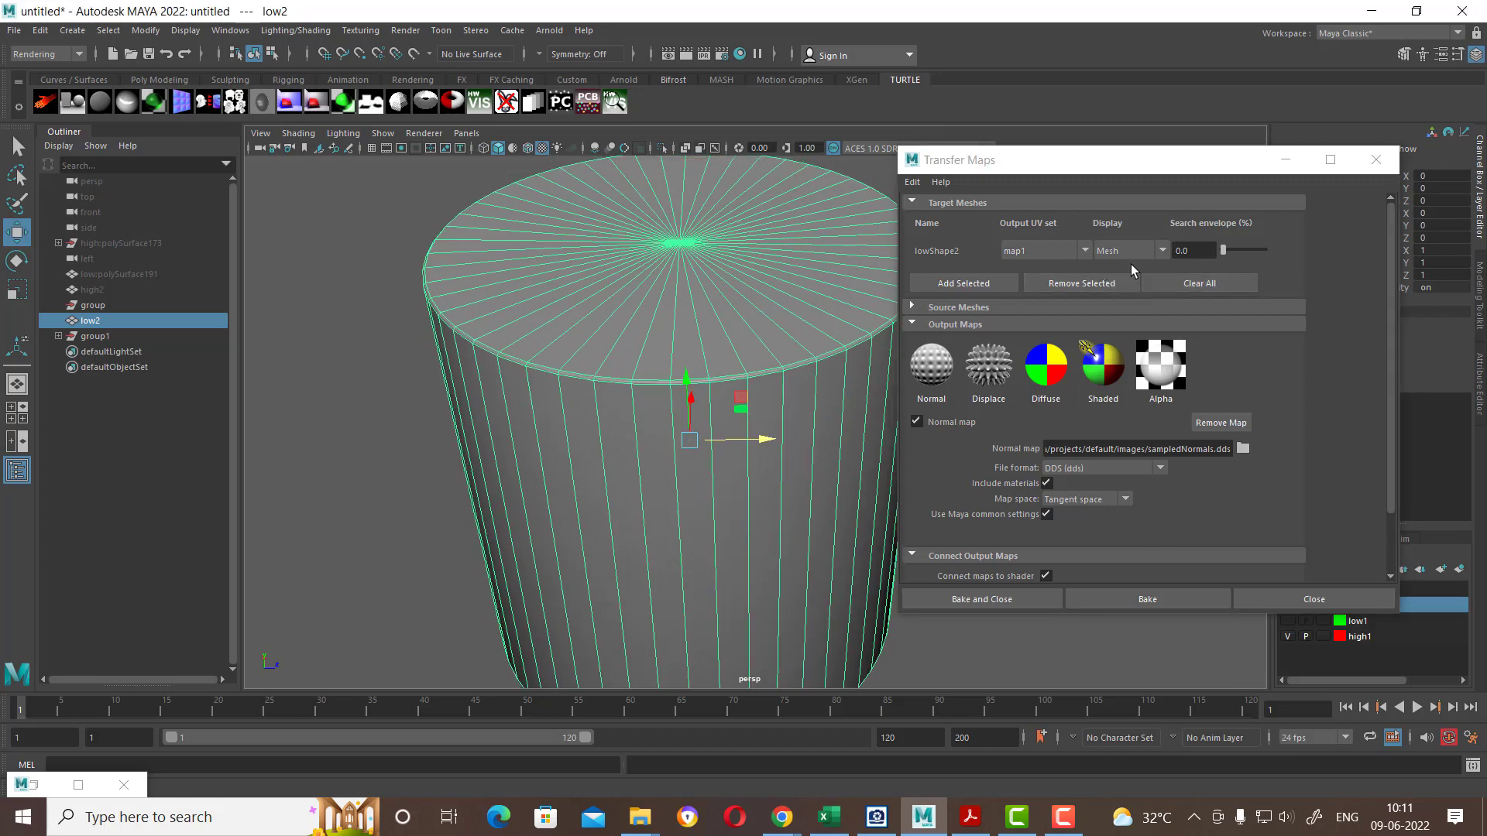
{"action": "left_click", "coordinate": [1130, 250]}
{"action": "left_click", "coordinate": [1131, 285]}
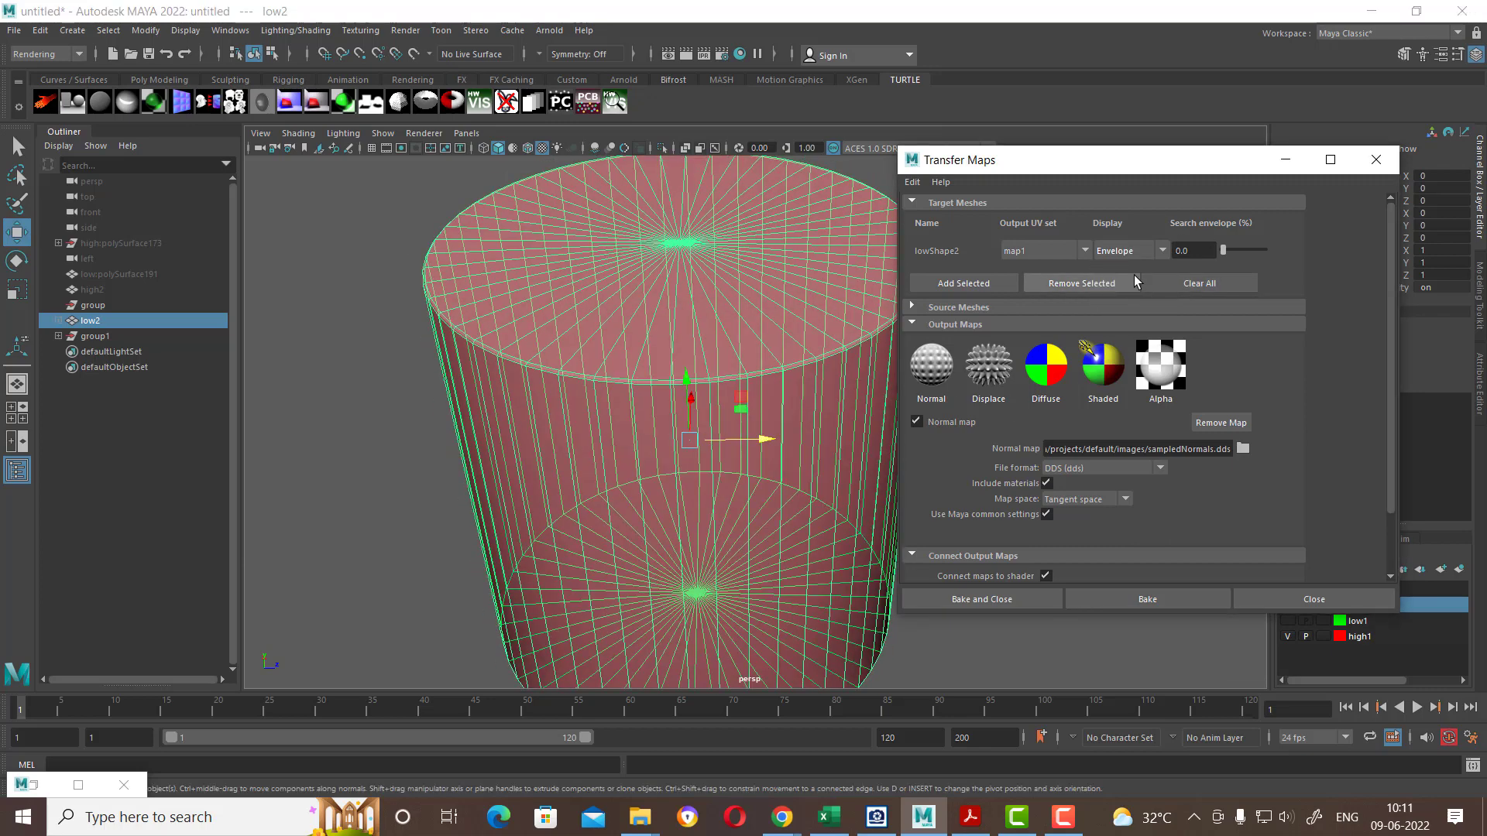
{"action": "left_click", "coordinate": [1192, 250]}
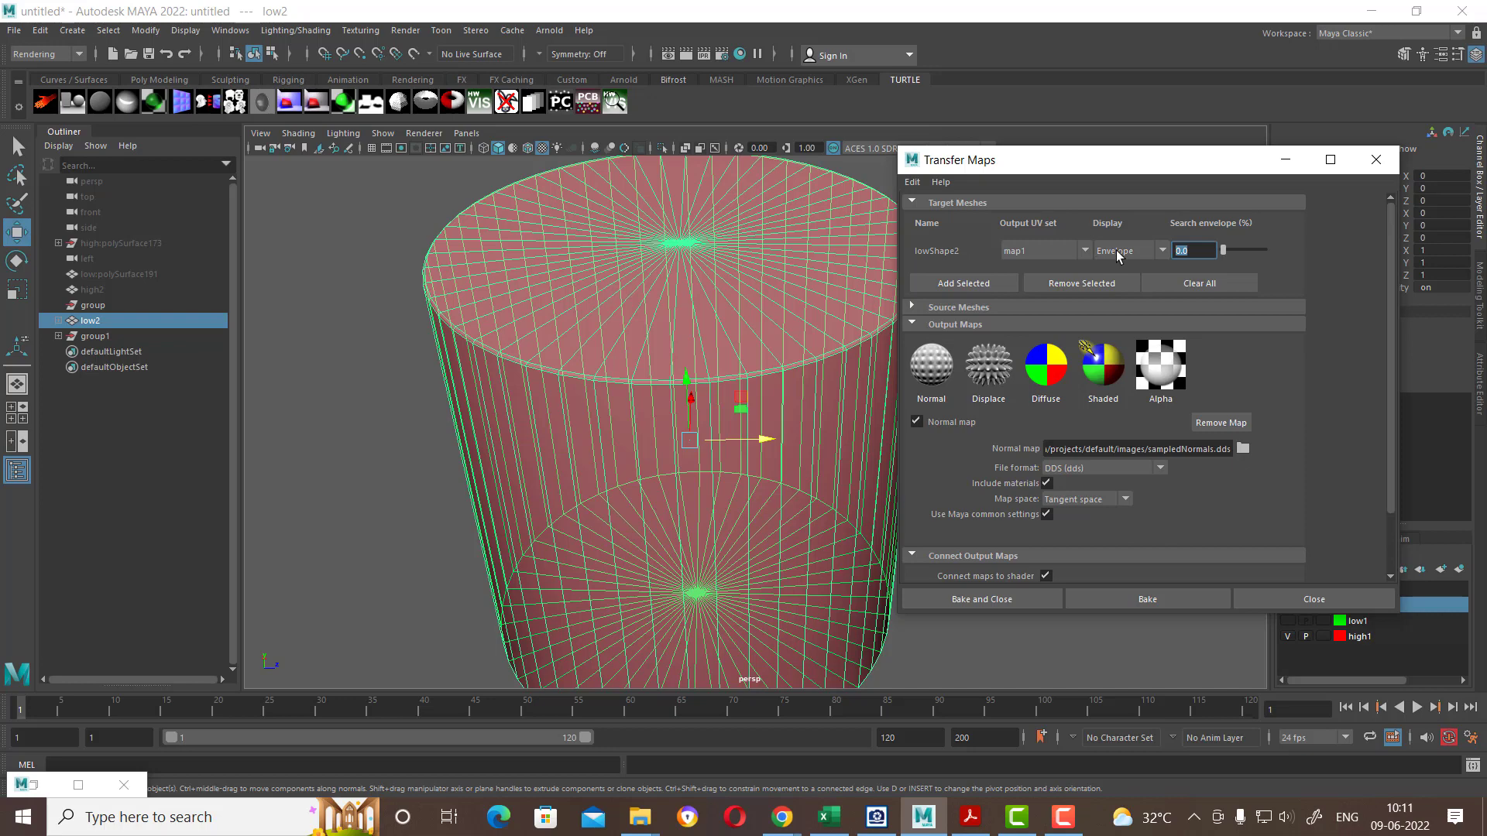
{"action": "type", "text": "1"}
{"action": "key", "text": "Return"}
{"action": "left_click_drag", "start_coordinate": [529, 540], "coordinate": [533, 505], "text": "alt"}
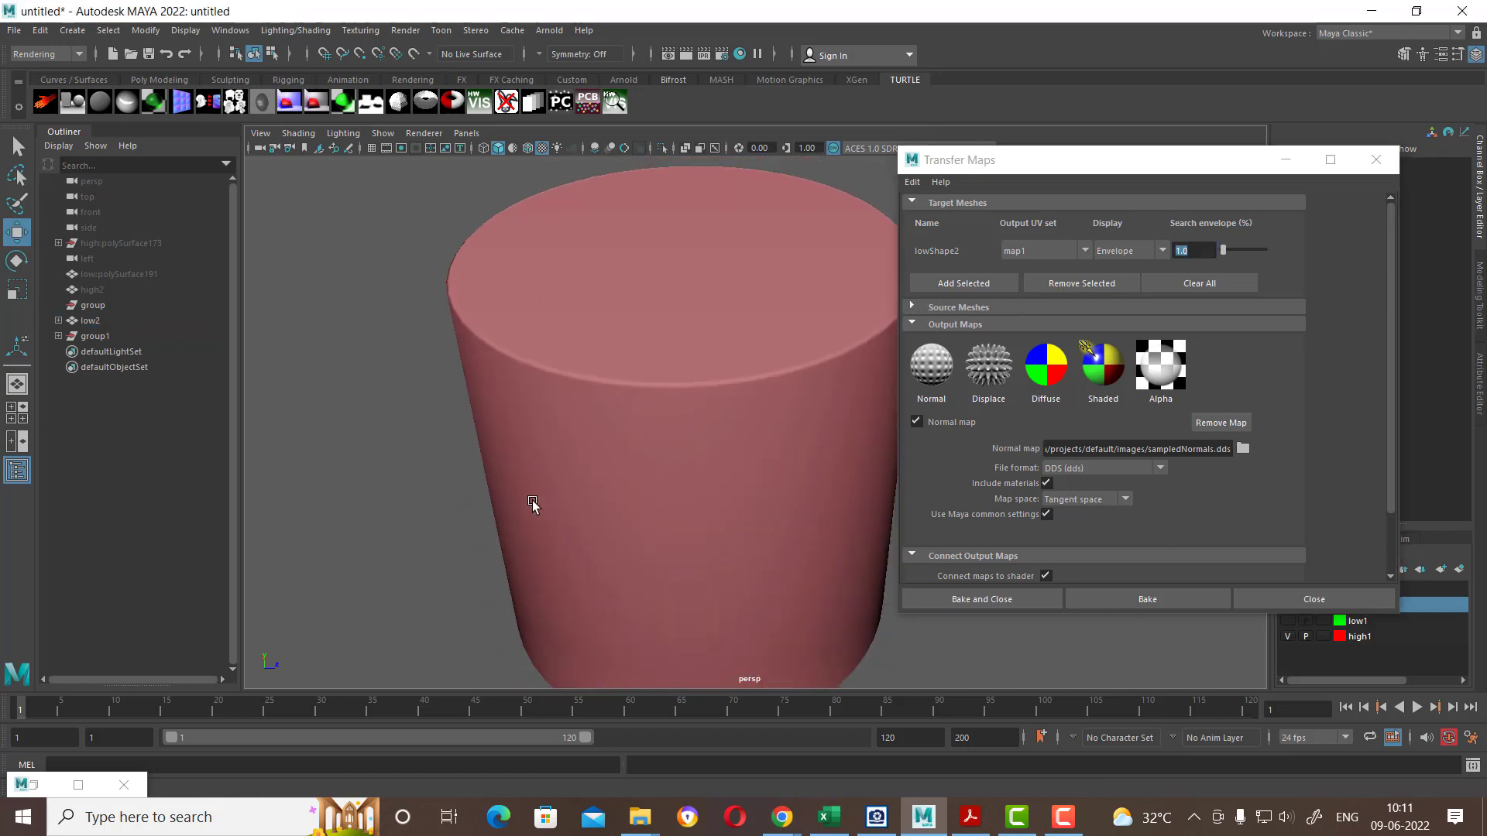
Step: Set low2 as target and high2 as source, then hide the high cylinder
{"action": "left_click", "coordinate": [676, 569]}
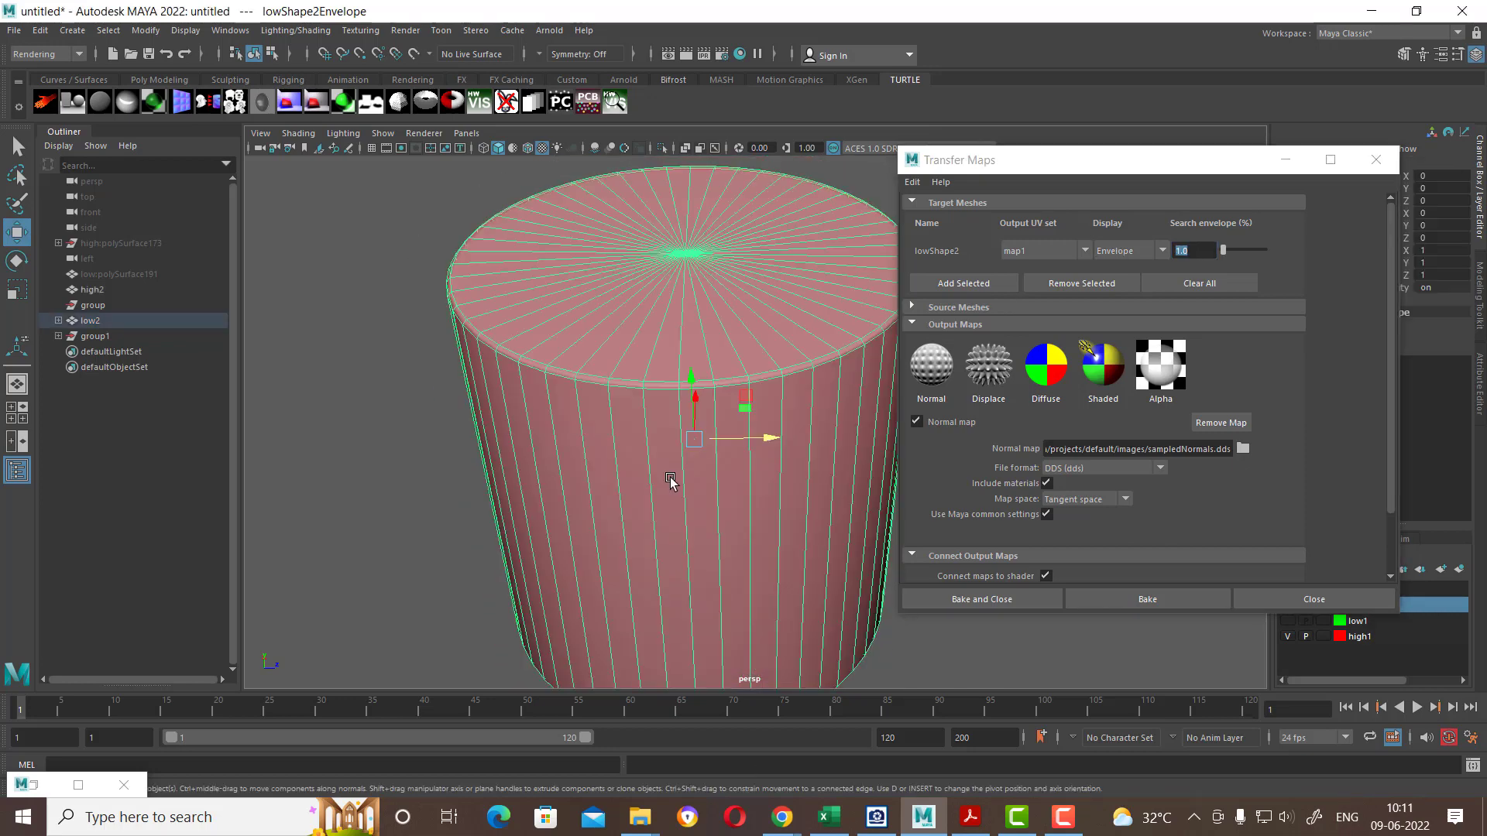
{"action": "left_click", "coordinate": [707, 472]}
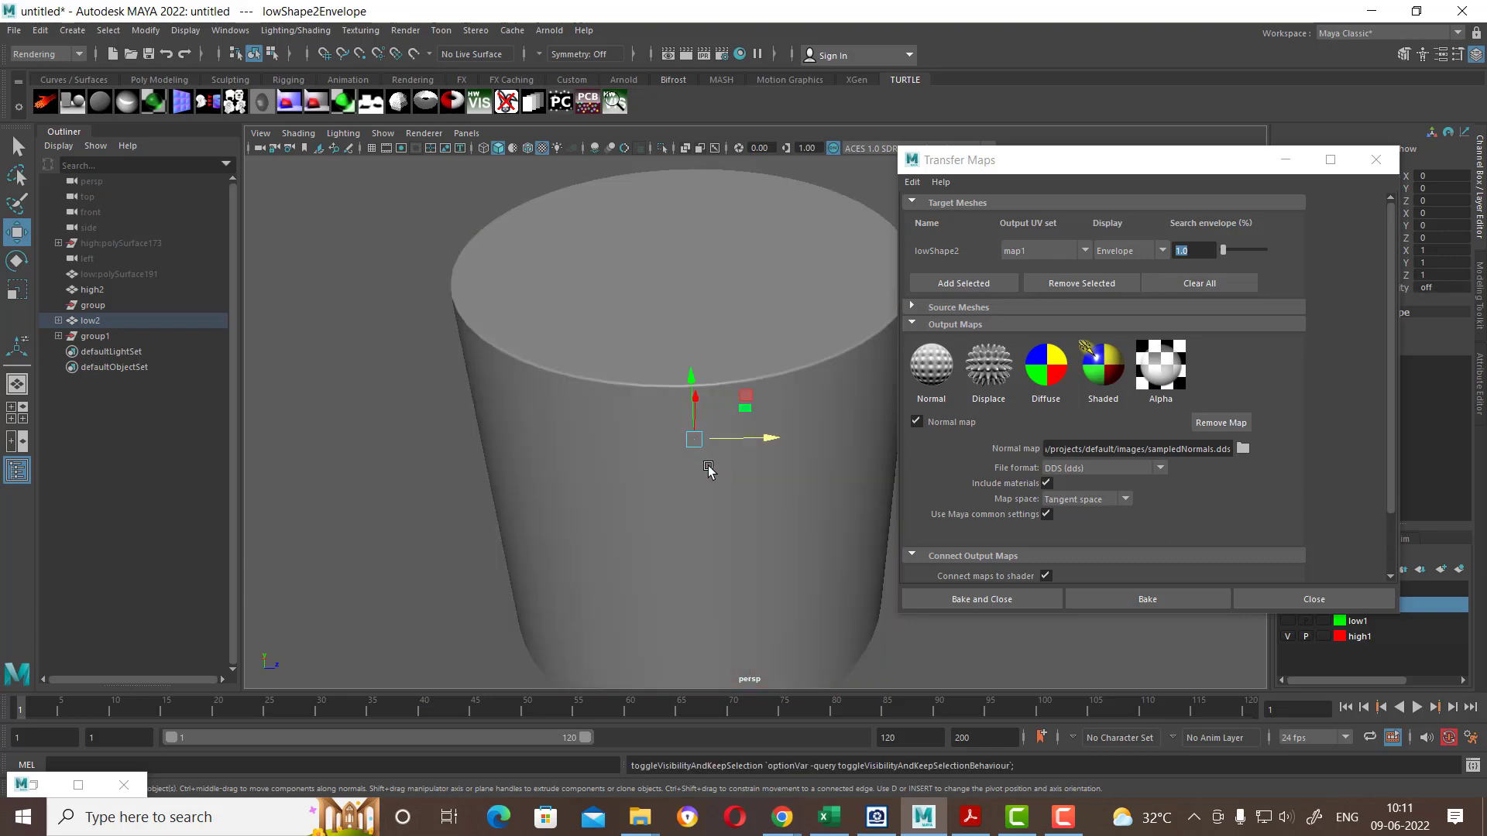
{"action": "left_click_drag", "start_coordinate": [1170, 160], "coordinate": [1196, 228]}
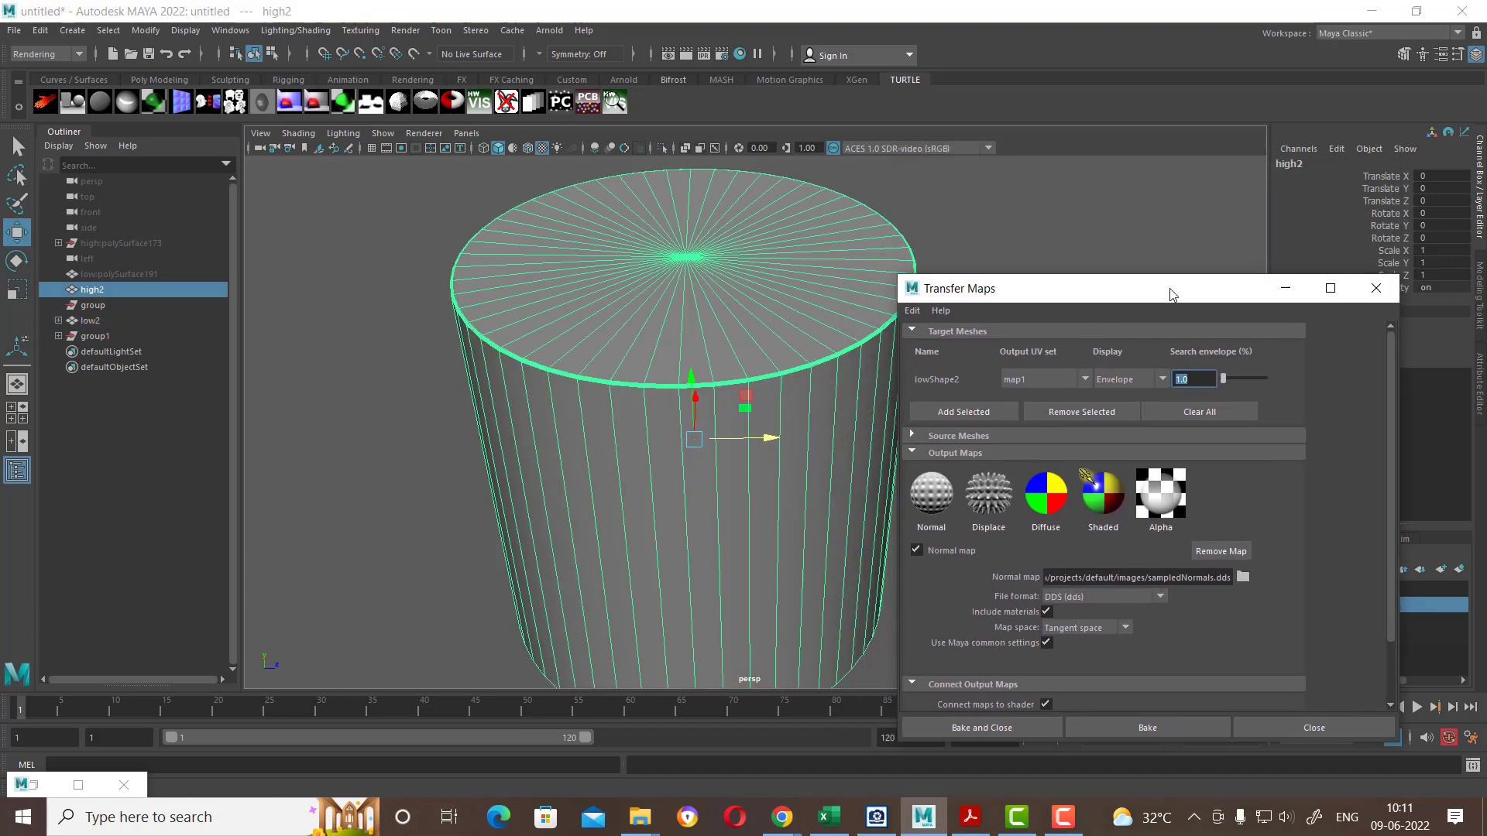
{"action": "left_click", "coordinate": [991, 378]}
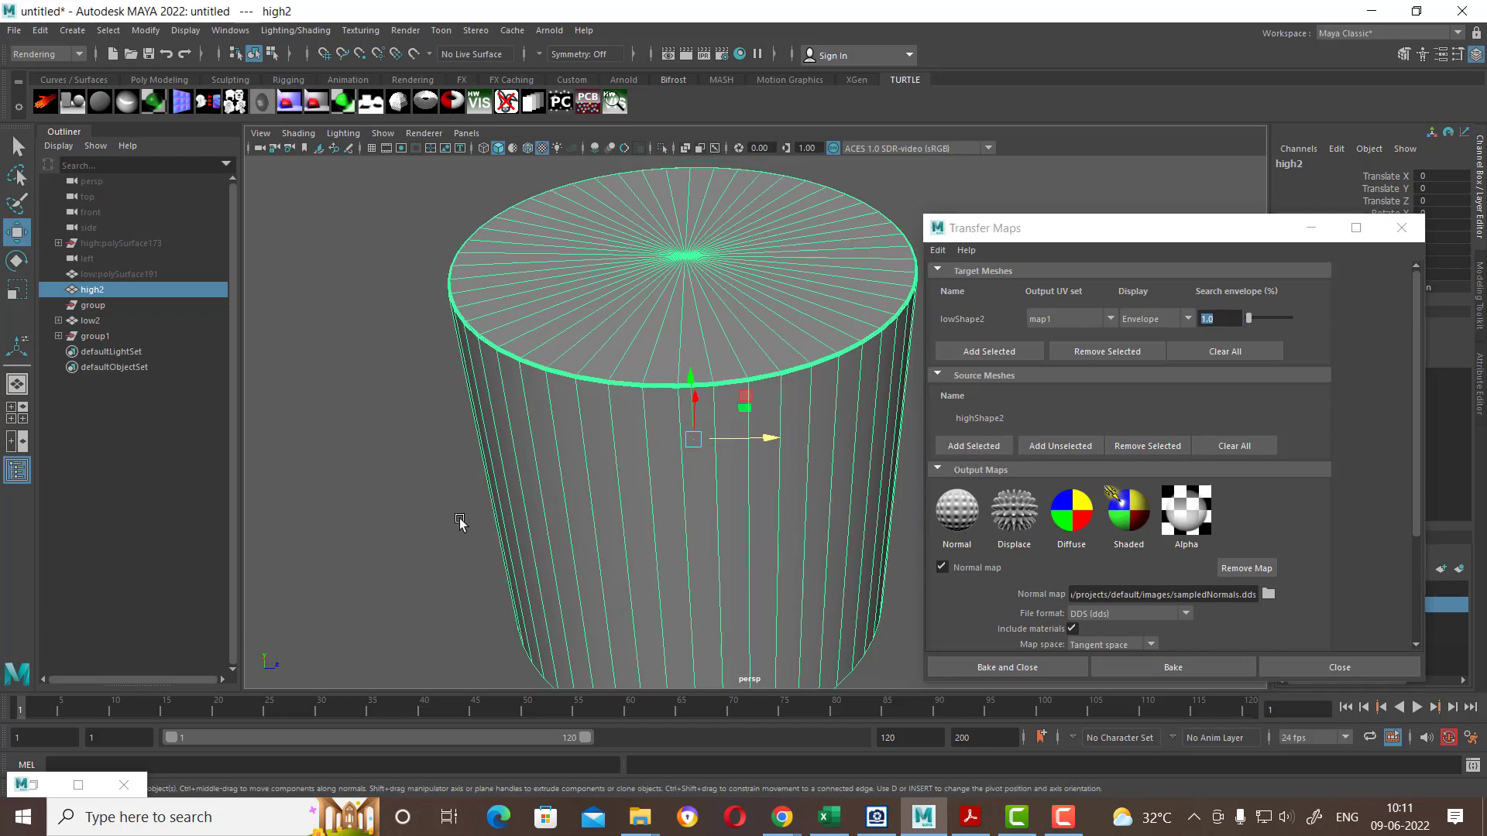
{"action": "key", "text": "ctrl+h"}
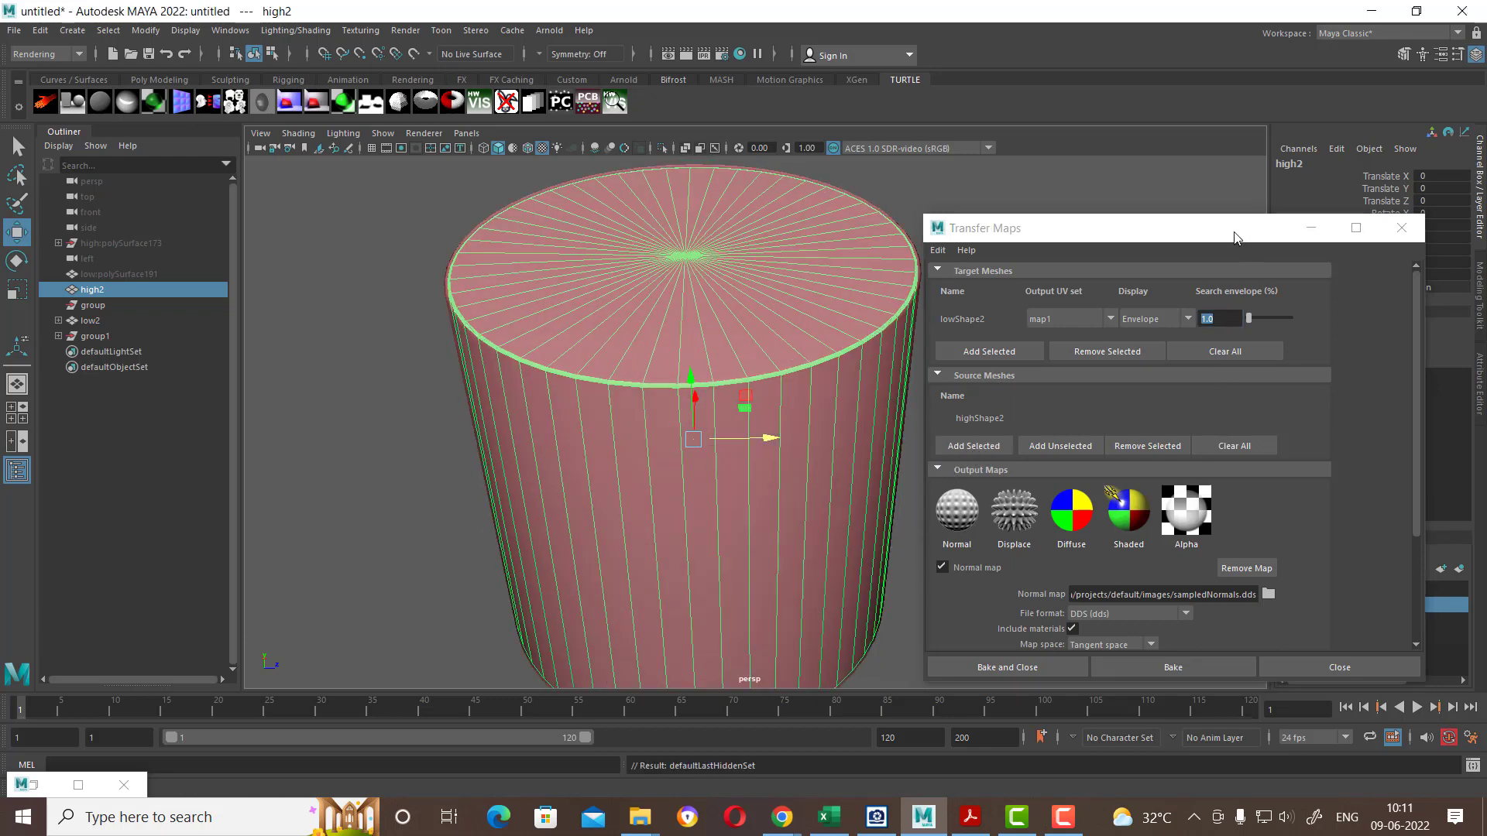
{"action": "left_click_drag", "start_coordinate": [1236, 235], "coordinate": [1220, 154]}
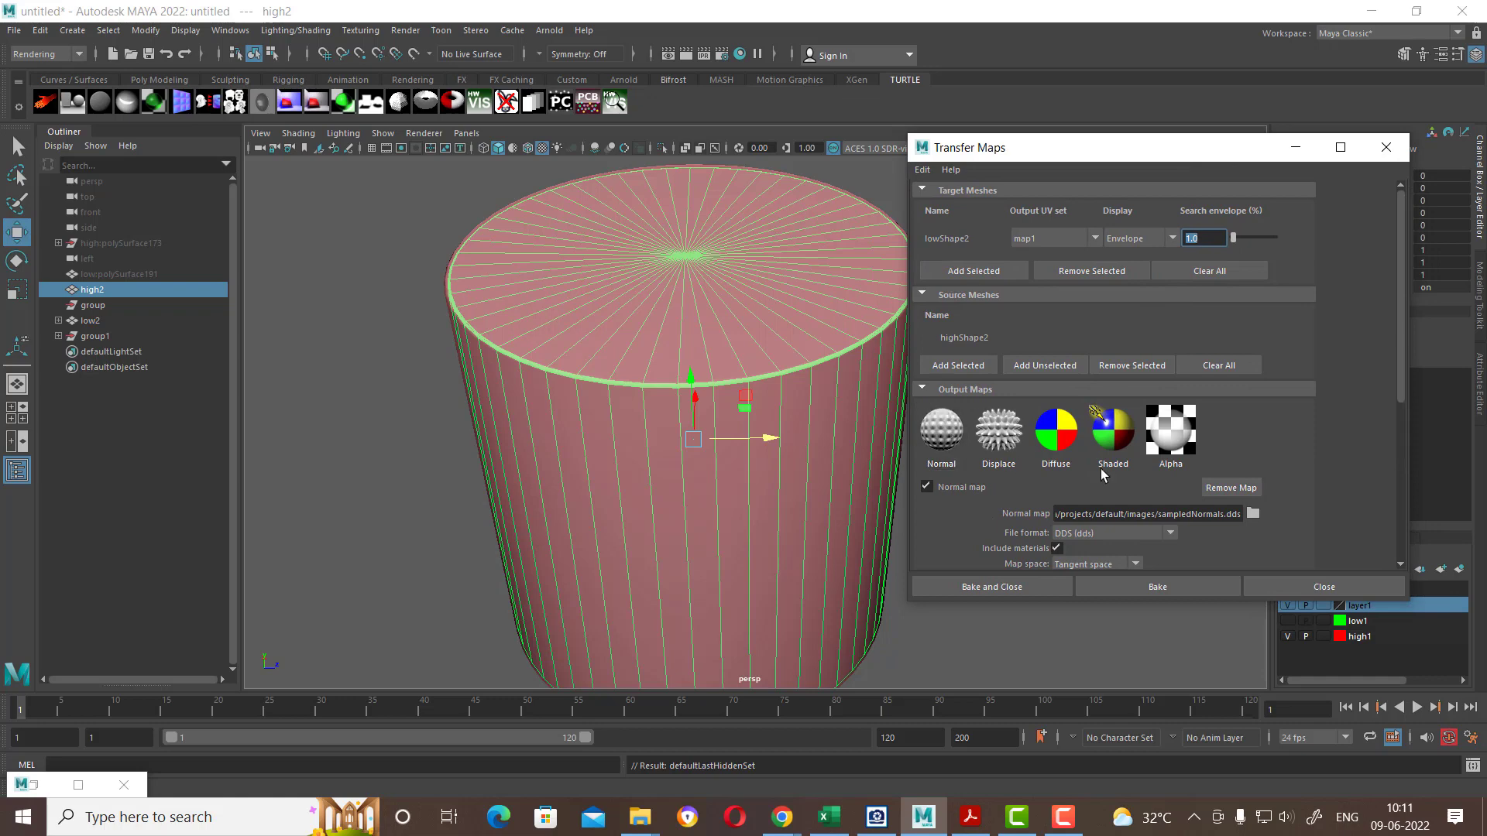
Step: Re-add the Normal output, expand Maya Common Output, and bake the map
{"action": "left_click", "coordinate": [1238, 490]}
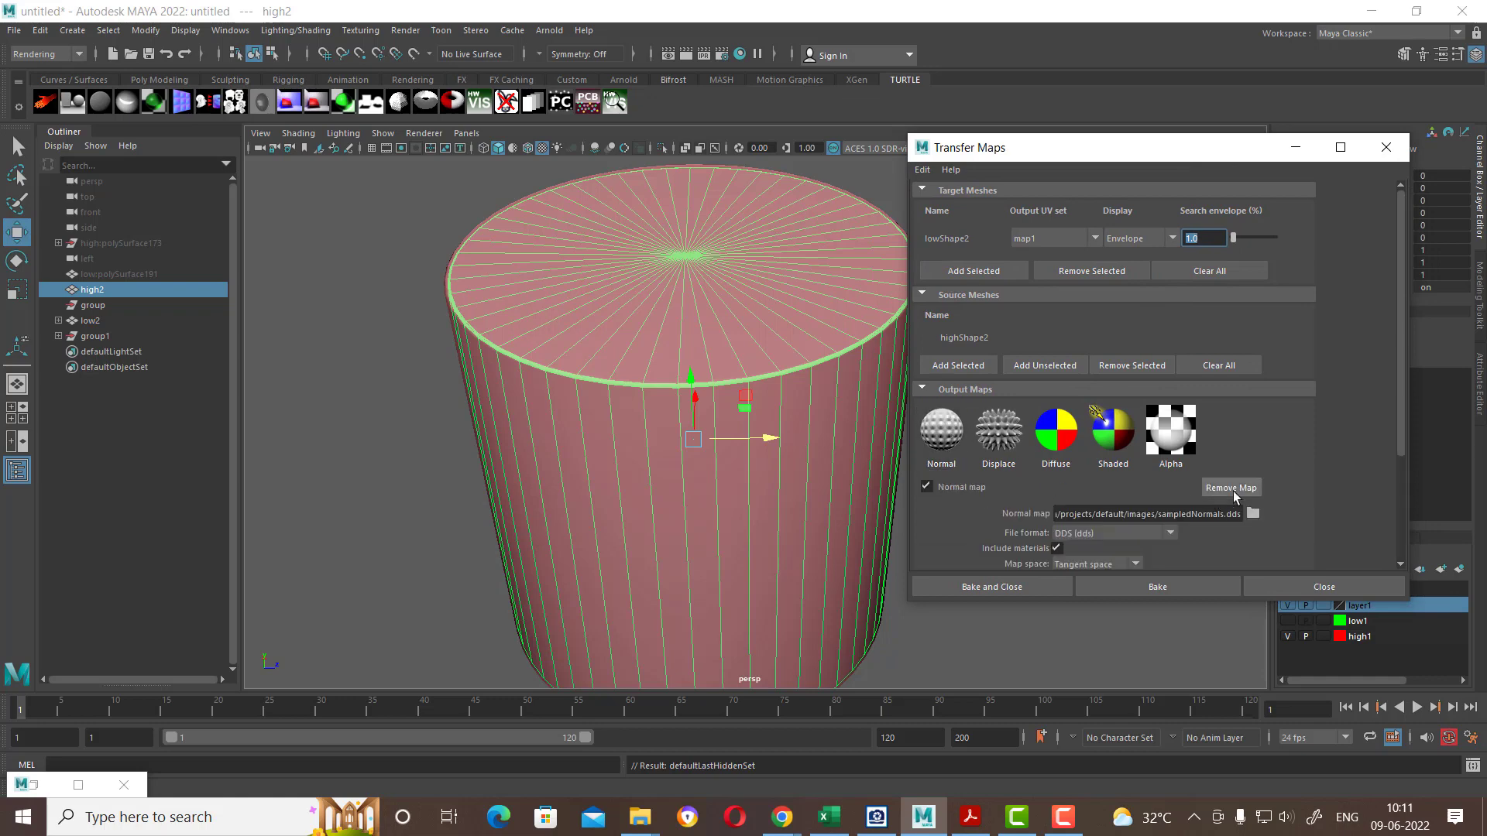
{"action": "left_click", "coordinate": [951, 451]}
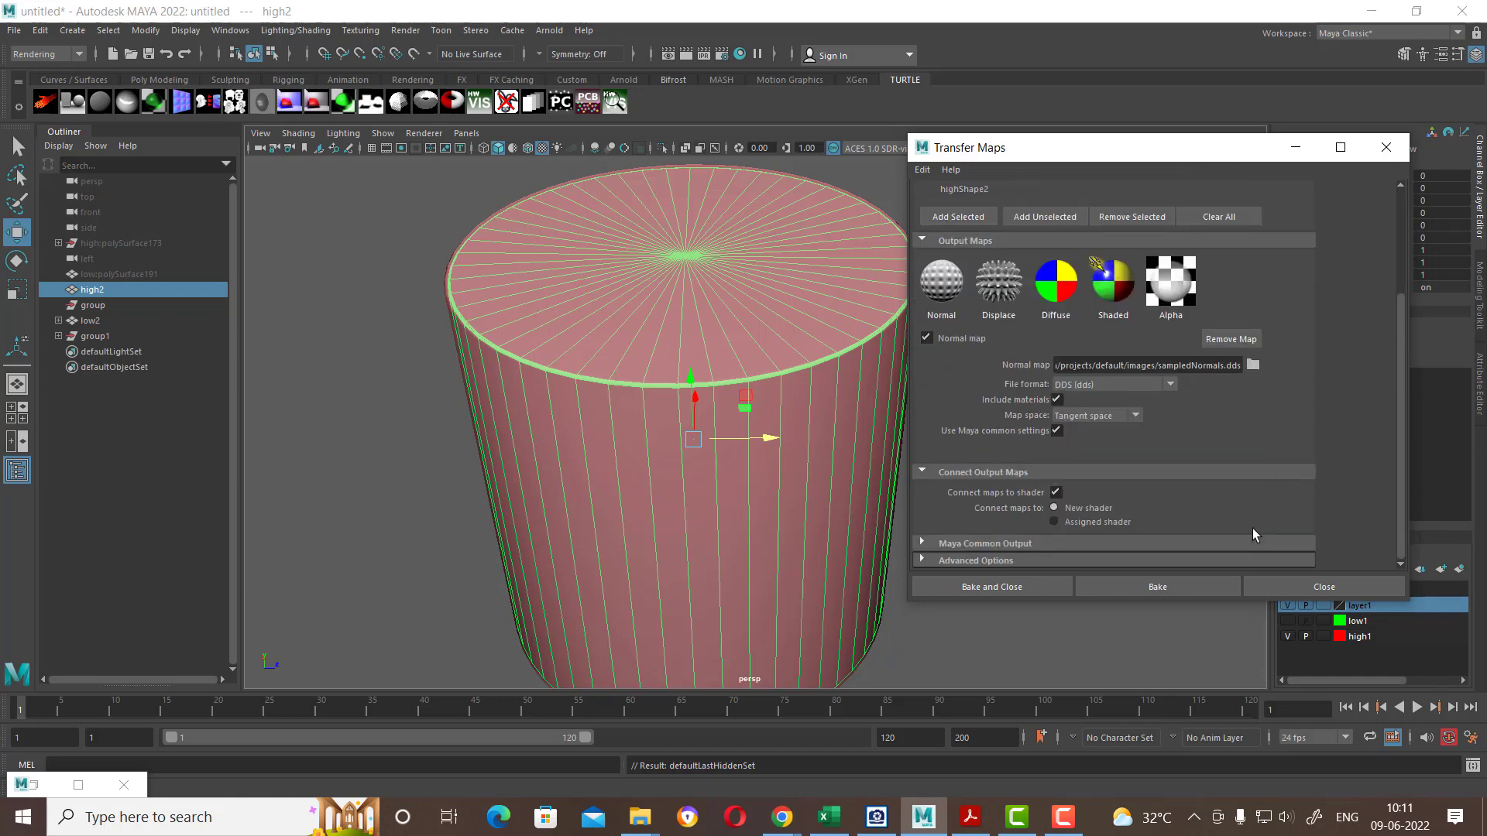
{"action": "left_click", "coordinate": [1043, 543]}
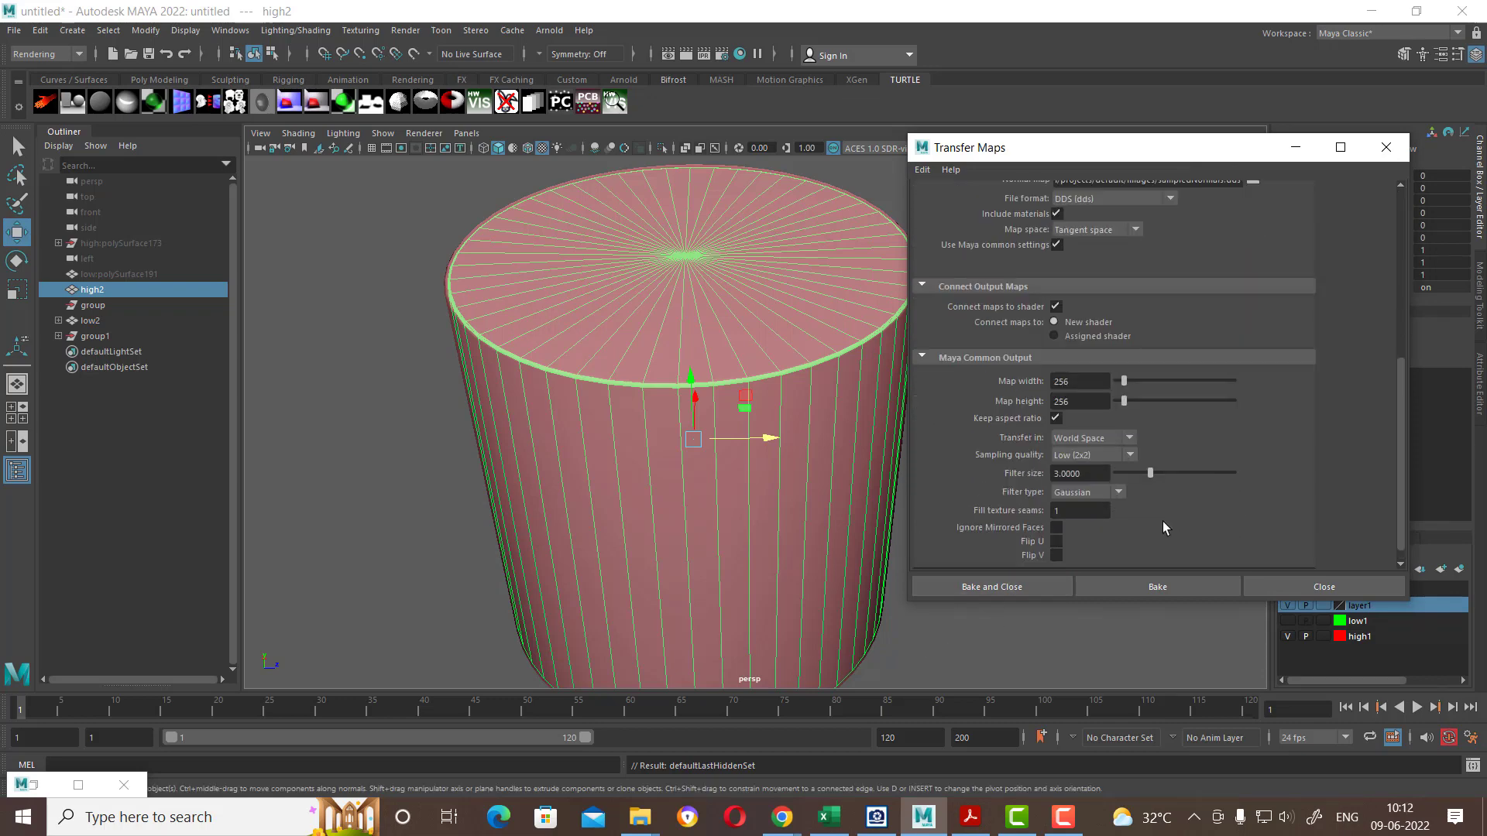
{"action": "left_click", "coordinate": [976, 587]}
Step: Move low2 along Z to 2.455, beside the high-poly cylinder
{"action": "left_click", "coordinate": [828, 450]}
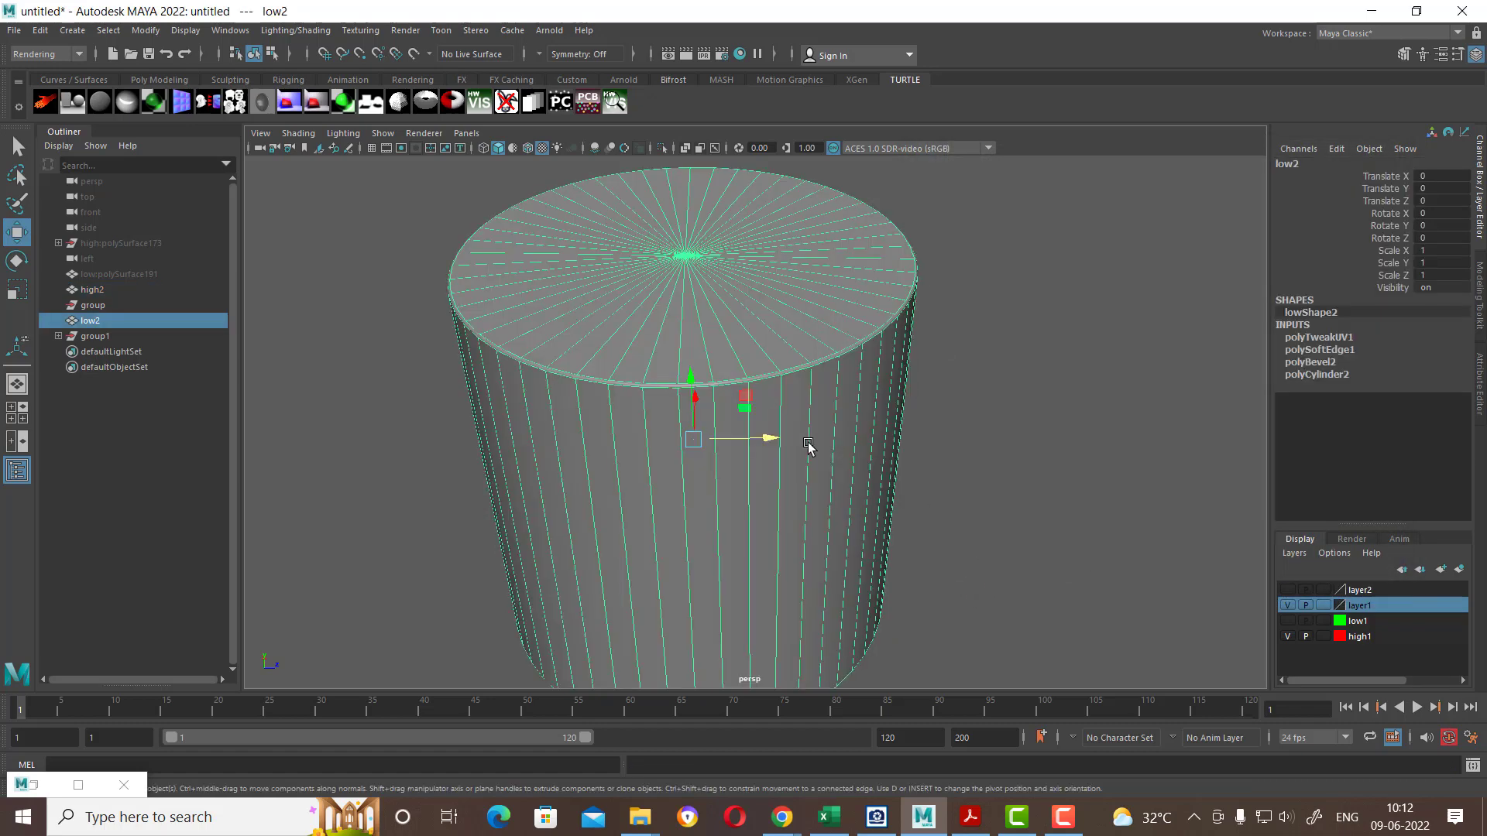
{"action": "left_click_drag", "start_coordinate": [697, 432], "coordinate": [1185, 427]}
{"action": "left_click", "coordinate": [947, 213]}
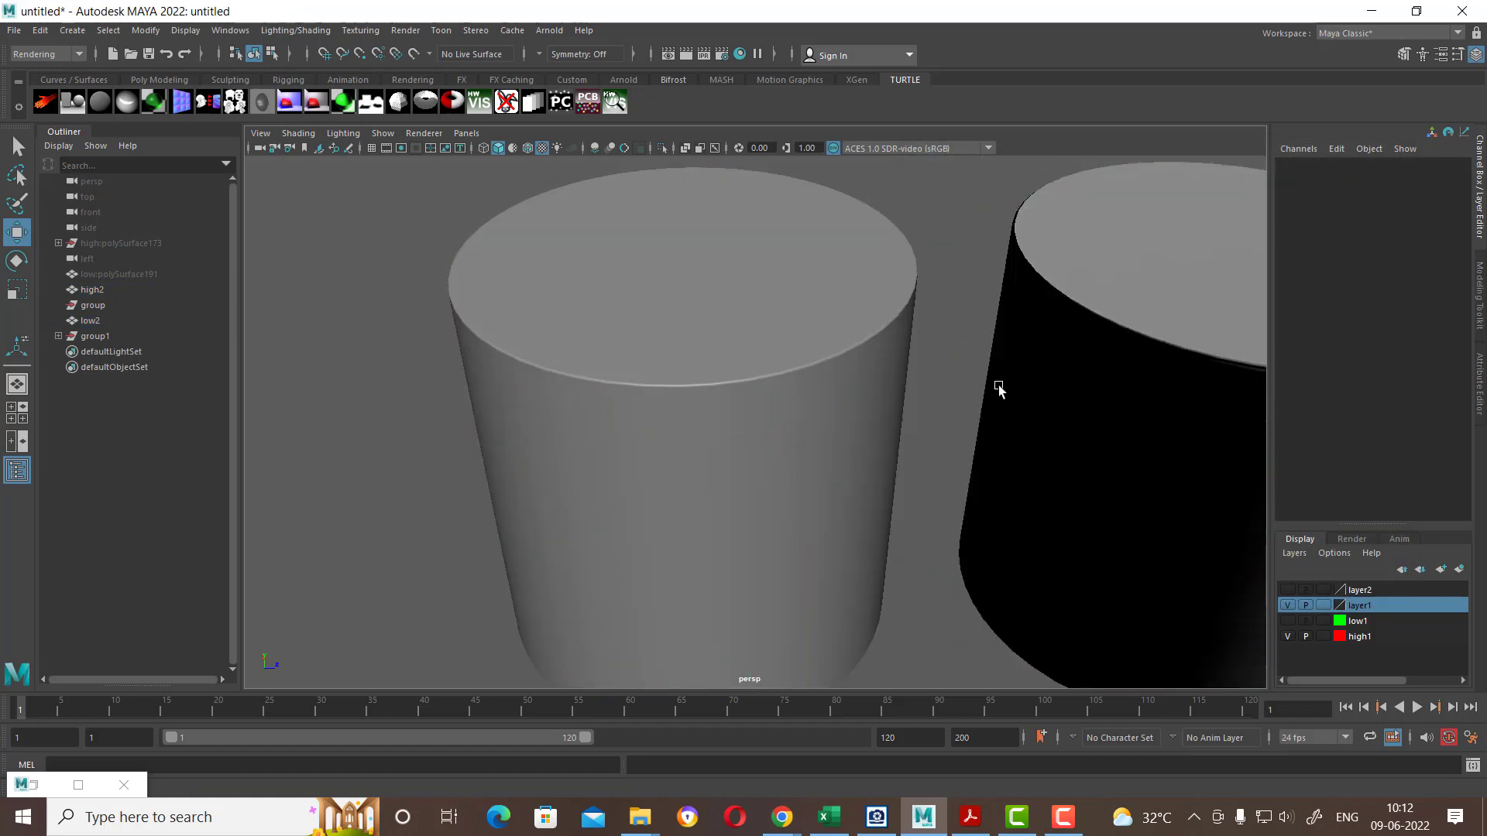
{"action": "mouse_move", "coordinate": [995, 392]}
{"action": "left_mouse_down", "text": "alt"}
{"action": "mouse_move", "coordinate": [882, 402]}
{"action": "mouse_move", "coordinate": [935, 396]}
{"action": "mouse_move", "coordinate": [922, 530]}
{"action": "mouse_move", "coordinate": [986, 488]}
{"action": "mouse_move", "coordinate": [944, 484]}
{"action": "left_mouse_up", "text": "alt"}
Step: Tumble and zoom in to compare the cylinder rims, ending with low2 selected
{"action": "scroll", "coordinate": [944, 483], "scroll_direction": "up", "scroll_amount": 3}
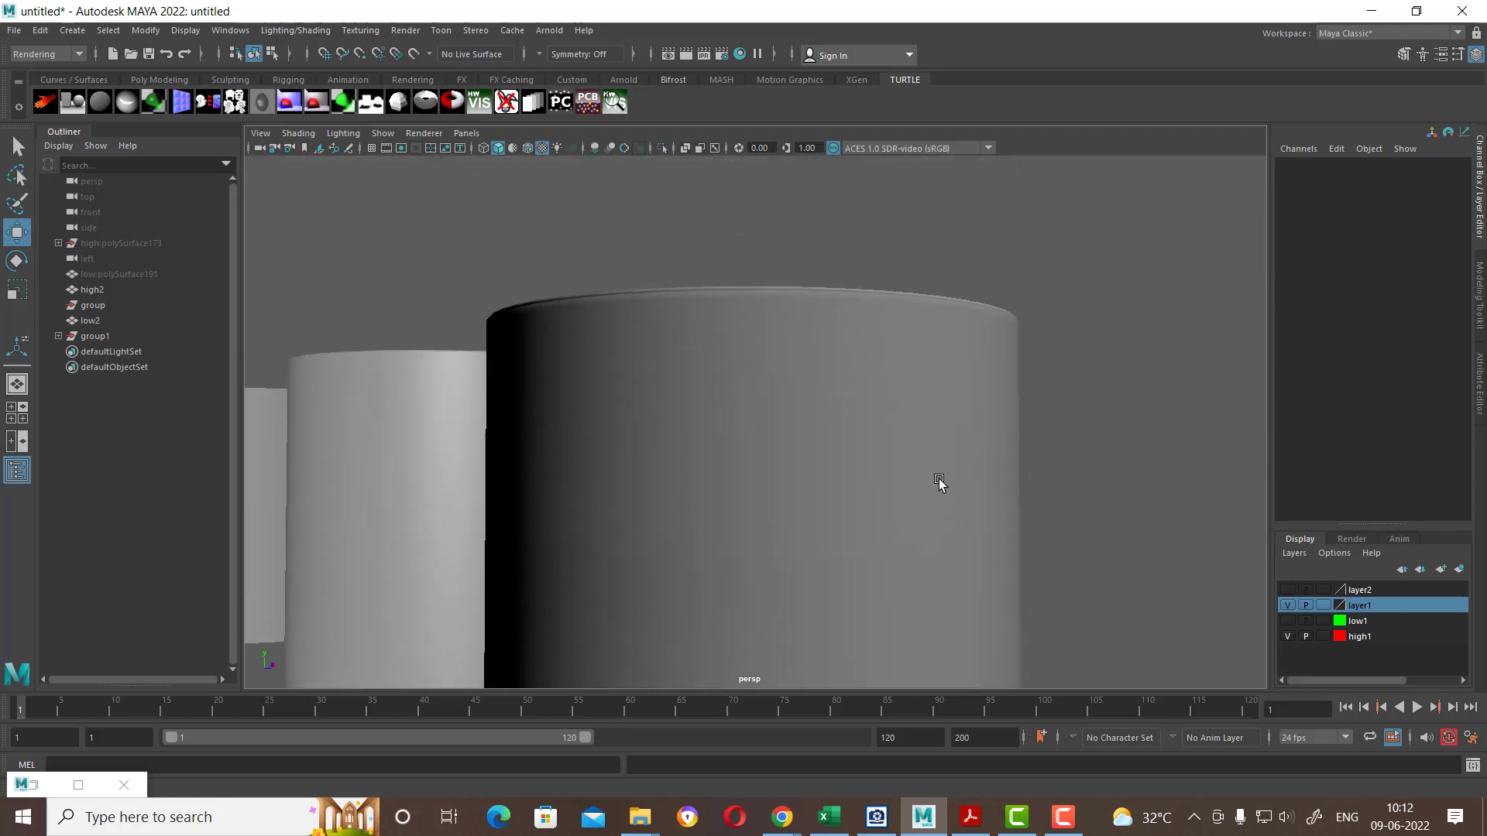
{"action": "mouse_move", "coordinate": [751, 344]}
{"action": "left_mouse_down", "text": "alt"}
{"action": "mouse_move", "coordinate": [754, 385]}
{"action": "mouse_move", "coordinate": [817, 372]}
{"action": "mouse_move", "coordinate": [890, 498]}
{"action": "mouse_move", "coordinate": [872, 431]}
{"action": "mouse_move", "coordinate": [886, 418]}
{"action": "mouse_move", "coordinate": [850, 405]}
{"action": "mouse_move", "coordinate": [843, 375]}
{"action": "mouse_move", "coordinate": [865, 435]}
{"action": "left_mouse_up", "text": "alt"}
{"action": "scroll", "coordinate": [865, 430], "scroll_direction": "up", "scroll_amount": 2}
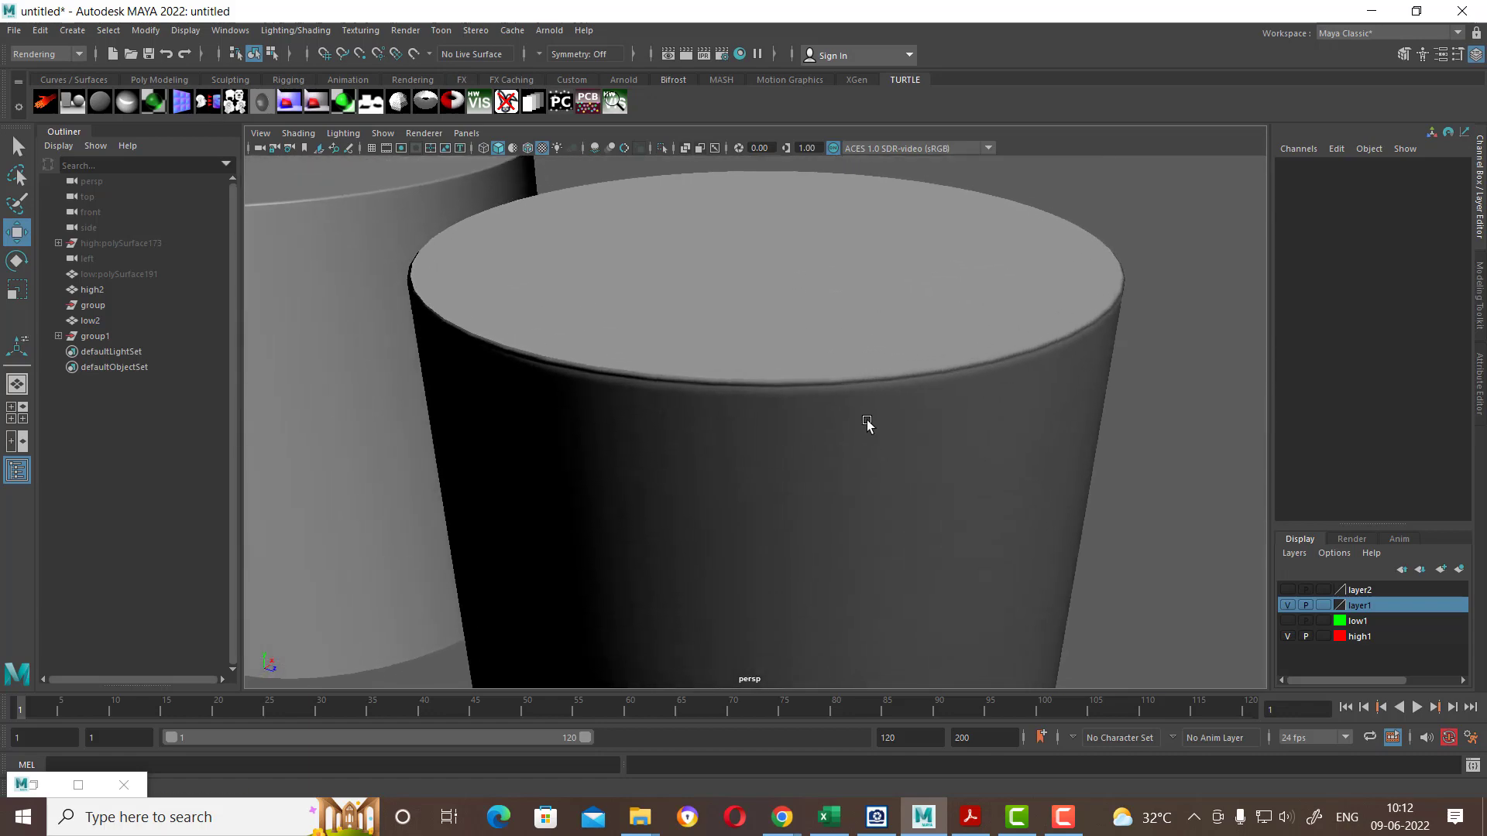
{"action": "left_click", "coordinate": [843, 385]}
{"action": "mouse_move", "coordinate": [906, 375]}
{"action": "left_mouse_down", "text": "alt"}
{"action": "mouse_move", "coordinate": [1098, 458]}
{"action": "mouse_move", "coordinate": [1073, 455]}
{"action": "mouse_move", "coordinate": [1144, 458]}
{"action": "mouse_move", "coordinate": [1164, 531]}
{"action": "mouse_move", "coordinate": [1096, 519]}
{"action": "mouse_move", "coordinate": [979, 446]}
{"action": "mouse_move", "coordinate": [894, 503]}
{"action": "mouse_move", "coordinate": [836, 488]}
{"action": "left_mouse_up", "text": "alt"}
{"action": "left_click", "coordinate": [1161, 418]}
{"action": "left_click", "coordinate": [782, 383]}
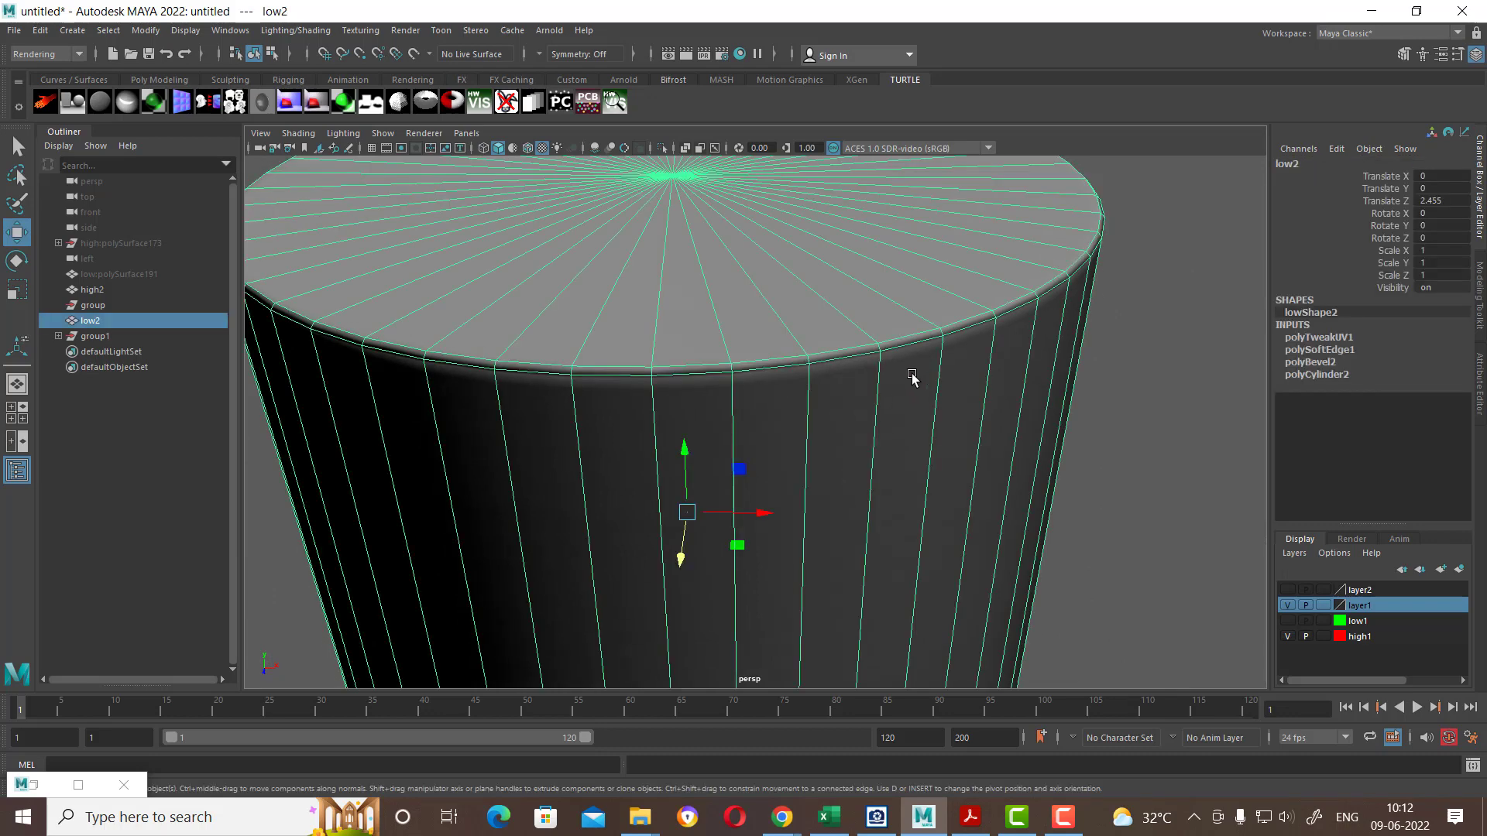
Step: Open low2's bump map texture file2 and preview sampledNormals.dds in FCheck, then close it
{"action": "right_click_drag", "start_coordinate": [903, 360], "coordinate": [895, 741]}
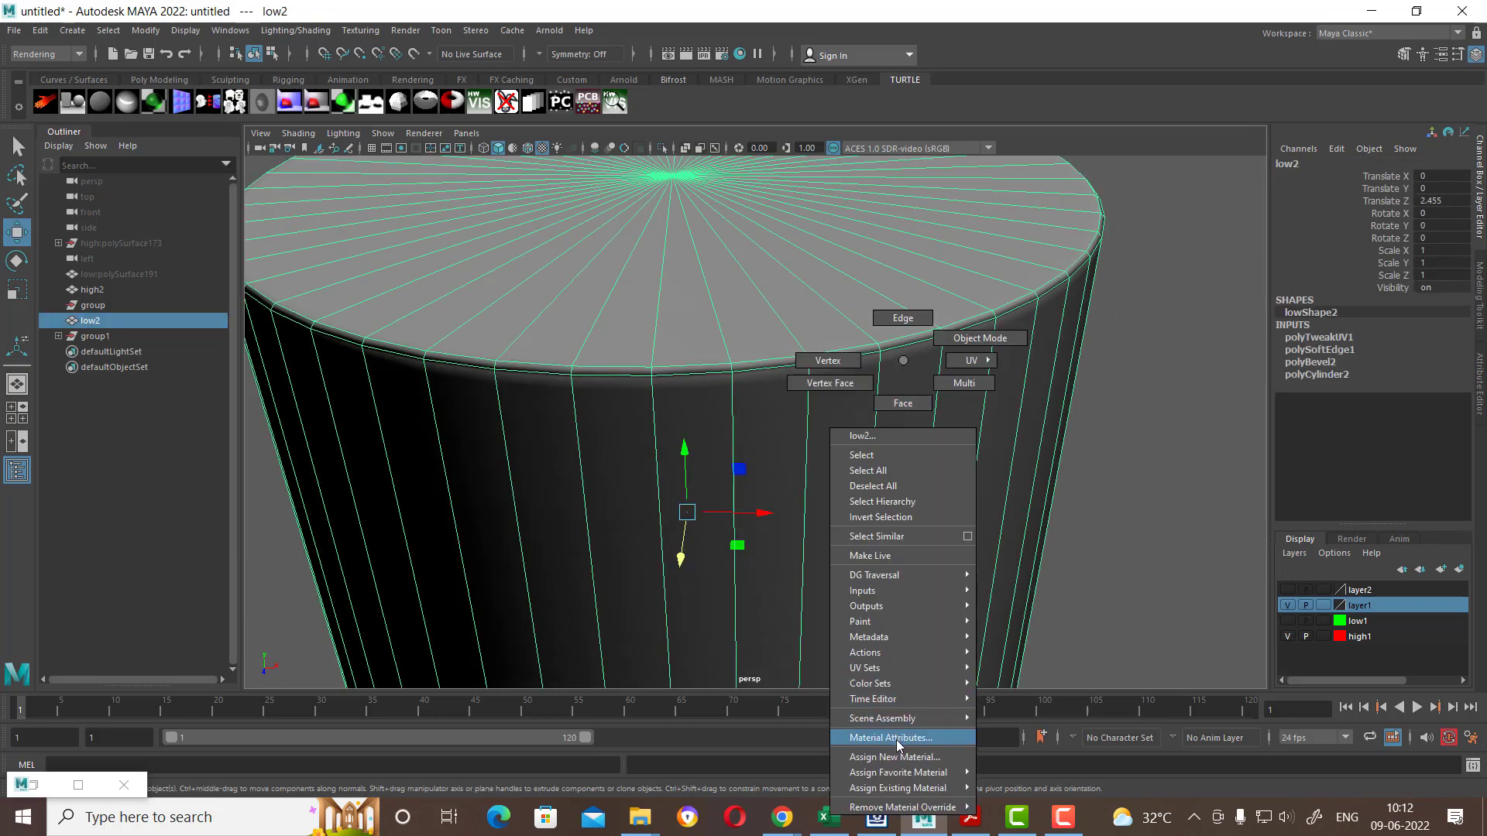
{"action": "right_click_drag", "start_coordinate": [804, 350], "coordinate": [810, 736]}
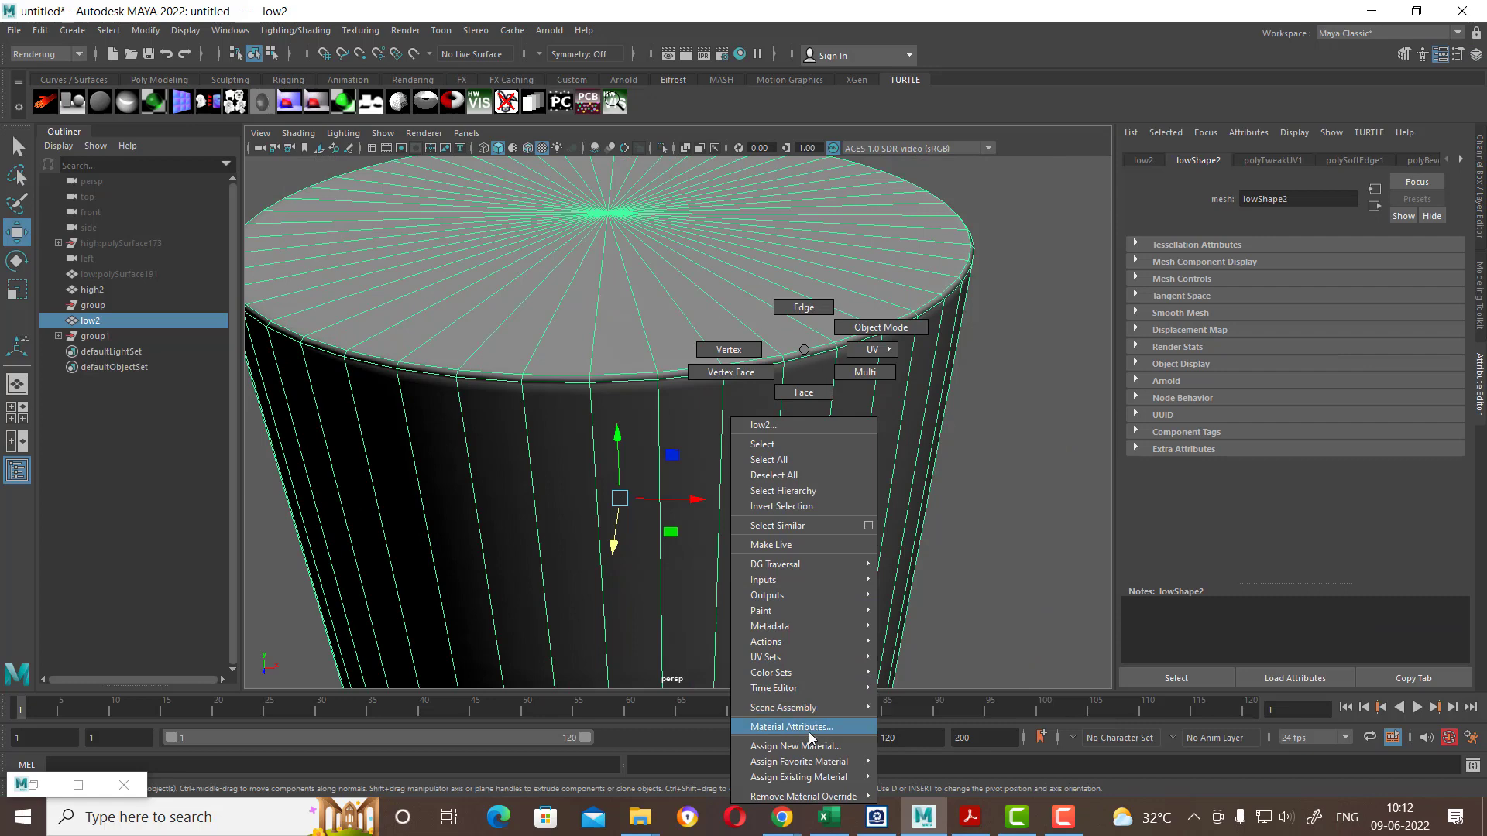
{"action": "left_click", "coordinate": [811, 736]}
{"action": "left_click", "coordinate": [1438, 401]}
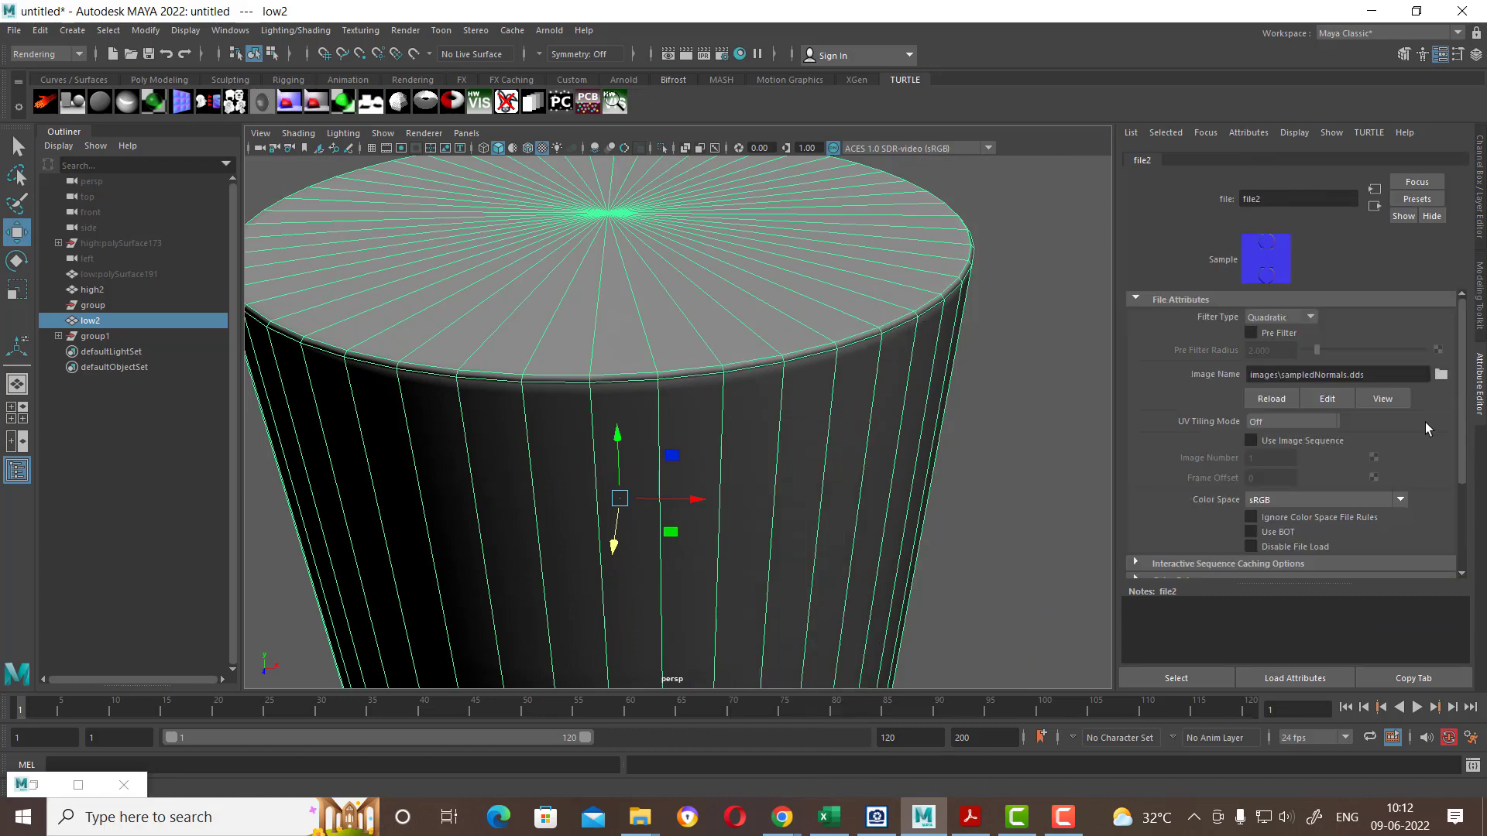
{"action": "left_click", "coordinate": [1383, 400]}
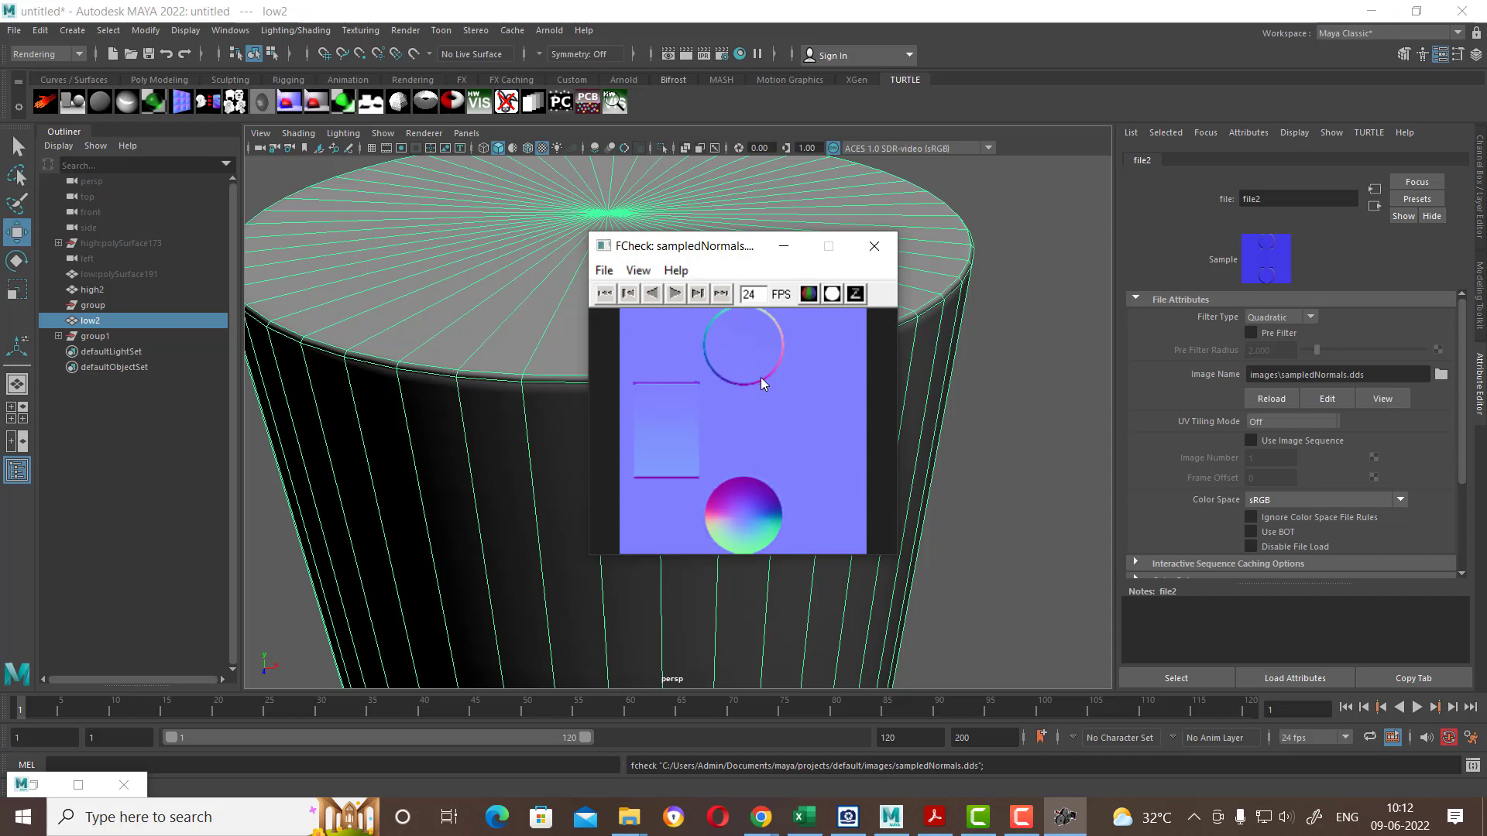
{"action": "left_click", "coordinate": [874, 247]}
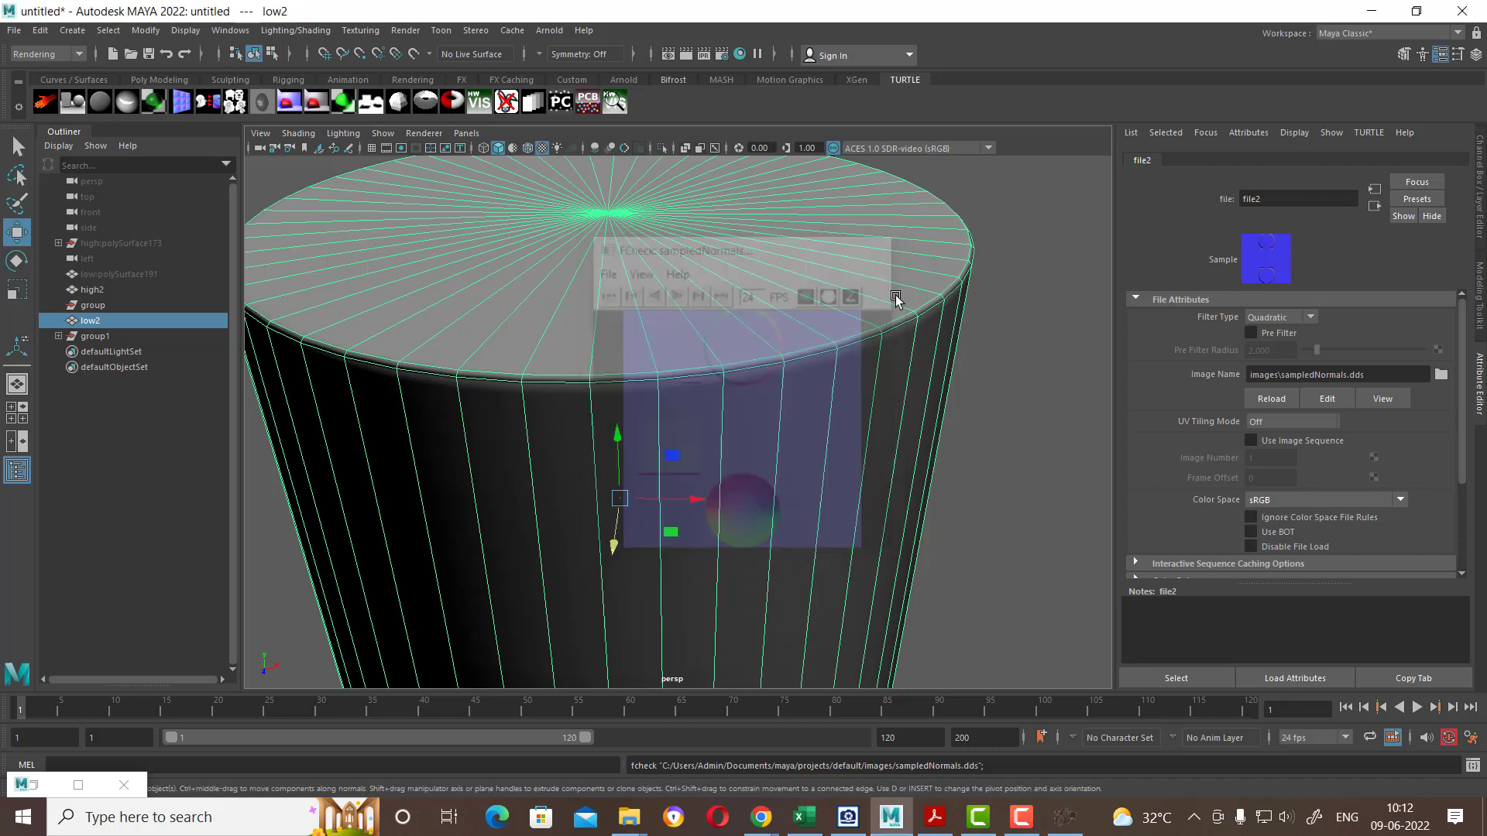
{"action": "key", "text": "f"}
{"action": "left_click_drag", "start_coordinate": [770, 346], "coordinate": [442, 502], "text": "alt"}
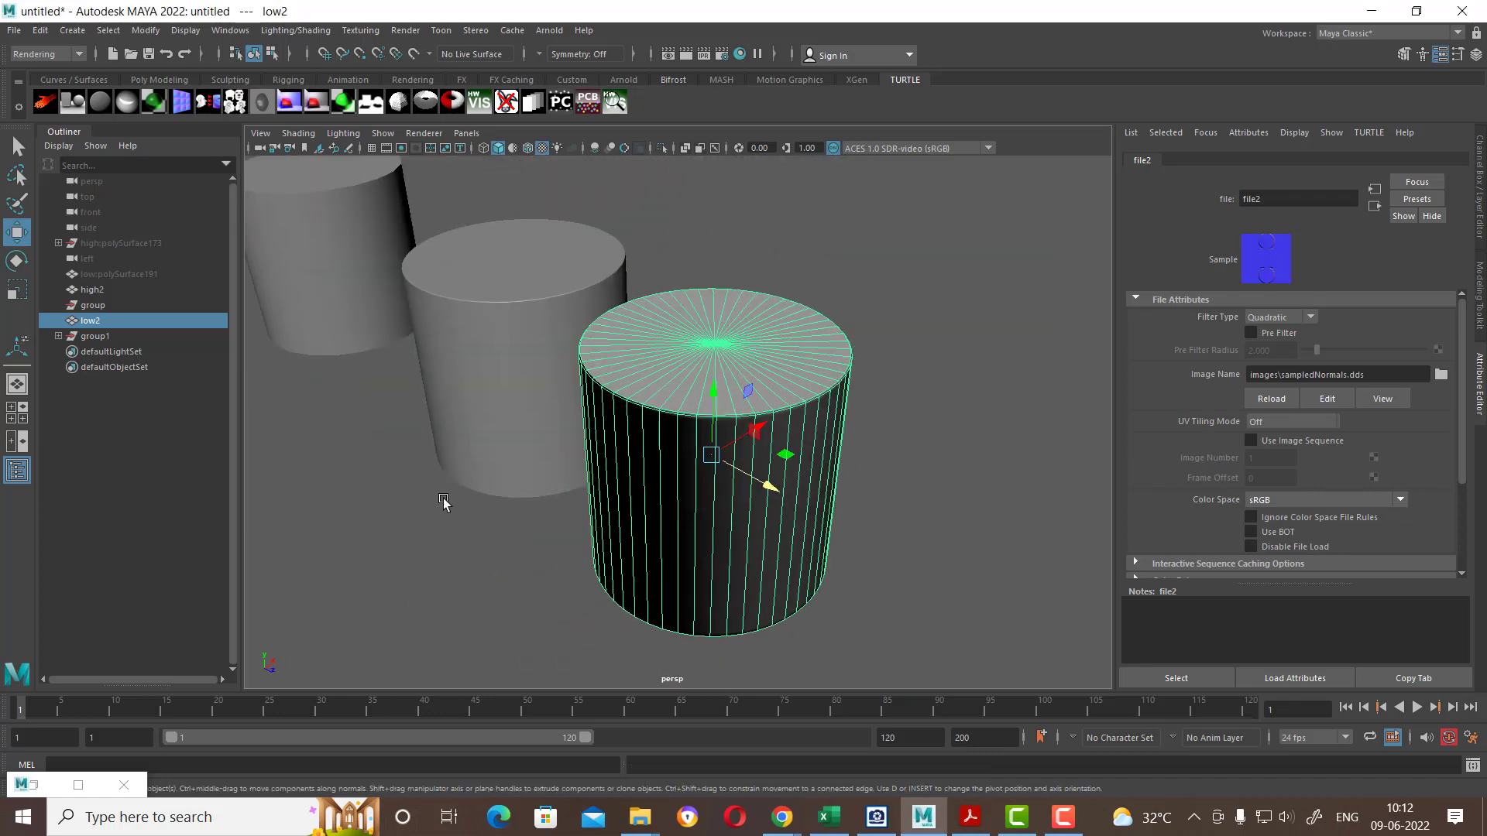
Step: Reopen Transfer Maps, expand Common Output and Advanced Options, and select Filter size 3.0
{"action": "left_click", "coordinate": [295, 30]}
{"action": "left_click", "coordinate": [433, 144]}
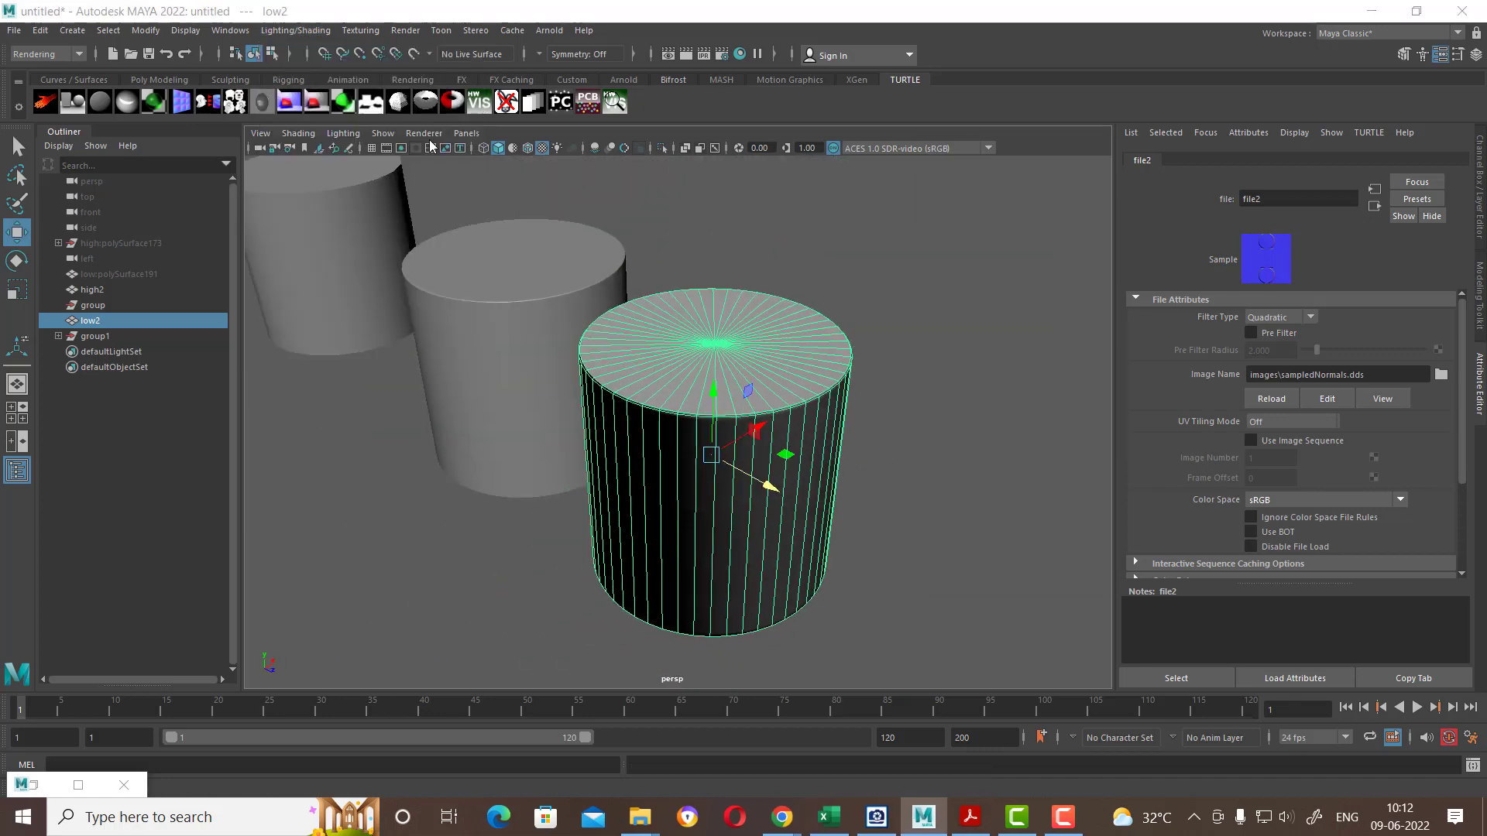
{"action": "scroll", "coordinate": [978, 547], "scroll_direction": "down", "scroll_amount": 2}
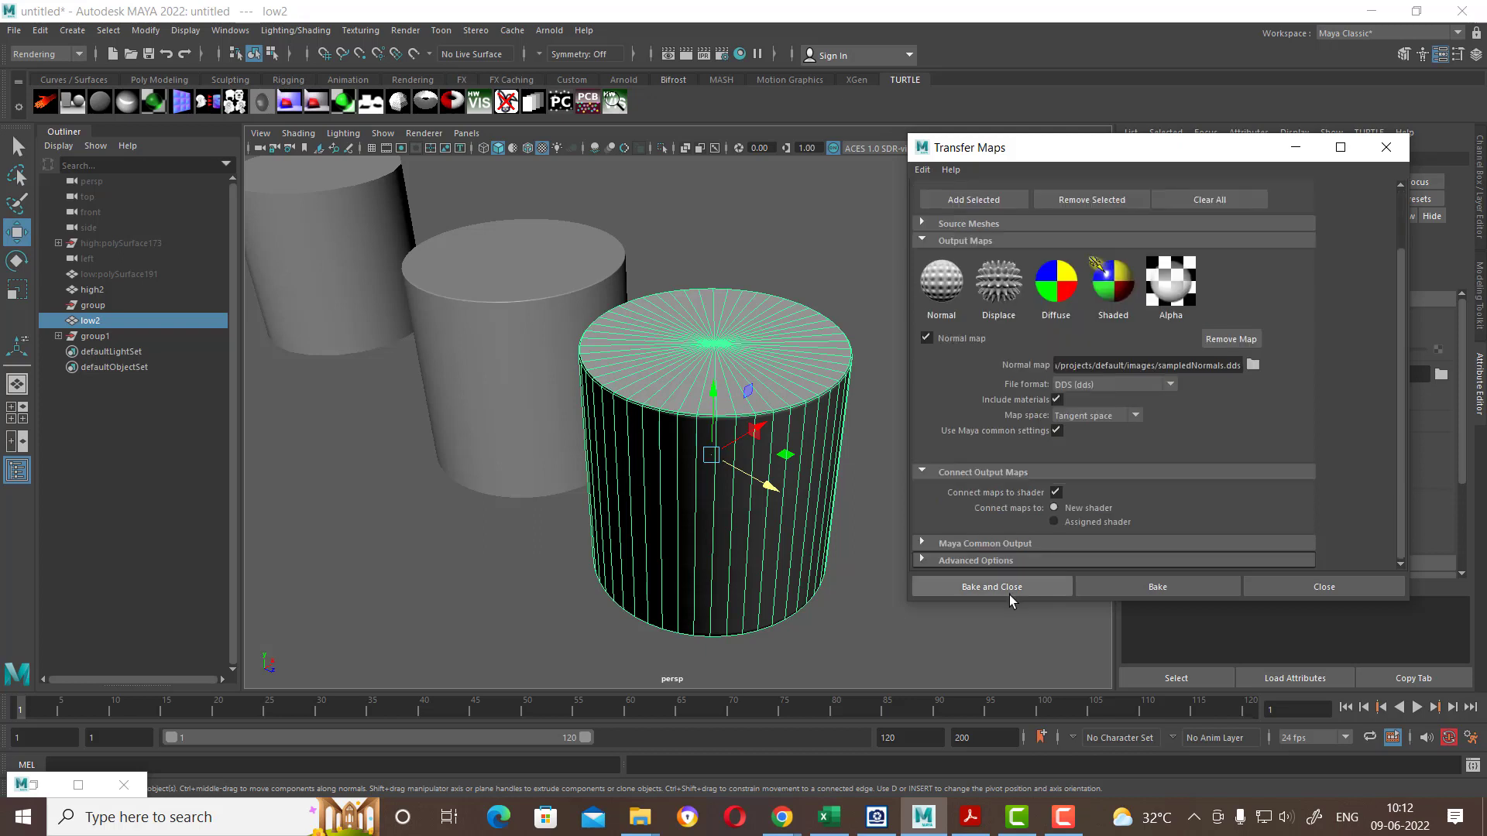
{"action": "left_click", "coordinate": [984, 544]}
{"action": "scroll", "coordinate": [1025, 561], "scroll_direction": "down", "scroll_amount": 2}
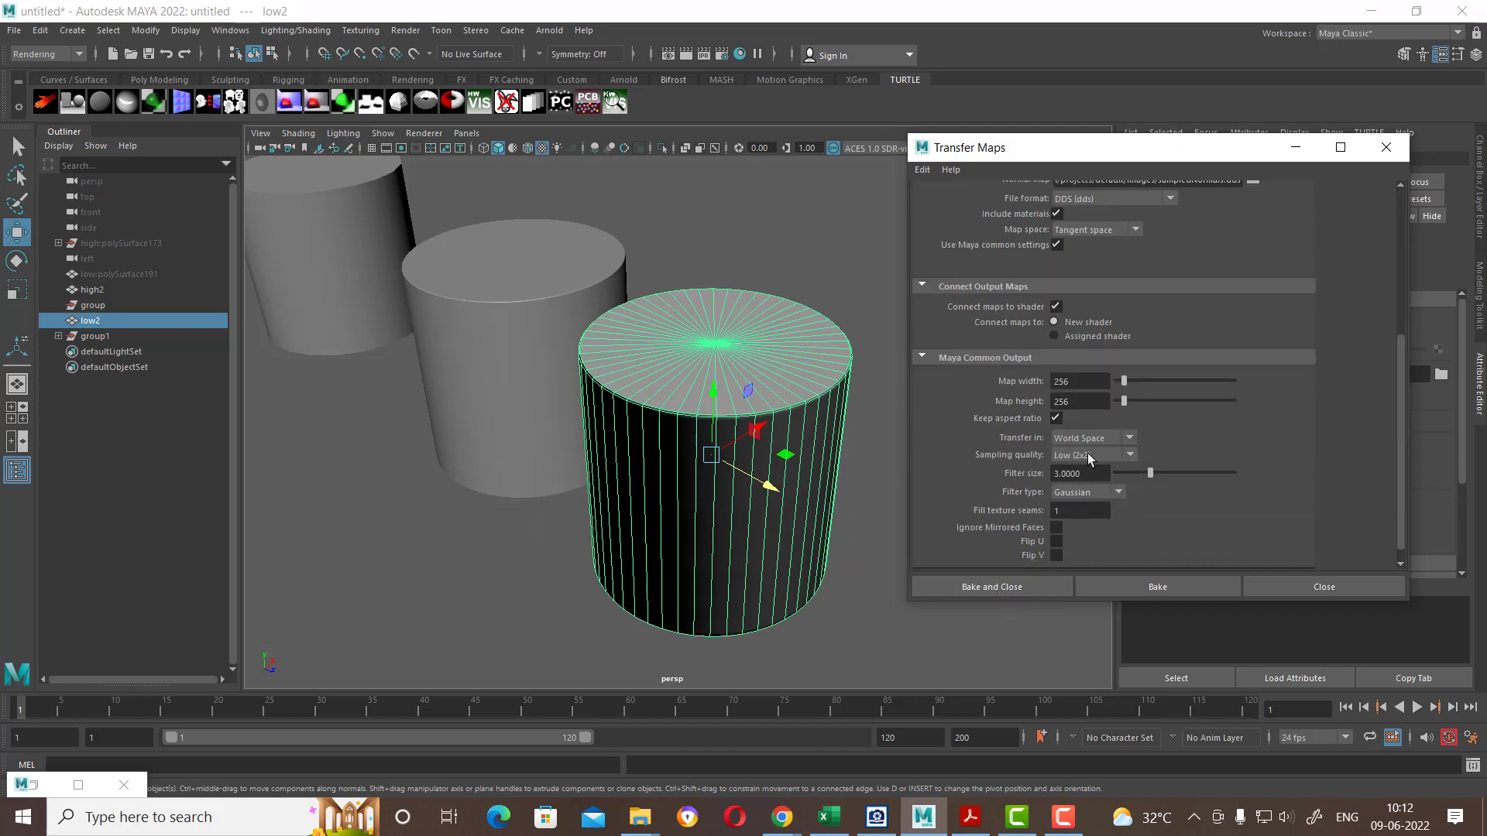
{"action": "scroll", "coordinate": [1099, 542], "scroll_direction": "down", "scroll_amount": 1}
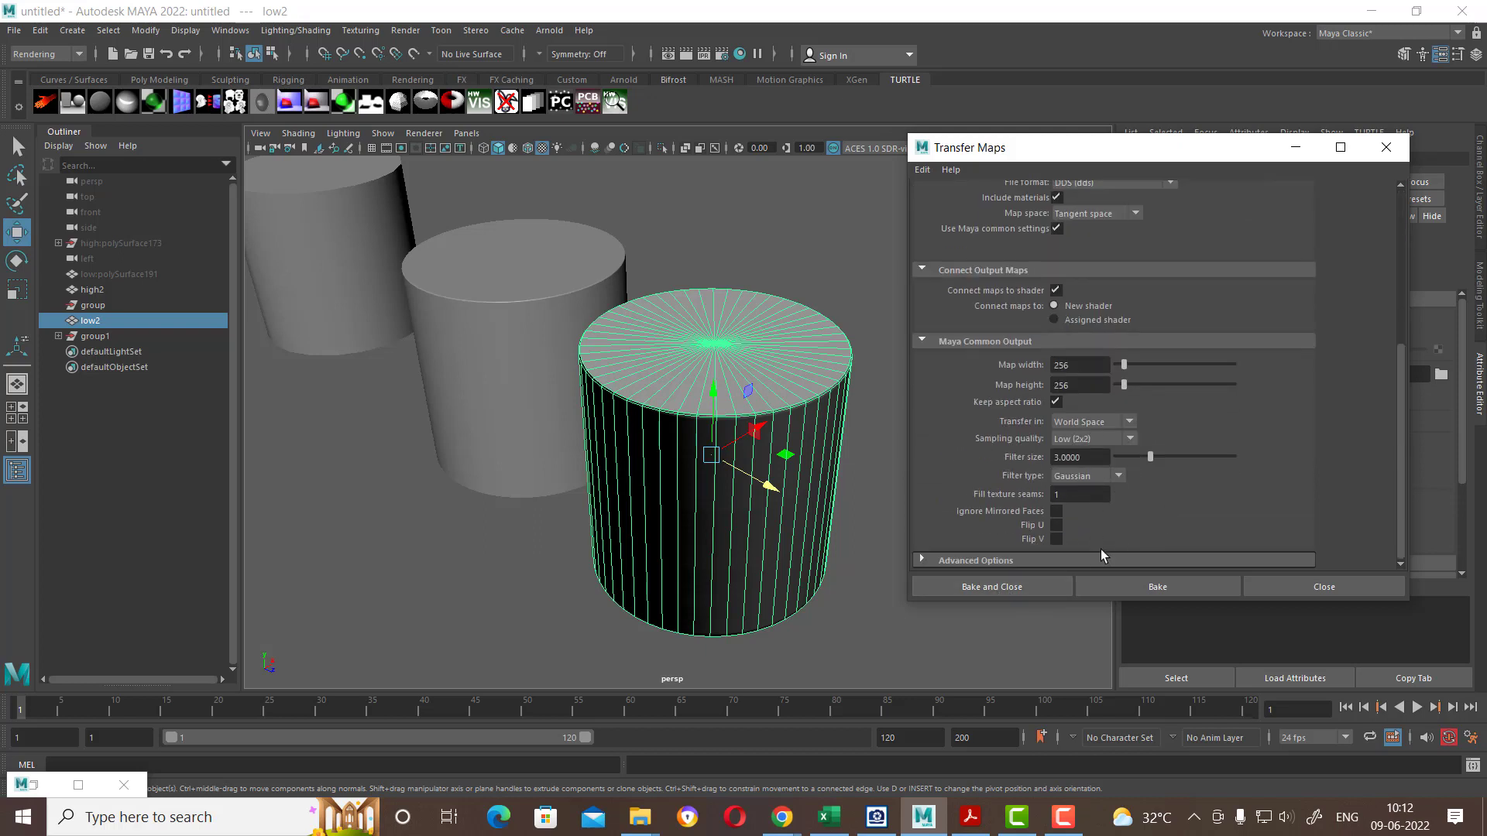
{"action": "left_click", "coordinate": [1057, 557]}
{"action": "scroll", "coordinate": [1112, 527], "scroll_direction": "down", "scroll_amount": 2}
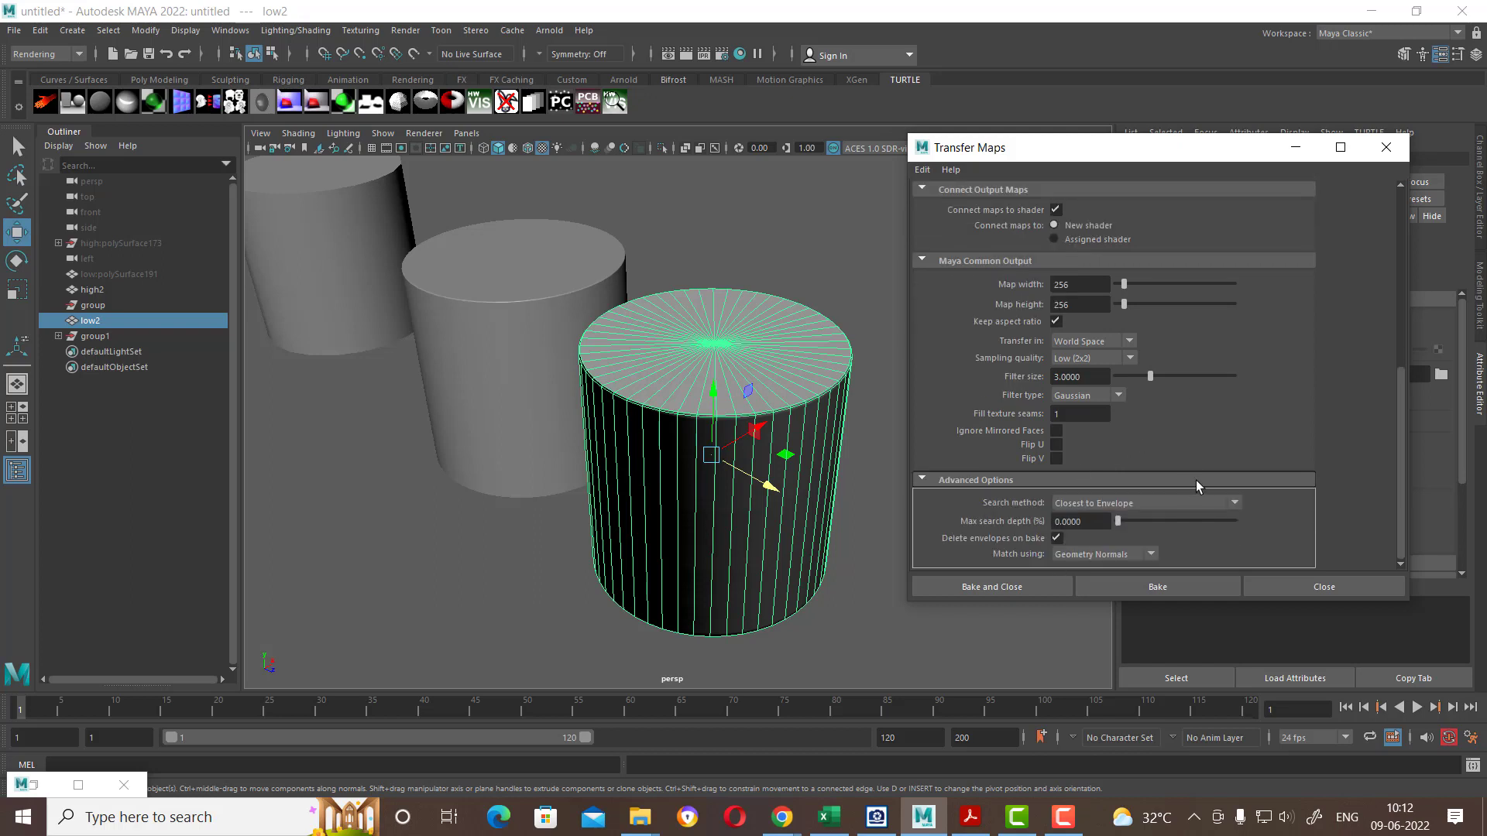
{"action": "double_click", "coordinate": [1099, 378]}
{"action": "scroll", "coordinate": [1165, 392], "scroll_direction": "up", "scroll_amount": 3}
{"action": "scroll", "coordinate": [1176, 398], "scroll_direction": "up", "scroll_amount": 2}
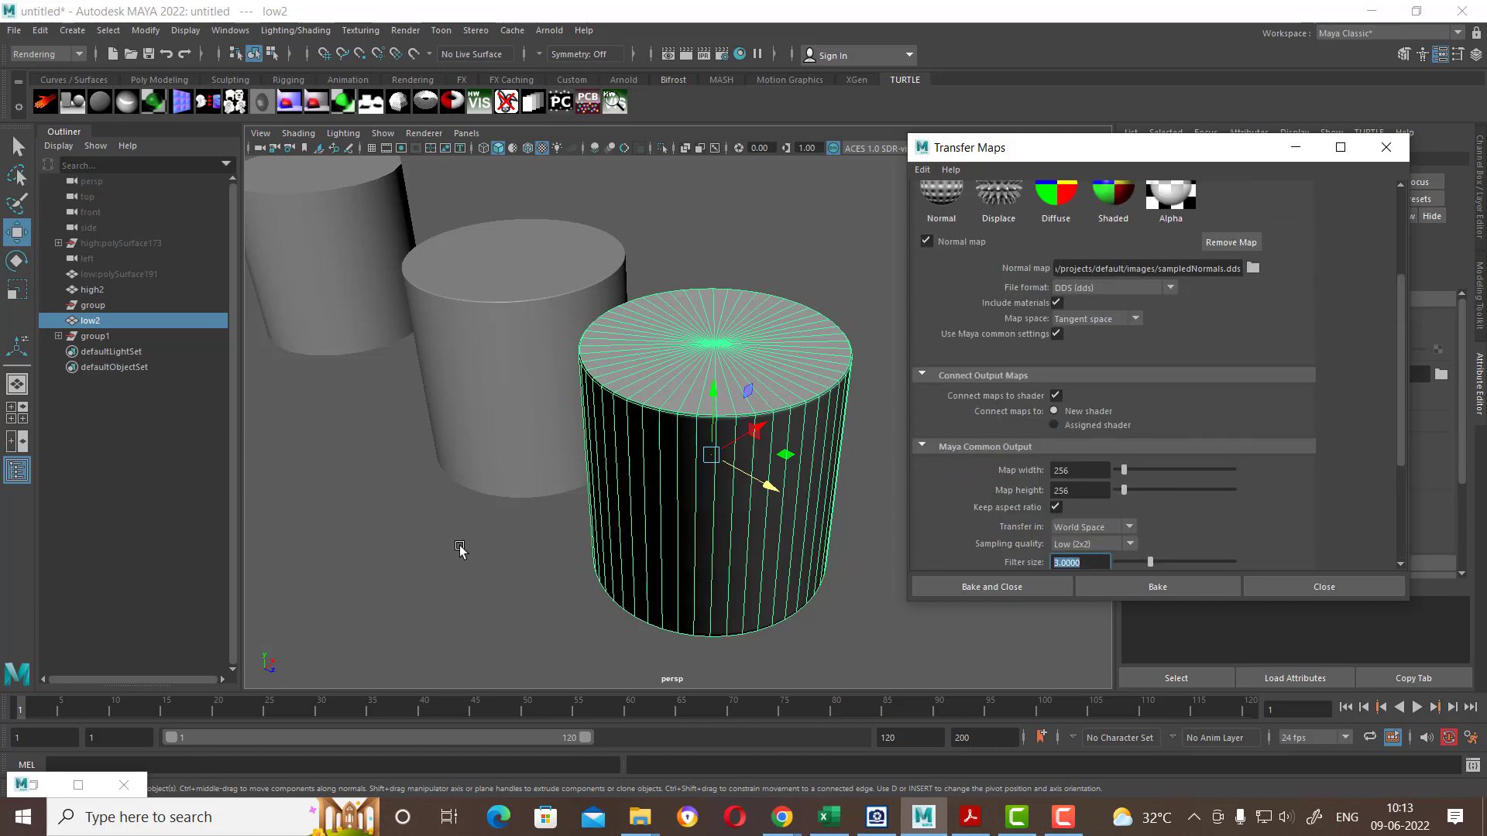
Step: Select low2, close Transfer Maps, and bring up low2's marking menu
{"action": "mouse_move", "coordinate": [514, 530]}
{"action": "left_mouse_down", "text": "alt"}
{"action": "mouse_move", "coordinate": [566, 438]}
{"action": "mouse_move", "coordinate": [617, 511]}
{"action": "mouse_move", "coordinate": [565, 444]}
{"action": "mouse_move", "coordinate": [418, 345]}
{"action": "left_mouse_up", "text": "alt"}
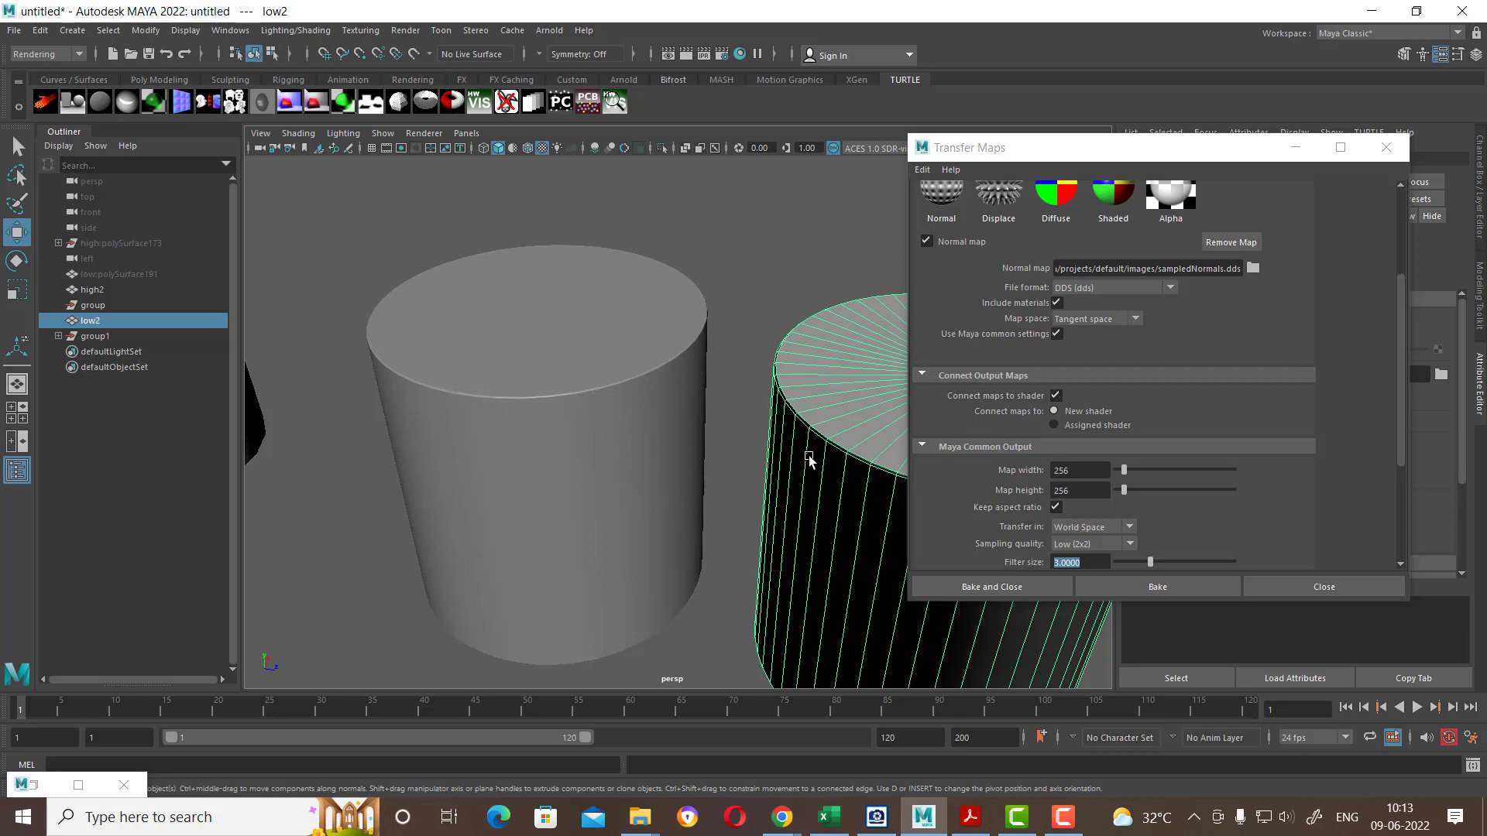
{"action": "key", "text": "f"}
{"action": "left_click_drag", "start_coordinate": [730, 414], "coordinate": [630, 458], "text": "alt"}
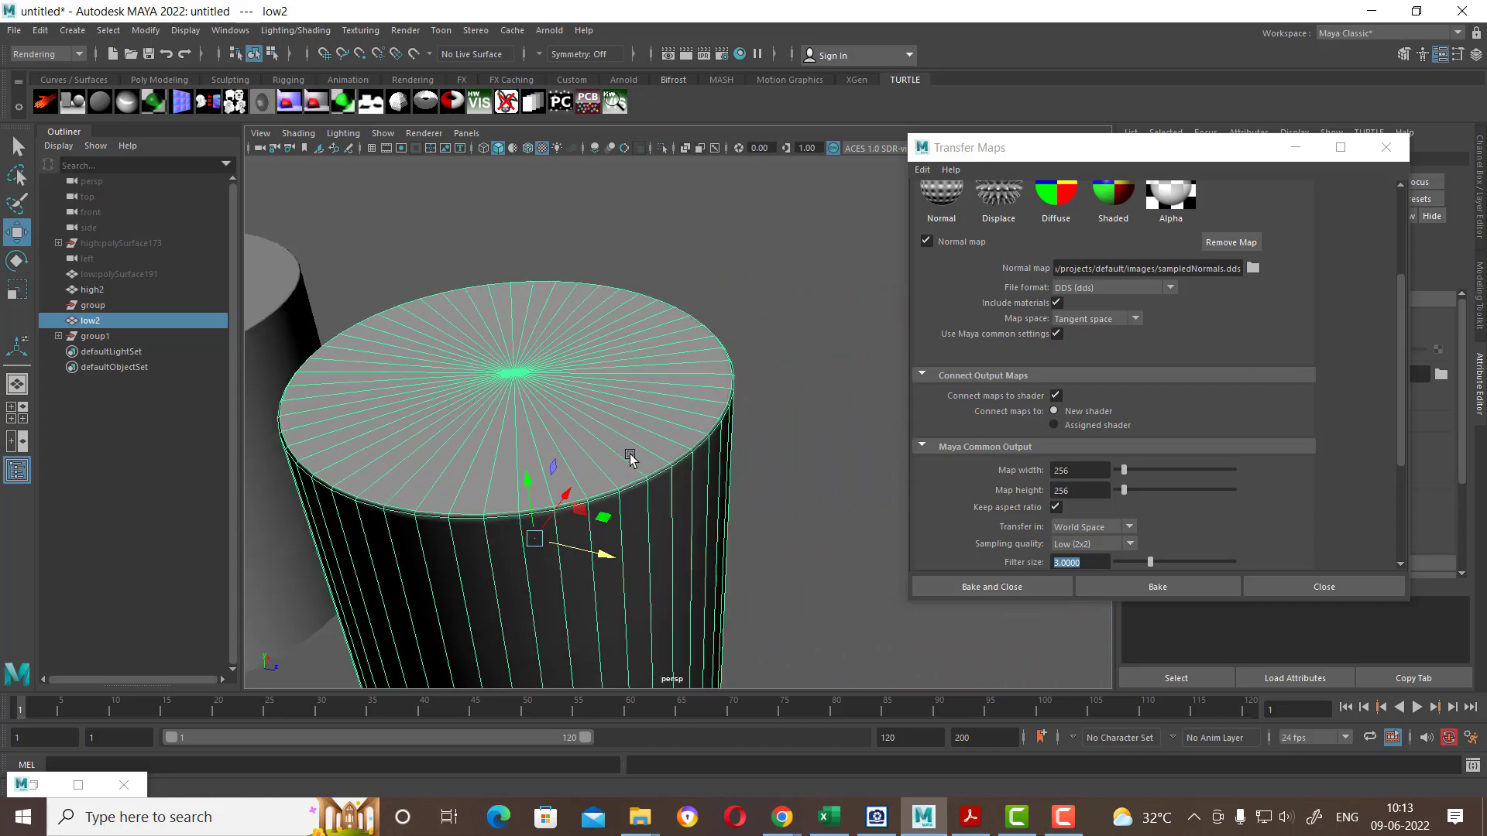
{"action": "right_click_drag", "start_coordinate": [631, 458], "coordinate": [718, 463], "text": "alt"}
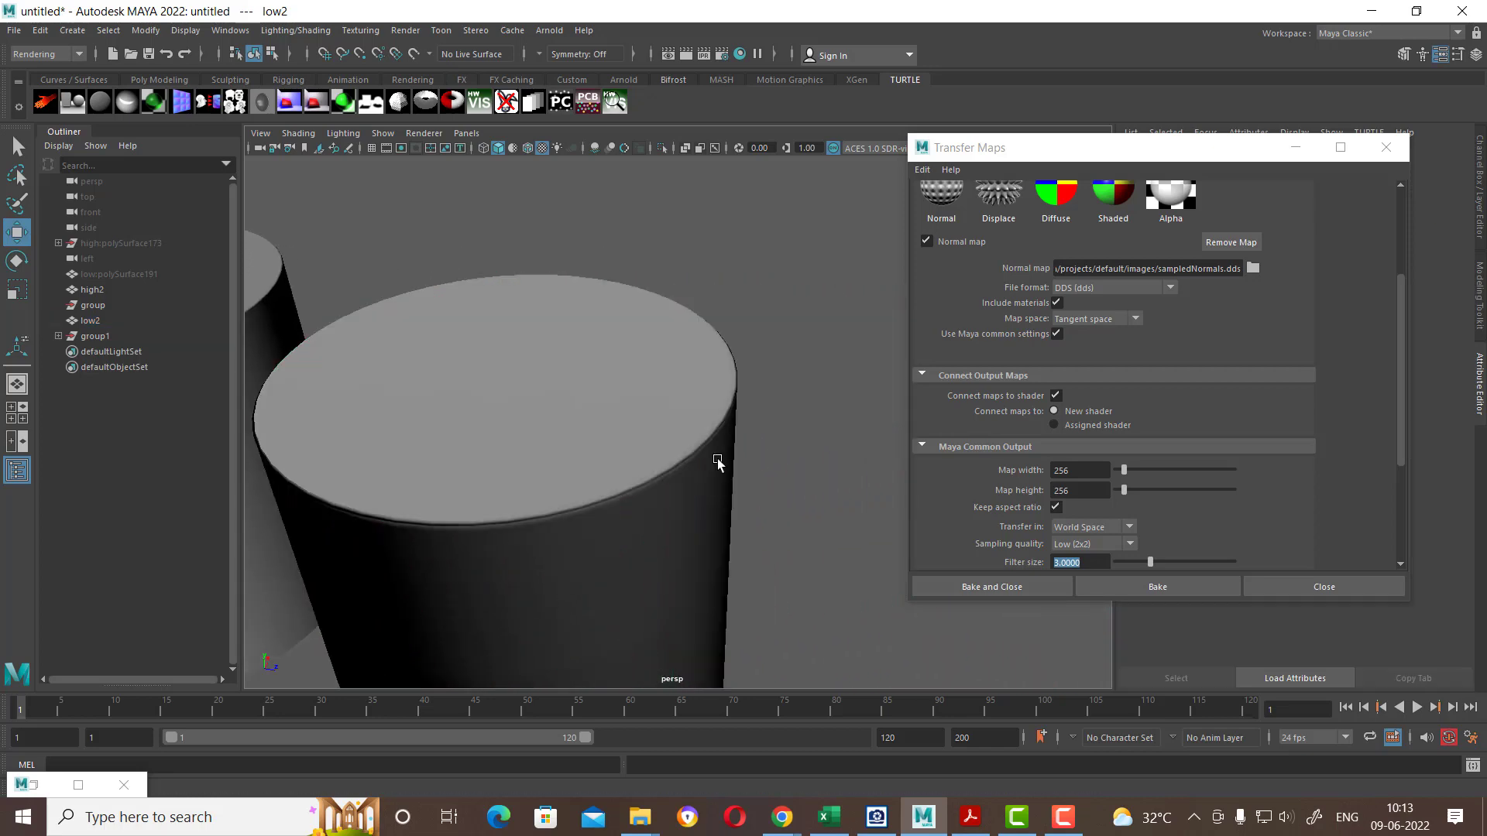
{"action": "left_click", "coordinate": [588, 512]}
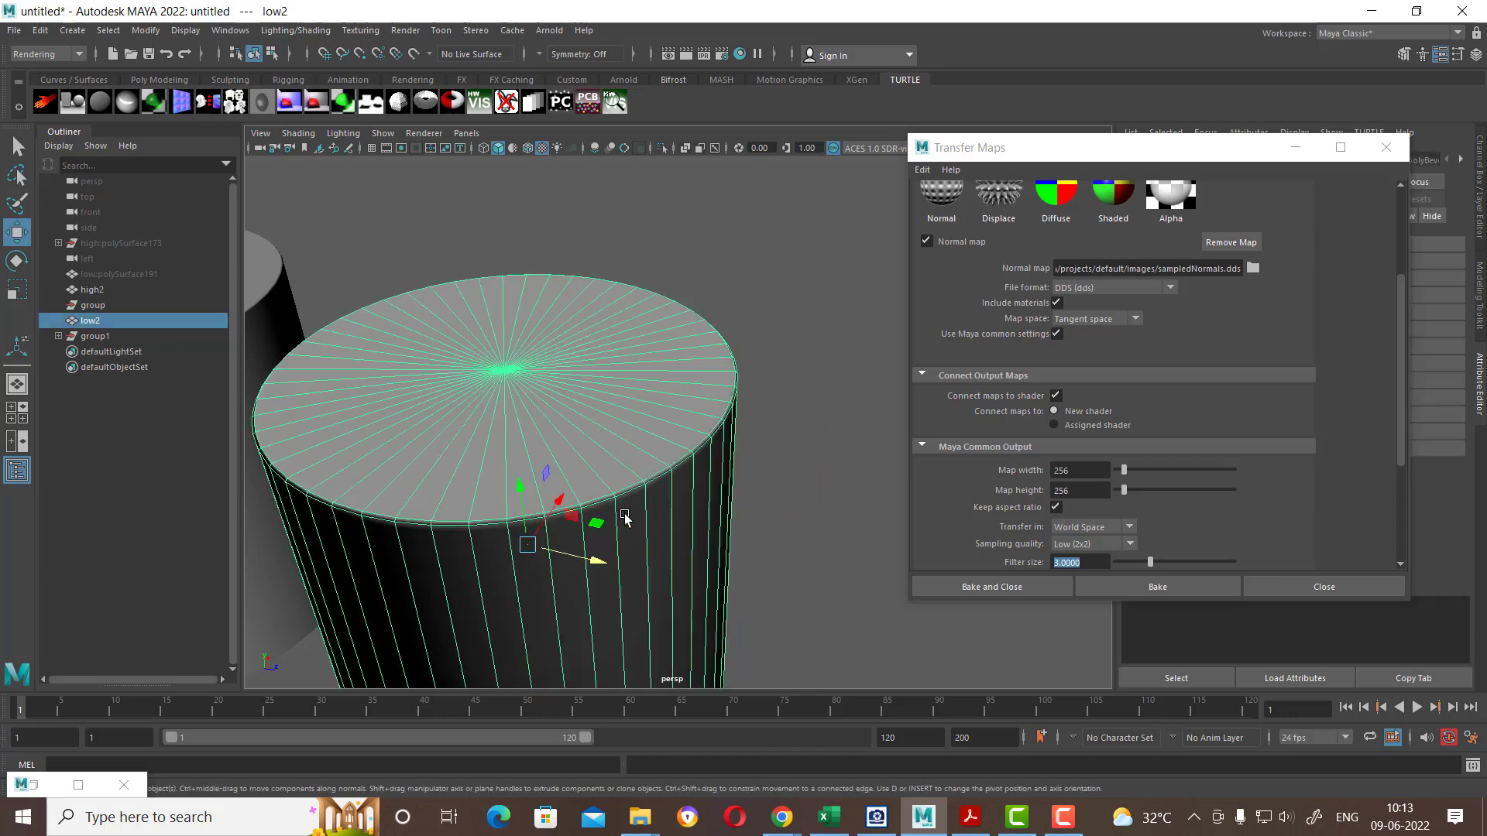
{"action": "left_click", "coordinate": [1385, 147]}
{"action": "mouse_move", "coordinate": [651, 374]}
{"action": "right_mouse_down"}
{"action": "mouse_move", "coordinate": [668, 771]}
{"action": "mouse_move", "coordinate": [676, 751]}
{"action": "right_mouse_up"}
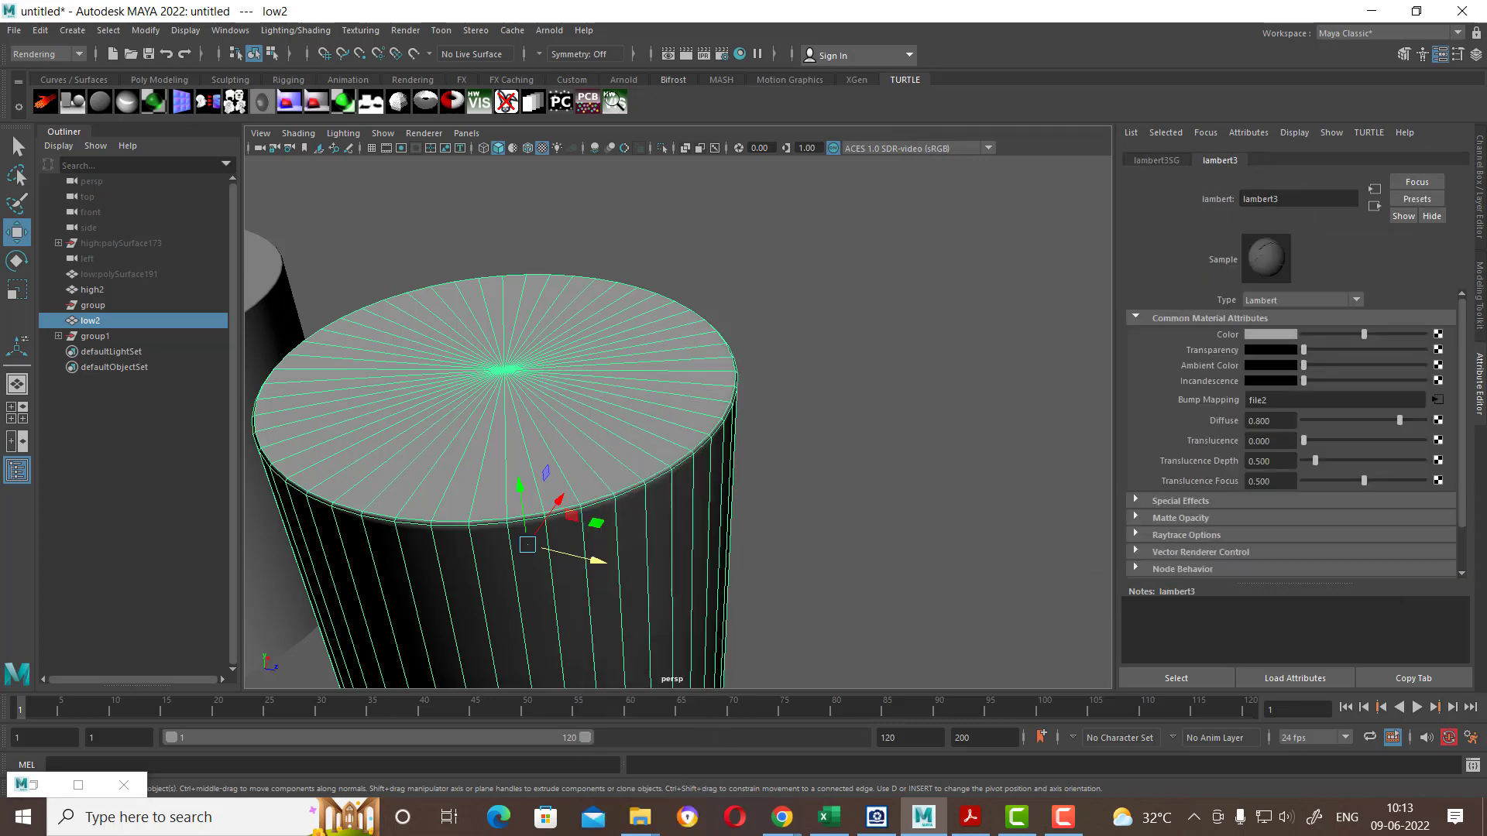
Step: Preview low2's sampledNormals bump texture in FCheck, then open the Windows Start menu
{"action": "left_click", "coordinate": [1434, 410]}
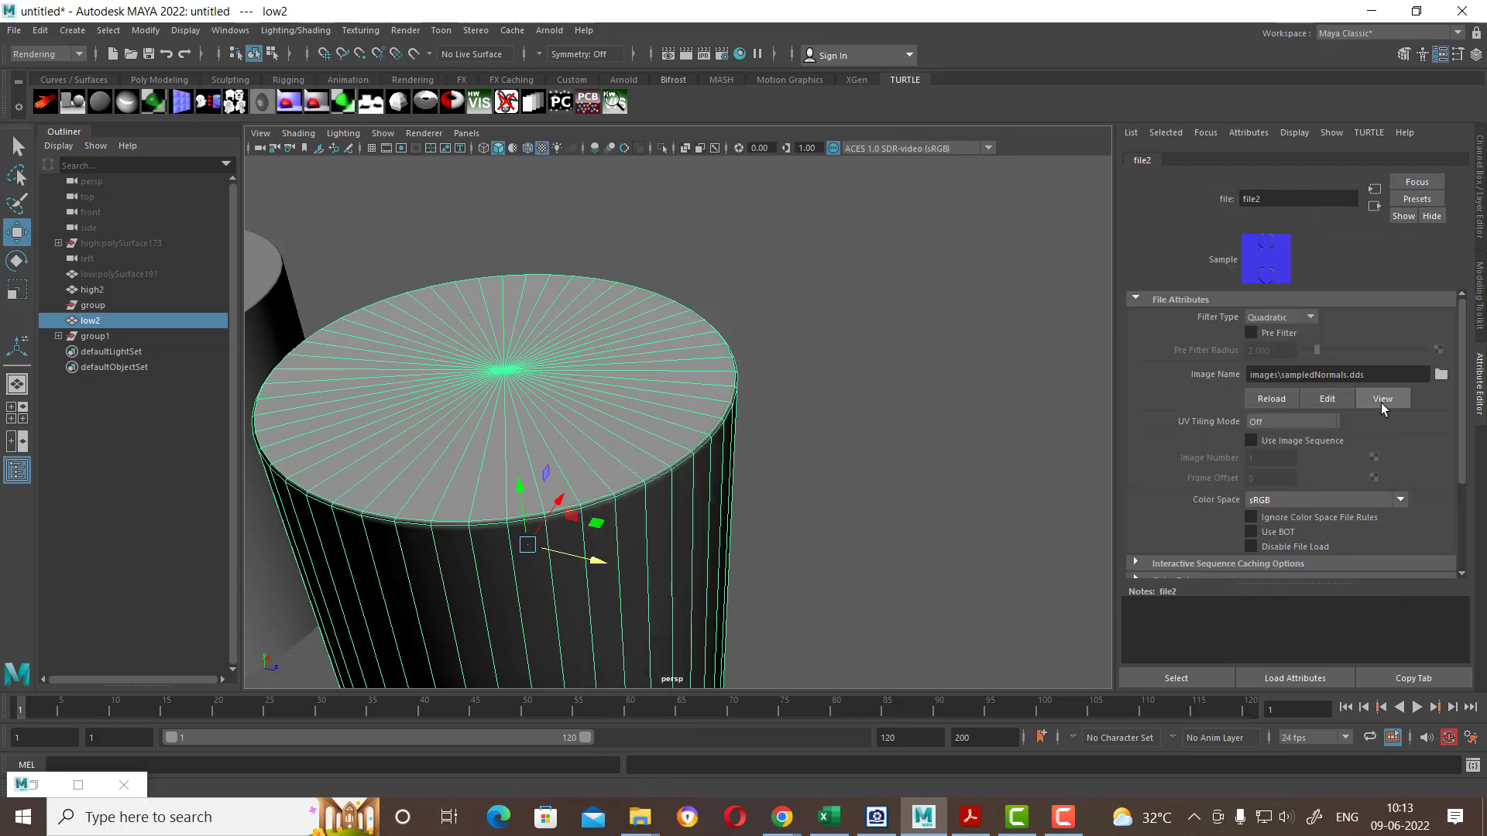
{"action": "left_click", "coordinate": [1382, 403]}
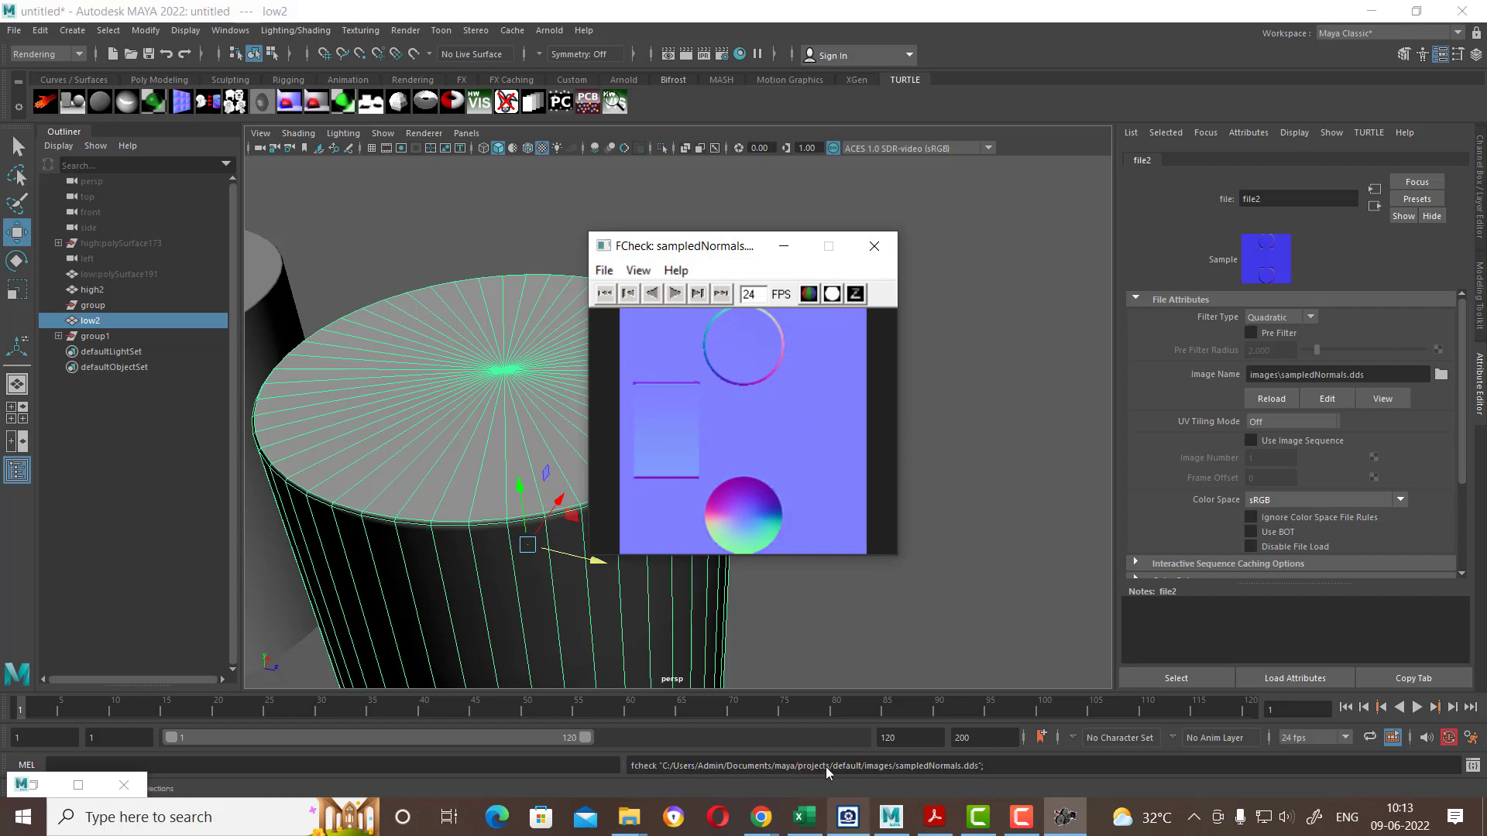
{"action": "key", "text": "super"}
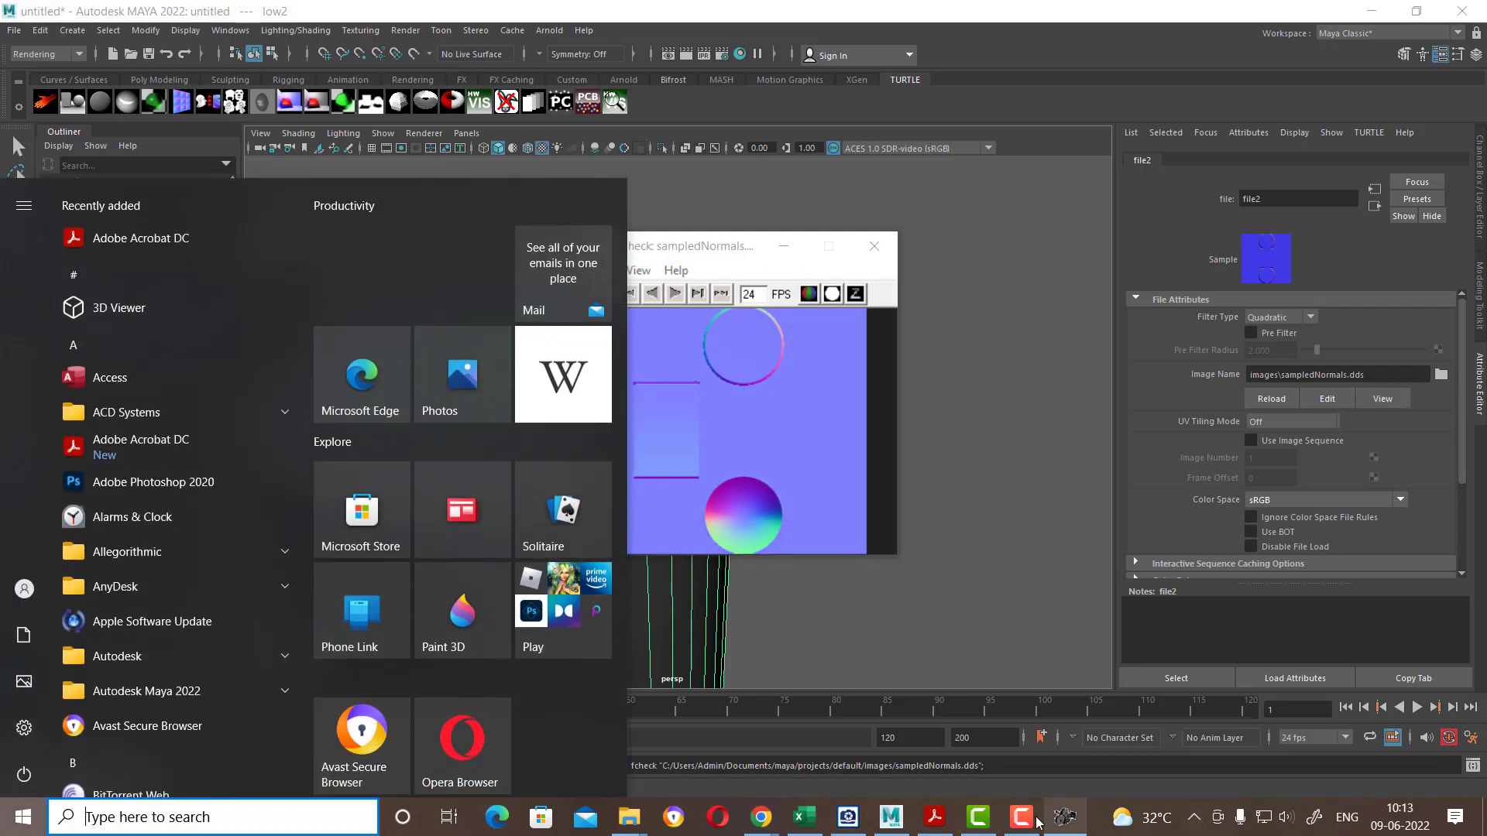
Step: Browse the channel's baking results and open 'Baking Normal Maps in Maya' in a background tab
{"action": "left_click", "coordinate": [1036, 820]}
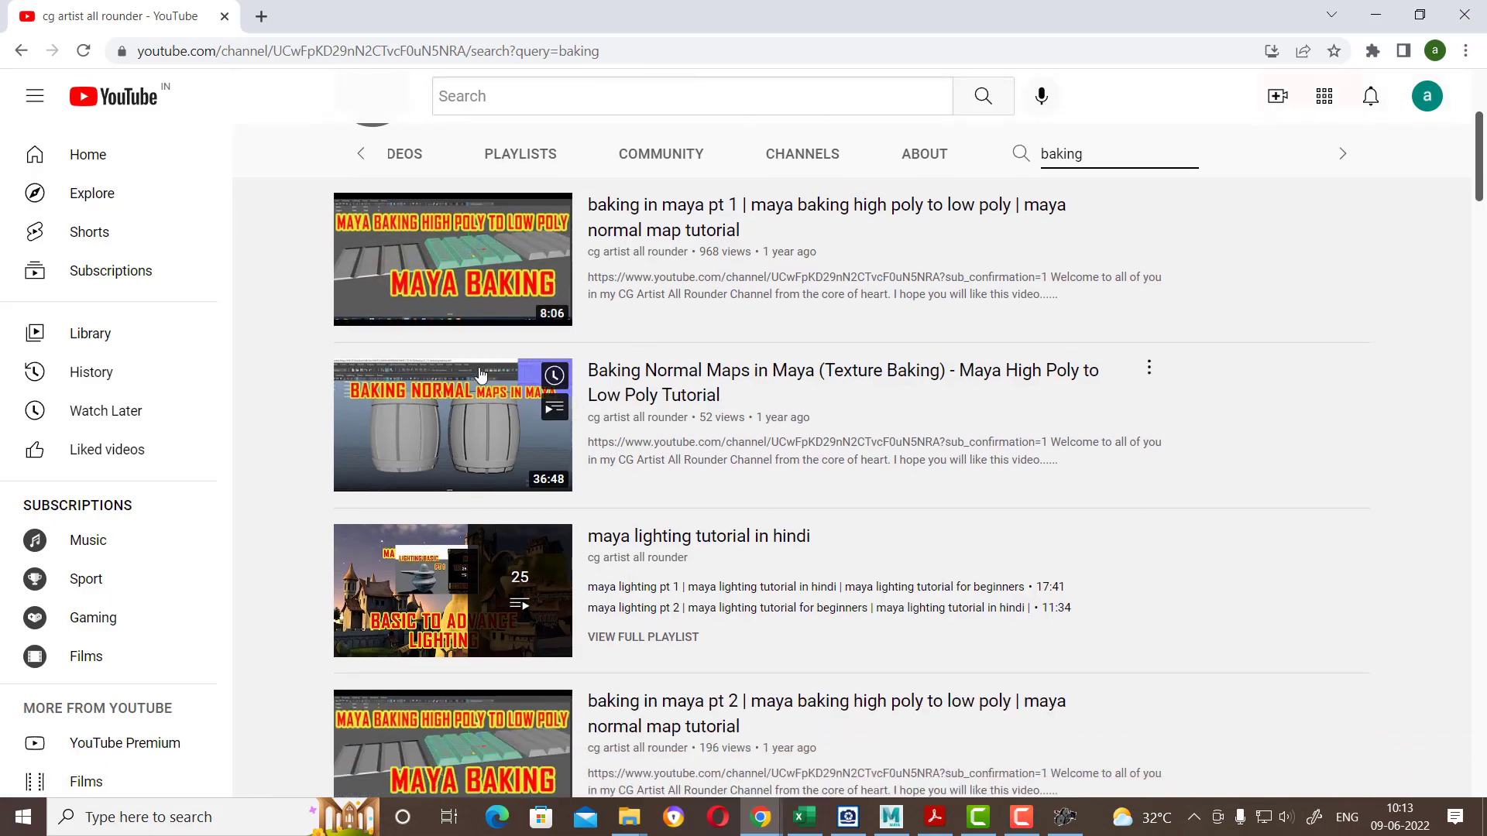
{"action": "scroll", "coordinate": [481, 340], "scroll_direction": "down", "scroll_amount": 1}
{"action": "scroll", "coordinate": [481, 339], "scroll_direction": "down", "scroll_amount": 3}
{"action": "scroll", "coordinate": [483, 388], "scroll_direction": "down", "scroll_amount": 3}
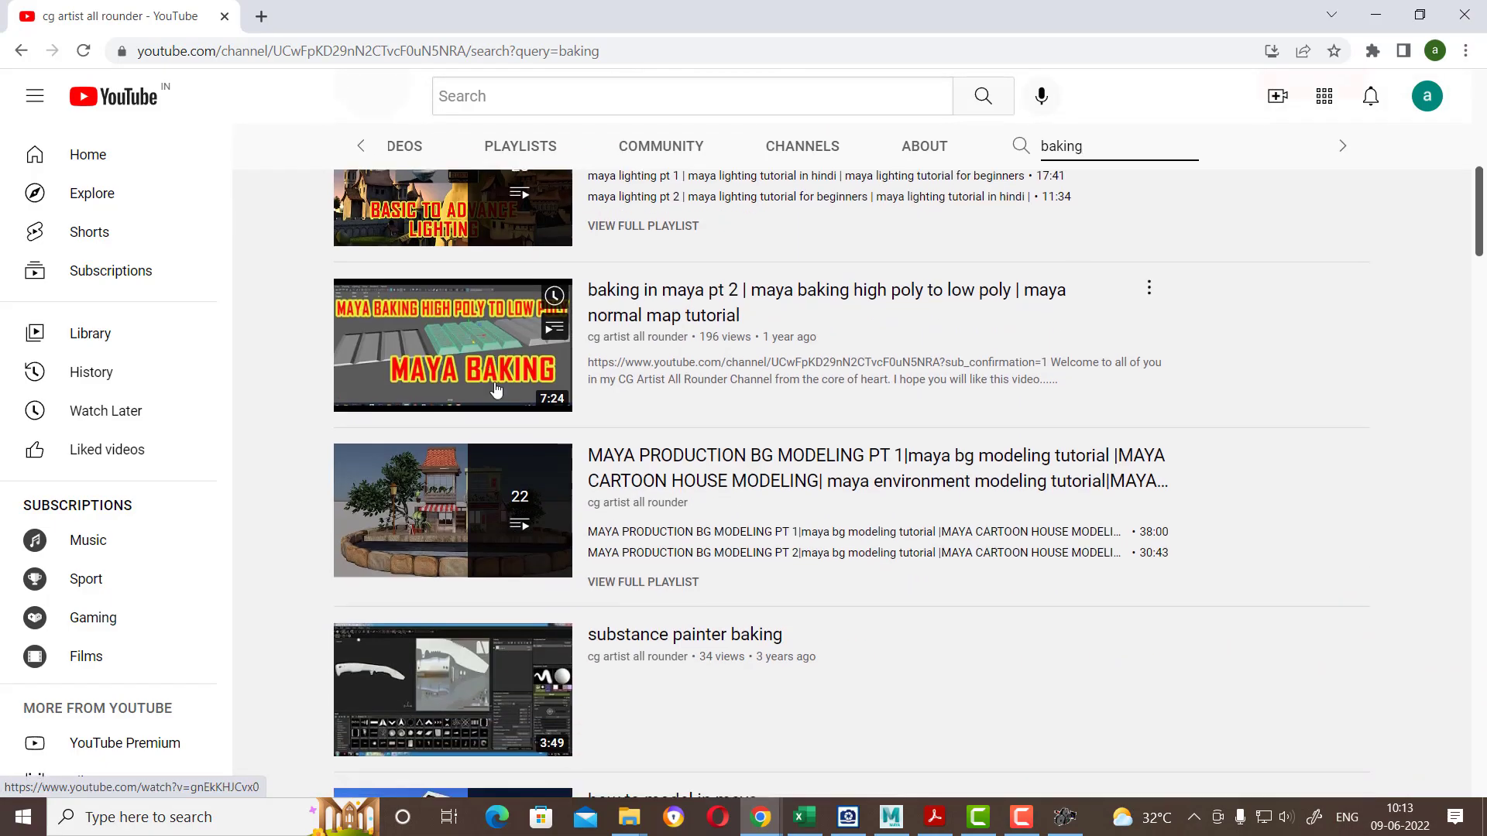
{"action": "scroll", "coordinate": [510, 399], "scroll_direction": "down", "scroll_amount": 2}
{"action": "scroll", "coordinate": [511, 399], "scroll_direction": "down", "scroll_amount": 2}
{"action": "scroll", "coordinate": [515, 402], "scroll_direction": "down", "scroll_amount": 2}
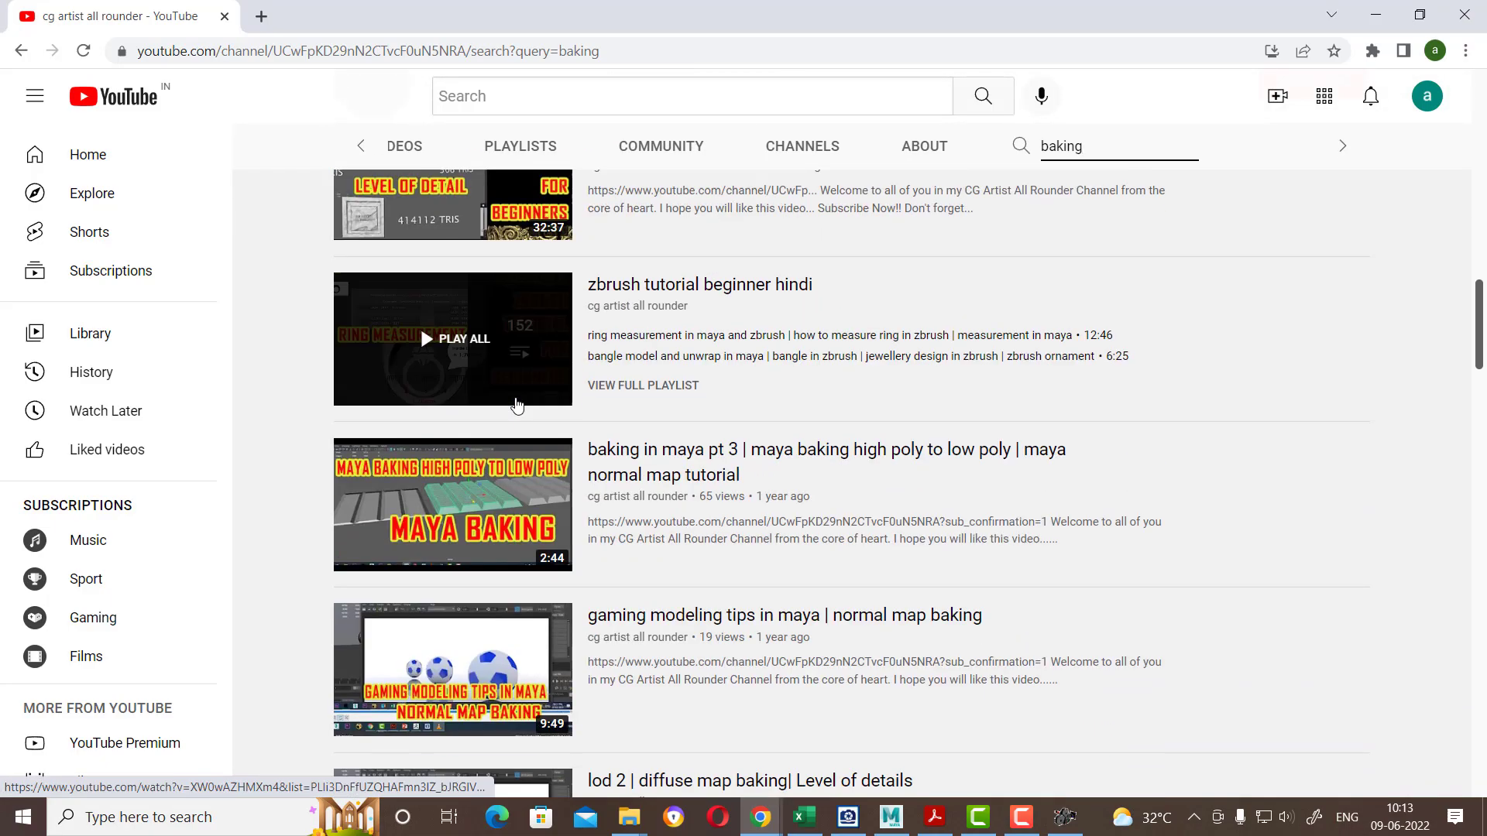
{"action": "scroll", "coordinate": [518, 407], "scroll_direction": "down", "scroll_amount": 3}
{"action": "scroll", "coordinate": [519, 404], "scroll_direction": "down", "scroll_amount": 3}
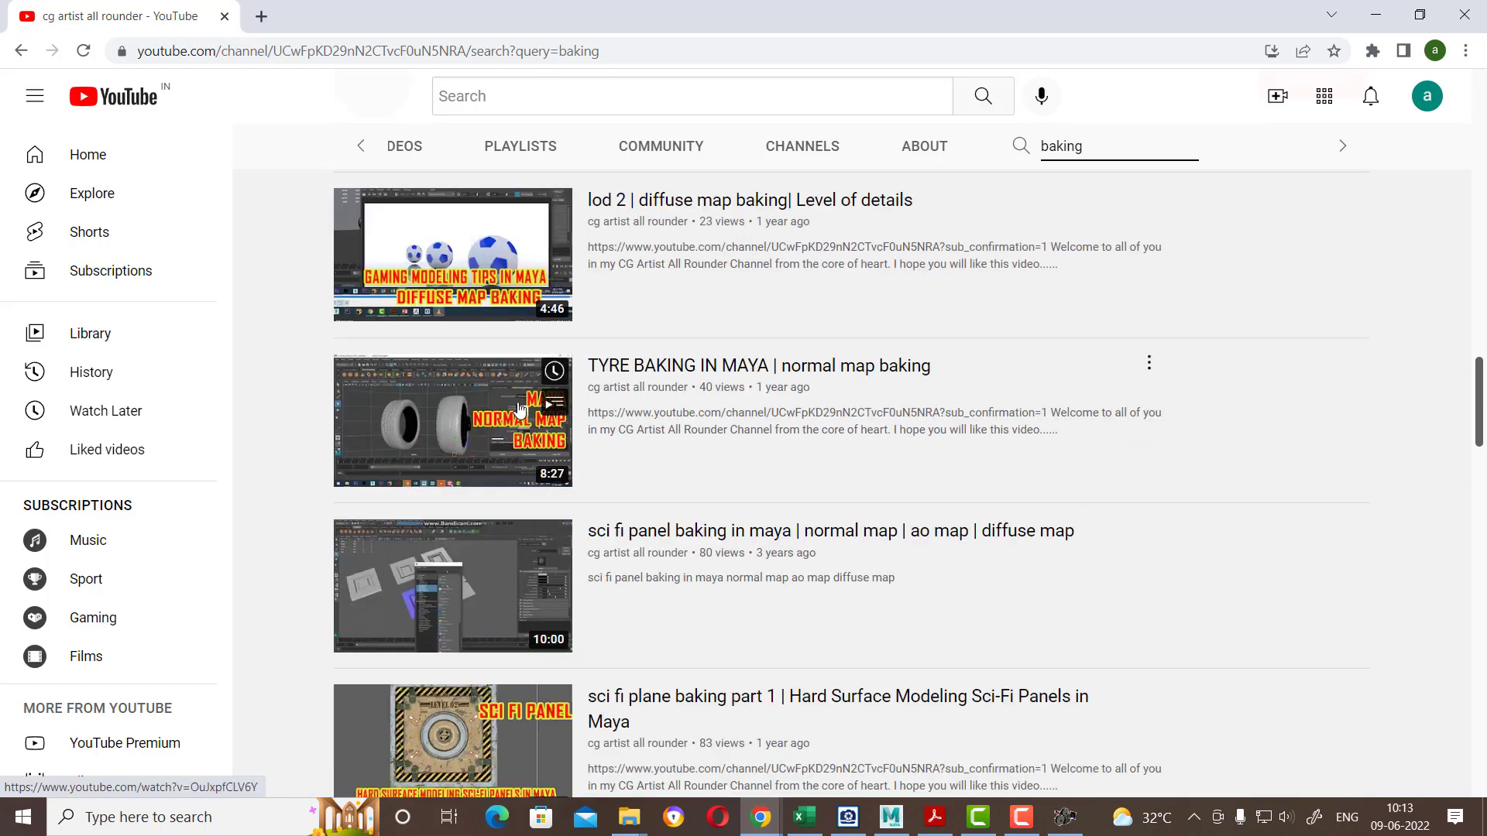
{"action": "scroll", "coordinate": [511, 608], "scroll_direction": "down", "scroll_amount": 4}
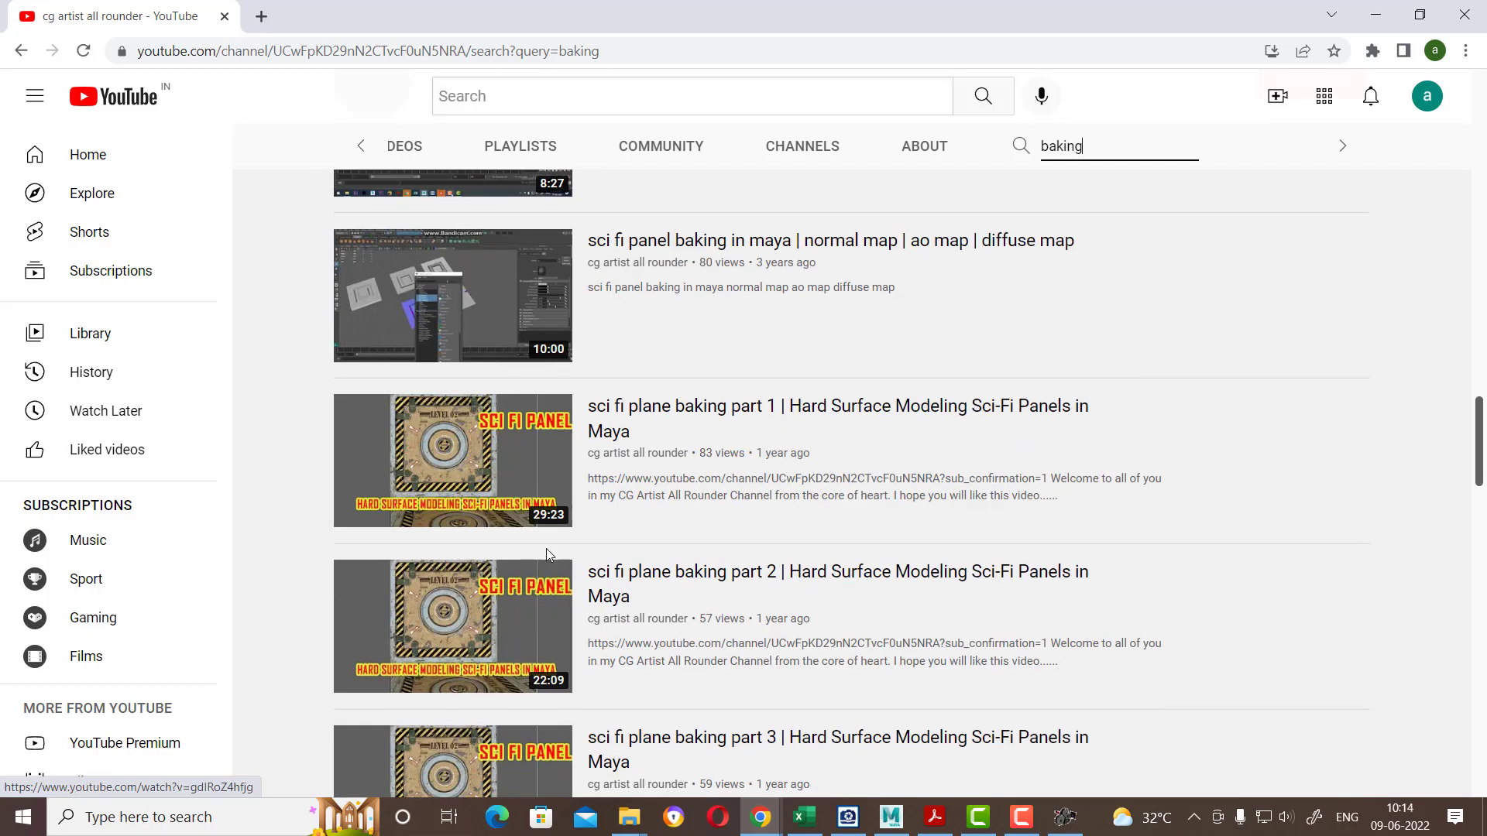
{"action": "scroll", "coordinate": [542, 573], "scroll_direction": "up", "scroll_amount": 5}
{"action": "scroll", "coordinate": [637, 470], "scroll_direction": "up", "scroll_amount": 9}
{"action": "scroll", "coordinate": [635, 471], "scroll_direction": "up", "scroll_amount": 2}
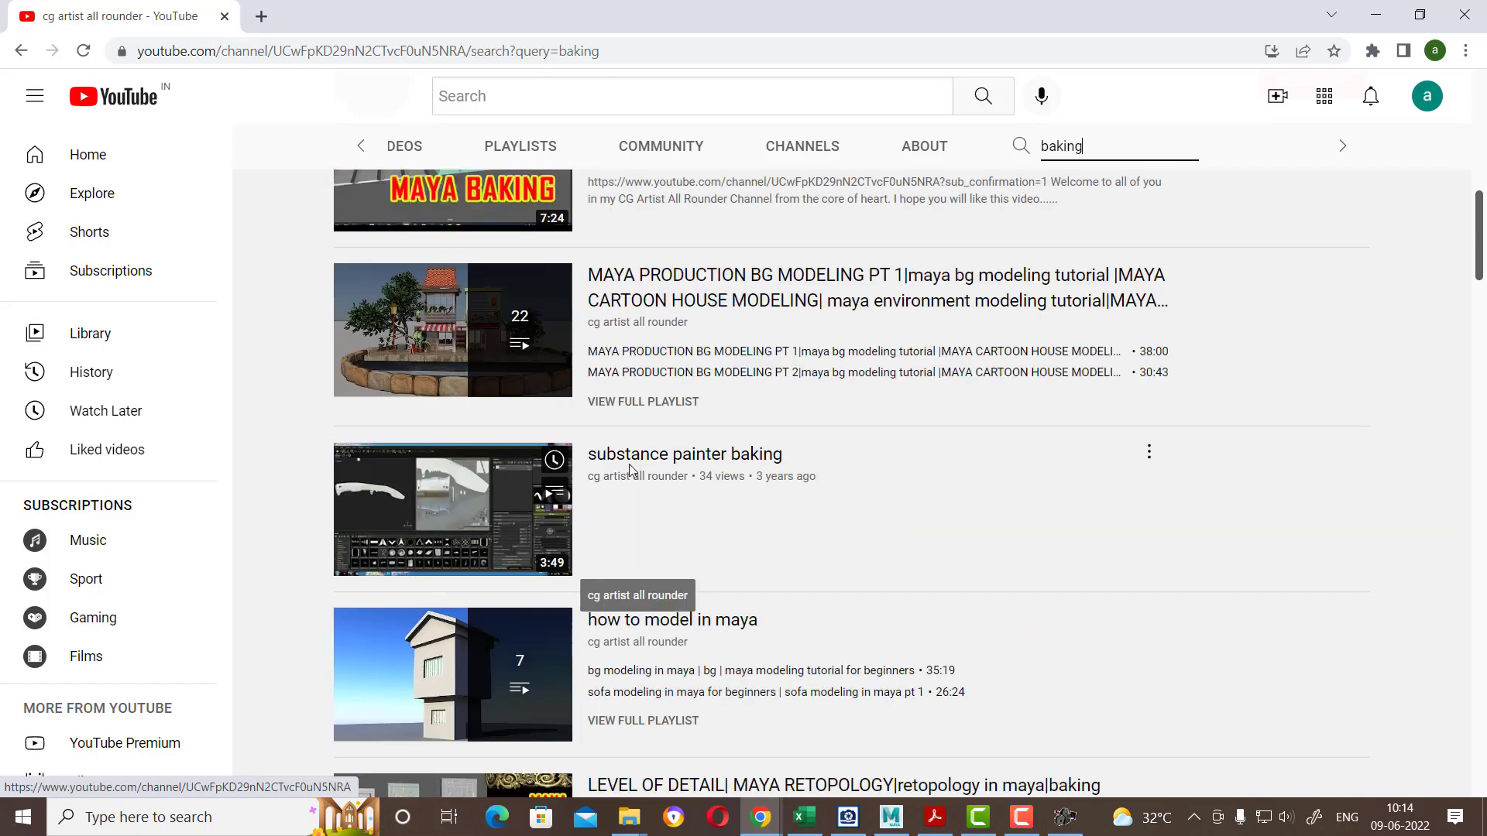
{"action": "scroll", "coordinate": [624, 480], "scroll_direction": "up", "scroll_amount": 3}
{"action": "scroll", "coordinate": [620, 482], "scroll_direction": "up", "scroll_amount": 4}
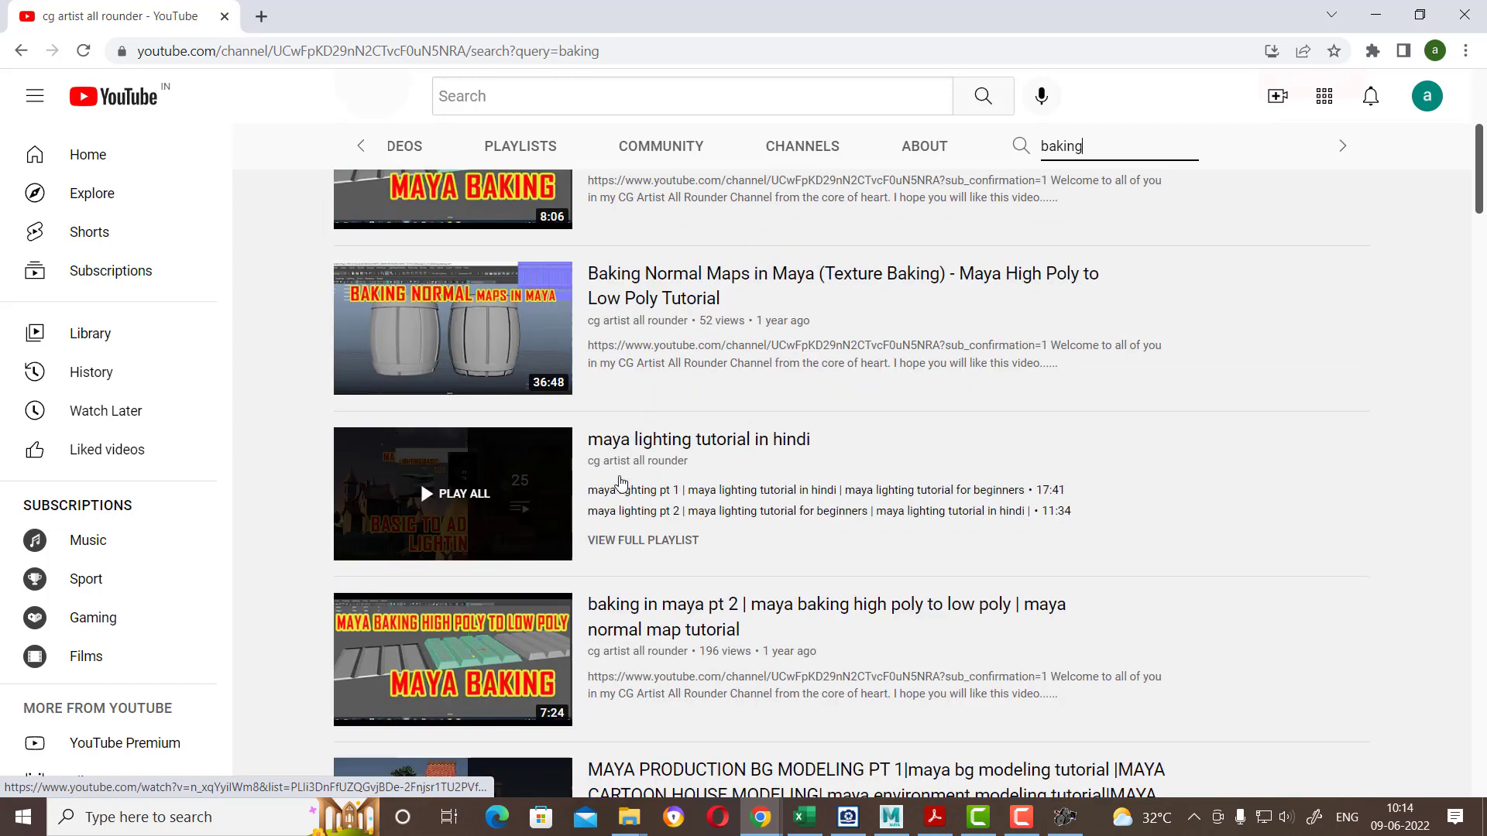
{"action": "scroll", "coordinate": [619, 482], "scroll_direction": "up", "scroll_amount": 1}
{"action": "scroll", "coordinate": [620, 481], "scroll_direction": "up", "scroll_amount": 3}
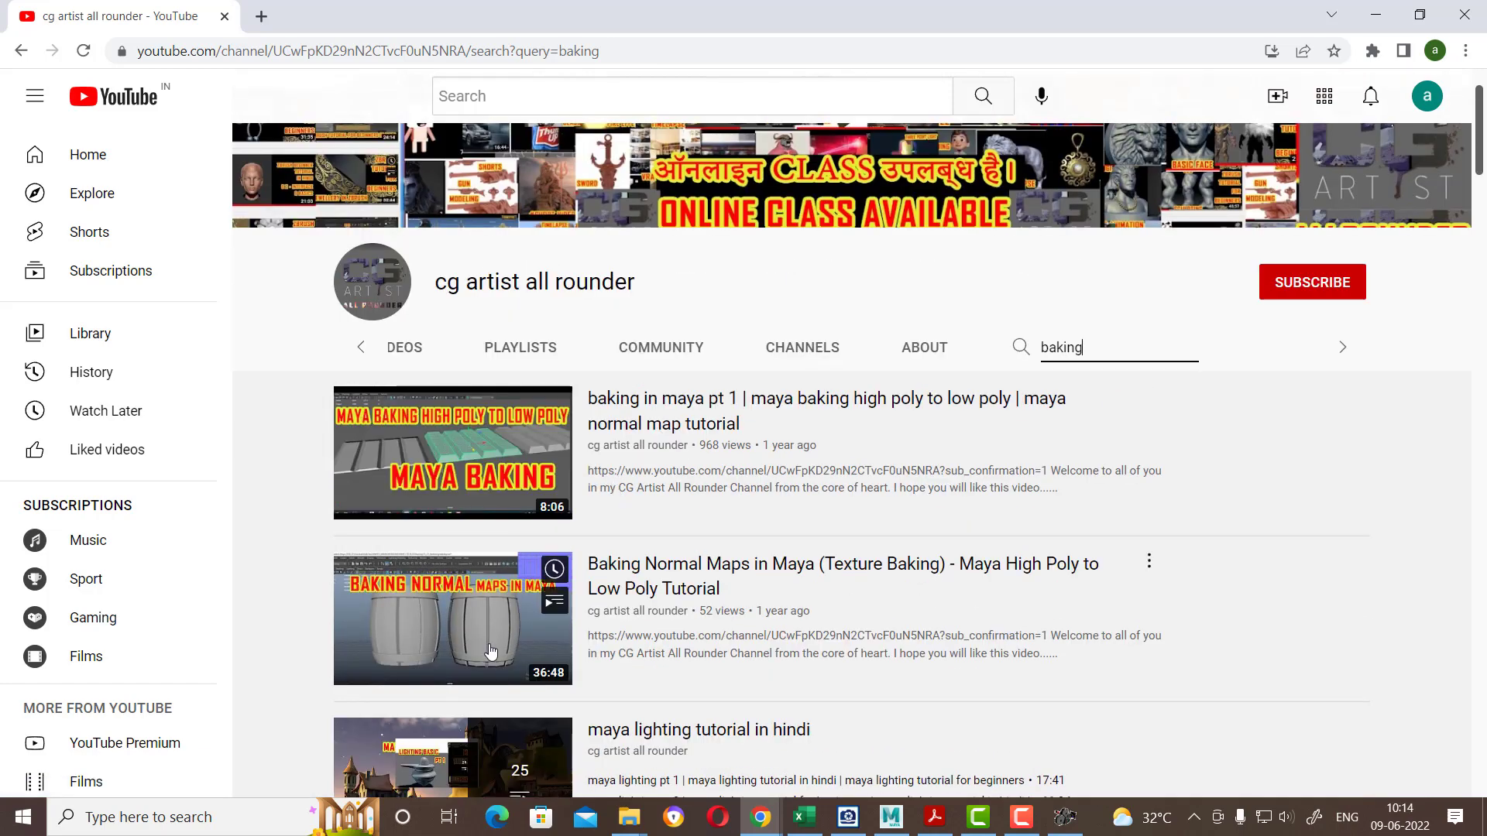
{"action": "mouse_move", "coordinate": [486, 627]}
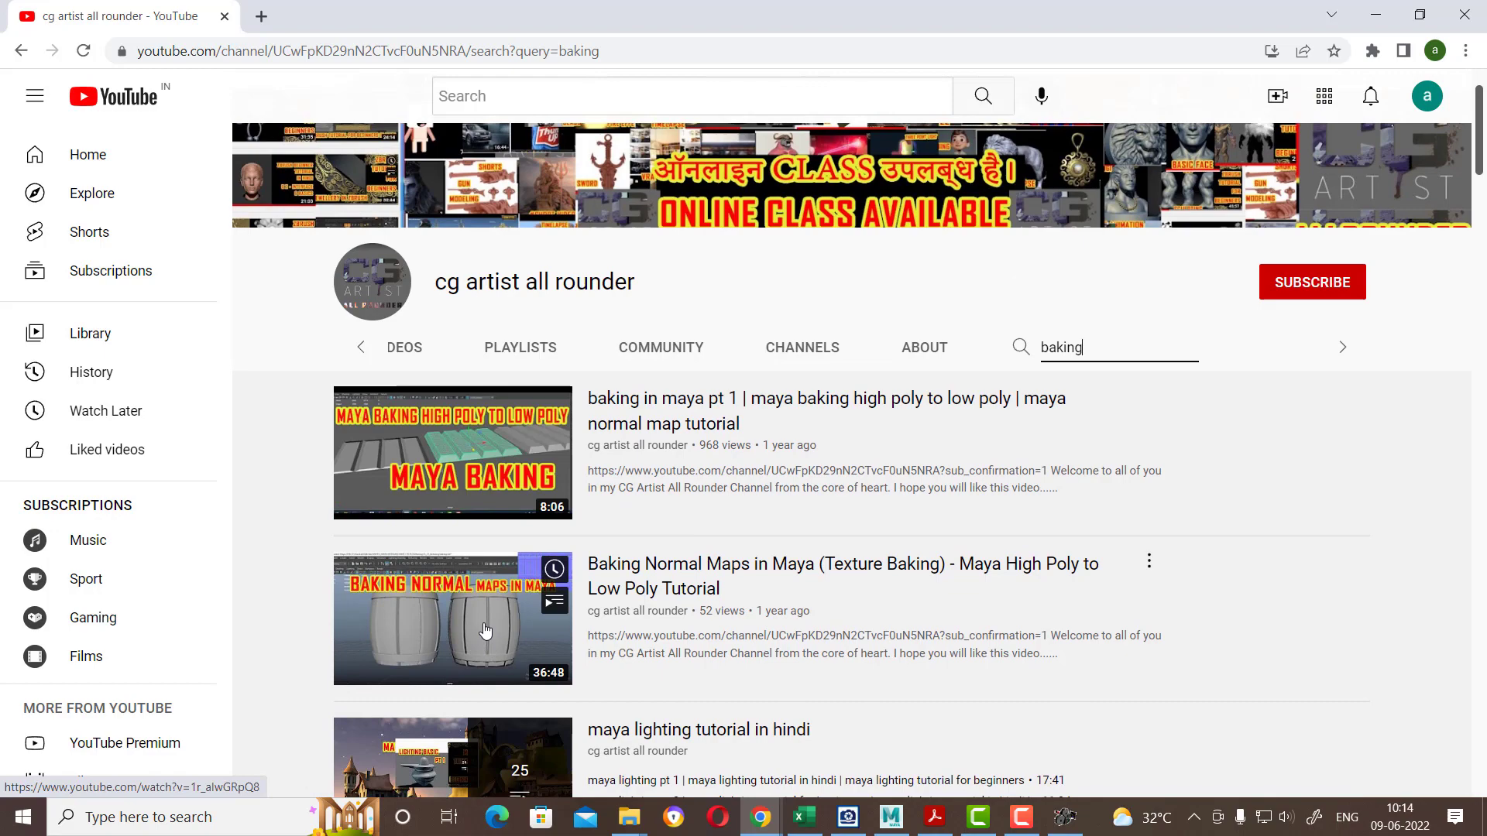
{"action": "middle_click", "coordinate": [485, 631]}
Step: Open the LEVEL OF DETAIL video in another background tab
{"action": "scroll", "coordinate": [620, 615], "scroll_direction": "down", "scroll_amount": 5}
{"action": "scroll", "coordinate": [612, 612], "scroll_direction": "down", "scroll_amount": 4}
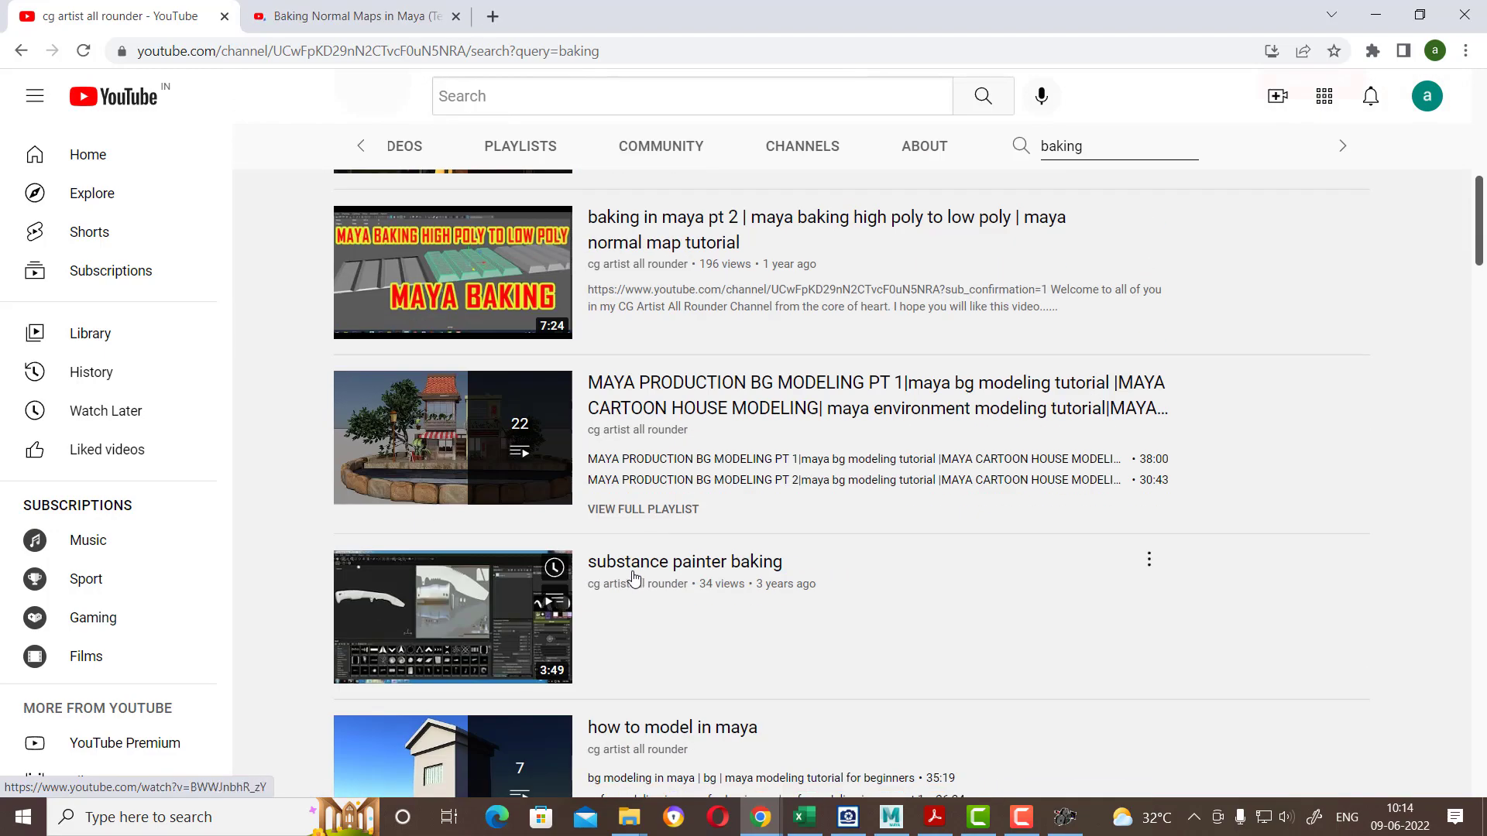
{"action": "scroll", "coordinate": [597, 608], "scroll_direction": "down", "scroll_amount": 5}
{"action": "scroll", "coordinate": [591, 604], "scroll_direction": "down", "scroll_amount": 3}
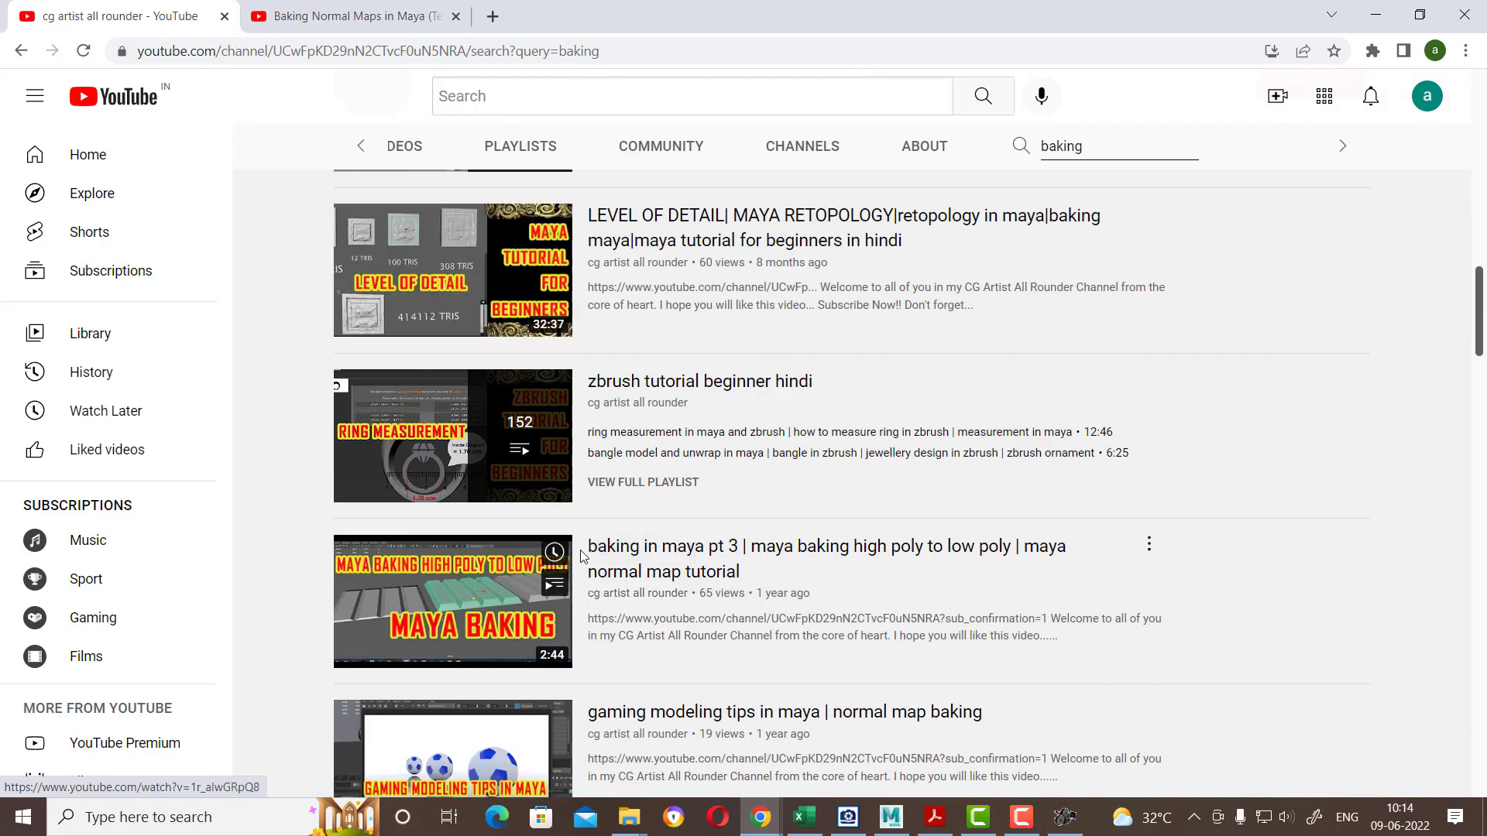
{"action": "middle_click", "coordinate": [477, 312]}
Step: Open the 'zbrush normal map baking pt 1' video
{"action": "scroll", "coordinate": [681, 511], "scroll_direction": "down", "scroll_amount": 4}
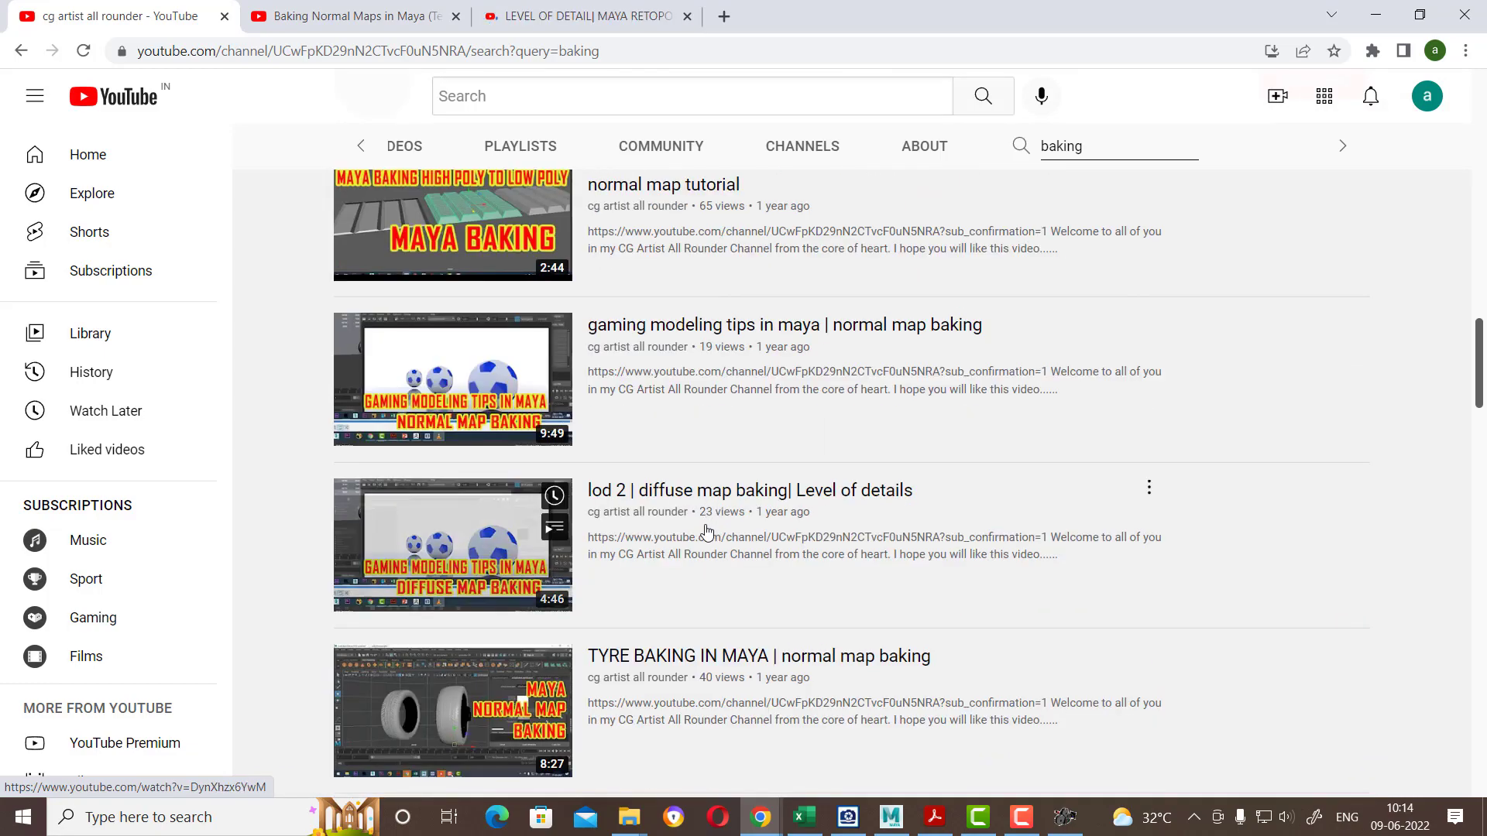
{"action": "scroll", "coordinate": [622, 545], "scroll_direction": "down", "scroll_amount": 3}
{"action": "scroll", "coordinate": [622, 545], "scroll_direction": "down", "scroll_amount": 3}
{"action": "scroll", "coordinate": [557, 434], "scroll_direction": "down", "scroll_amount": 3}
{"action": "scroll", "coordinate": [526, 480], "scroll_direction": "down", "scroll_amount": 2}
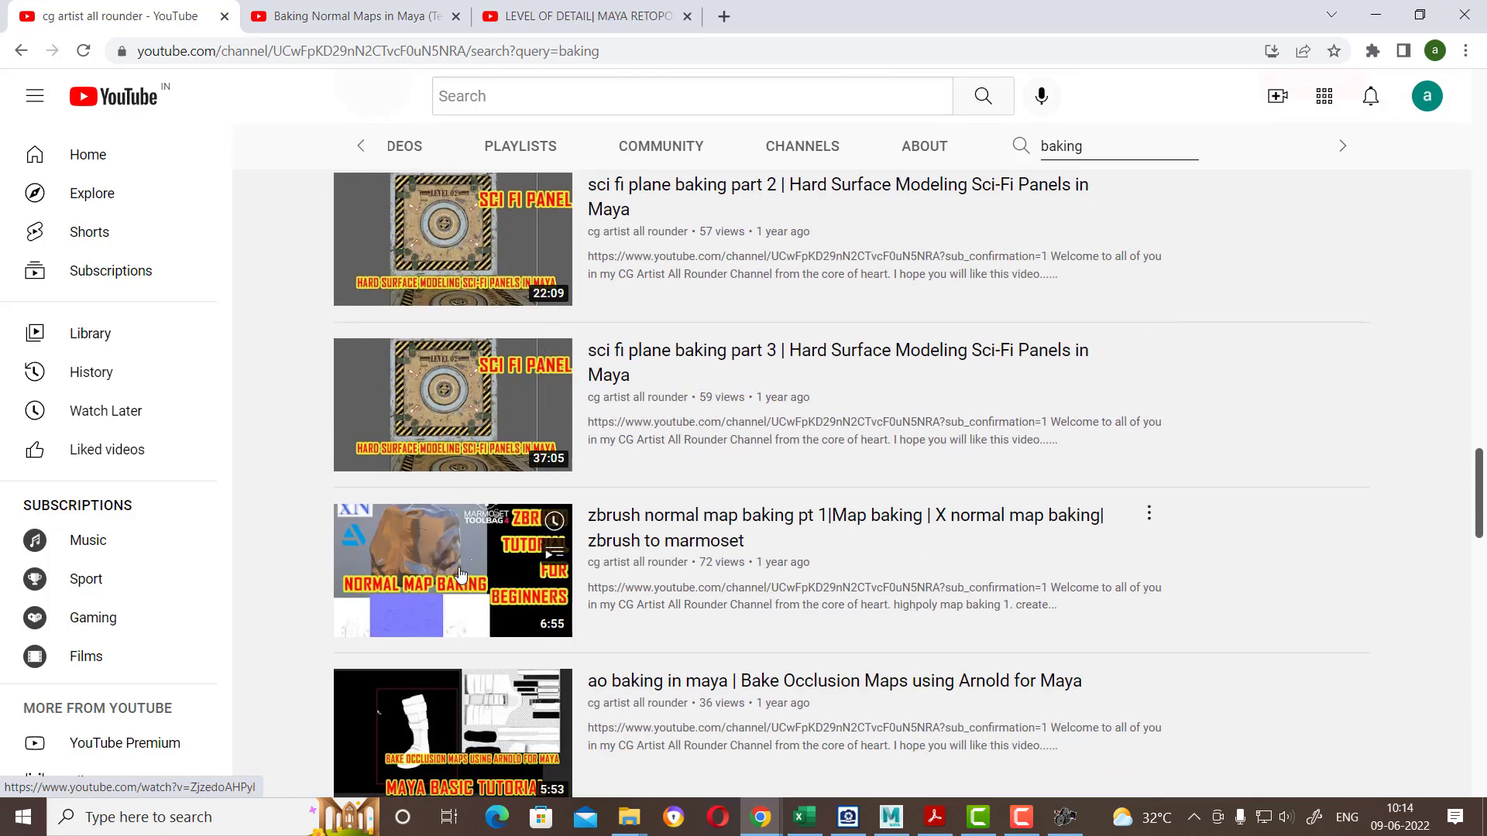
{"action": "left_click", "coordinate": [813, 16]}
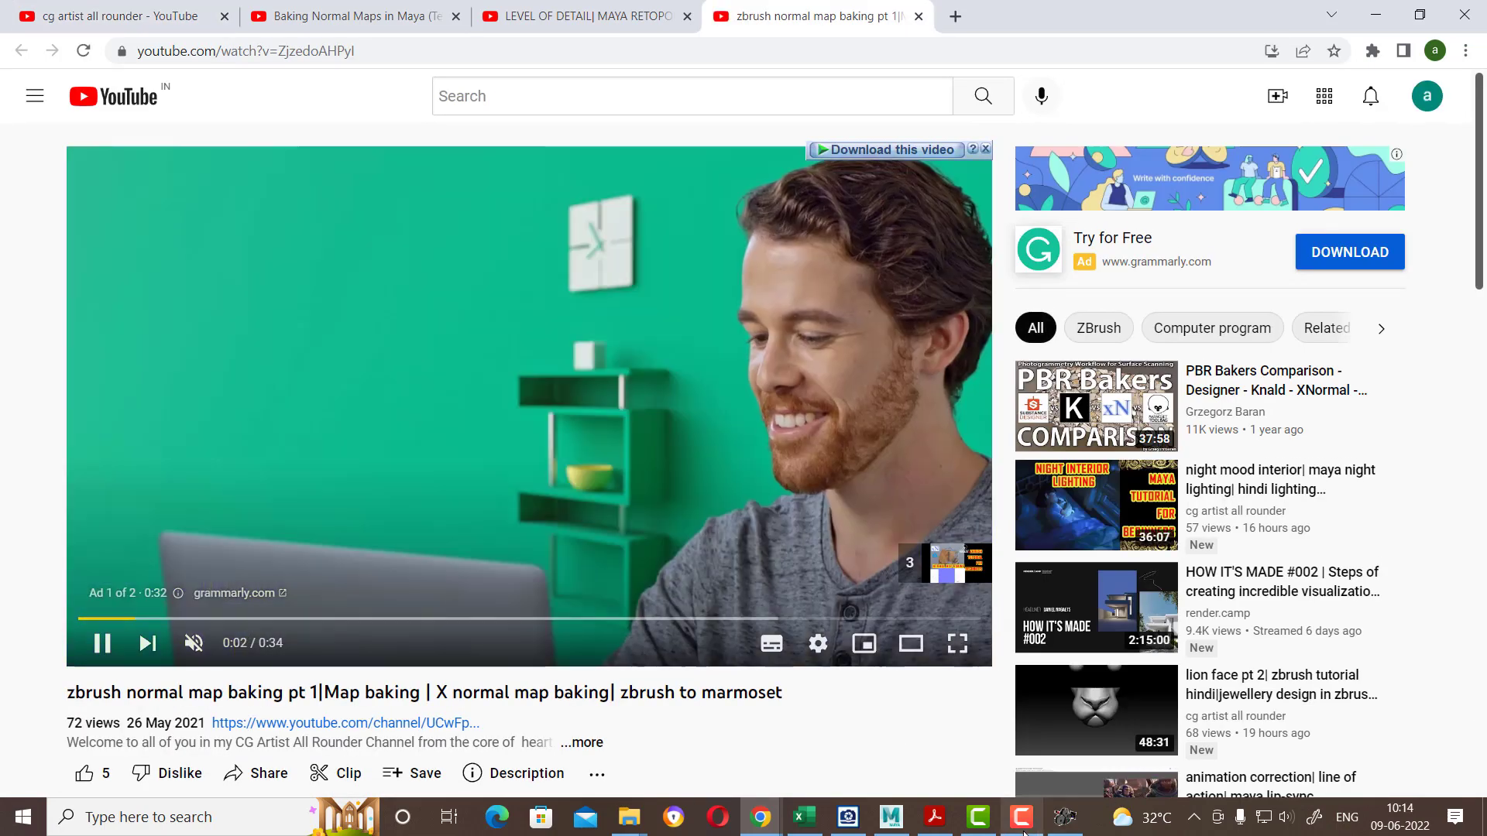
Step: Skip the ad and seek the ZBrush video ahead to about 3:43, then 5:47
{"action": "left_click", "coordinate": [1022, 817]}
{"action": "left_click", "coordinate": [233, 624]}
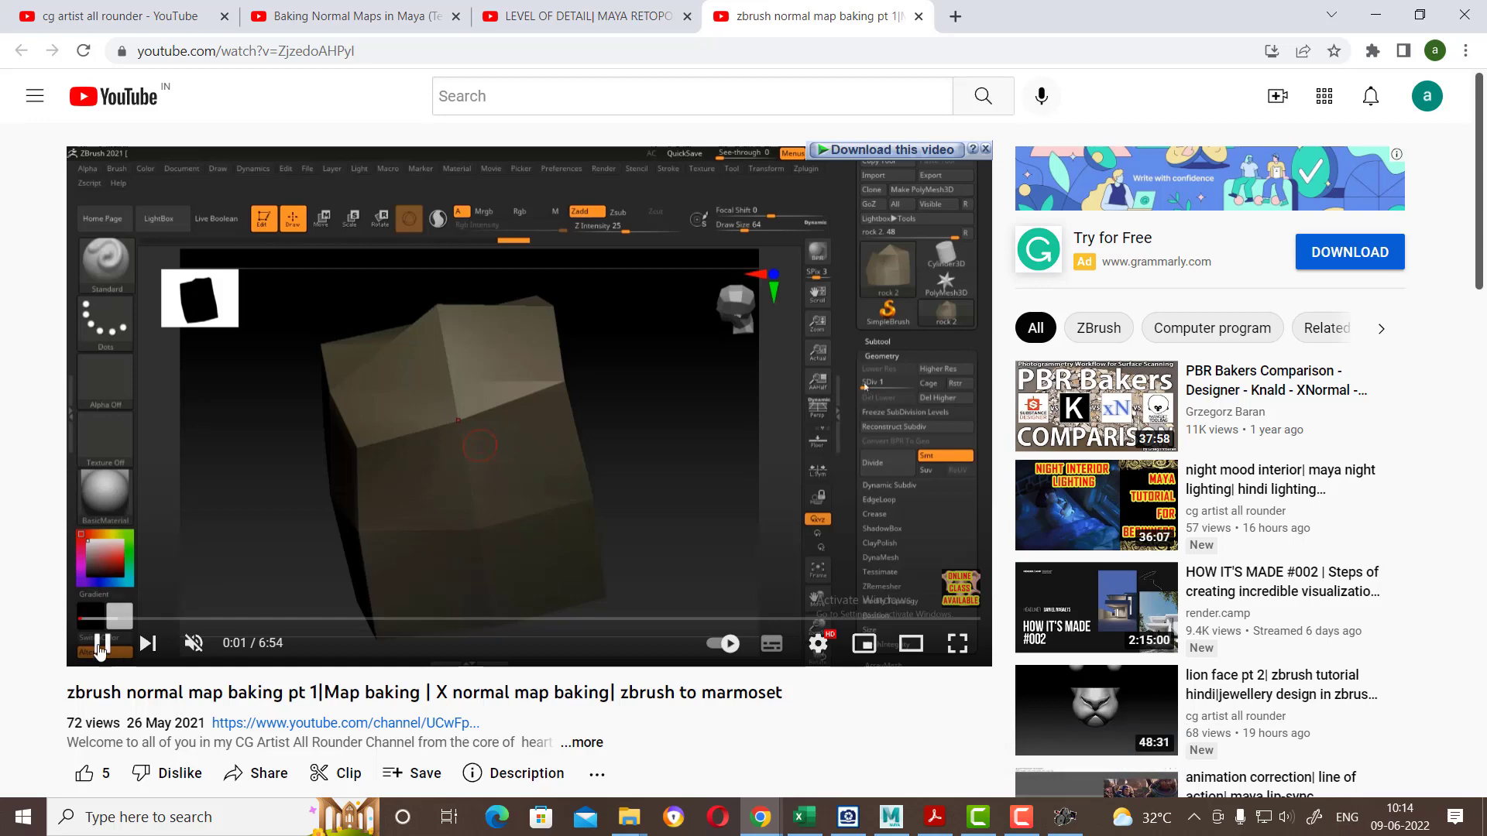
{"action": "mouse_move", "coordinate": [114, 620]}
{"action": "left_mouse_down"}
{"action": "mouse_move", "coordinate": [948, 620]}
{"action": "mouse_move", "coordinate": [768, 624]}
{"action": "left_mouse_up"}
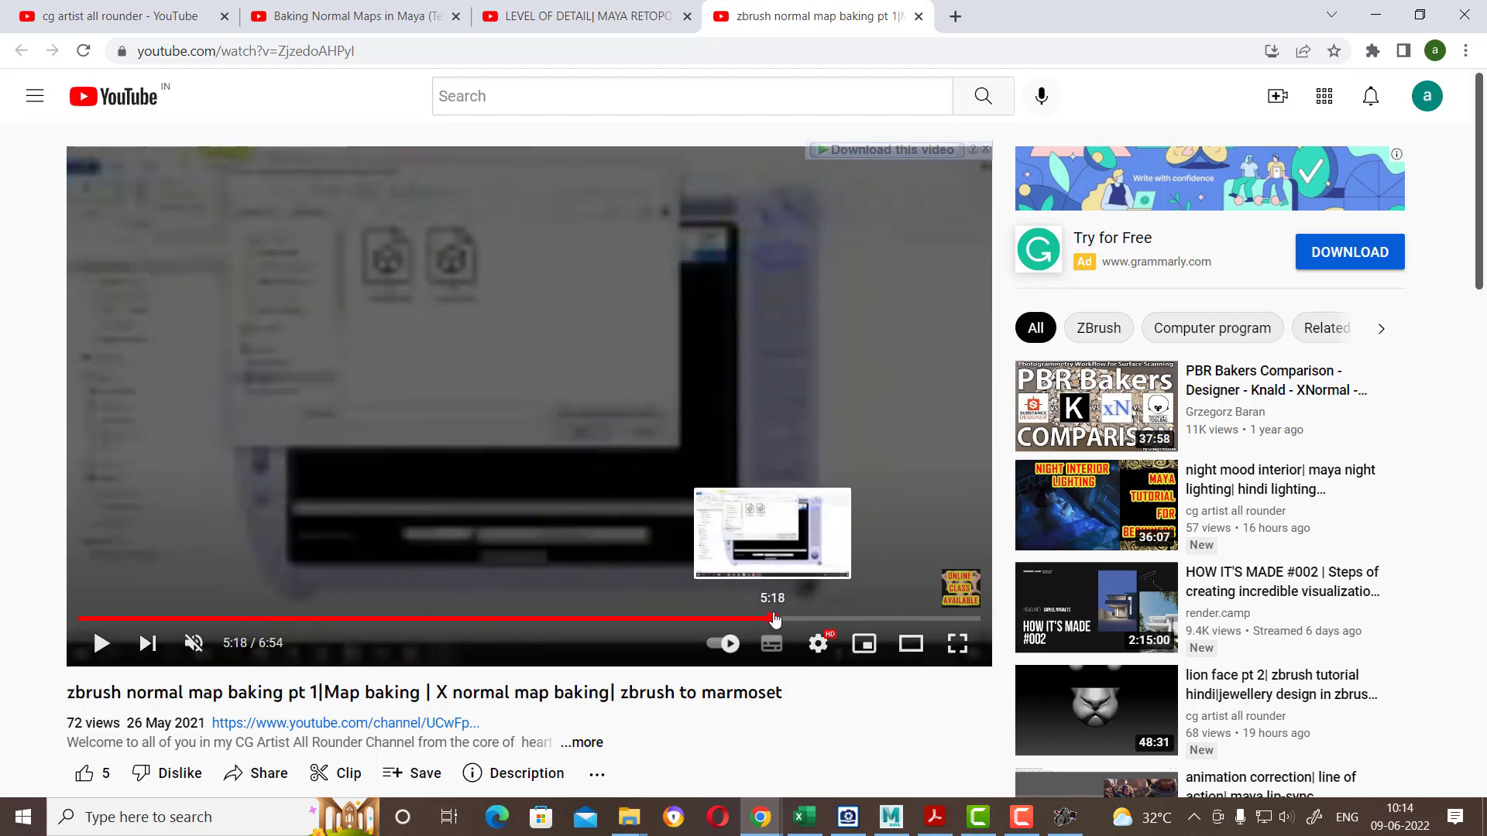
{"action": "left_click_drag", "start_coordinate": [768, 624], "coordinate": [833, 620]}
Step: Pause the LEVEL OF DETAIL and Baking Normal Maps videos, then return to the baking search results
{"action": "key", "text": "ctrl+shift+Tab"}
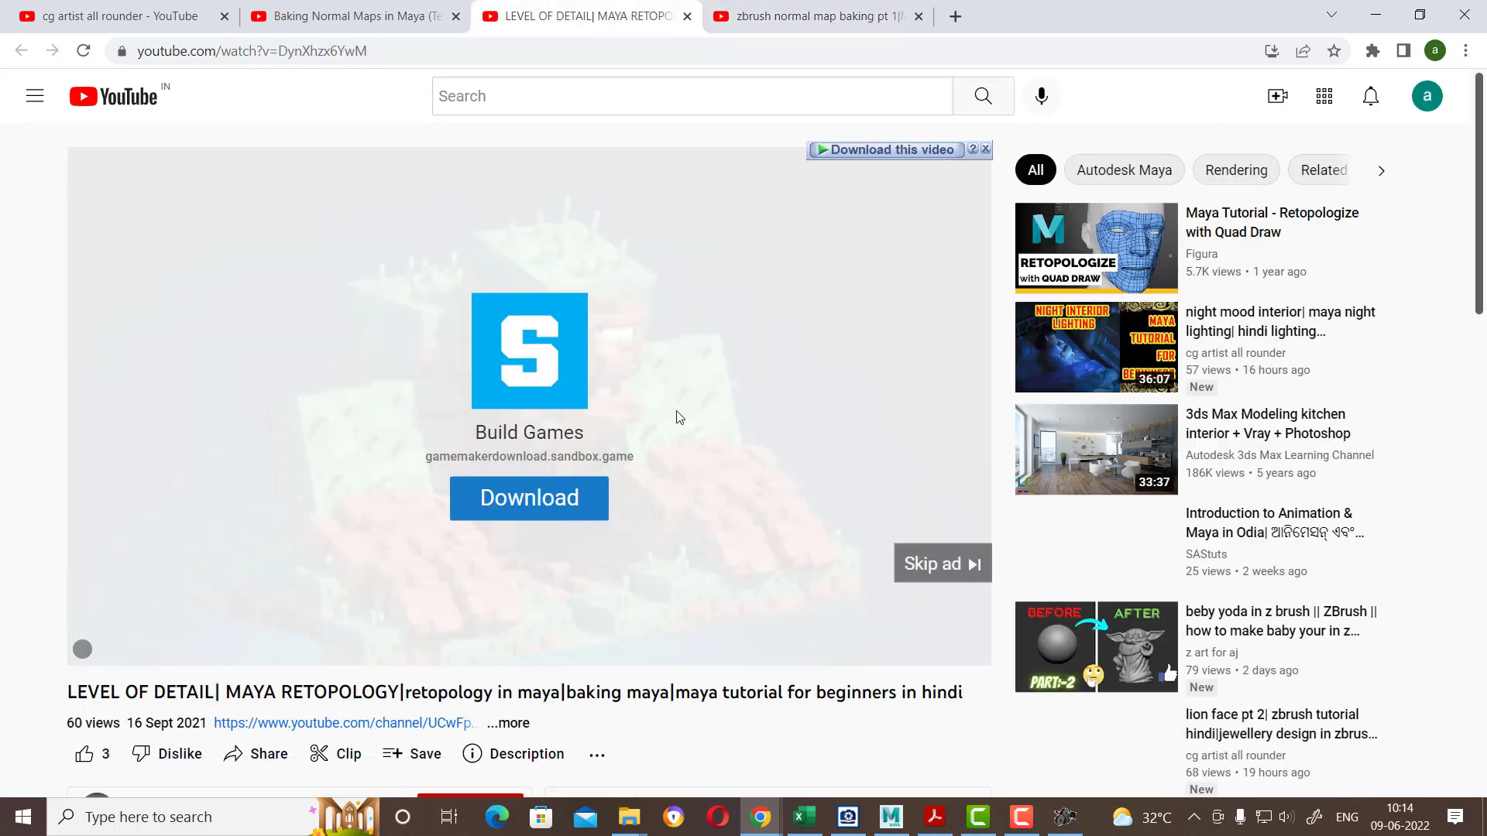
{"action": "left_click", "coordinate": [670, 508]}
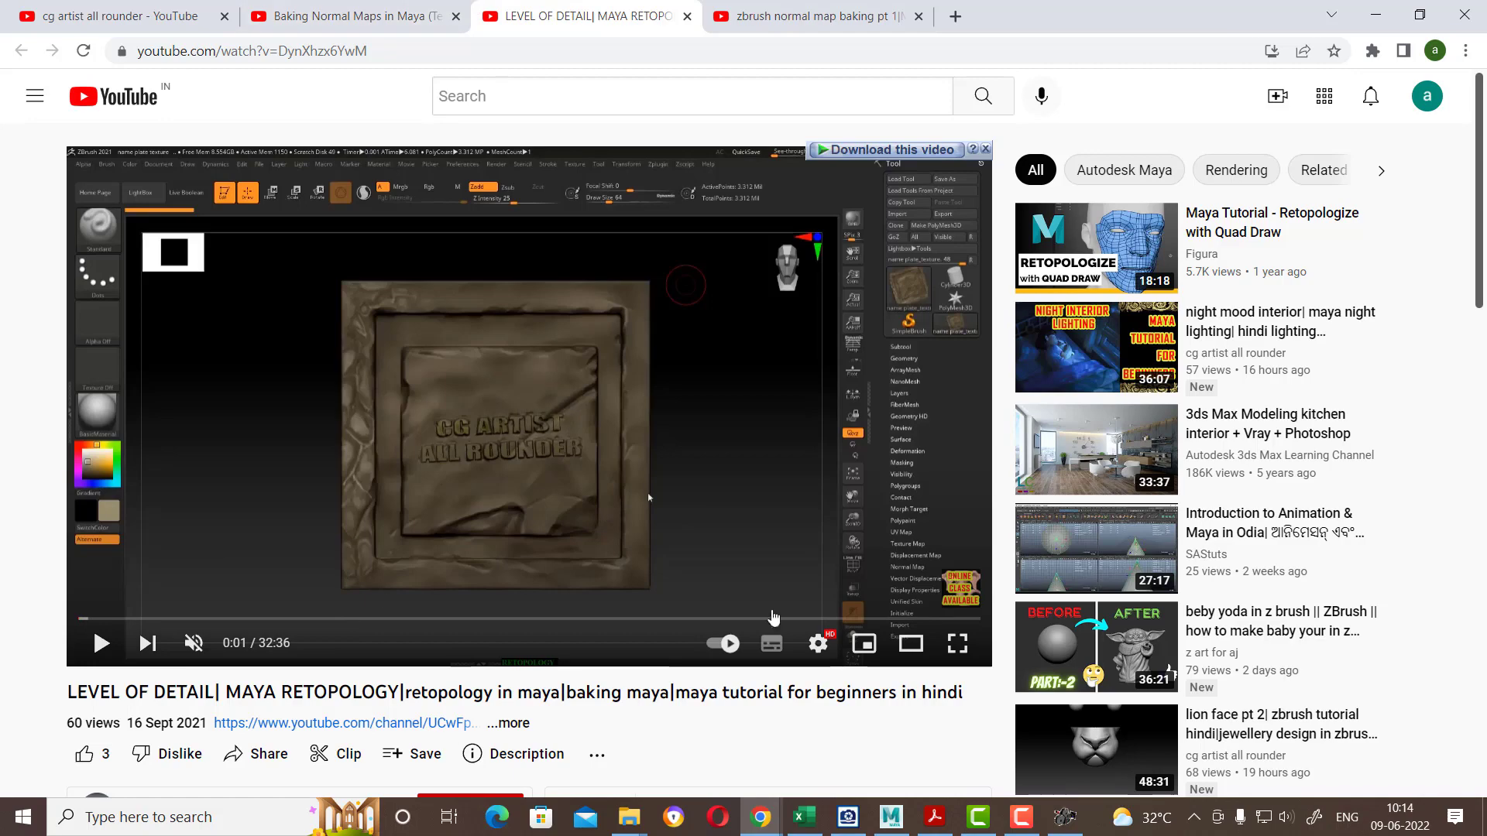
{"action": "left_click", "coordinate": [398, 25]}
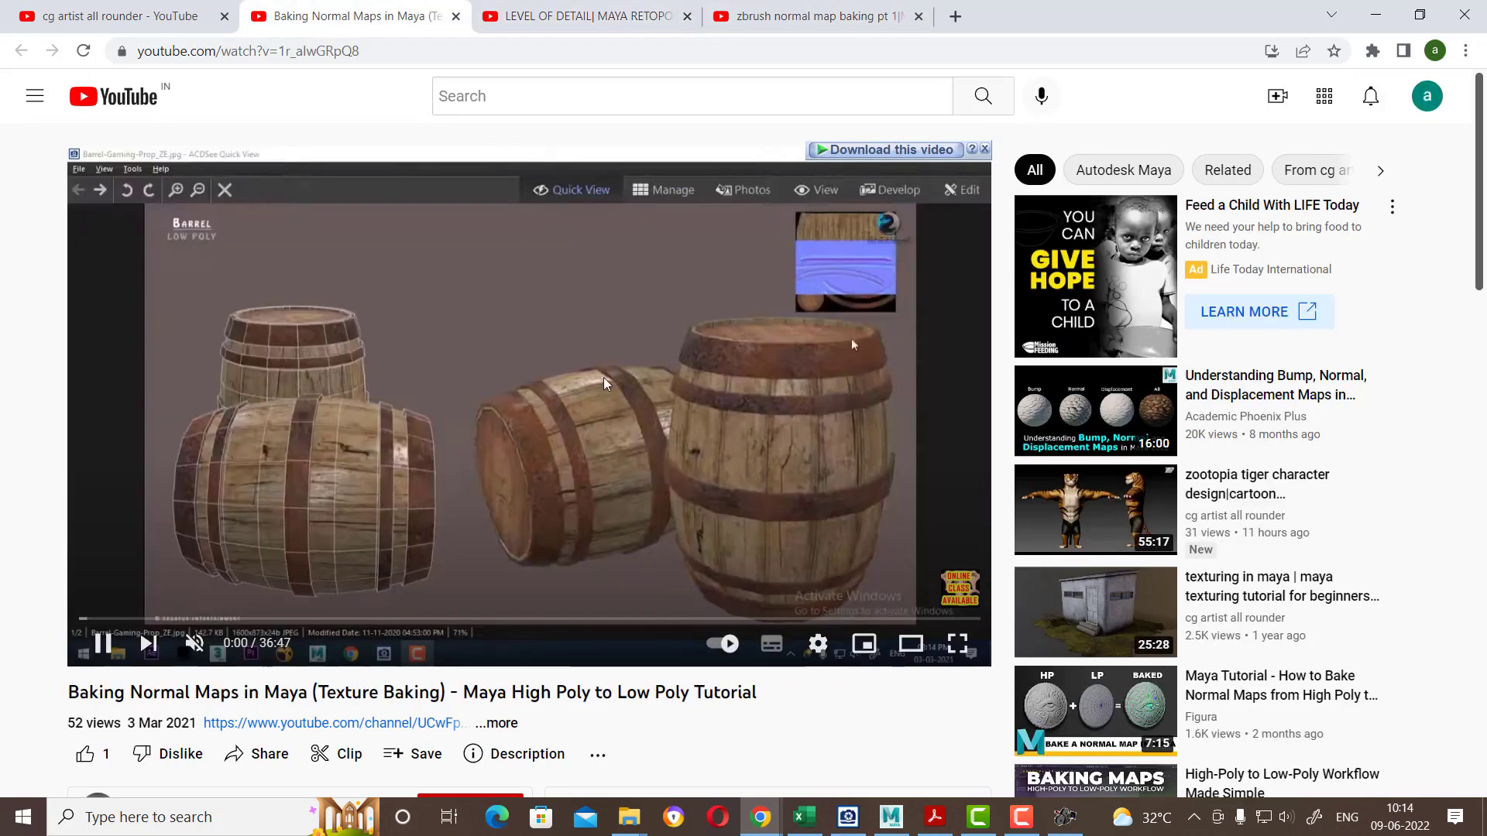
{"action": "key", "text": "space"}
{"action": "left_click", "coordinate": [191, 8]}
{"action": "scroll", "coordinate": [693, 573], "scroll_direction": "down", "scroll_amount": 5}
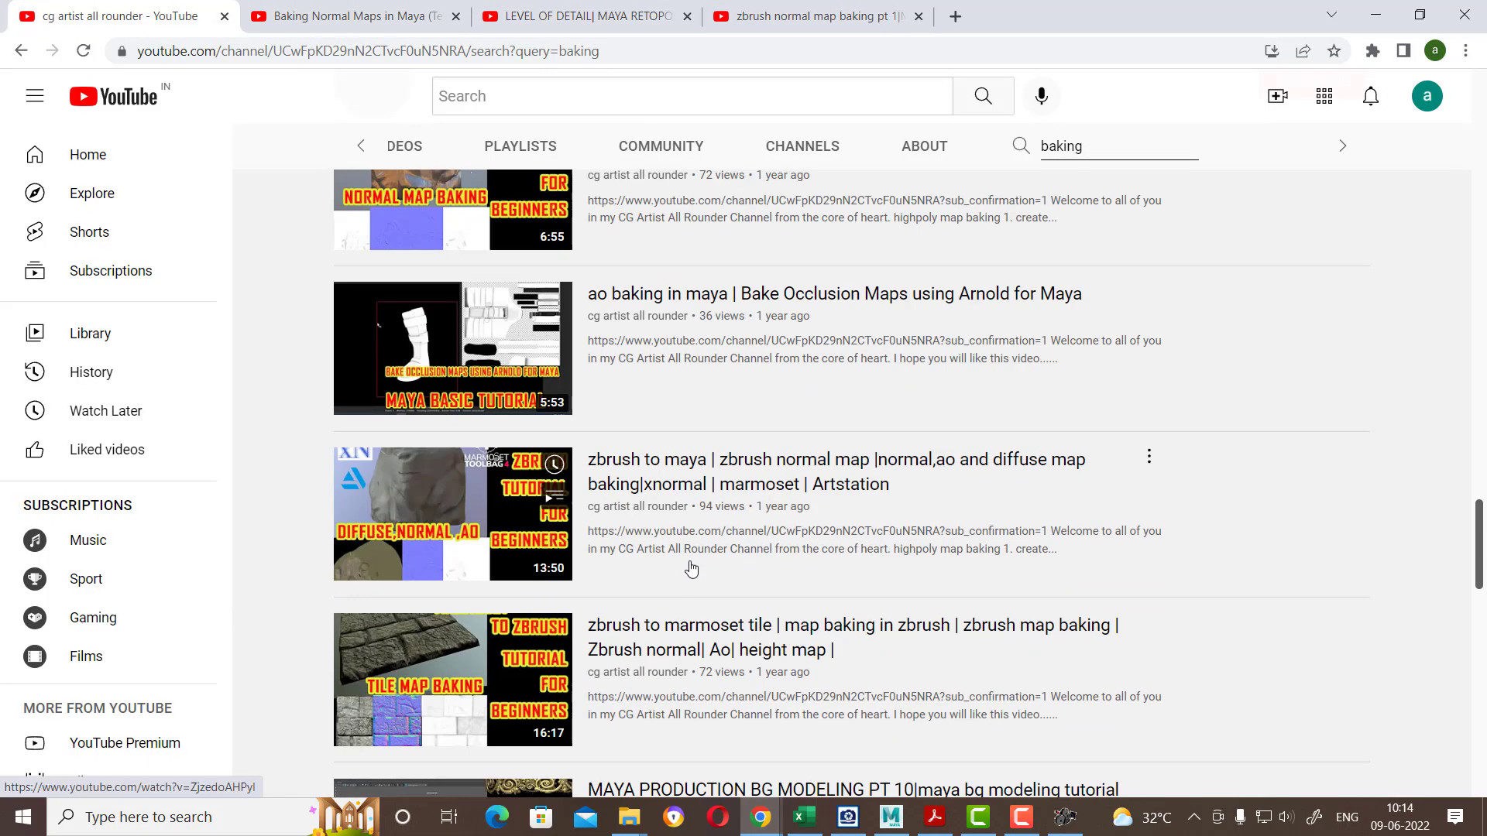
{"action": "scroll", "coordinate": [693, 573], "scroll_direction": "down", "scroll_amount": 1}
{"action": "mouse_move", "coordinate": [452, 514]}
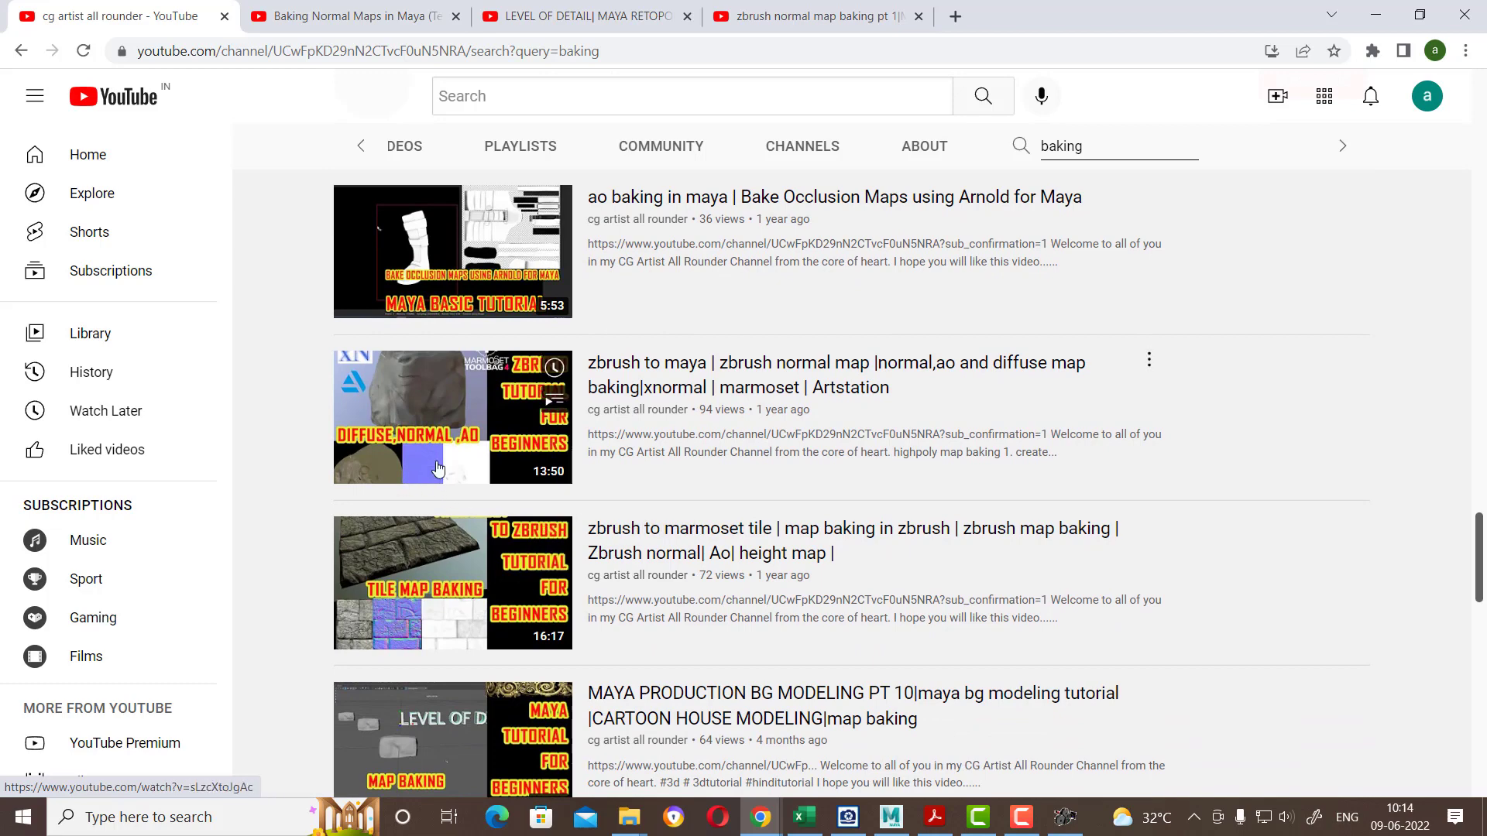
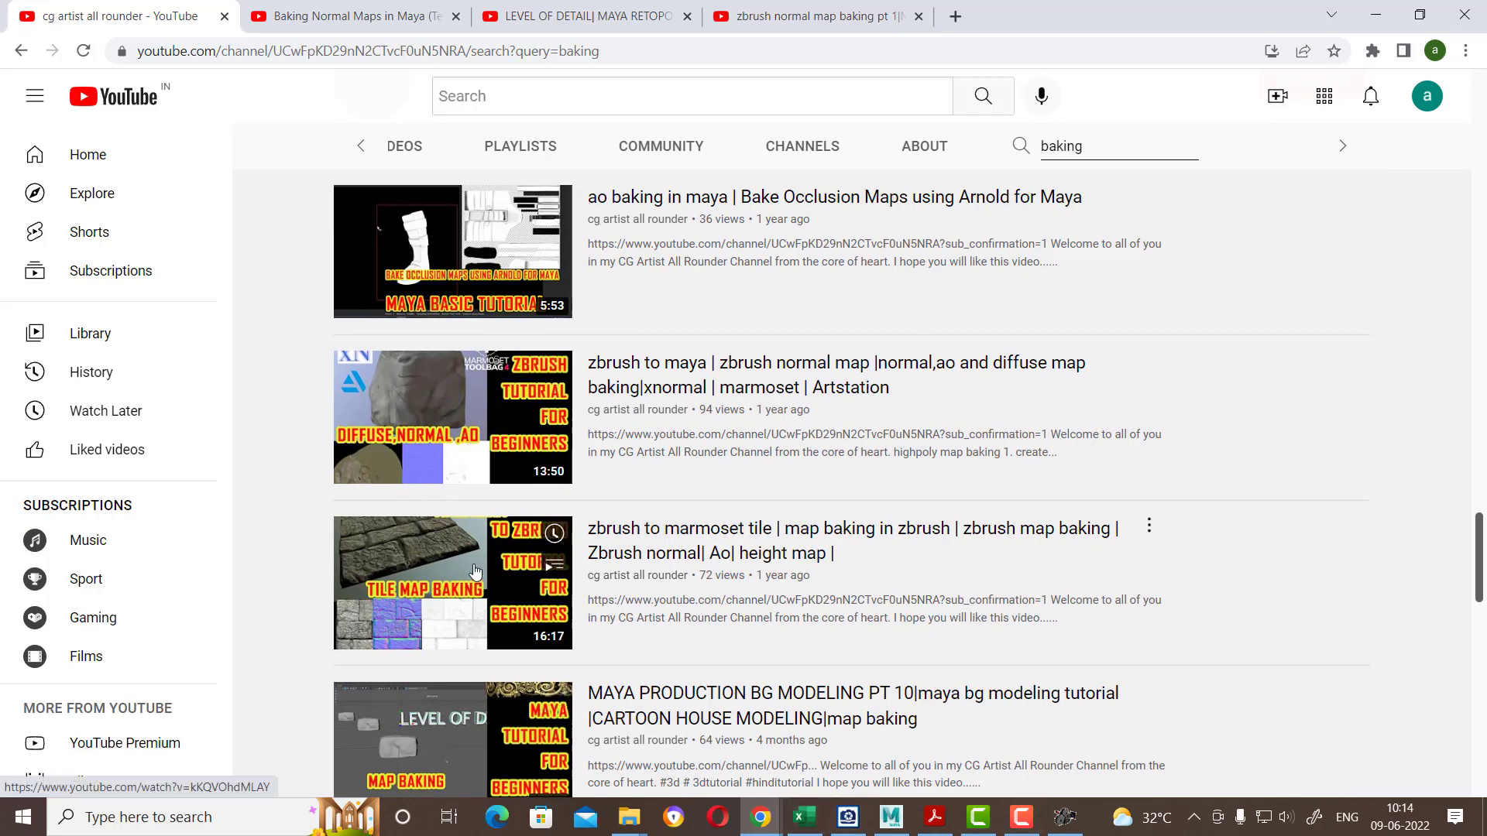
Step: Leave the YouTube baking tutorial results and return to the Maya cylinder scene
{"action": "scroll", "coordinate": [878, 790], "scroll_direction": "down", "scroll_amount": 3}
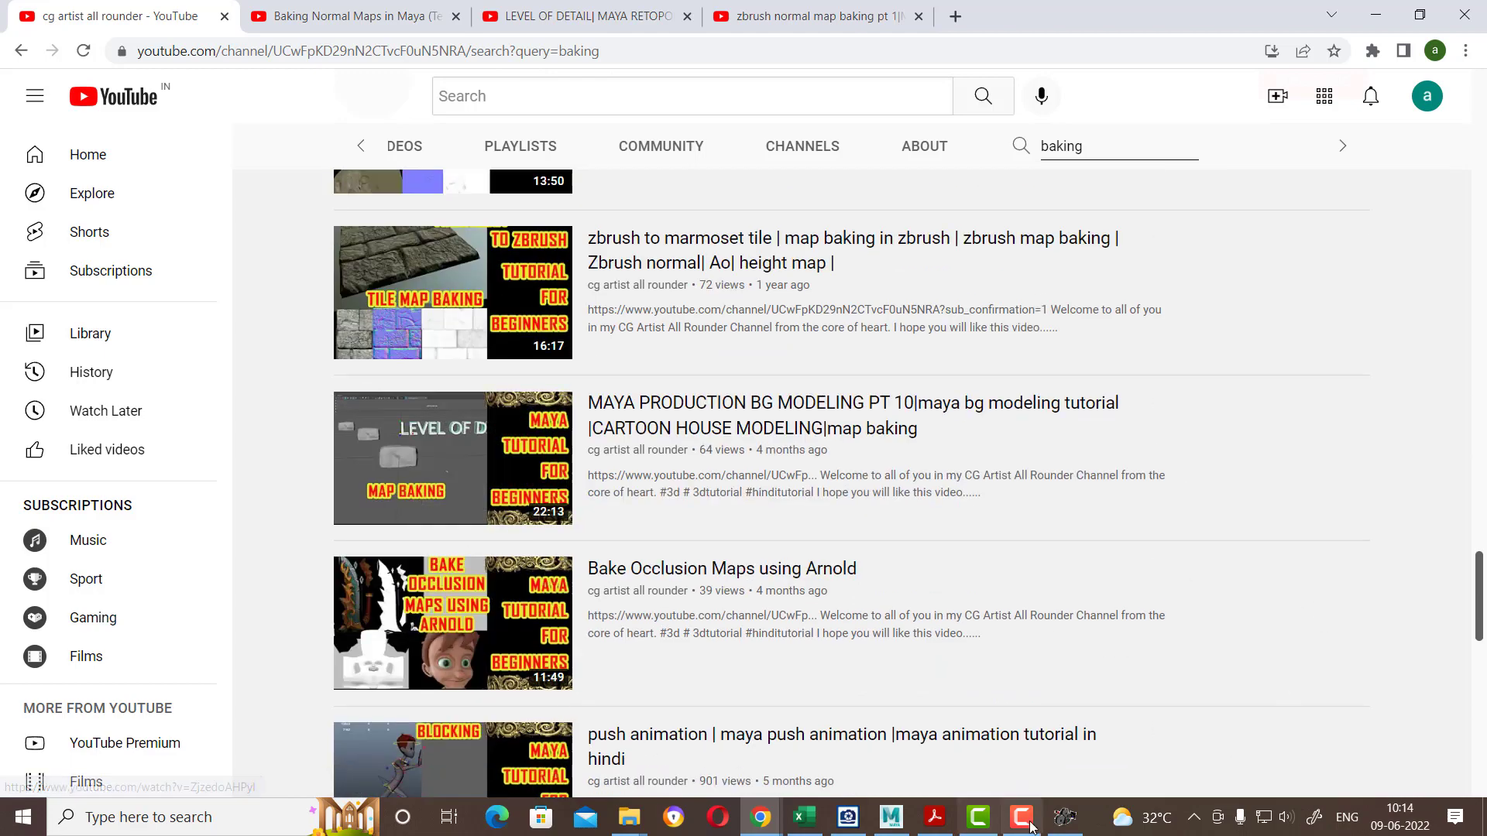
{"action": "left_click", "coordinate": [891, 817]}
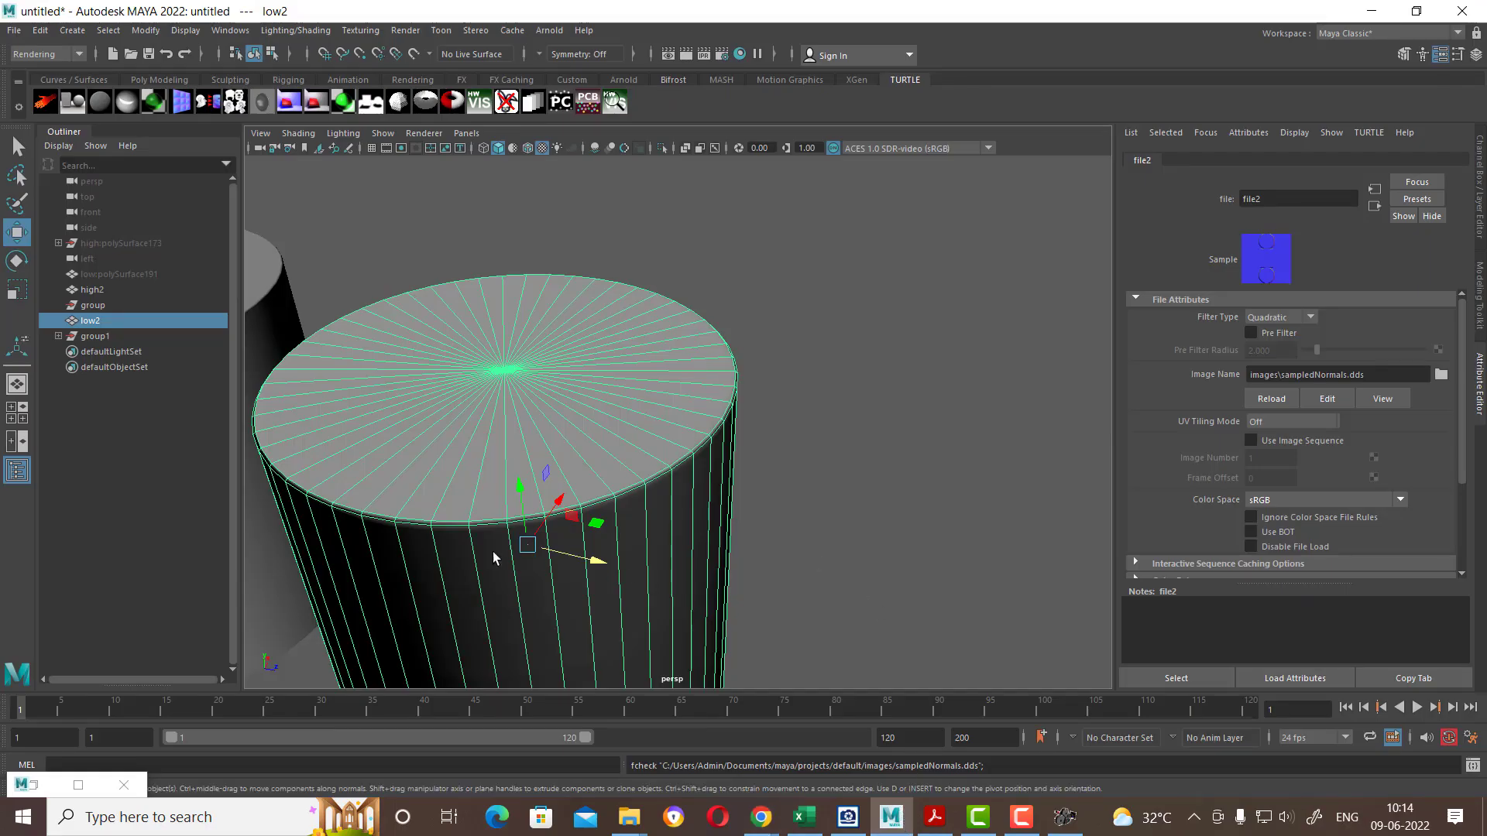
Step: Change the low2 cylinder's material type from Lambert to Blinn
{"action": "middle_click_drag", "start_coordinate": [497, 553], "coordinate": [762, 542], "text": "alt"}
{"action": "left_click_drag", "start_coordinate": [763, 542], "coordinate": [511, 395], "text": "alt"}
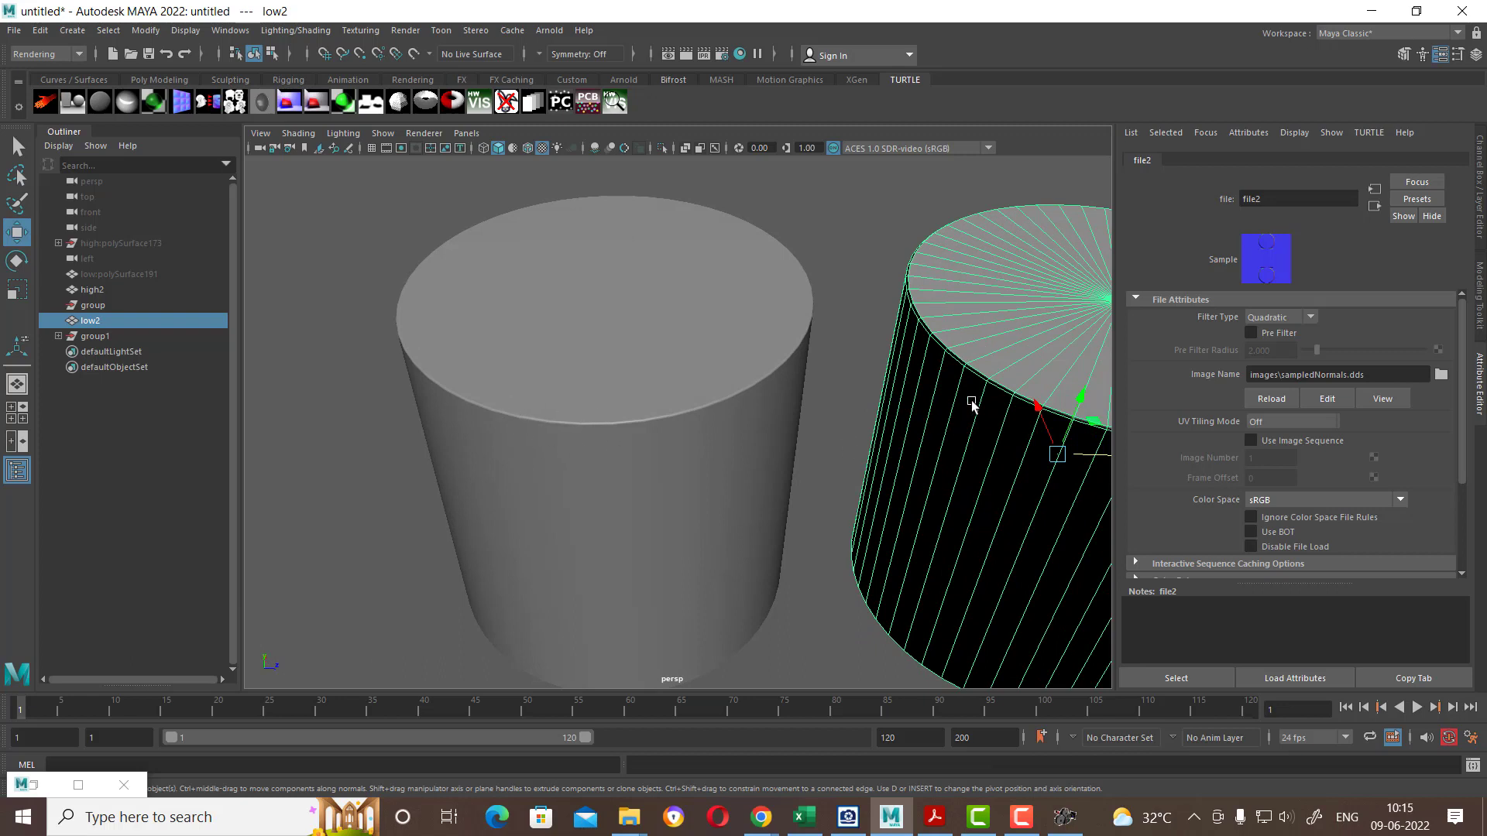
{"action": "right_click_drag", "start_coordinate": [972, 404], "coordinate": [999, 742]}
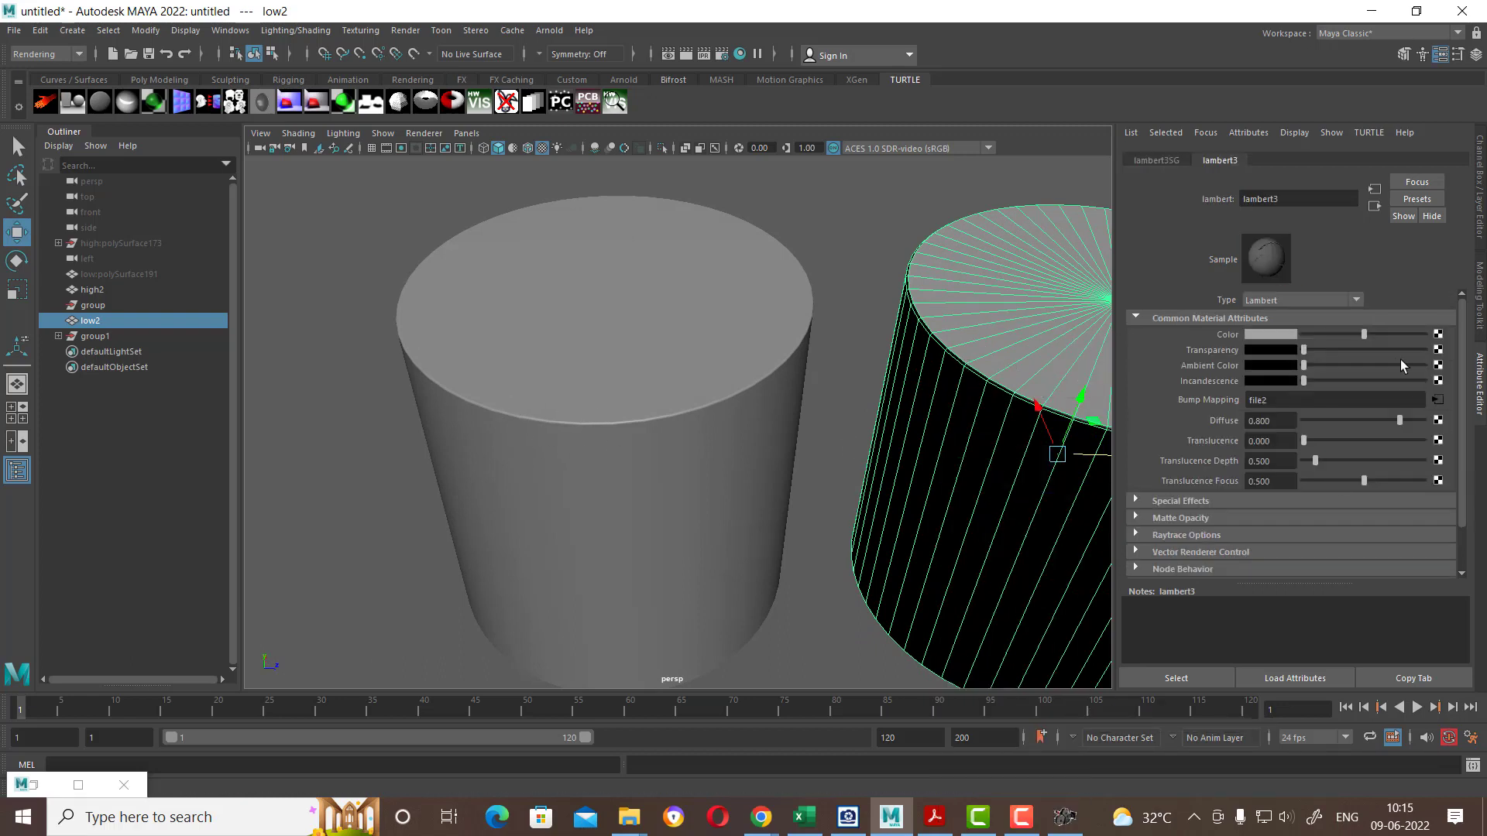
{"action": "left_click", "coordinate": [1304, 299]}
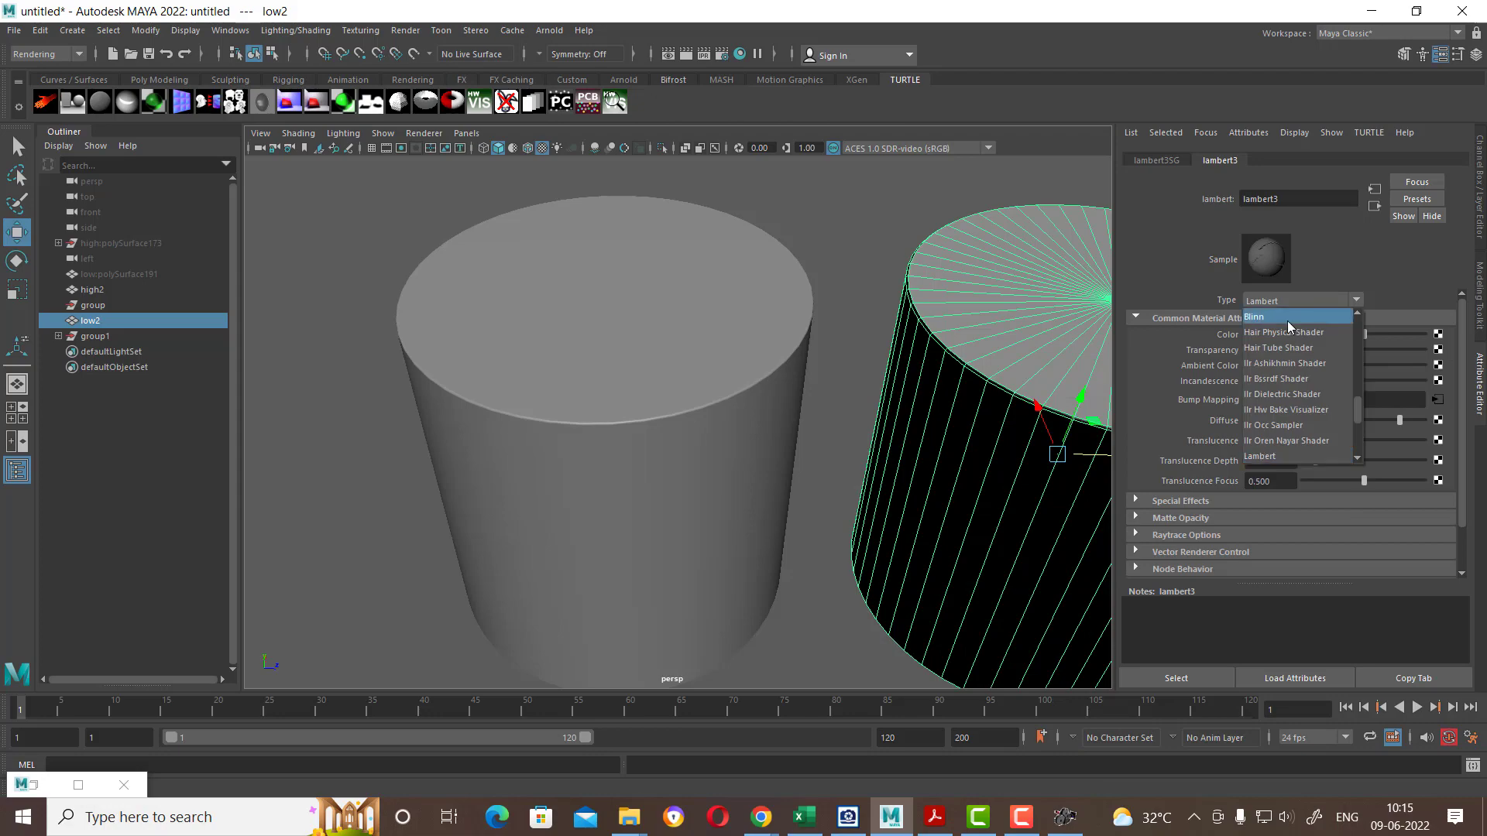
{"action": "left_click", "coordinate": [1287, 320]}
Step: Compare the high2 and low2 cylinder rims up close, leaving low2 selected
{"action": "left_click", "coordinate": [734, 265]}
{"action": "mouse_move", "coordinate": [734, 265]}
{"action": "left_mouse_down", "text": "alt"}
{"action": "mouse_move", "coordinate": [747, 420]}
{"action": "mouse_move", "coordinate": [675, 331]}
{"action": "mouse_move", "coordinate": [769, 392]}
{"action": "mouse_move", "coordinate": [741, 375]}
{"action": "left_mouse_up", "text": "alt"}
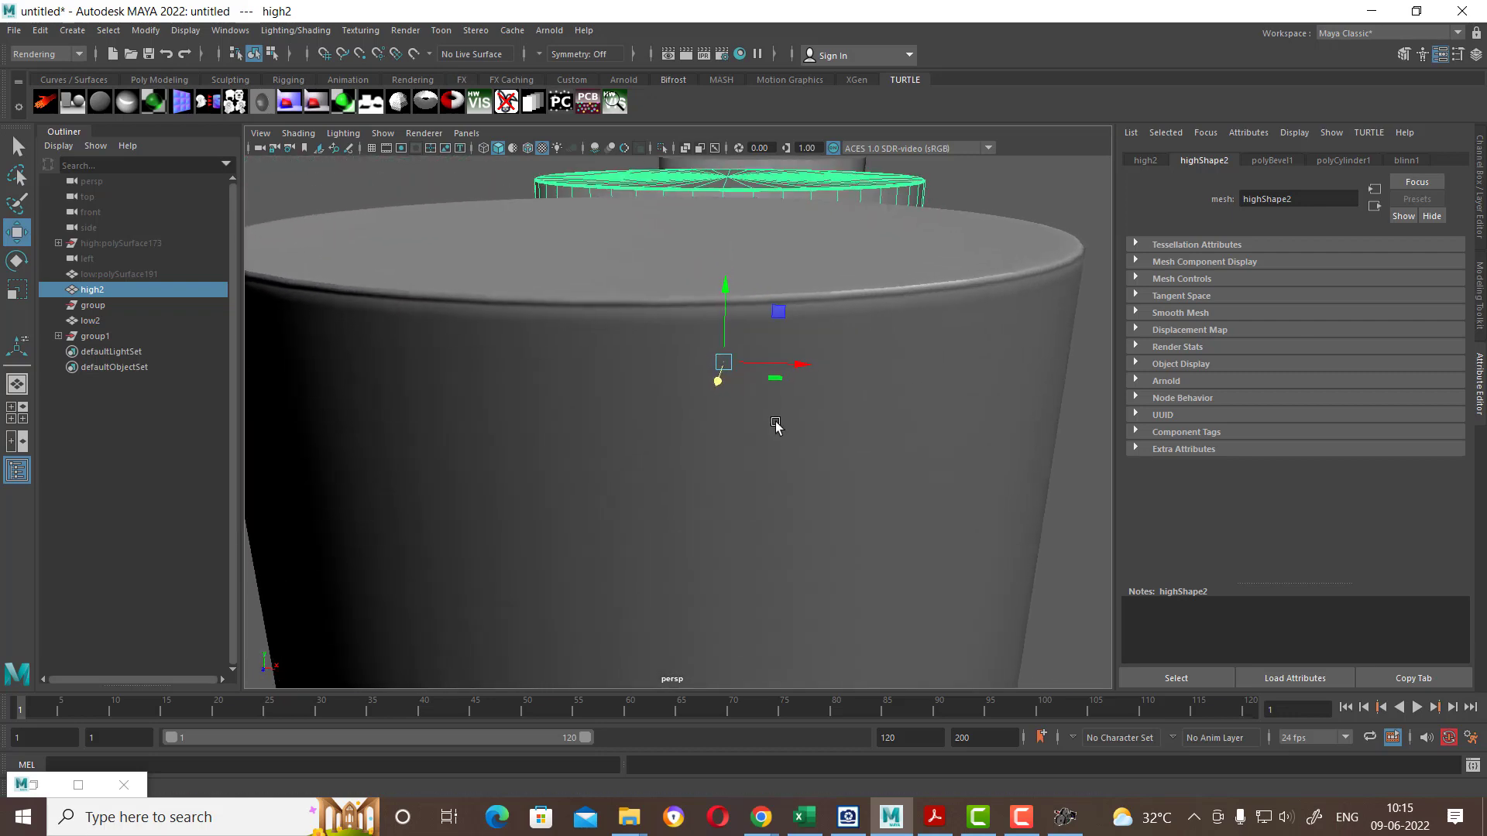
{"action": "scroll", "coordinate": [741, 376], "scroll_direction": "up", "scroll_amount": 2}
{"action": "left_click", "coordinate": [658, 434], "text": "shift"}
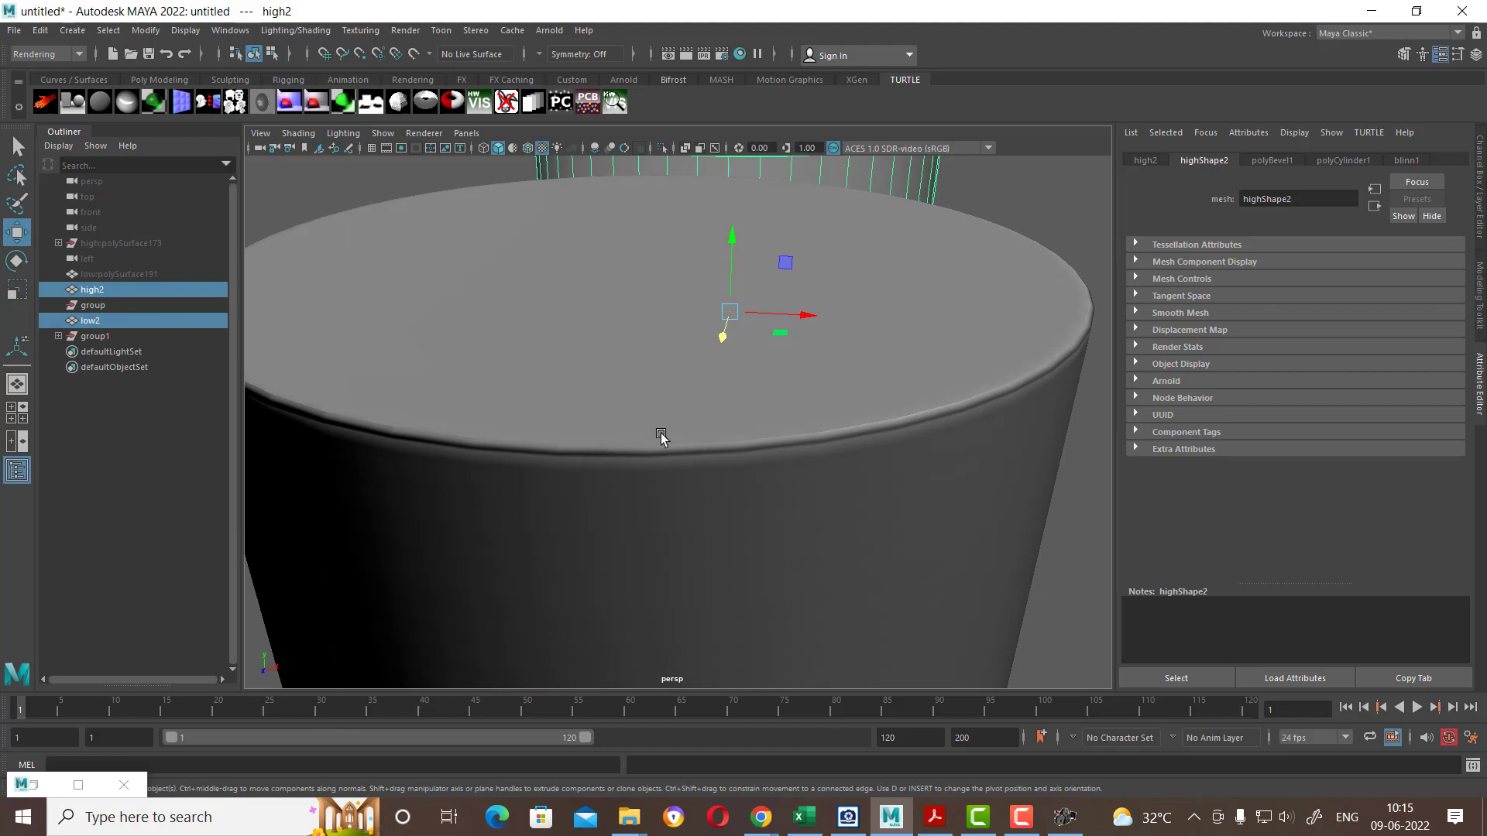
{"action": "mouse_move", "coordinate": [700, 465]}
{"action": "right_mouse_down", "text": "alt"}
{"action": "mouse_move", "coordinate": [720, 580]}
{"action": "mouse_move", "coordinate": [664, 438]}
{"action": "mouse_move", "coordinate": [709, 430]}
{"action": "mouse_move", "coordinate": [743, 620]}
{"action": "right_mouse_up", "text": "alt"}
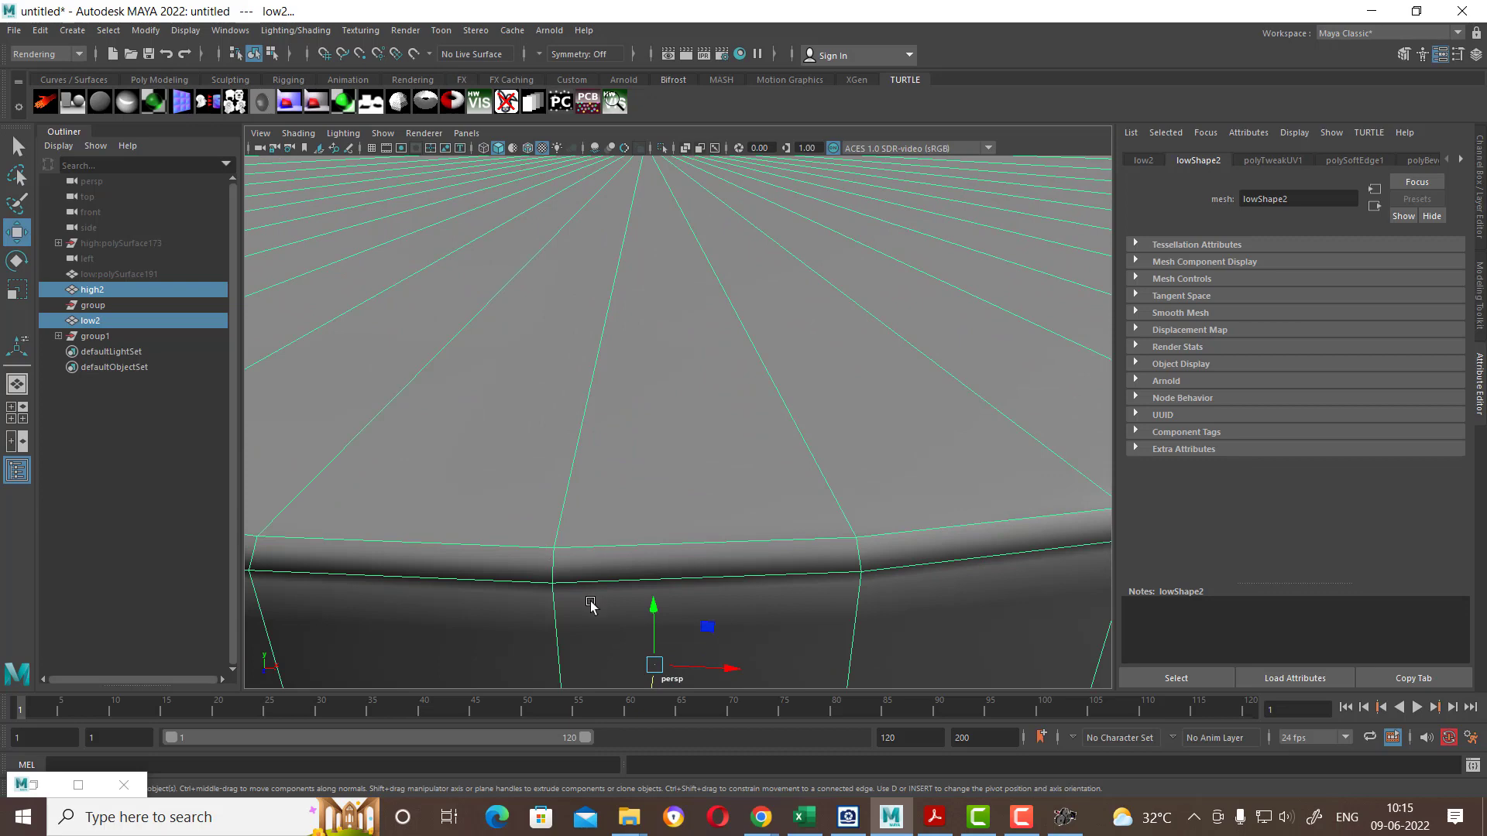
{"action": "right_click_drag", "start_coordinate": [702, 595], "coordinate": [824, 542], "text": "alt"}
{"action": "right_click_drag", "start_coordinate": [805, 486], "coordinate": [910, 475], "text": "alt"}
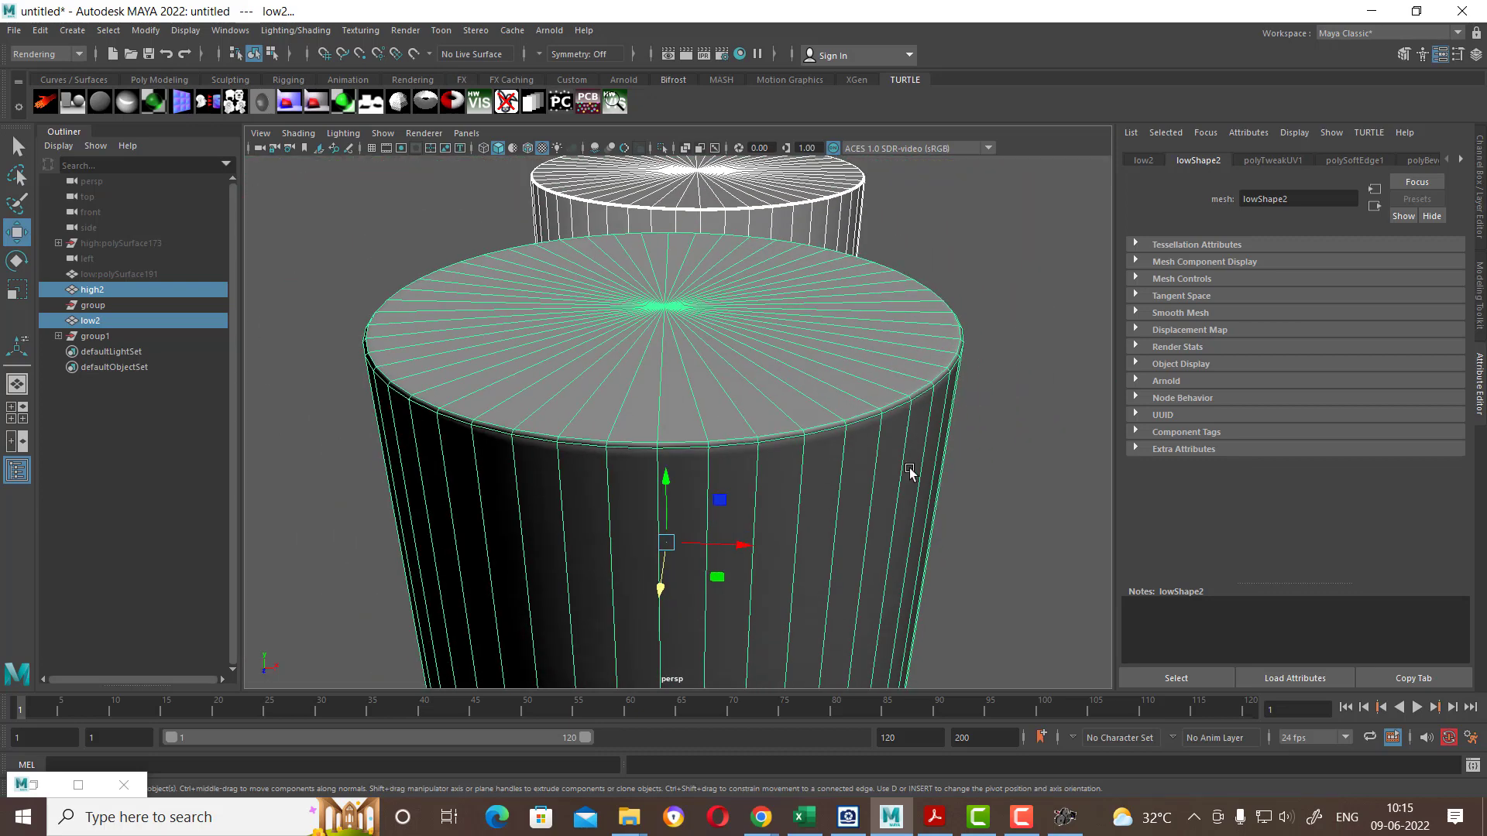
{"action": "left_click", "coordinate": [788, 475]}
Step: Soften the edge loop around the low2 cylinder's top rim
{"action": "right_click_drag", "start_coordinate": [793, 401], "coordinate": [796, 333]}
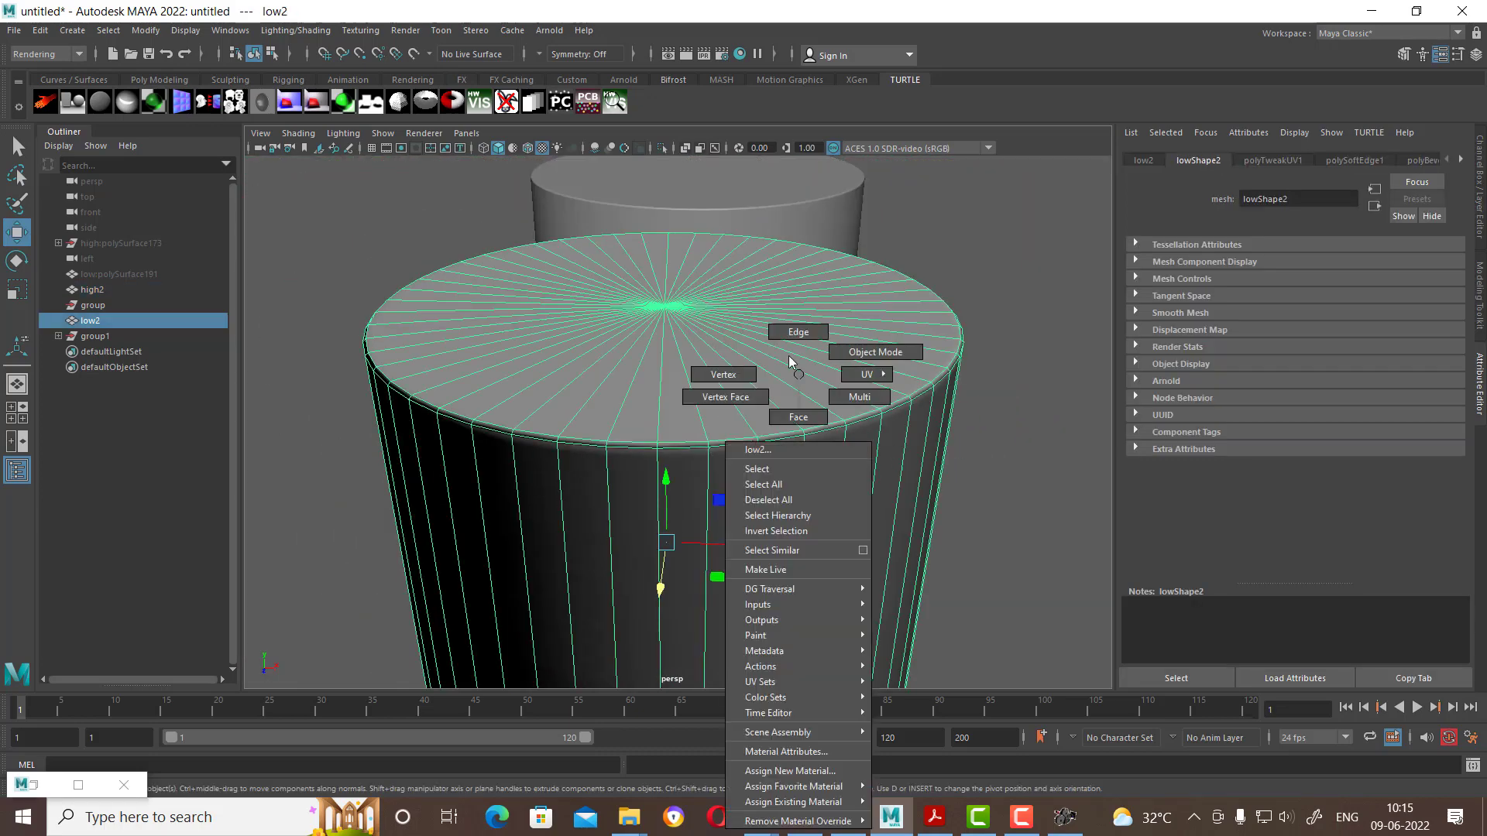
{"action": "double_click", "coordinate": [735, 447]}
{"action": "right_click_drag", "start_coordinate": [734, 447], "coordinate": [783, 464], "text": "alt"}
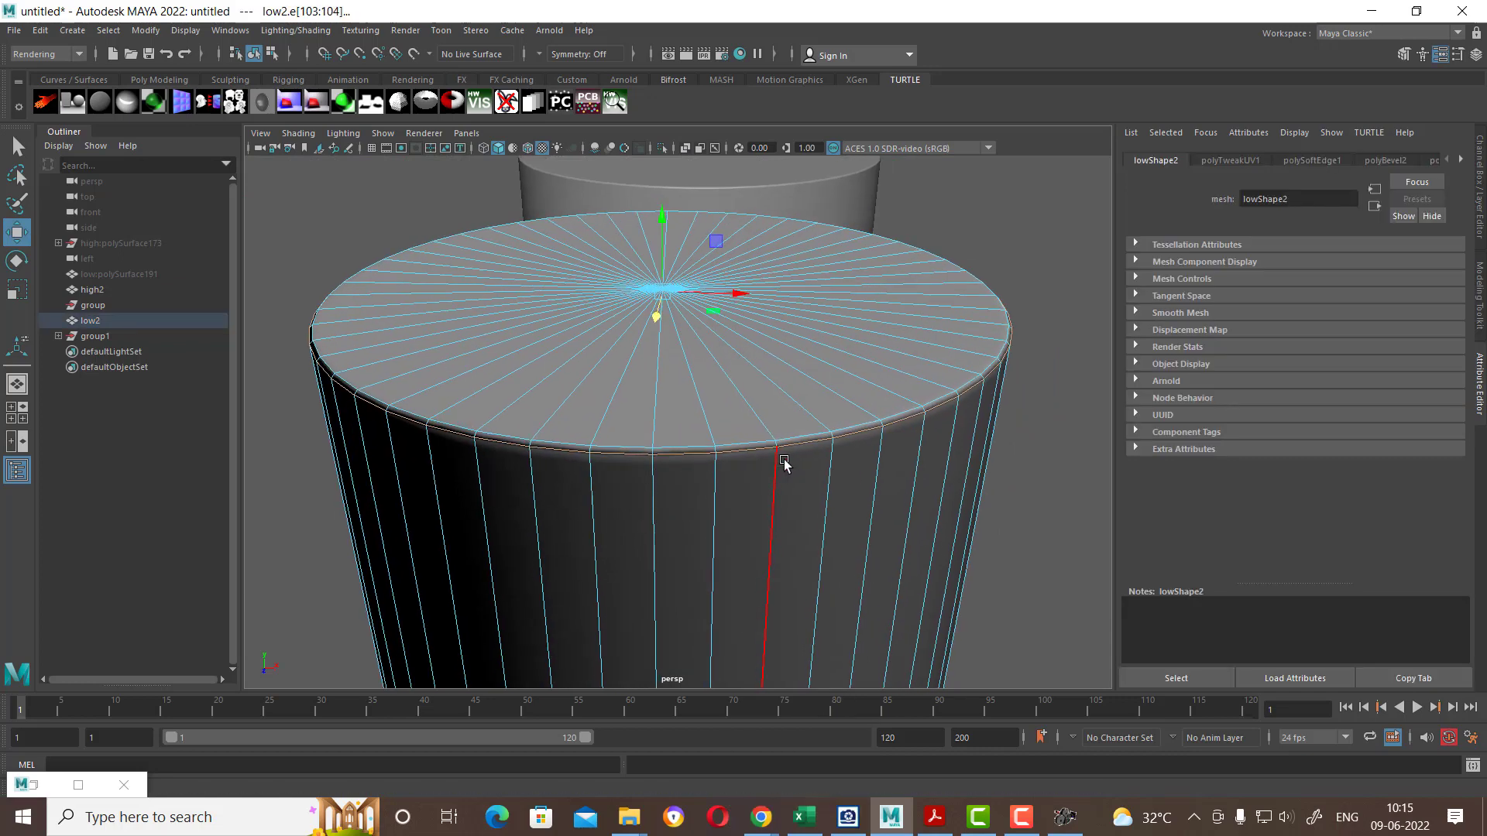
{"action": "right_click_drag", "start_coordinate": [795, 400], "coordinate": [896, 447], "text": "shift"}
{"action": "right_click_drag", "start_coordinate": [1019, 401], "coordinate": [935, 418], "text": "shift"}
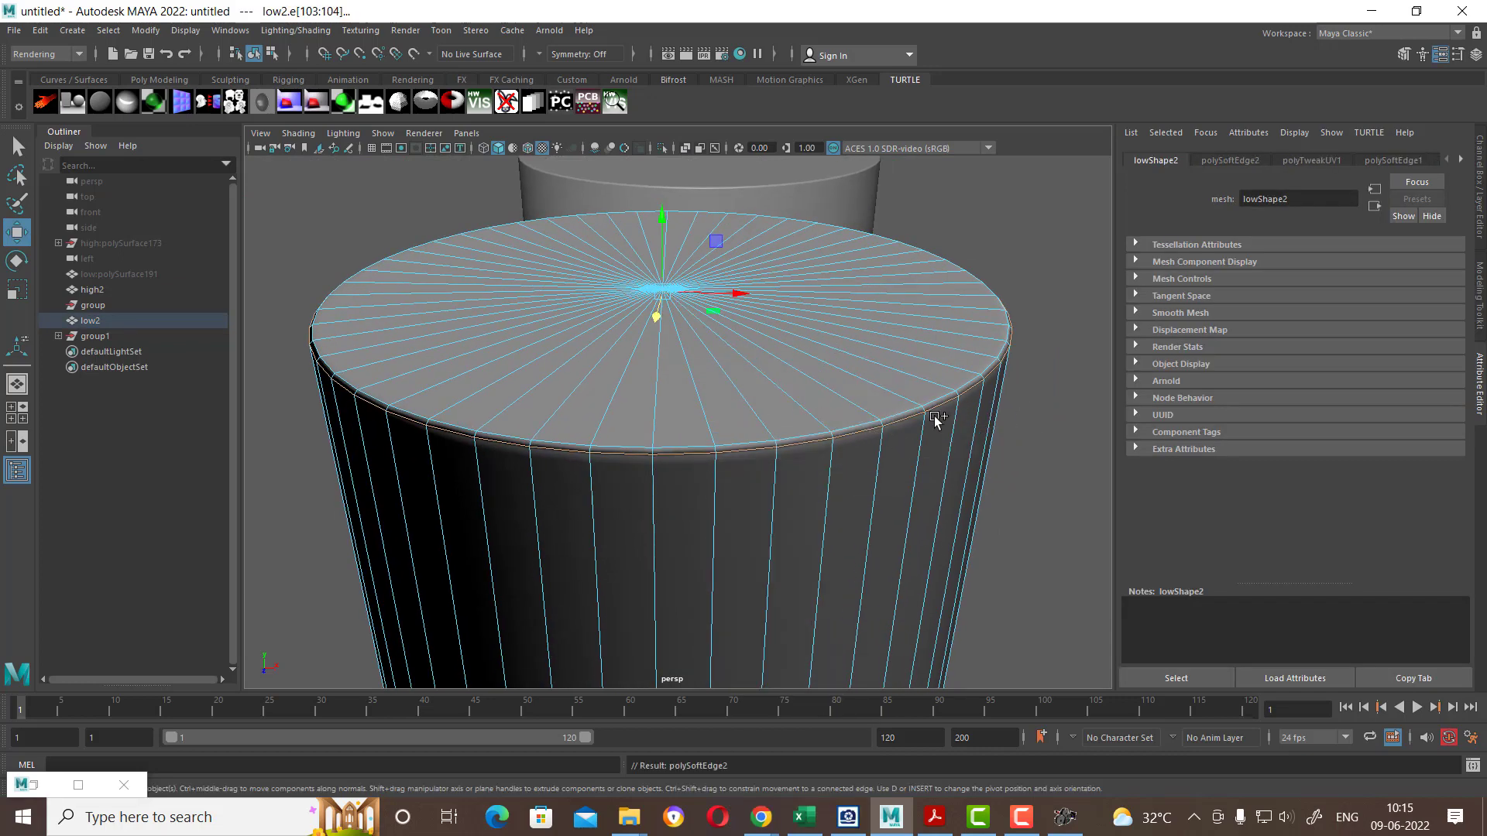
Step: Soften one more edge on low2, then return to Object Mode with cylinders deselected
{"action": "right_click_drag", "start_coordinate": [735, 411], "coordinate": [908, 414], "text": "shift"}
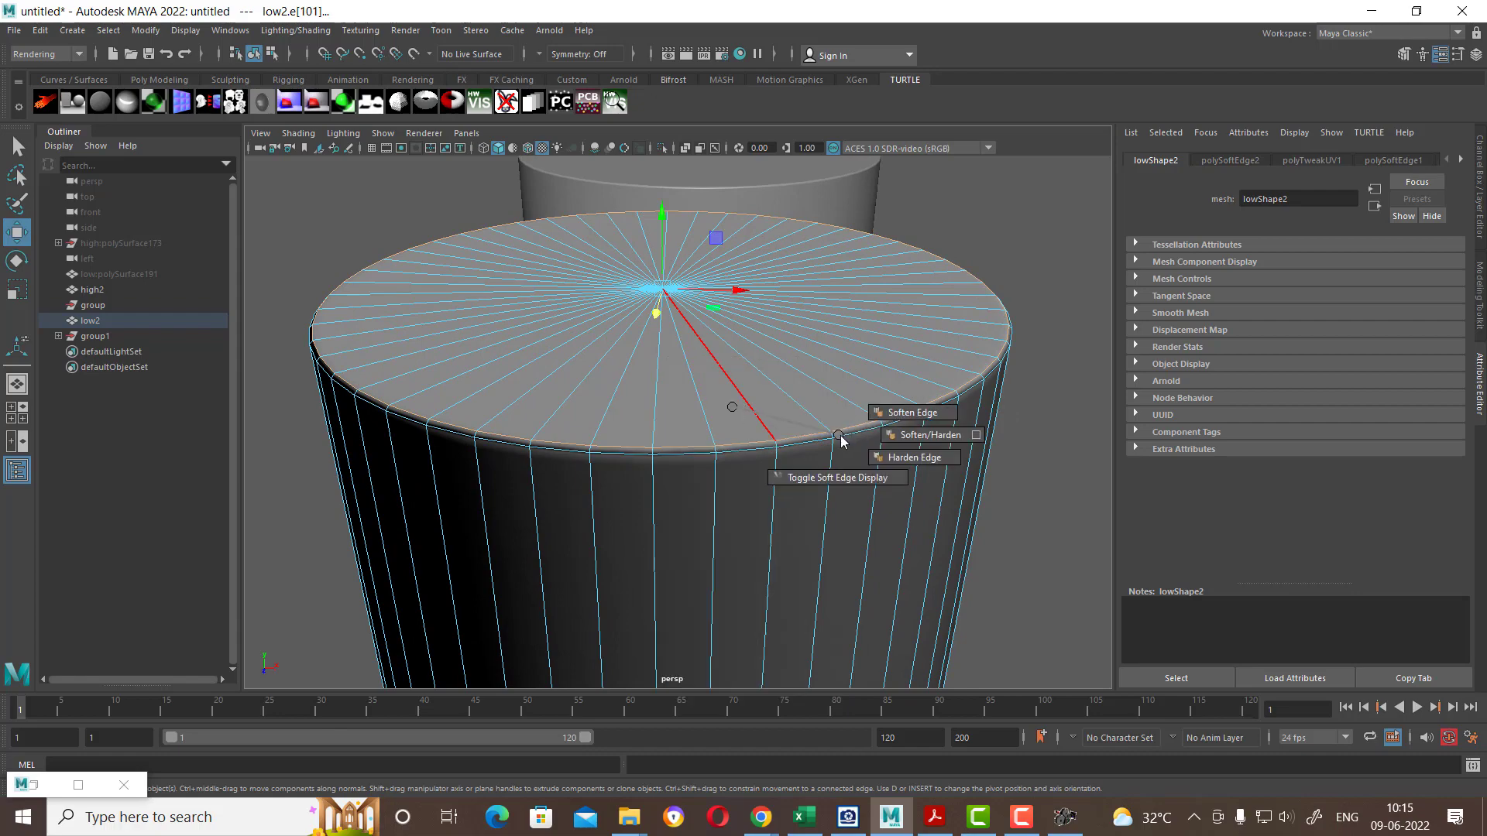
{"action": "mouse_move", "coordinate": [753, 498]}
{"action": "left_mouse_down", "text": "alt"}
{"action": "mouse_move", "coordinate": [879, 532]}
{"action": "mouse_move", "coordinate": [557, 398]}
{"action": "left_mouse_up", "text": "alt"}
{"action": "scroll", "coordinate": [732, 443], "scroll_direction": "down", "scroll_amount": 3}
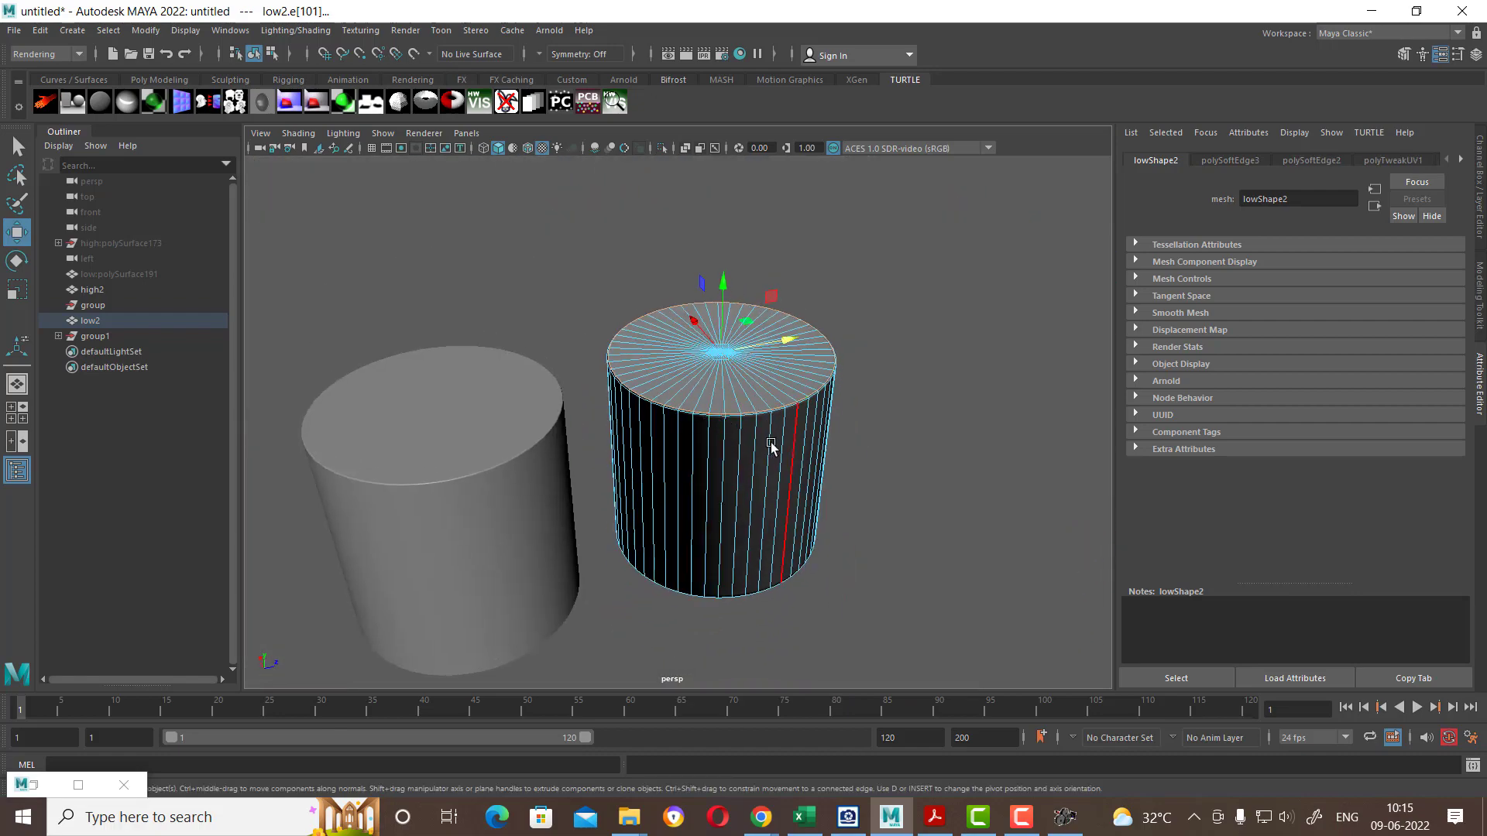
{"action": "right_click_drag", "start_coordinate": [771, 445], "coordinate": [962, 272]}
{"action": "mouse_move", "coordinate": [648, 418]}
{"action": "left_mouse_down", "text": "alt"}
{"action": "mouse_move", "coordinate": [756, 434]}
{"action": "mouse_move", "coordinate": [697, 387]}
{"action": "mouse_move", "coordinate": [655, 400]}
{"action": "mouse_move", "coordinate": [720, 375]}
{"action": "mouse_move", "coordinate": [725, 393]}
{"action": "mouse_move", "coordinate": [648, 431]}
{"action": "mouse_move", "coordinate": [723, 431]}
{"action": "mouse_move", "coordinate": [723, 454]}
{"action": "mouse_move", "coordinate": [846, 446]}
{"action": "left_mouse_up", "text": "alt"}
Step: Set the left pasted cylinder's Subdivisions Axis to 10 in the Channel Box
{"action": "right_click_drag", "start_coordinate": [846, 446], "coordinate": [733, 401], "text": "alt"}
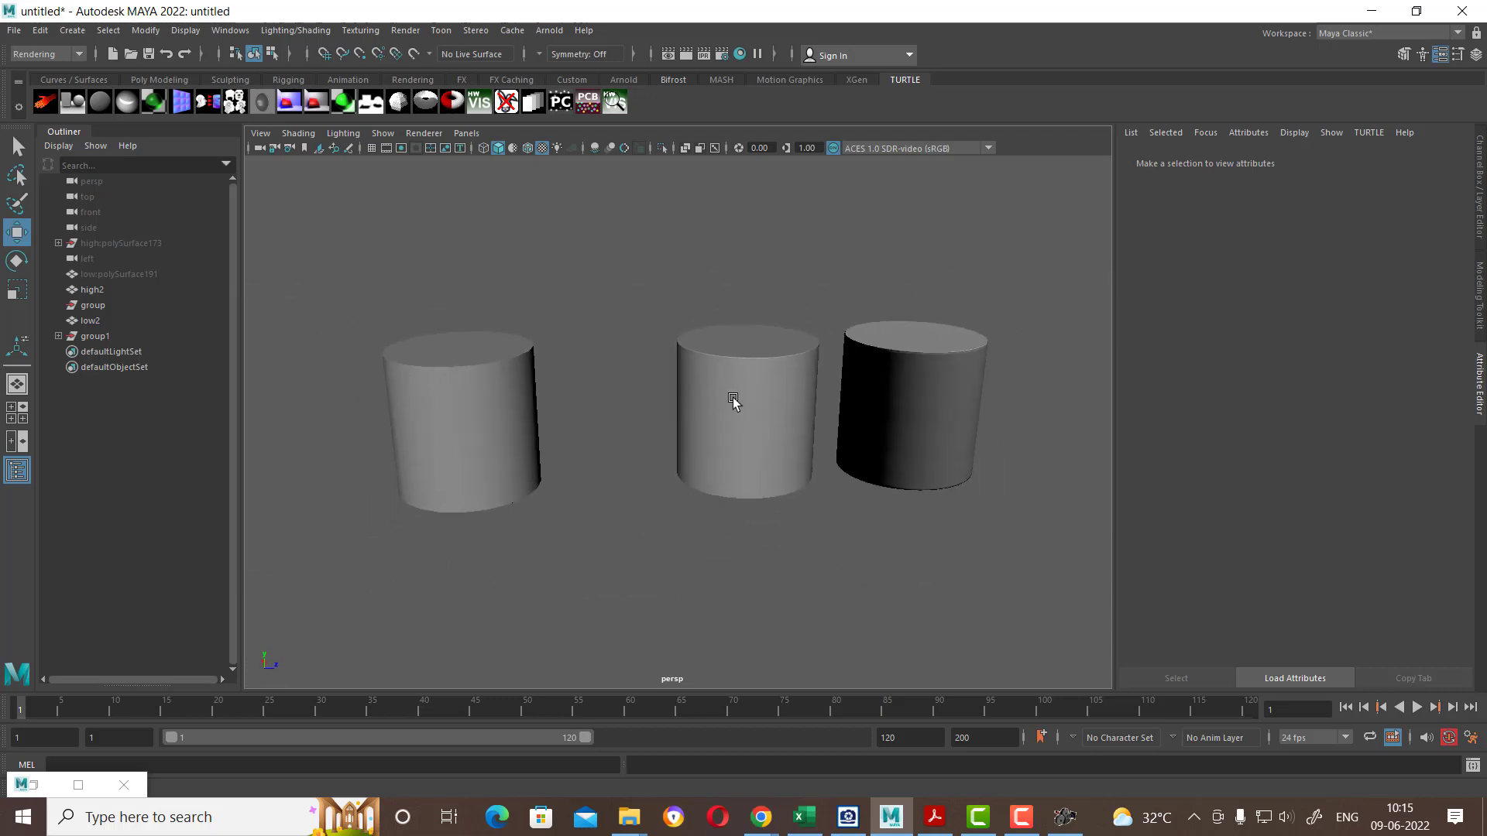
{"action": "left_click", "coordinate": [451, 437]}
{"action": "left_click", "coordinate": [1476, 55]}
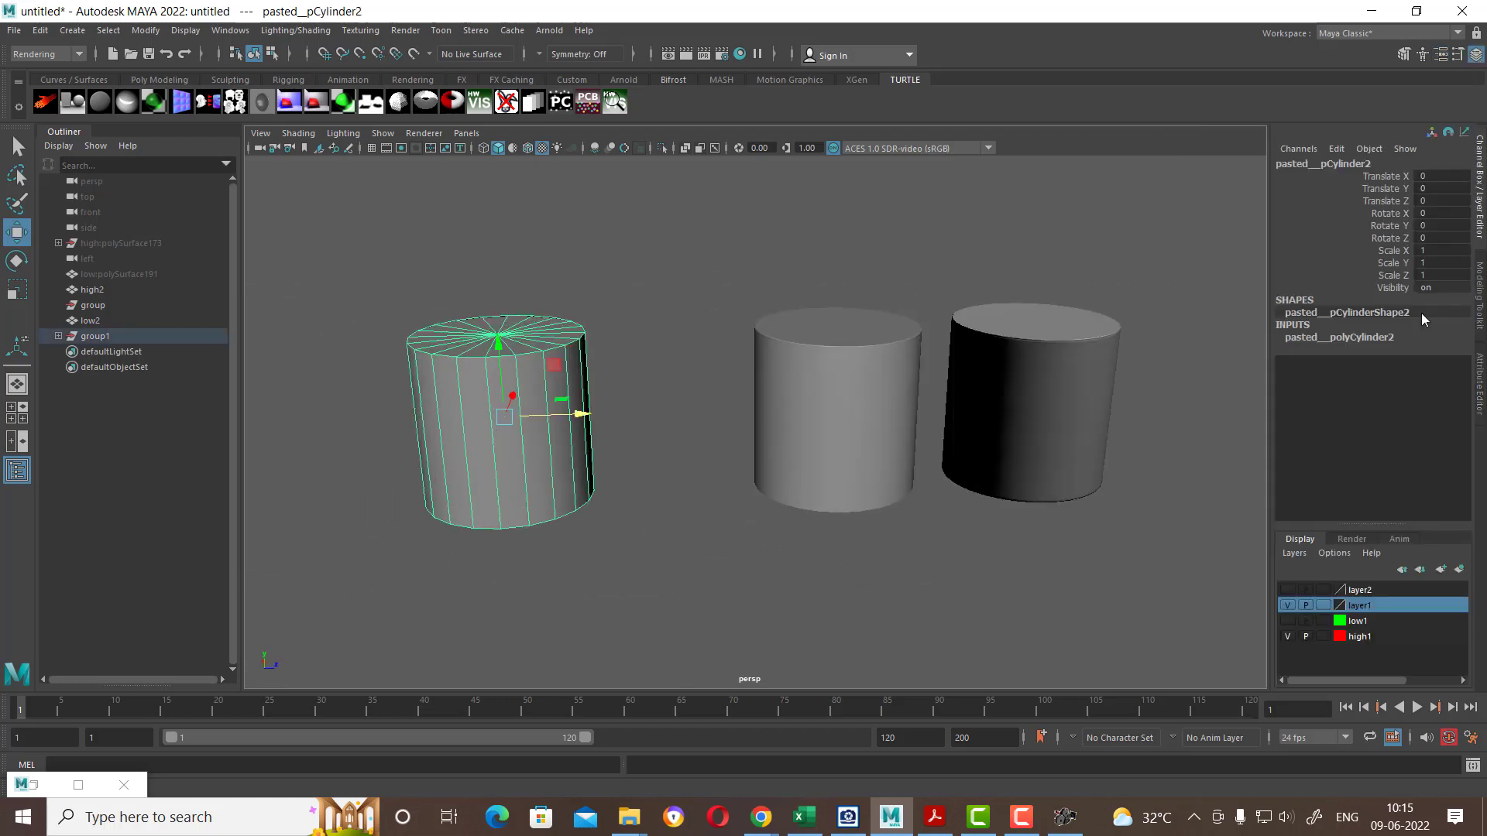
{"action": "left_click", "coordinate": [1364, 338]}
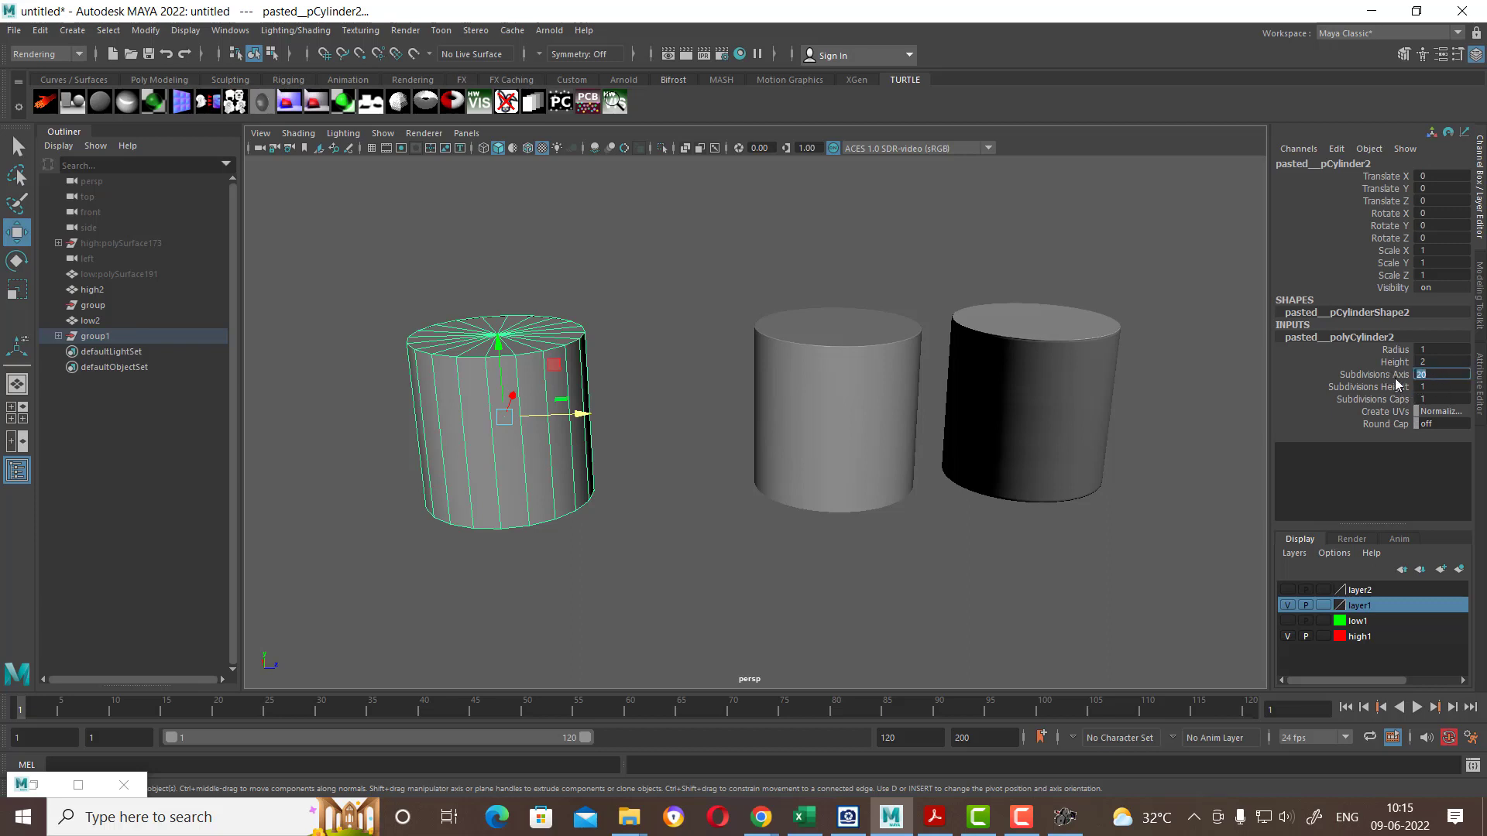
{"action": "type", "text": "0"}
{"action": "key", "text": "Return"}
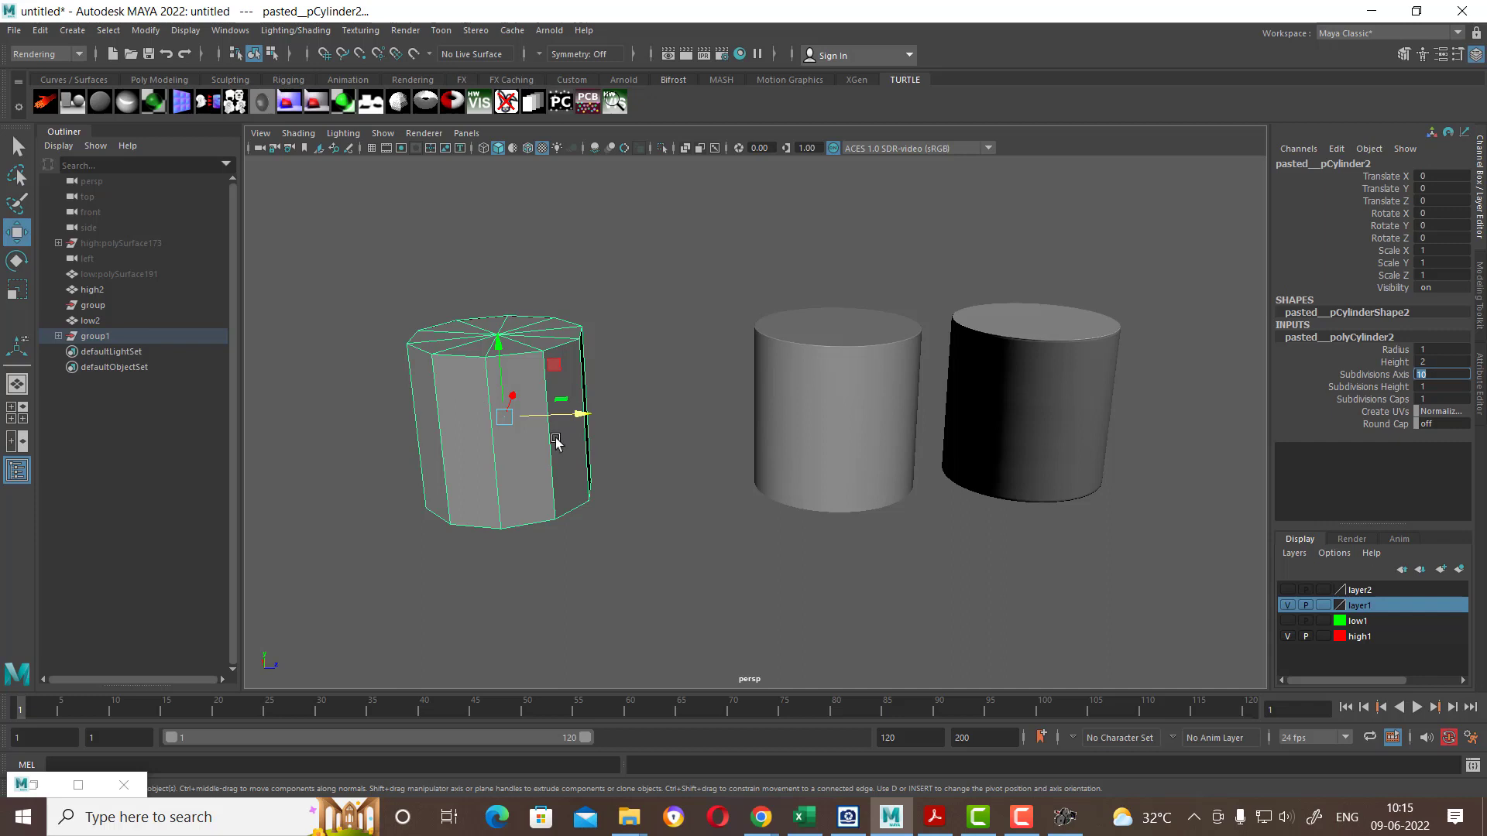
{"action": "left_click", "coordinate": [1022, 827]}
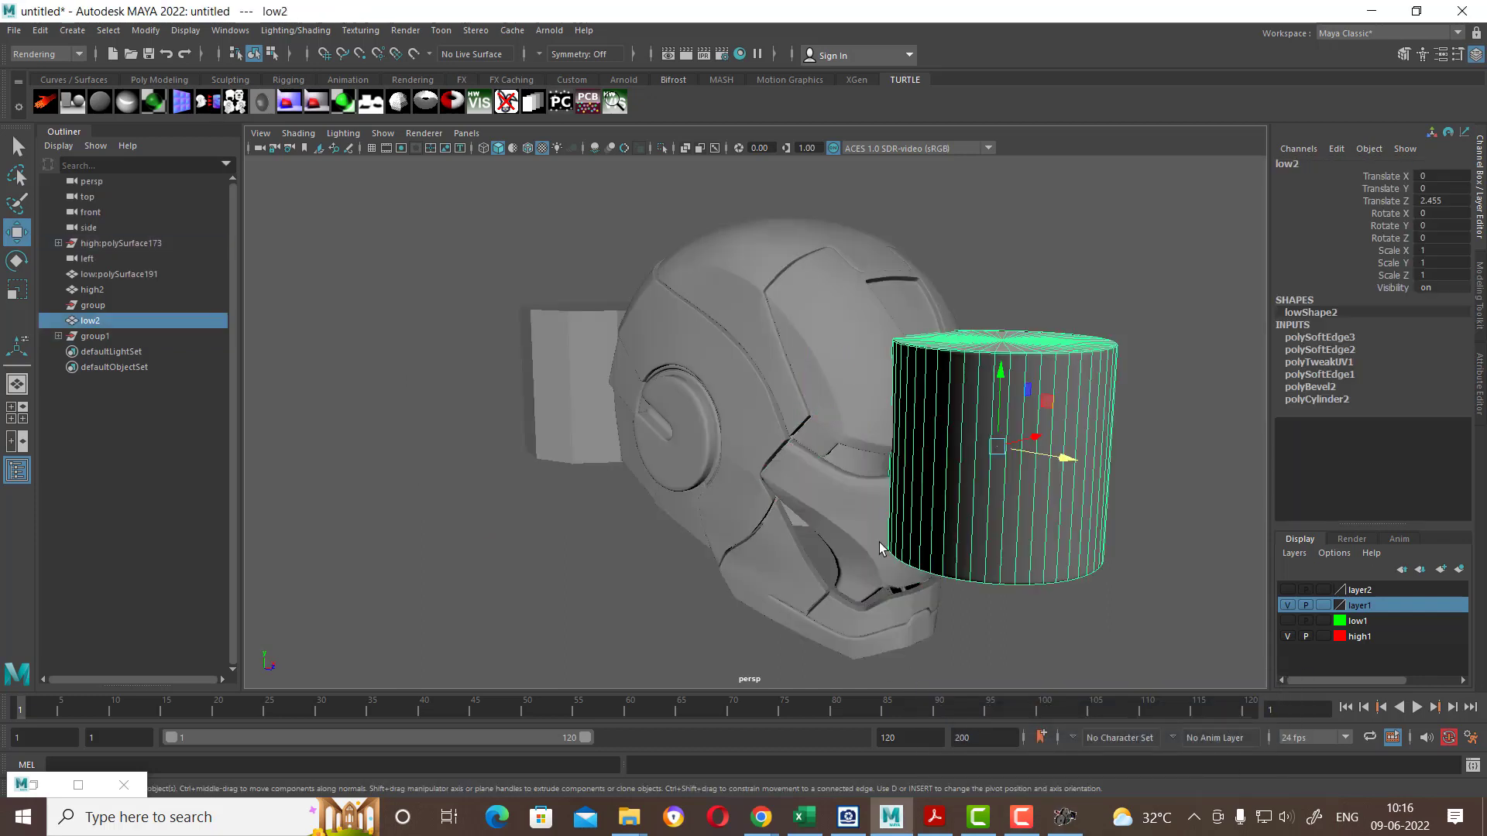
Step: Isolate the jaw piece polySurface9 by hiding all other objects, and zoom in on it
{"action": "left_click", "coordinate": [845, 522]}
{"action": "left_click_drag", "start_coordinate": [943, 485], "coordinate": [974, 463], "text": "alt"}
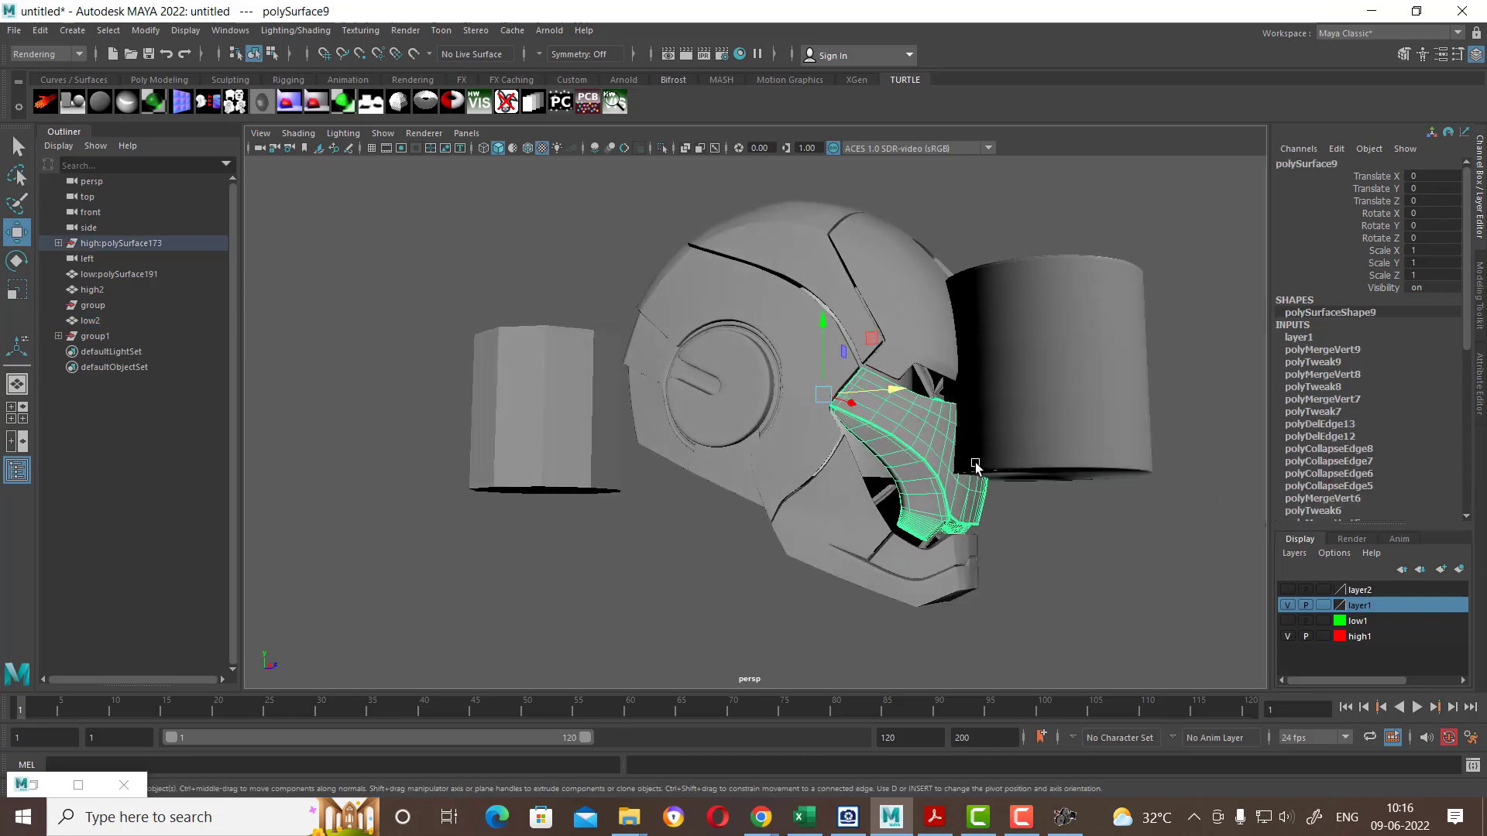
{"action": "key", "text": "alt+h"}
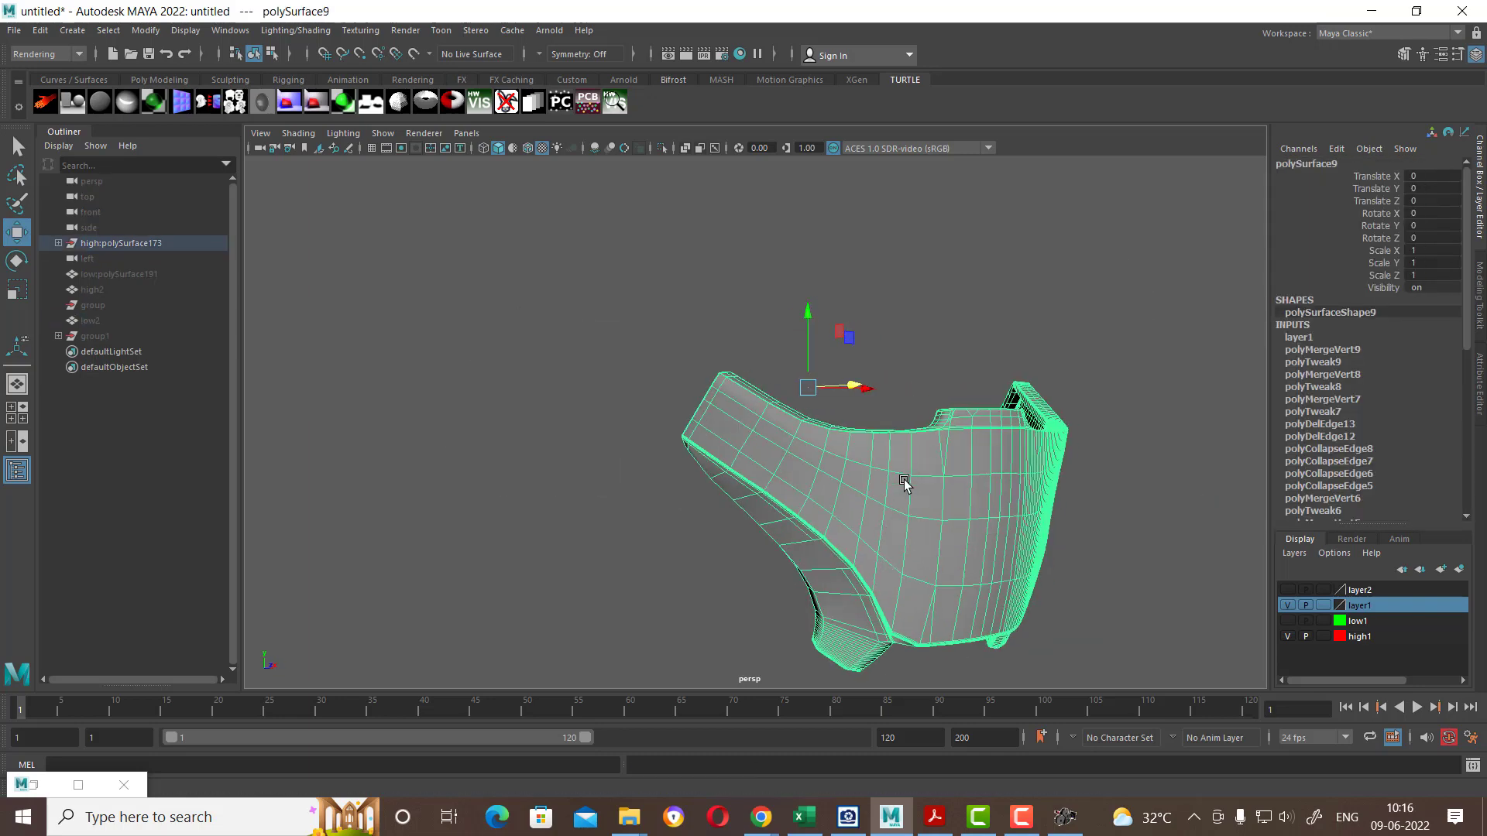
{"action": "mouse_move", "coordinate": [981, 471]}
{"action": "left_mouse_down", "text": "alt"}
{"action": "mouse_move", "coordinate": [884, 546]}
{"action": "mouse_move", "coordinate": [873, 398]}
{"action": "mouse_move", "coordinate": [940, 431]}
{"action": "mouse_move", "coordinate": [913, 350]}
{"action": "mouse_move", "coordinate": [896, 372]}
{"action": "mouse_move", "coordinate": [806, 375]}
{"action": "mouse_move", "coordinate": [821, 365]}
{"action": "mouse_move", "coordinate": [843, 415]}
{"action": "mouse_move", "coordinate": [880, 398]}
{"action": "mouse_move", "coordinate": [880, 418]}
{"action": "left_mouse_up", "text": "alt"}
{"action": "scroll", "coordinate": [876, 531], "scroll_direction": "up", "scroll_amount": 5}
{"action": "scroll", "coordinate": [817, 381], "scroll_direction": "up", "scroll_amount": 3}
{"action": "scroll", "coordinate": [817, 381], "scroll_direction": "down", "scroll_amount": 2}
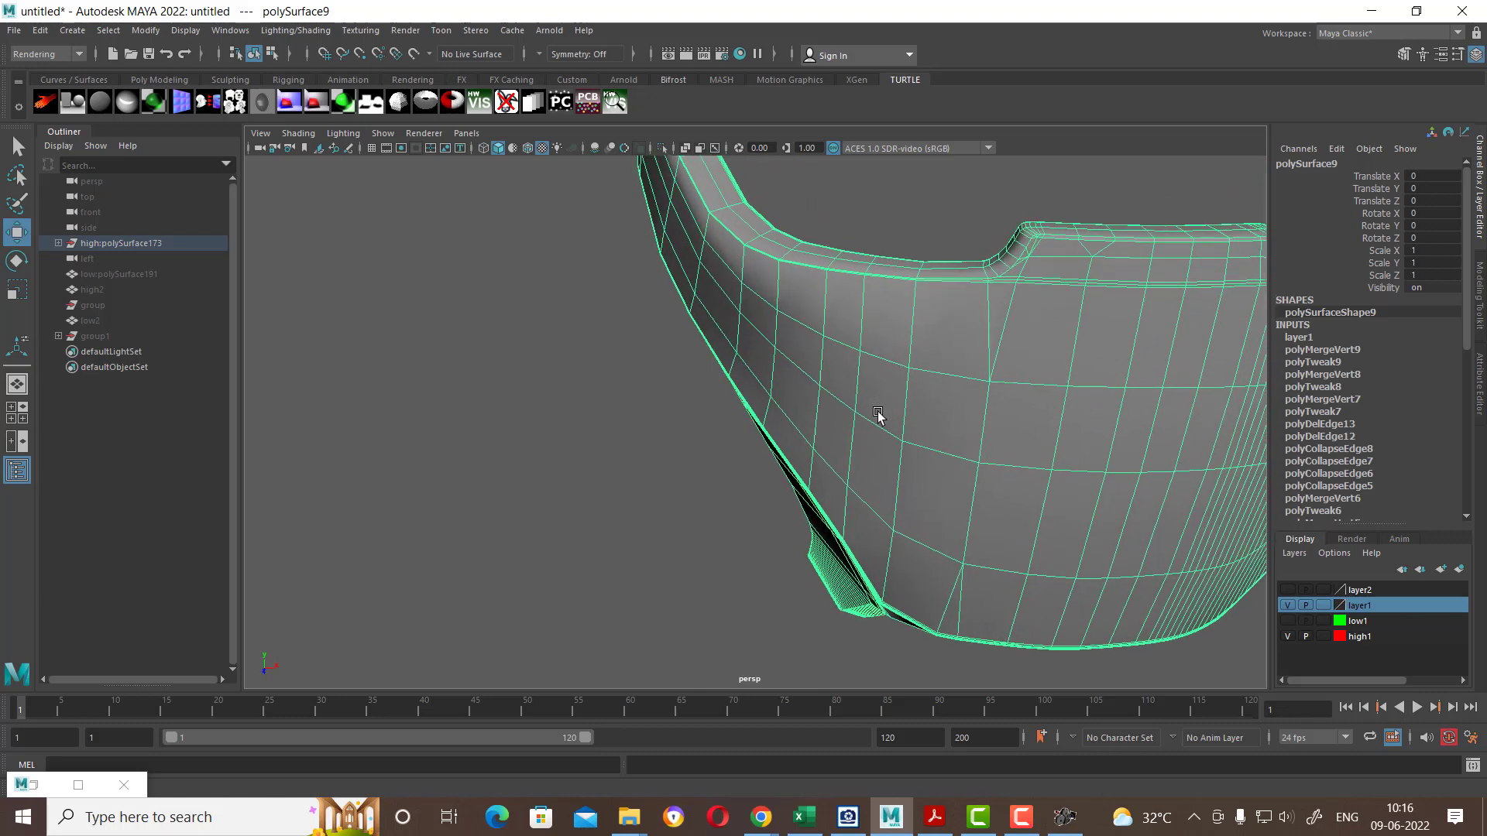
Step: Merge a vertical edge on the faceplate to its center
{"action": "right_click_drag", "start_coordinate": [885, 367], "coordinate": [886, 243]}
{"action": "left_click", "coordinate": [841, 344]}
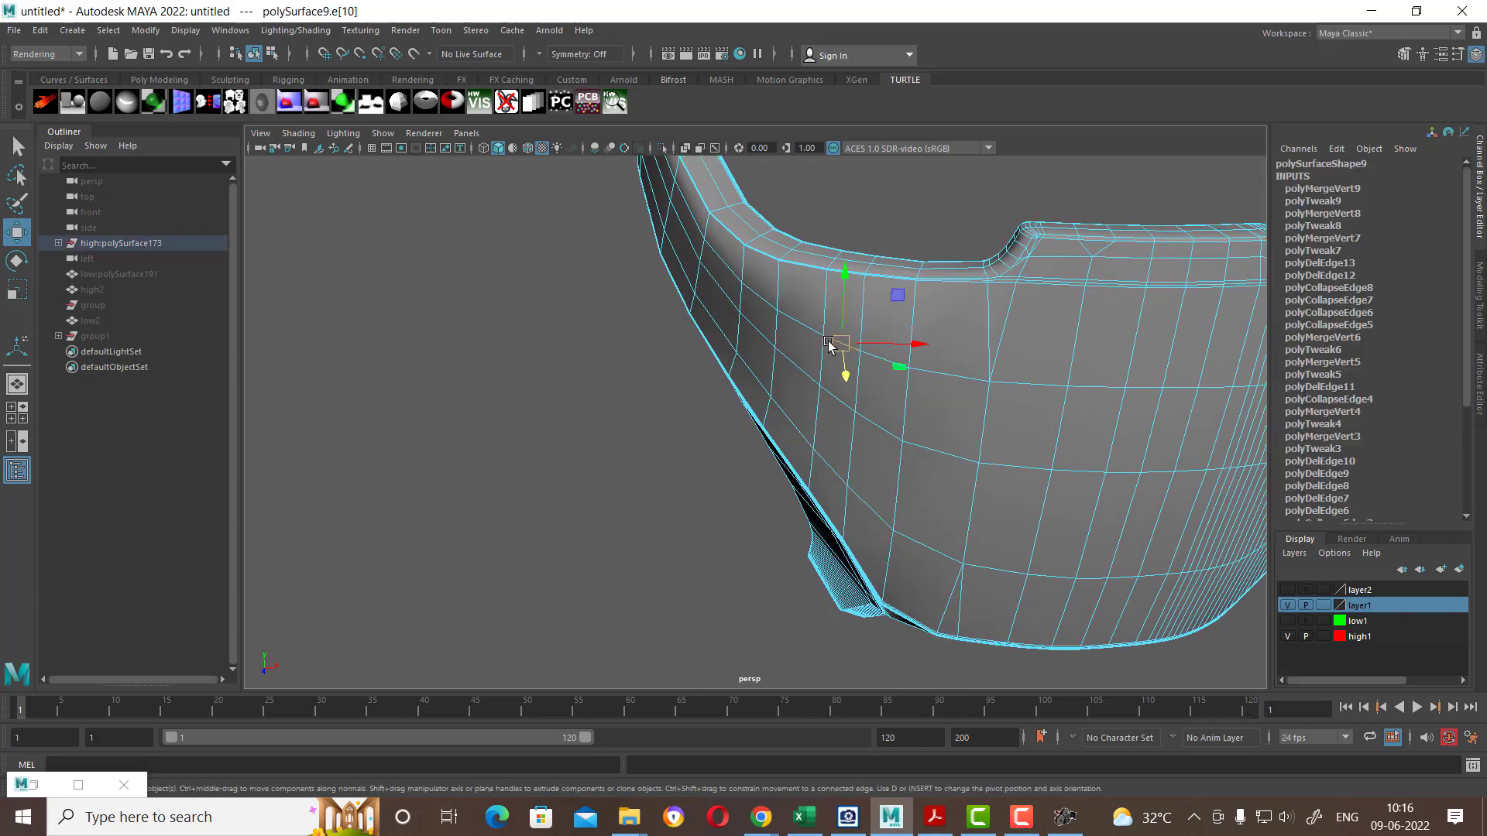
{"action": "mouse_move", "coordinate": [805, 333]}
{"action": "left_mouse_down", "text": "alt"}
{"action": "mouse_move", "coordinate": [786, 371]}
{"action": "mouse_move", "coordinate": [952, 430]}
{"action": "left_mouse_up", "text": "alt"}
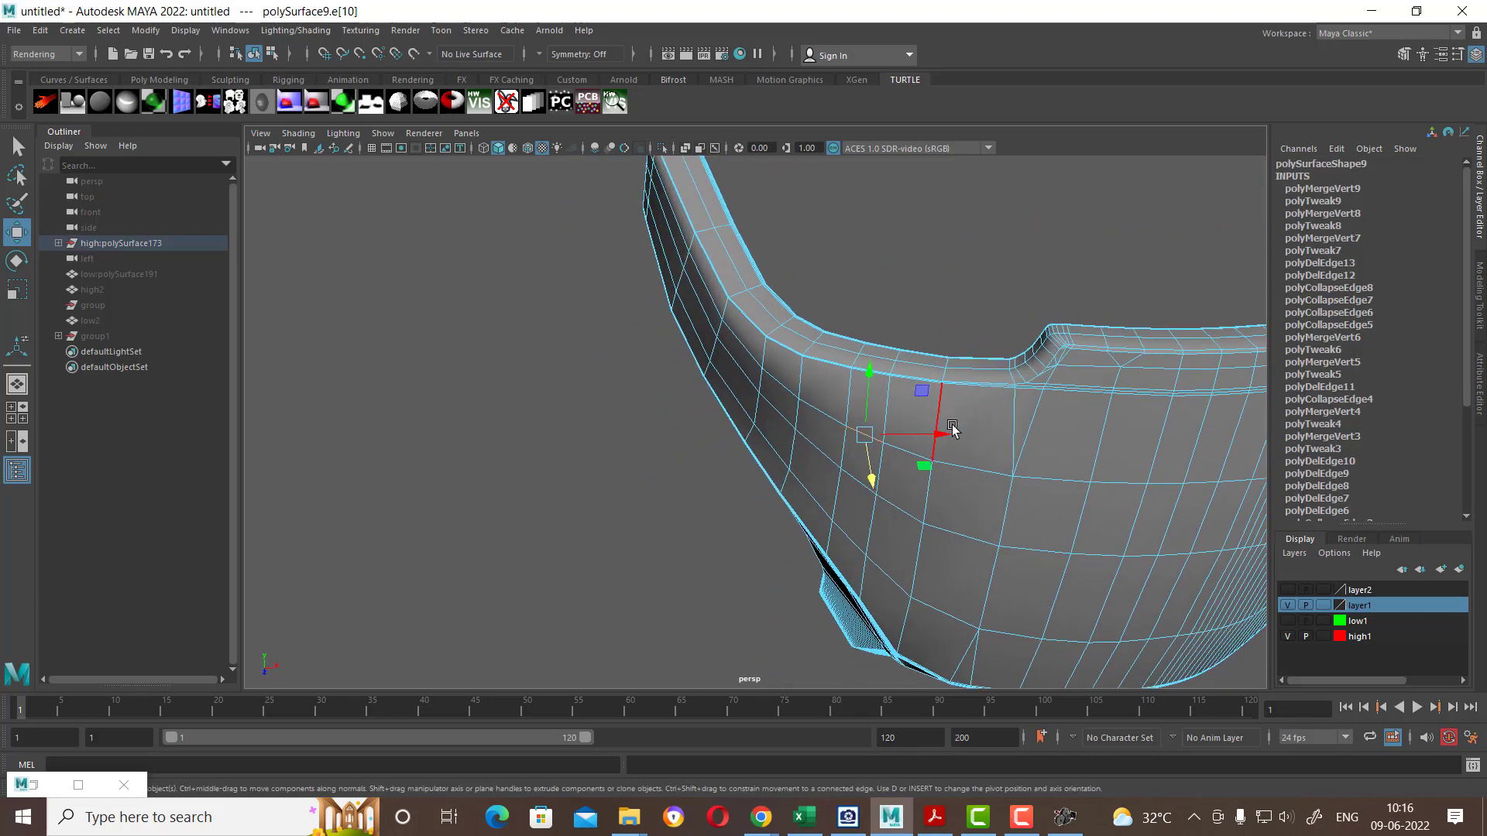
{"action": "mouse_move", "coordinate": [875, 523]}
{"action": "left_mouse_down", "text": "alt"}
{"action": "mouse_move", "coordinate": [906, 425]}
{"action": "mouse_move", "coordinate": [886, 588]}
{"action": "mouse_move", "coordinate": [945, 314]}
{"action": "left_mouse_up", "text": "alt"}
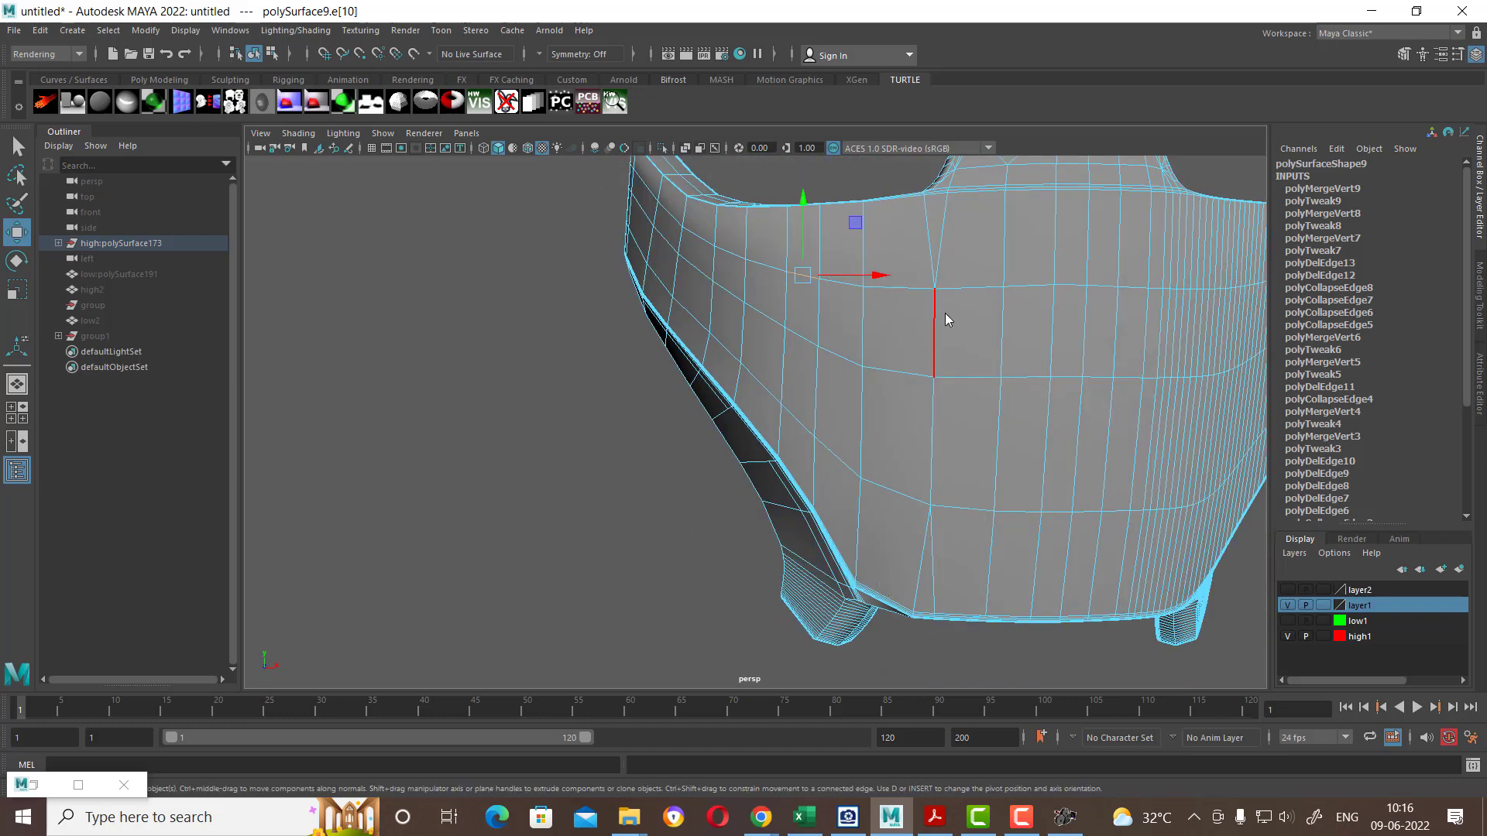
{"action": "right_click_drag", "start_coordinate": [945, 314], "coordinate": [953, 186], "text": "shift"}
{"action": "left_click_drag", "start_coordinate": [865, 299], "coordinate": [850, 343]}
Step: Select another edge and an edge loop, merge them, then undo that merge
{"action": "right_click_drag", "start_coordinate": [795, 421], "coordinate": [797, 372]}
{"action": "left_click", "coordinate": [800, 421]}
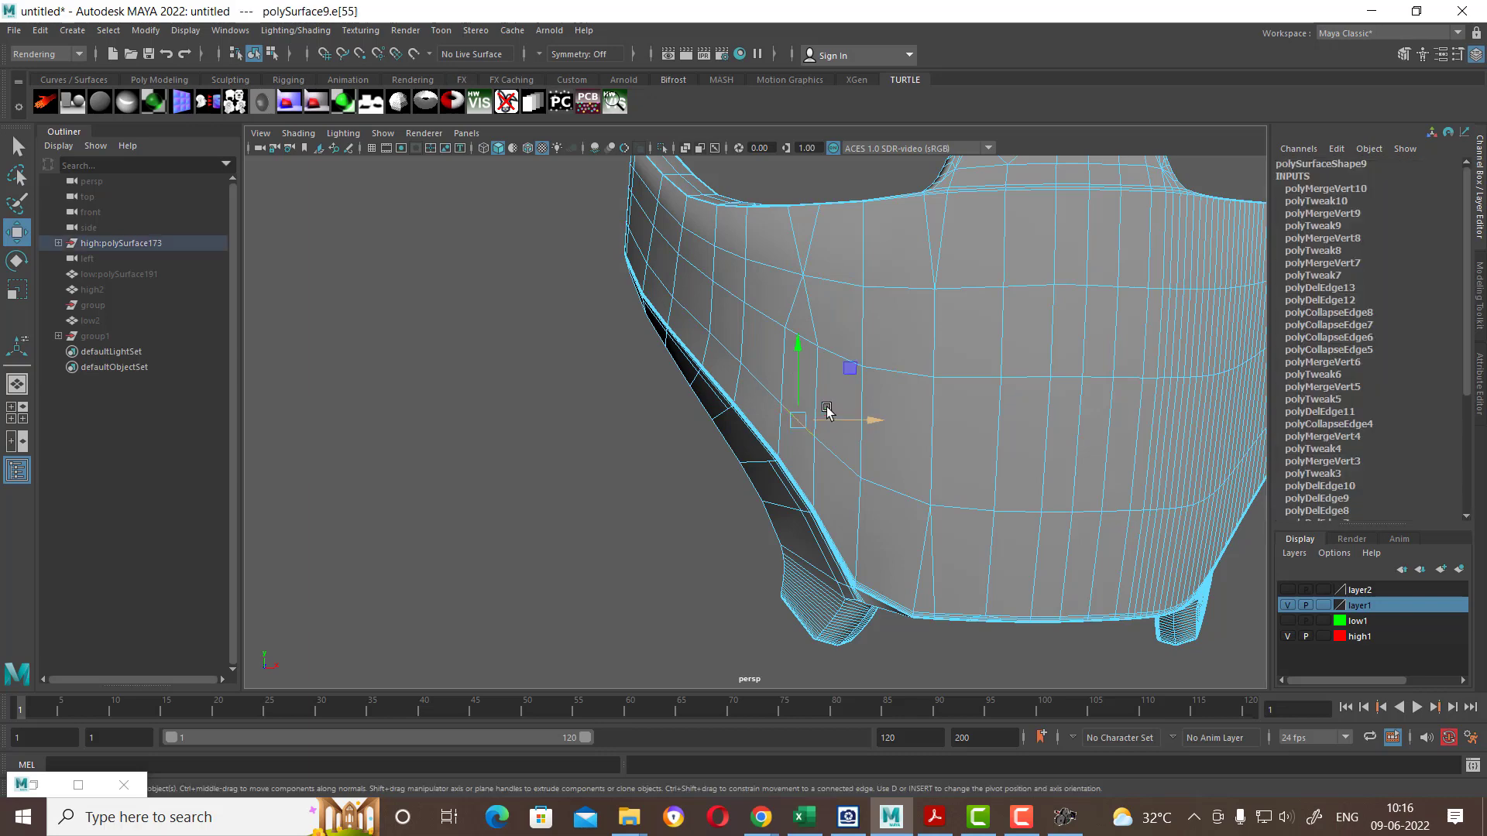
{"action": "scroll", "coordinate": [813, 338], "scroll_direction": "up", "scroll_amount": 2}
{"action": "double_click", "coordinate": [801, 319]}
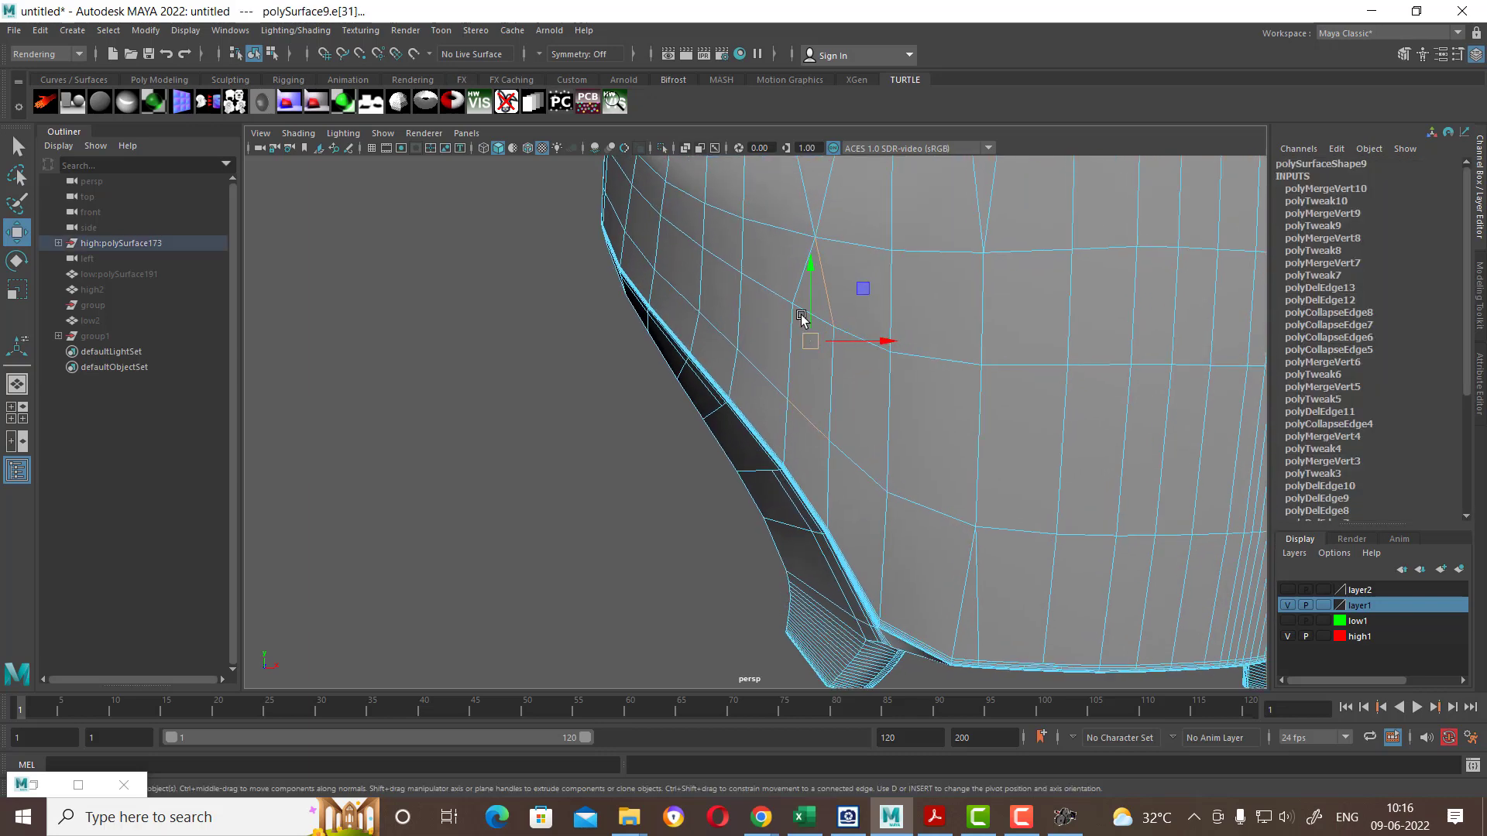
{"action": "mouse_move", "coordinate": [865, 390]}
{"action": "right_mouse_down", "text": "shift"}
{"action": "mouse_move", "coordinate": [875, 219]}
{"action": "mouse_move", "coordinate": [881, 280]}
{"action": "right_mouse_up", "text": "shift"}
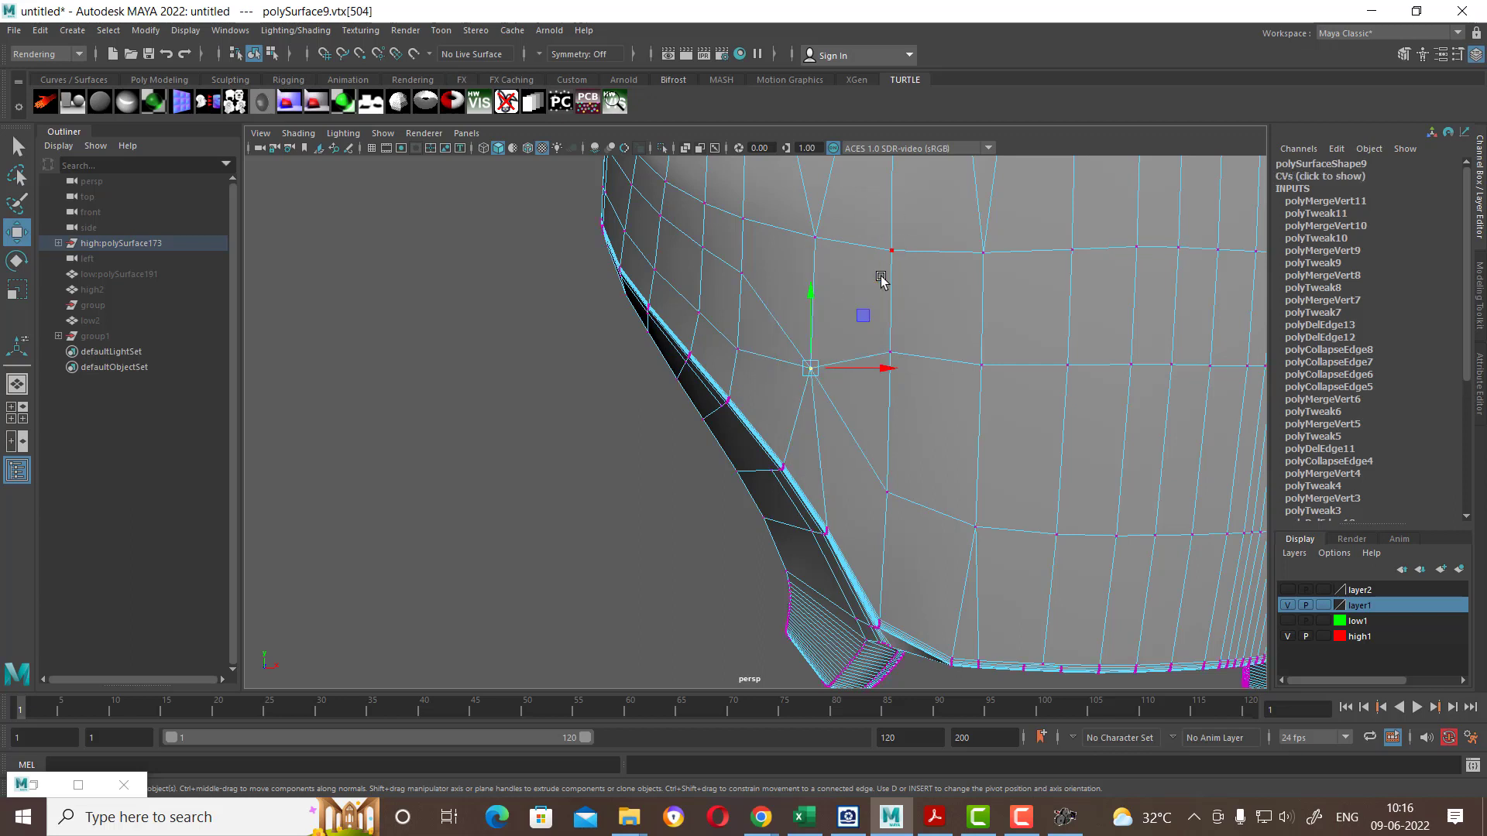
{"action": "key", "text": "ctrl+z"}
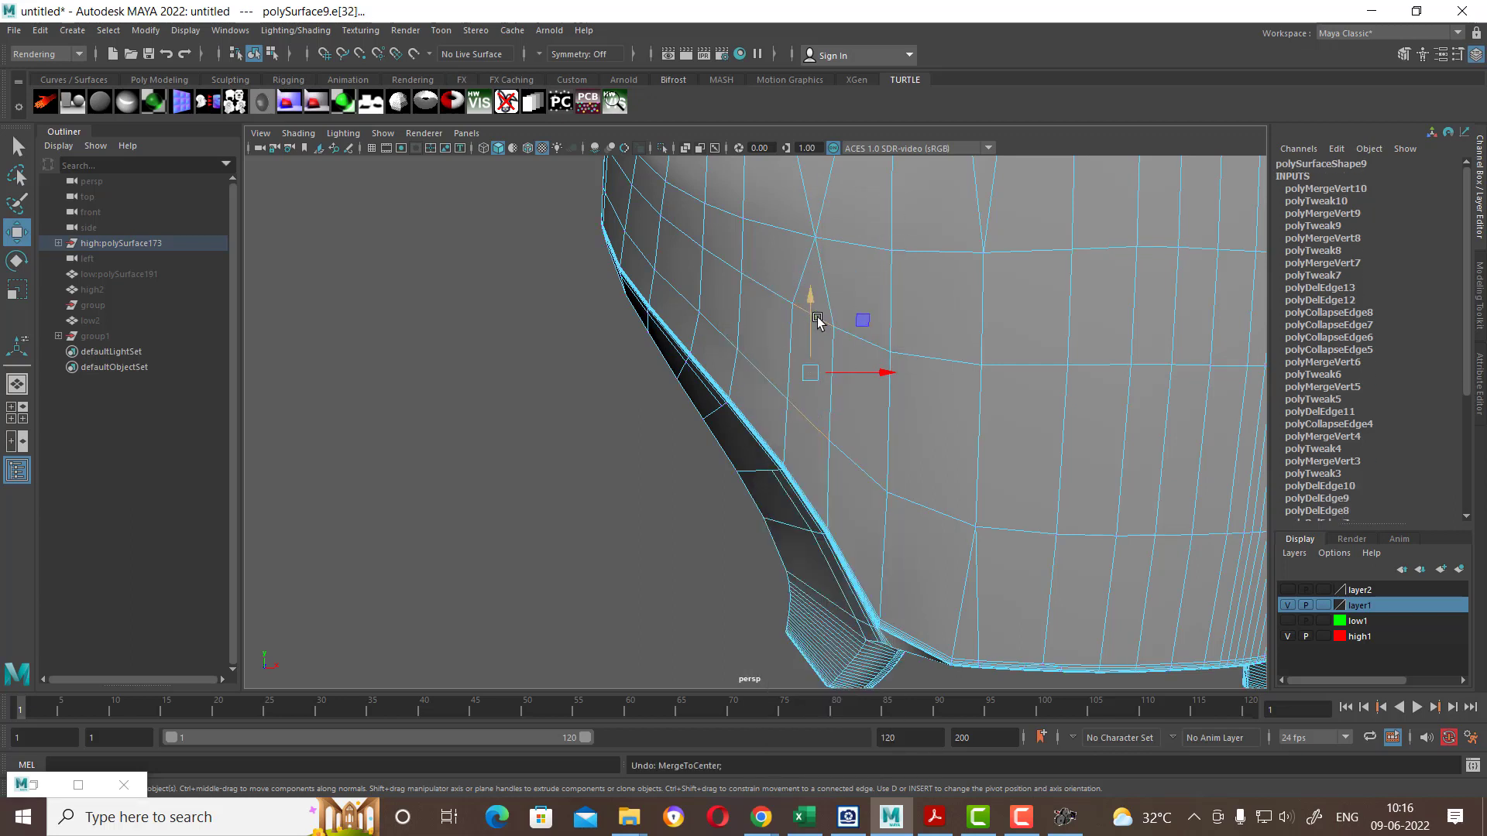
Step: Collapse two more short edges into single vertices with G
{"action": "right_click_drag", "start_coordinate": [925, 252], "coordinate": [921, 197], "text": "shift"}
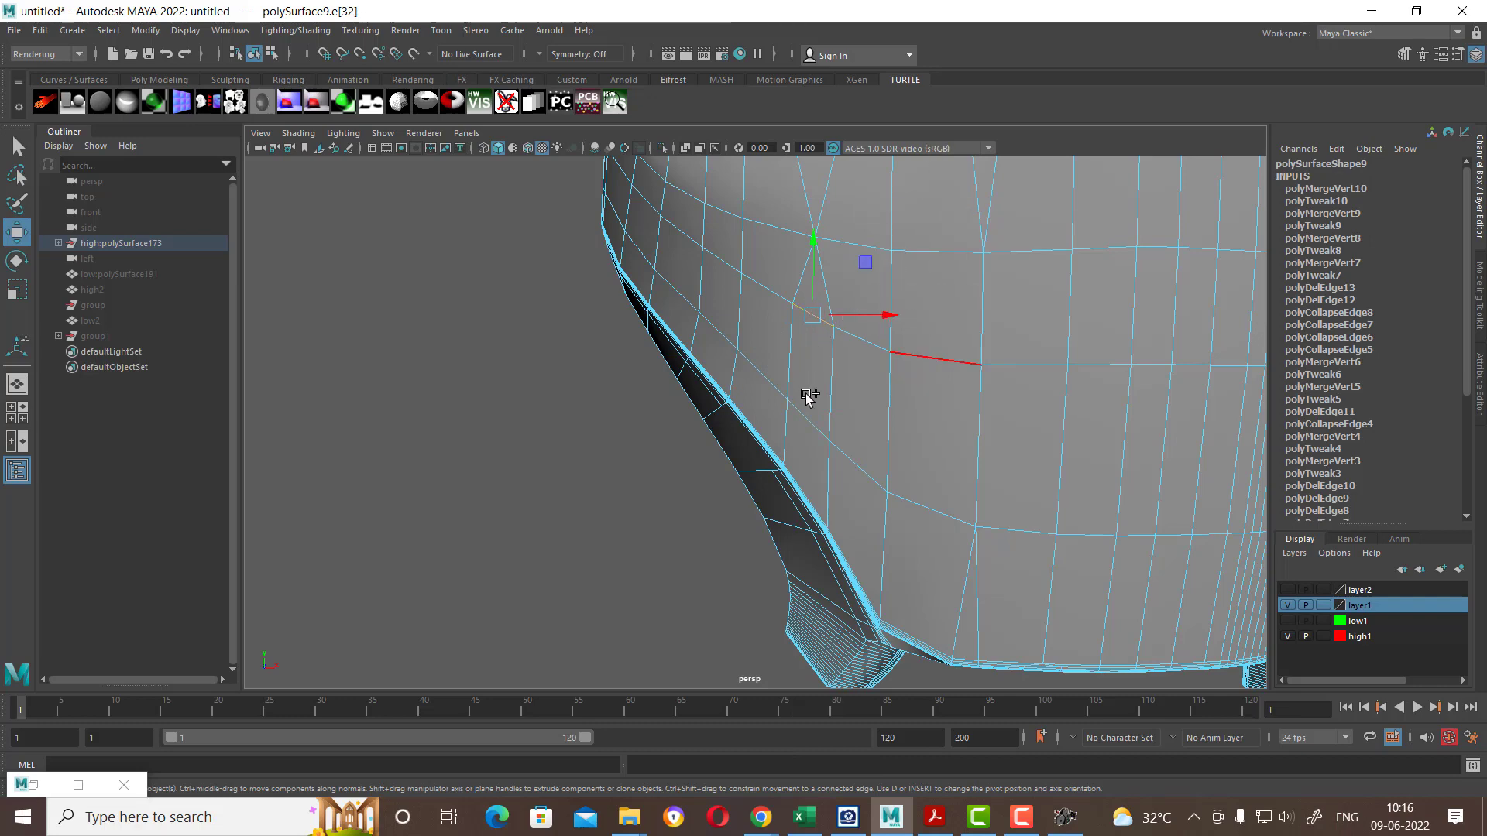
{"action": "key", "text": "g"}
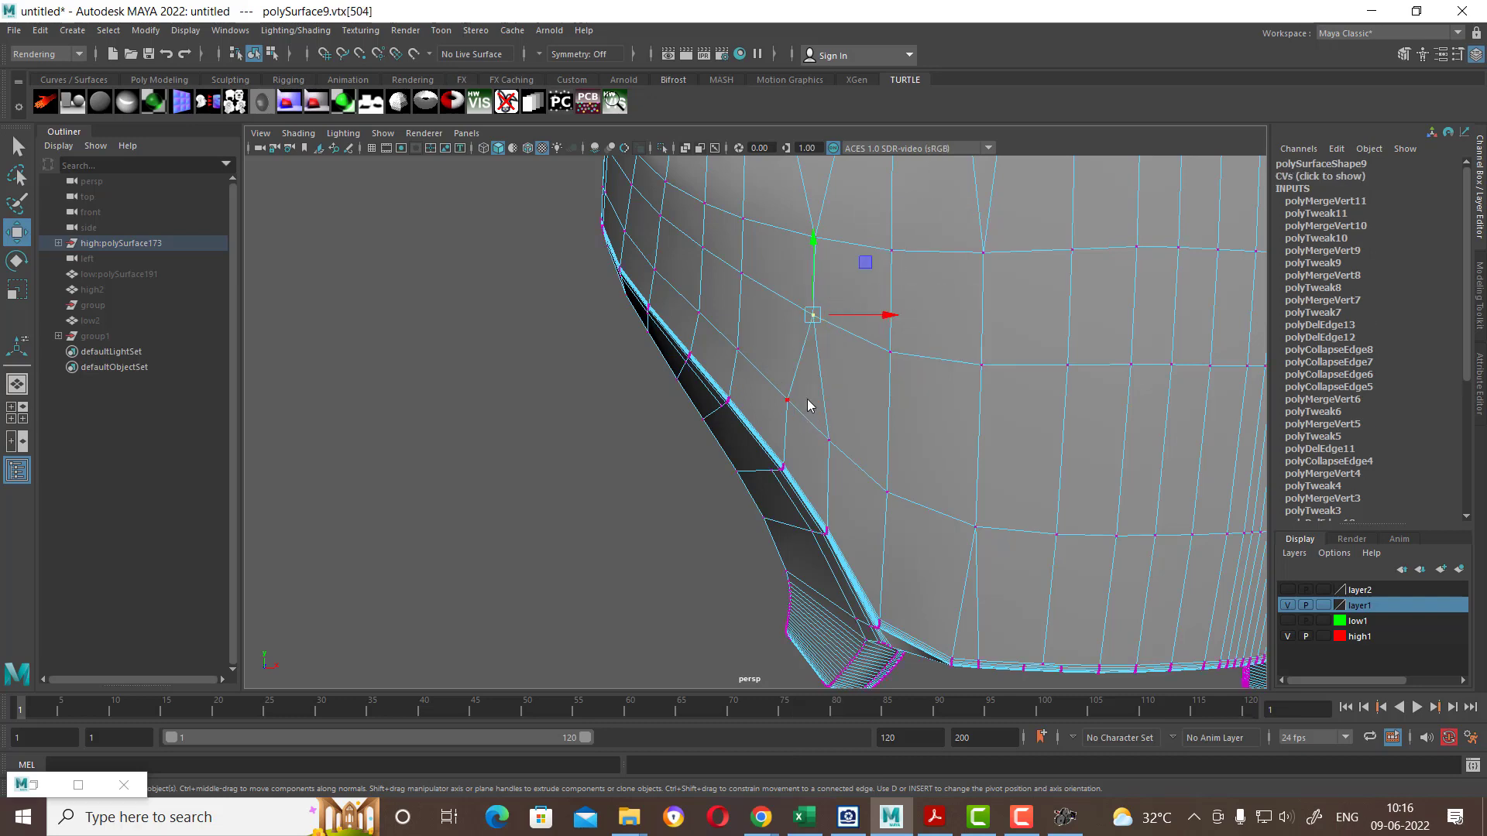
{"action": "key", "text": "F10"}
{"action": "left_click", "coordinate": [811, 419]}
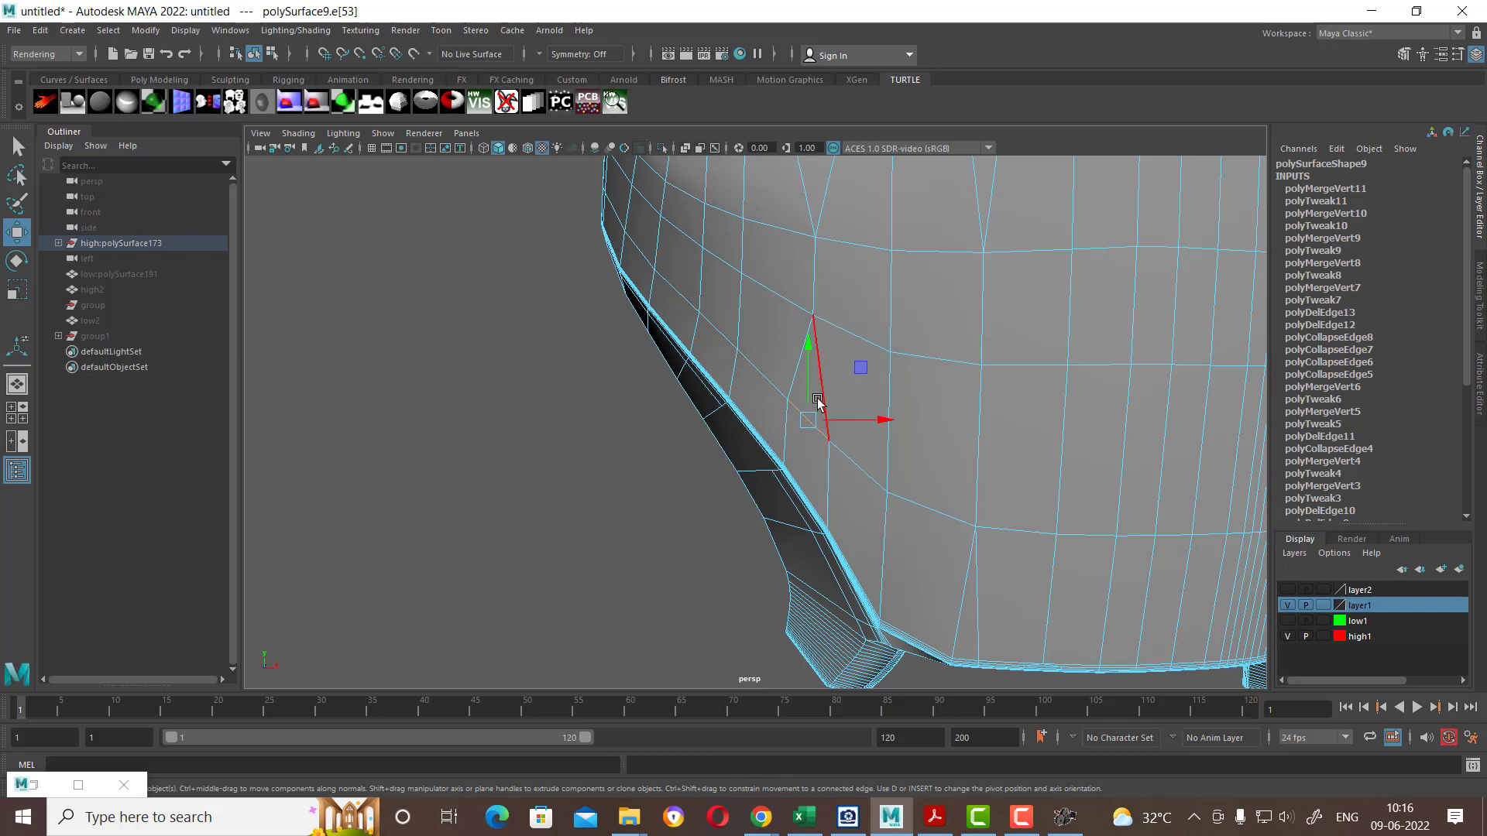
{"action": "key", "text": "g"}
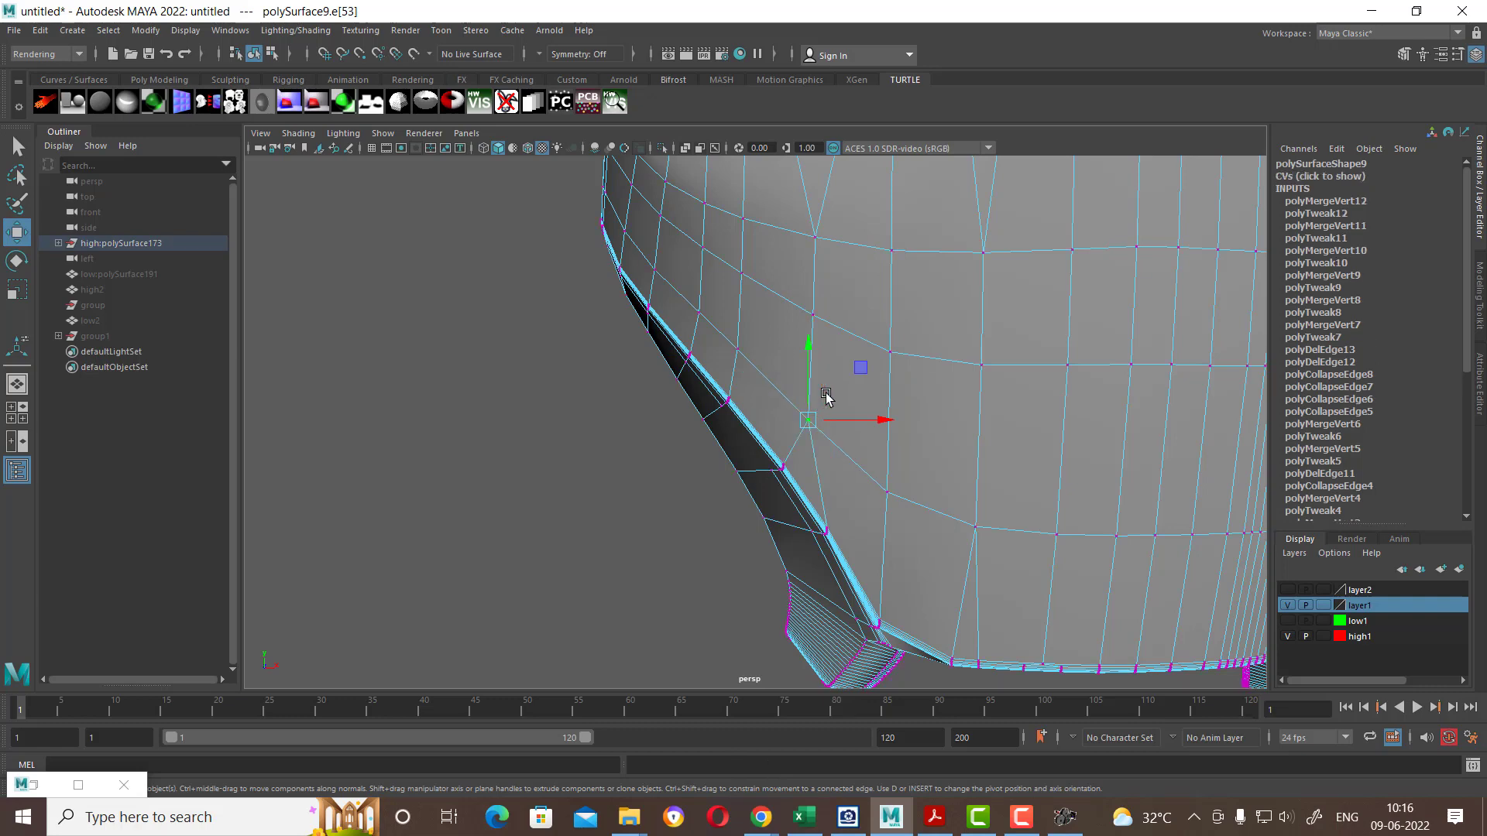
Step: Select the edges near the faceplate rim for collapsing
{"action": "mouse_move", "coordinate": [825, 393]}
{"action": "left_mouse_down", "text": "alt"}
{"action": "mouse_move", "coordinate": [846, 411]}
{"action": "mouse_move", "coordinate": [888, 329]}
{"action": "left_mouse_up", "text": "alt"}
{"action": "left_click", "coordinate": [858, 361]}
{"action": "left_click", "coordinate": [889, 341]}
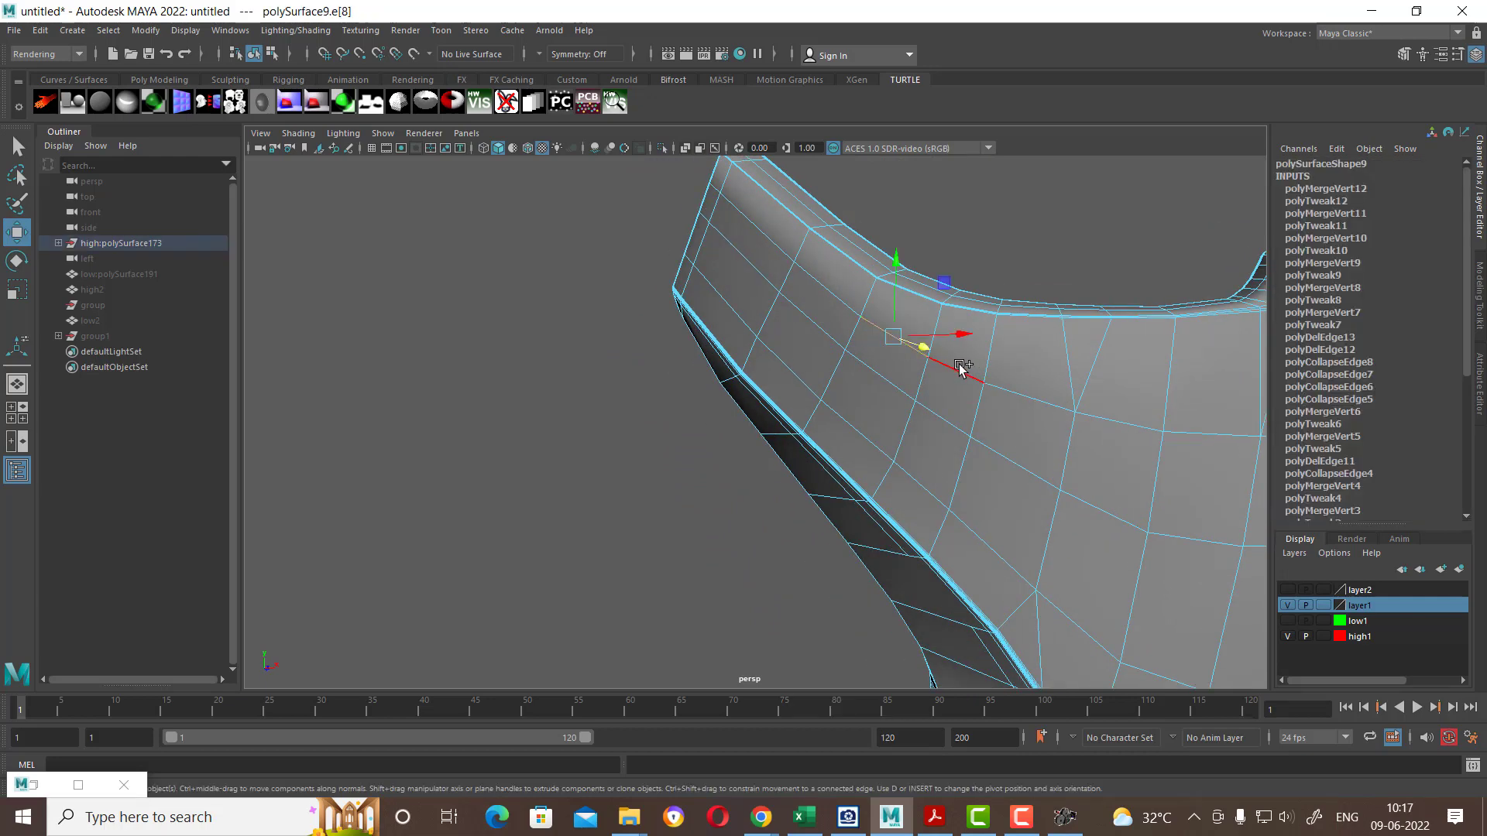
{"action": "right_click_drag", "start_coordinate": [1014, 244], "coordinate": [993, 191], "text": "shift"}
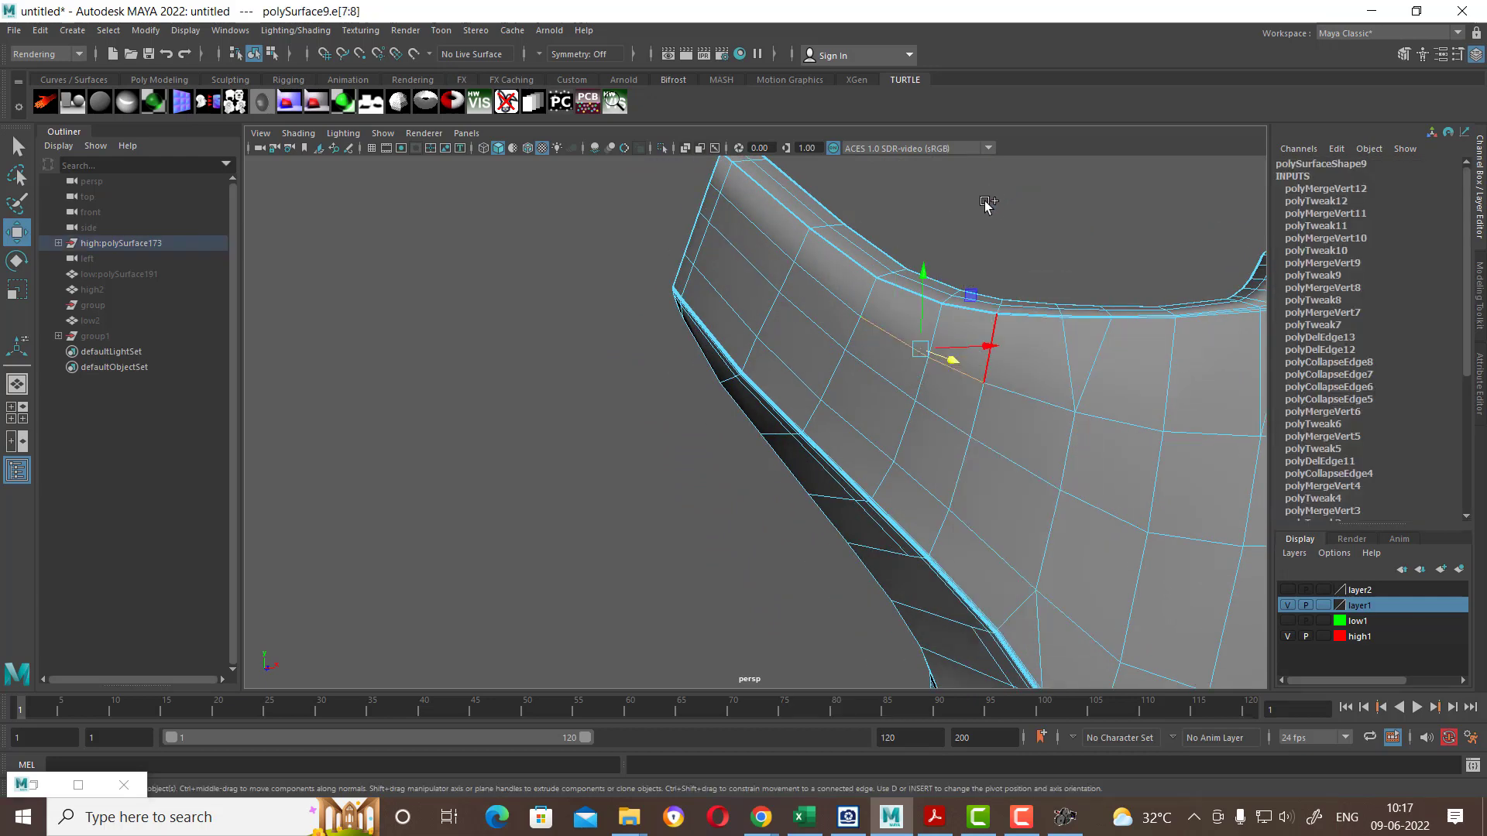
{"action": "right_click_drag", "start_coordinate": [875, 424], "coordinate": [857, 418]}
Step: Collapse the edges beside and above the rim into single vertices
{"action": "left_click", "coordinate": [856, 425]}
{"action": "left_click", "coordinate": [946, 395]}
{"action": "right_click_drag", "start_coordinate": [946, 391], "coordinate": [951, 335], "text": "shift"}
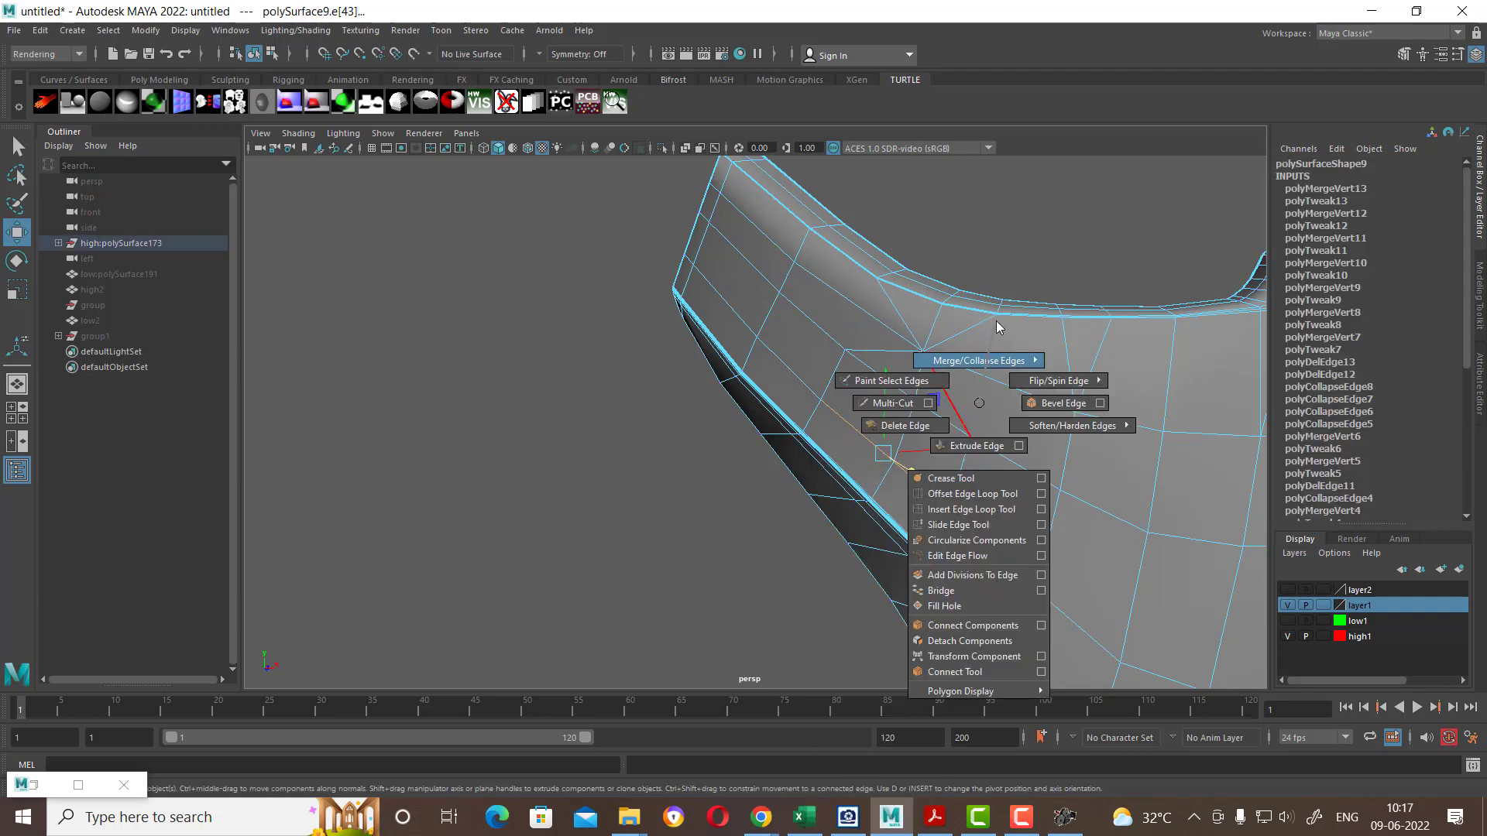
{"action": "right_click_drag", "start_coordinate": [895, 374], "coordinate": [865, 488], "text": "shift"}
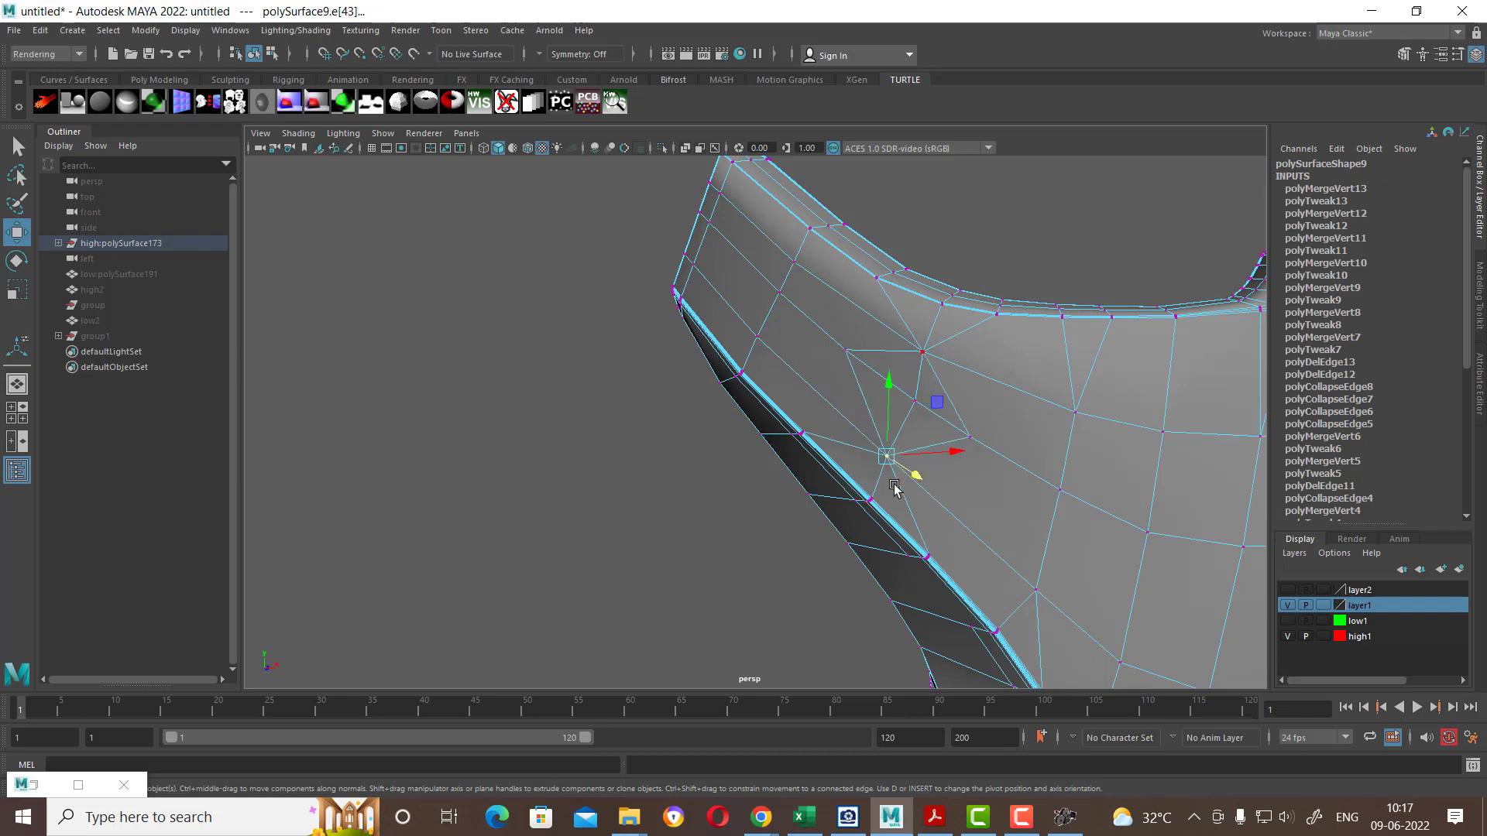
{"action": "right_click_drag", "start_coordinate": [893, 377], "coordinate": [884, 244]}
{"action": "left_click", "coordinate": [891, 370]}
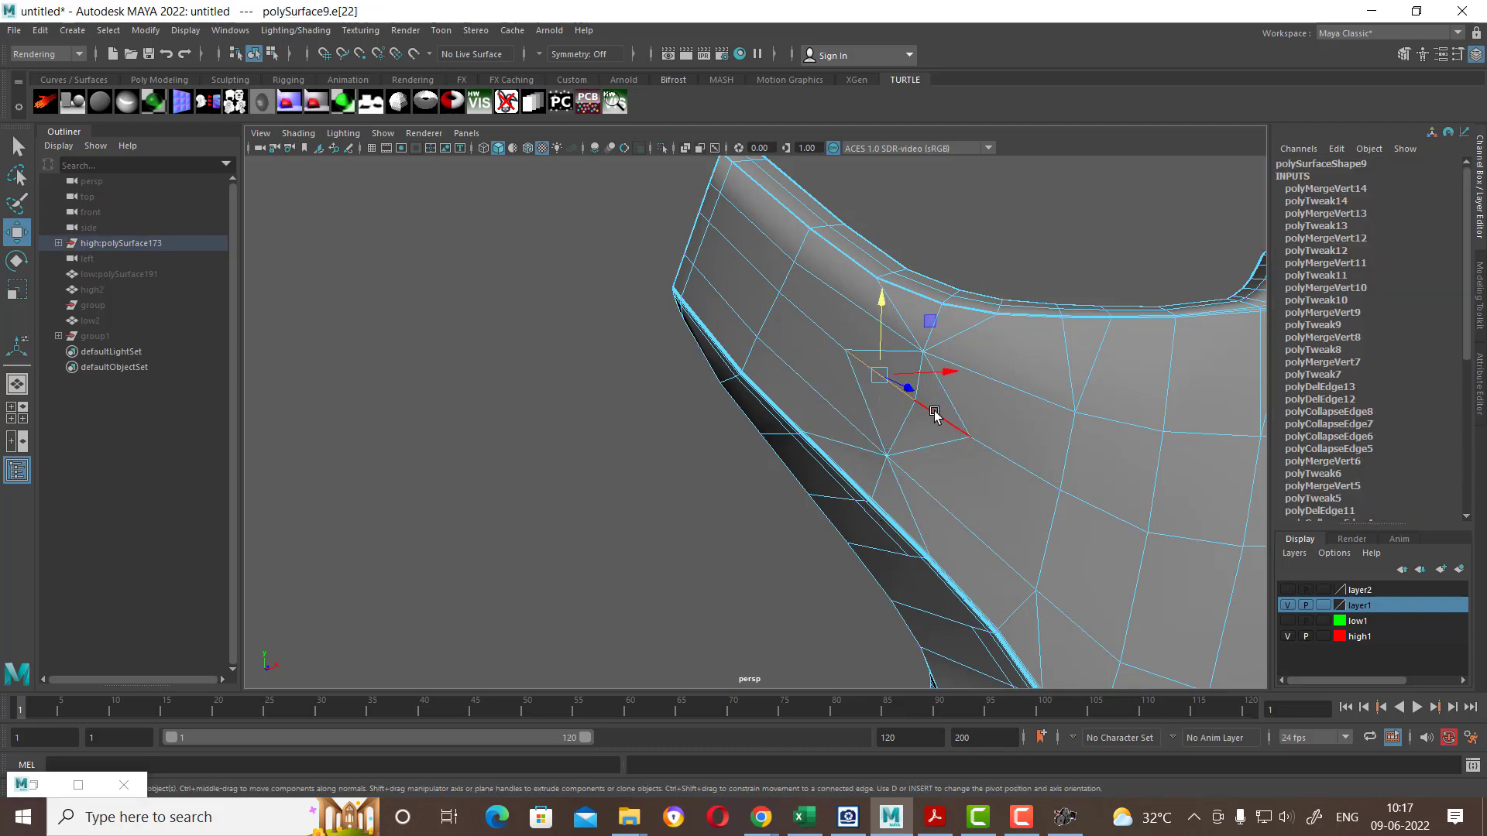
{"action": "left_click", "coordinate": [999, 387]}
{"action": "mouse_move", "coordinate": [1003, 391]}
{"action": "right_mouse_down", "text": "shift"}
{"action": "mouse_move", "coordinate": [1017, 277]}
{"action": "mouse_move", "coordinate": [902, 470]}
{"action": "mouse_move", "coordinate": [832, 465]}
{"action": "right_mouse_up", "text": "shift"}
{"action": "left_click_drag", "start_coordinate": [980, 274], "coordinate": [921, 348], "text": "alt"}
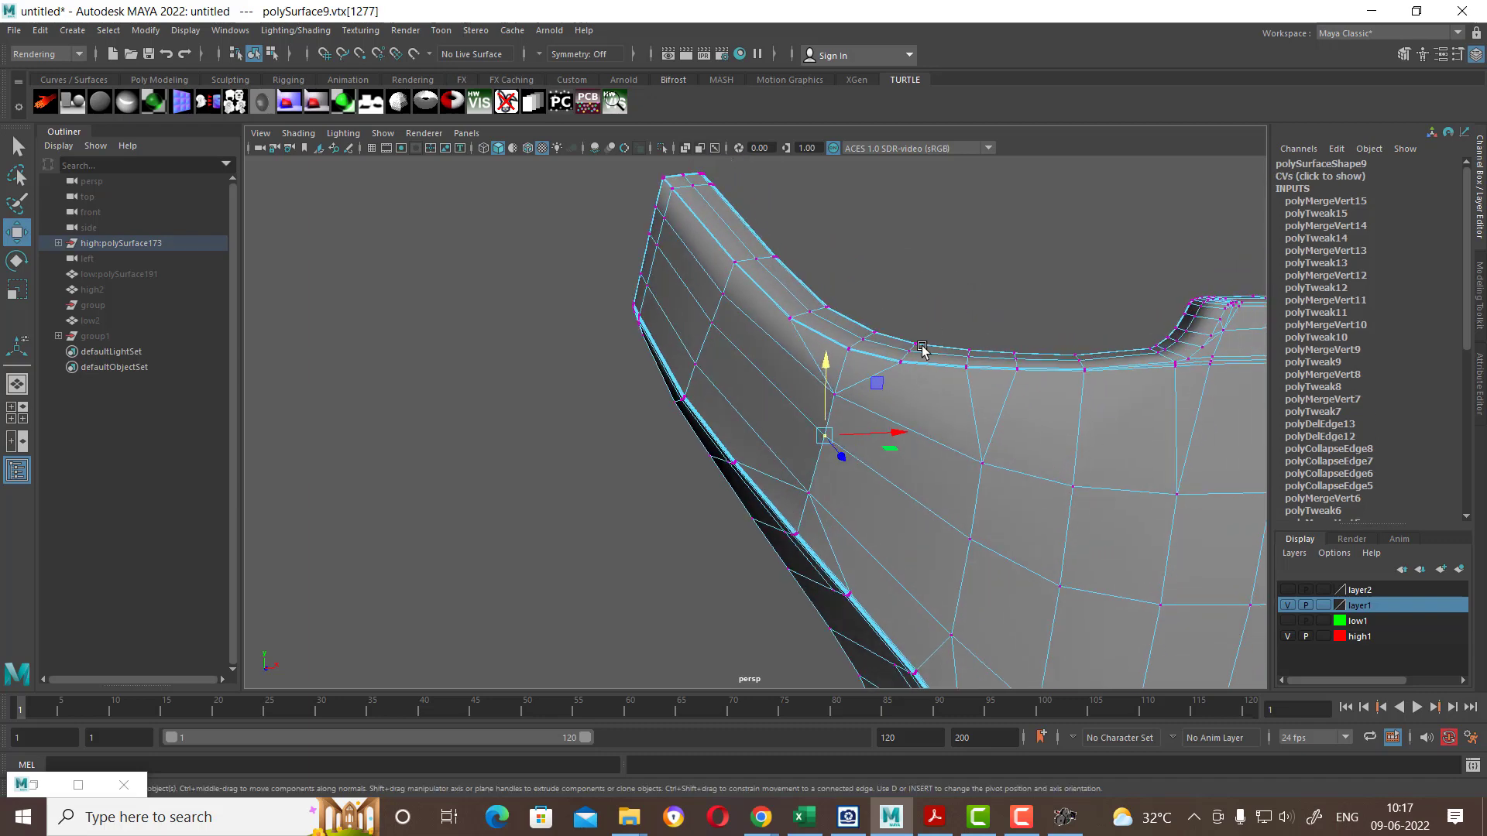
Step: Soften the face plate's edges and inspect the resulting shading
{"action": "key", "text": "F8"}
{"action": "mouse_move", "coordinate": [906, 432]}
{"action": "left_mouse_down", "text": "alt"}
{"action": "mouse_move", "coordinate": [862, 418]}
{"action": "mouse_move", "coordinate": [844, 379]}
{"action": "left_mouse_up", "text": "alt"}
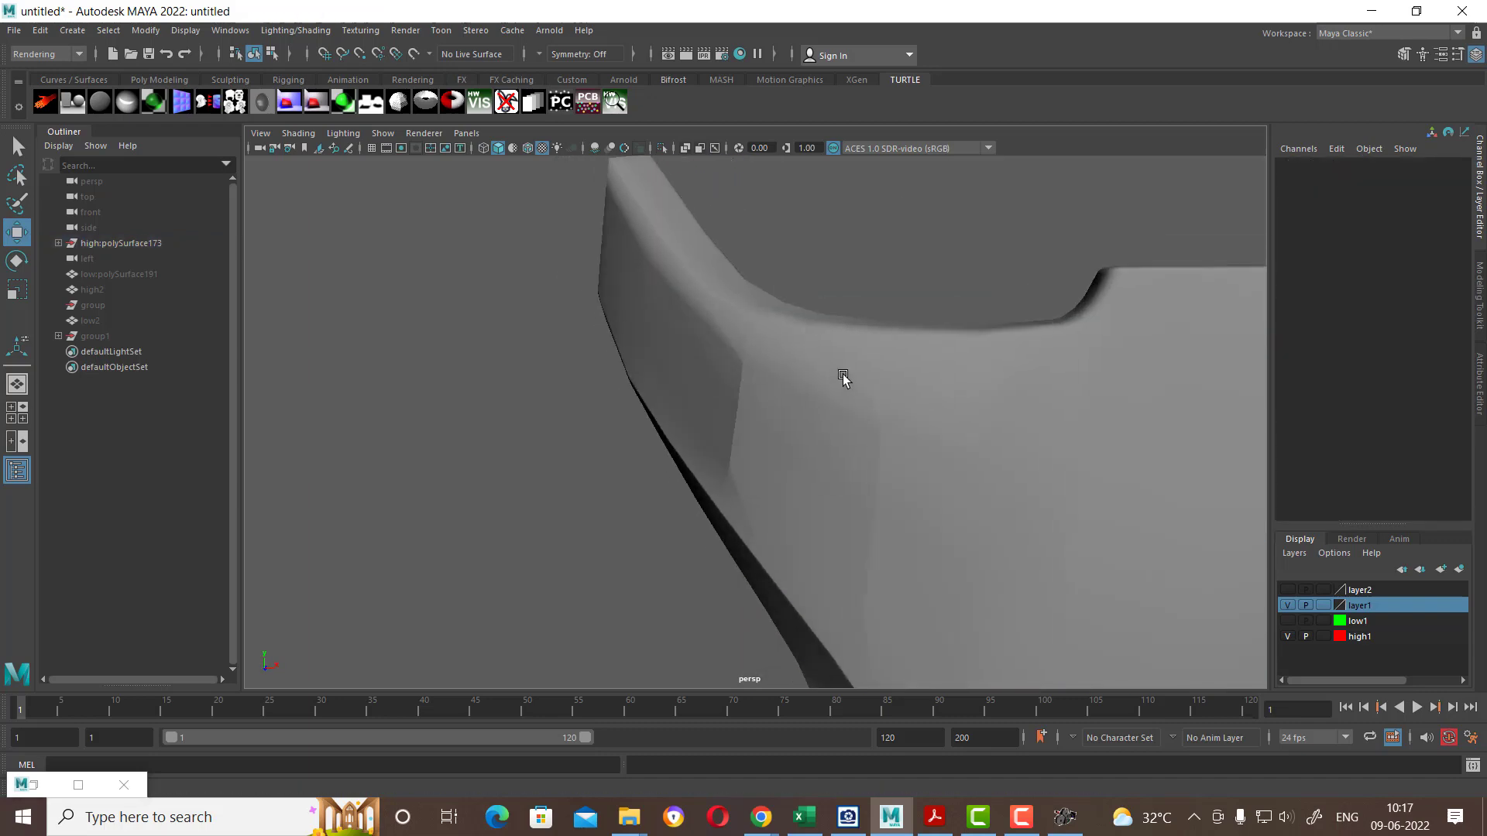
{"action": "left_click", "coordinate": [840, 383]}
{"action": "key", "text": "F10"}
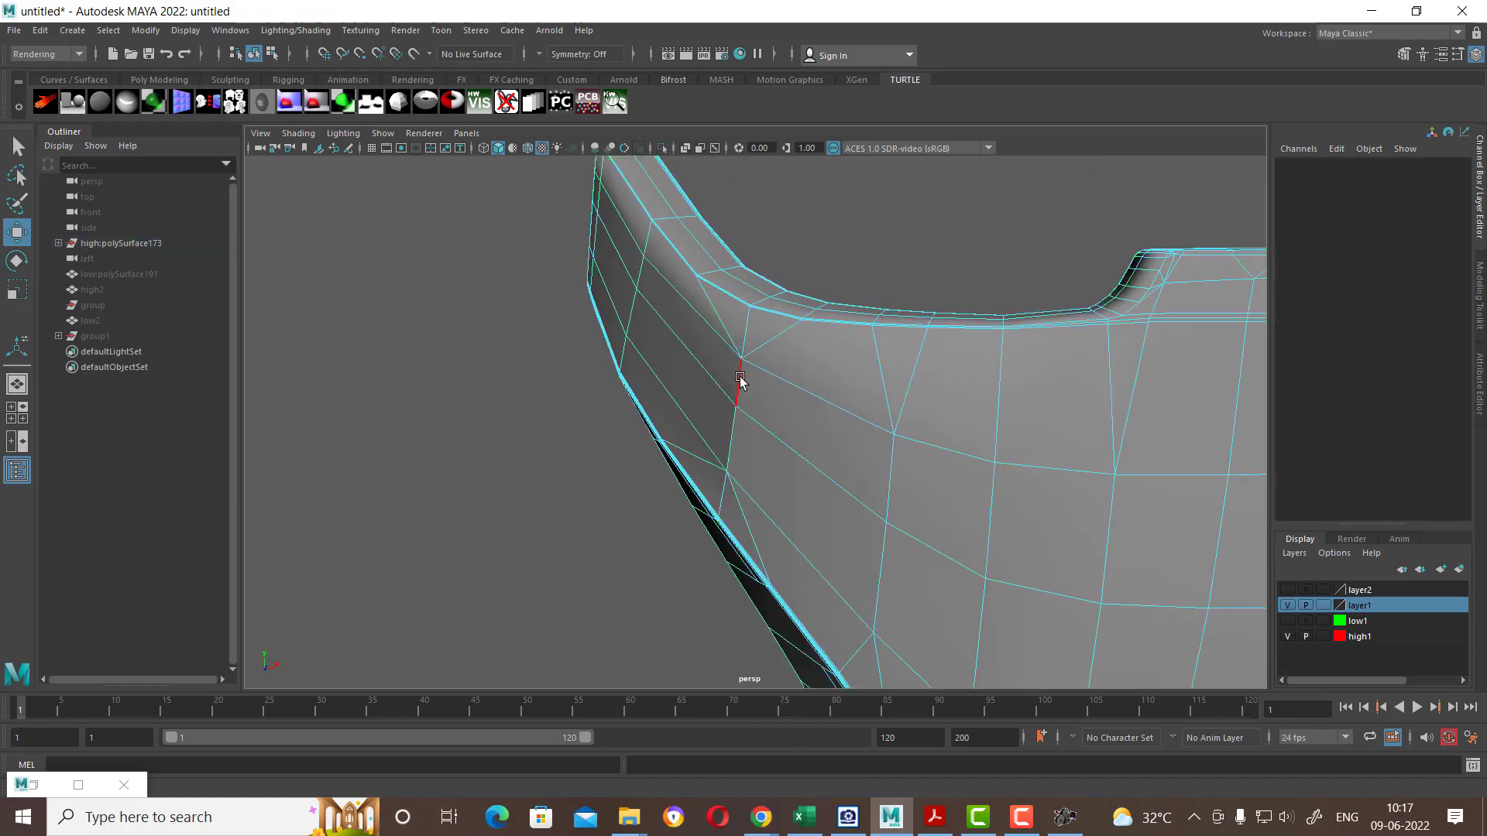
{"action": "left_click", "coordinate": [740, 379]}
{"action": "right_click_drag", "start_coordinate": [853, 359], "coordinate": [913, 333]}
{"action": "mouse_move", "coordinate": [792, 367]}
{"action": "right_mouse_down", "text": "shift"}
{"action": "mouse_move", "coordinate": [908, 411]}
{"action": "mouse_move", "coordinate": [957, 232]}
{"action": "right_mouse_up", "text": "shift"}
{"action": "left_click", "coordinate": [959, 241]}
{"action": "mouse_move", "coordinate": [957, 249]}
{"action": "left_mouse_down", "text": "alt"}
{"action": "mouse_move", "coordinate": [1012, 315]}
{"action": "mouse_move", "coordinate": [939, 323]}
{"action": "left_mouse_up", "text": "alt"}
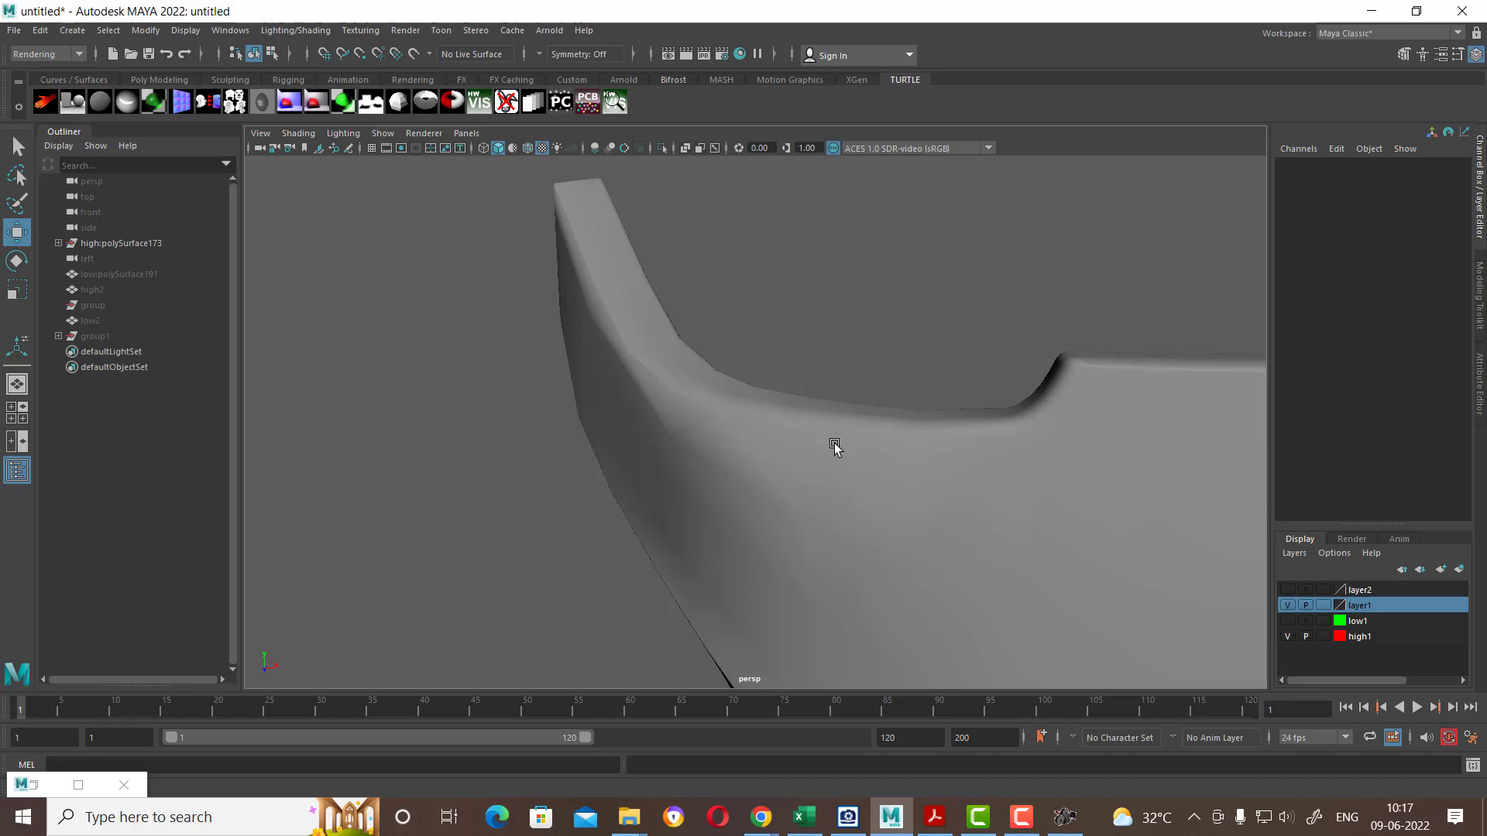
Step: Try deleting the corner edge, then undo the deletion
{"action": "left_click", "coordinate": [834, 443]}
{"action": "scroll", "coordinate": [782, 428], "scroll_direction": "up", "scroll_amount": 2}
{"action": "right_click_drag", "start_coordinate": [741, 427], "coordinate": [641, 381]}
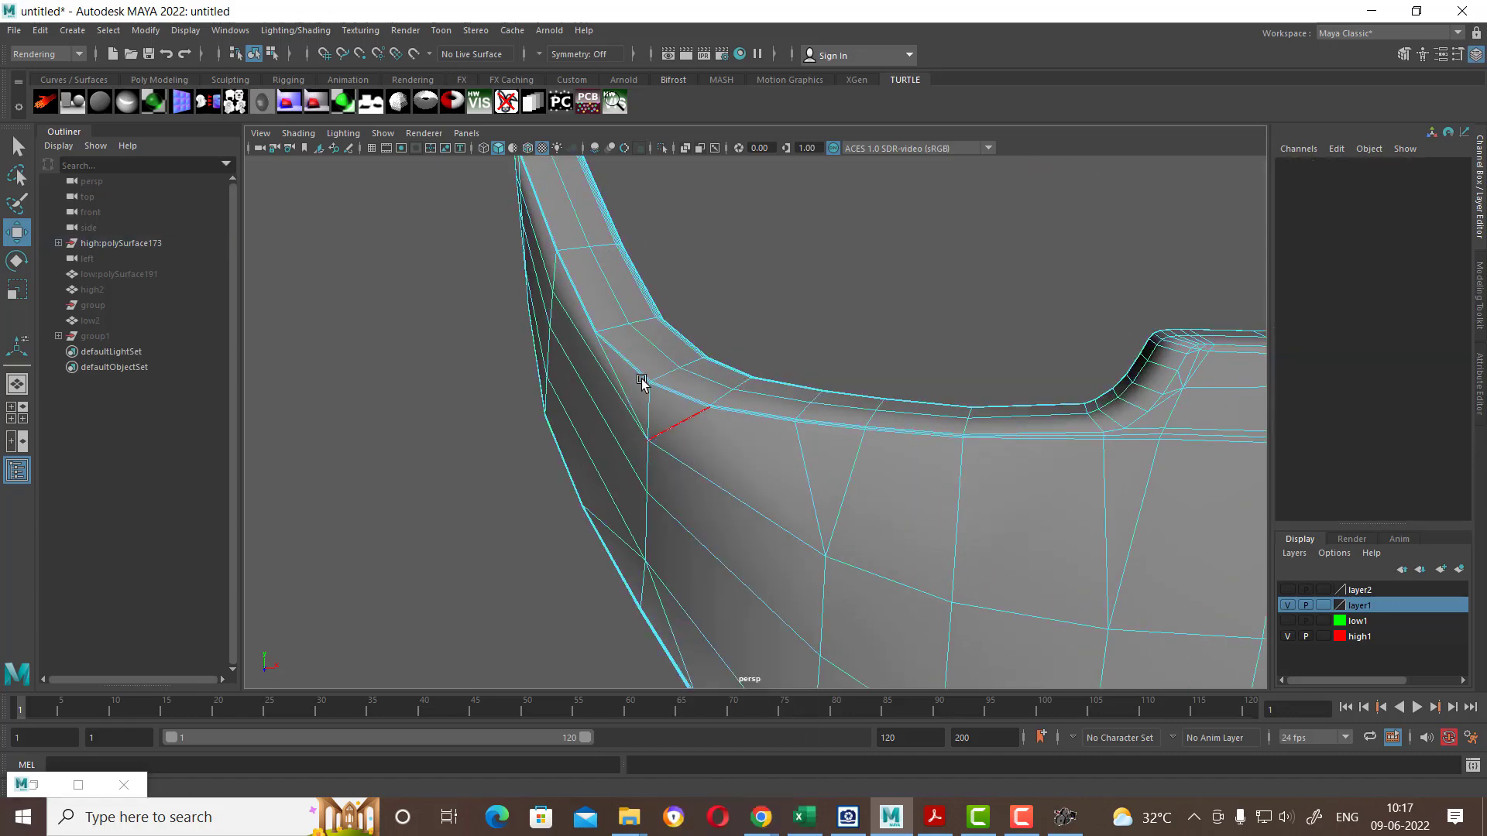
{"action": "mouse_move", "coordinate": [653, 395]}
{"action": "left_mouse_down", "text": "alt"}
{"action": "mouse_move", "coordinate": [691, 366]}
{"action": "mouse_move", "coordinate": [790, 371]}
{"action": "mouse_move", "coordinate": [880, 342]}
{"action": "mouse_move", "coordinate": [805, 263]}
{"action": "left_mouse_up", "text": "alt"}
{"action": "scroll", "coordinate": [876, 338], "scroll_direction": "up", "scroll_amount": 2}
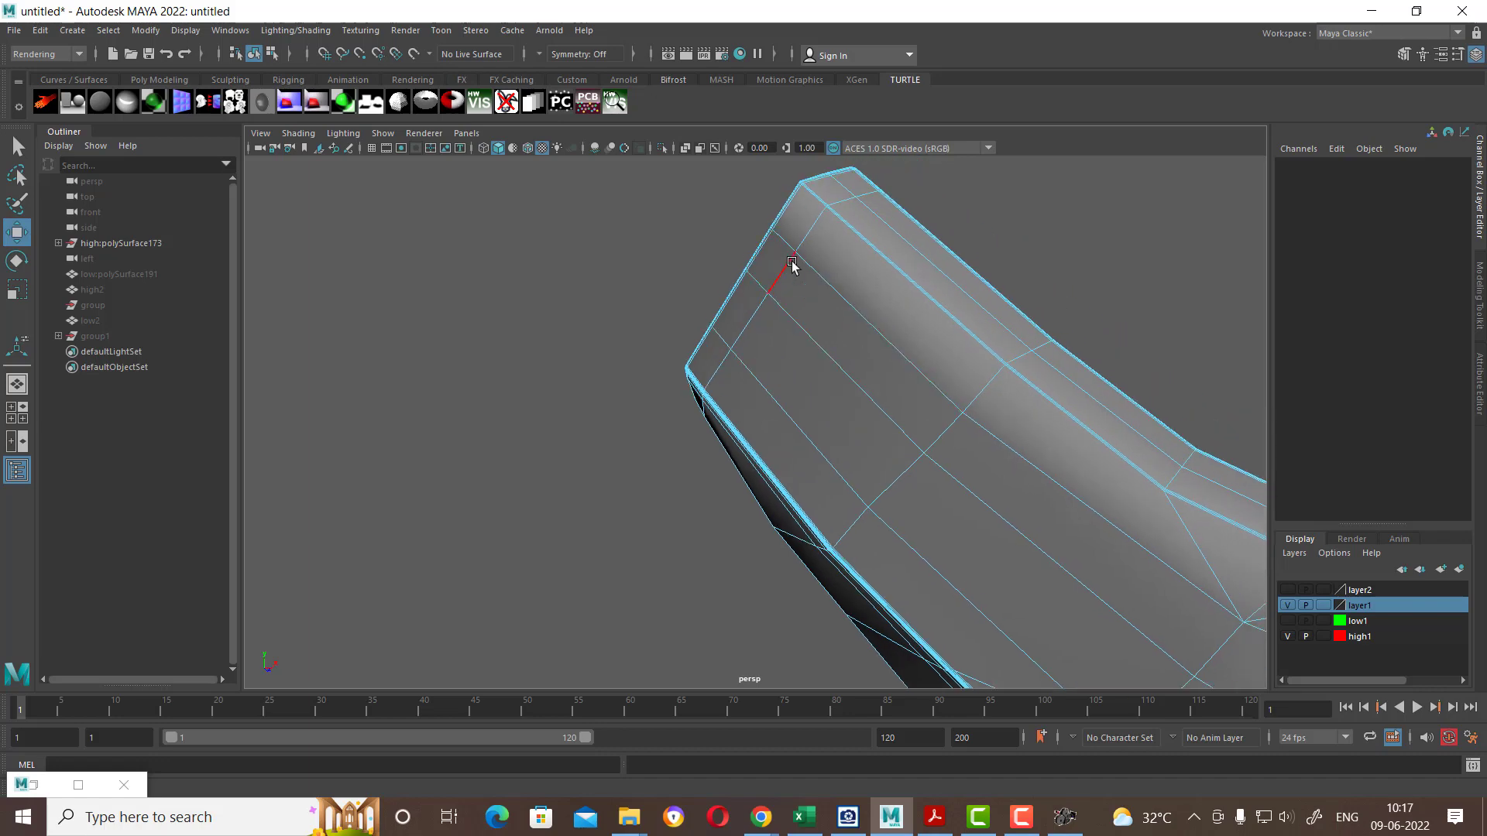
{"action": "left_click", "coordinate": [810, 233]}
{"action": "right_click_drag", "start_coordinate": [925, 298], "coordinate": [480, 459], "text": "shift"}
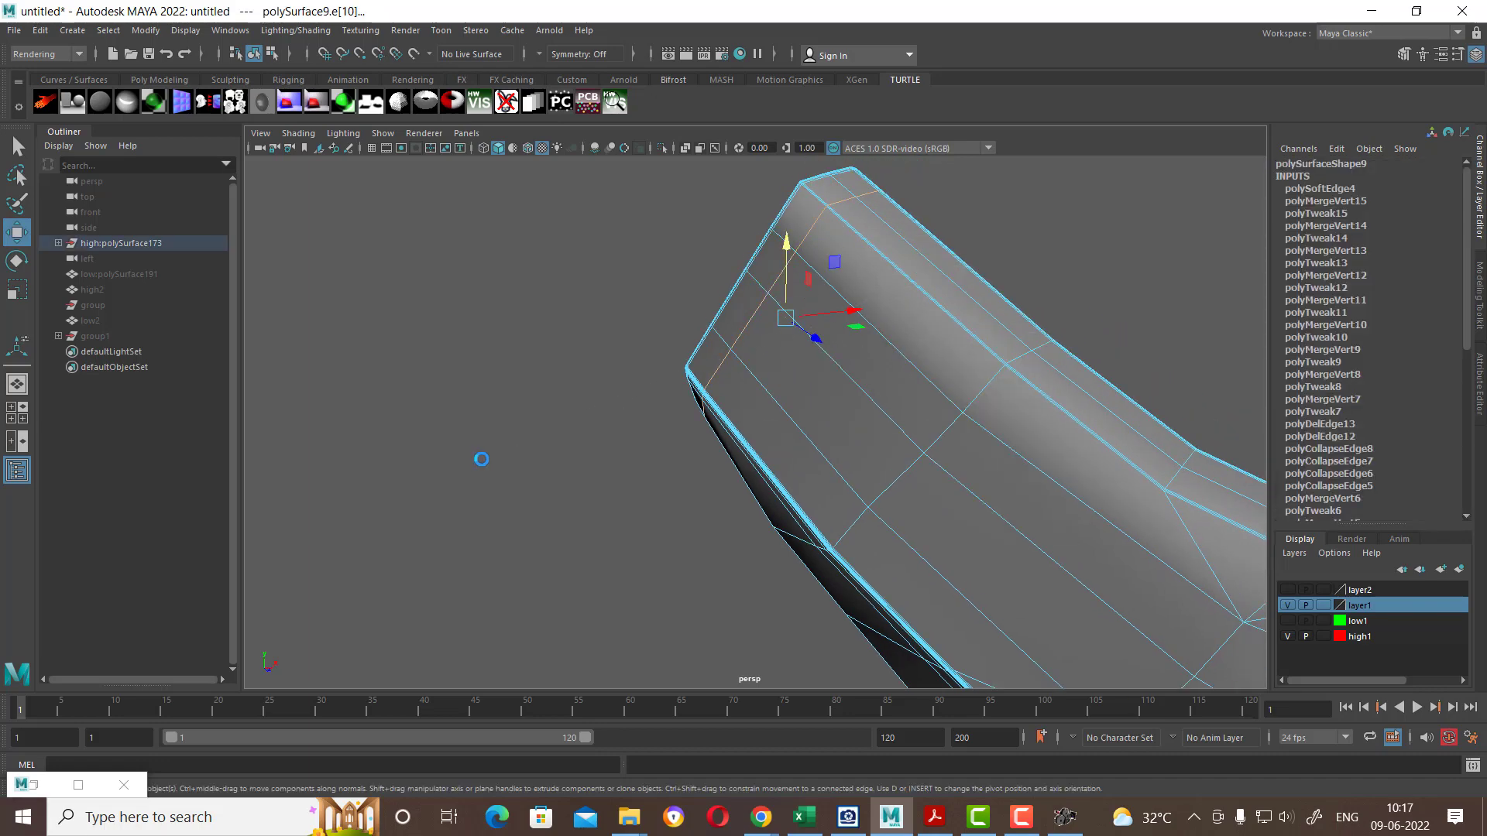
{"action": "mouse_move", "coordinate": [868, 428]}
{"action": "left_mouse_down", "text": "alt"}
{"action": "mouse_move", "coordinate": [886, 425]}
{"action": "mouse_move", "coordinate": [835, 402]}
{"action": "mouse_move", "coordinate": [868, 334]}
{"action": "mouse_move", "coordinate": [723, 441]}
{"action": "mouse_move", "coordinate": [793, 577]}
{"action": "mouse_move", "coordinate": [829, 512]}
{"action": "mouse_move", "coordinate": [784, 499]}
{"action": "mouse_move", "coordinate": [806, 382]}
{"action": "left_mouse_up", "text": "alt"}
{"action": "key", "text": "ctrl+z"}
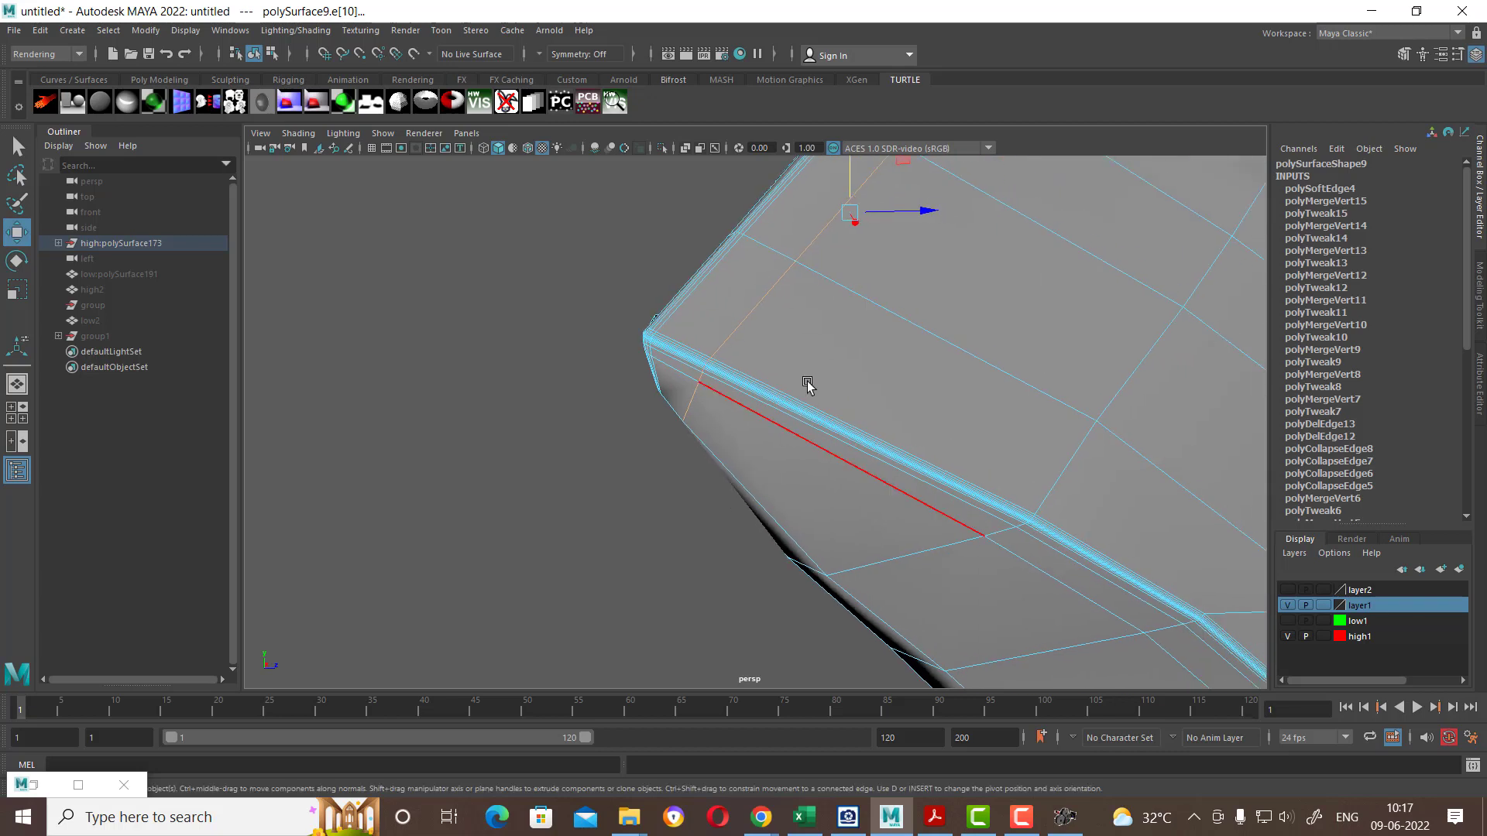
{"action": "right_click_drag", "start_coordinate": [787, 349], "coordinate": [553, 446], "text": "shift"}
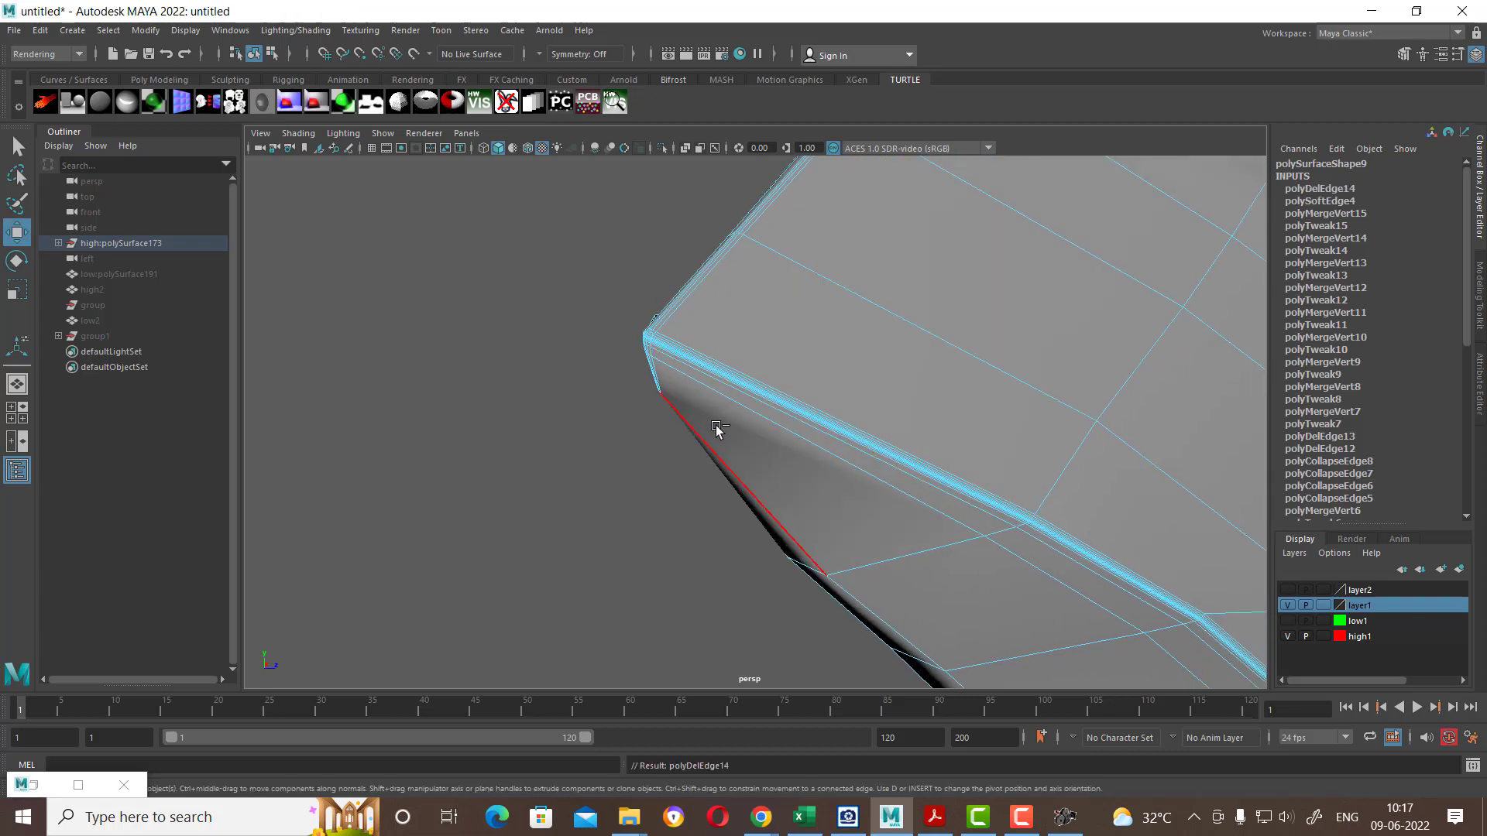
{"action": "key", "text": "ctrl+z"}
{"action": "mouse_move", "coordinate": [823, 355]}
{"action": "left_mouse_down", "text": "alt"}
{"action": "mouse_move", "coordinate": [857, 368]}
{"action": "mouse_move", "coordinate": [998, 362]}
{"action": "mouse_move", "coordinate": [955, 392]}
{"action": "mouse_move", "coordinate": [872, 324]}
{"action": "left_mouse_up", "text": "alt"}
Step: Collapse two short edges near the corner into single vertices
{"action": "left_click", "coordinate": [878, 338]}
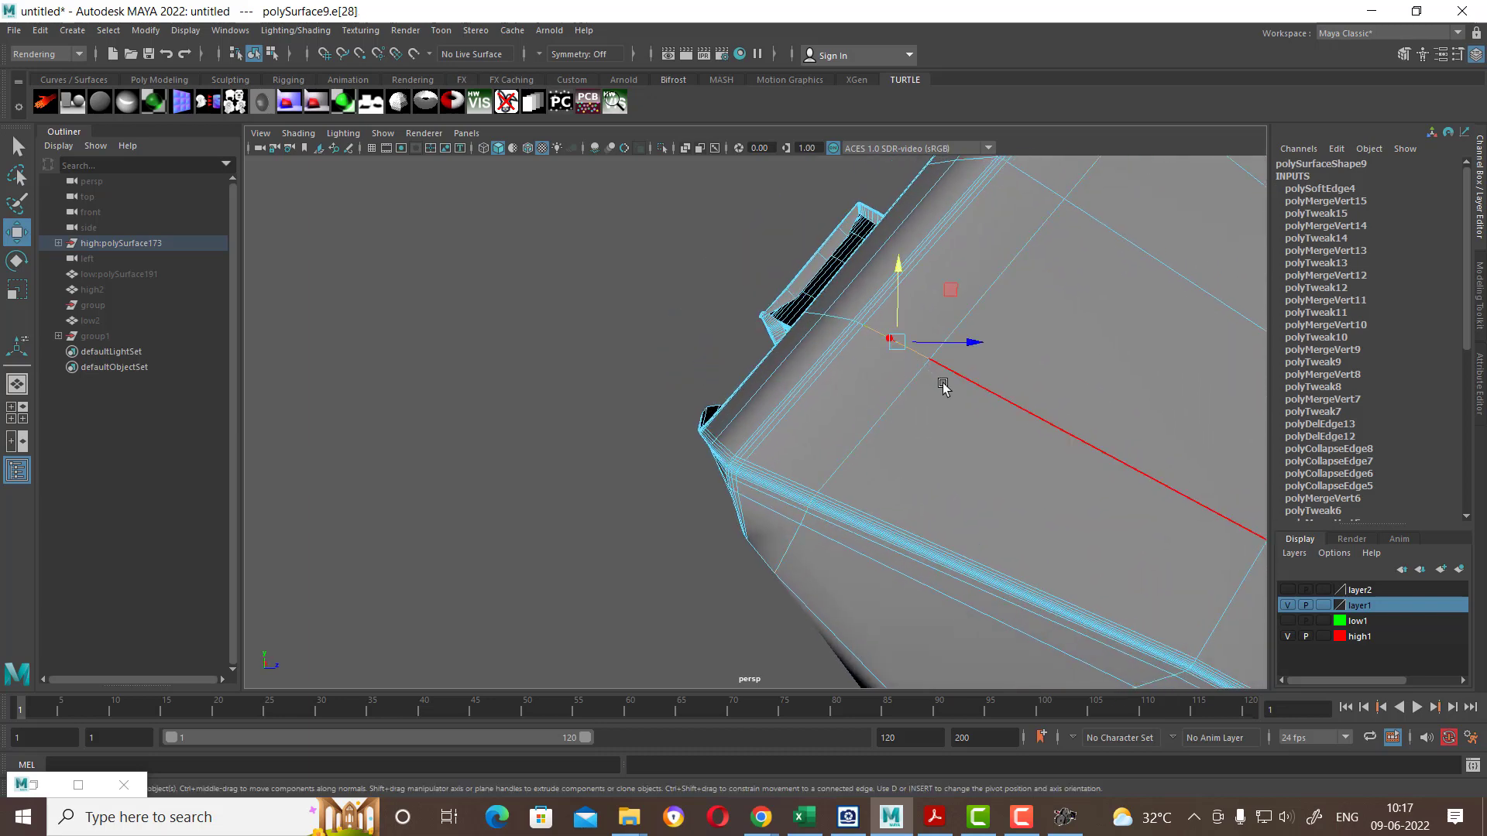
{"action": "right_click_drag", "start_coordinate": [960, 325], "coordinate": [934, 240], "text": "shift"}
{"action": "key", "text": "g"}
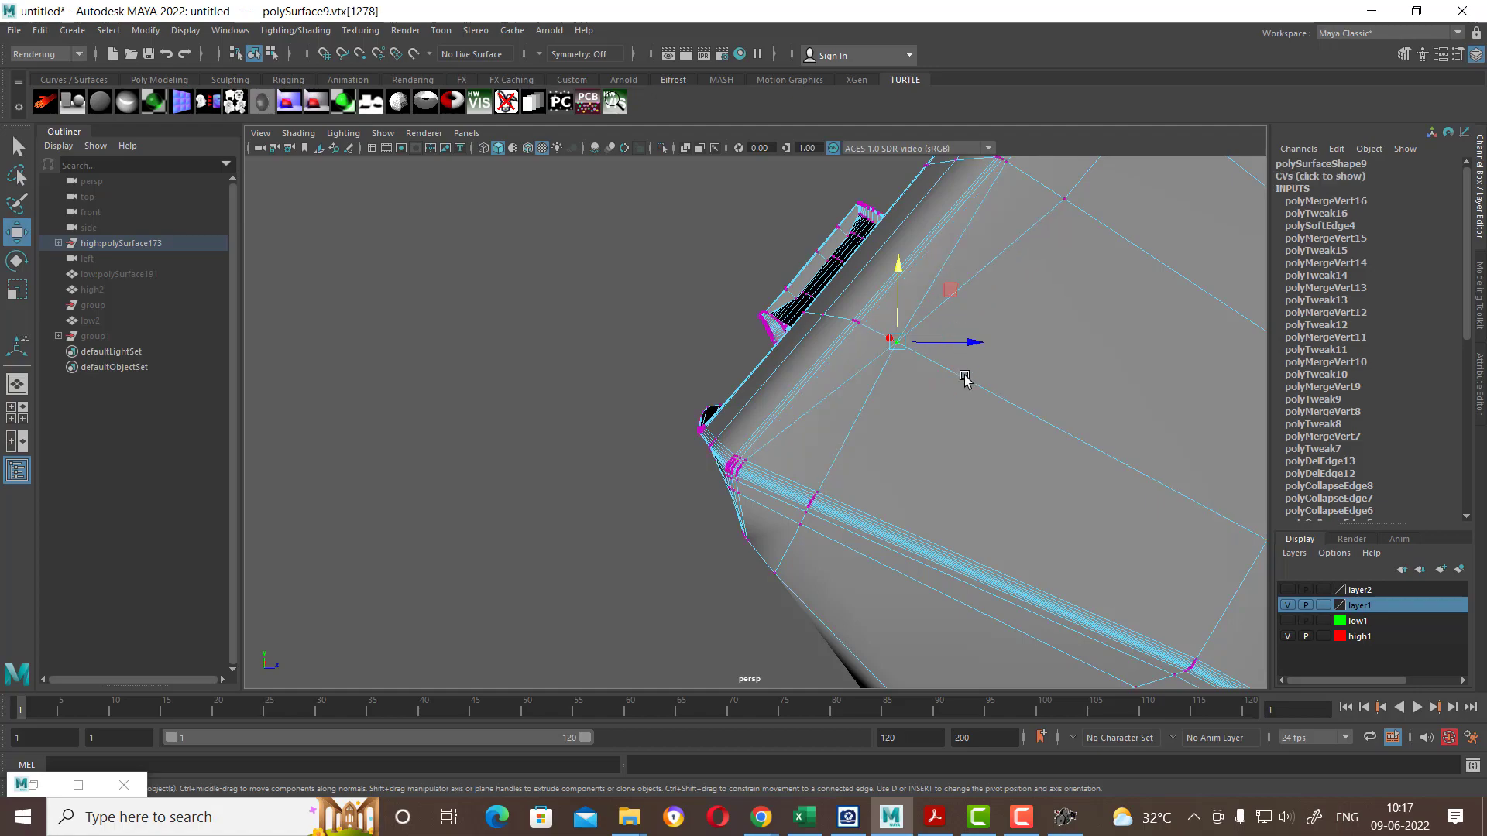
{"action": "mouse_move", "coordinate": [965, 379]}
{"action": "left_mouse_down", "text": "alt"}
{"action": "mouse_move", "coordinate": [913, 298]}
{"action": "mouse_move", "coordinate": [837, 431]}
{"action": "mouse_move", "coordinate": [867, 418]}
{"action": "mouse_move", "coordinate": [869, 387]}
{"action": "mouse_move", "coordinate": [879, 465]}
{"action": "mouse_move", "coordinate": [743, 359]}
{"action": "left_mouse_up", "text": "alt"}
{"action": "right_click_drag", "start_coordinate": [743, 359], "coordinate": [744, 310]}
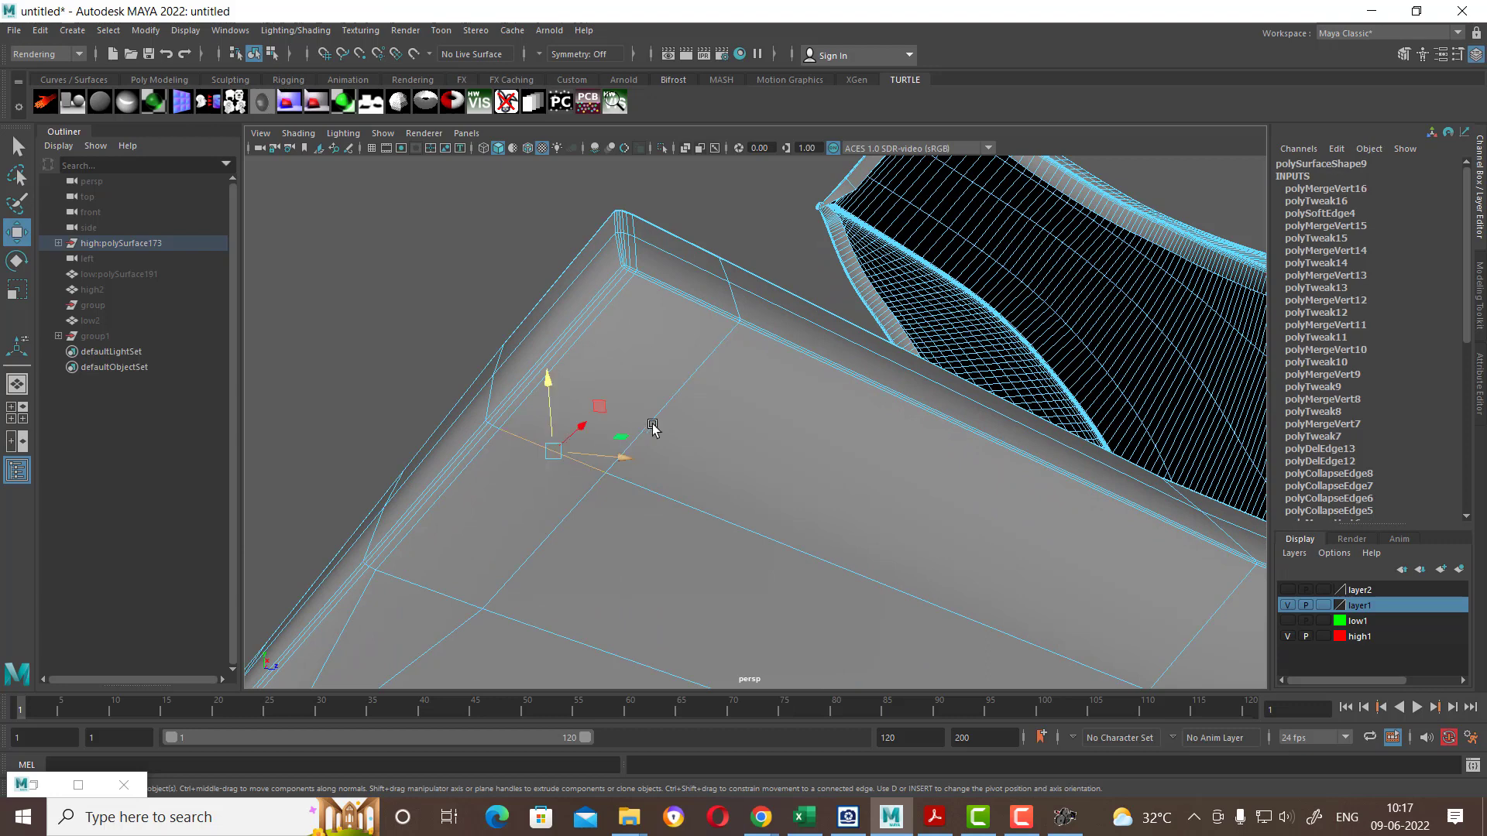
{"action": "left_click", "coordinate": [650, 423]}
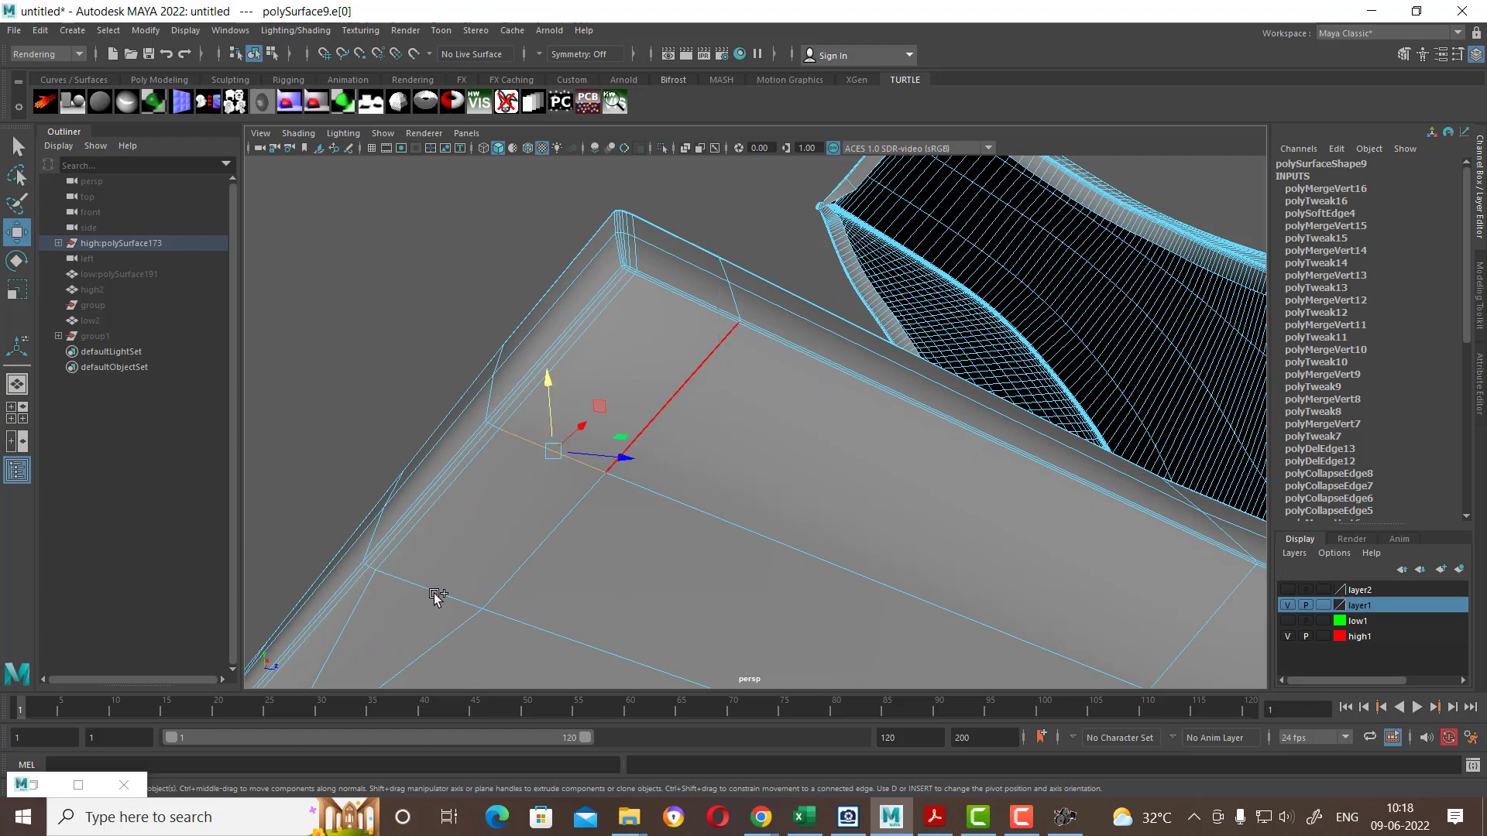
{"action": "key", "text": "ctrl+m"}
Step: Collapse the lower edge into a vertex after a deletion attempt is undone
{"action": "right_click_drag", "start_coordinate": [467, 573], "coordinate": [491, 439]}
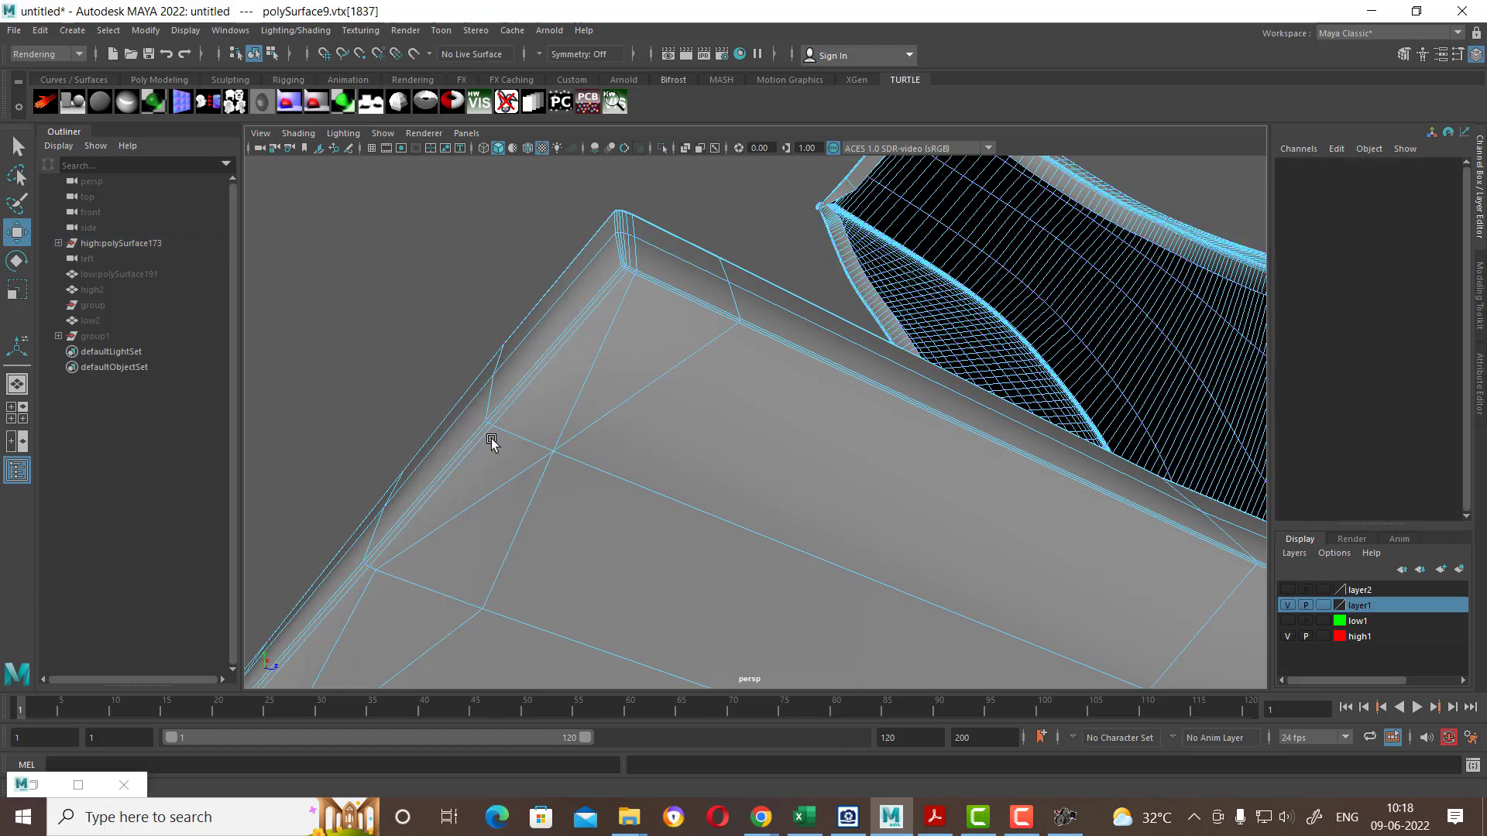
{"action": "left_click", "coordinate": [428, 589]}
{"action": "right_click", "coordinate": [654, 416], "text": "shift"}
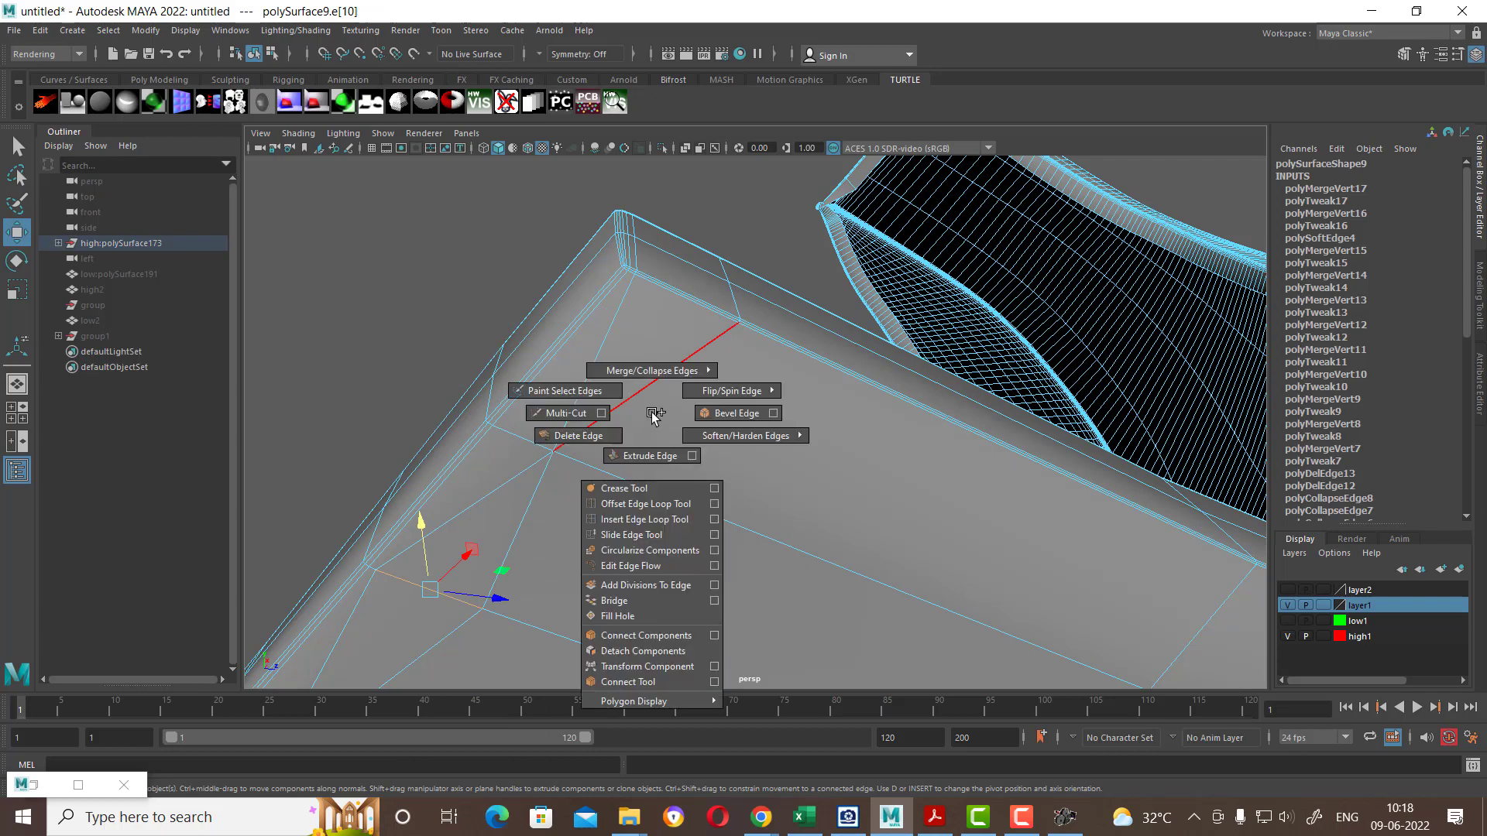
{"action": "left_click", "coordinate": [453, 511]}
{"action": "key", "text": "Delete"}
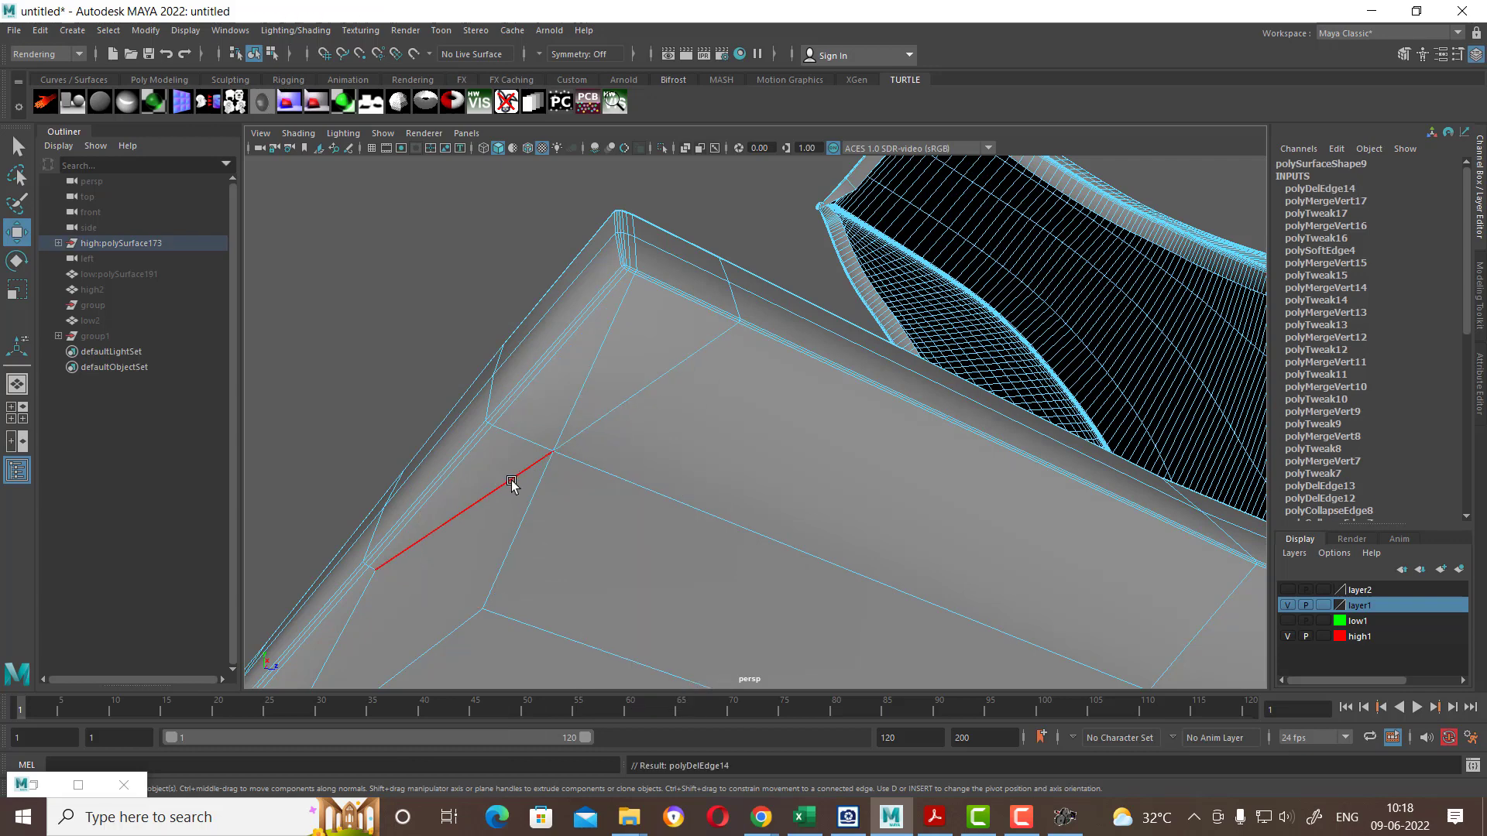
{"action": "key", "text": "ctrl+z"}
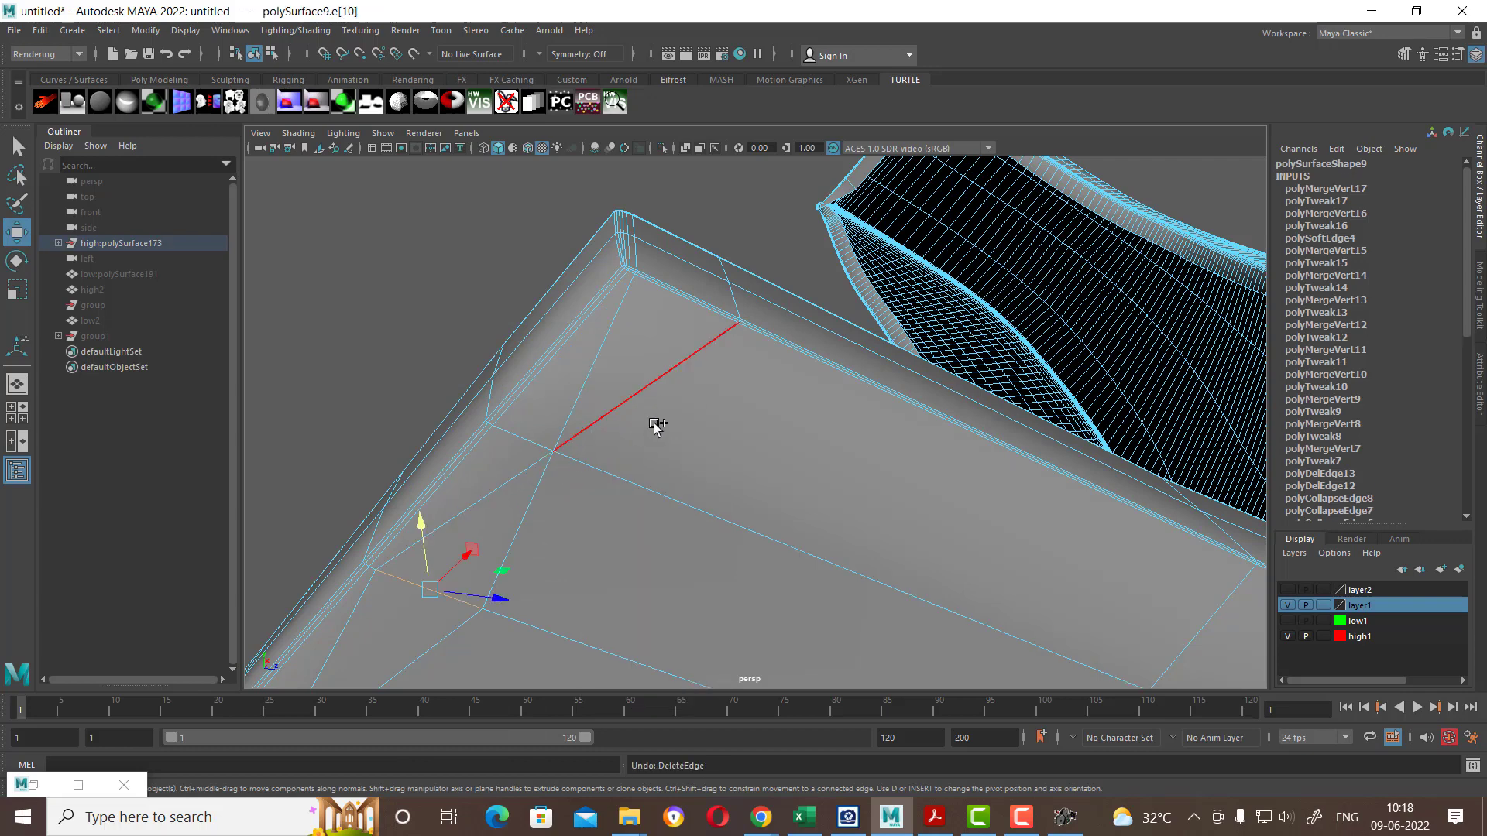
{"action": "right_click", "coordinate": [657, 424], "text": "shift"}
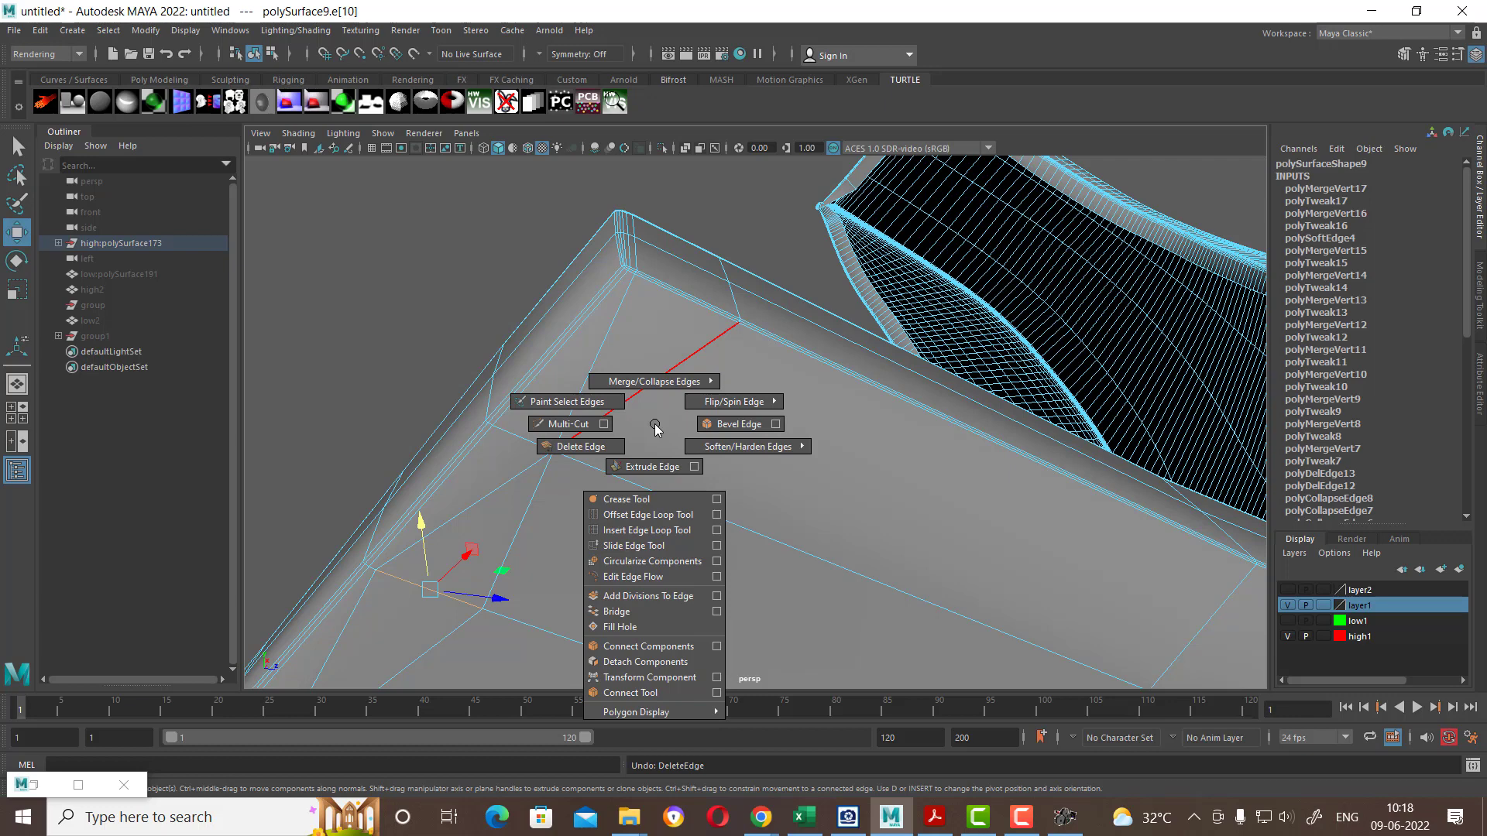
{"action": "right_click_drag", "start_coordinate": [657, 424], "coordinate": [647, 272], "text": "shift"}
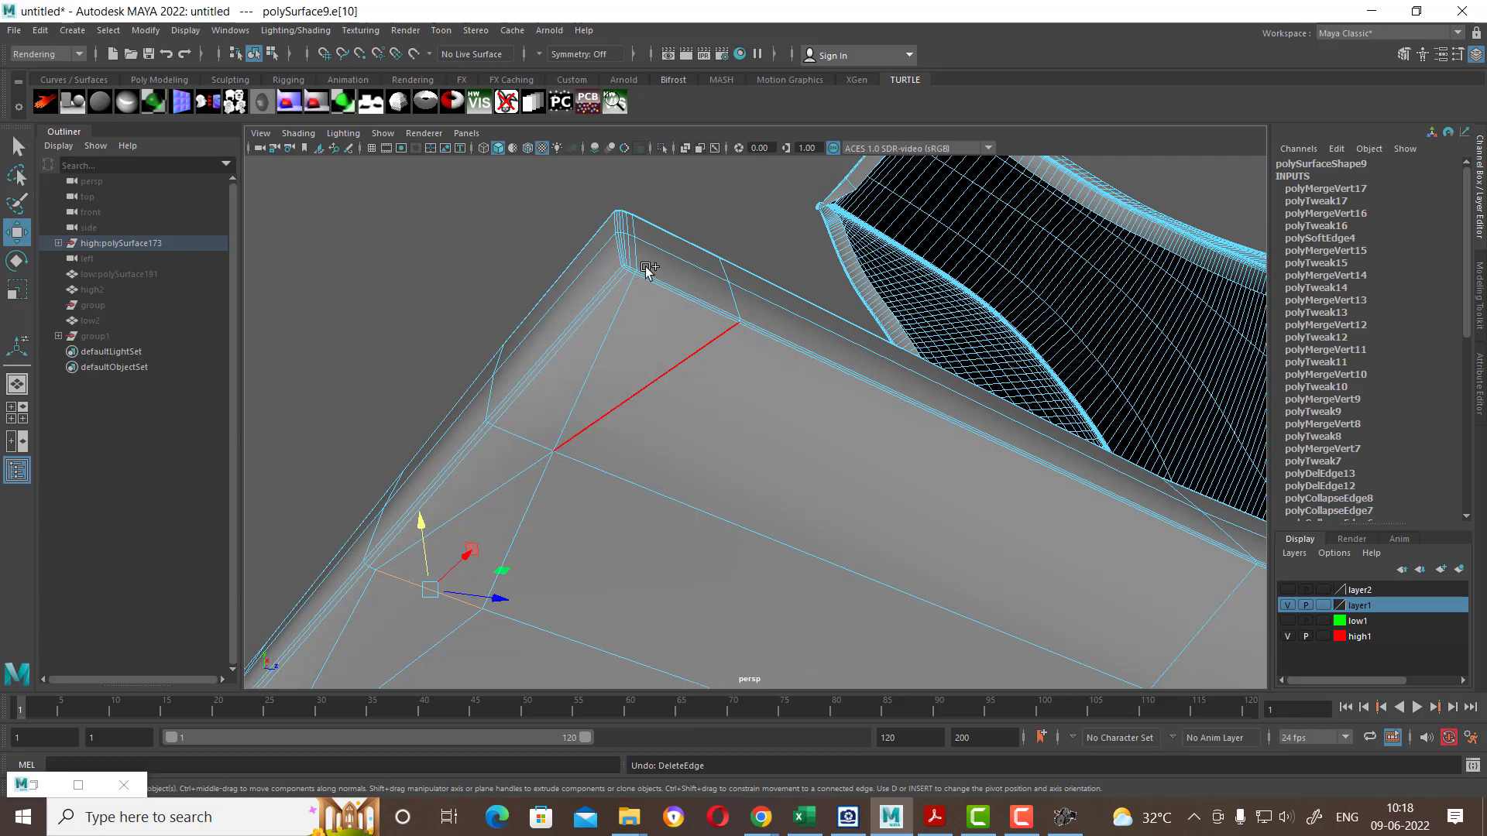
{"action": "key", "text": "g"}
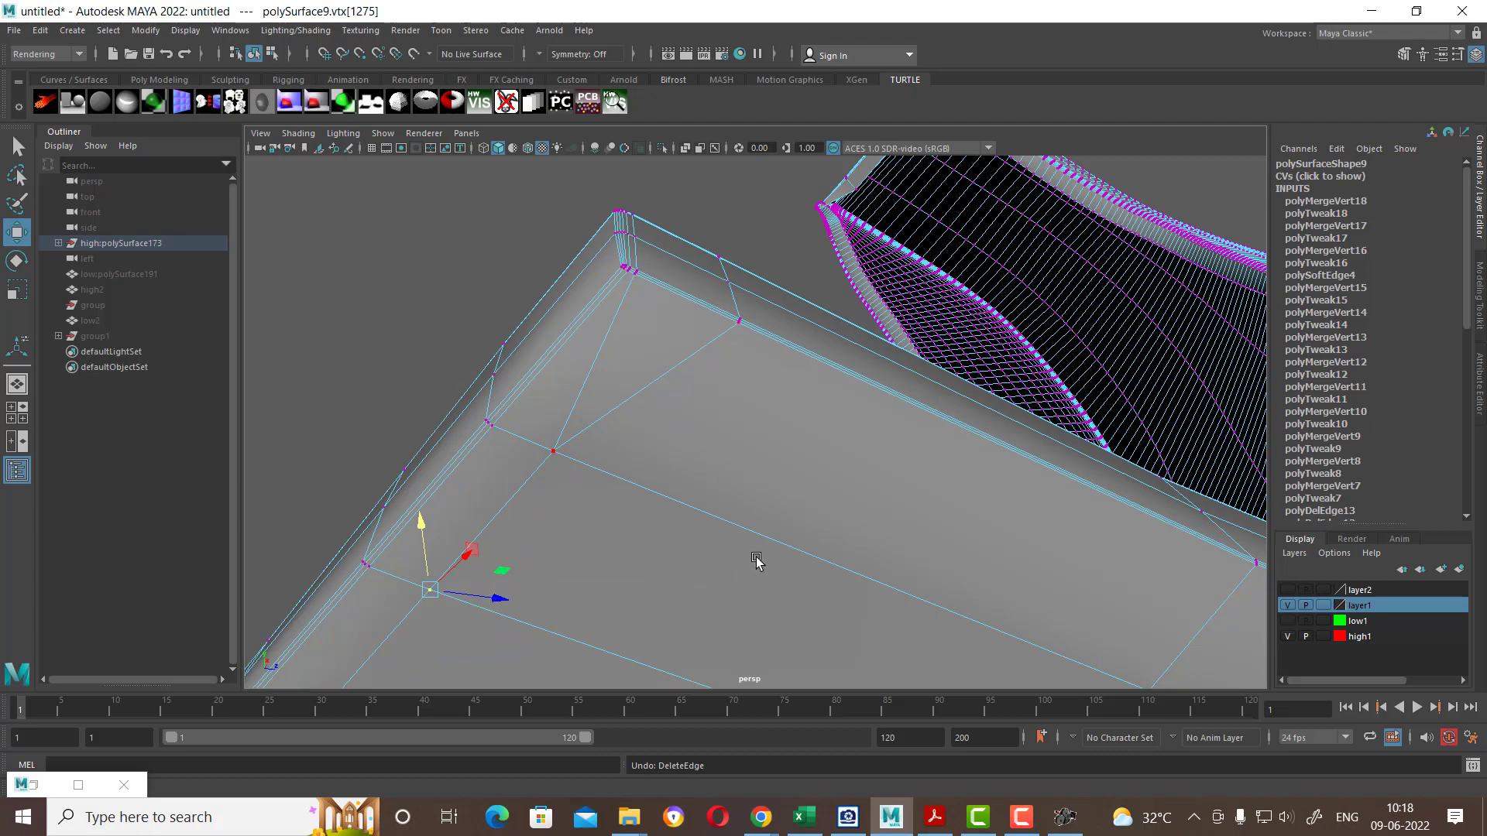
Step: Return polySurface9 to object mode and zoom out to view the whole face plate
{"action": "mouse_move", "coordinate": [762, 579]}
{"action": "left_mouse_down", "text": "alt"}
{"action": "mouse_move", "coordinate": [756, 504]}
{"action": "mouse_move", "coordinate": [737, 471]}
{"action": "left_mouse_up", "text": "alt"}
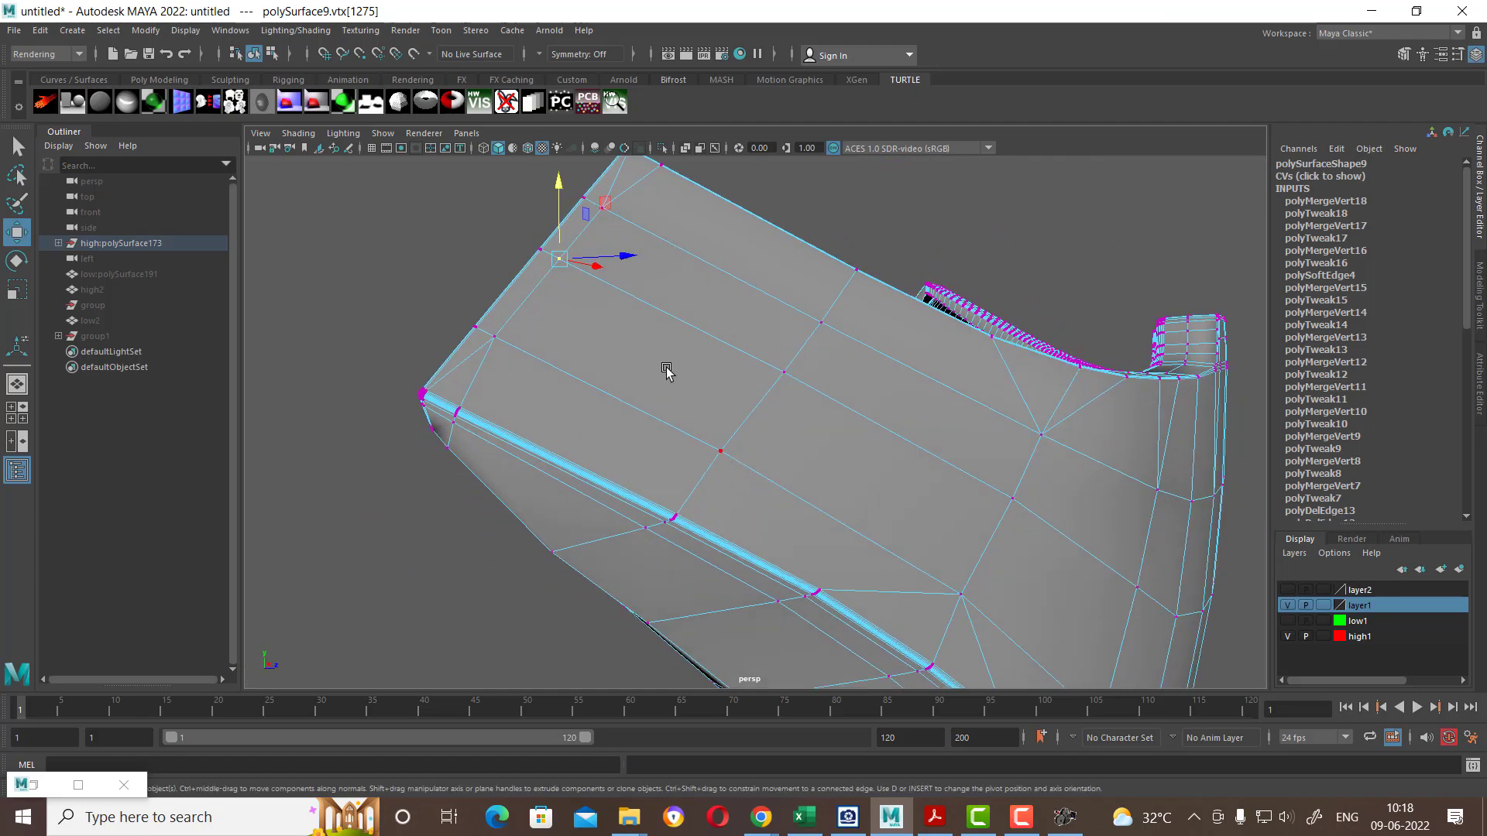
{"action": "key", "text": "F8"}
{"action": "mouse_move", "coordinate": [710, 402]}
{"action": "left_mouse_down", "text": "alt"}
{"action": "mouse_move", "coordinate": [657, 398]}
{"action": "mouse_move", "coordinate": [640, 431]}
{"action": "mouse_move", "coordinate": [703, 465]}
{"action": "mouse_move", "coordinate": [767, 464]}
{"action": "left_mouse_up", "text": "alt"}
{"action": "scroll", "coordinate": [634, 410], "scroll_direction": "down", "scroll_amount": 2}
{"action": "scroll", "coordinate": [751, 468], "scroll_direction": "down", "scroll_amount": 2}
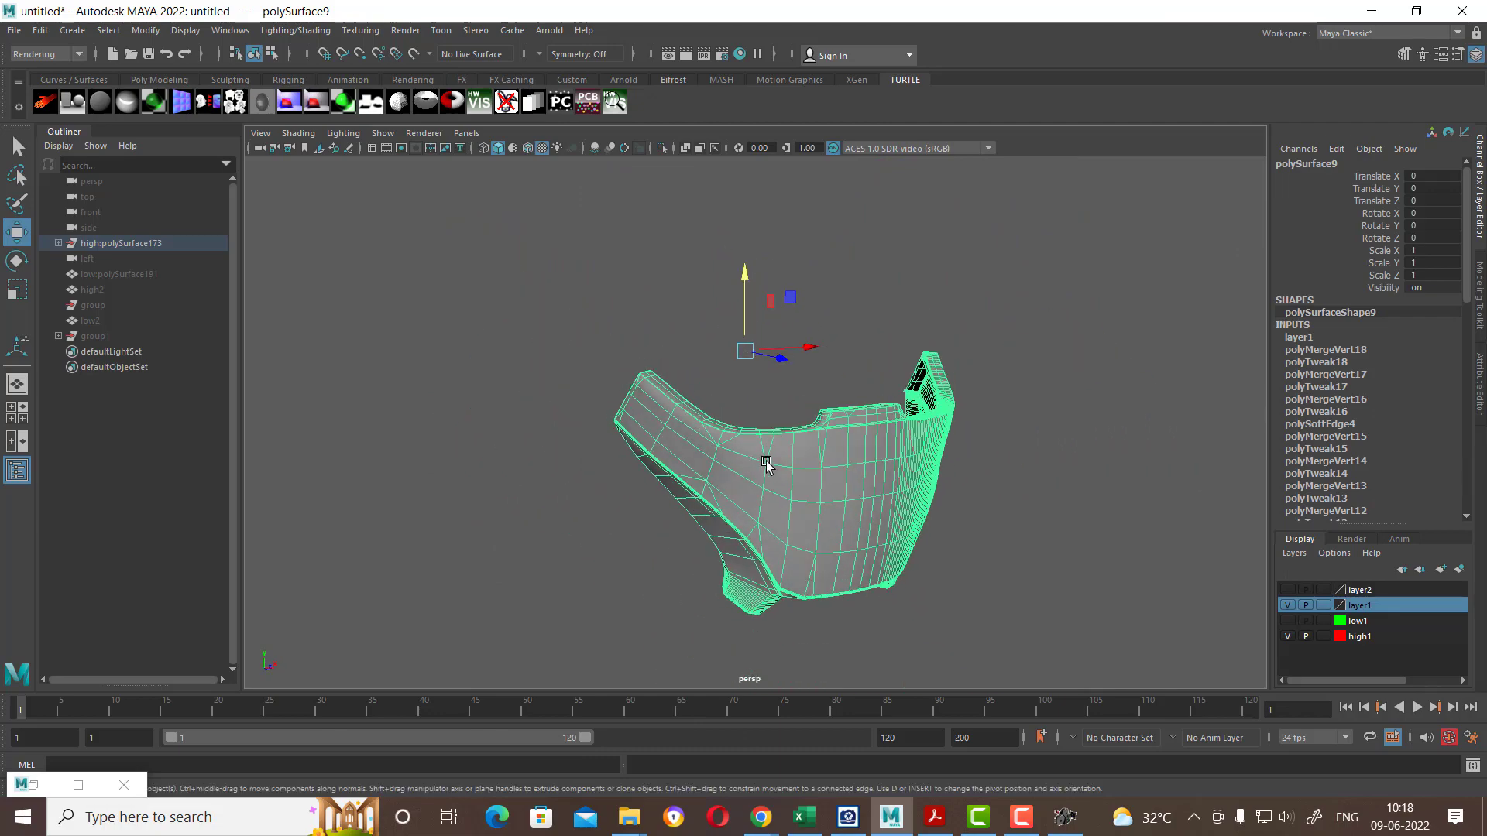
Step: Frame the face plate frontally and put the mesh into edge selection mode
{"action": "scroll", "coordinate": [825, 534], "scroll_direction": "up", "scroll_amount": 3}
{"action": "mouse_move", "coordinate": [825, 535]}
{"action": "left_mouse_down", "text": "alt"}
{"action": "mouse_move", "coordinate": [653, 379]}
{"action": "mouse_move", "coordinate": [619, 383]}
{"action": "mouse_move", "coordinate": [580, 418]}
{"action": "mouse_move", "coordinate": [616, 342]}
{"action": "mouse_move", "coordinate": [581, 321]}
{"action": "left_mouse_up", "text": "alt"}
{"action": "mouse_move", "coordinate": [801, 403]}
{"action": "left_mouse_down", "text": "alt"}
{"action": "mouse_move", "coordinate": [819, 391]}
{"action": "mouse_move", "coordinate": [790, 451]}
{"action": "left_mouse_up", "text": "alt"}
{"action": "key", "text": "F10"}
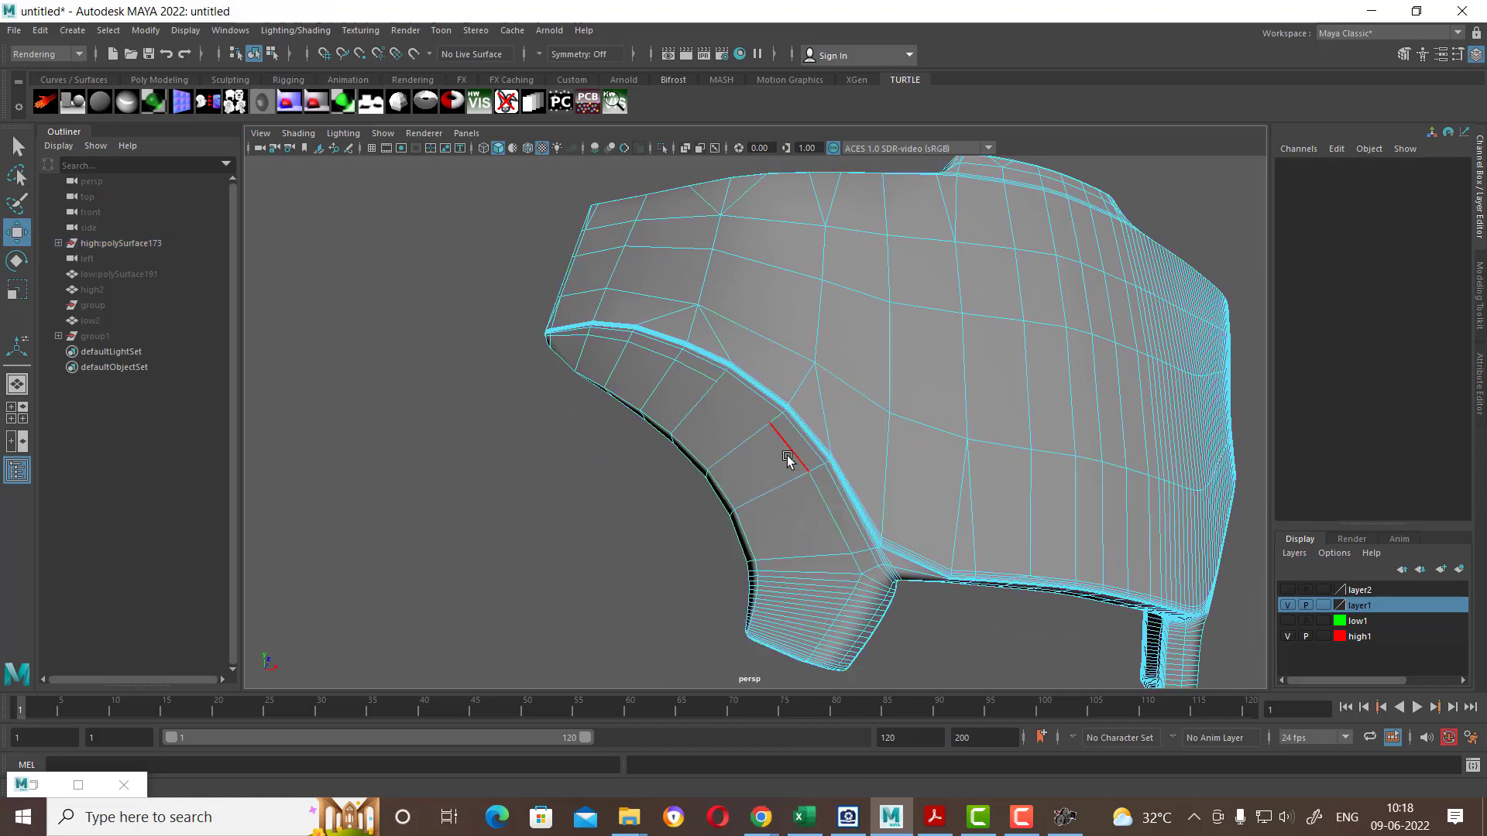
{"action": "scroll", "coordinate": [789, 480], "scroll_direction": "up", "scroll_amount": 3}
{"action": "right_click_drag", "start_coordinate": [805, 379], "coordinate": [880, 348]}
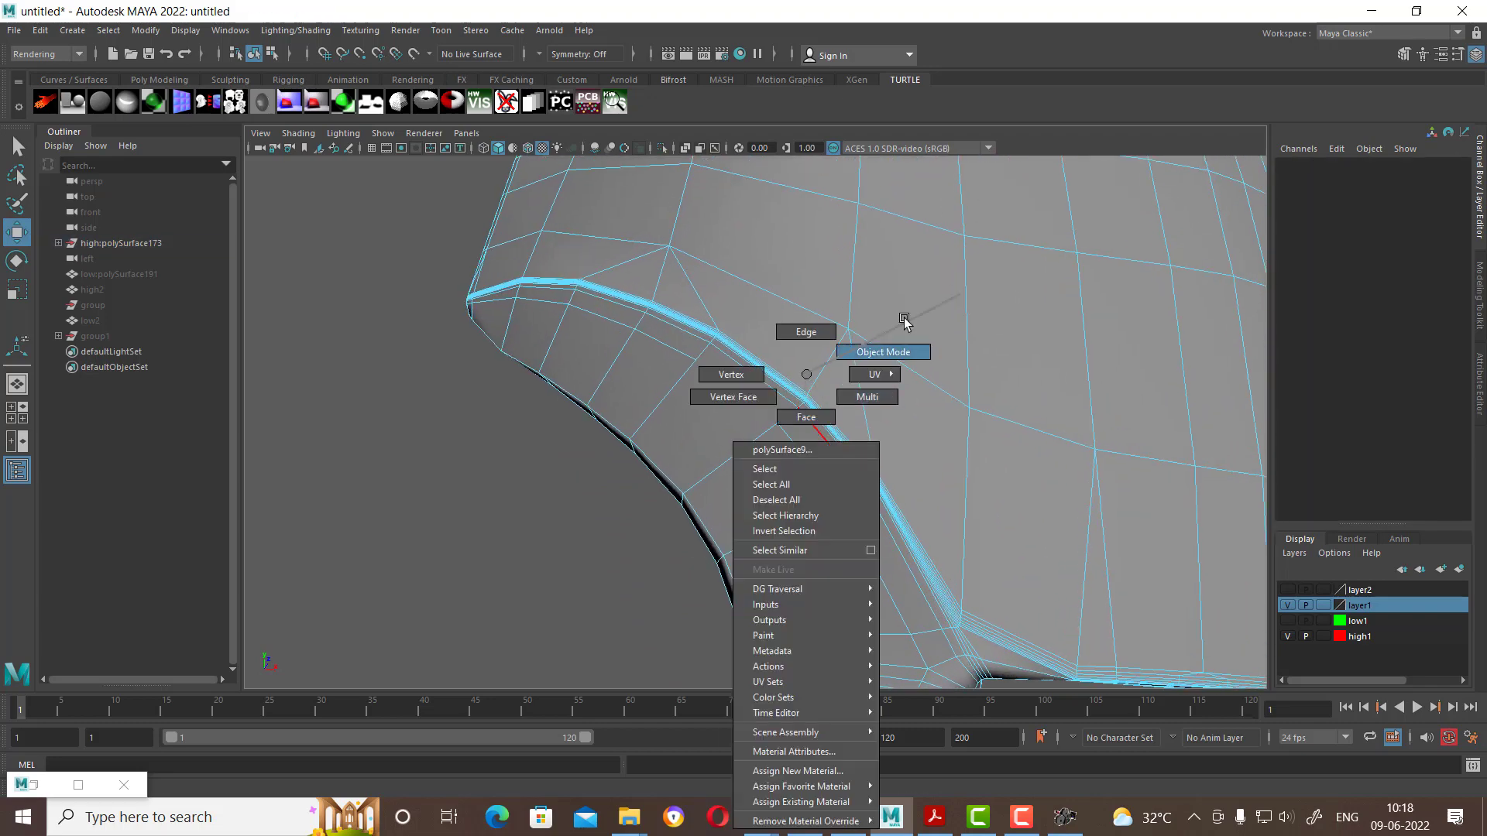
{"action": "scroll", "coordinate": [846, 447], "scroll_direction": "up", "scroll_amount": 2}
{"action": "scroll", "coordinate": [846, 448], "scroll_direction": "up", "scroll_amount": 1}
{"action": "right_click_drag", "start_coordinate": [760, 394], "coordinate": [724, 318]}
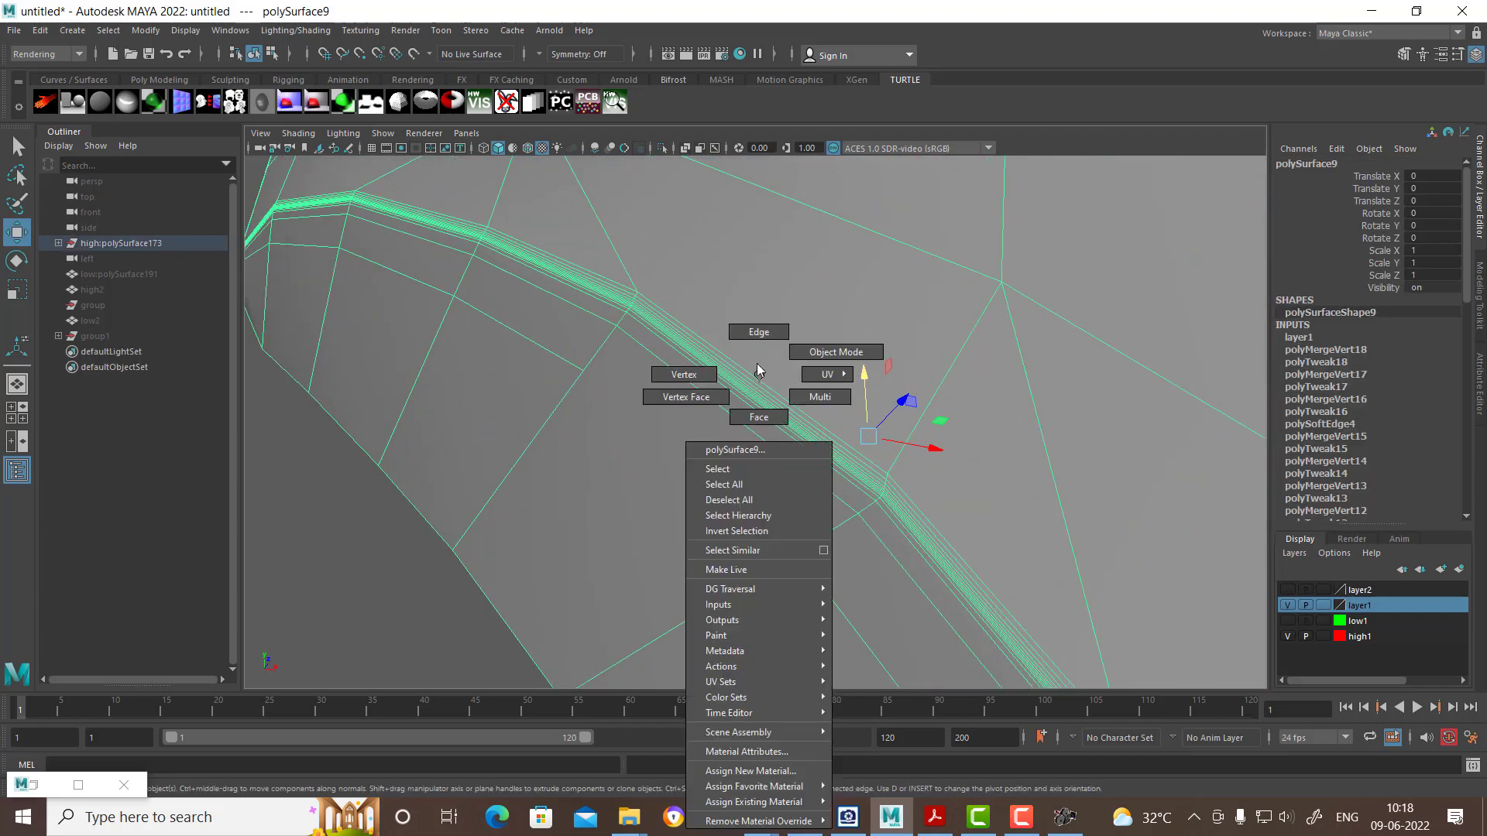
{"action": "scroll", "coordinate": [728, 372], "scroll_direction": "up", "scroll_amount": 3}
{"action": "scroll", "coordinate": [743, 410], "scroll_direction": "up", "scroll_amount": 2}
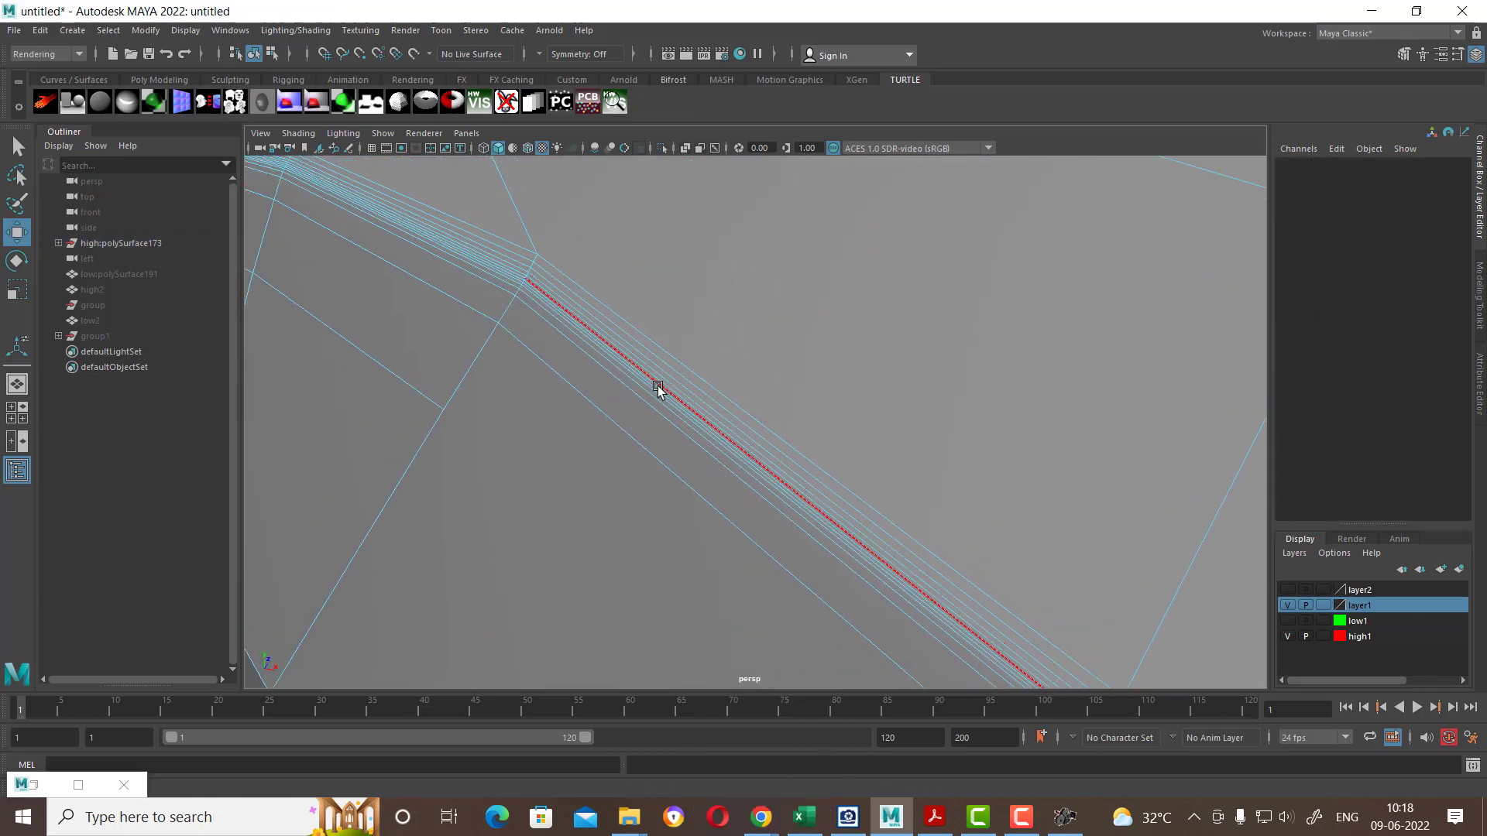
Step: Select neighbouring edges on the face plate's inner bevel strip
{"action": "left_click", "coordinate": [648, 384]}
{"action": "scroll", "coordinate": [677, 388], "scroll_direction": "up", "scroll_amount": 1}
{"action": "scroll", "coordinate": [689, 456], "scroll_direction": "up", "scroll_amount": 3}
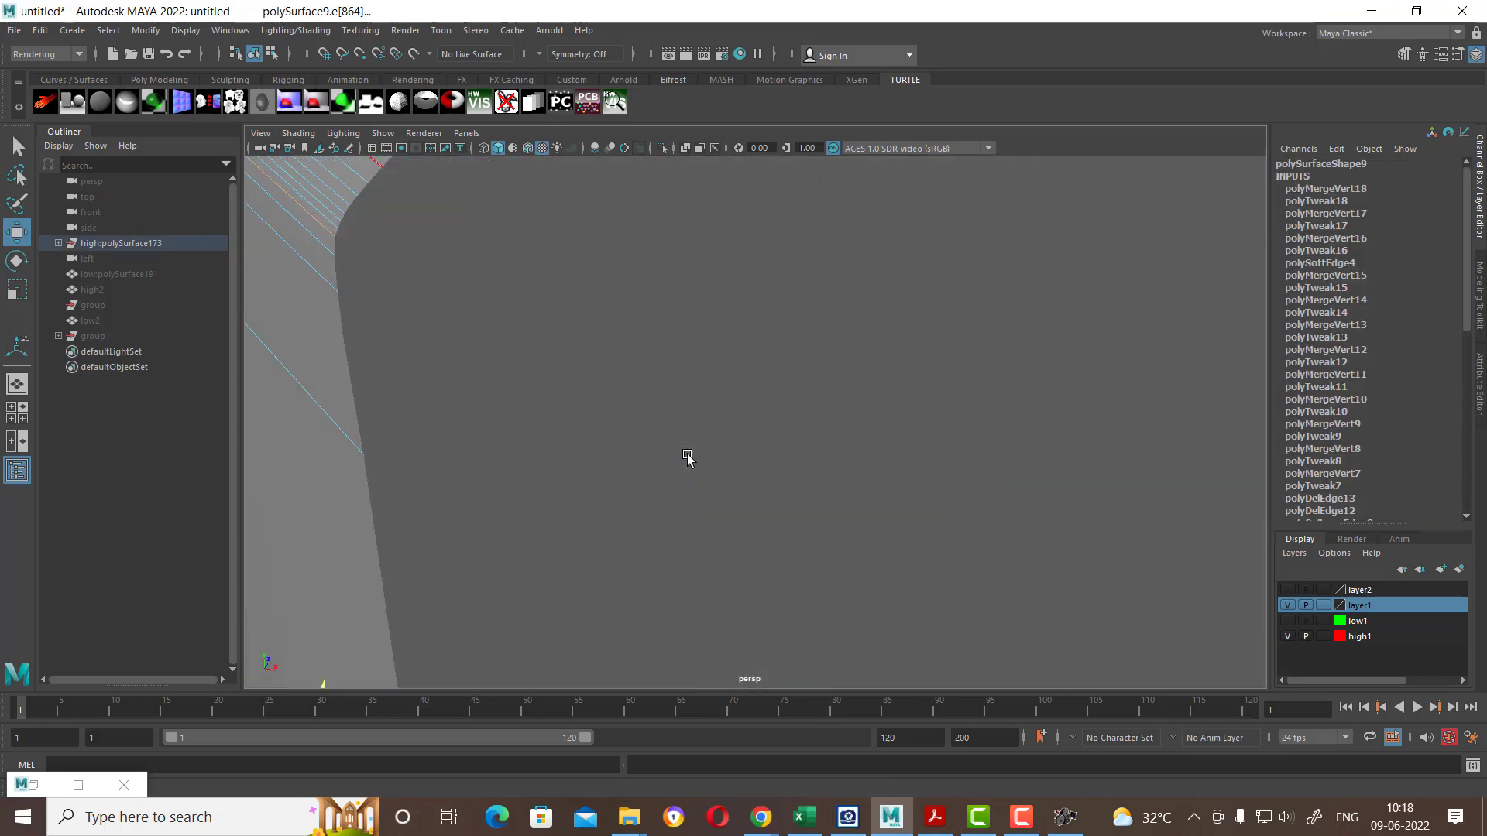
{"action": "scroll", "coordinate": [668, 422], "scroll_direction": "down", "scroll_amount": 3}
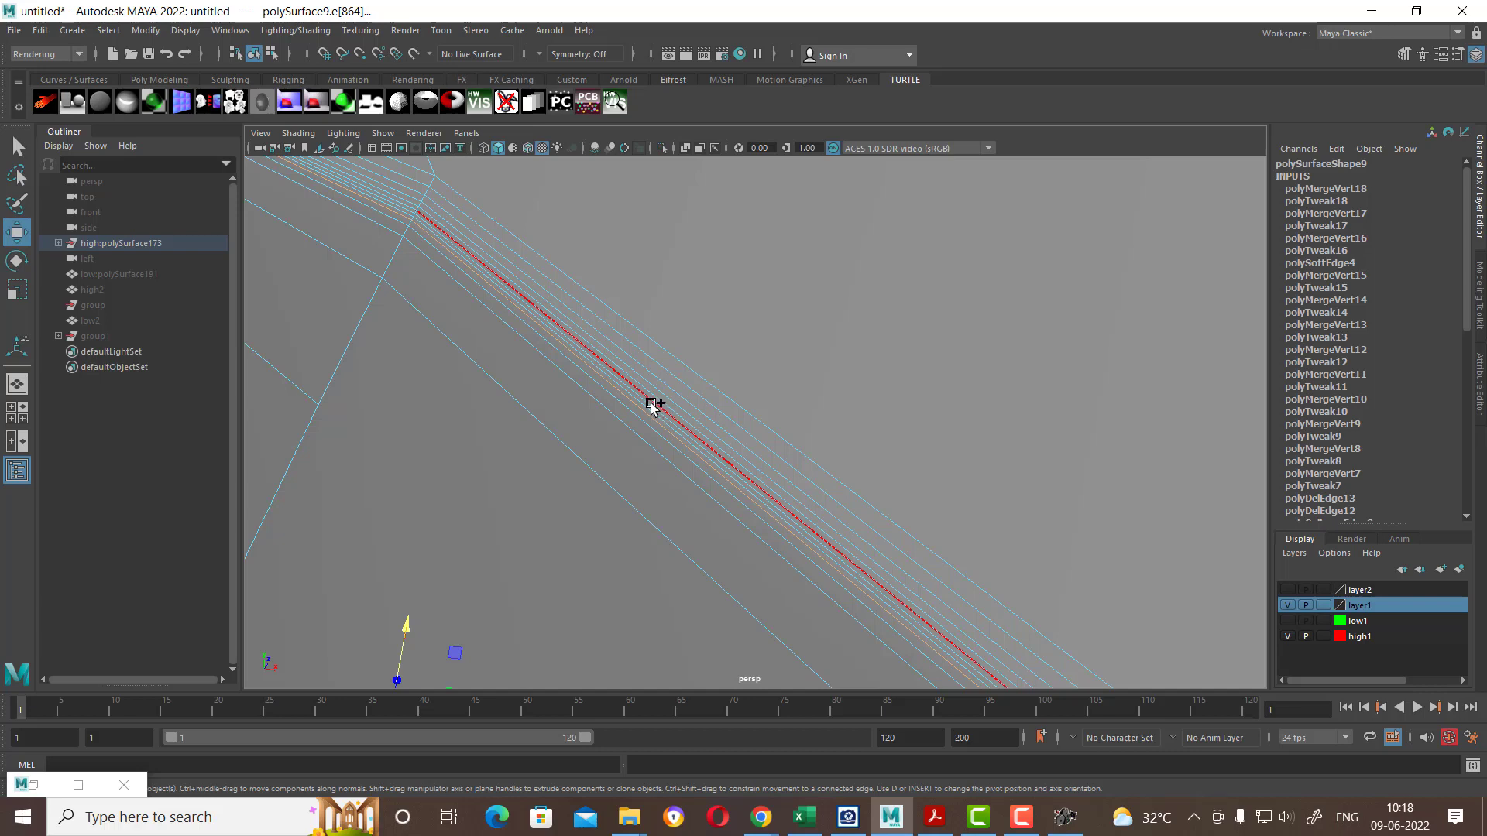
{"action": "scroll", "coordinate": [645, 401], "scroll_direction": "up", "scroll_amount": 2}
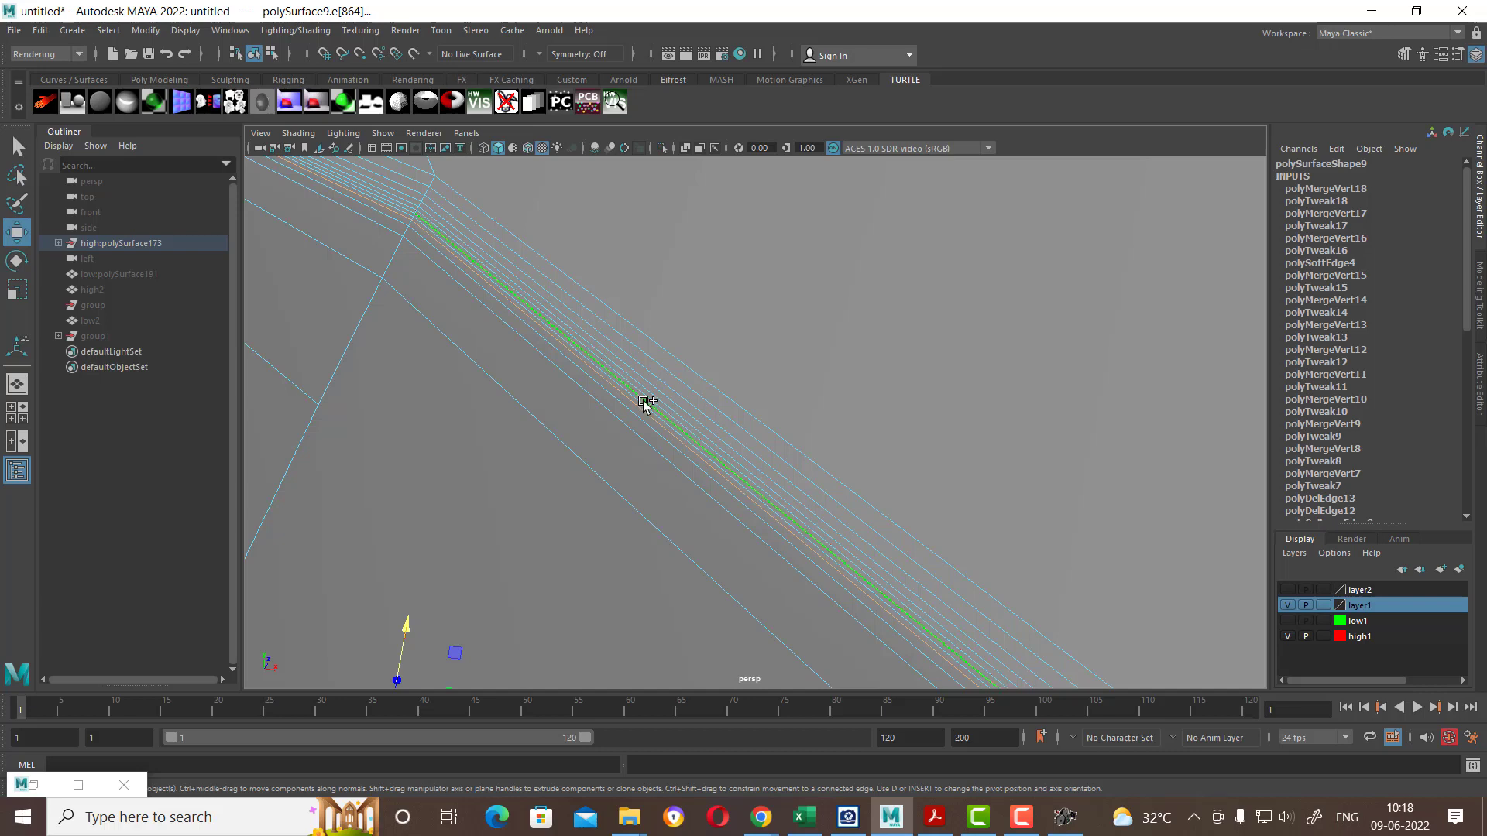
{"action": "scroll", "coordinate": [655, 401], "scroll_direction": "down", "scroll_amount": 1}
{"action": "scroll", "coordinate": [660, 400], "scroll_direction": "up", "scroll_amount": 2}
{"action": "scroll", "coordinate": [666, 418], "scroll_direction": "down", "scroll_amount": 2}
{"action": "left_click", "coordinate": [654, 439]}
{"action": "scroll", "coordinate": [711, 472], "scroll_direction": "down", "scroll_amount": 3}
{"action": "scroll", "coordinate": [976, 495], "scroll_direction": "down", "scroll_amount": 1}
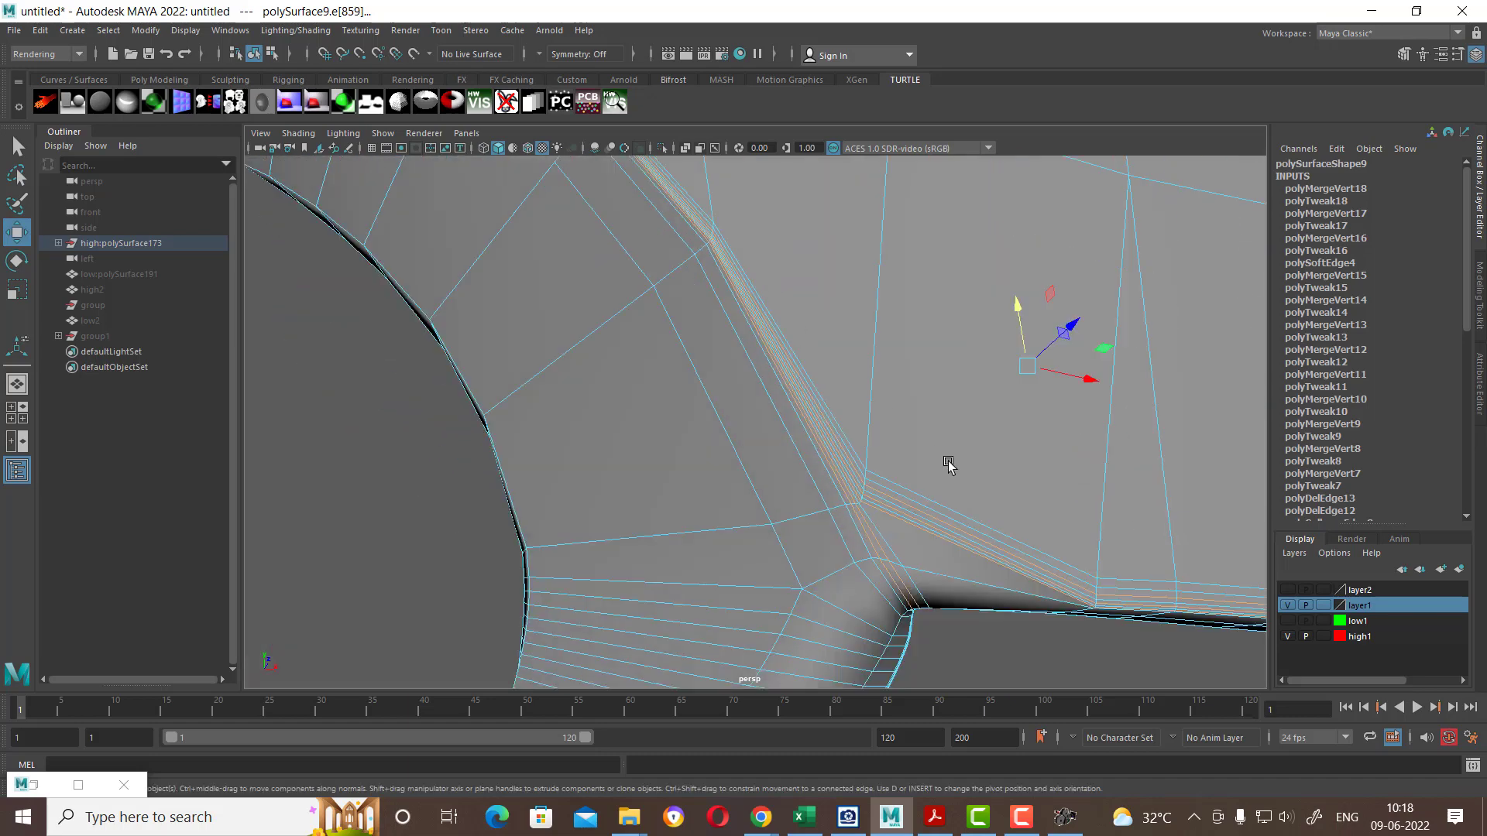
{"action": "scroll", "coordinate": [929, 462], "scroll_direction": "up", "scroll_amount": 1}
{"action": "scroll", "coordinate": [906, 484], "scroll_direction": "up", "scroll_amount": 2}
{"action": "scroll", "coordinate": [910, 542], "scroll_direction": "up", "scroll_amount": 2}
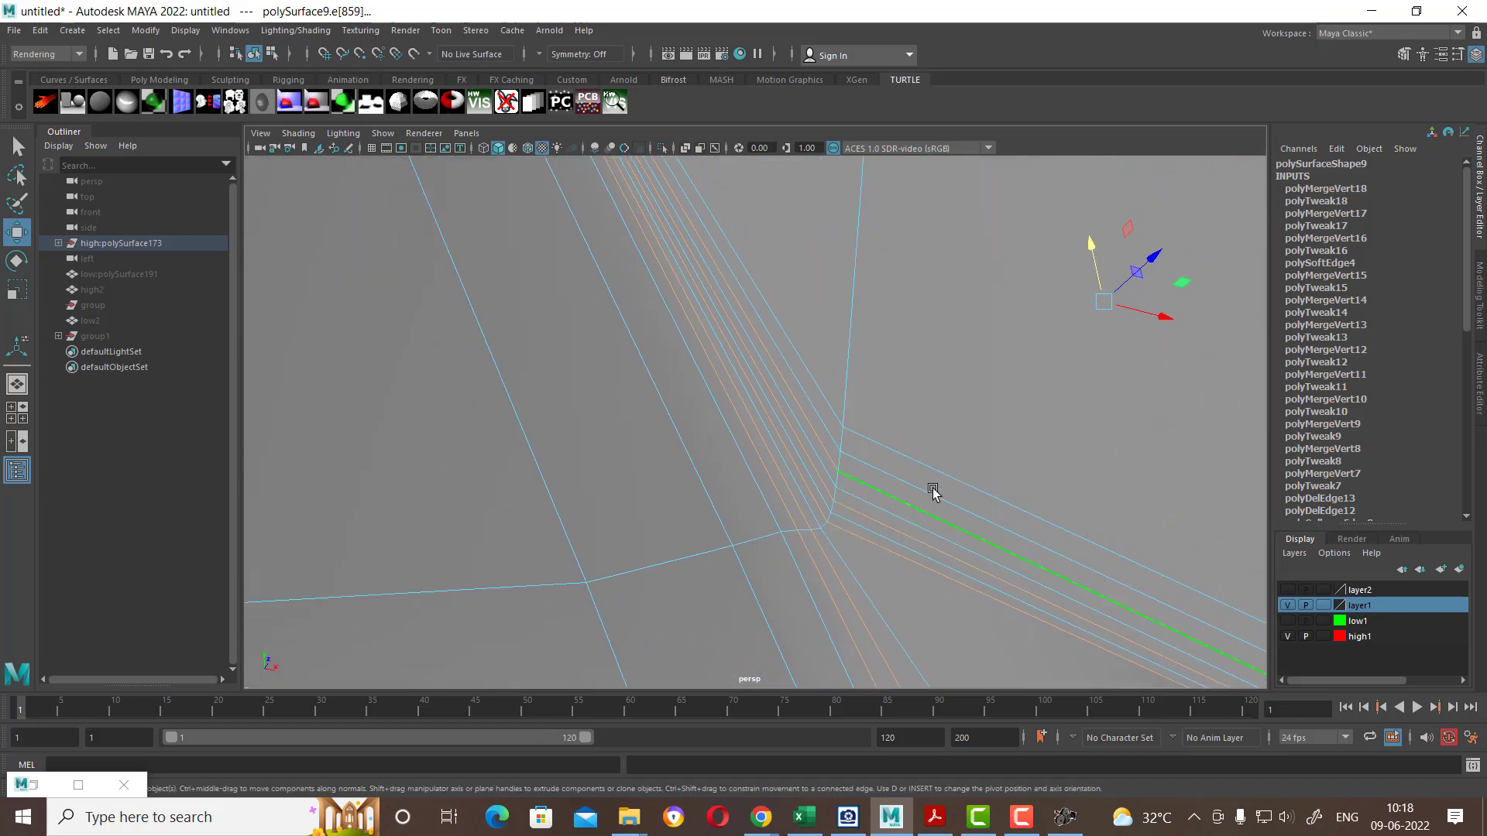
Step: Delete the stray upper edge running off to the right
{"action": "right_click", "coordinate": [964, 415], "text": "shift"}
{"action": "right_click_drag", "start_coordinate": [964, 416], "coordinate": [875, 526], "text": "shift"}
{"action": "left_click", "coordinate": [929, 465]}
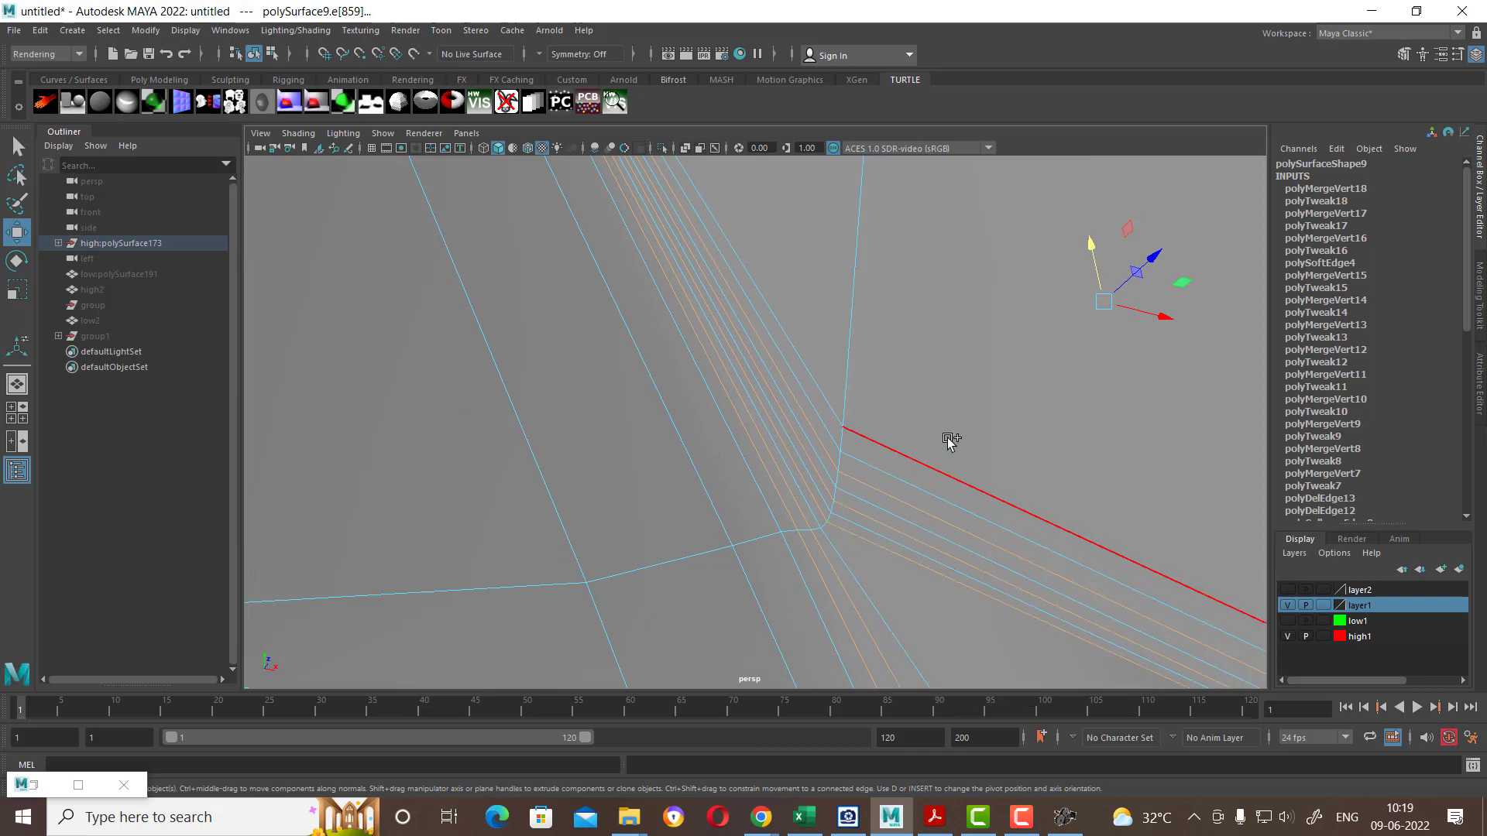
{"action": "key", "text": "Delete"}
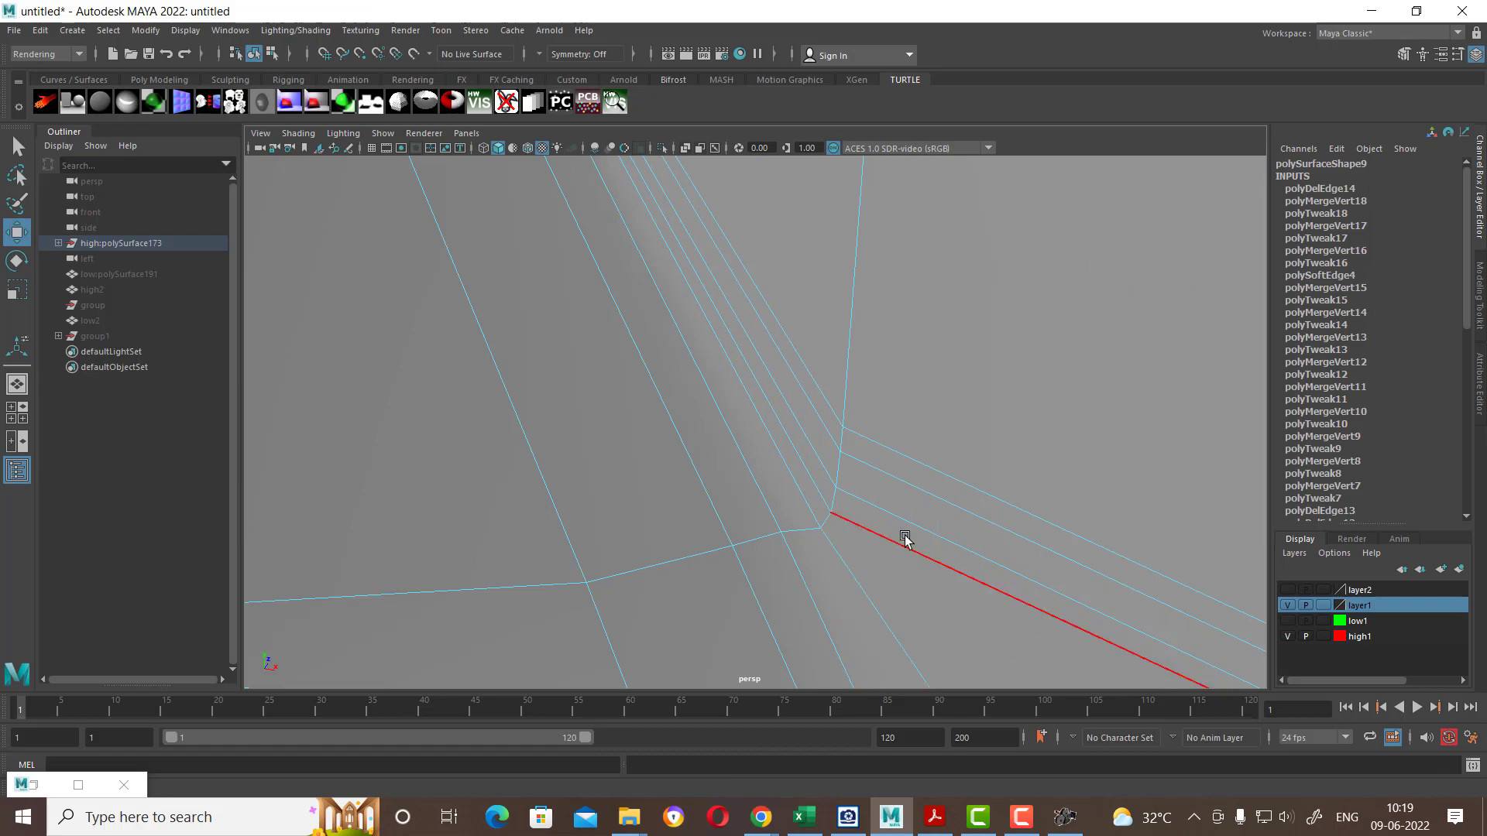
Step: Remove the redundant bevel edge loop with Delete Edge
{"action": "mouse_move", "coordinate": [820, 525]}
{"action": "left_mouse_down", "text": "alt"}
{"action": "mouse_move", "coordinate": [777, 415]}
{"action": "mouse_move", "coordinate": [849, 461]}
{"action": "mouse_move", "coordinate": [741, 452]}
{"action": "left_mouse_up", "text": "alt"}
{"action": "scroll", "coordinate": [741, 451], "scroll_direction": "up", "scroll_amount": 3}
{"action": "scroll", "coordinate": [792, 521], "scroll_direction": "up", "scroll_amount": 2}
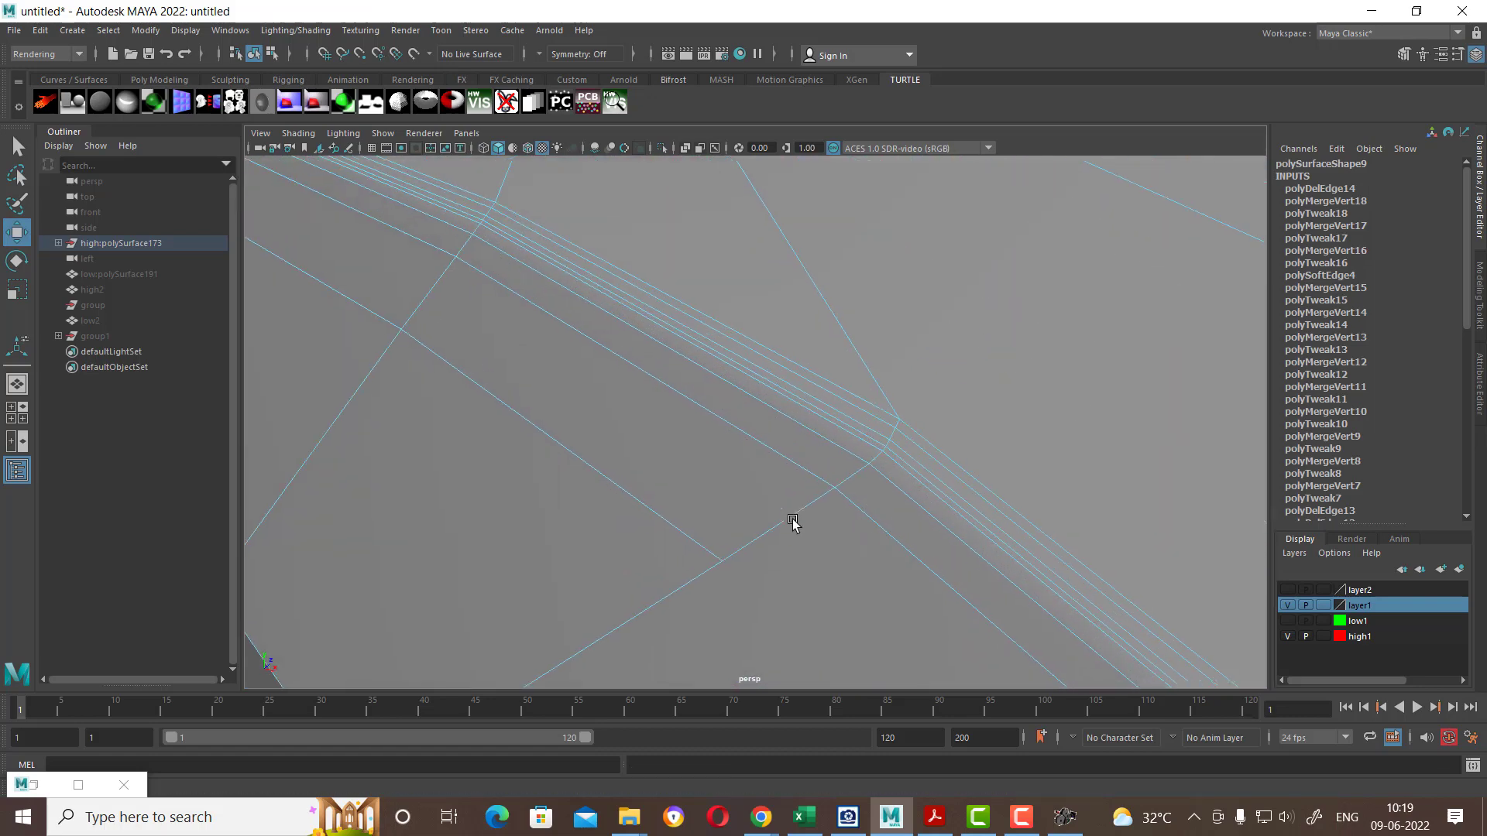
{"action": "left_click", "coordinate": [809, 418]}
{"action": "double_click", "coordinate": [810, 418]}
{"action": "left_click_drag", "start_coordinate": [810, 418], "coordinate": [840, 455], "text": "alt"}
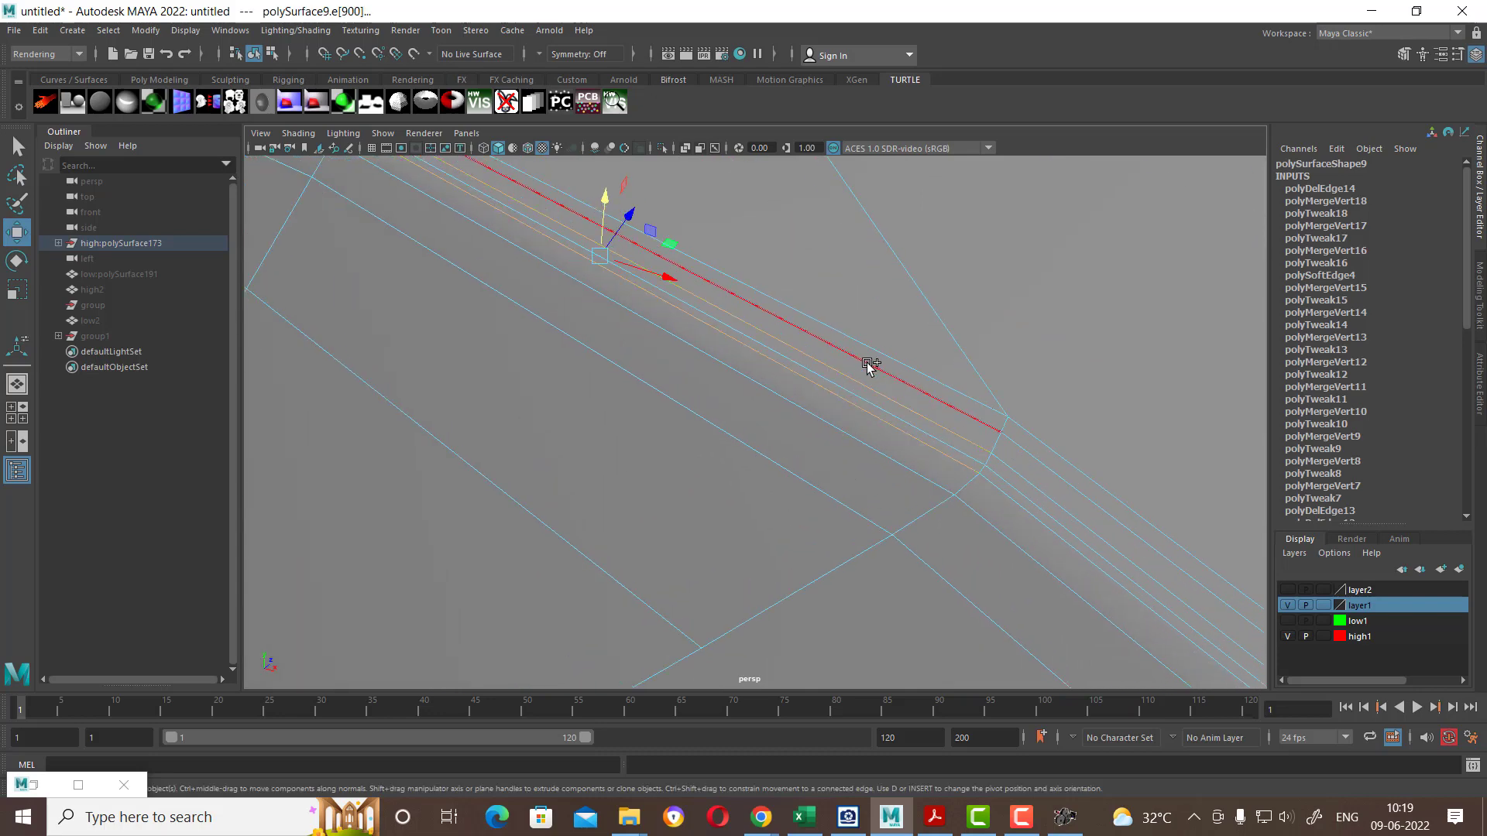
{"action": "mouse_move", "coordinate": [945, 331]}
{"action": "right_mouse_down", "text": "ctrl"}
{"action": "mouse_move", "coordinate": [1007, 374]}
{"action": "mouse_move", "coordinate": [996, 355]}
{"action": "mouse_move", "coordinate": [802, 398]}
{"action": "right_mouse_up", "text": "ctrl"}
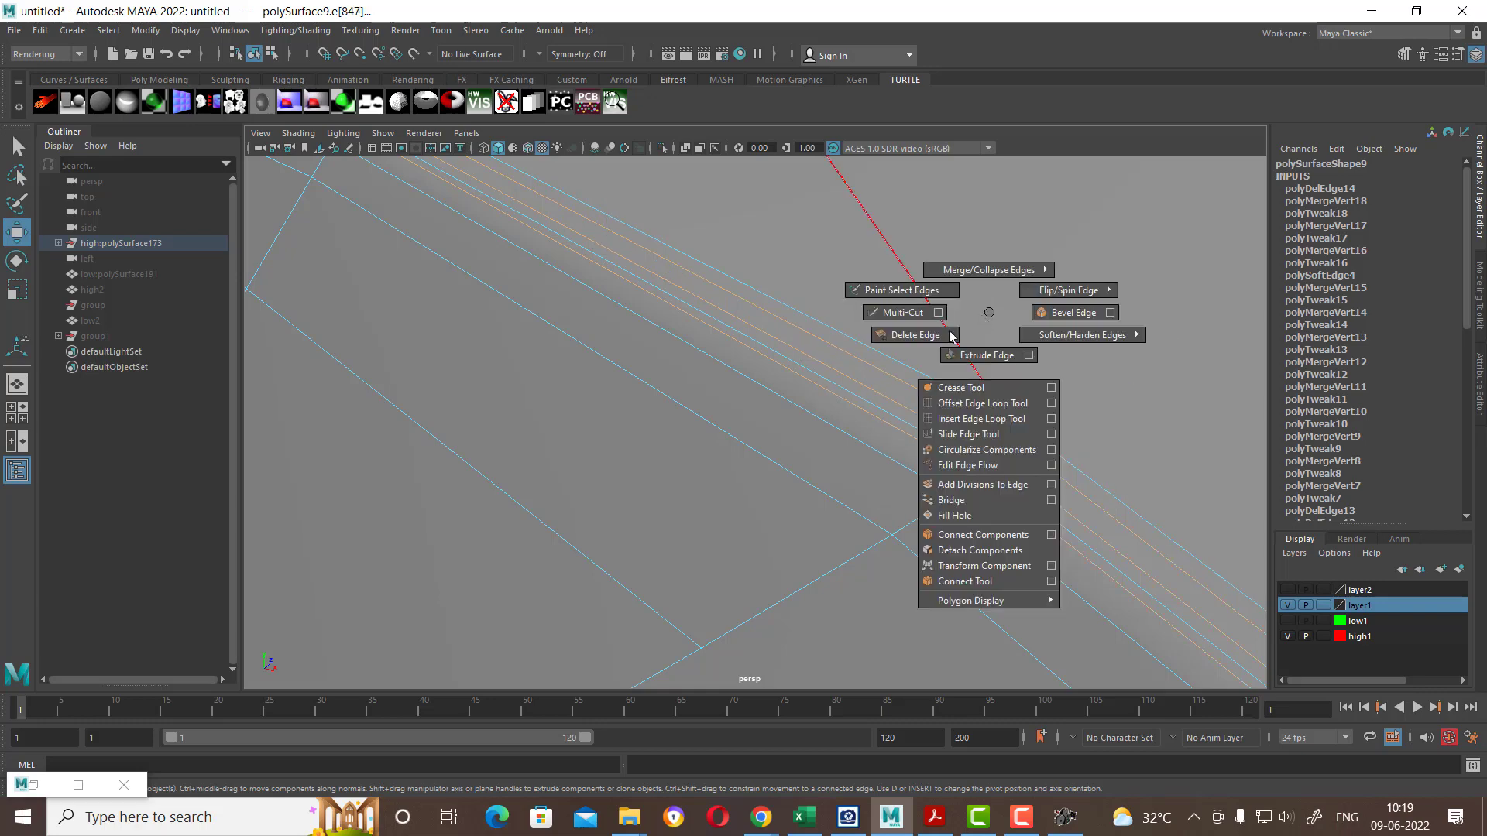
Step: Orbit to the face plate's curved side and put the mesh into edge selection
{"action": "scroll", "coordinate": [852, 464], "scroll_direction": "down", "scroll_amount": 10}
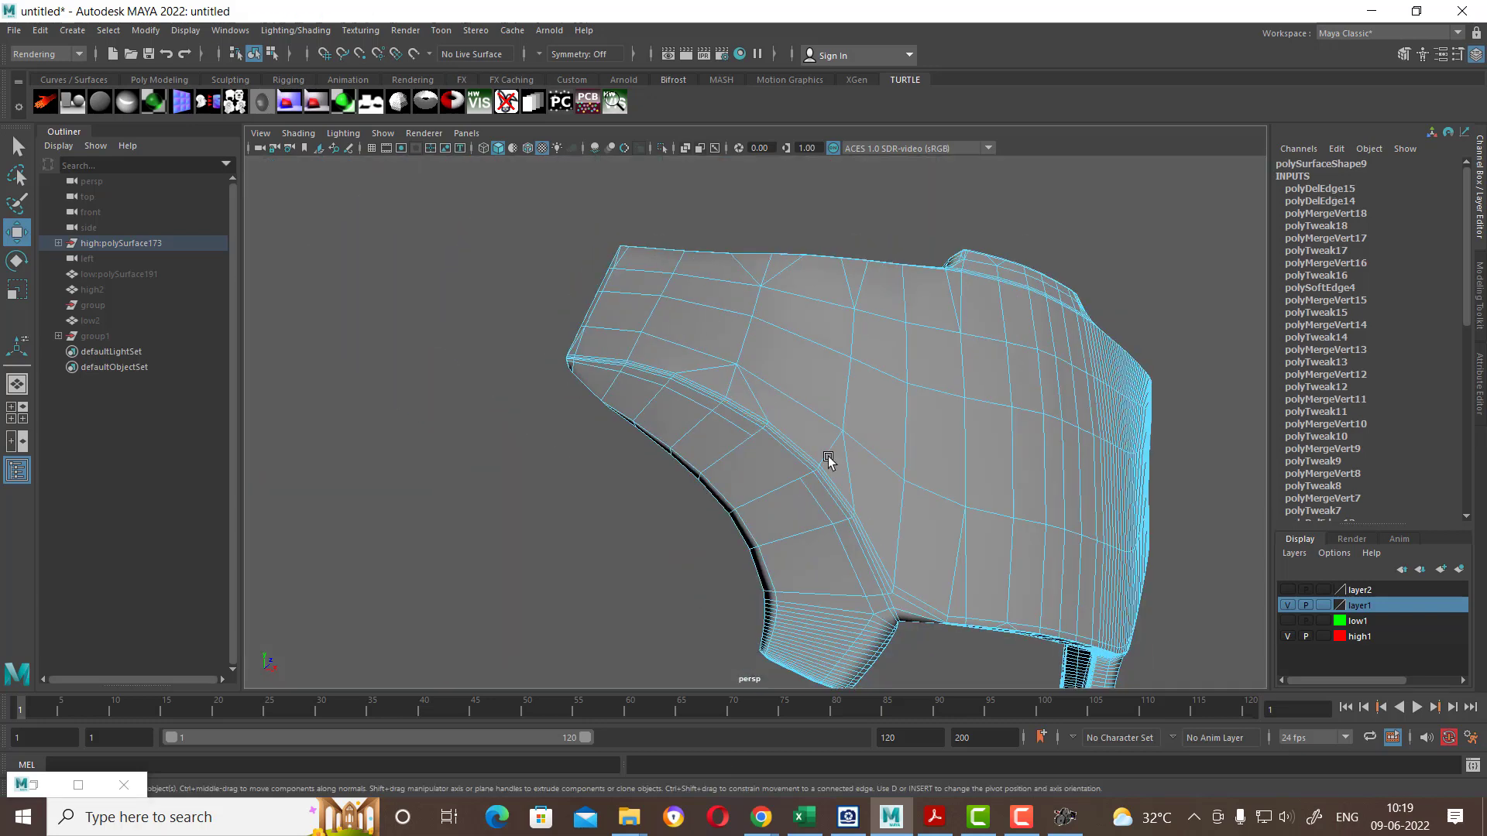
{"action": "scroll", "coordinate": [797, 474], "scroll_direction": "down", "scroll_amount": 3}
{"action": "scroll", "coordinate": [786, 499], "scroll_direction": "up", "scroll_amount": 3}
{"action": "scroll", "coordinate": [757, 541], "scroll_direction": "up", "scroll_amount": 3}
{"action": "scroll", "coordinate": [797, 537], "scroll_direction": "up", "scroll_amount": 3}
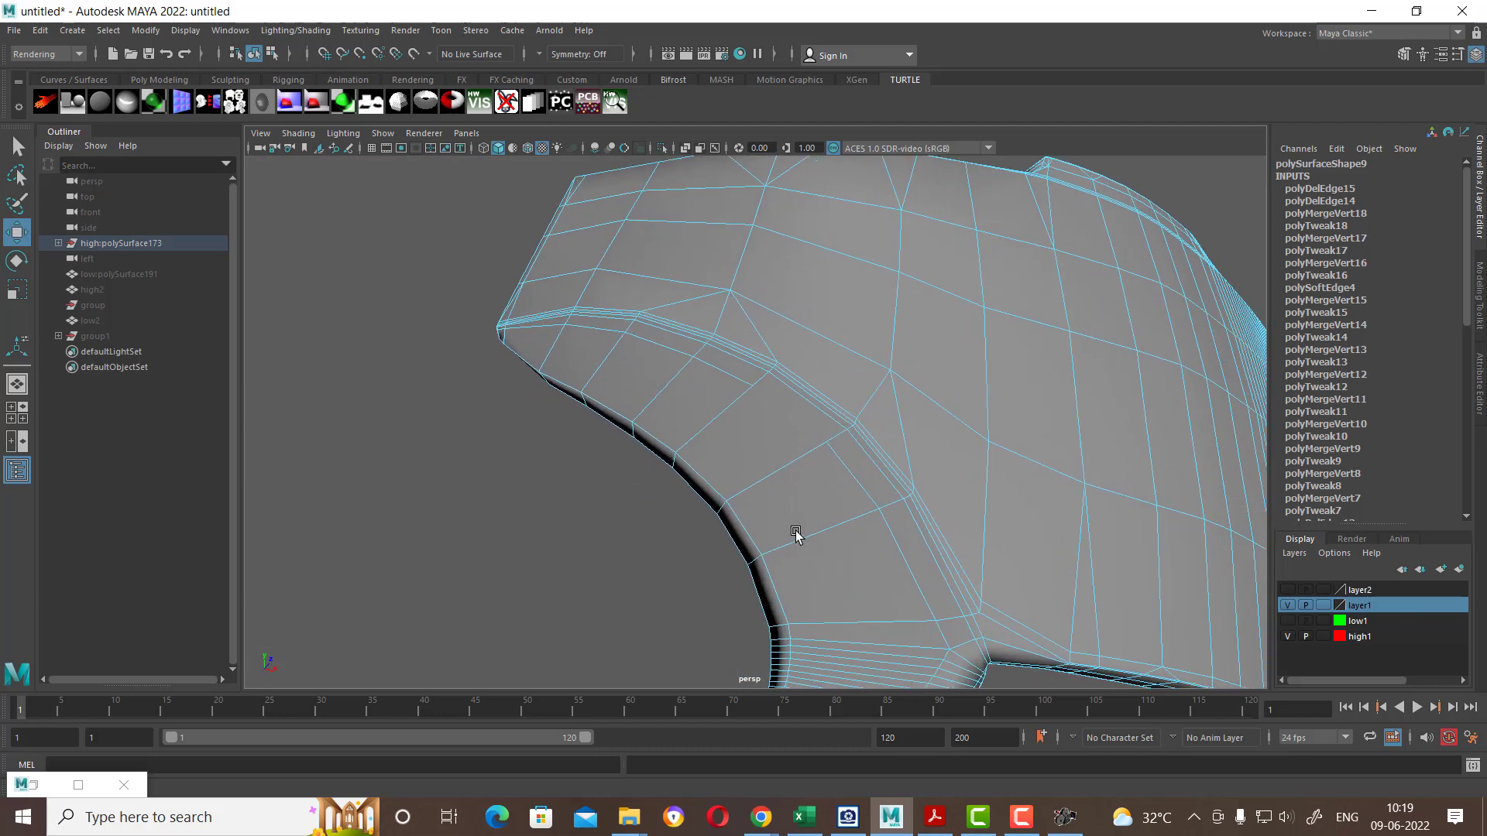
{"action": "right_click_drag", "start_coordinate": [805, 387], "coordinate": [841, 494]}
{"action": "right_click_drag", "start_coordinate": [855, 391], "coordinate": [856, 422]}
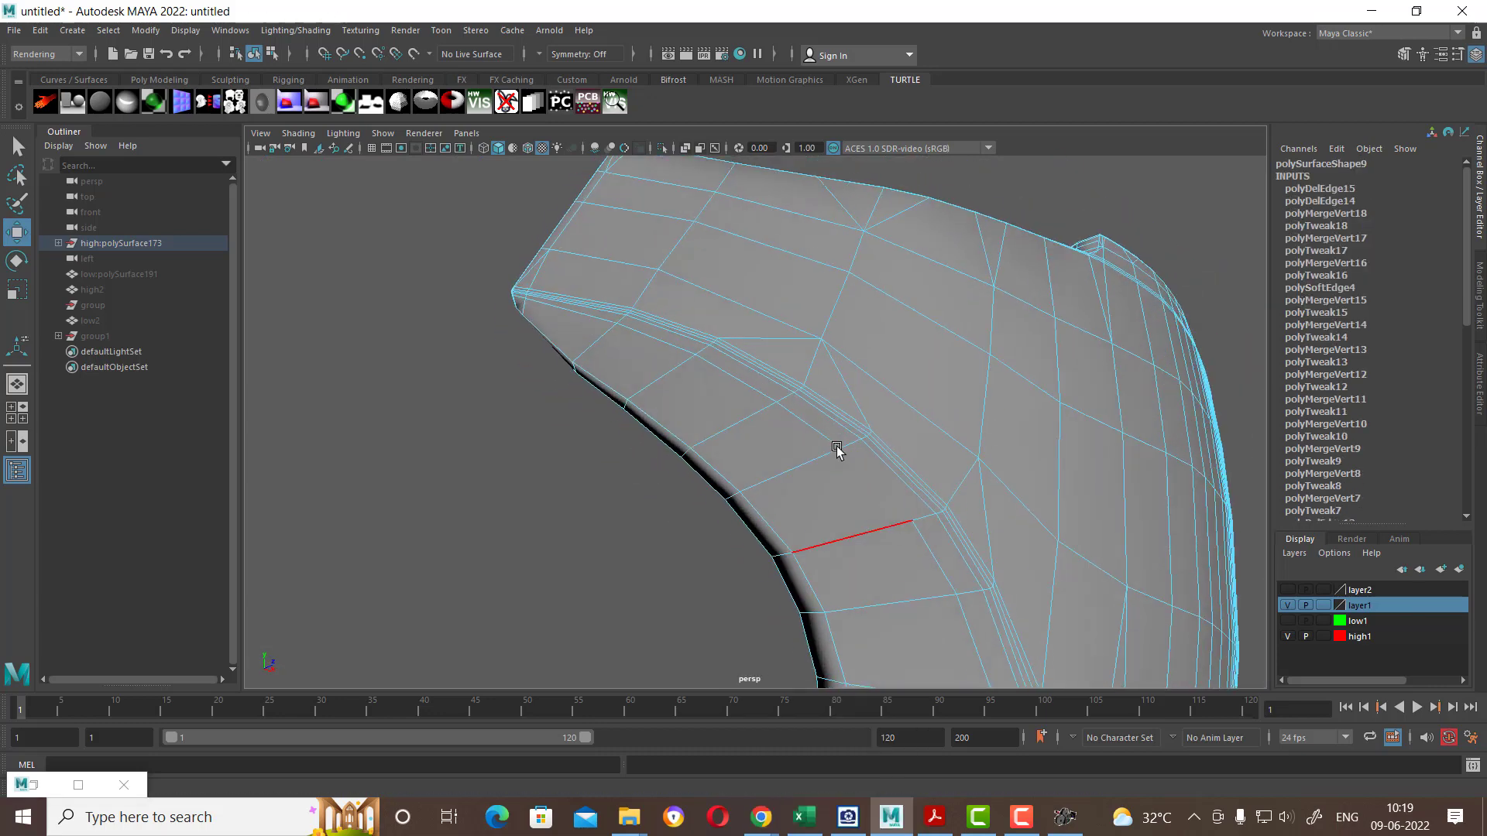
{"action": "mouse_move", "coordinate": [837, 448]}
{"action": "left_mouse_down", "text": "alt"}
{"action": "mouse_move", "coordinate": [910, 505]}
{"action": "mouse_move", "coordinate": [899, 471]}
{"action": "left_mouse_up", "text": "alt"}
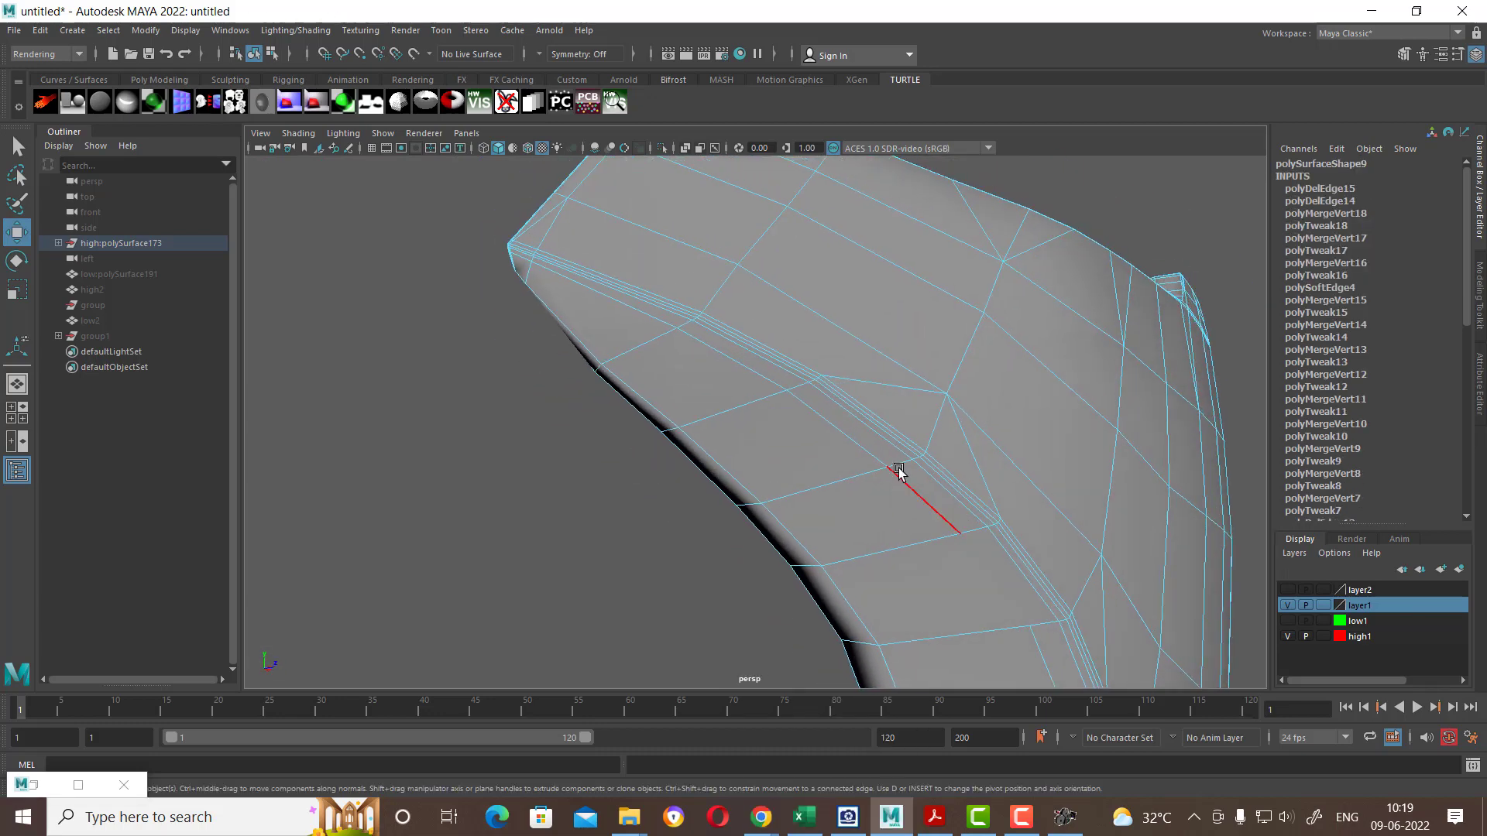
{"action": "left_click", "coordinate": [847, 443]}
{"action": "right_click_drag", "start_coordinate": [901, 479], "coordinate": [824, 425]}
Step: Delete the short crossing edge on the curved side and view the result up close
{"action": "left_click", "coordinate": [823, 425]}
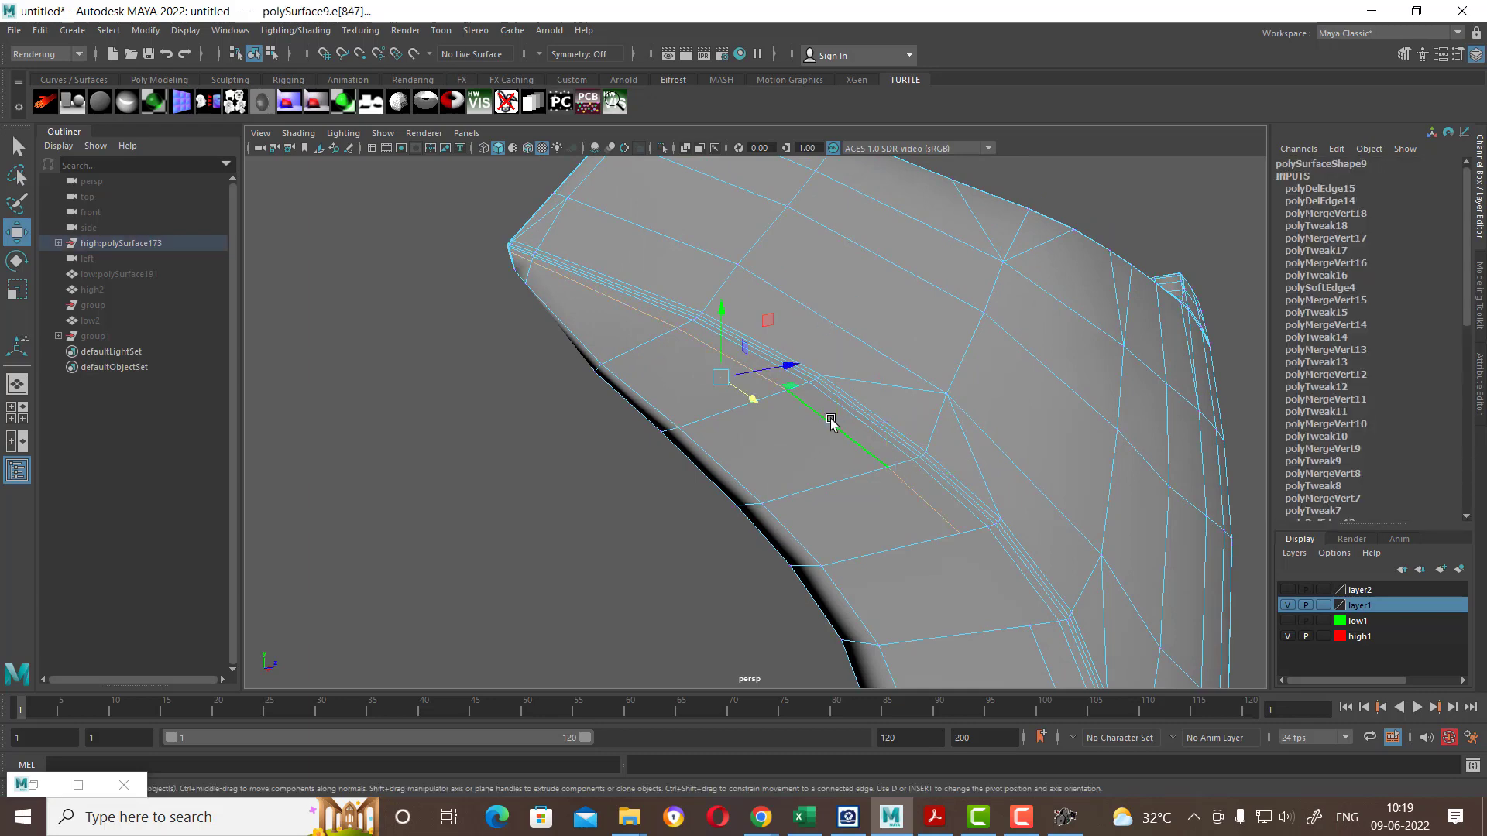
{"action": "mouse_move", "coordinate": [829, 421]}
{"action": "left_mouse_down", "text": "alt"}
{"action": "mouse_move", "coordinate": [867, 364]}
{"action": "mouse_move", "coordinate": [870, 432]}
{"action": "left_mouse_up", "text": "alt"}
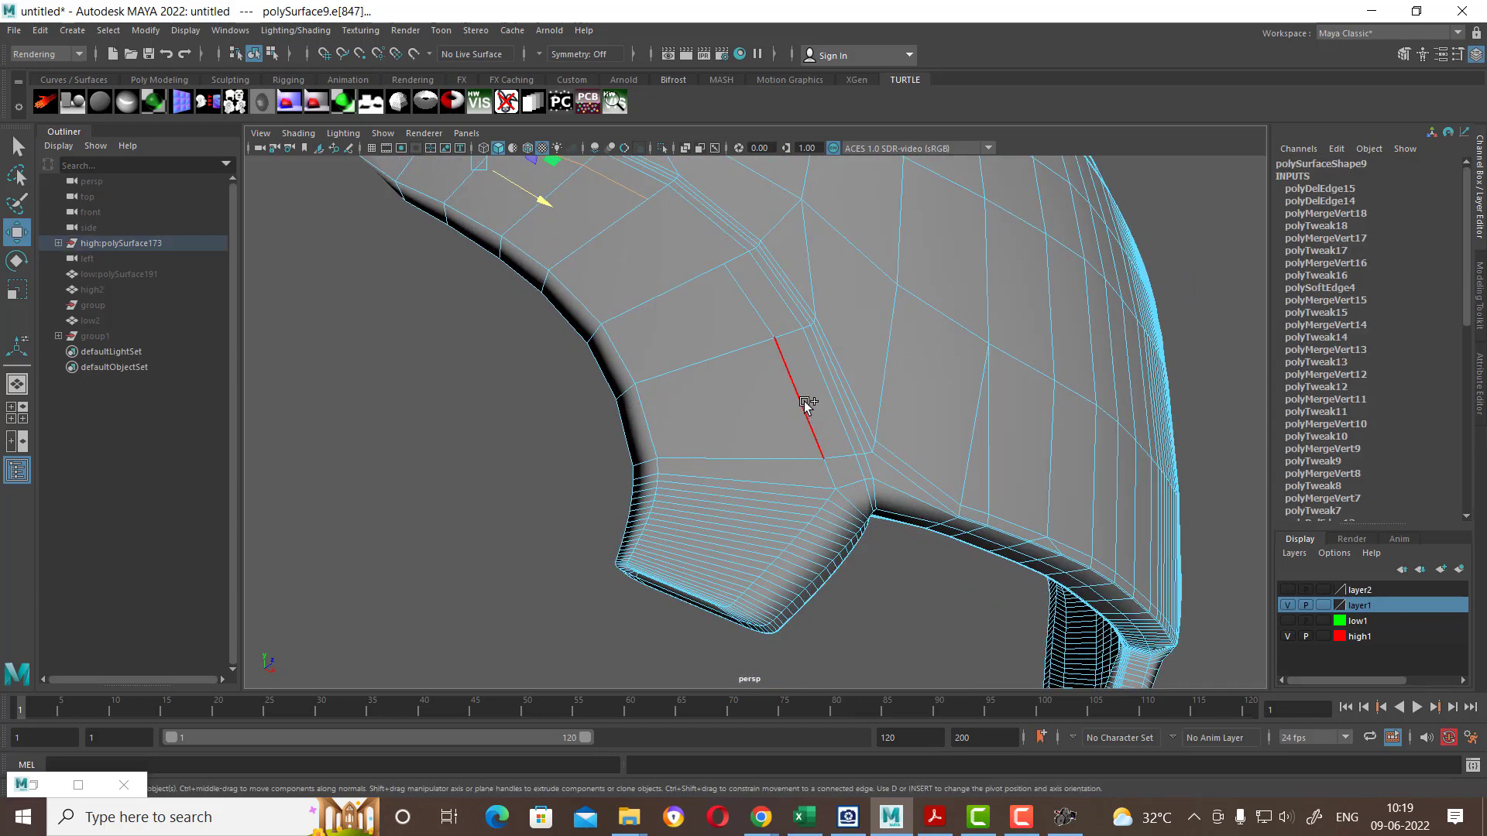
{"action": "right_click_drag", "start_coordinate": [882, 360], "coordinate": [750, 449]}
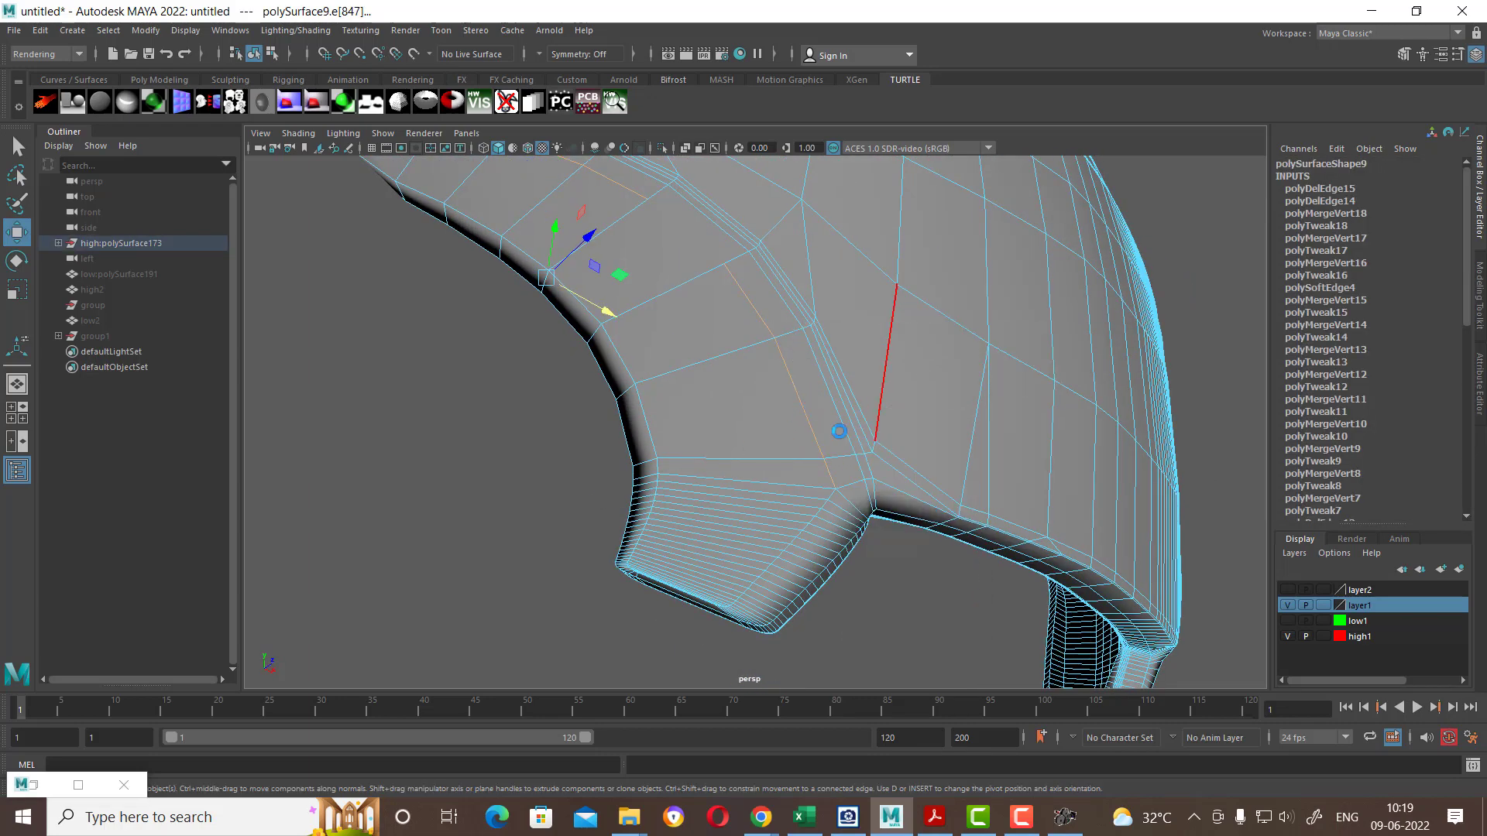
{"action": "key", "text": "Delete"}
{"action": "left_click_drag", "start_coordinate": [877, 478], "coordinate": [794, 515], "text": "alt"}
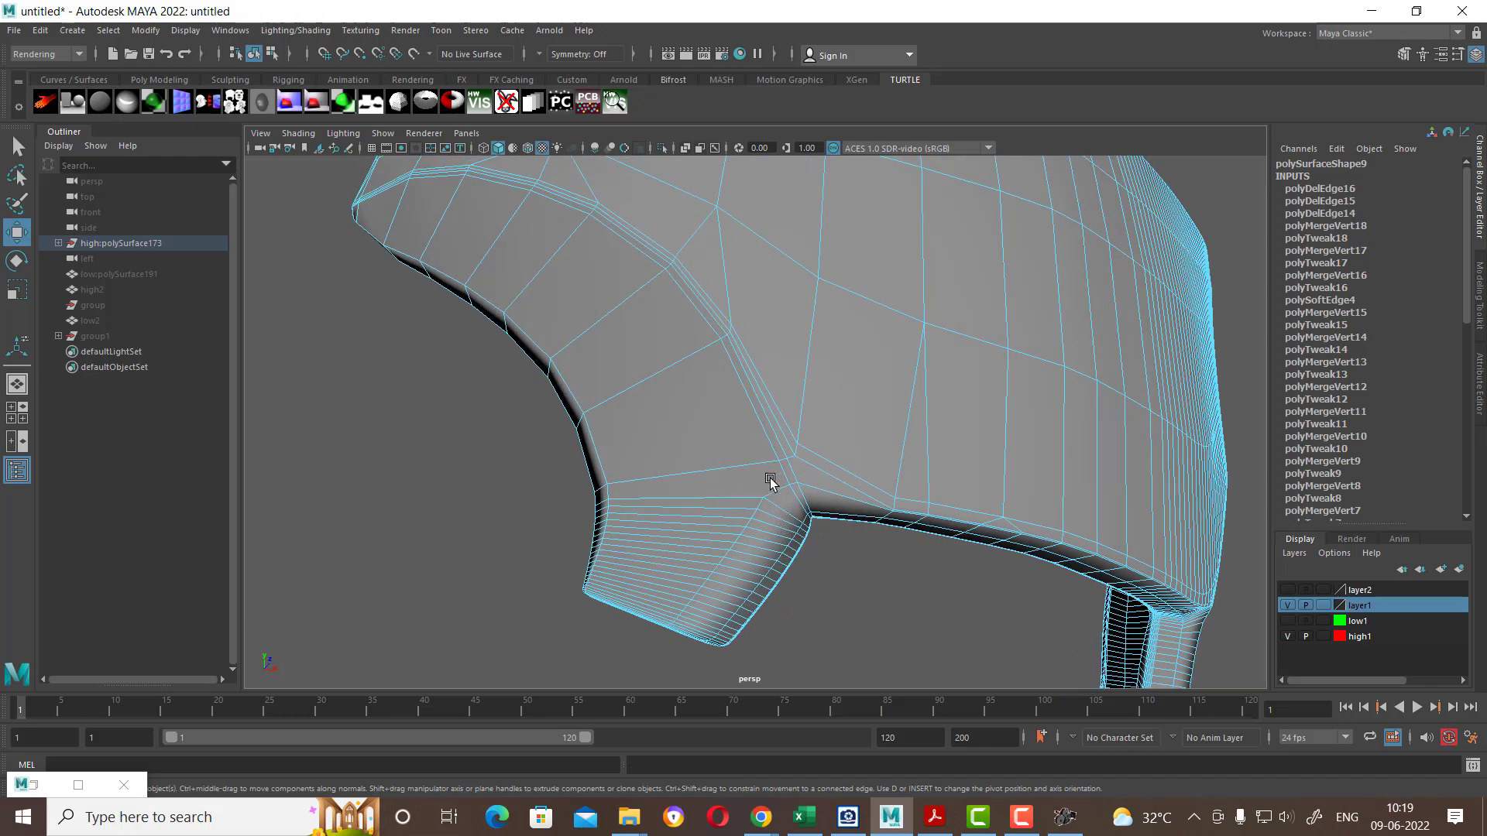
{"action": "mouse_move", "coordinate": [770, 481]}
{"action": "right_mouse_down", "text": "alt"}
{"action": "mouse_move", "coordinate": [773, 508]}
{"action": "mouse_move", "coordinate": [857, 604]}
{"action": "mouse_move", "coordinate": [787, 507]}
{"action": "mouse_move", "coordinate": [818, 576]}
{"action": "right_mouse_up", "text": "alt"}
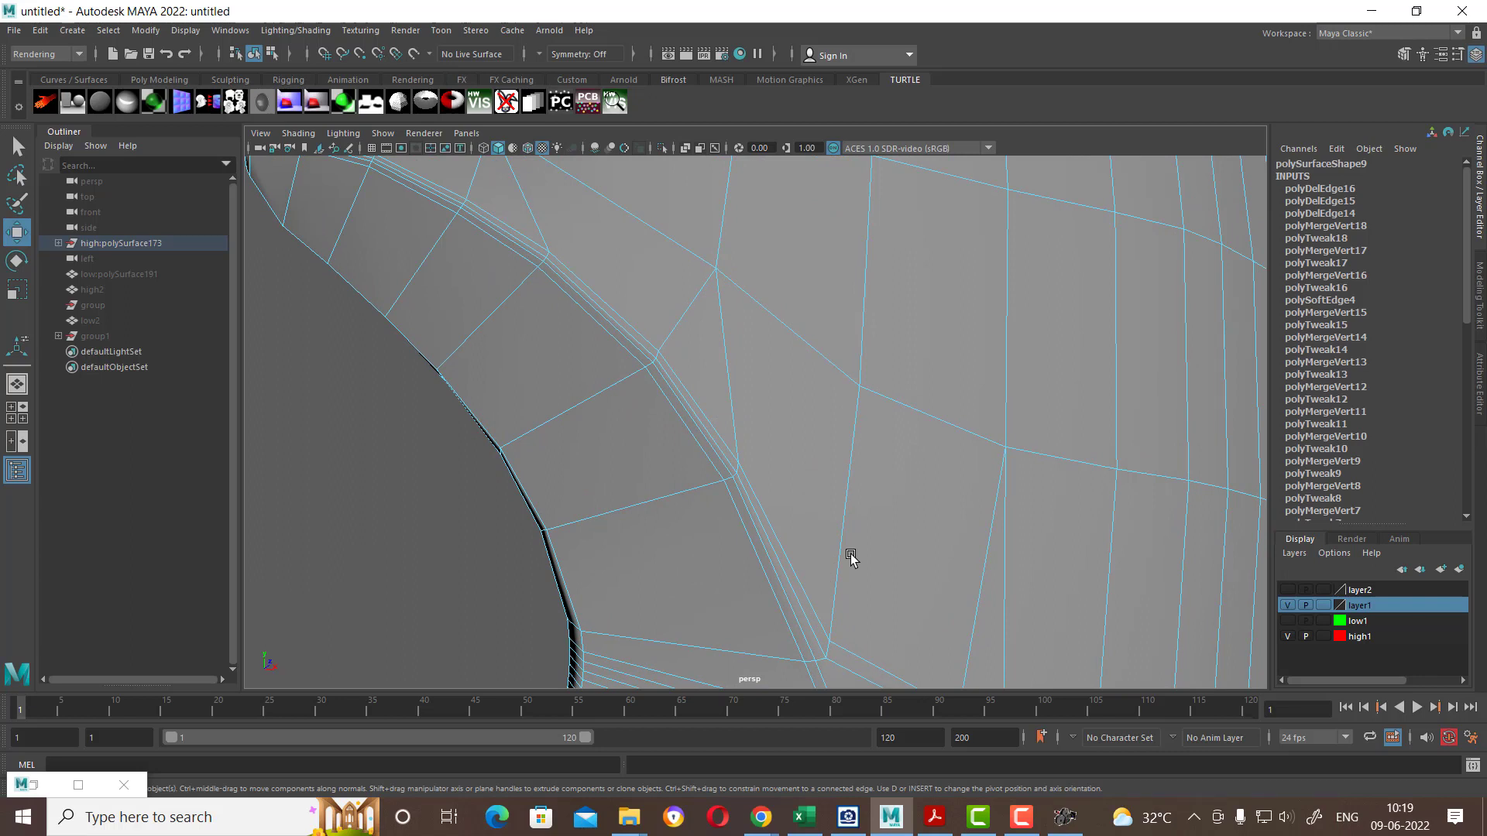
{"action": "left_click", "coordinate": [1061, 822]}
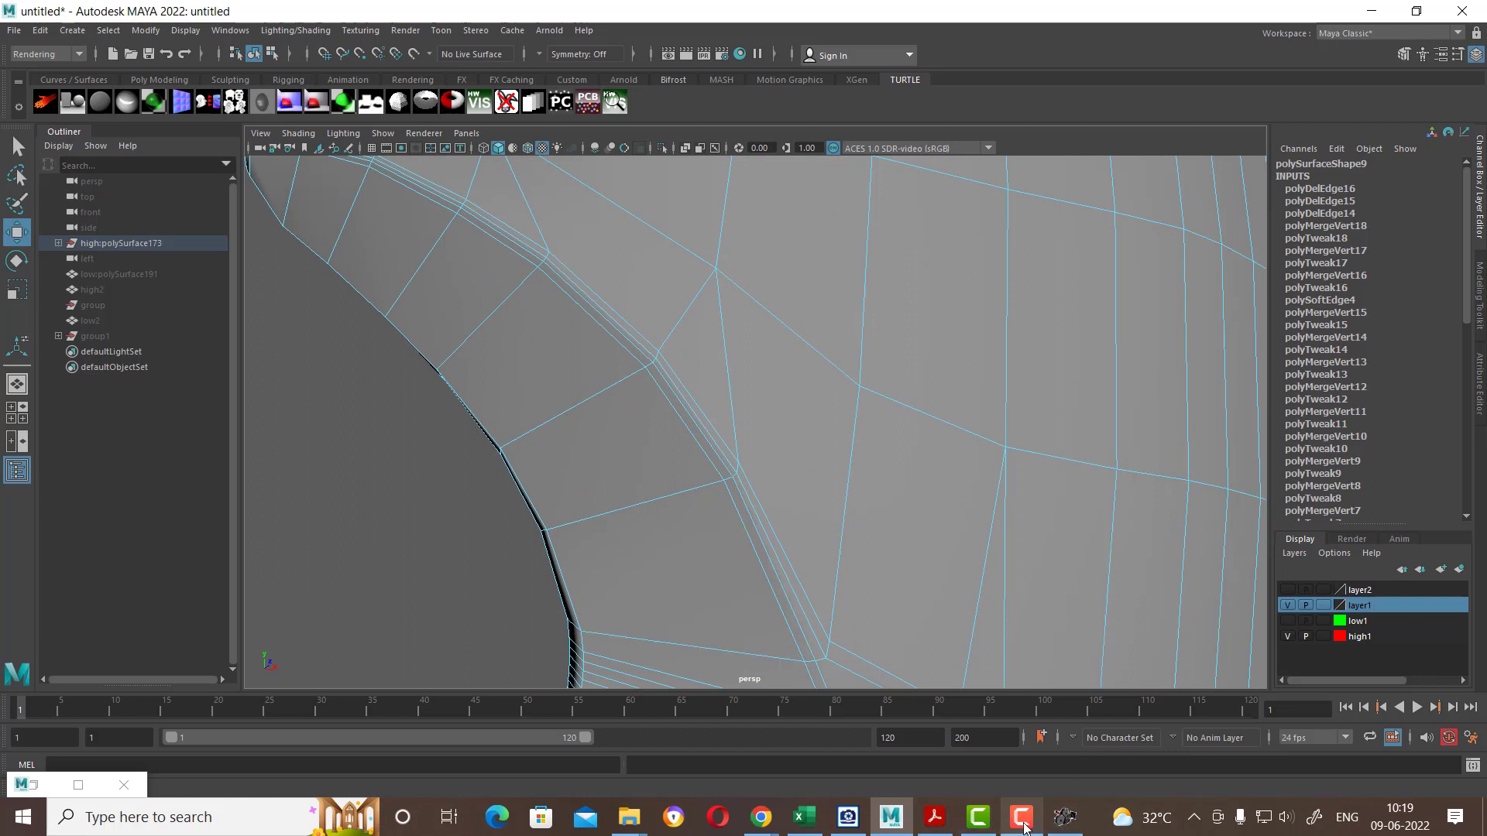